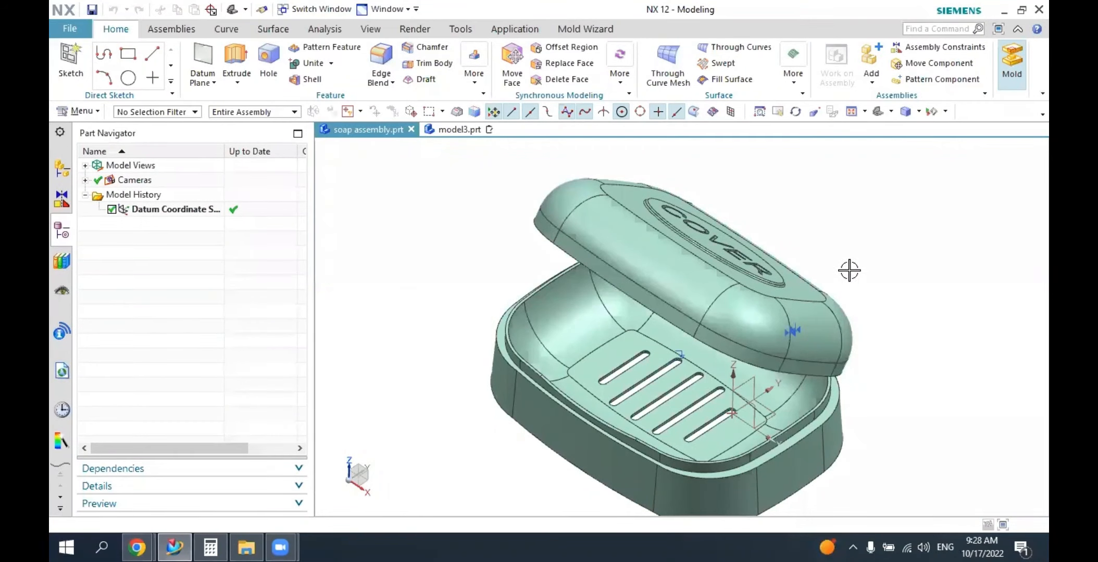
Examine the soap box assembly from several angles, looking at the cover, base interior, drain slots and hinge.
middle_click_drag(849, 271, 812, 249)
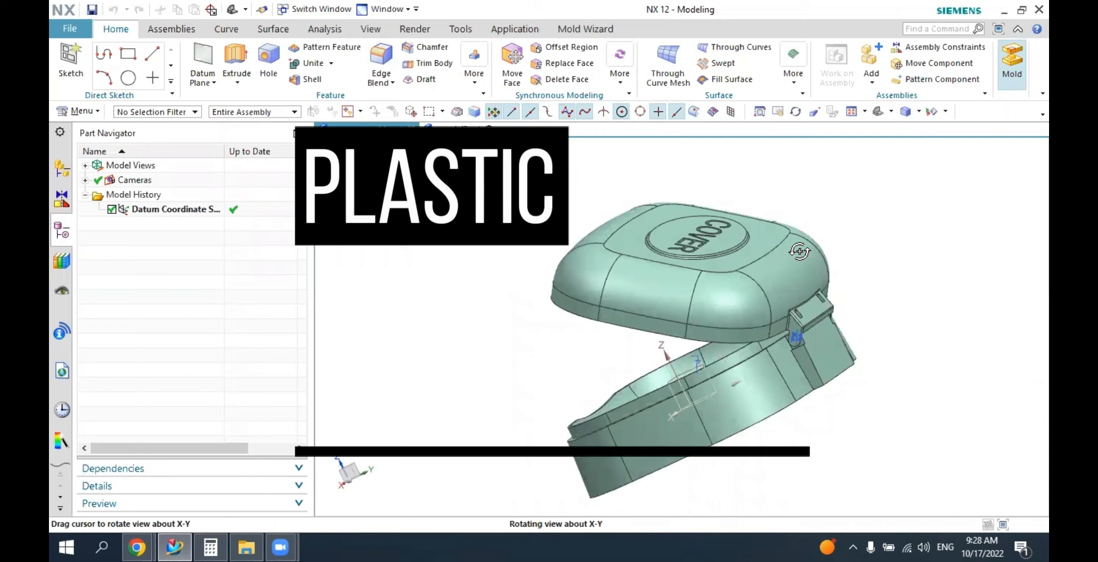
middle_click_drag(799, 252, 750, 312)
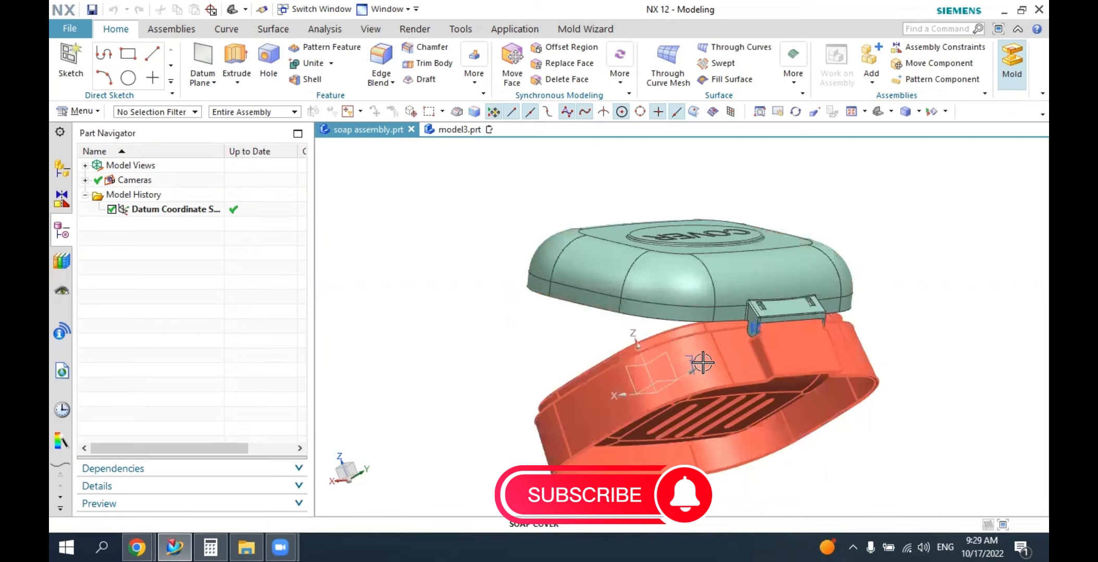
middle_click_drag(703, 363, 699, 362)
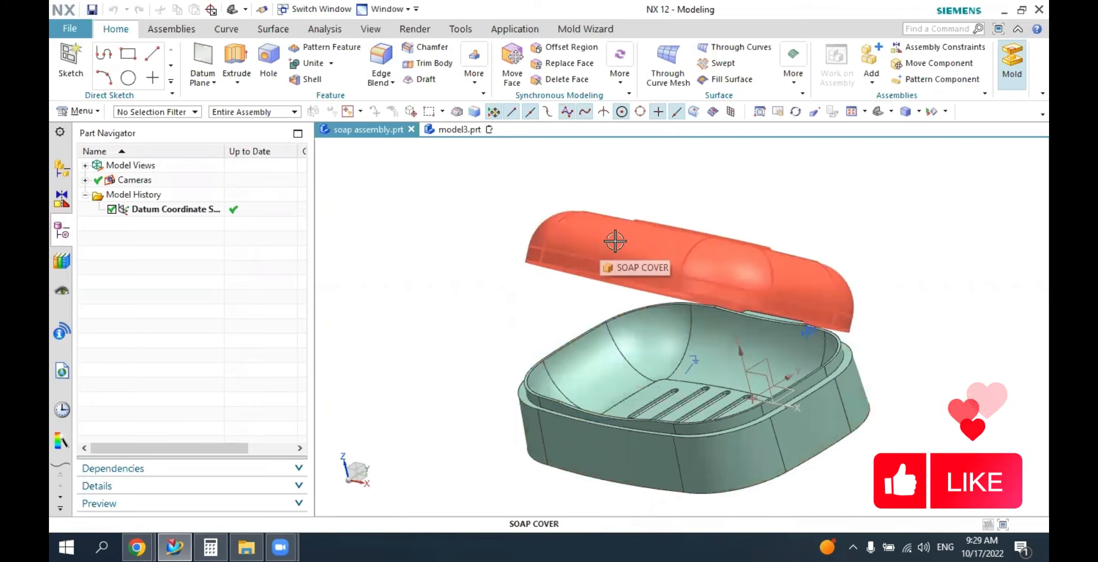
middle_click_drag(612, 237, 678, 333)
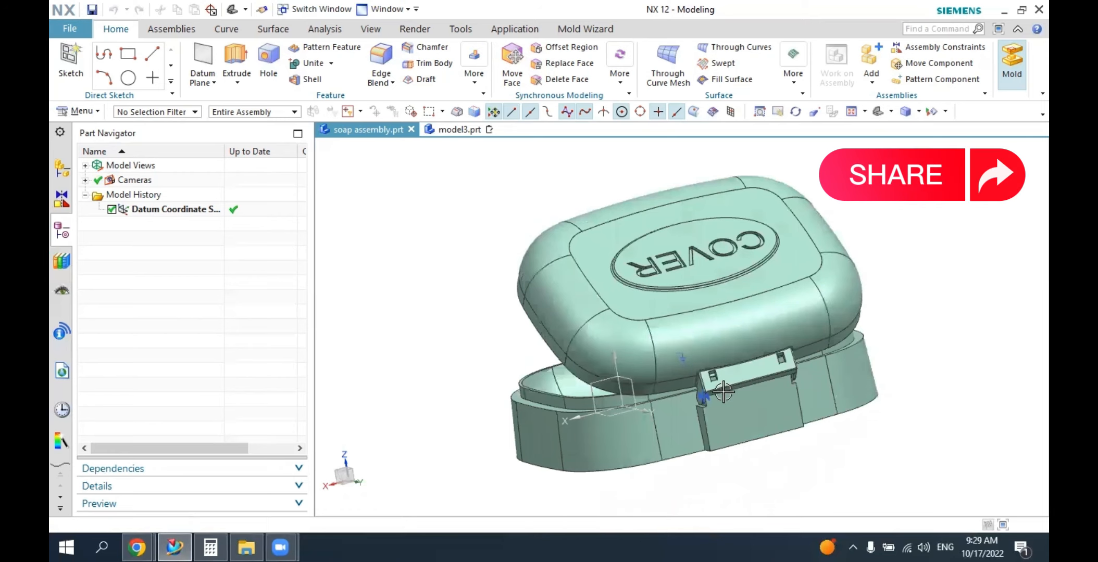
middle_click_drag(733, 396, 805, 401)
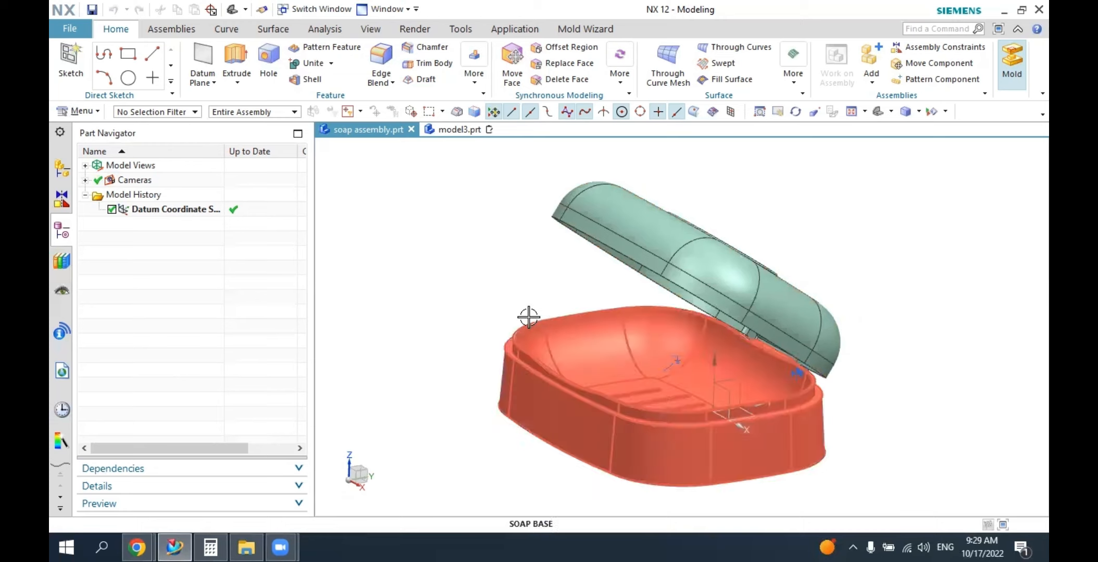
middle_click_drag(505, 303, 595, 314)
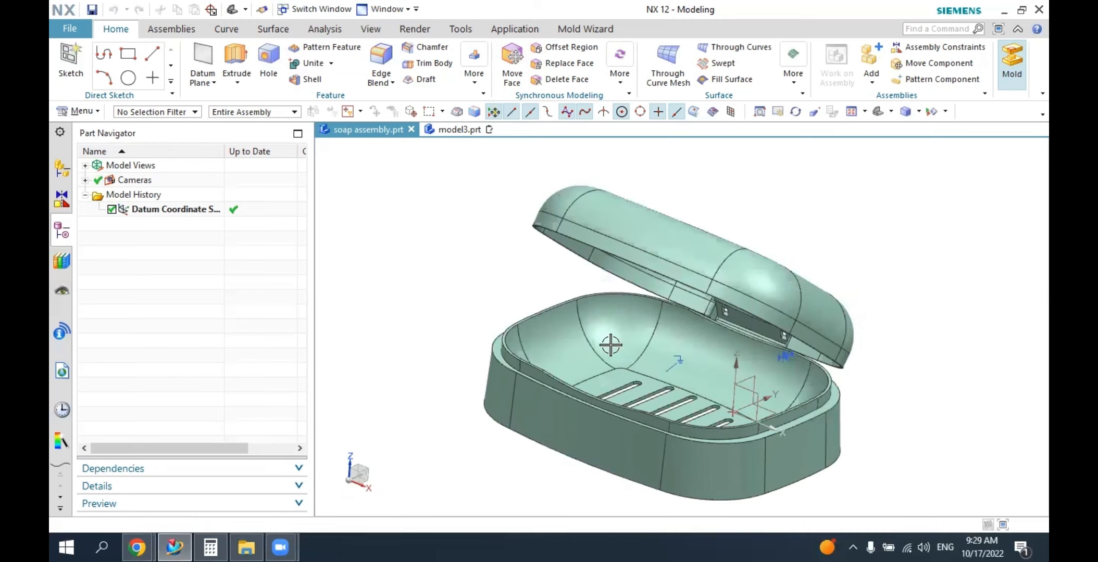
middle_click_drag(740, 348, 682, 284)
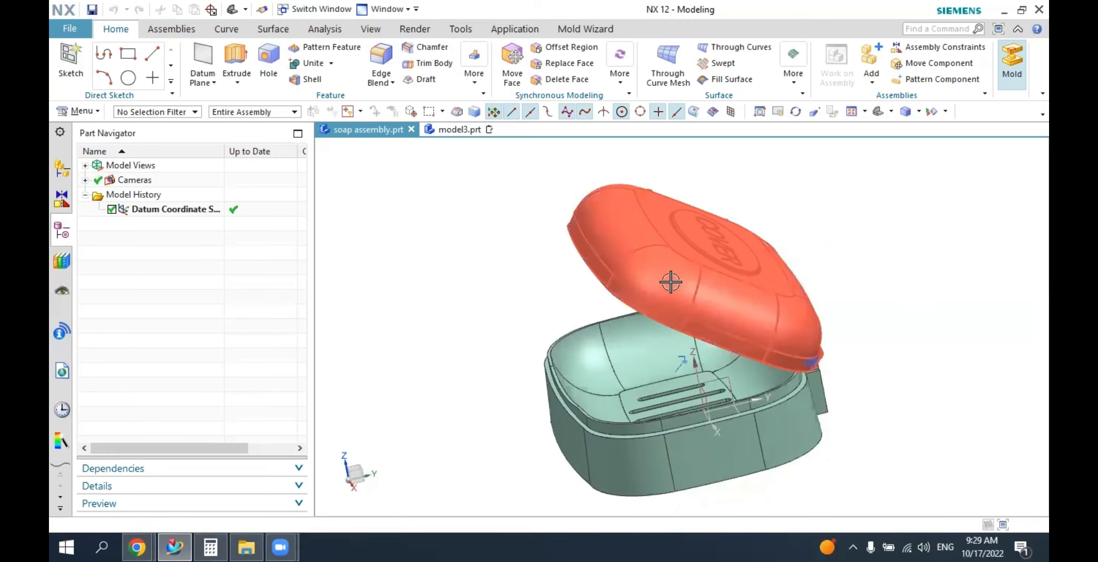
middle_click_drag(627, 238, 580, 197)
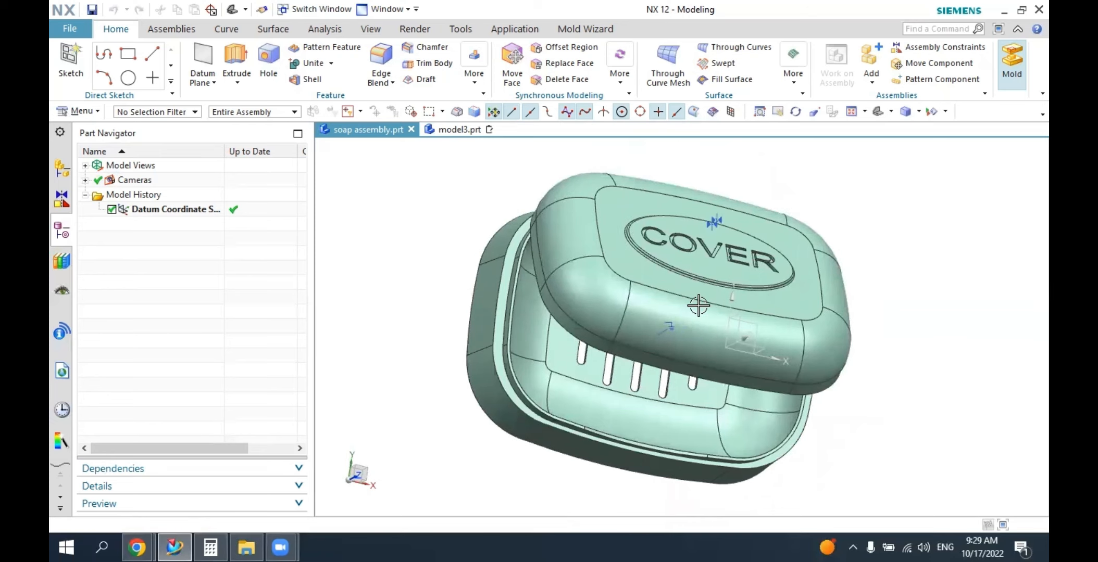
middle_click_drag(680, 293, 561, 310)
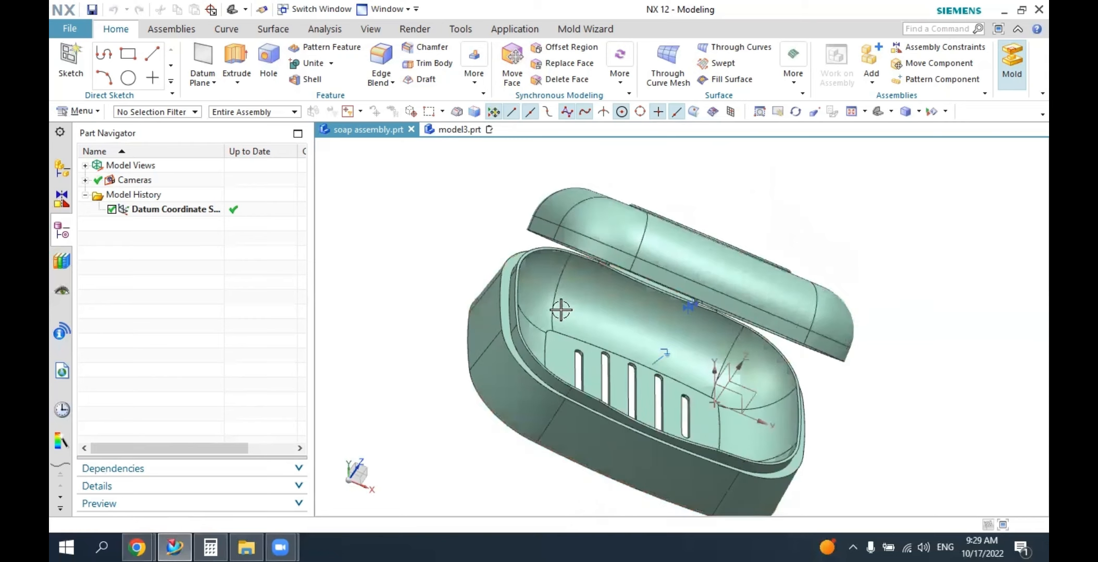
middle_click_drag(690, 353, 634, 203)
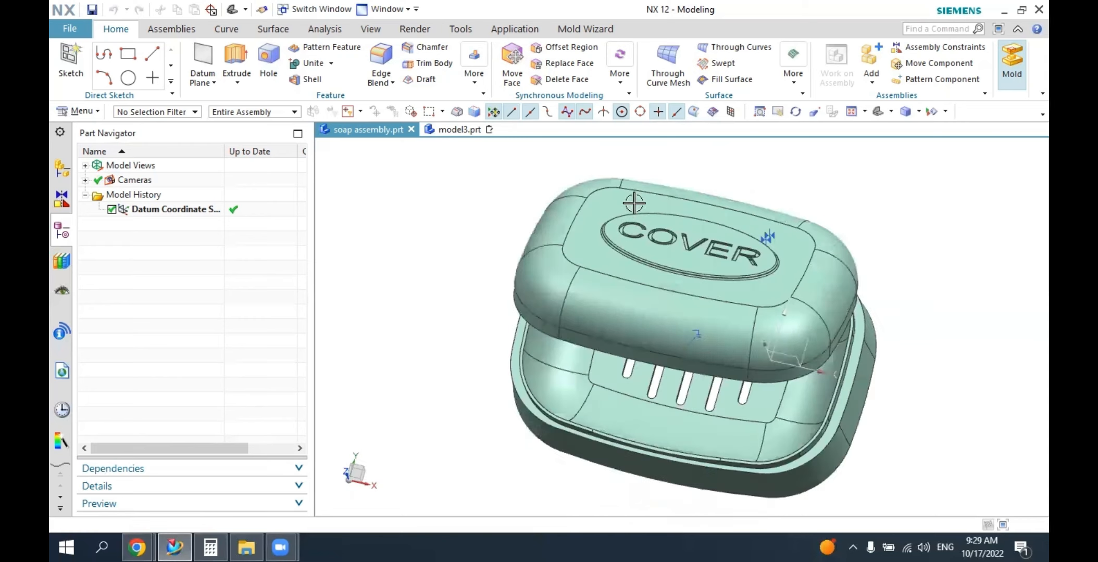
middle_click_drag(692, 358, 588, 225)
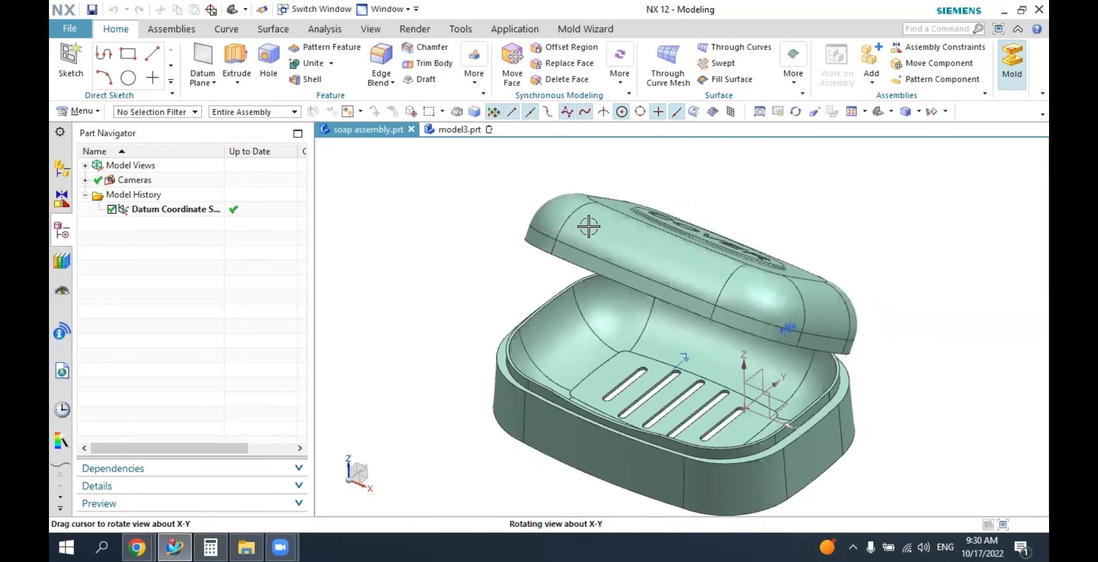
Create a new part model4.prt from the millimetre Model template and set the graphics background to plain white.
left_click(65, 32)
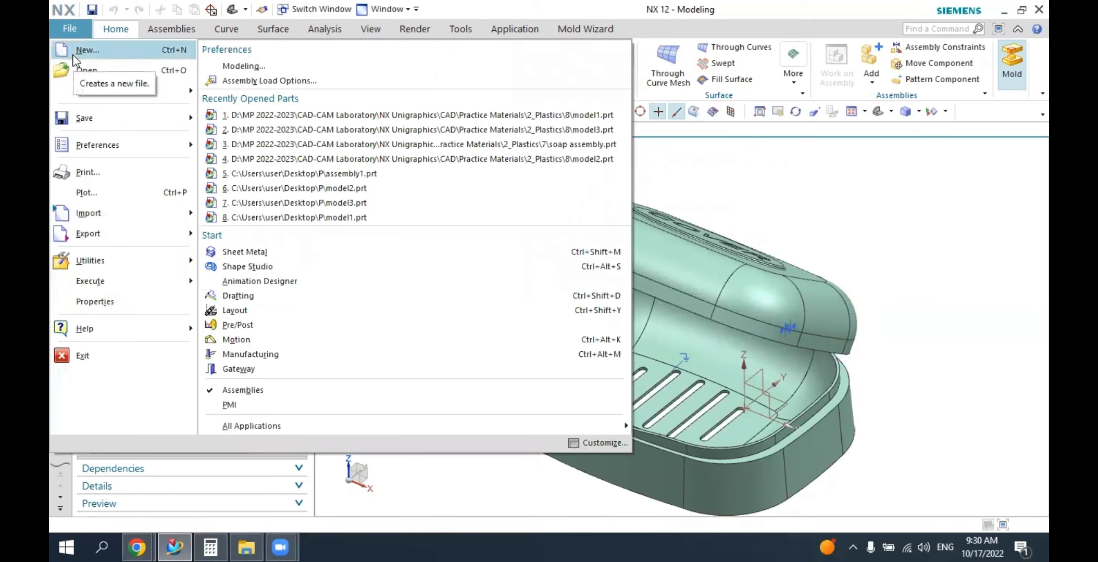
left_click(73, 54)
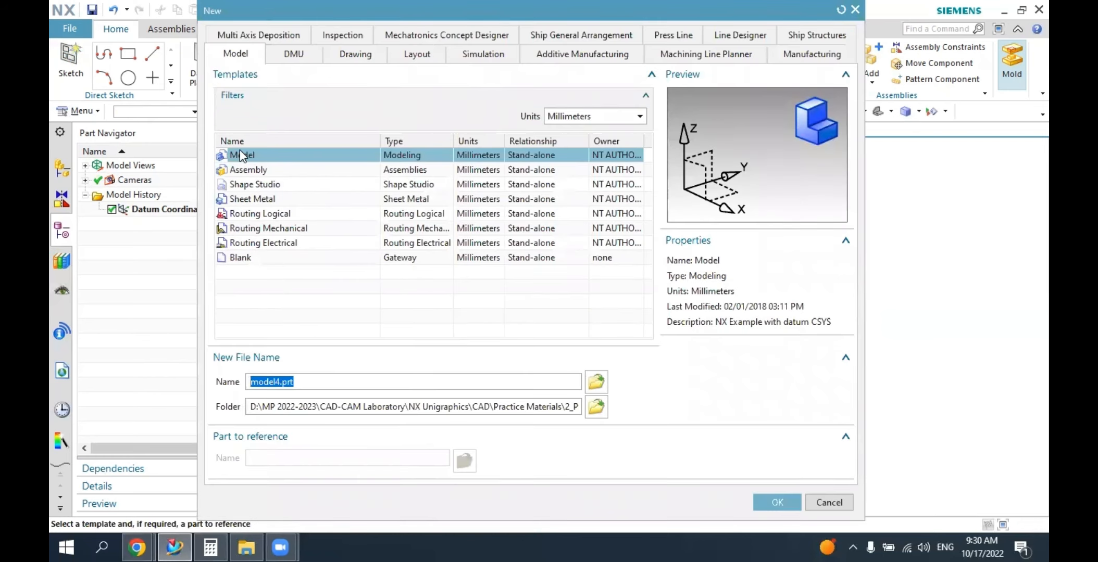
left_click(768, 502)
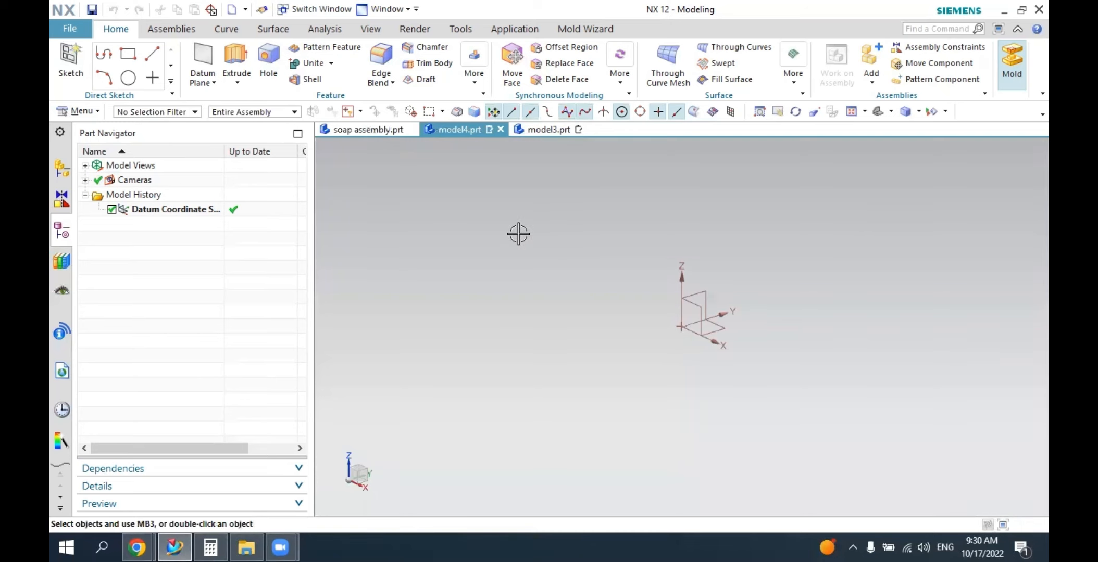
right_click(486, 259)
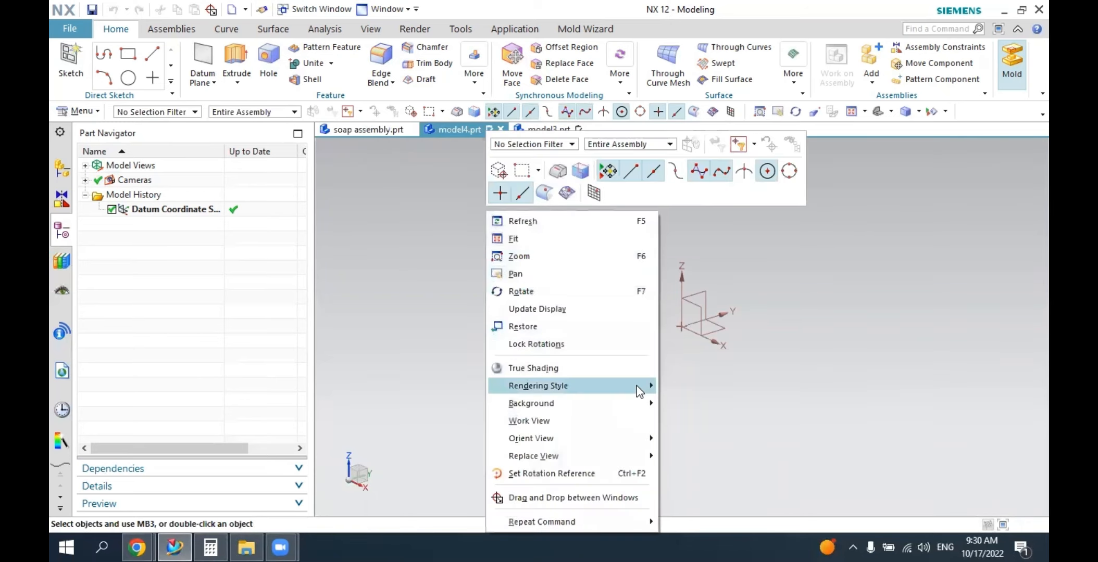
mouse_move(642, 409)
left_click(667, 396)
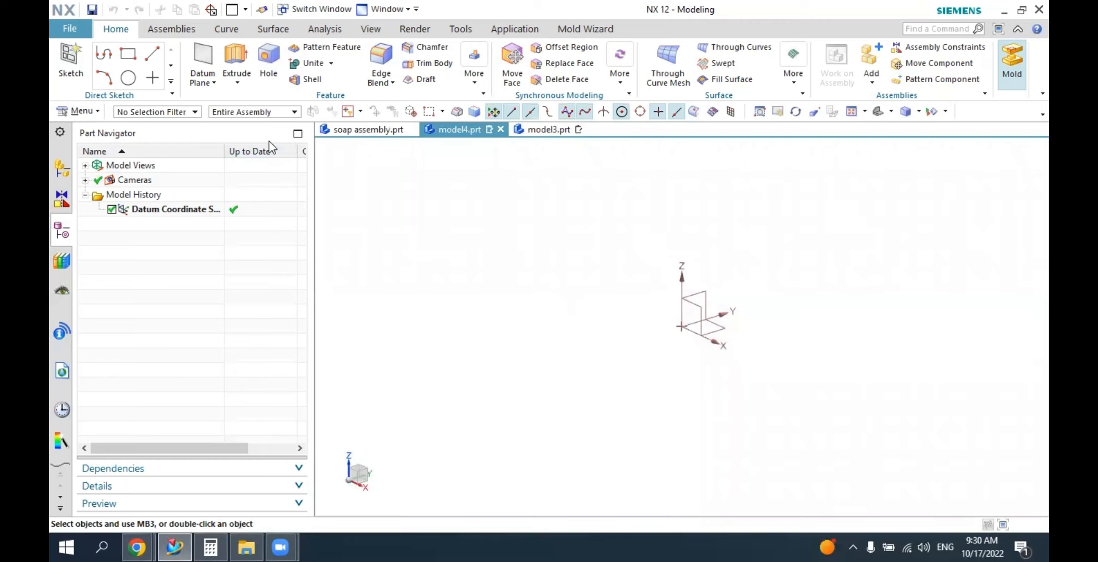
Start a sketch on the XY plane of the datum coordinate system.
left_click(71, 72)
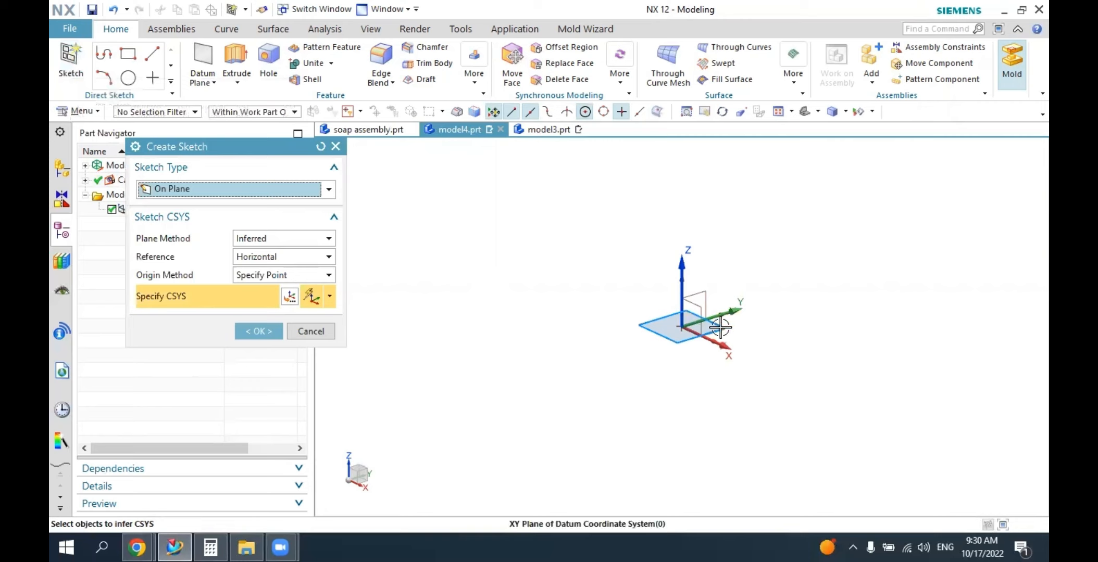
left_click(698, 303)
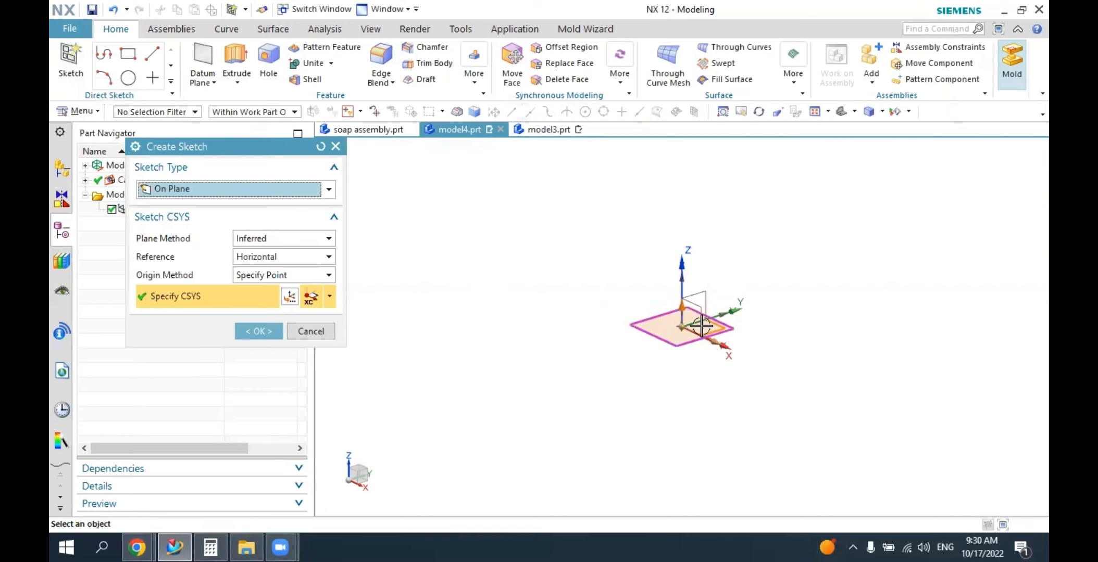
left_click(259, 332)
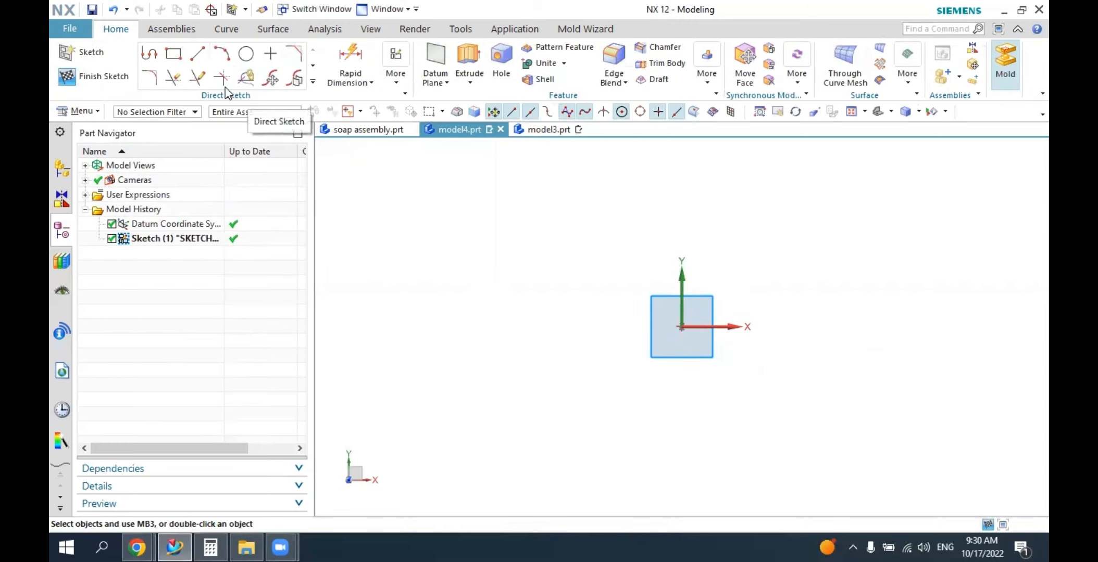
Draw a From Center rectangle about 176 by 93 mm, centred on the sketch origin and aligned with the axes.
left_click(176, 55)
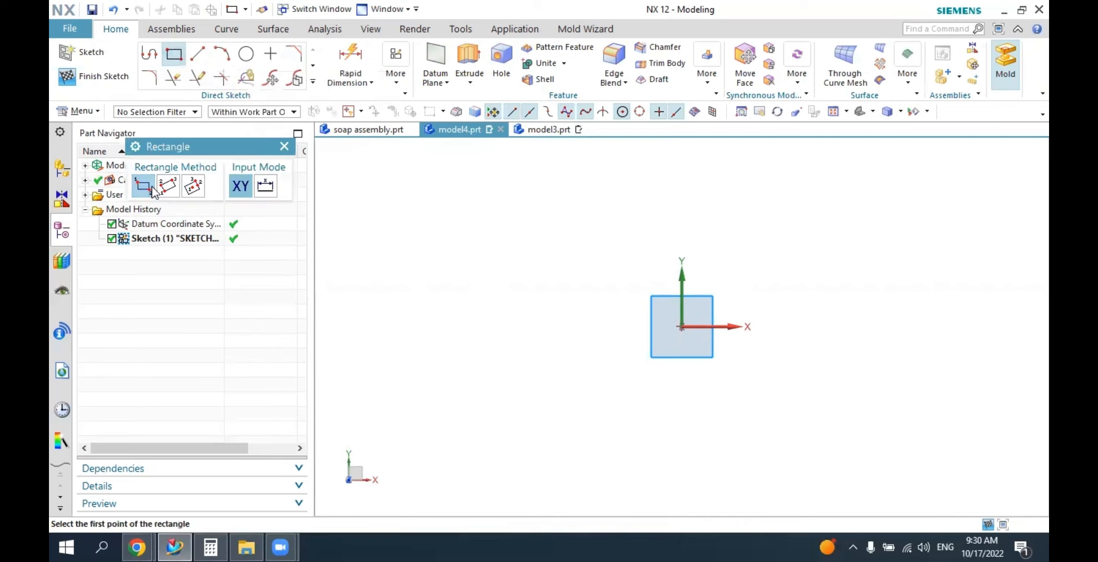
left_click(192, 186)
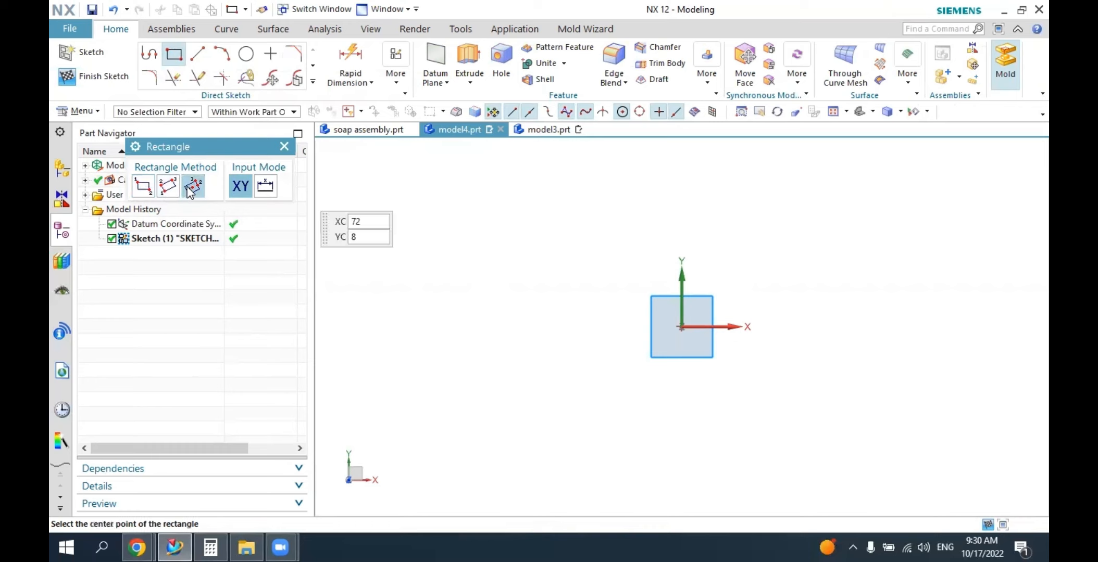
left_click(681, 327)
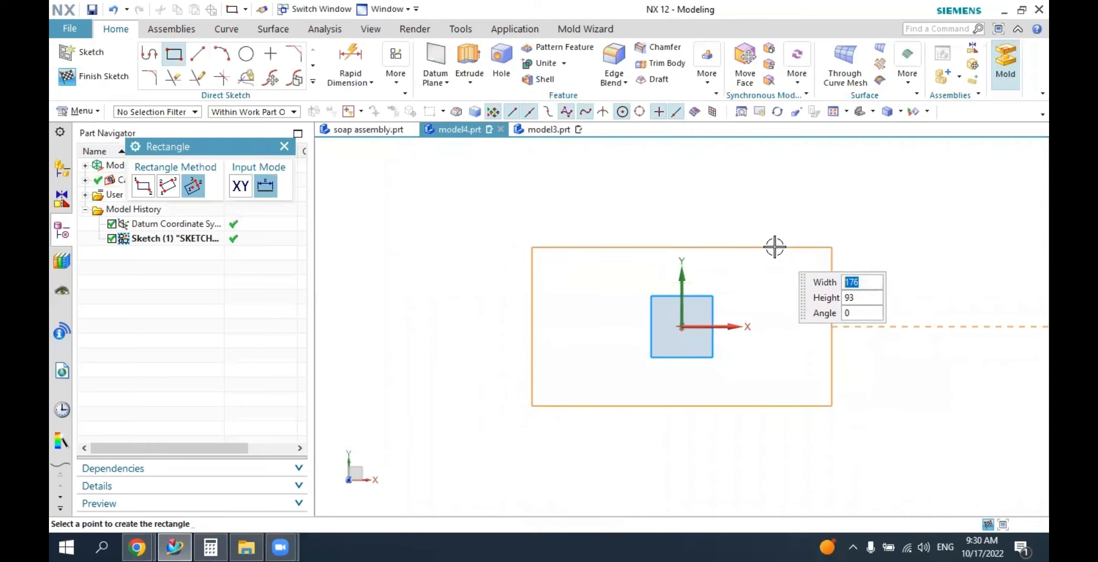
left_click(775, 246)
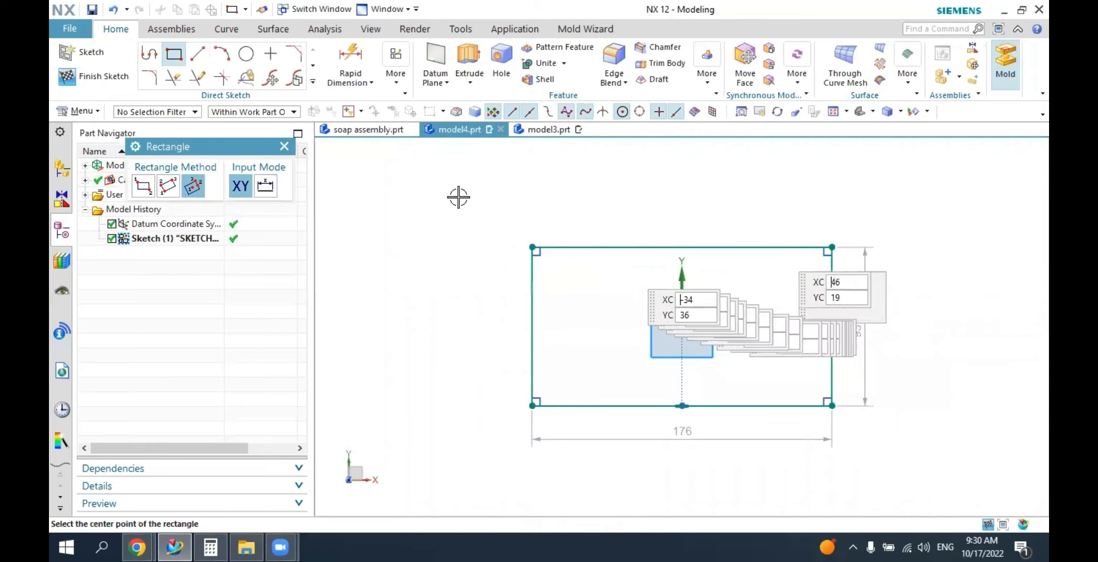
left_click(284, 148)
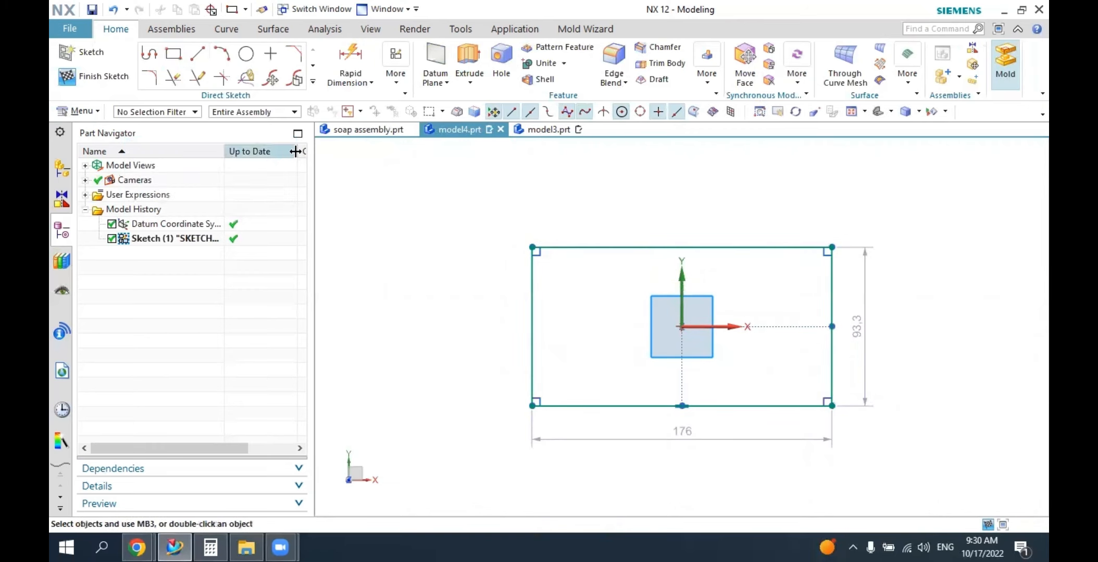
Dimension the rectangle's upper horizontal edge with Rapid Dimension and set its length to 120 mm.
left_click(351, 60)
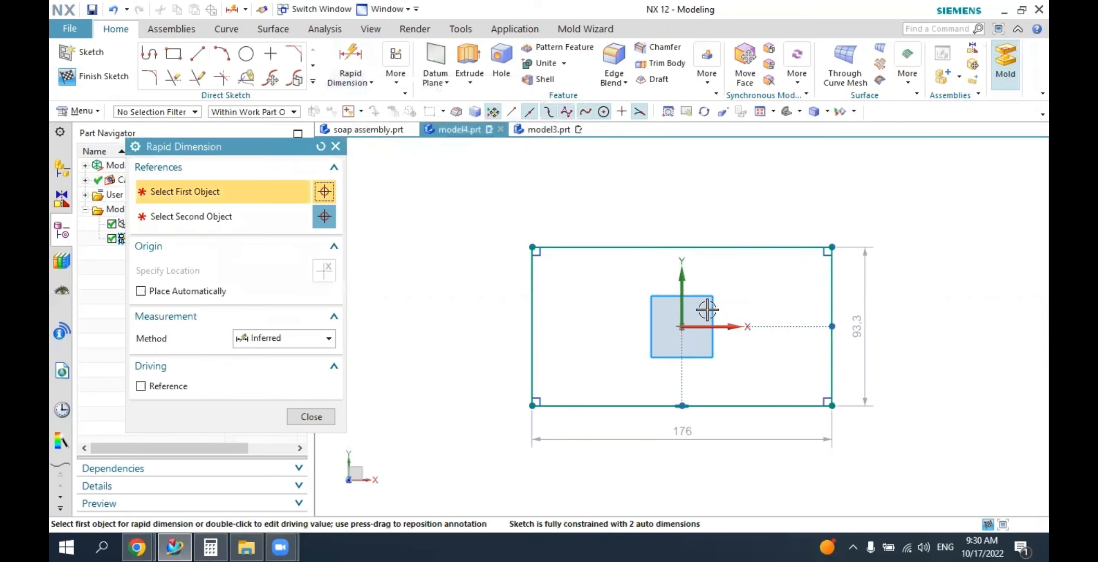
left_click(599, 248)
left_click(669, 218)
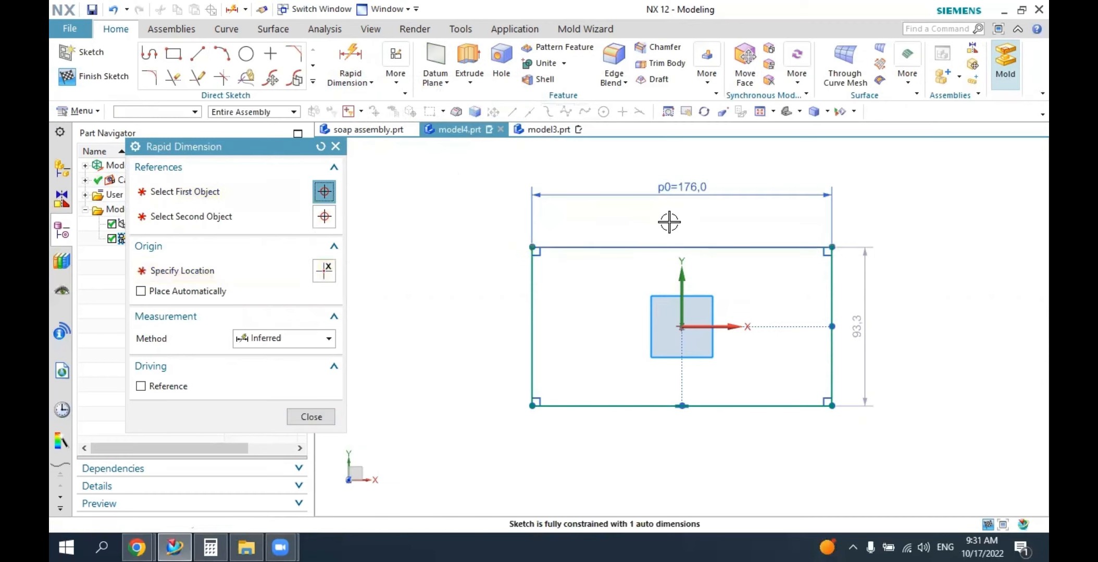
type("1")
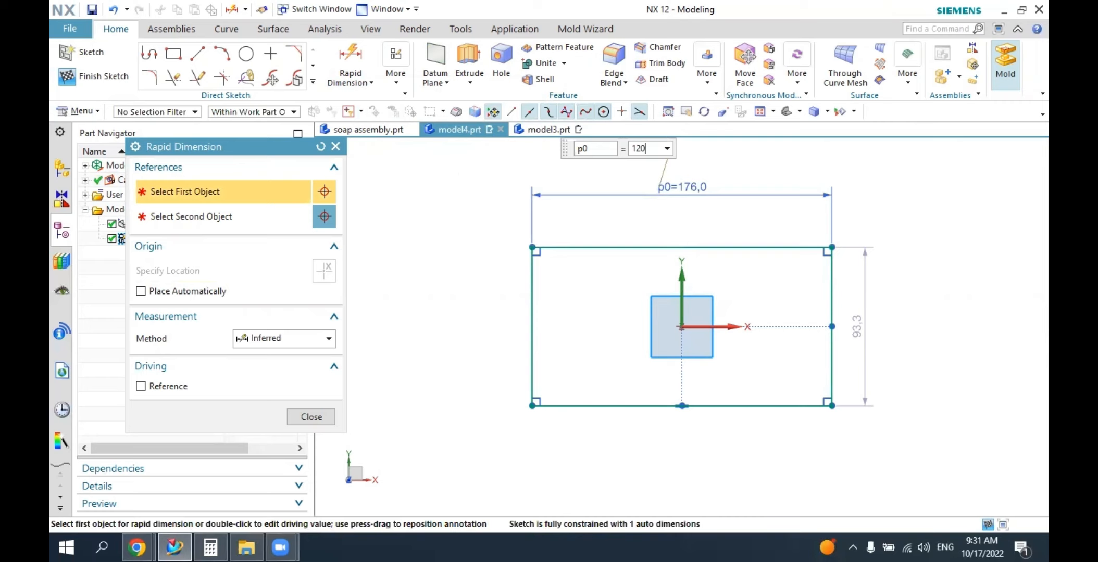
type("20")
key("Return")
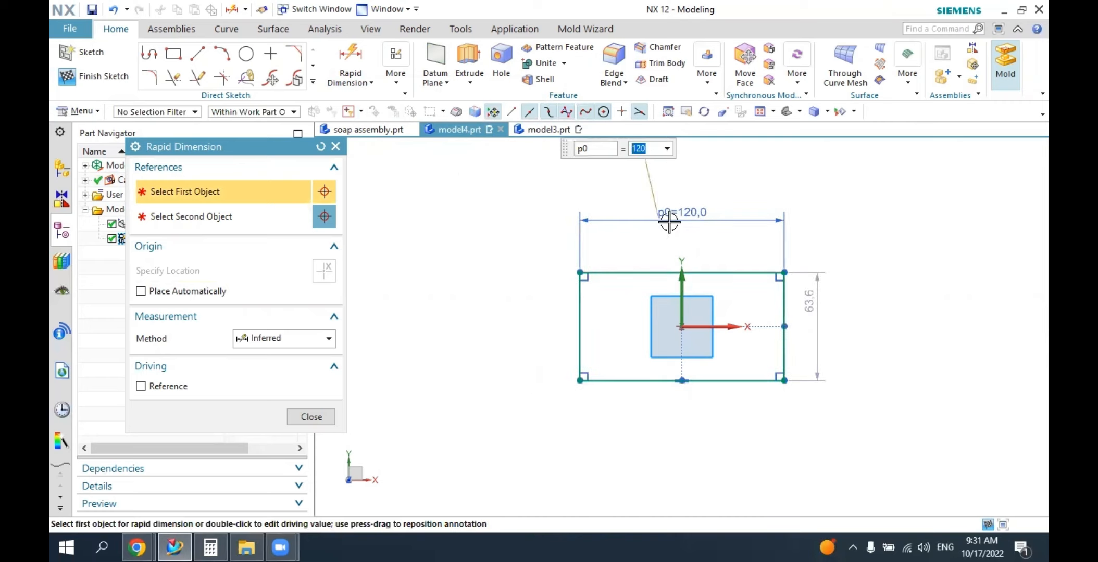
Dimension the rectangle's left vertical edge, set its length to 80 mm, and finish dimensioning.
left_click(580, 302)
left_click(483, 312)
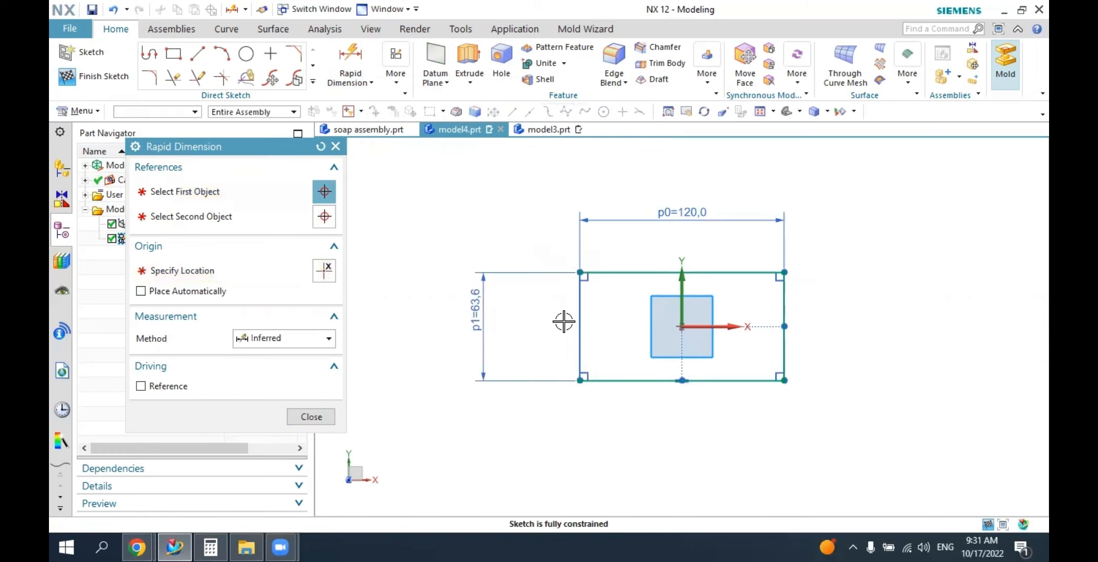
type("80")
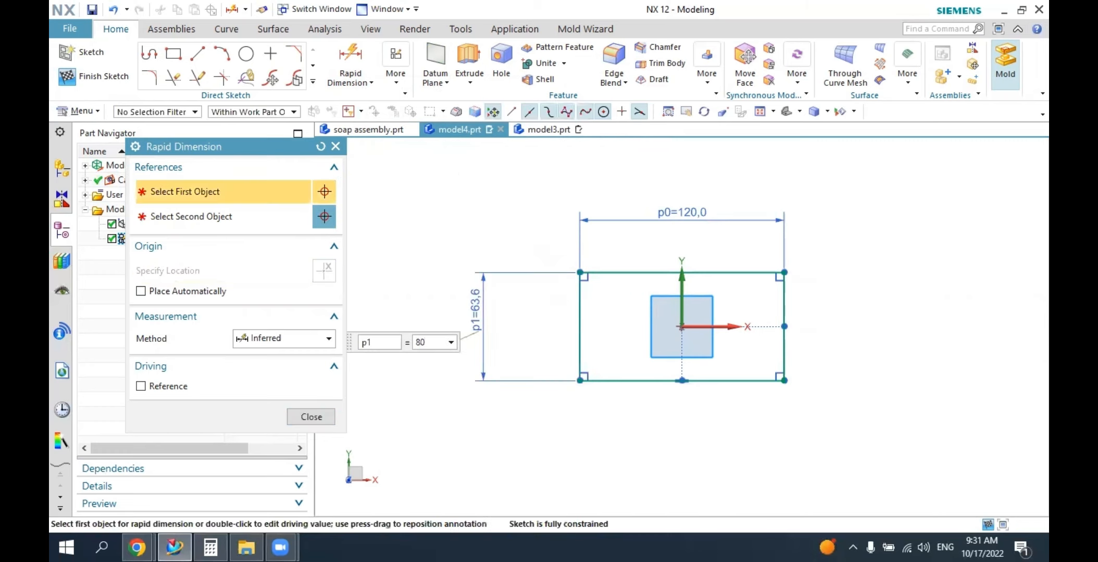
key("Return")
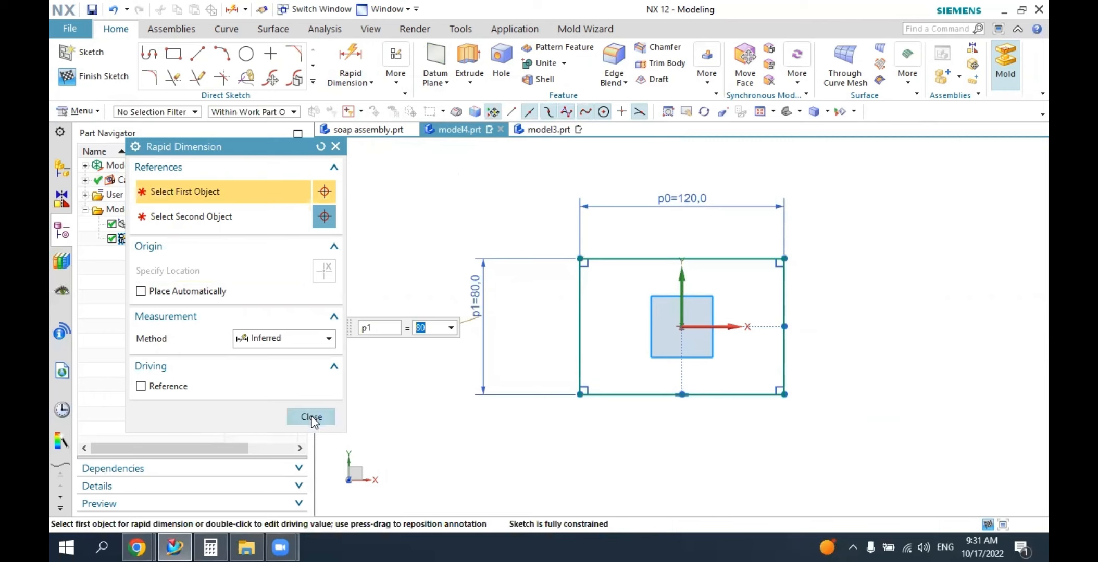
left_click(311, 417)
Convert all four sides of the 120 by 80 mm rectangle to reference lines.
scroll(682, 316, "up", 2)
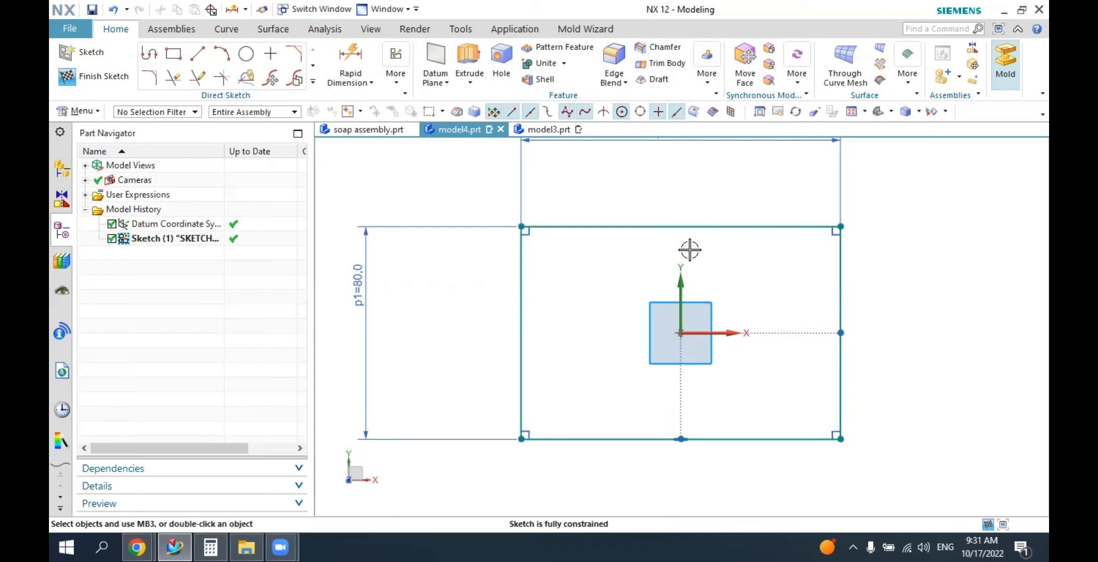
left_click(615, 227)
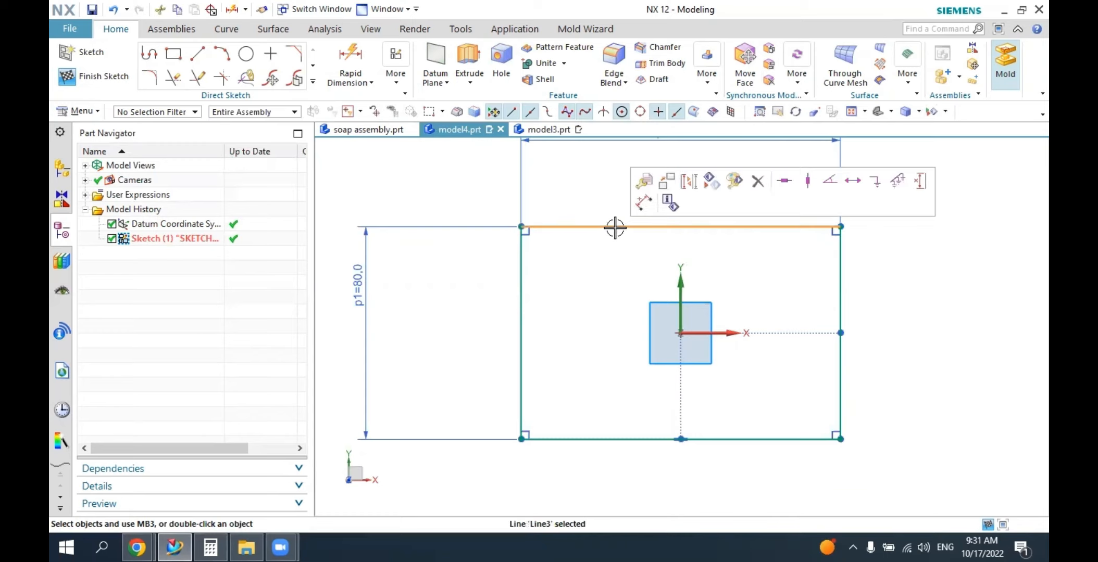
left_click(689, 181)
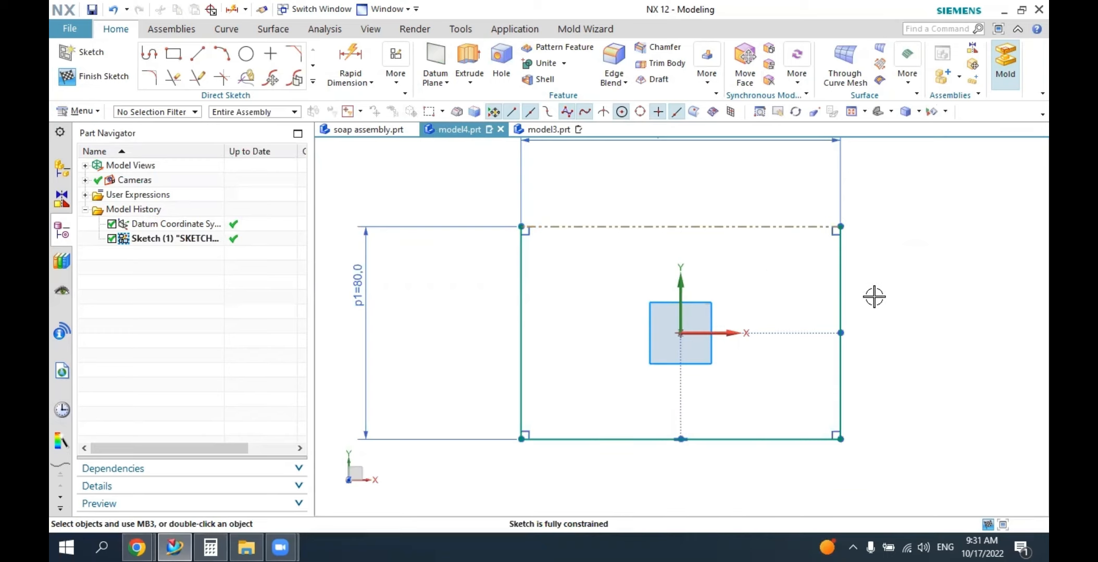
left_click(840, 277)
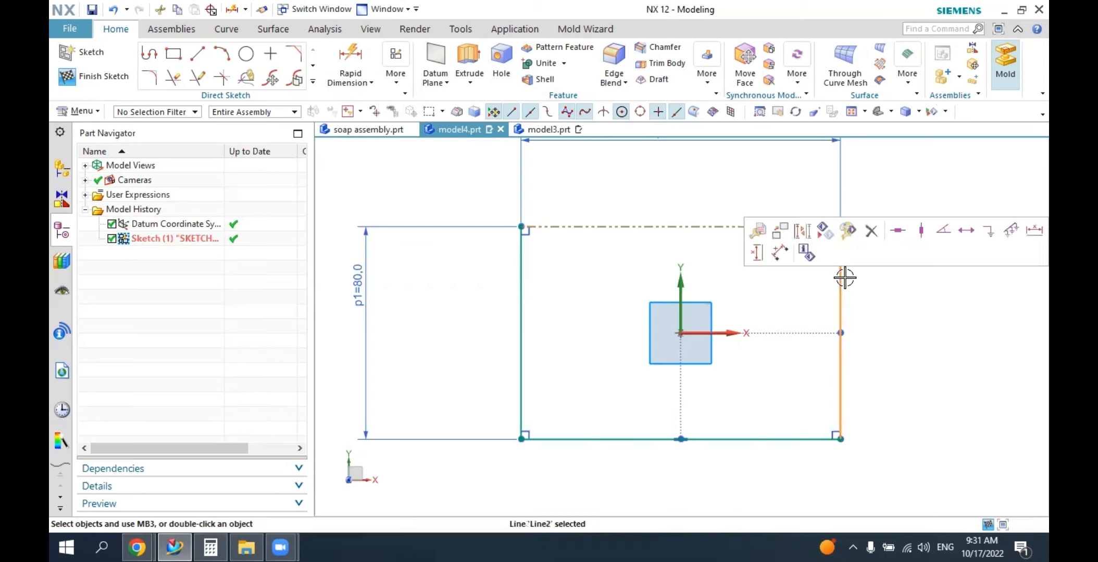
left_click(798, 233)
left_click(752, 439)
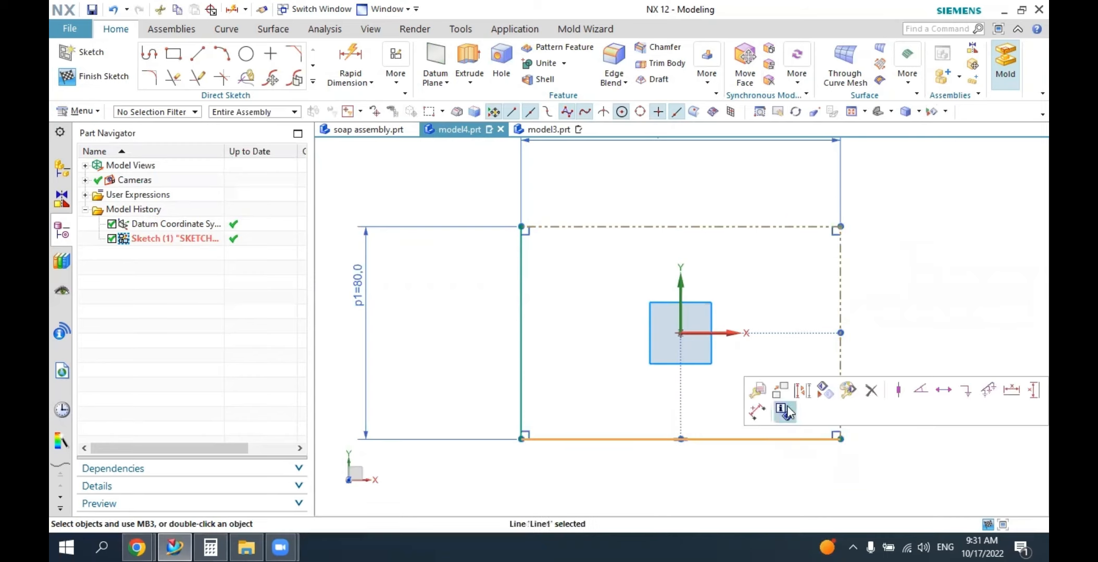
left_click(801, 392)
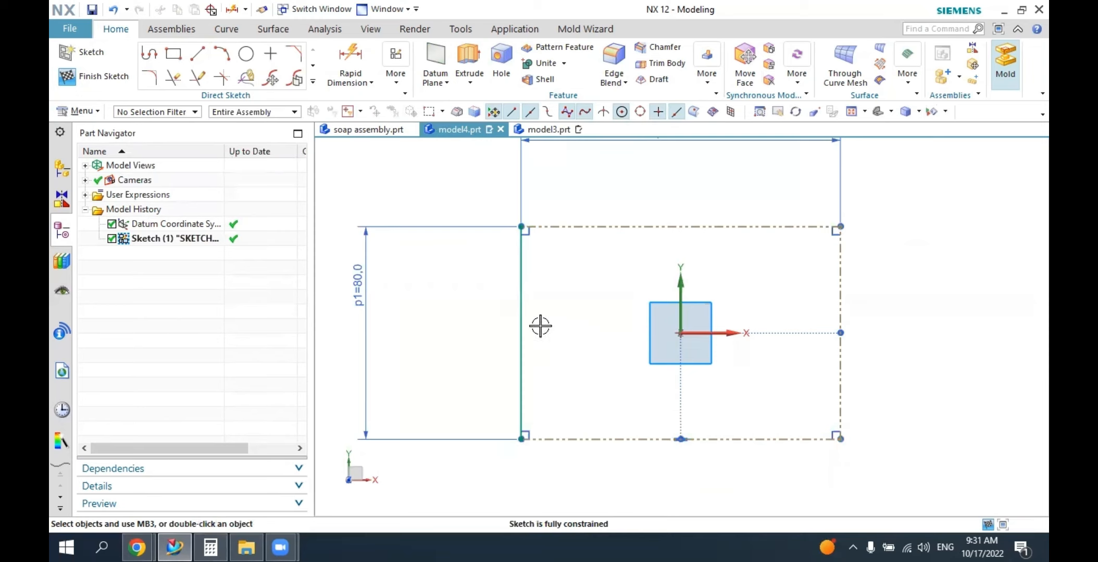
left_click(521, 318)
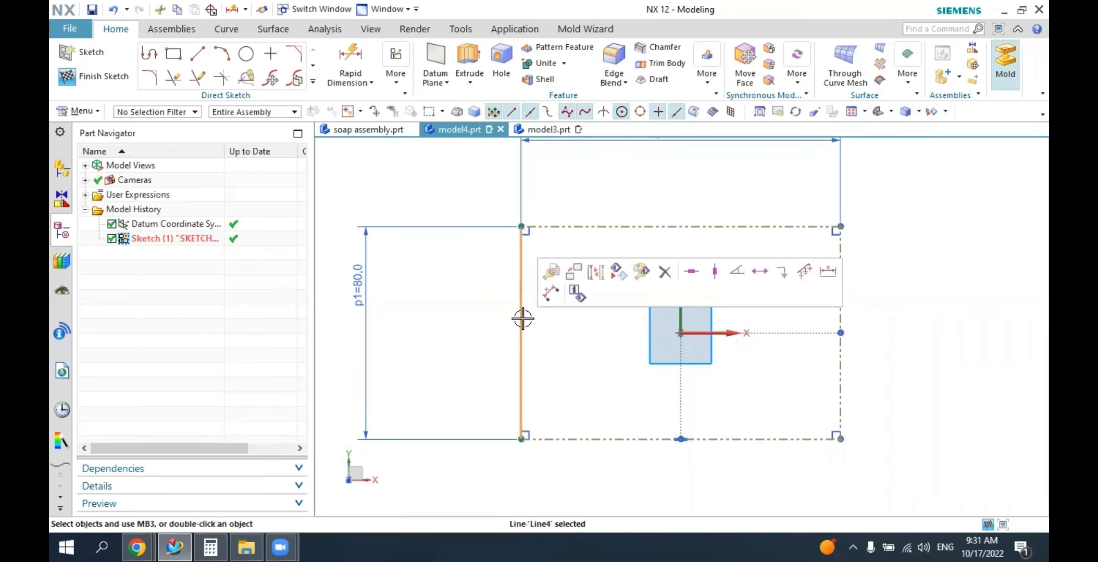
left_click(596, 272)
Draw a three-point arc of about 159 mm radius bulging above the rectangle's upper edge, with its ends outside the left and right sides.
scroll(470, 285, "down", 2)
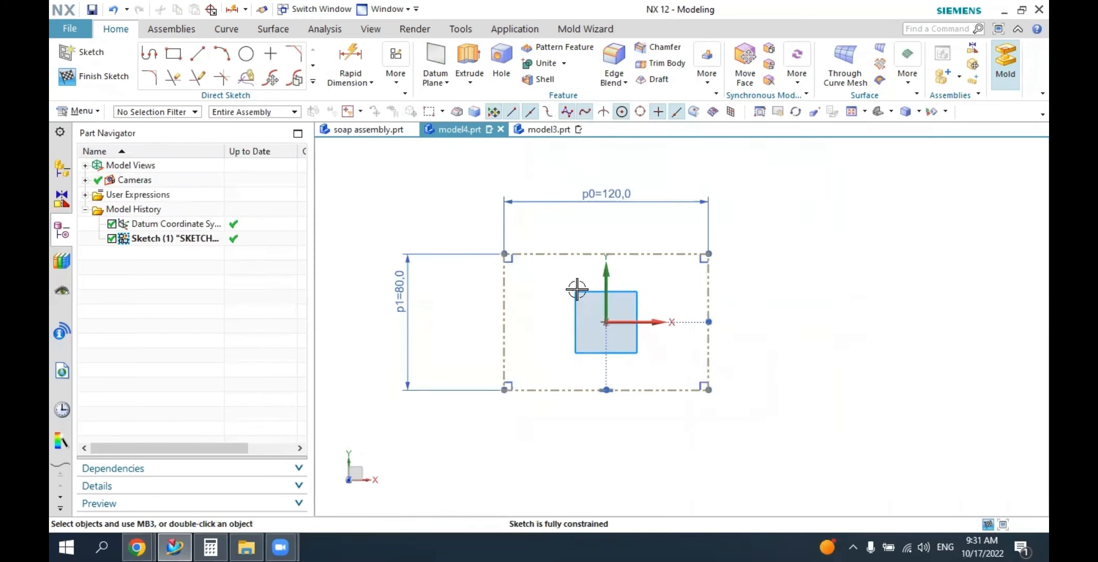
scroll(623, 272, "up", 3)
scroll(623, 272, "down", 2)
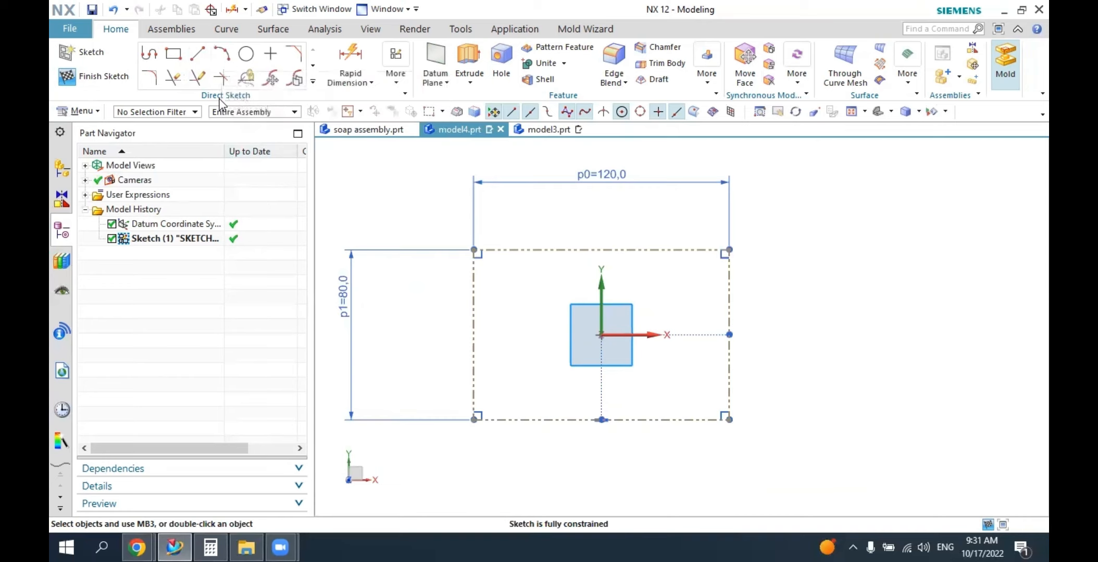
left_click(221, 53)
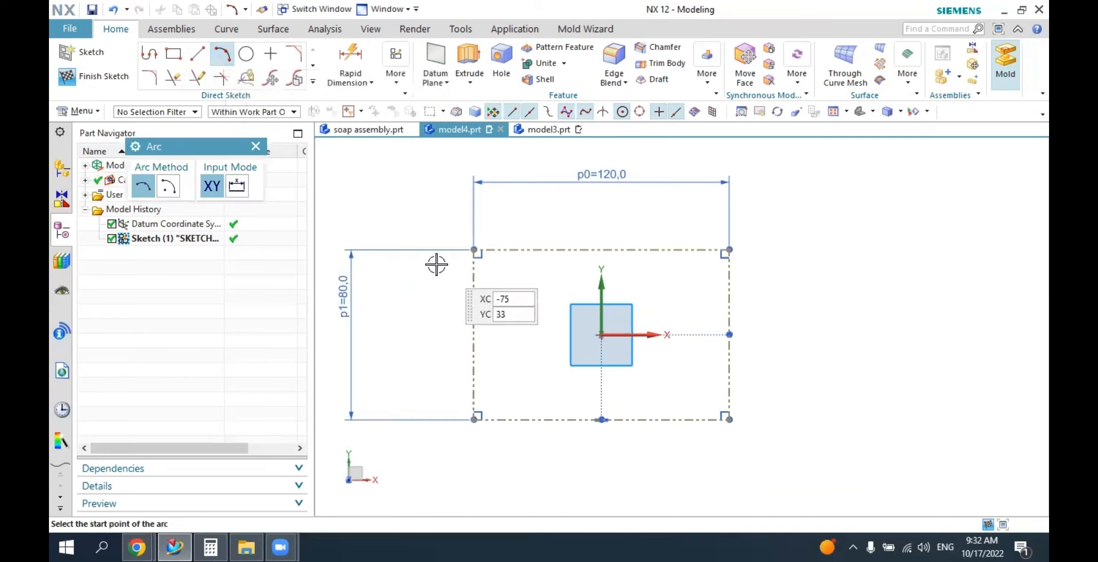
left_click(413, 281)
left_click(789, 281)
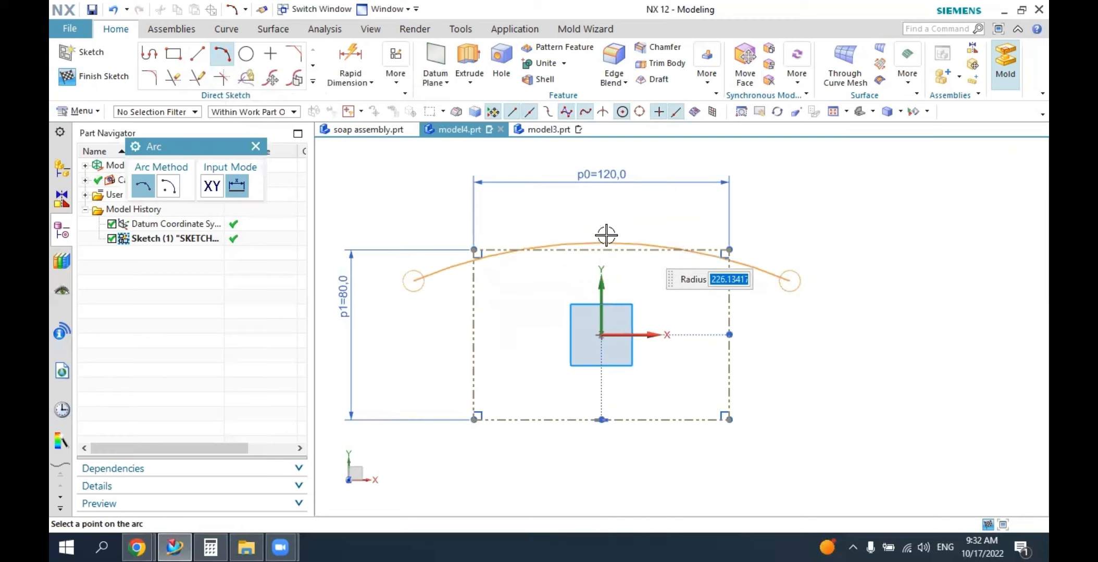
left_click(612, 223)
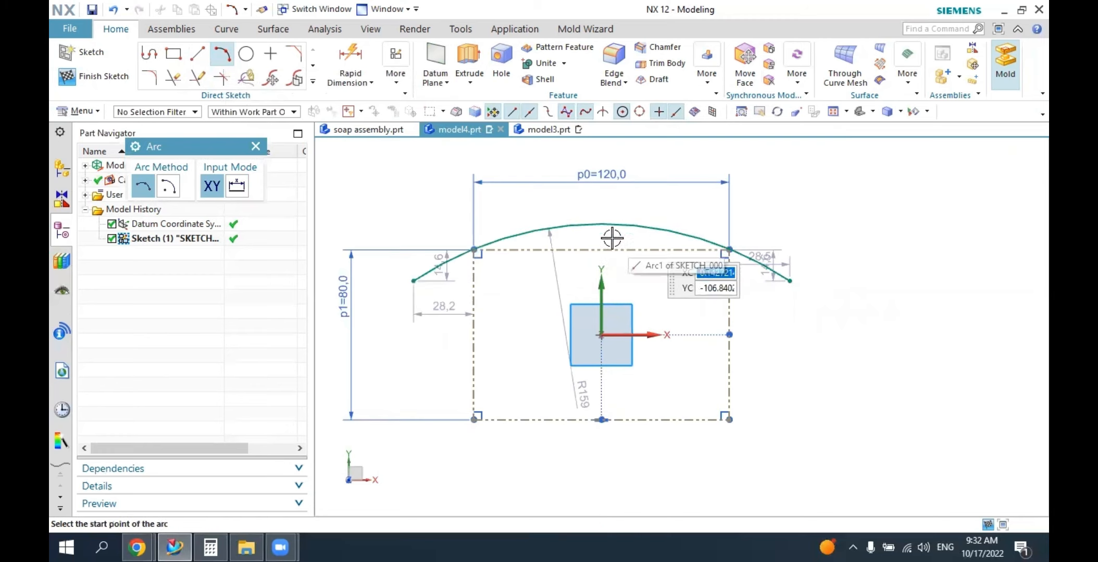
left_click(256, 147)
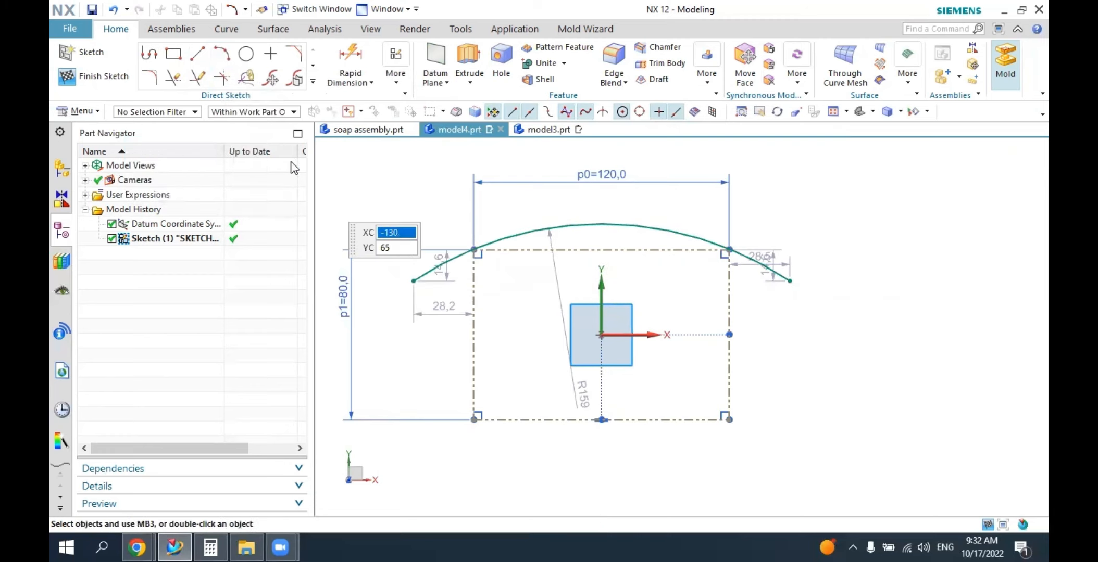
Constrain the arc tangent to the rectangle's upper reference line and finish constraining.
left_click(396, 86)
left_click(409, 127)
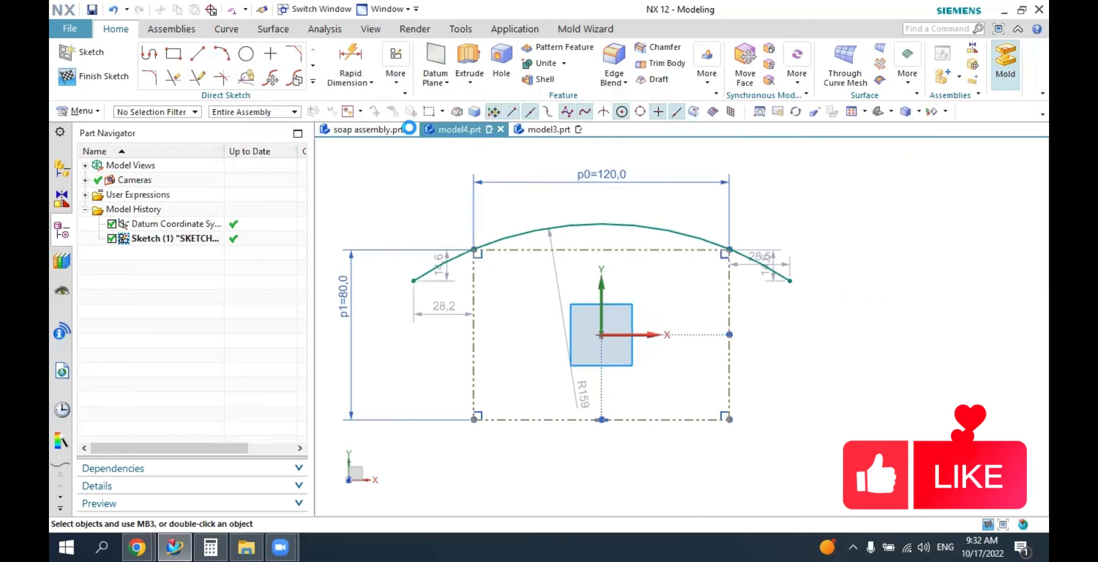
left_click(200, 197)
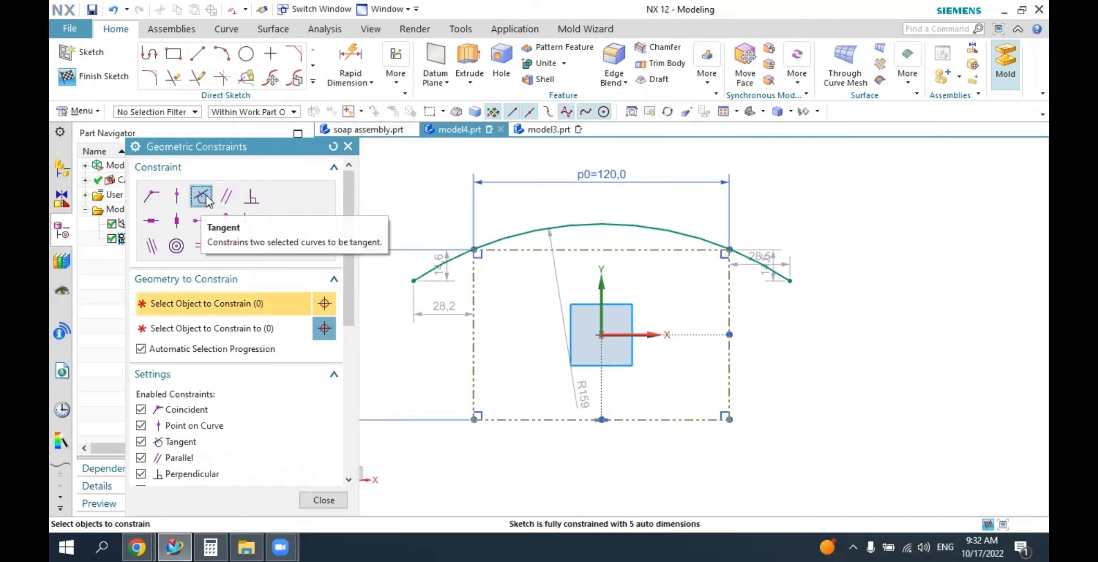
left_click(587, 226)
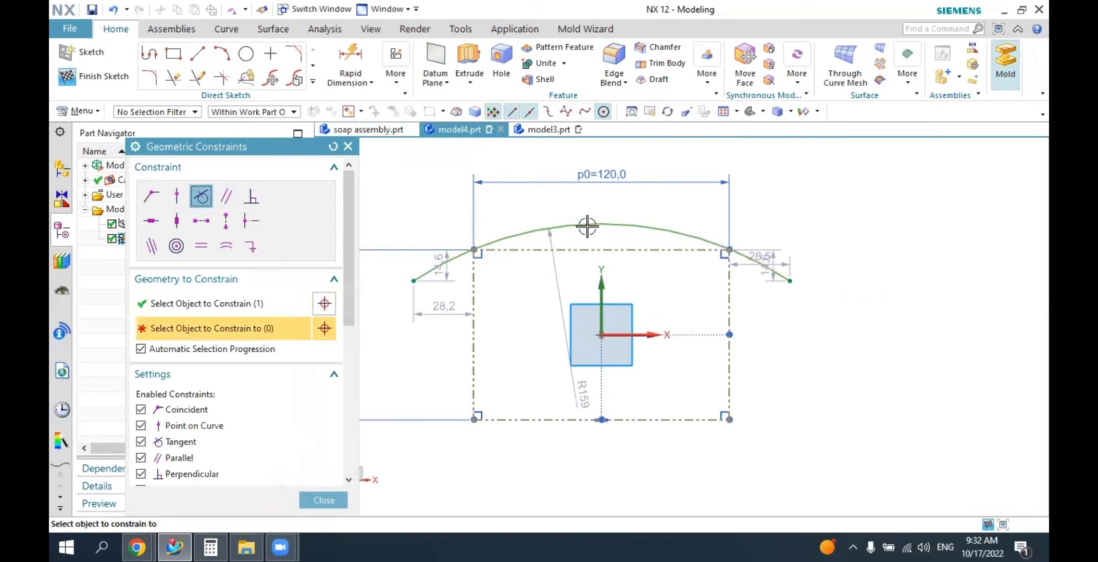
left_click(601, 251)
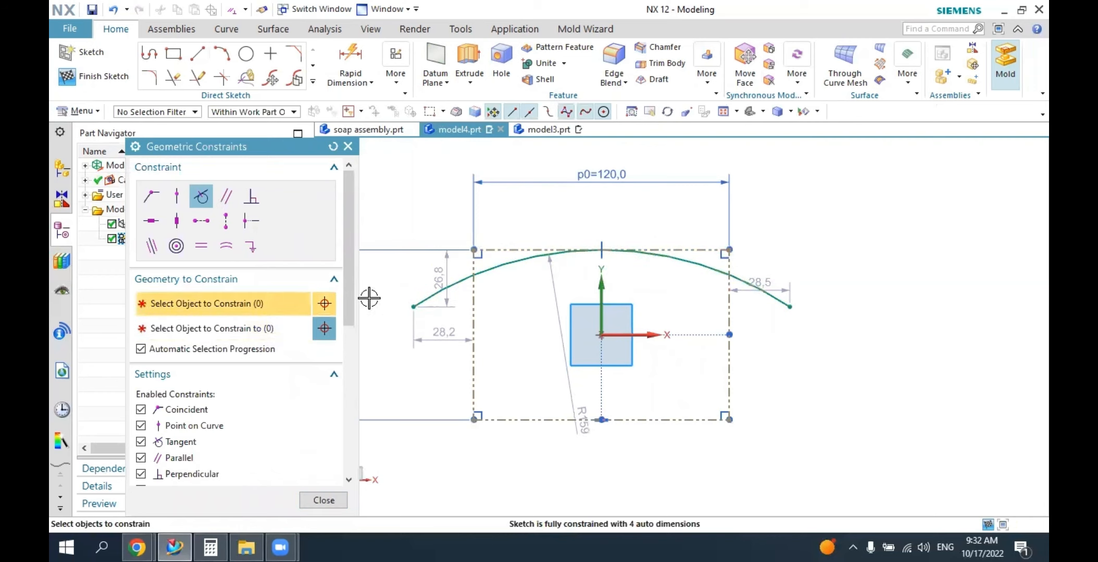
left_click(348, 147)
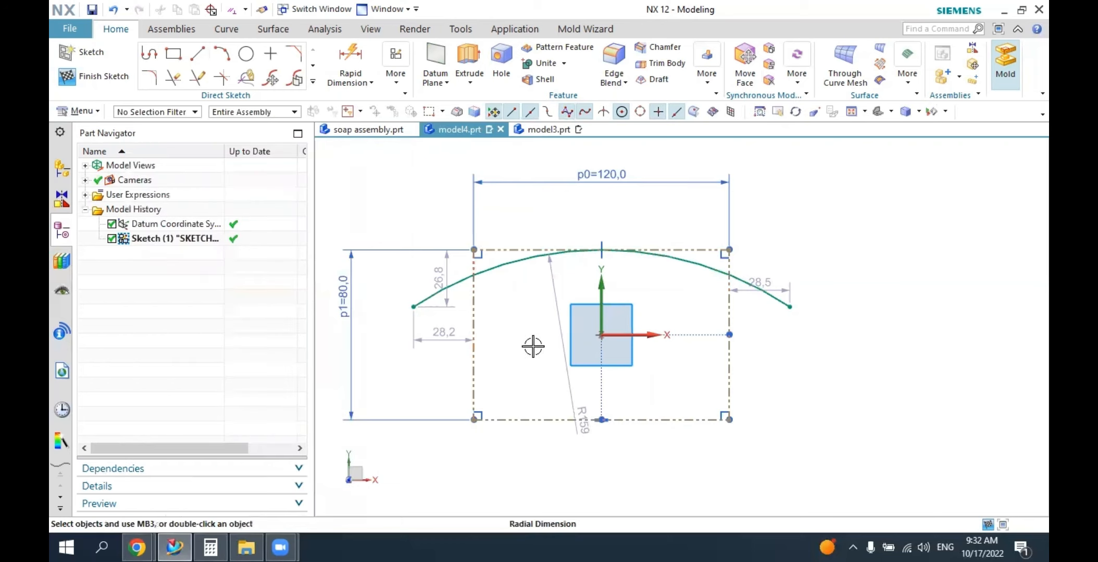
Move the arc's radial dimension clear of the datum axes and set the radius to 250 mm.
left_click_drag(533, 346, 516, 347)
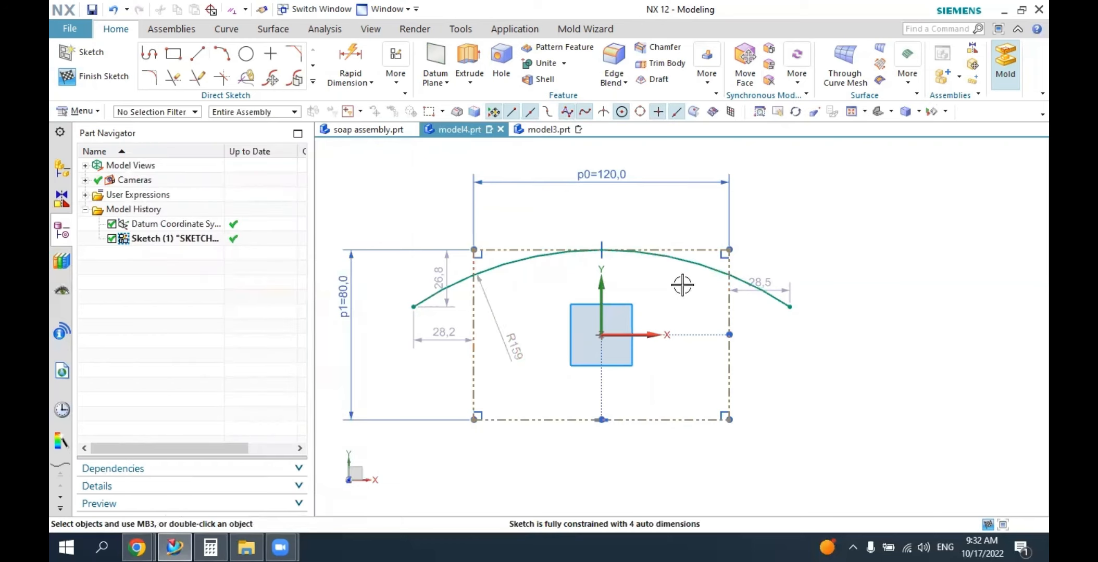
left_click(527, 363)
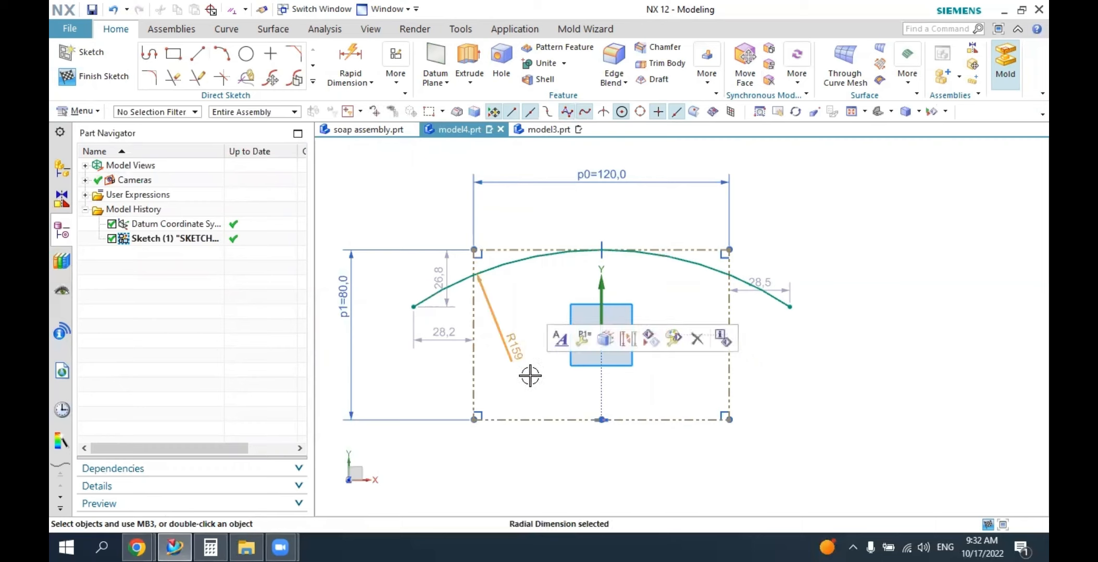
double_click(517, 359)
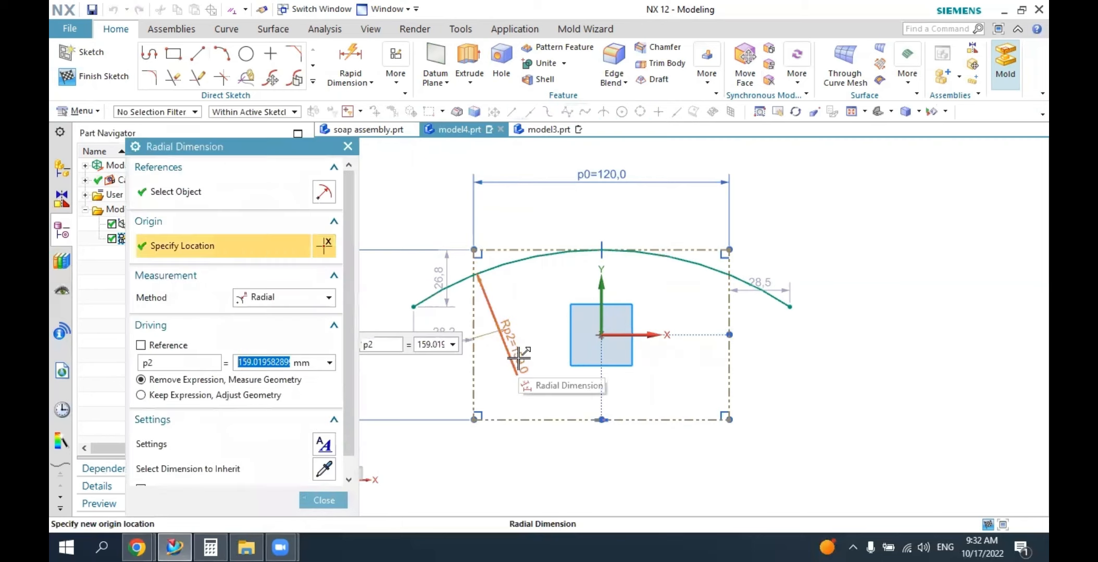
type("250")
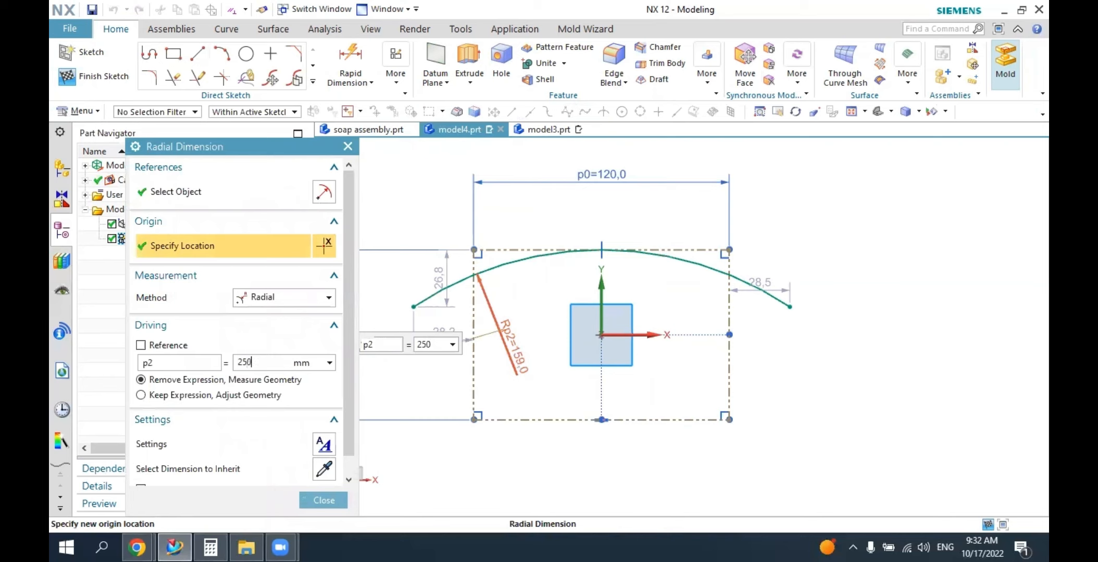
key("Return")
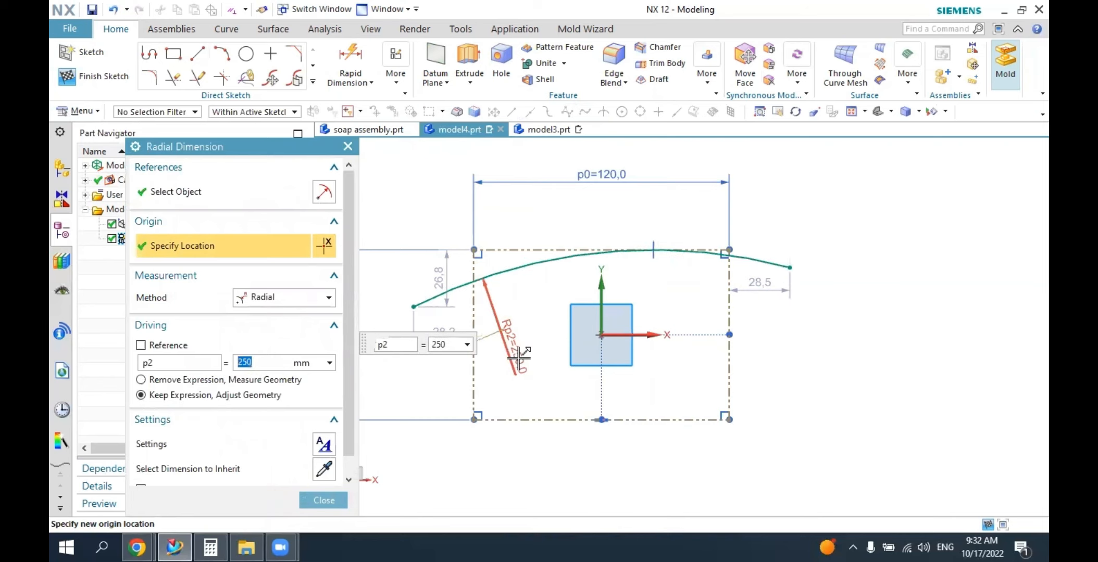
key("Escape")
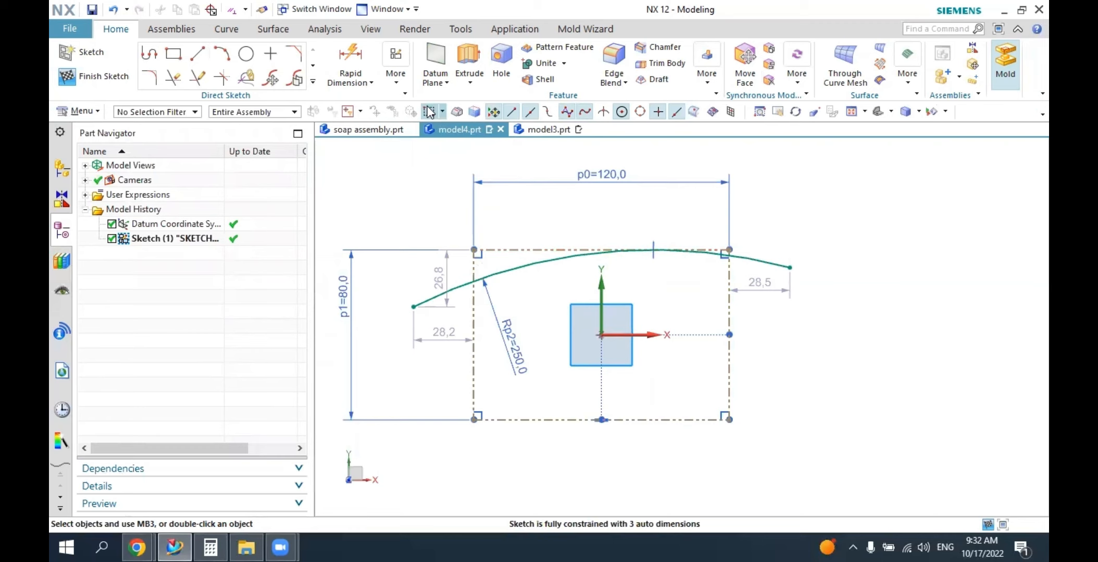
Try to make the arc's two endpoints symmetric about the Y axis with Make Symmetric, and undo the attempt.
left_click(397, 85)
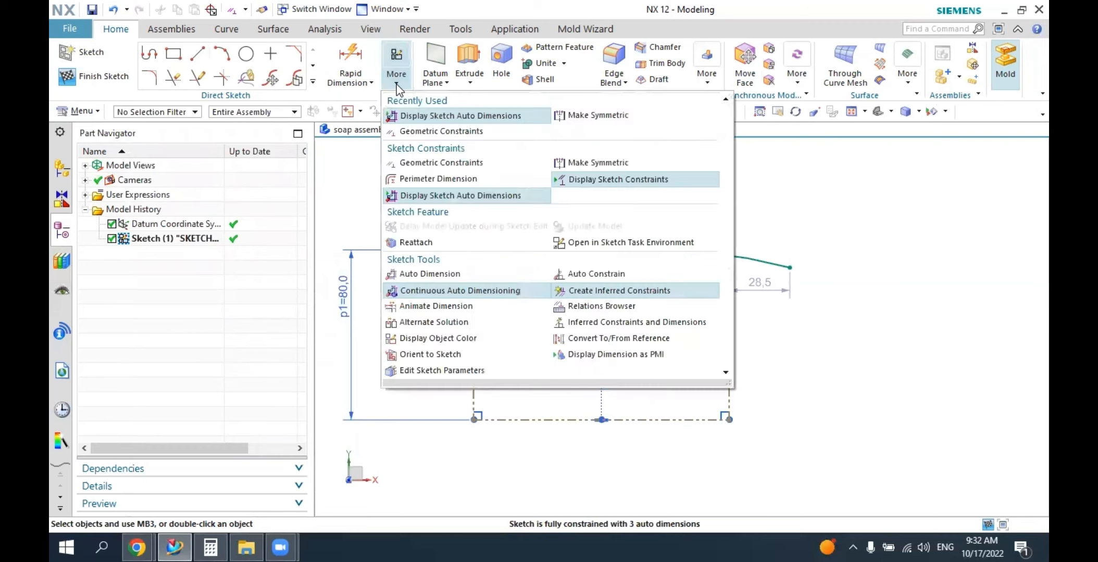
left_click(571, 115)
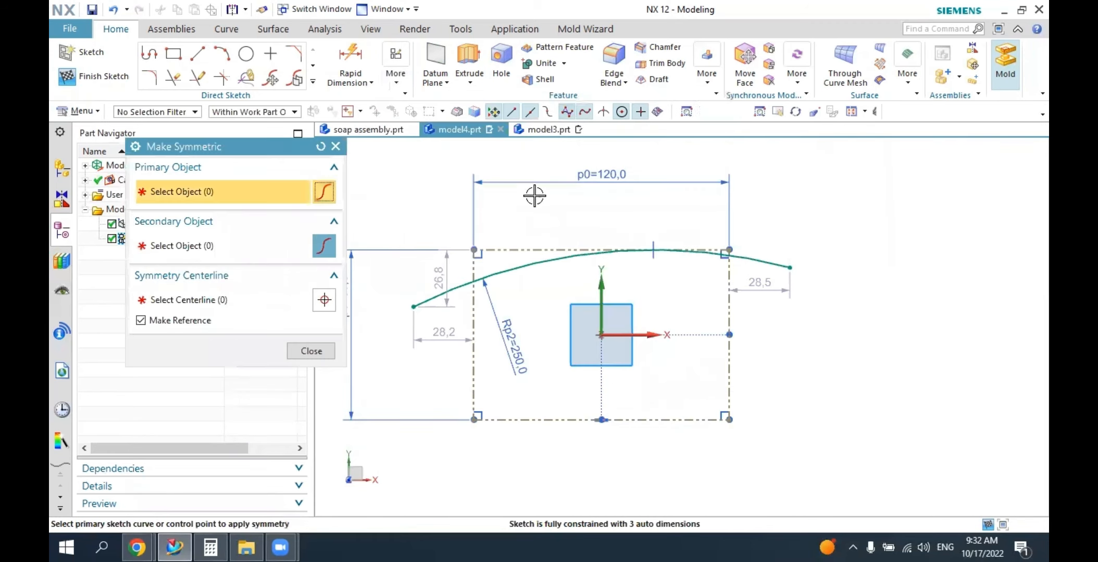
left_click(413, 309)
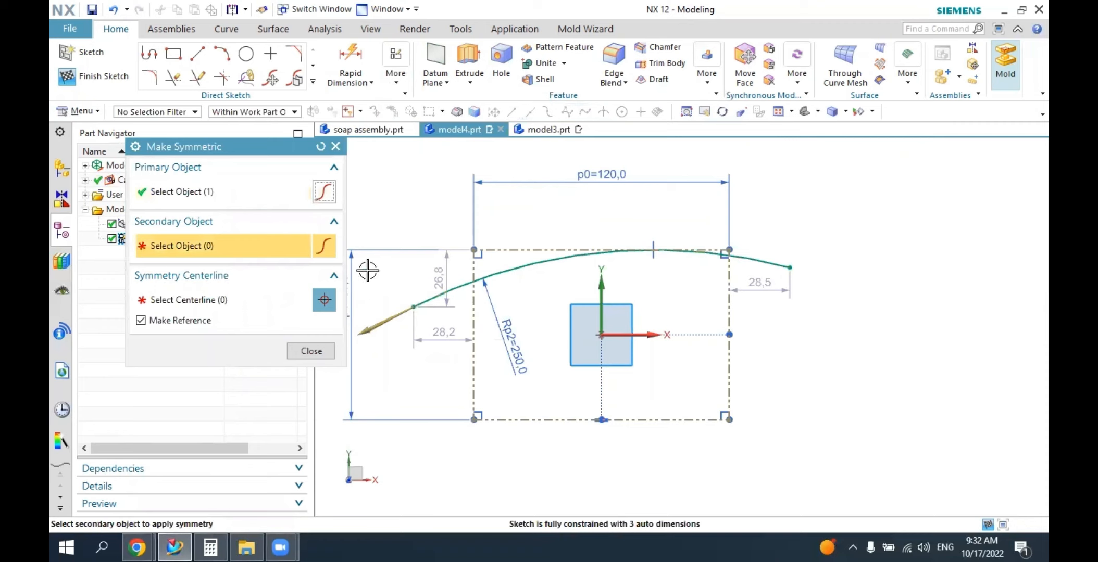
left_click(320, 146)
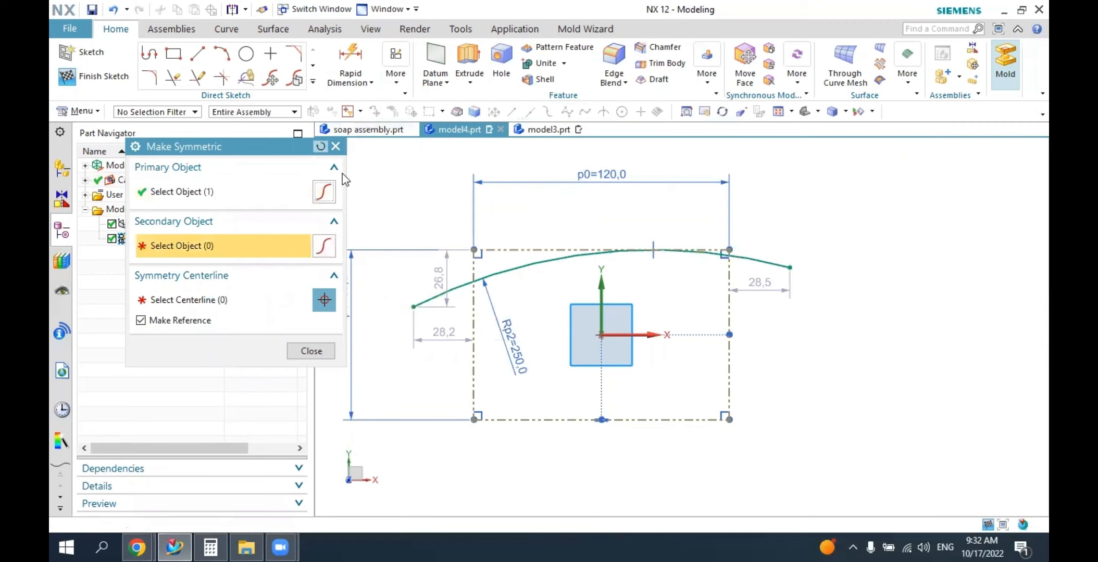
left_click(415, 308)
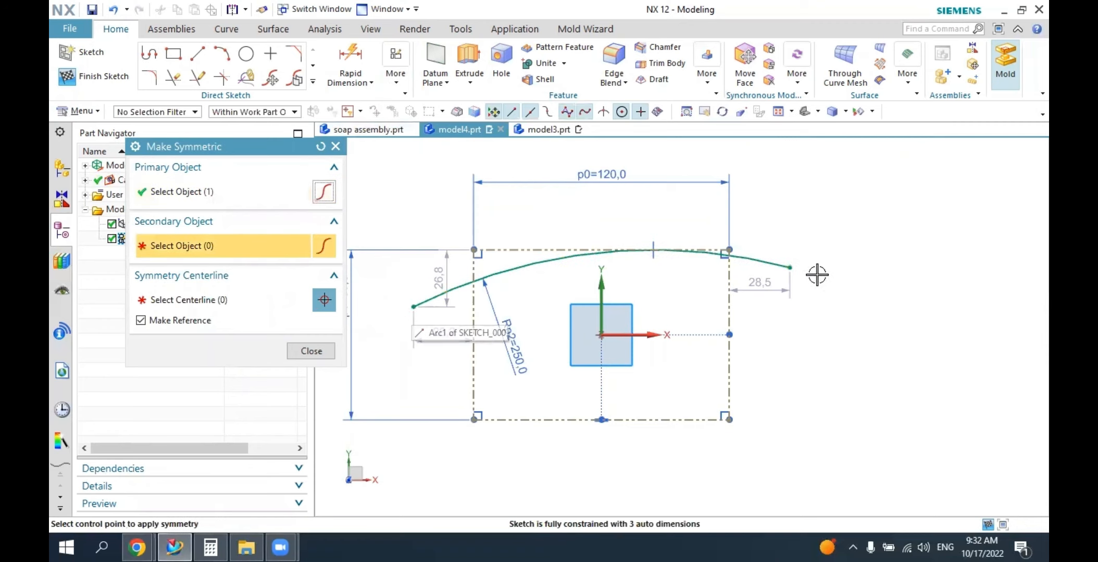
left_click(792, 267)
left_click(602, 291)
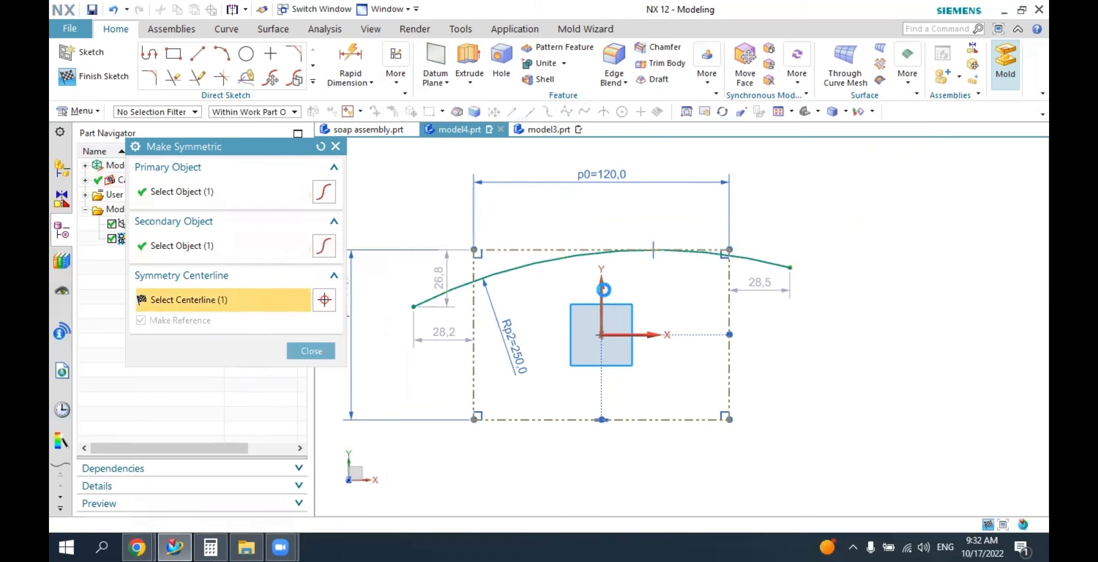
key("ctrl+z")
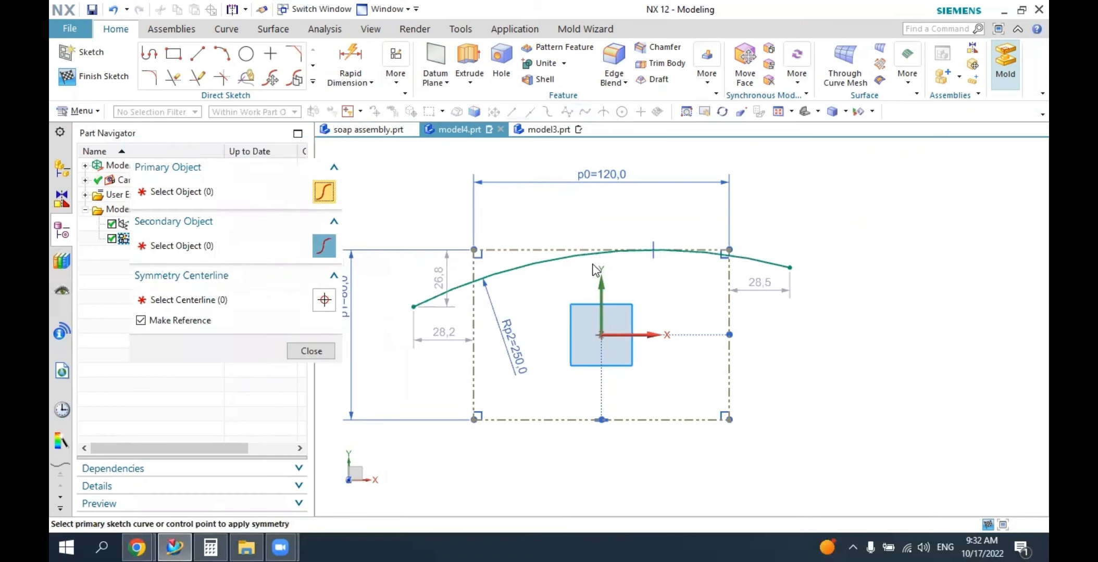
Make the arc's left and right endpoints symmetric about the sketch's vertical Y axis and finish the symmetry command.
left_click(417, 307)
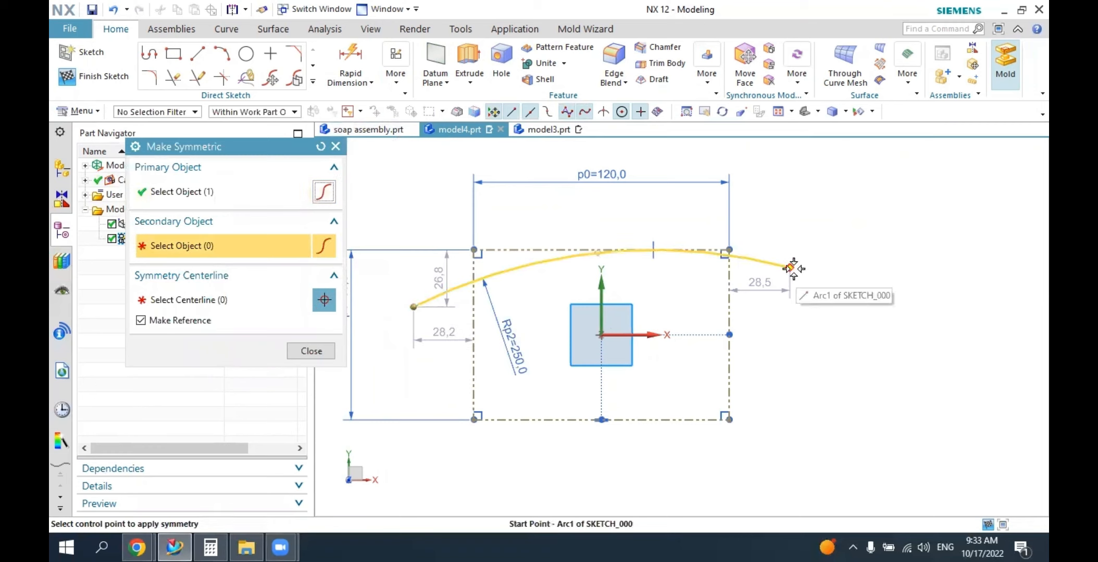
mouse_move(792, 269)
left_click(840, 284)
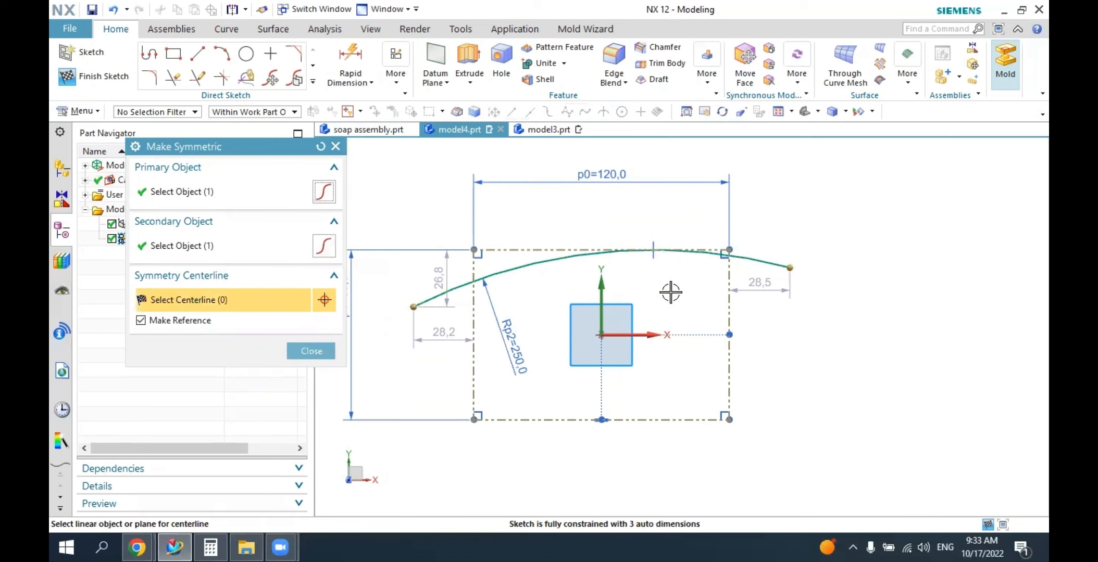
left_click(600, 287)
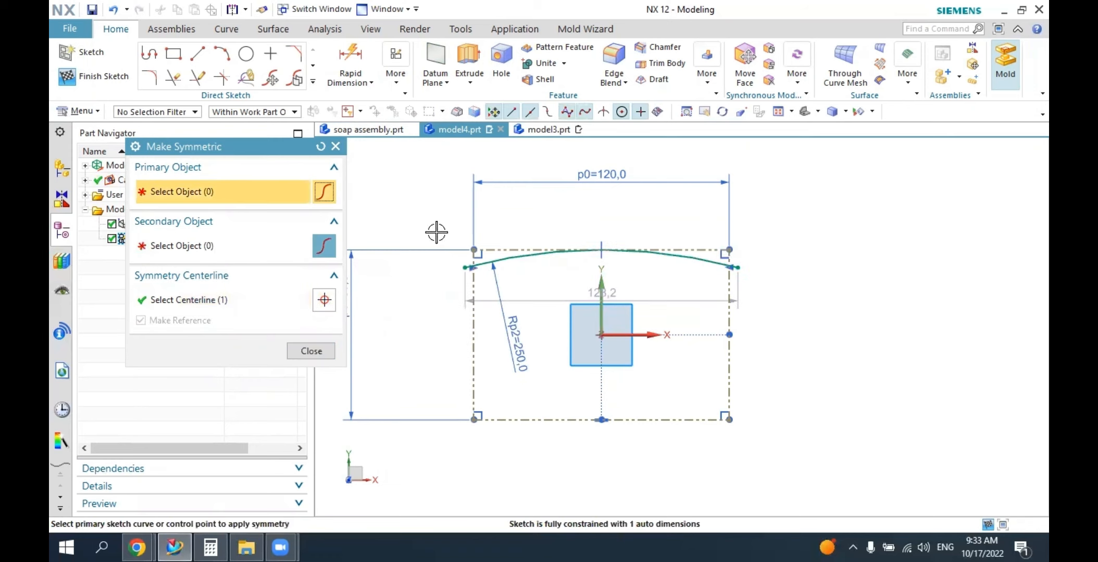
left_click(311, 352)
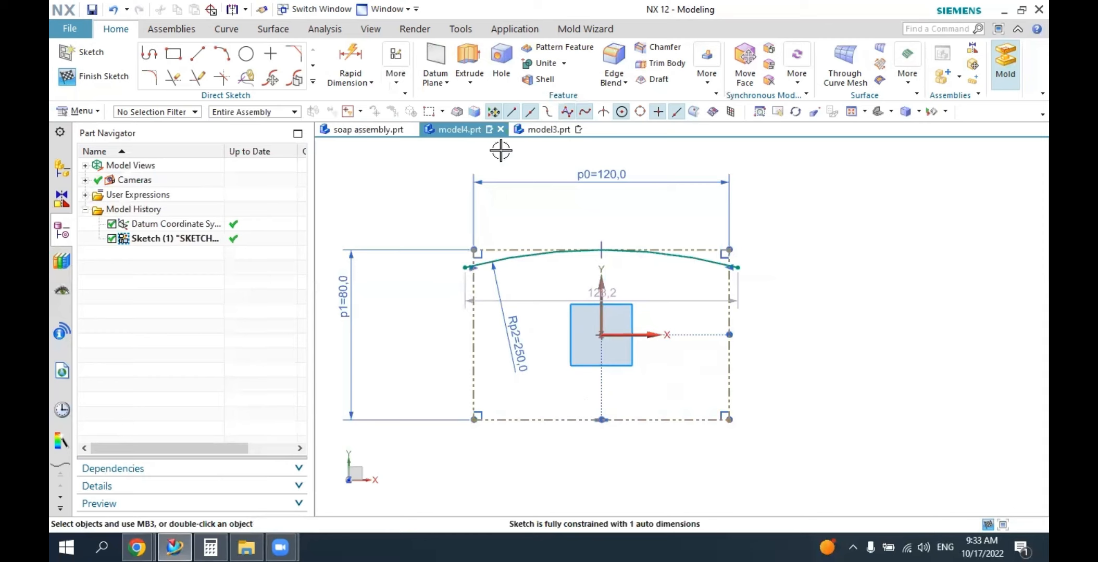
Mirror the upper 250 mm arc about the sketch's horizontal axis to create the matching lower arc.
left_click(312, 84)
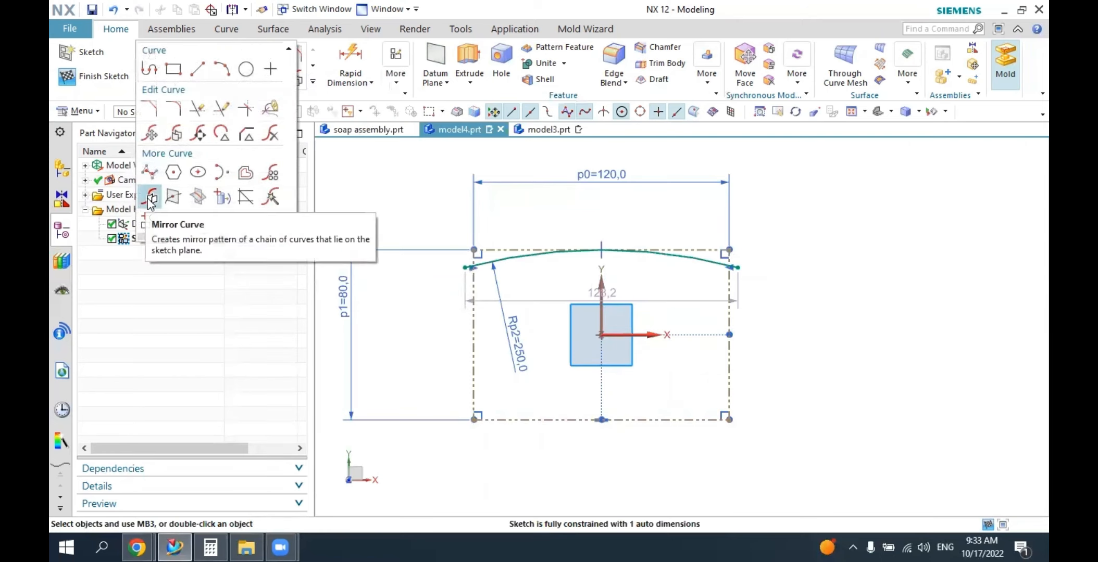
left_click(150, 199)
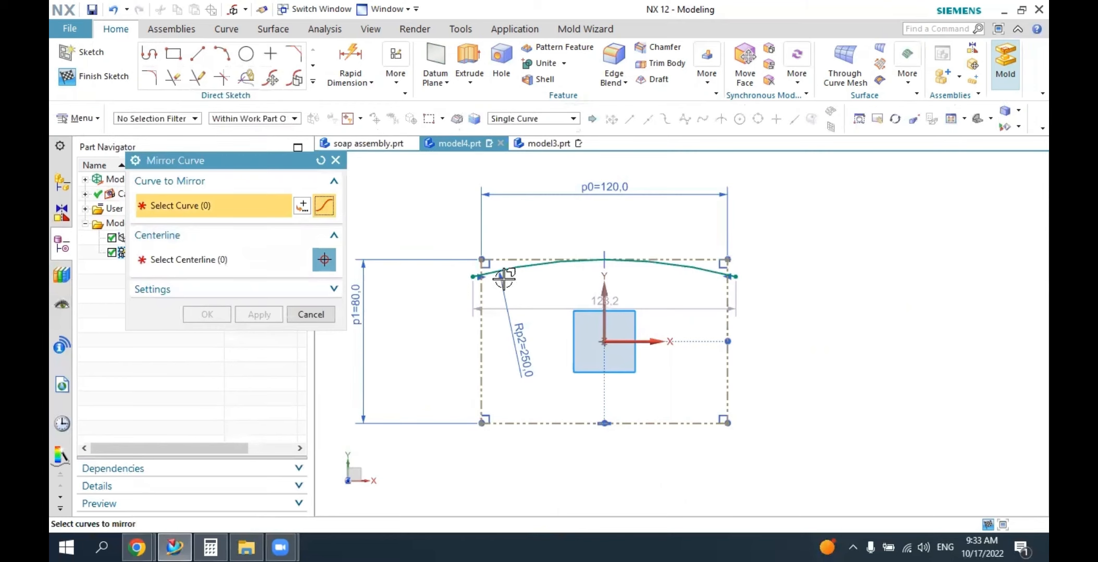
left_click(515, 267)
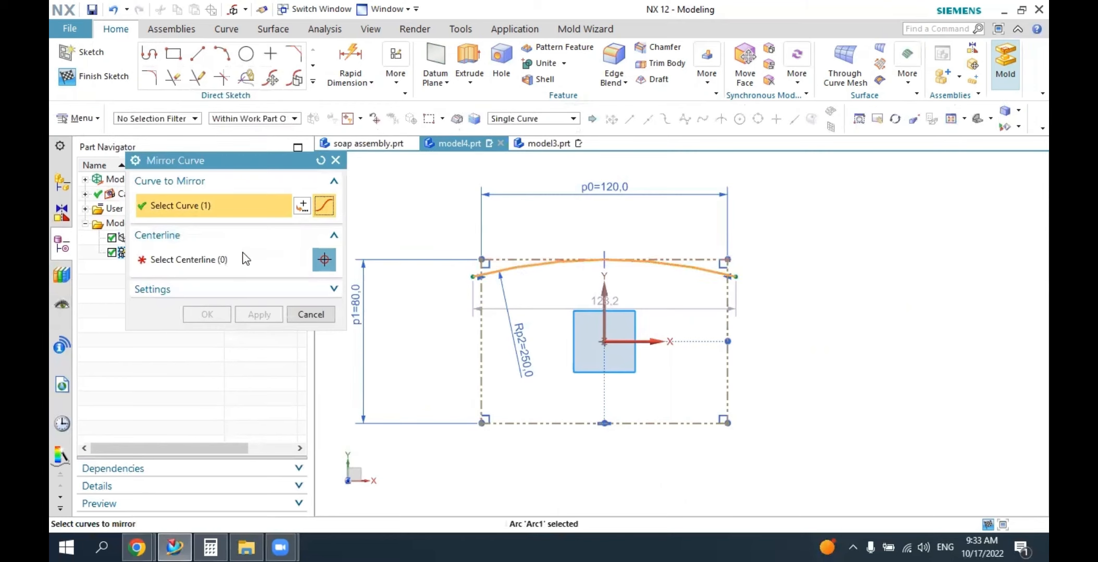
left_click(191, 262)
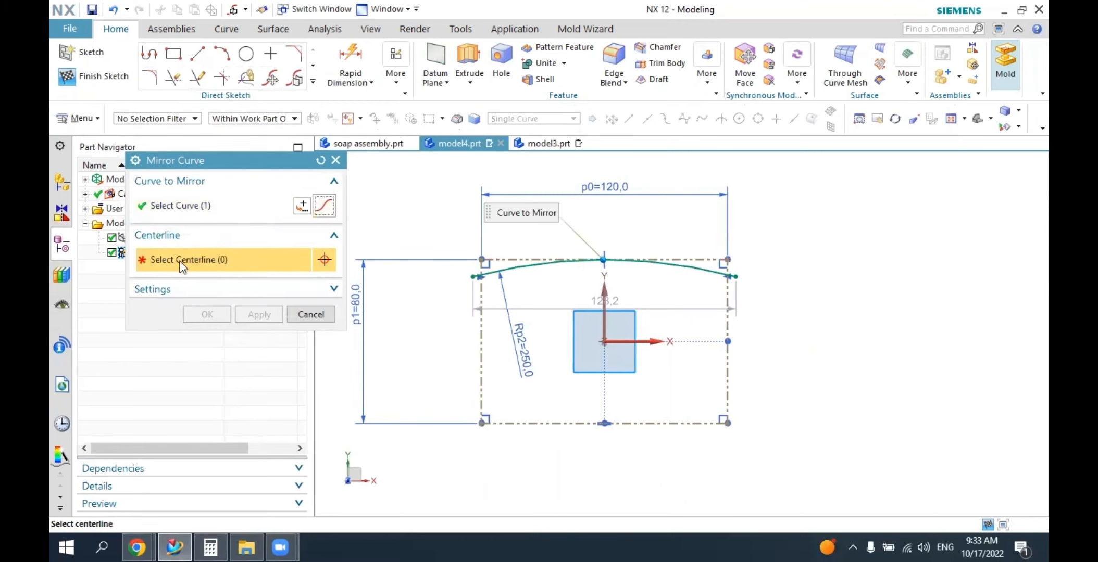
left_click(651, 342)
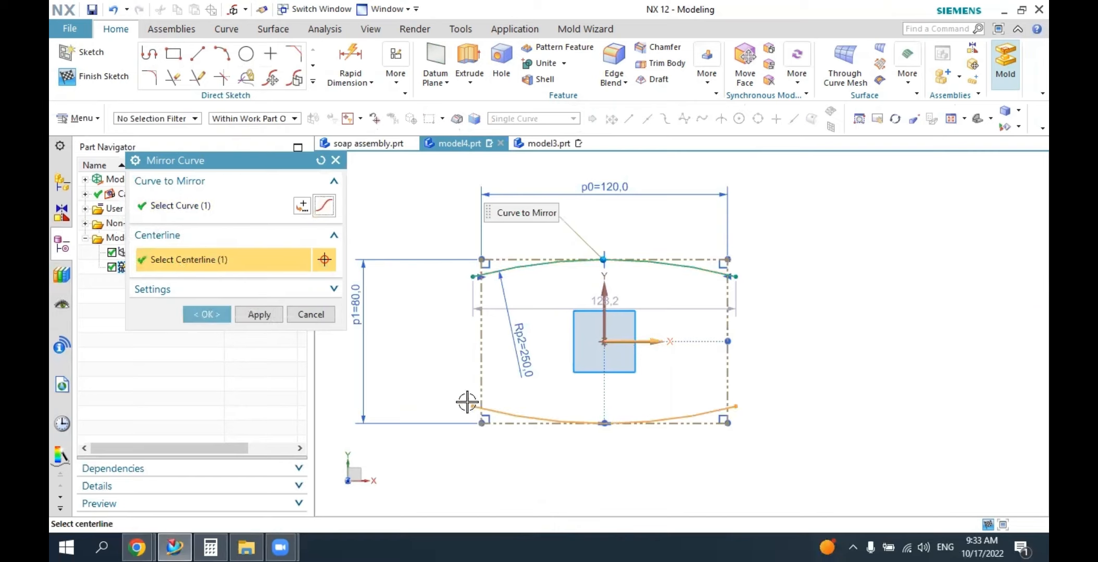
left_click(208, 313)
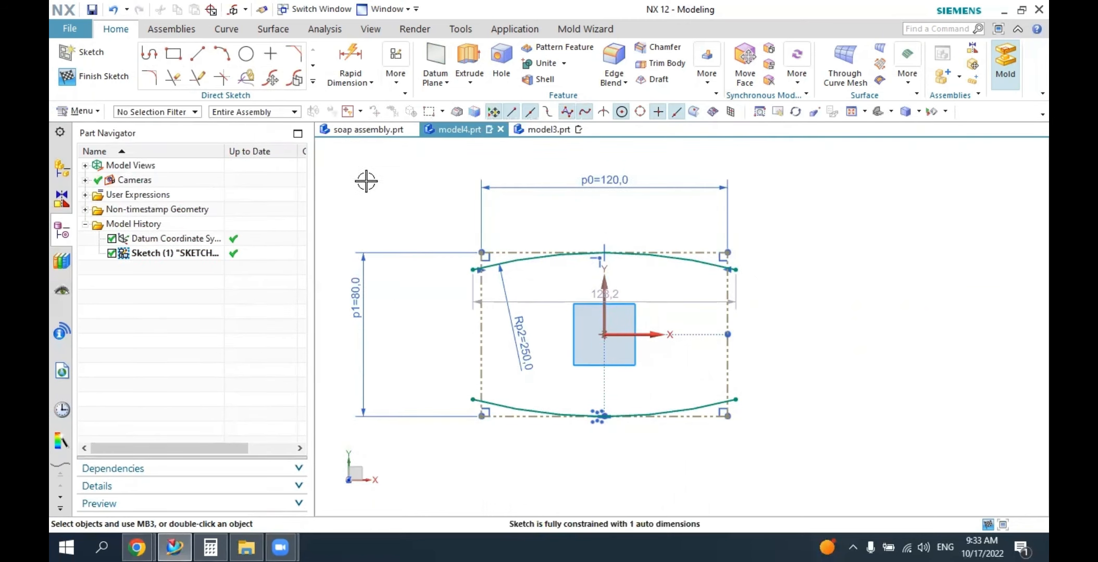
Constrain the mirrored lower arc tangent to the rectangle's lower reference line and finish constraining.
left_click(393, 88)
left_click(408, 131)
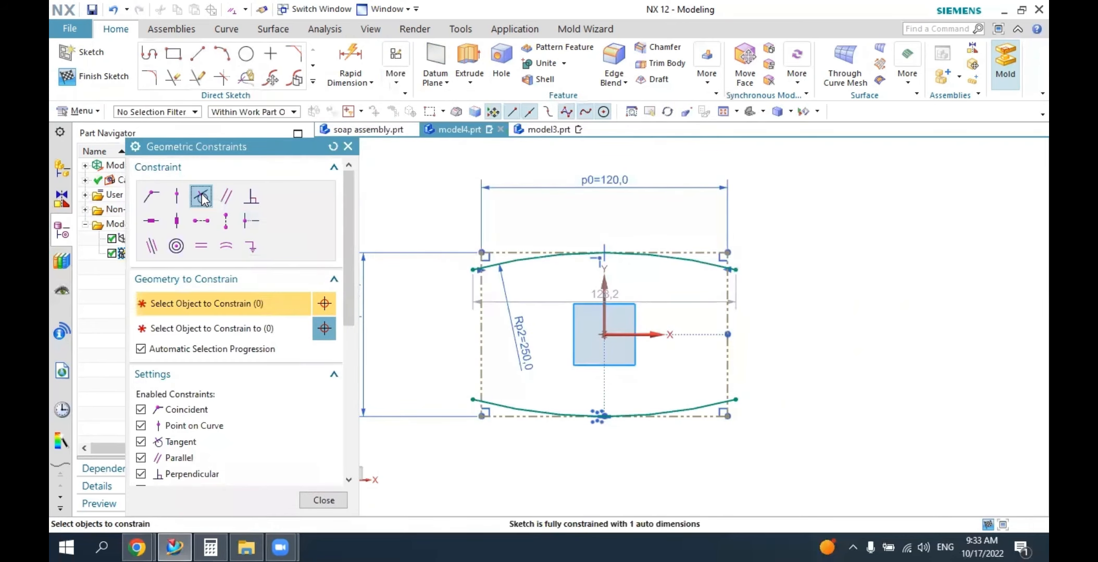
left_click(513, 405)
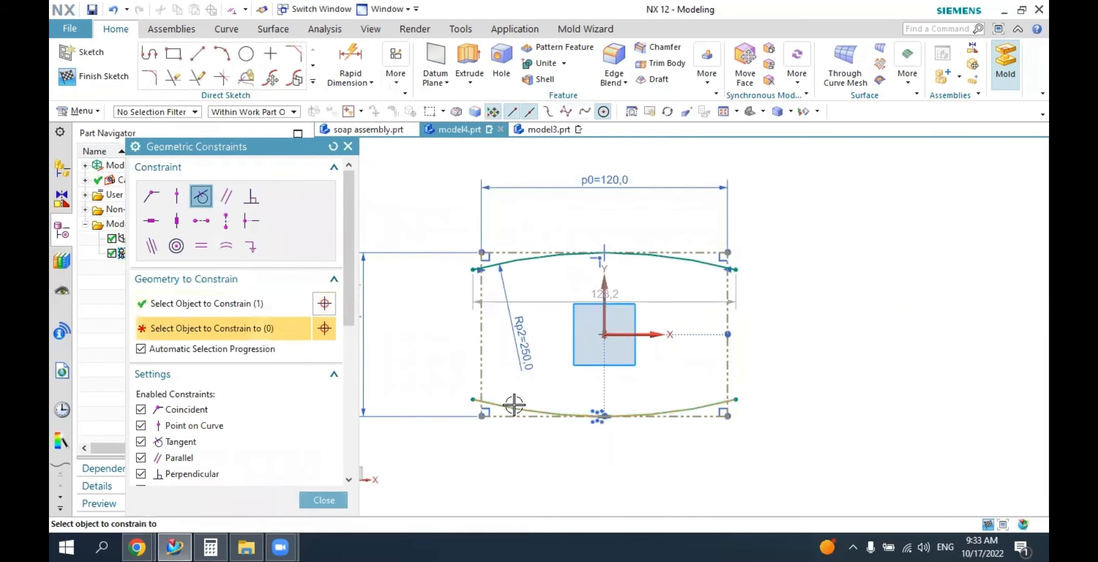
left_click(599, 414)
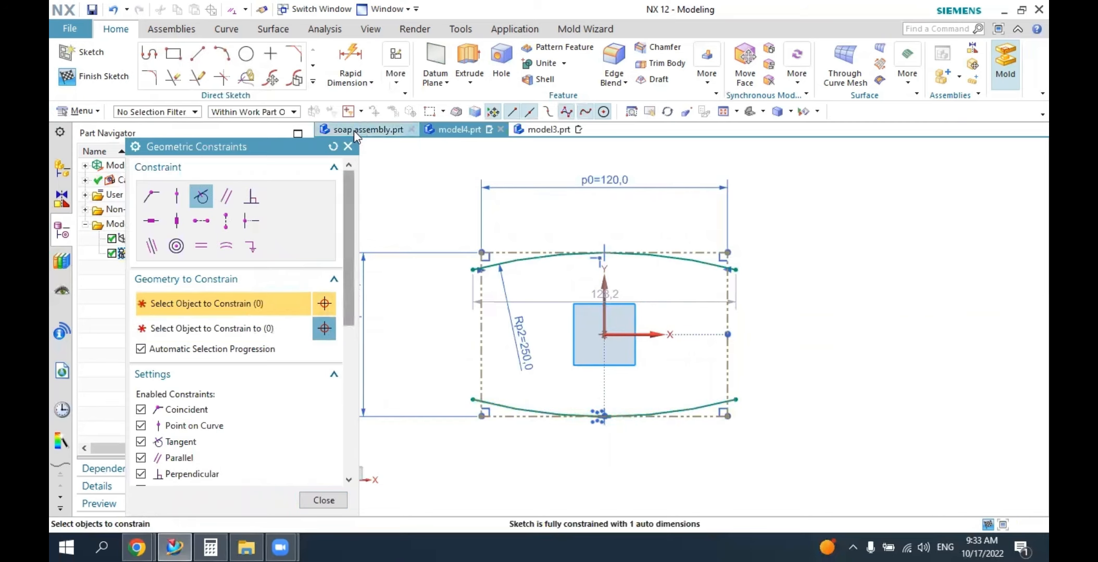
left_click(347, 147)
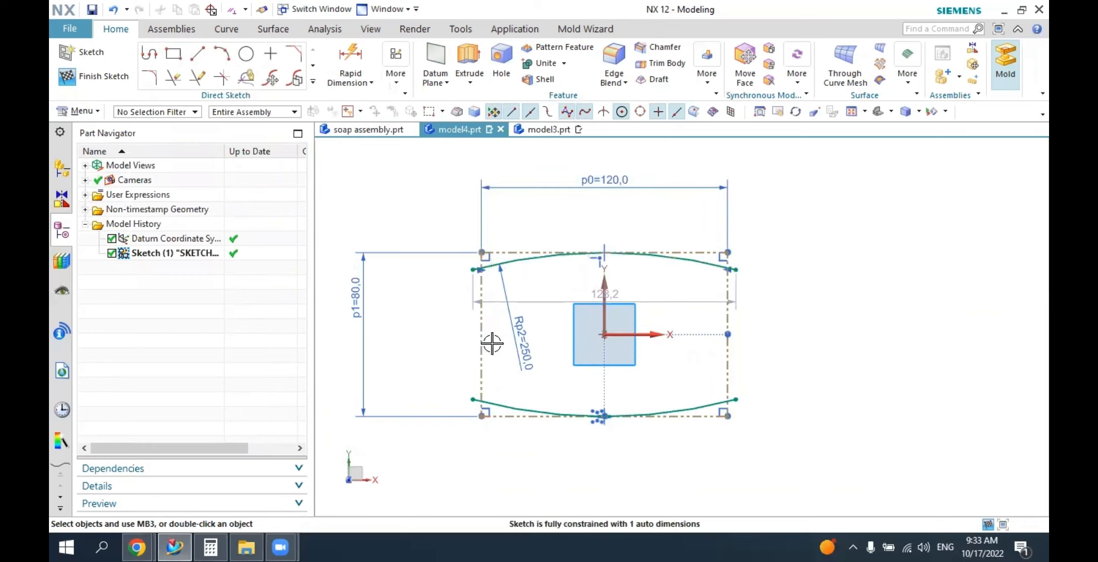
Sketch a three-point arc of about 70 mm radius bulging past the rectangle's left side, with its ends beyond the upper and lower arcs.
left_click(222, 54)
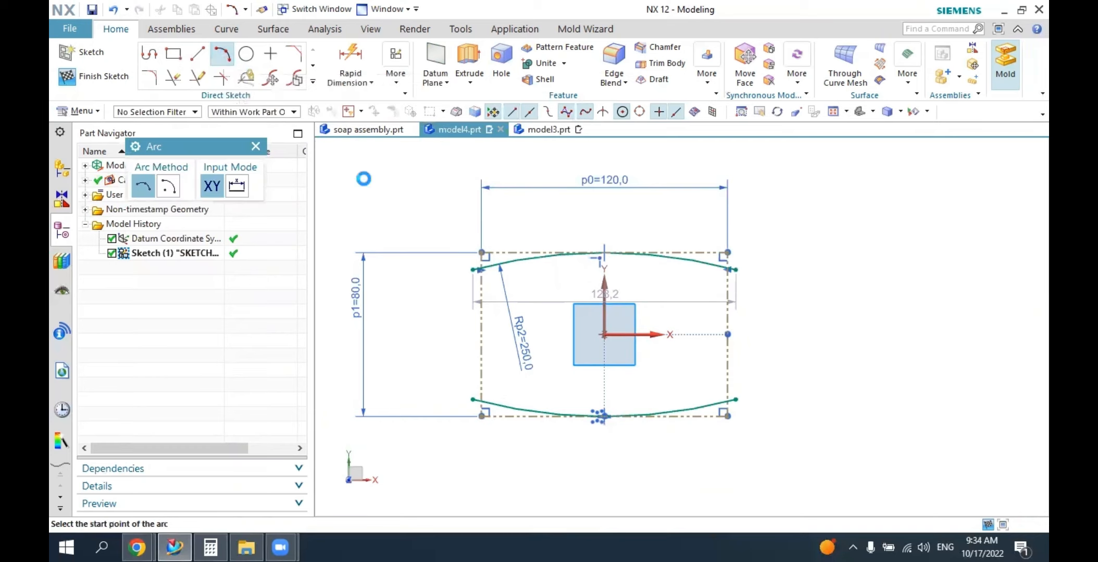
left_click(519, 227)
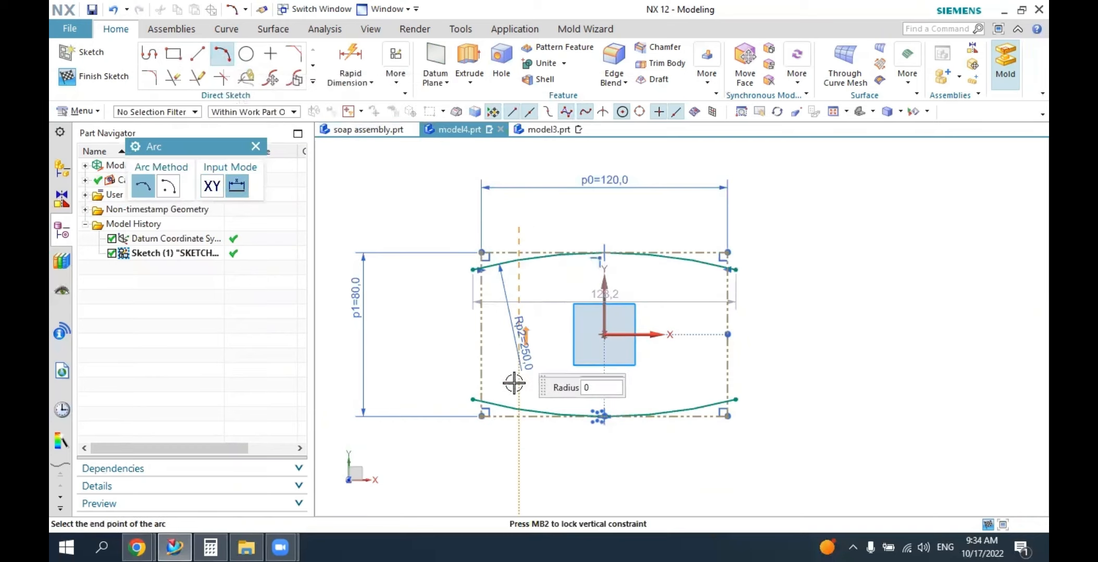
left_click(521, 466)
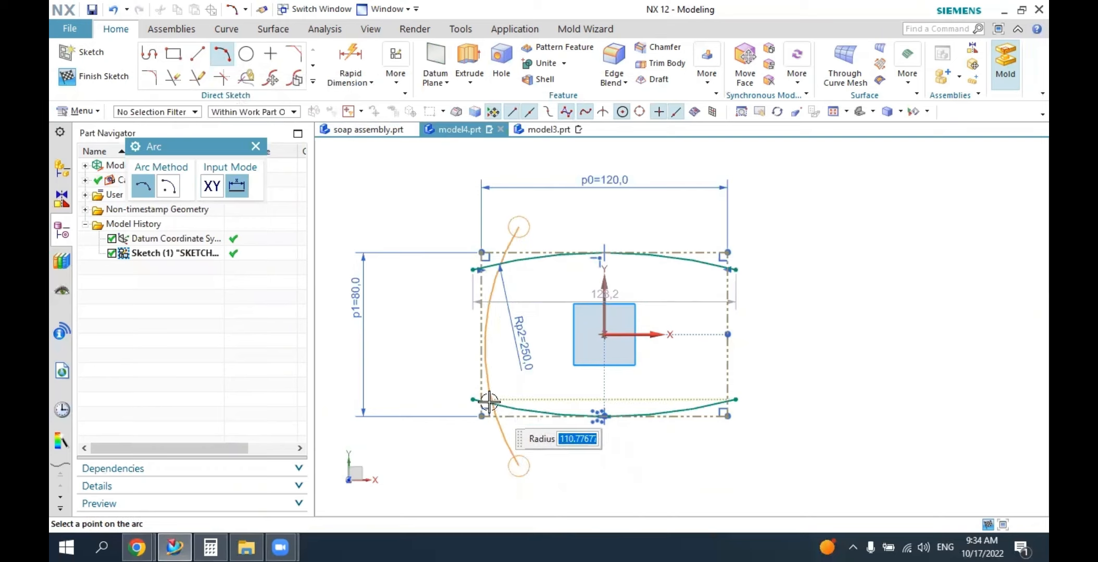
left_click(447, 343)
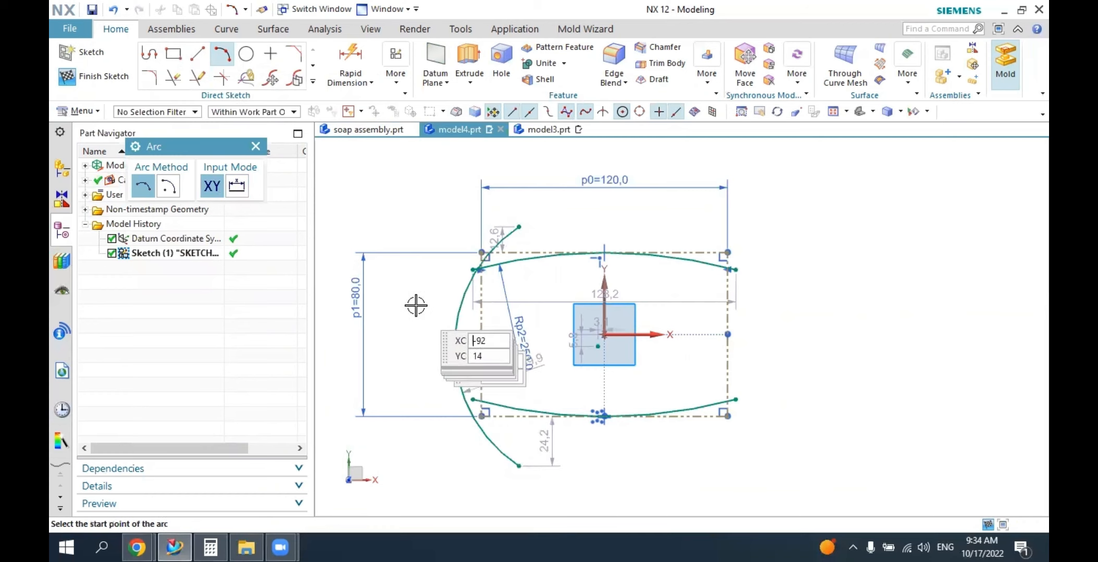
left_click(260, 147)
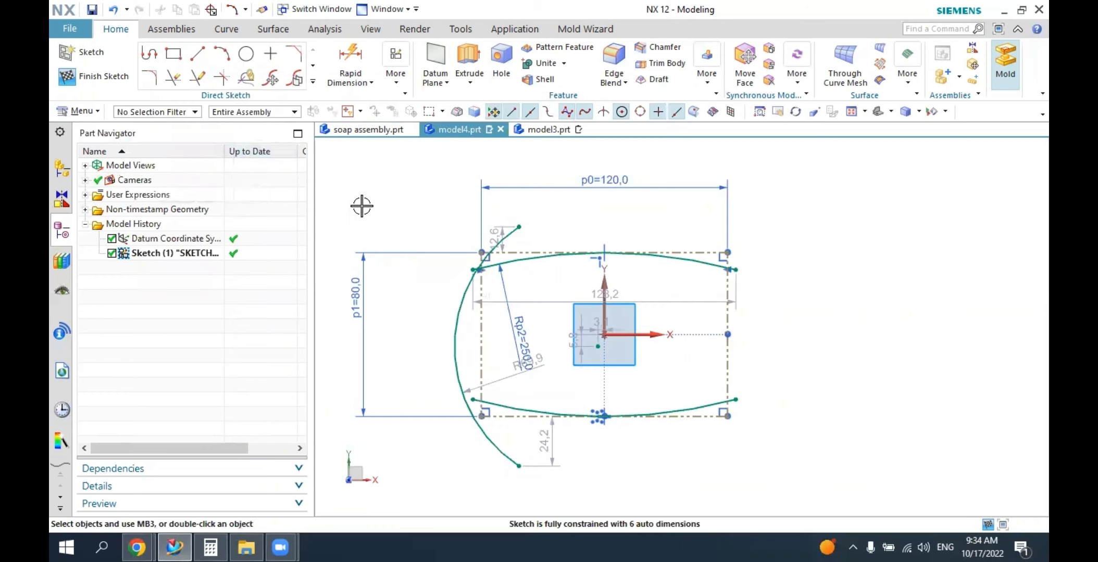
Constrain the new side arc tangent to the rectangle's left reference line and finish constraining.
left_click(405, 89)
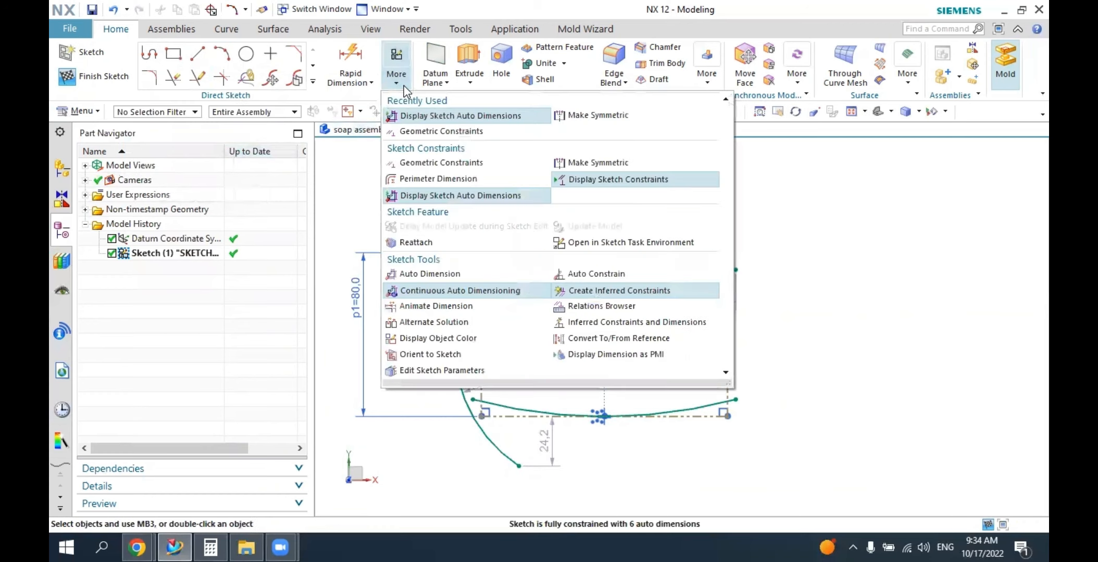
left_click(418, 127)
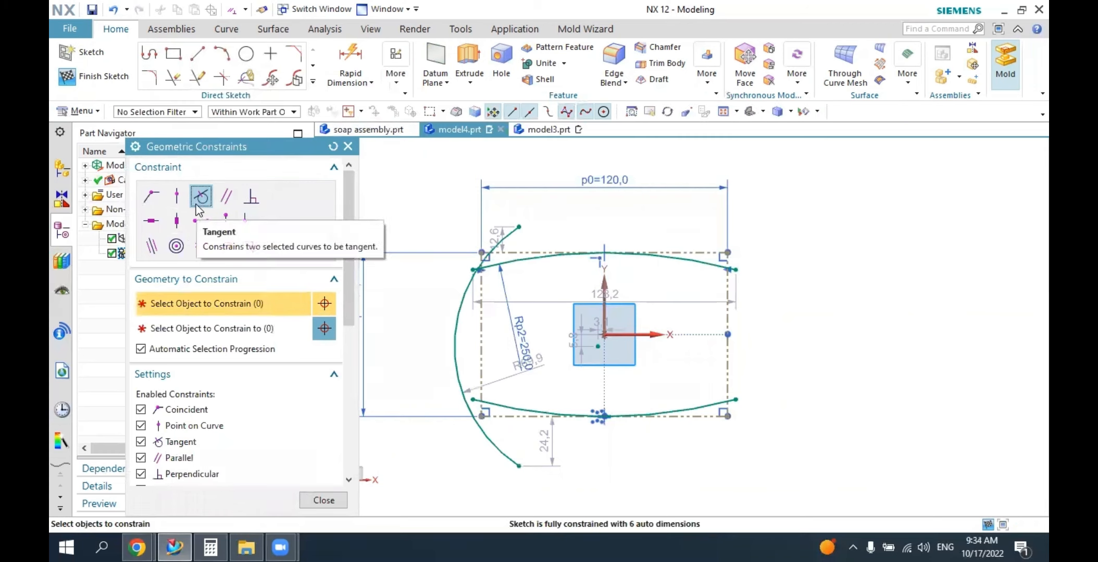
left_click(462, 346)
left_click(481, 344)
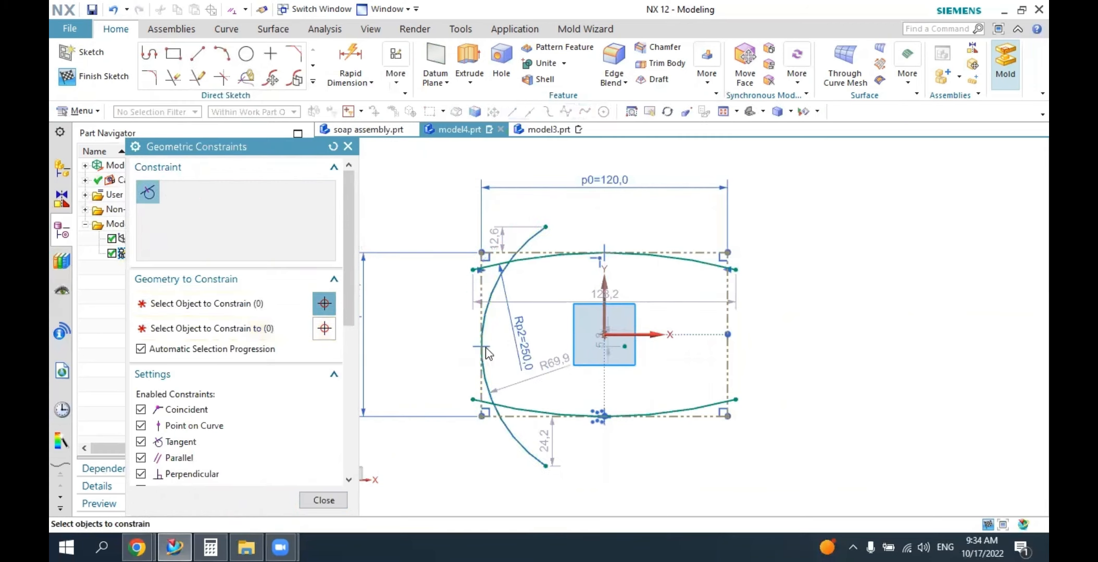
left_click(348, 147)
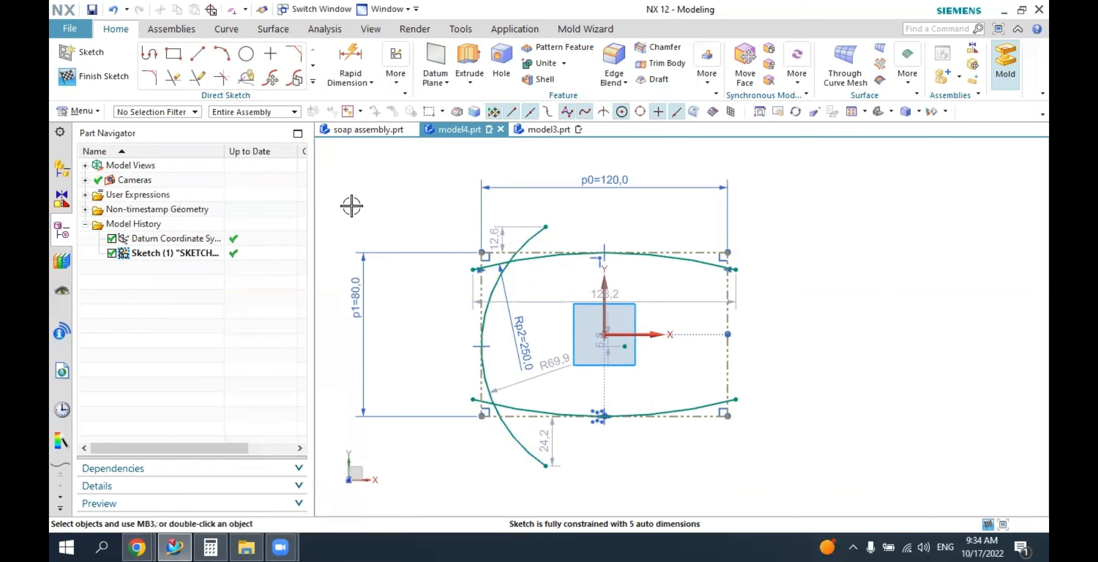
Move the left arc's radial dimension outside the outline and set the radius to 175 mm.
left_click_drag(547, 367, 419, 329)
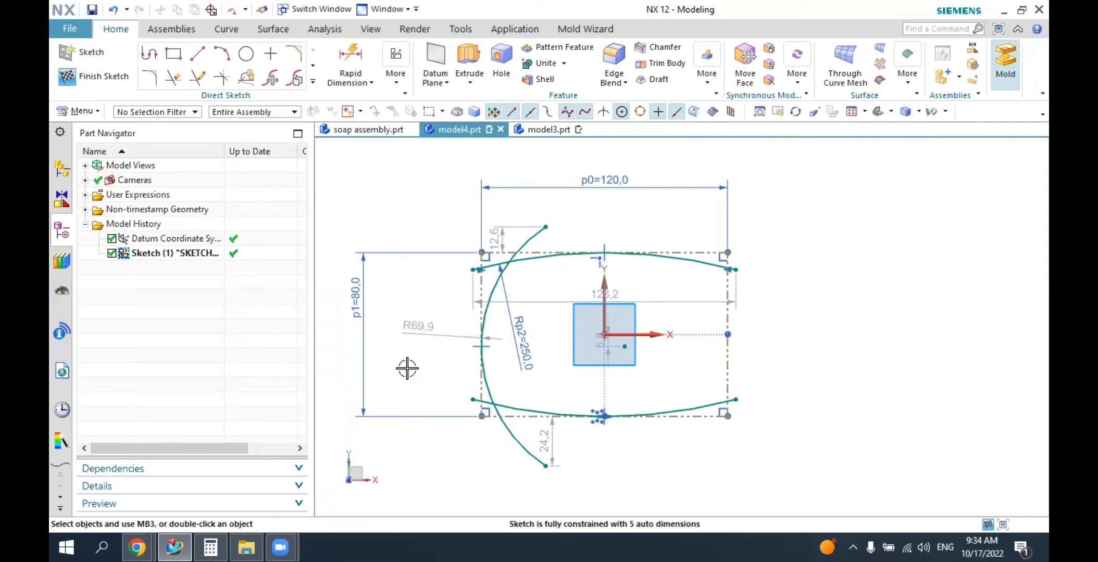
double_click(414, 327)
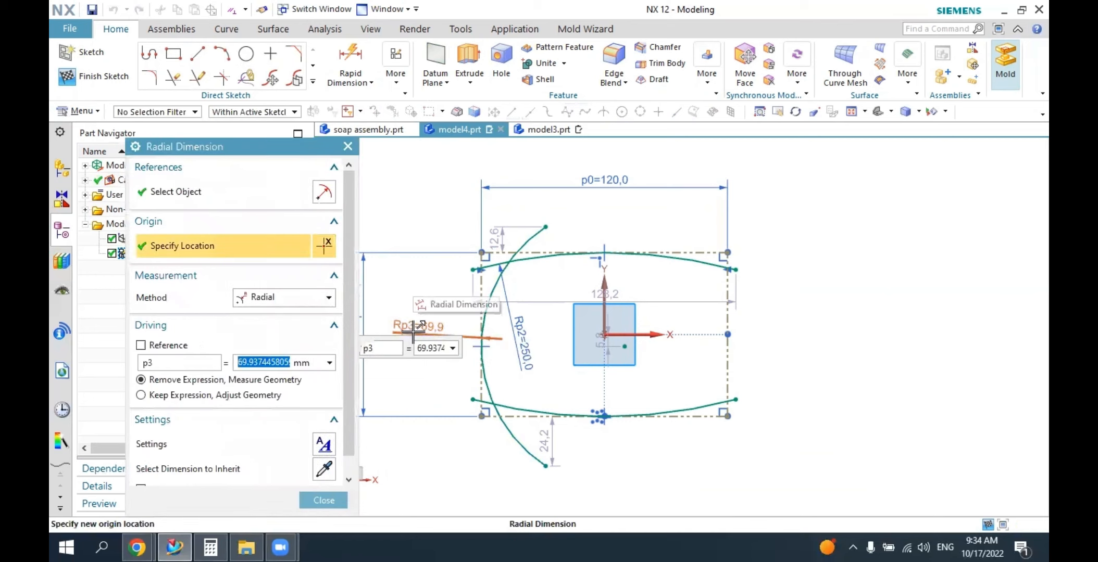
type("175")
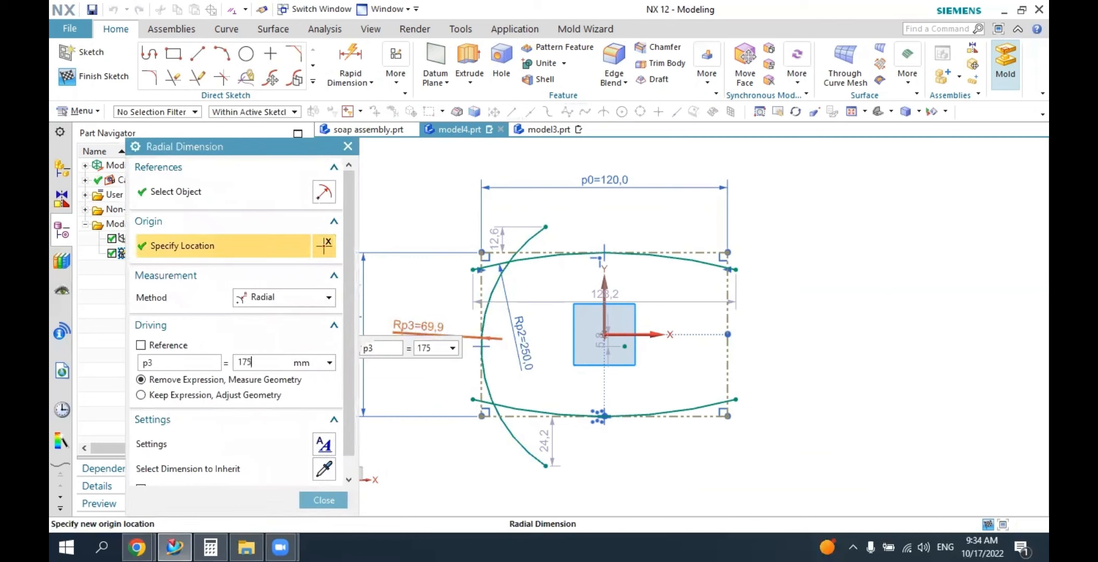
key("Return")
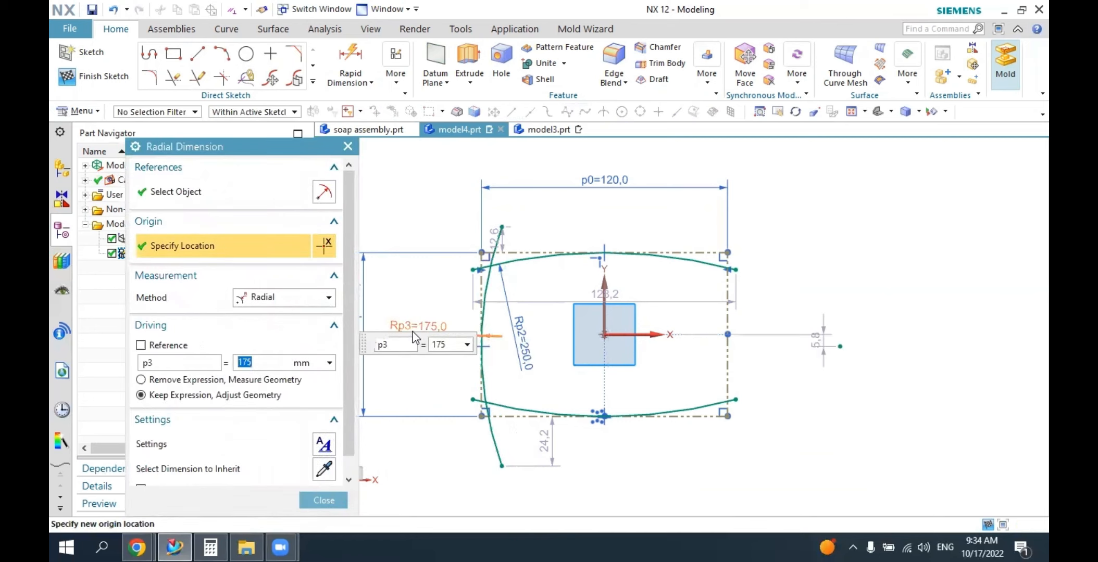
left_click(324, 499)
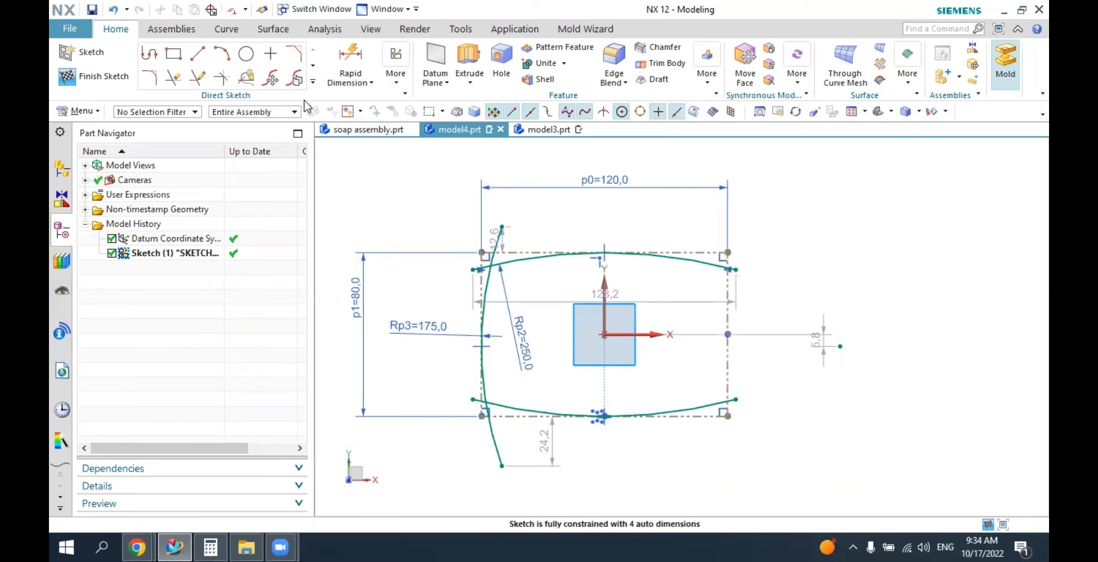
Mirror the left 175 mm arc about the sketch's vertical axis to create the right side arc.
left_click(312, 82)
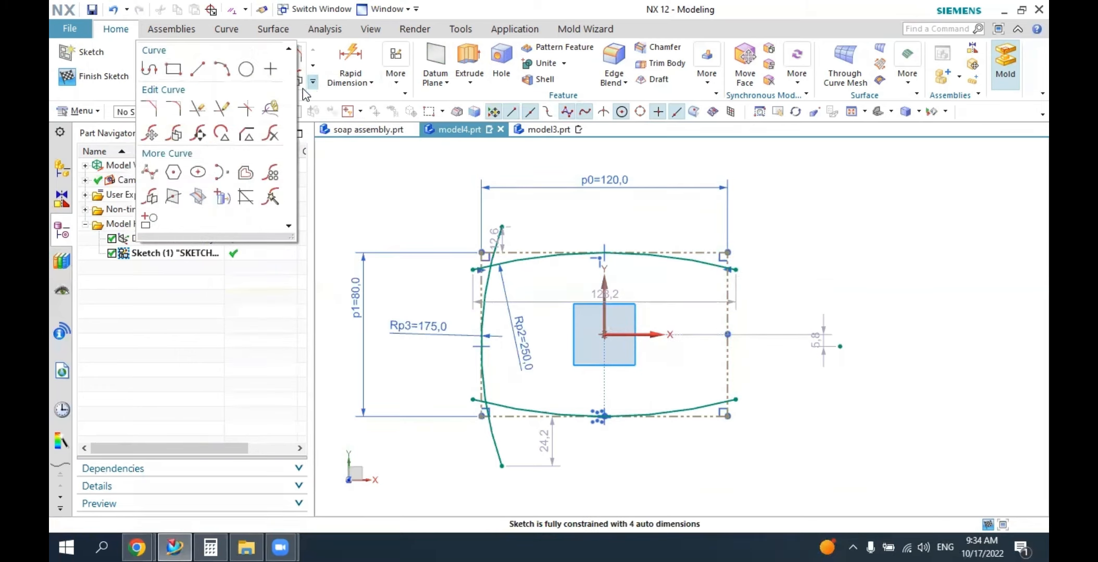
left_click(149, 199)
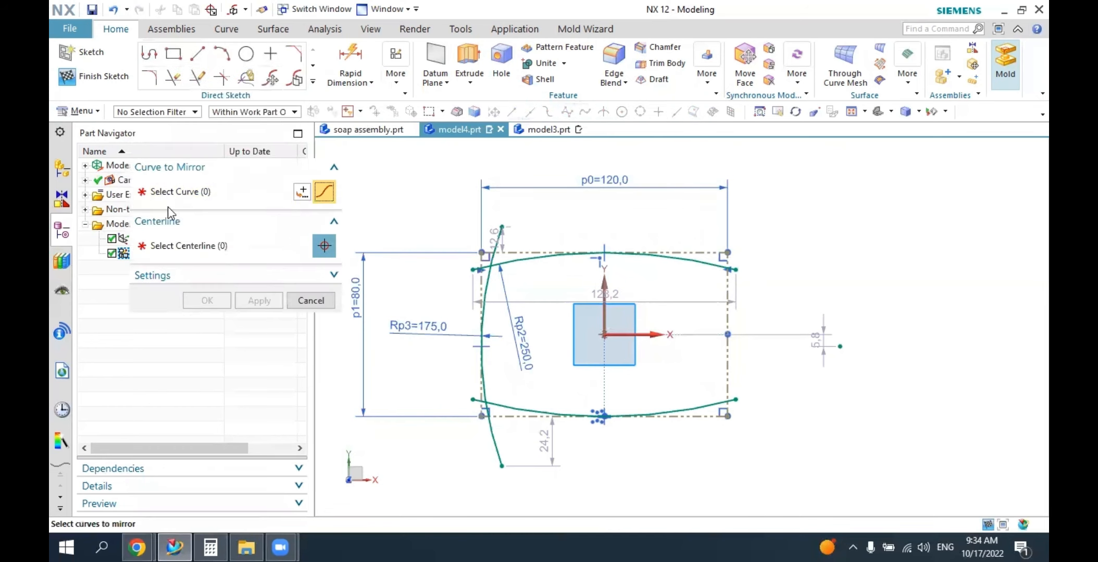
left_click(500, 249)
left_click(198, 258)
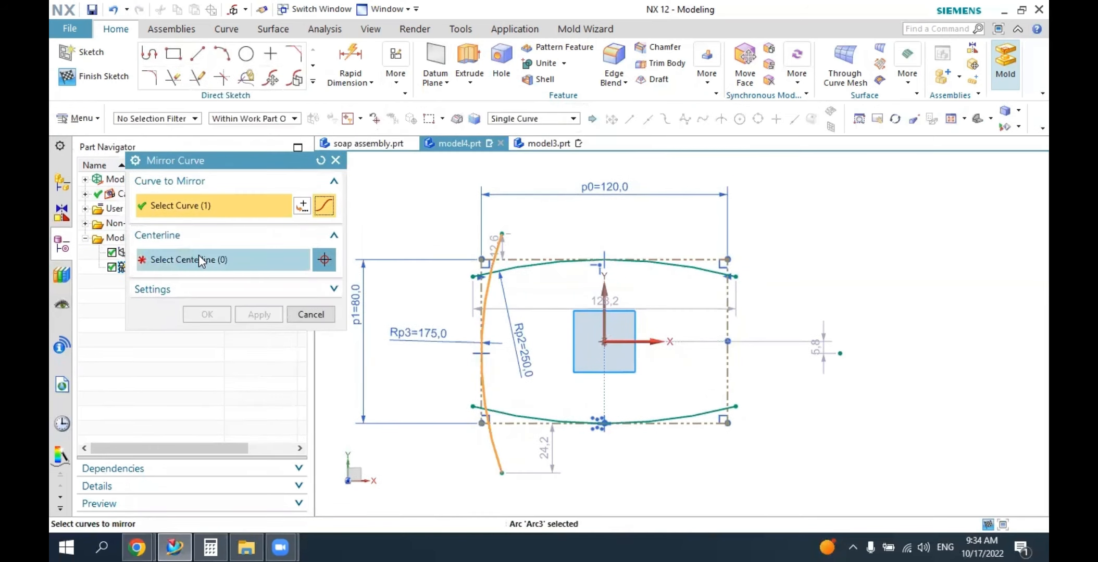
left_click(607, 295)
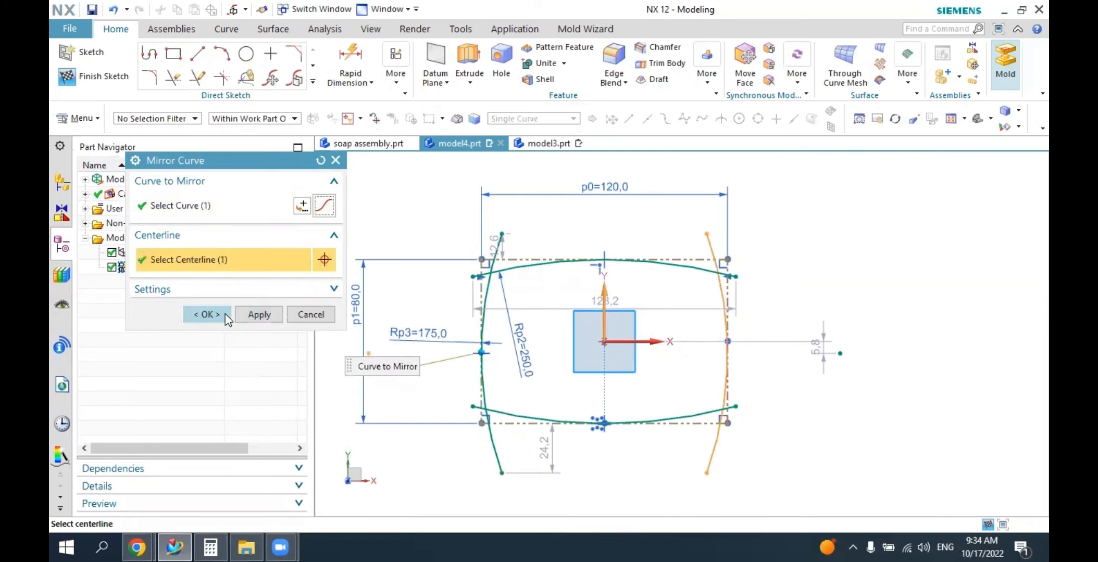
left_click(206, 314)
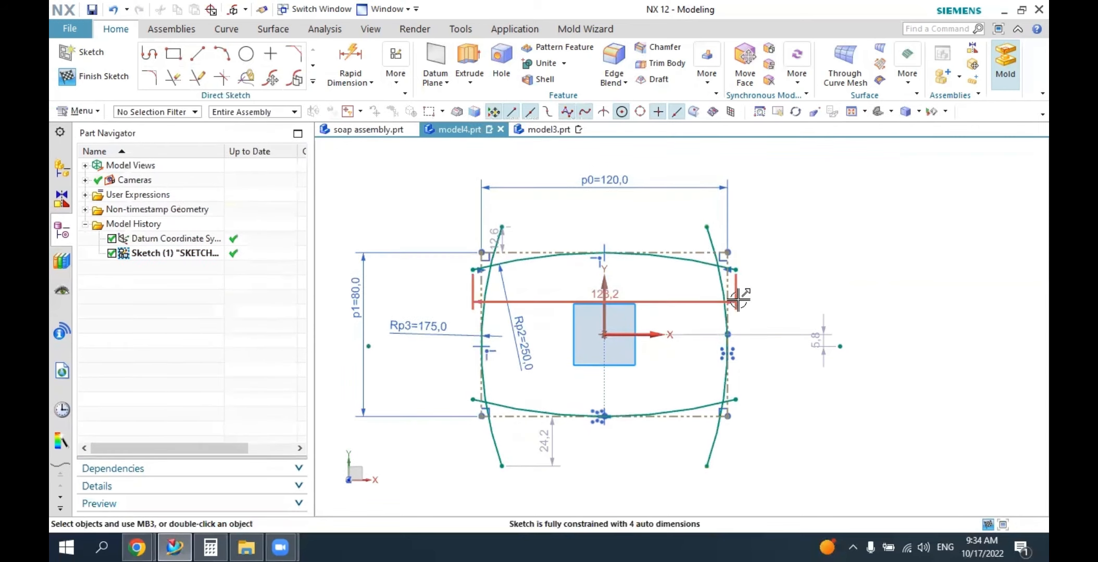
Constrain the mirrored right arc tangent to the rectangle's right reference line and finish constraining.
left_click(399, 85)
left_click(441, 130)
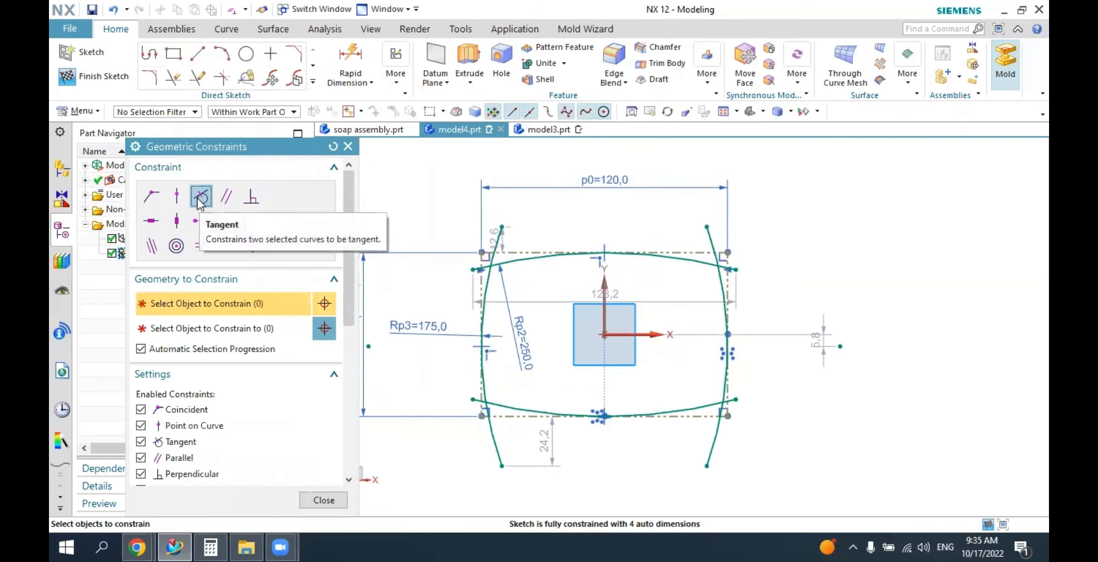
left_click(731, 275)
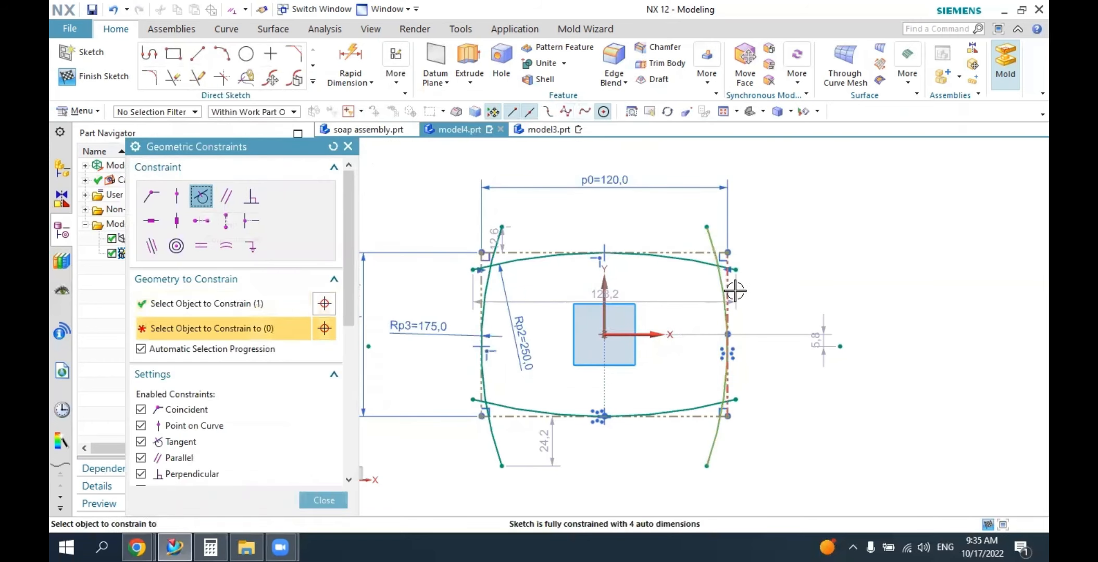
left_click(727, 271)
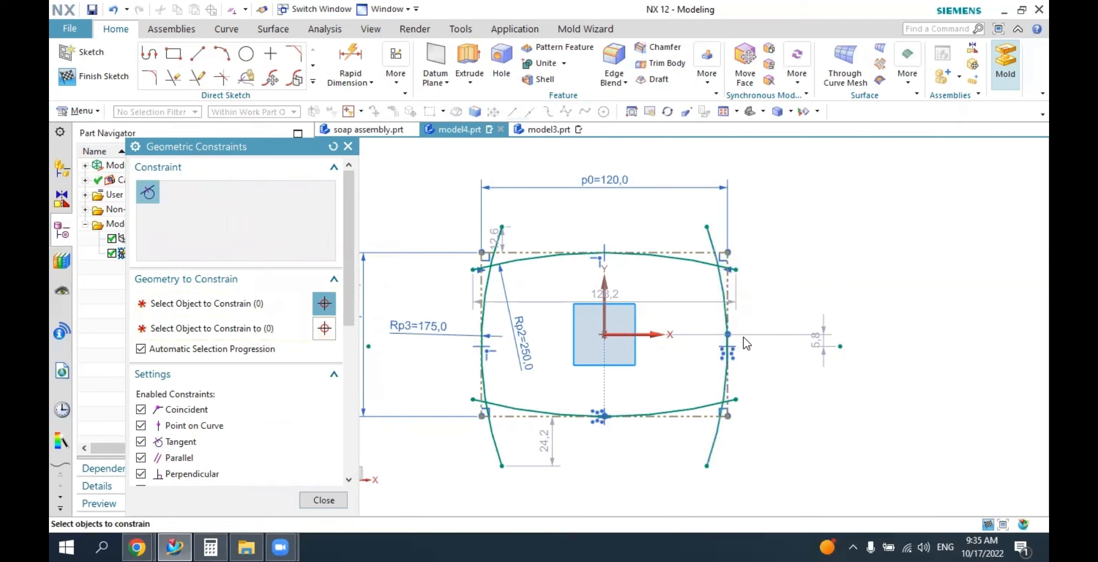
left_click(323, 499)
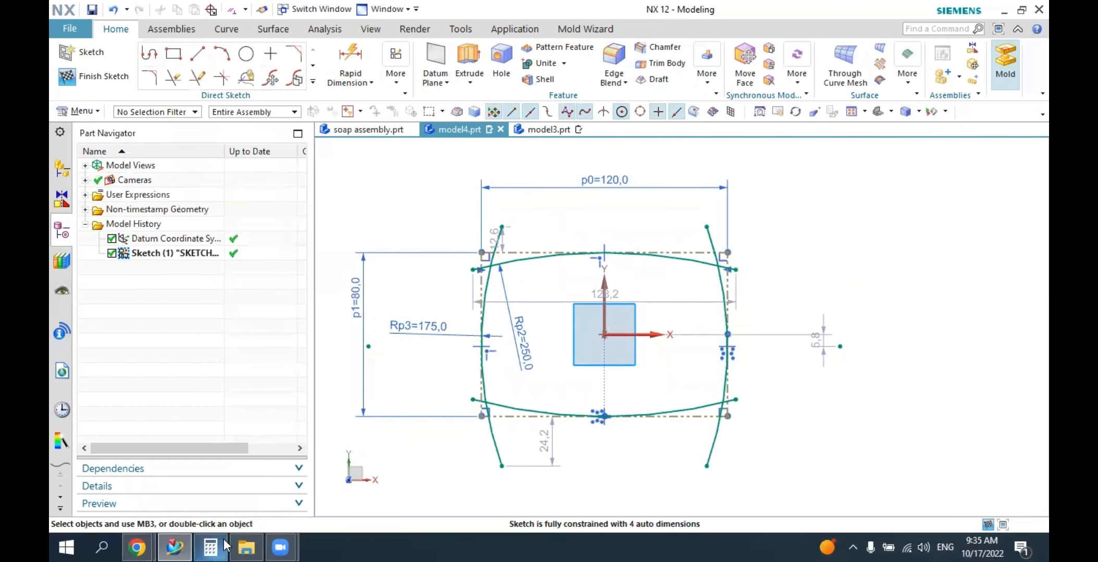
mouse_move(176, 547)
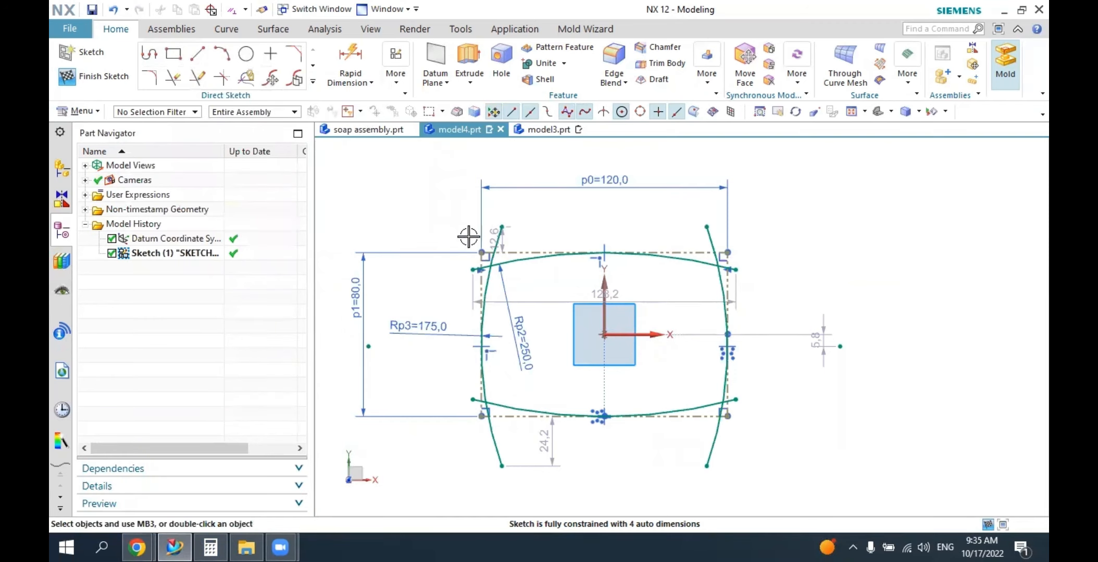
scroll(553, 329, "up", 2)
scroll(553, 329, "down", 2)
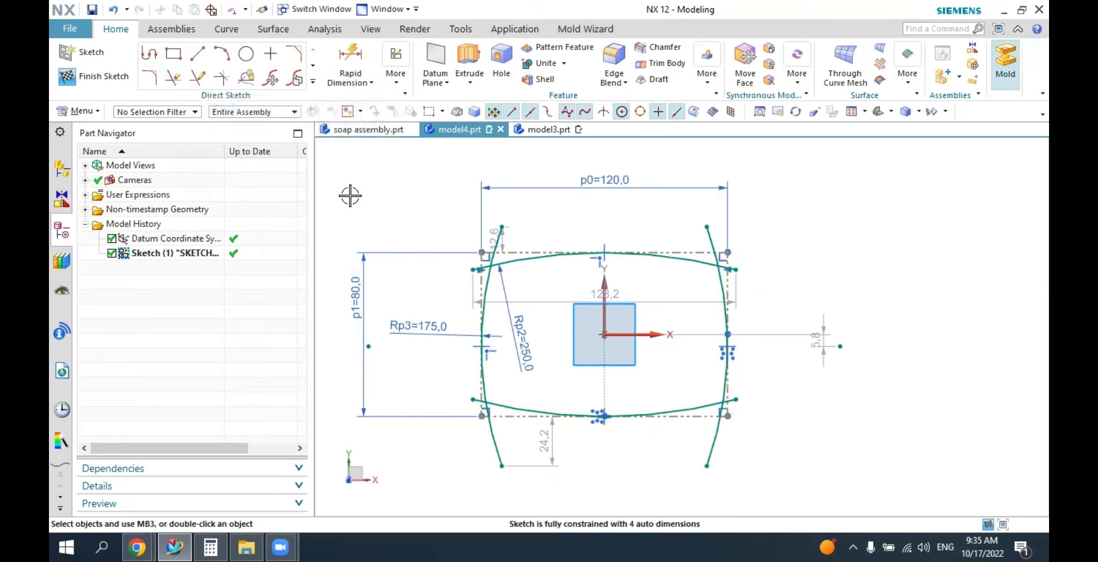
Trim the side arcs and the top arc back to their intersections at the outline's two upper corners.
key("t")
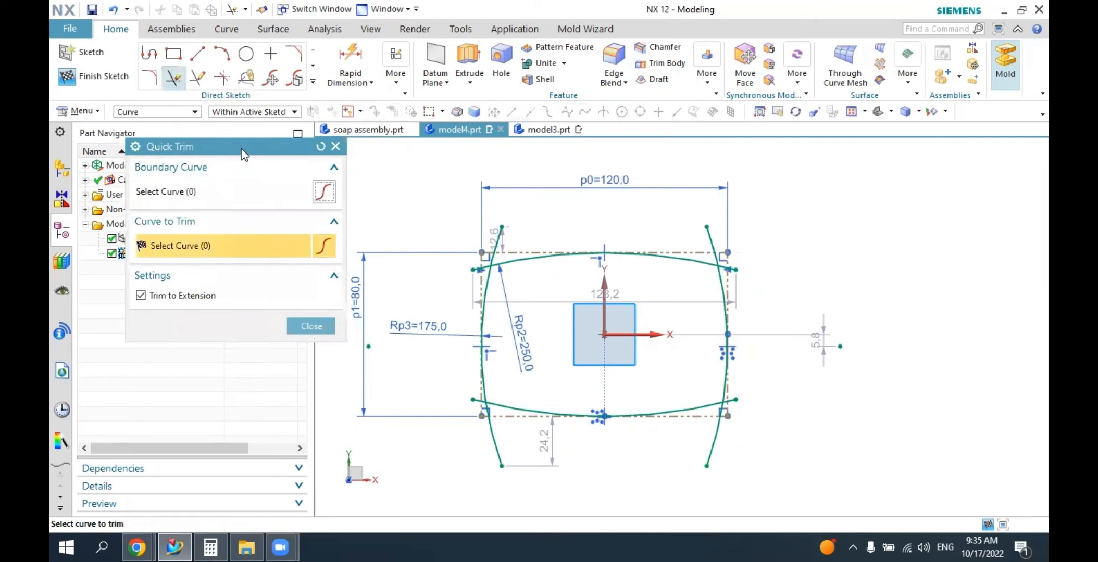
left_click_drag(243, 153, 257, 153)
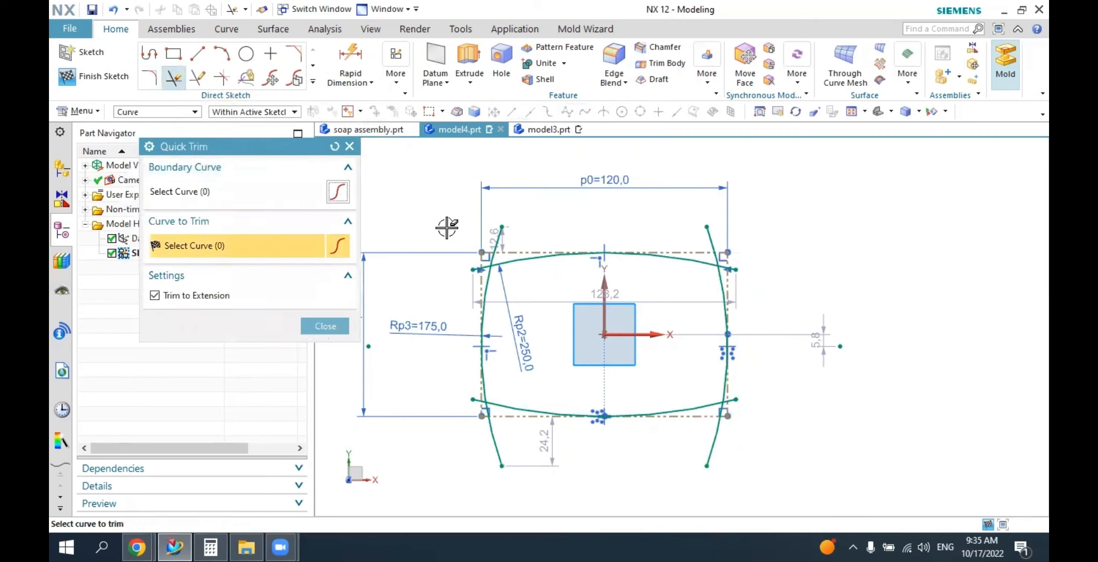
scroll(514, 257, "up", 4)
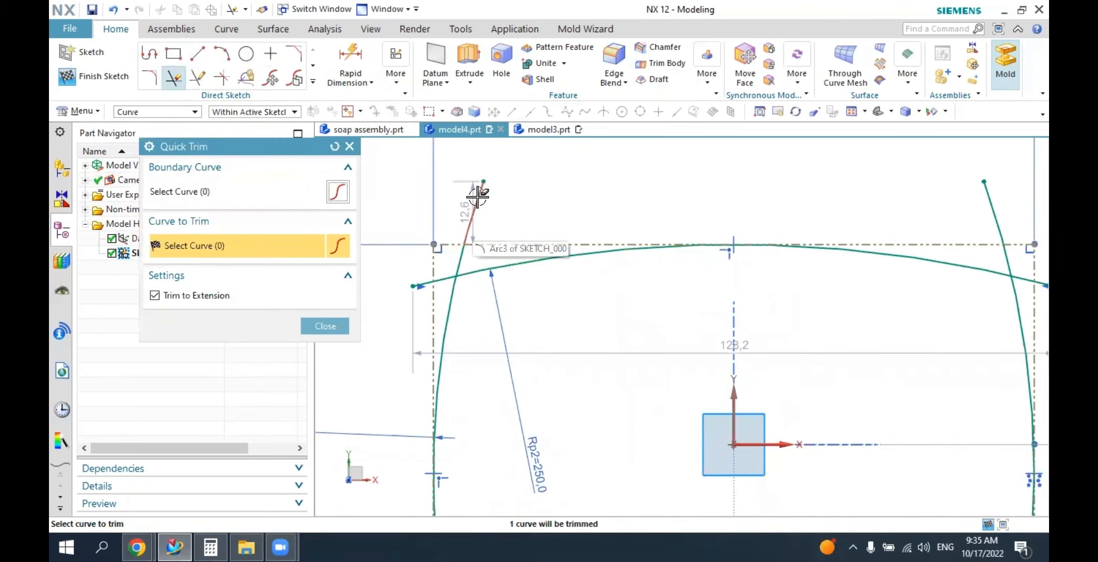
left_click(474, 219)
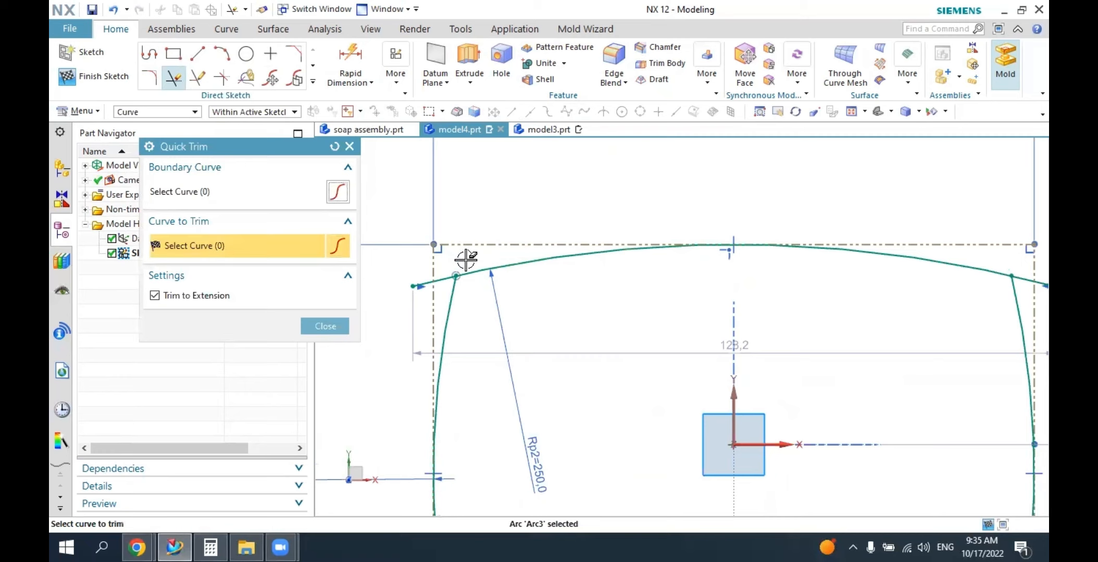
left_click(422, 284)
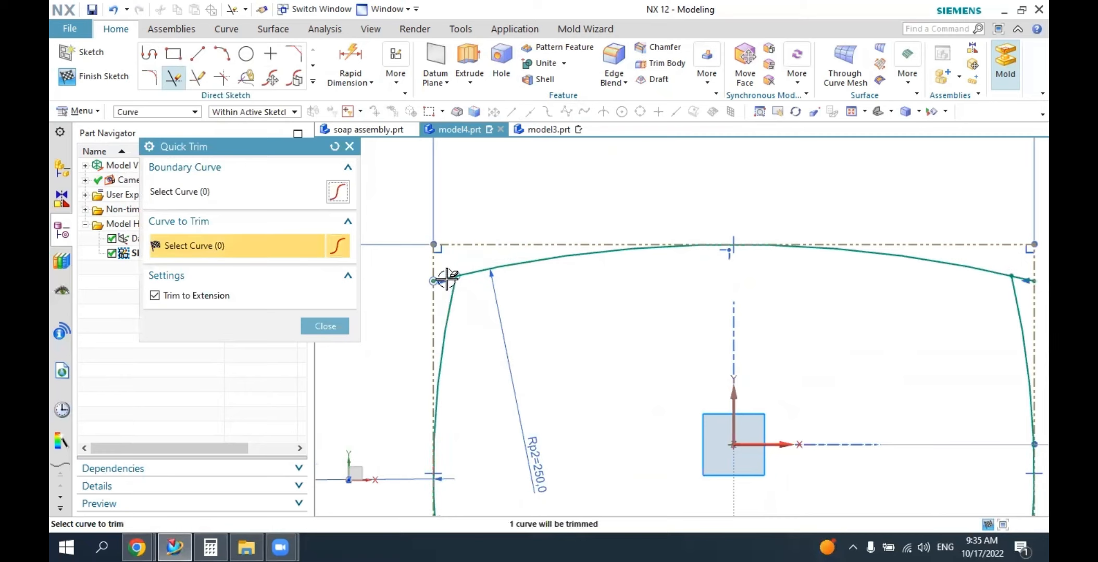
left_click(439, 282)
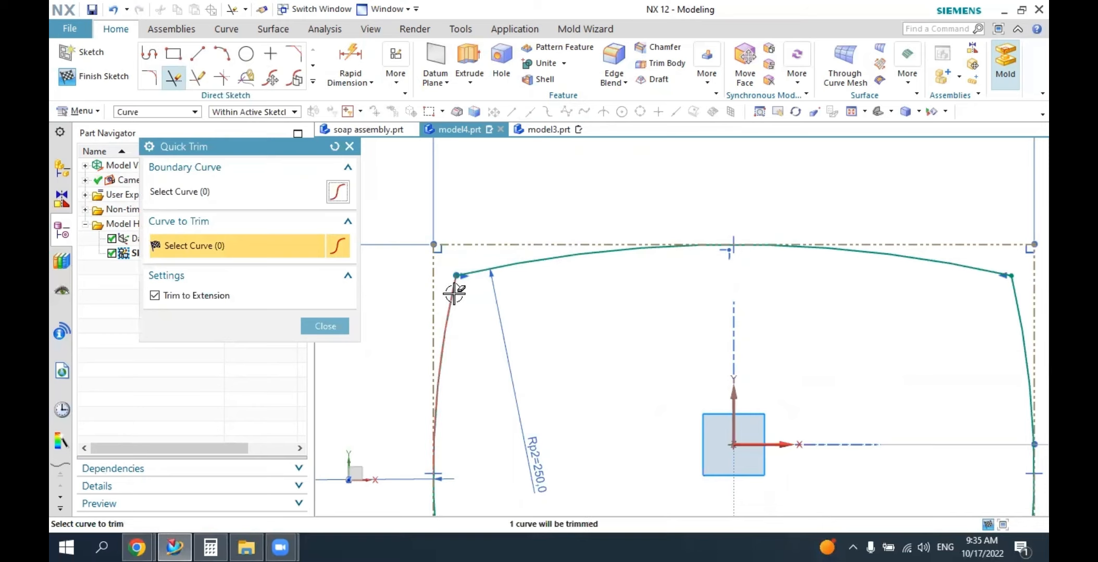
Trim the overhanging lower ends of the right and left side arcs back to the rectangle's bottom reference line.
scroll(406, 312, "down", 3)
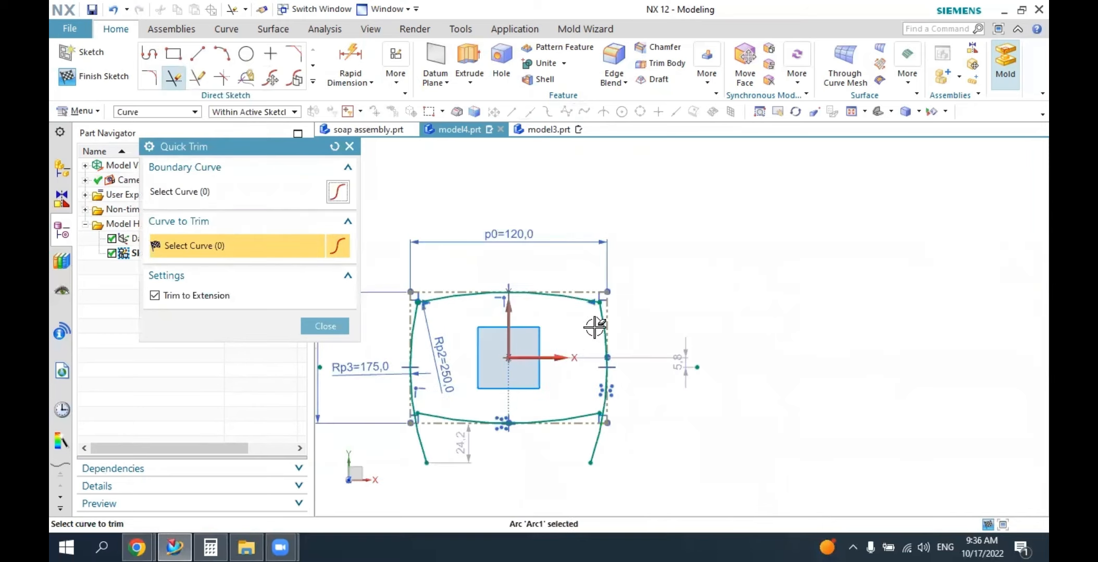
scroll(597, 322, "up", 2)
scroll(598, 324, "up", 1)
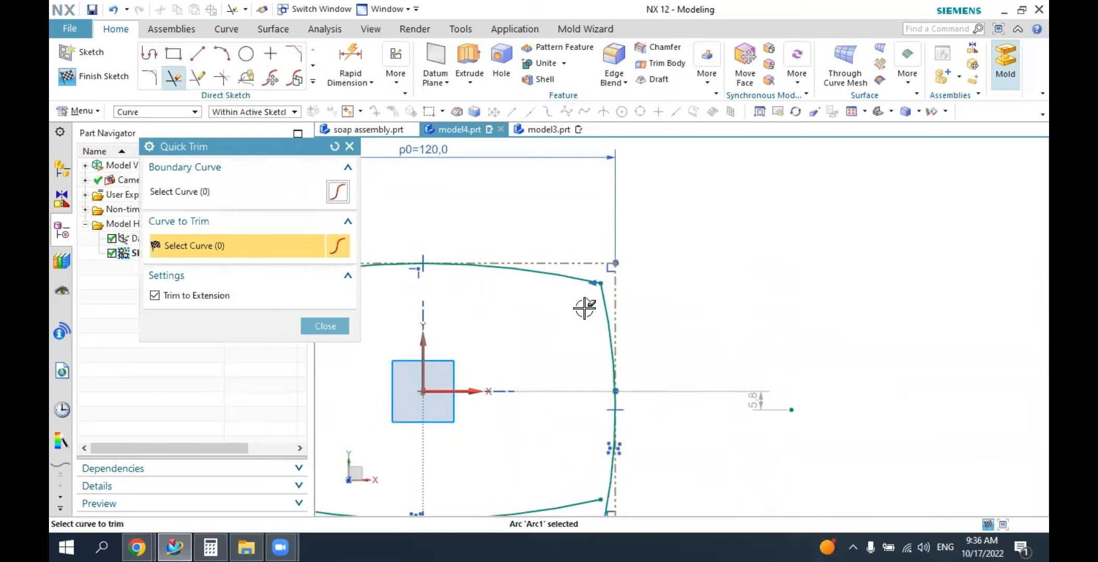
scroll(583, 306, "up", 1)
scroll(586, 310, "down", 1)
scroll(597, 471, "up", 3)
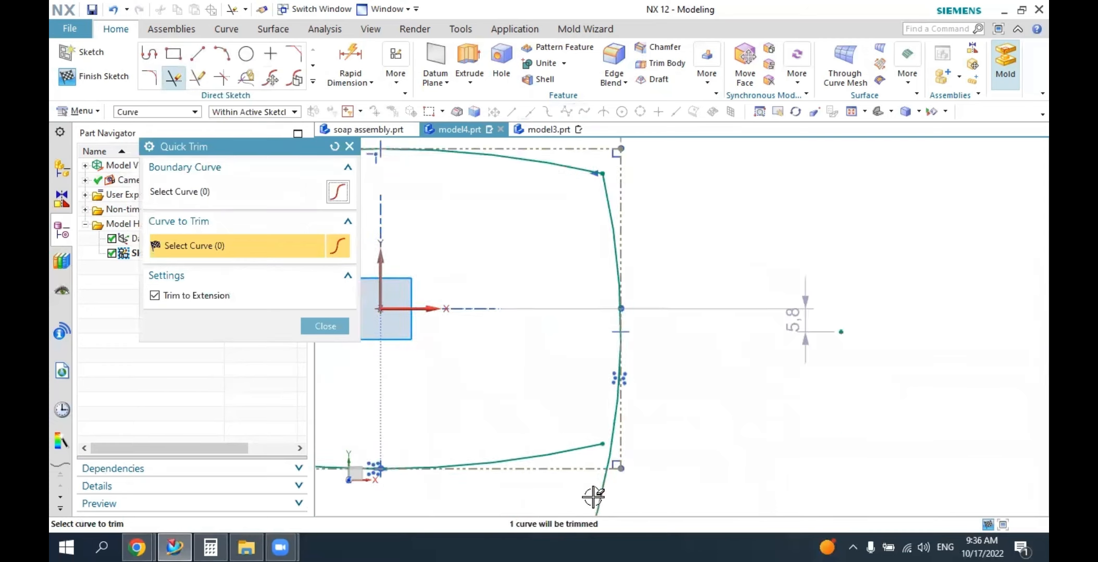
left_click(604, 501)
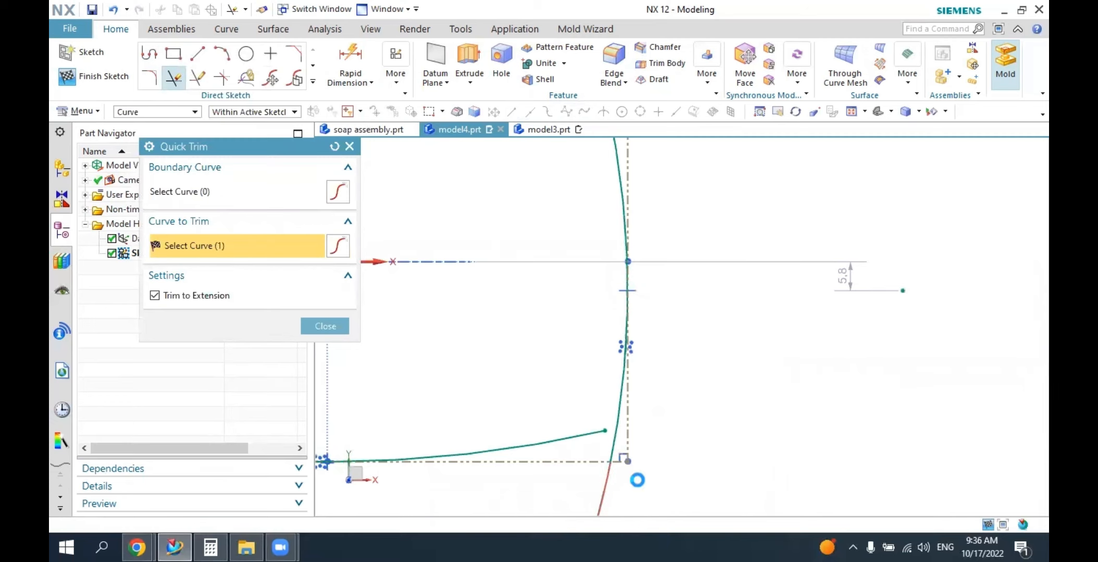
scroll(664, 441, "up", 1)
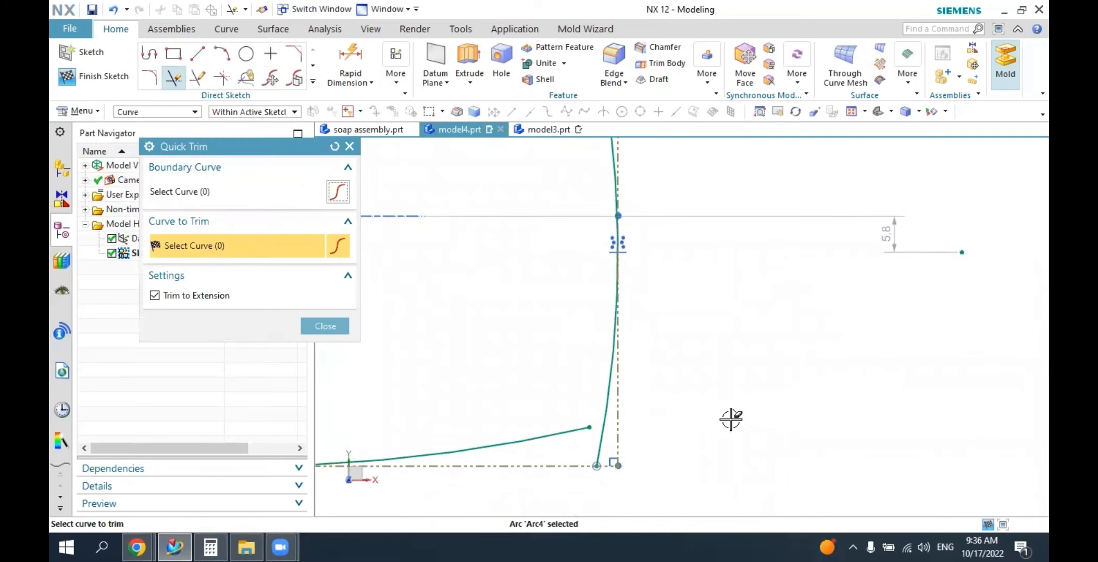
scroll(731, 419, "down", 5)
scroll(474, 461, "up", 1)
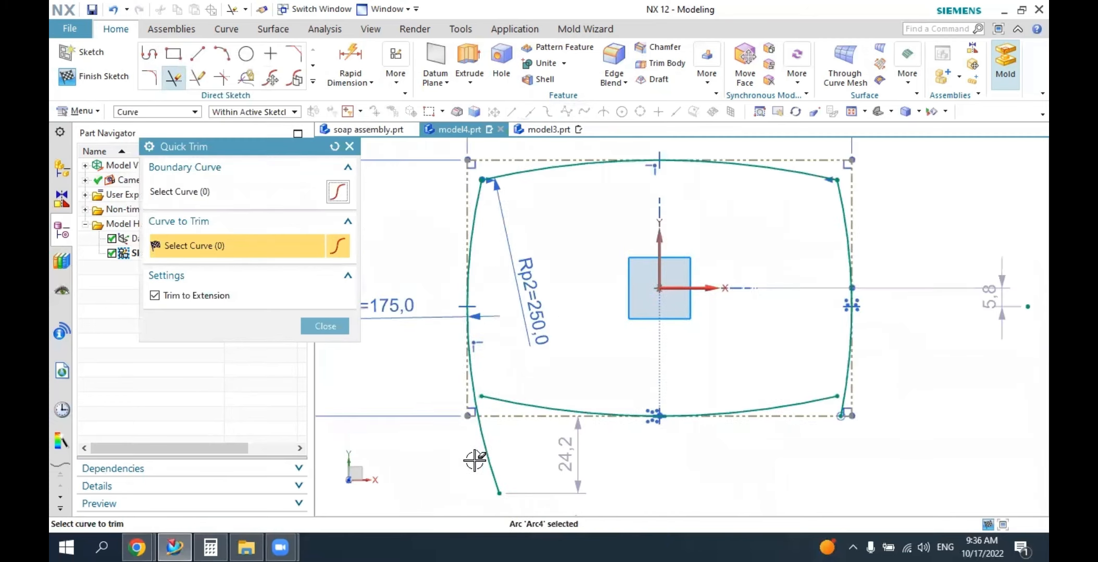
left_click(487, 451)
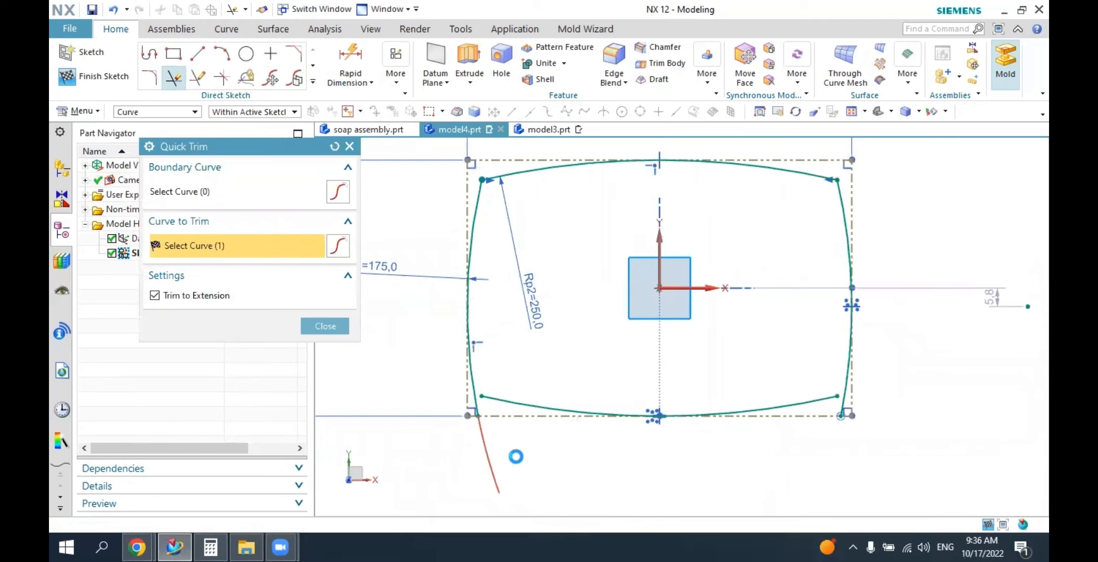
left_click(325, 326)
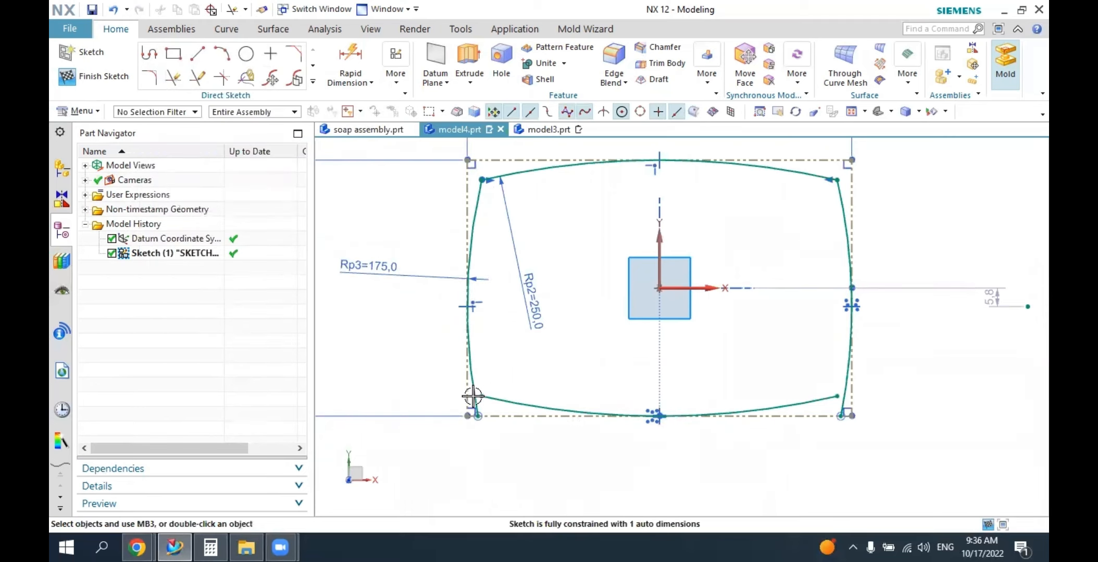
Extend both ends of the bottom arc to meet the left and right side arcs.
left_click(197, 78)
left_click(490, 404)
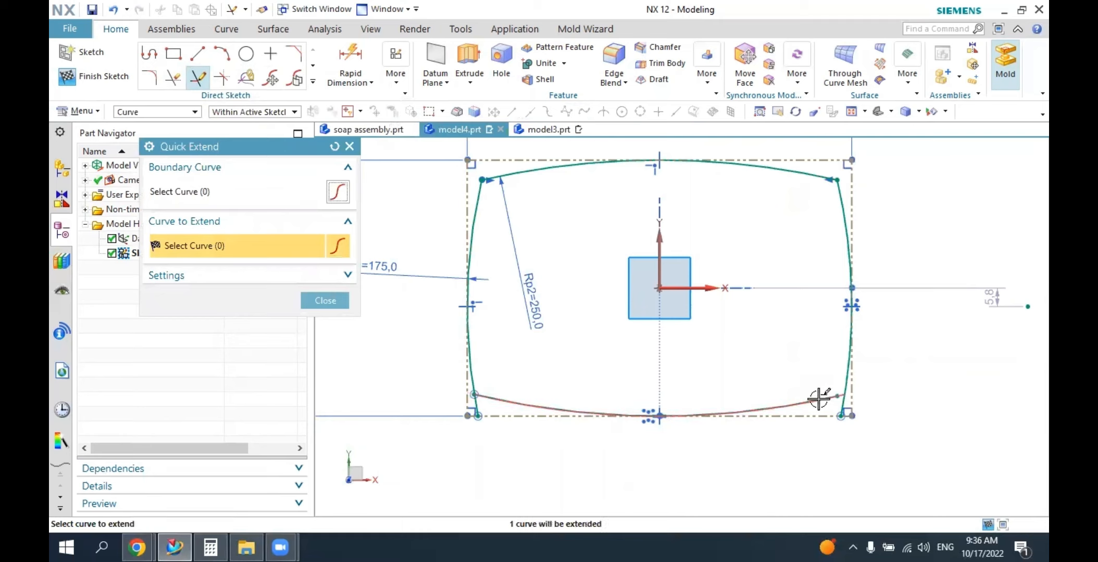
left_click(835, 398)
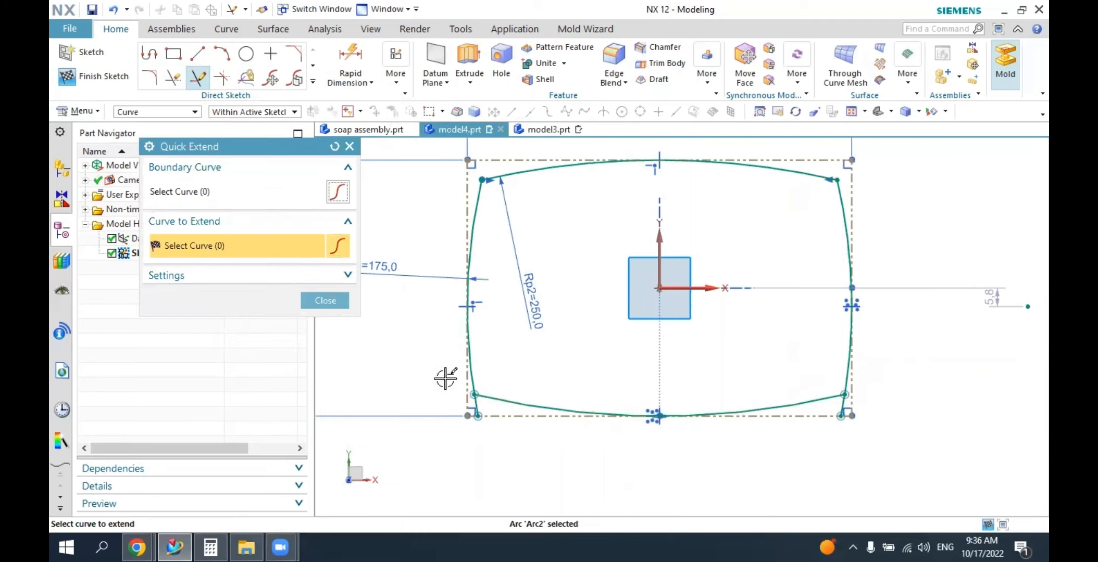
left_click(333, 301)
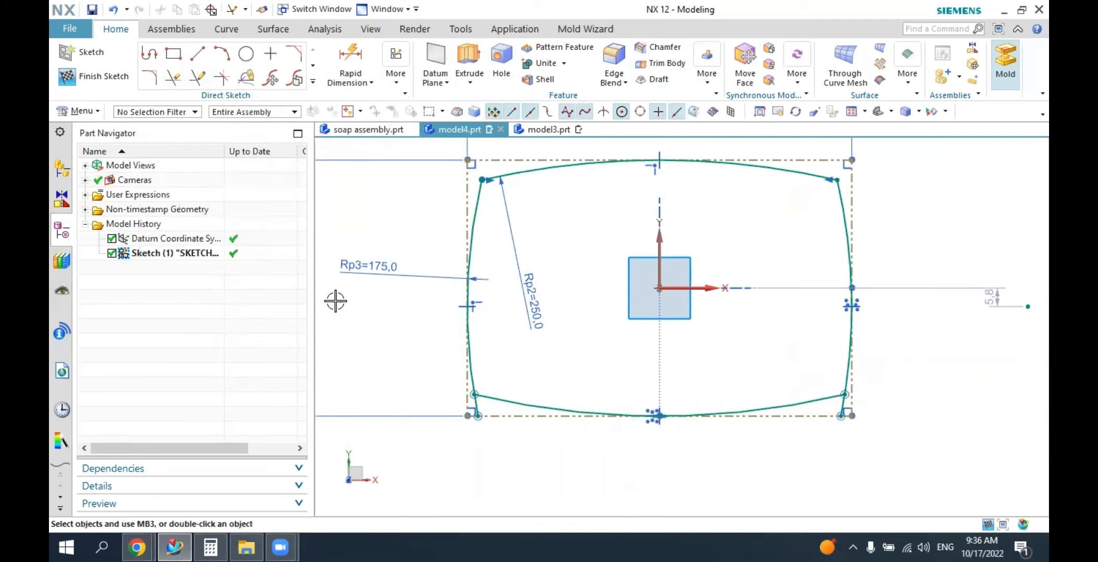
Trim the short side-arc stubs that remain below the bottom arc at both lower corners.
left_click(176, 78)
scroll(522, 490, "up", 2)
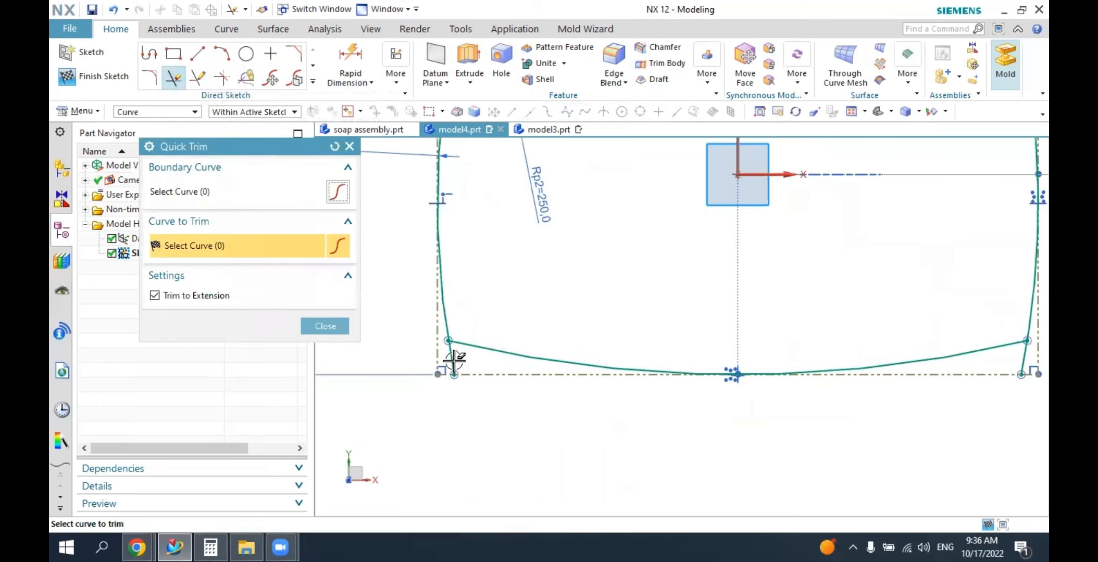
left_click(477, 409)
scroll(914, 404, "down", 1)
scroll(796, 375, "up", 3)
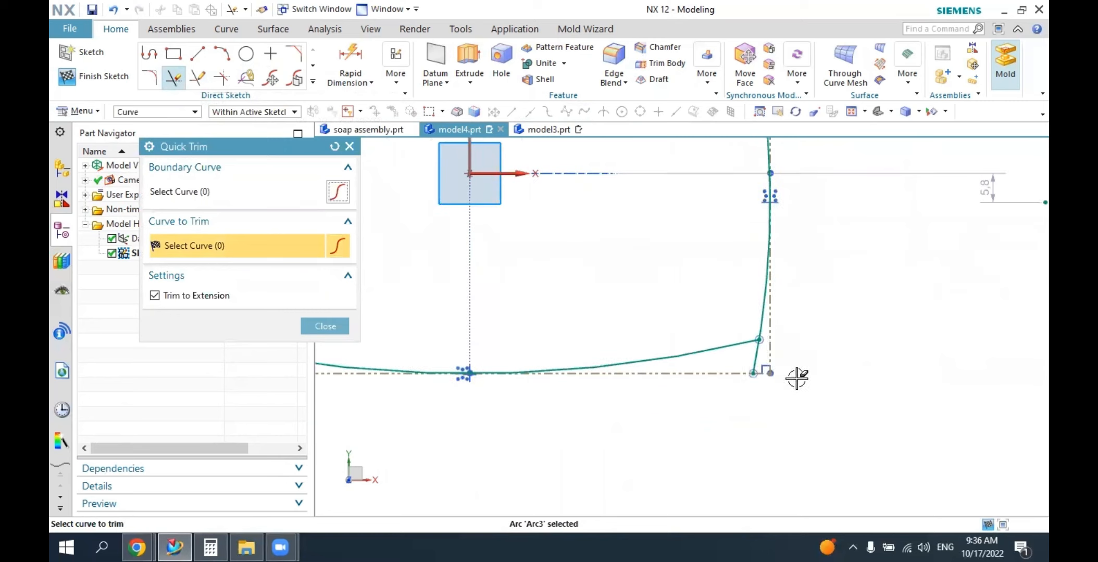
left_click(761, 365)
scroll(734, 390, "down", 2)
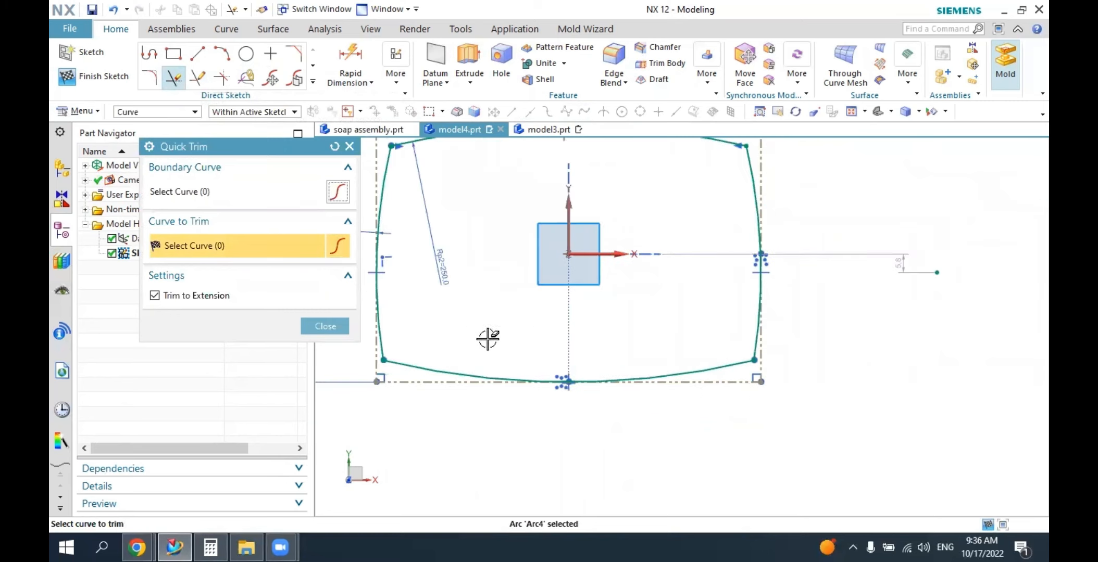
left_click(333, 327)
Examine the trimmed arc outline up close, checking how the arcs meet at the upper right corner.
scroll(542, 390, "down", 2)
scroll(527, 342, "up", 2)
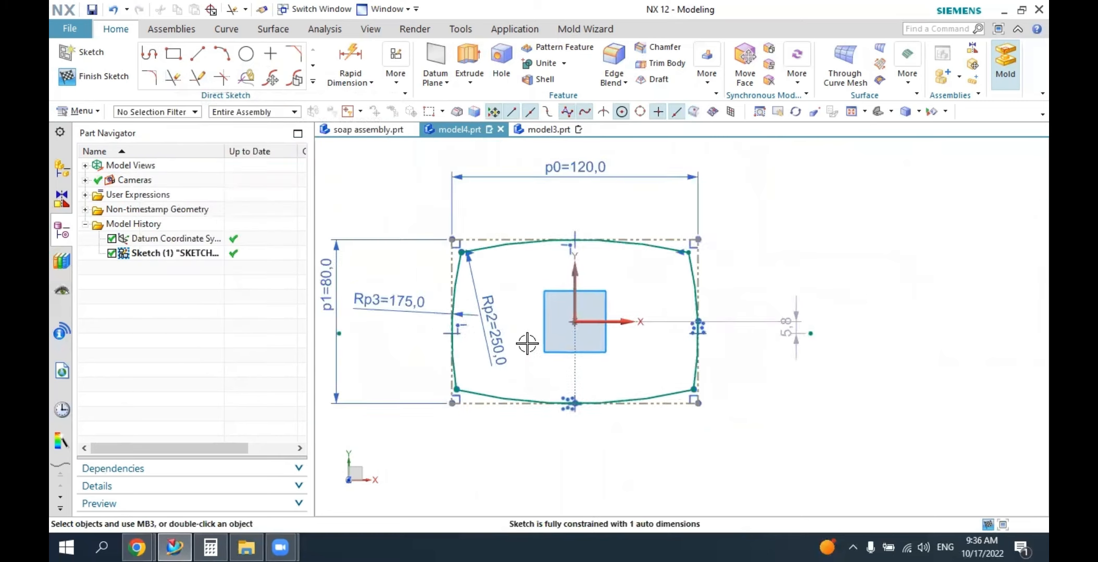
scroll(779, 224, "up", 4)
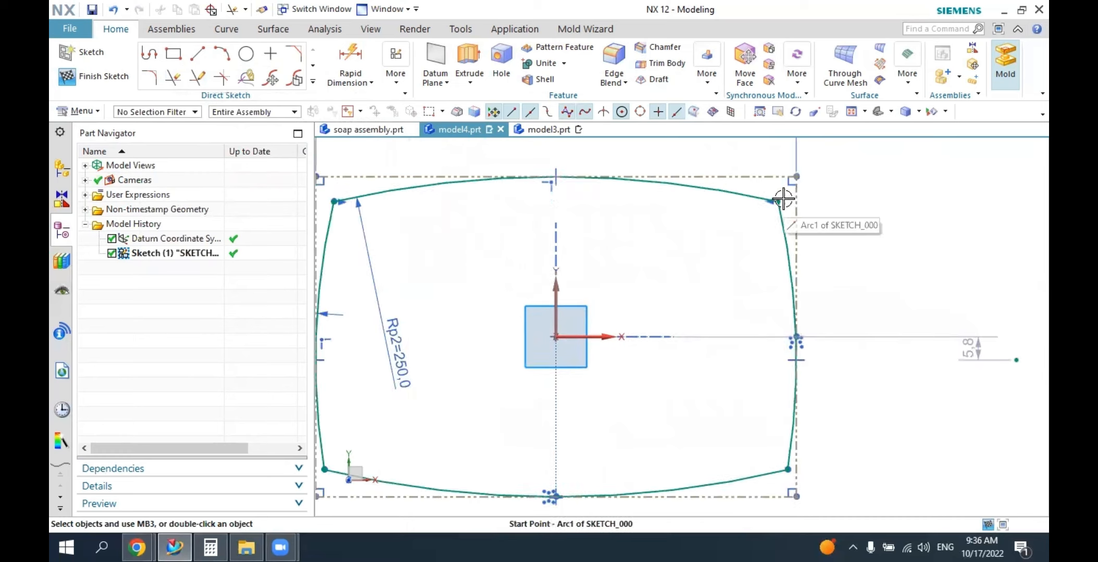
scroll(782, 214, "up", 1)
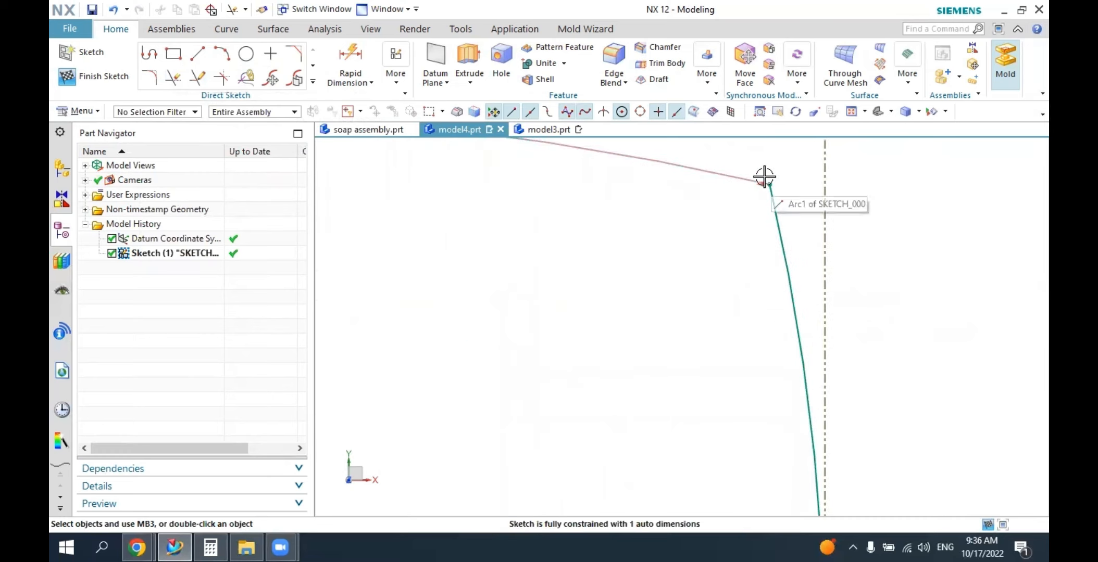
scroll(779, 241, "down", 1)
scroll(780, 241, "down", 4)
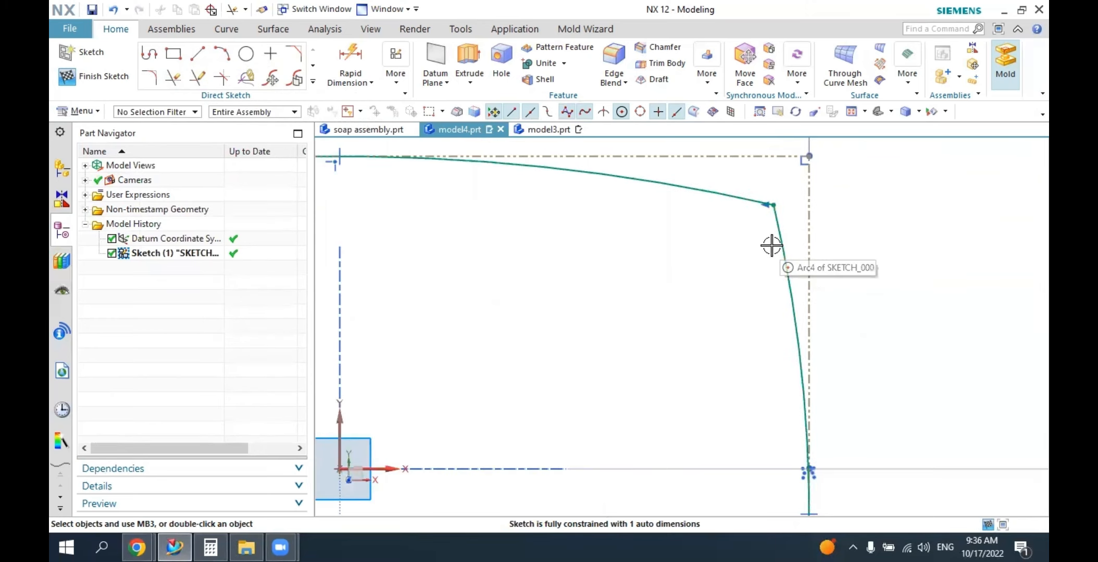
scroll(653, 422, "down", 1)
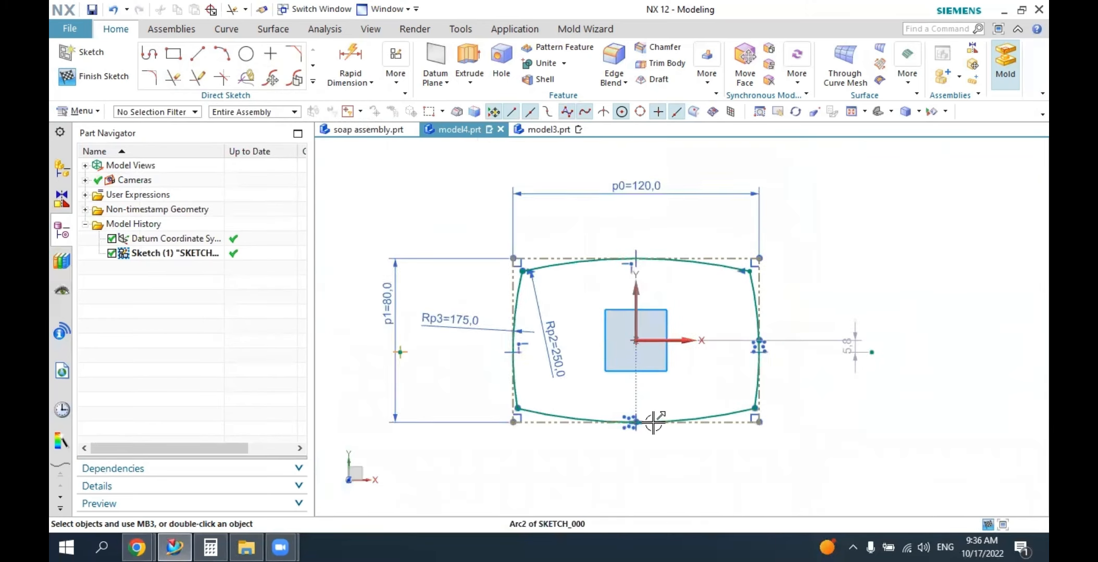
scroll(654, 422, "up", 2)
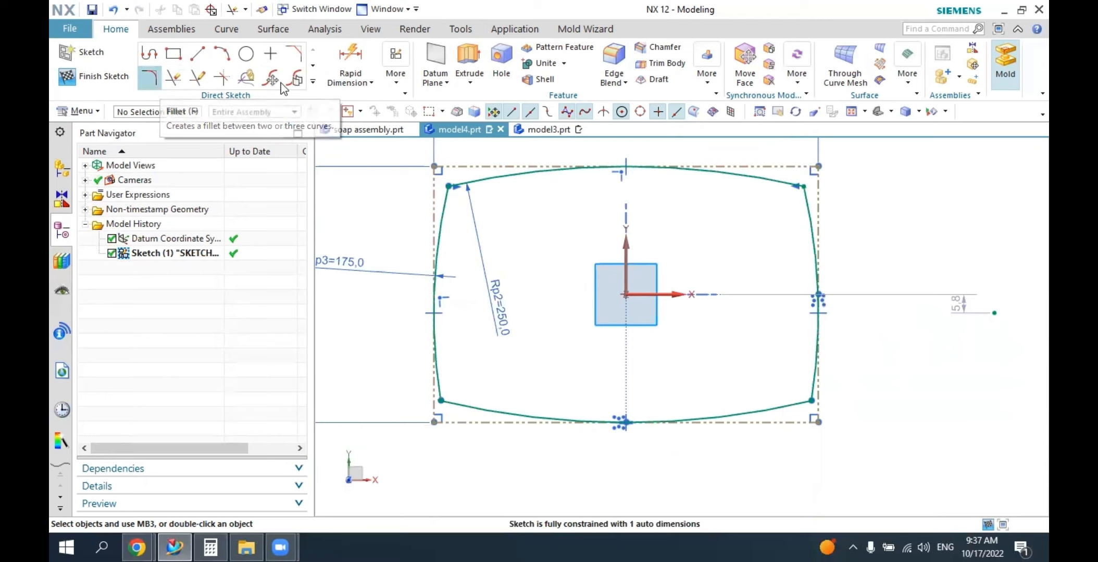
Fillet the outline's upper left corner between the left and top arcs with a 25 mm radius.
left_click(313, 81)
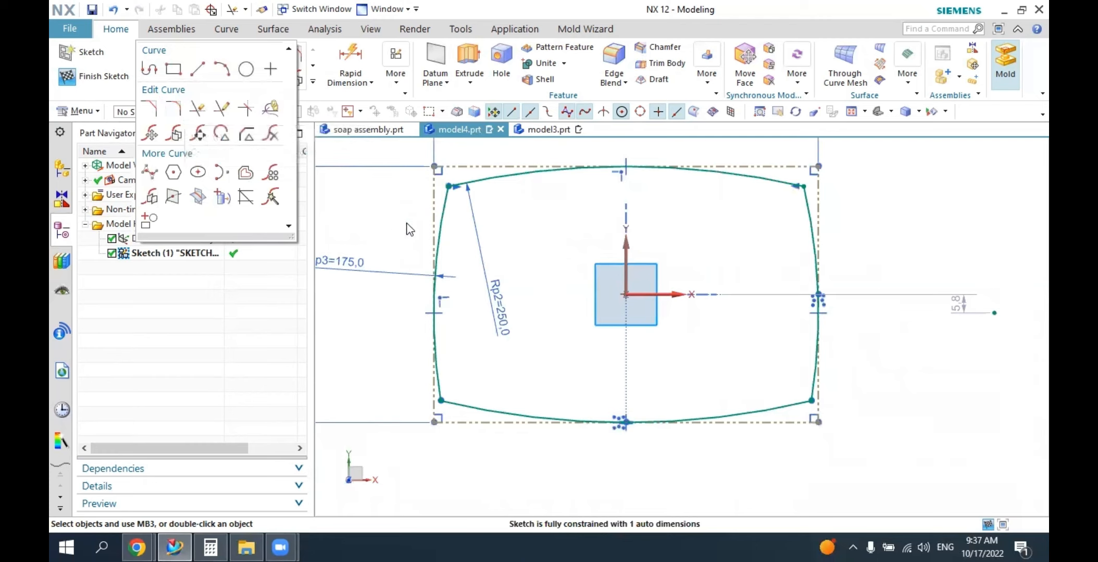
left_click(173, 109)
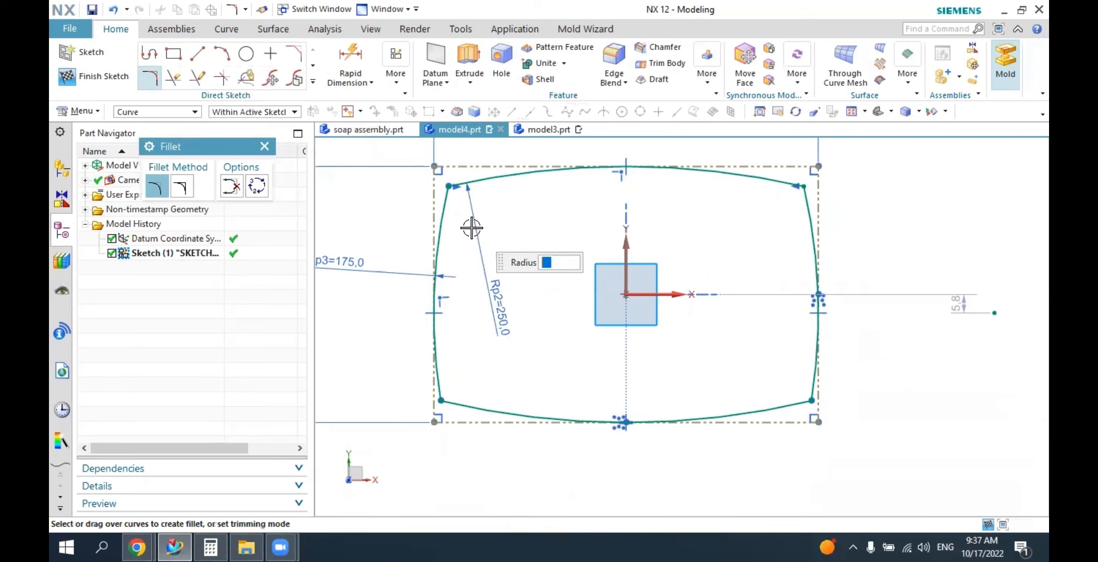
scroll(468, 227, "up", 3)
scroll(464, 218, "down", 2)
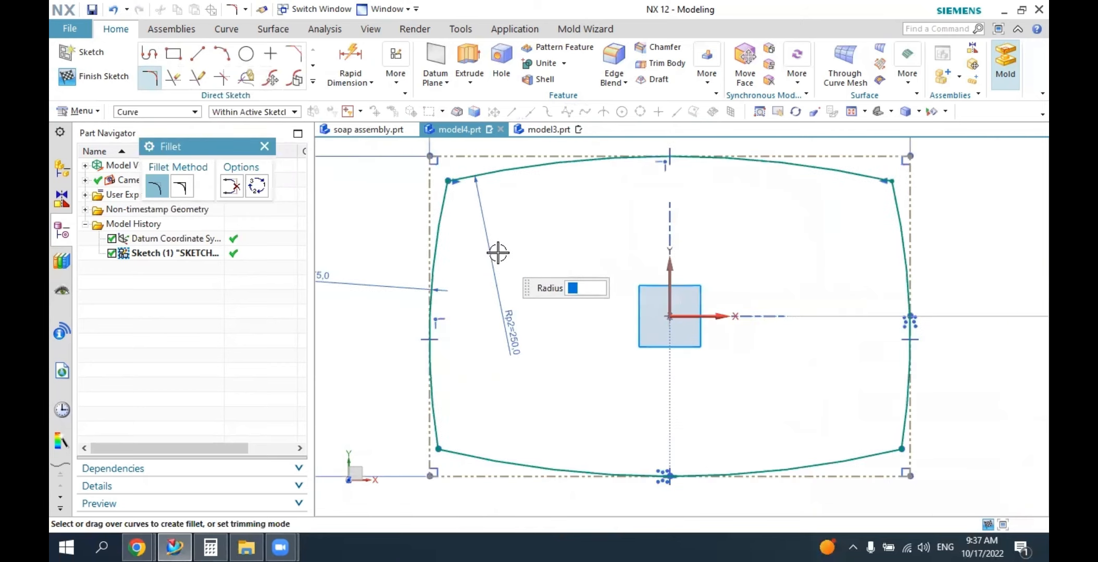
left_click(443, 214)
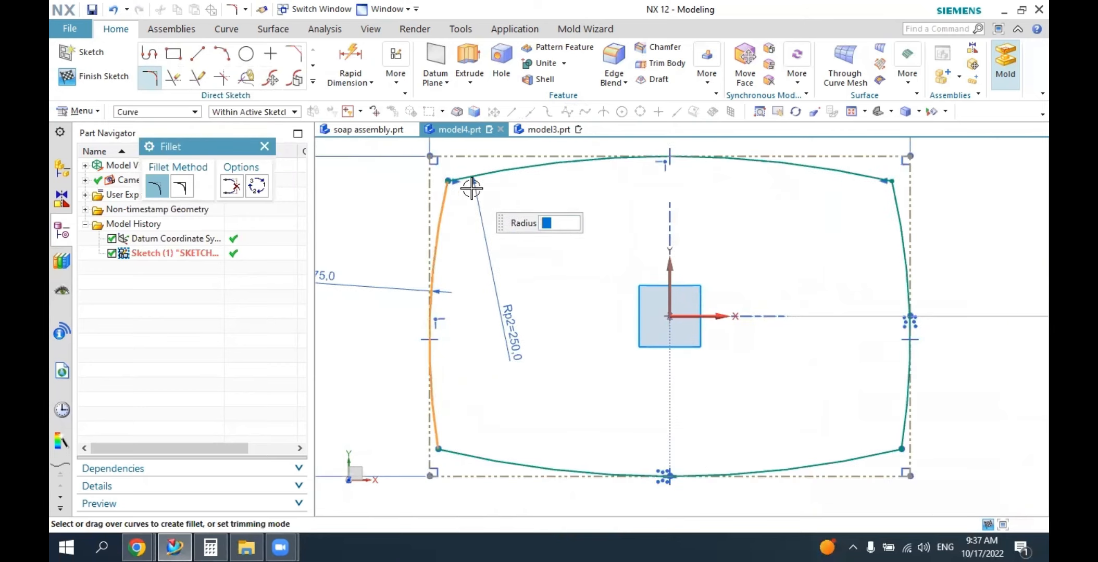
left_click(477, 175)
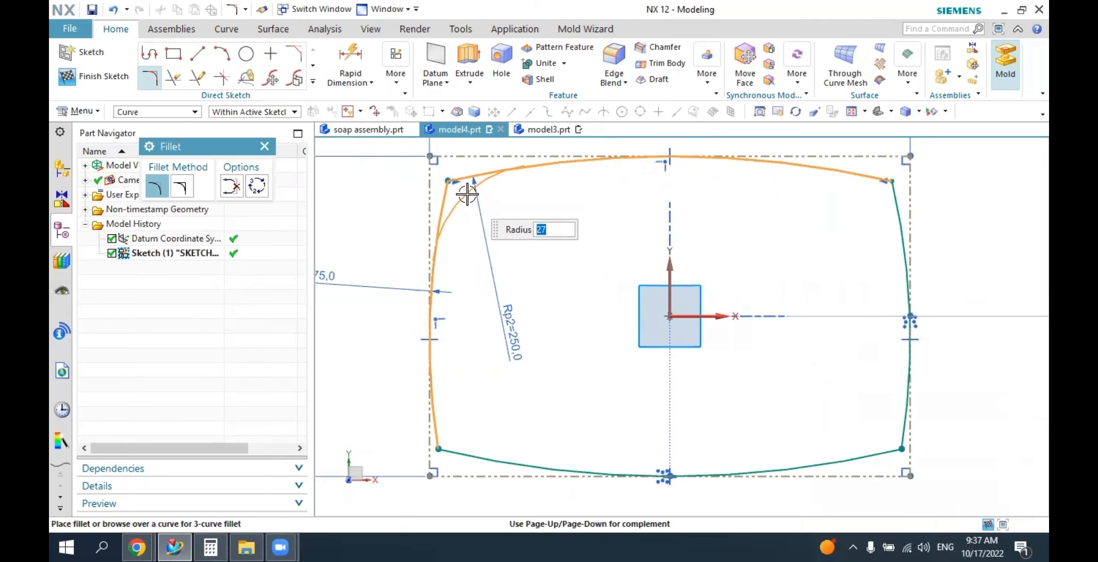
type("5")
key("Return")
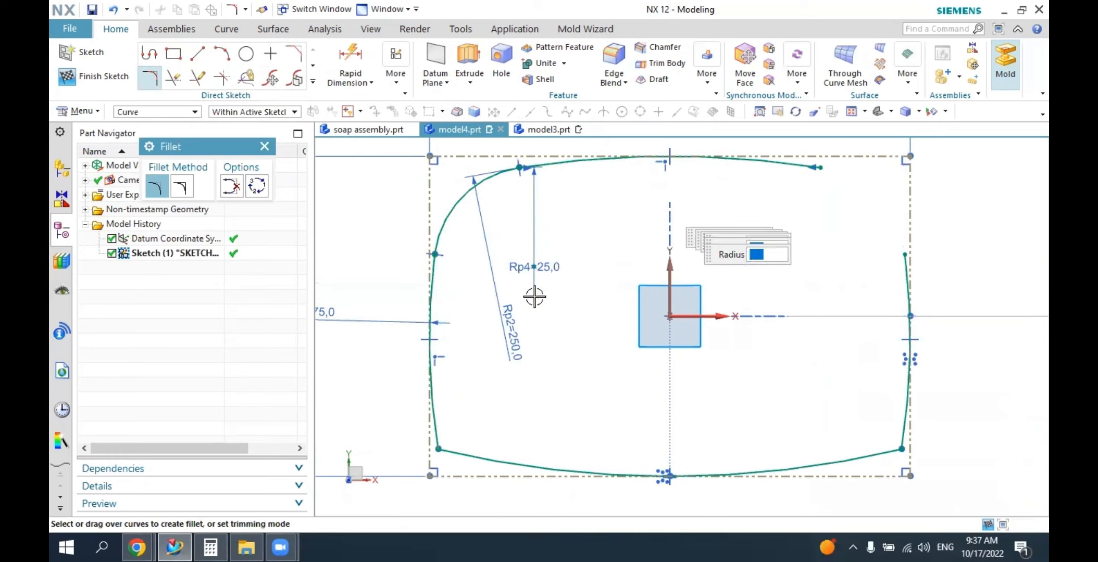
Fillet the outline's upper right corner between the top and right arcs with a 25 mm radius.
left_click(785, 164)
left_click(901, 266)
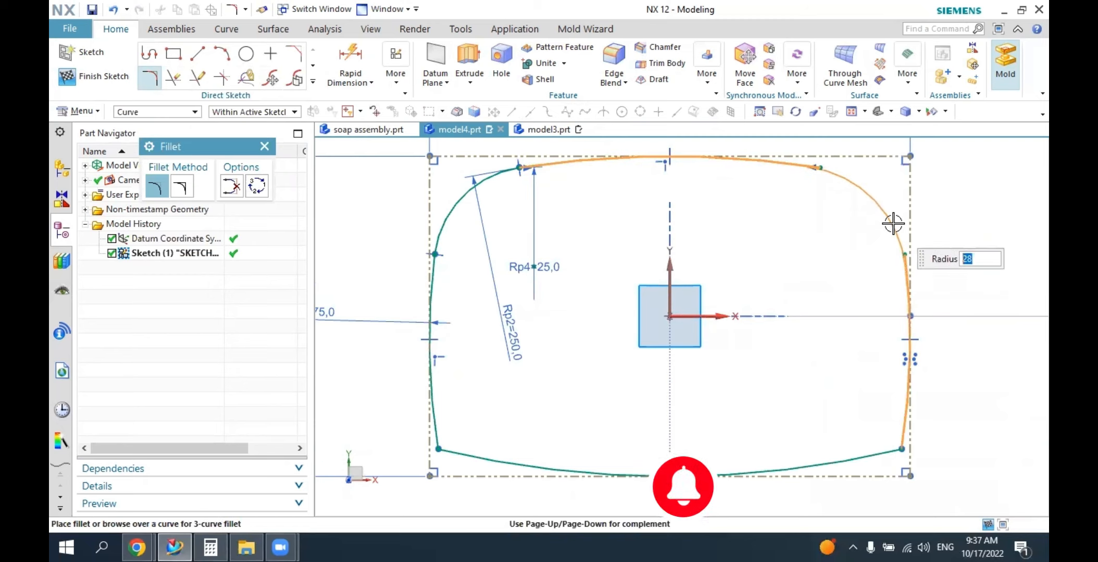
type("25")
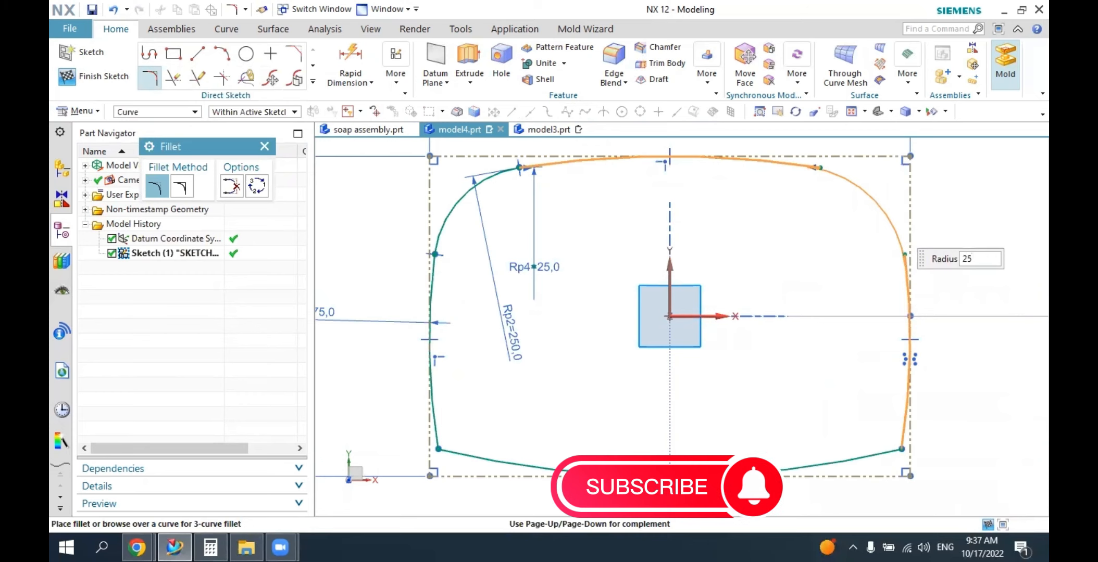
left_click(893, 223)
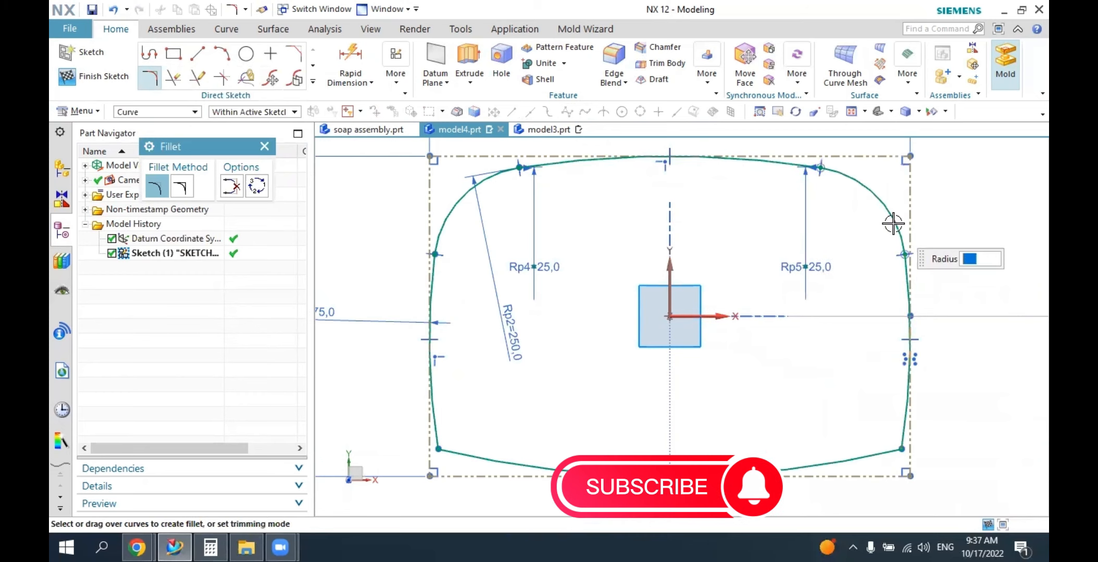
Fillet the outline's lower right corner between the bottom and right arcs with a 25 mm radius.
left_click(865, 454)
left_click(897, 429)
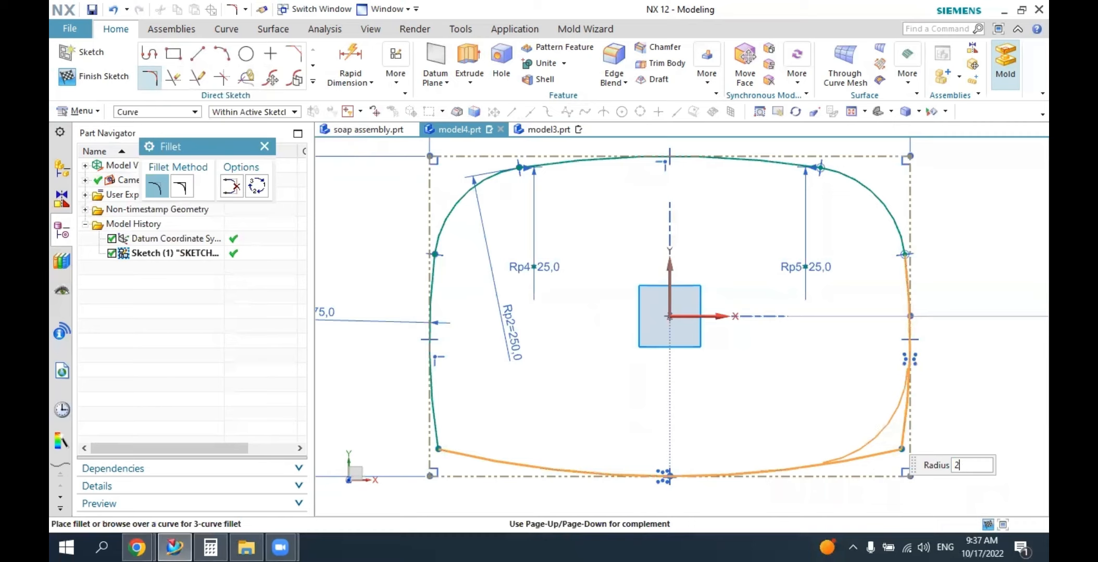
left_click(885, 433)
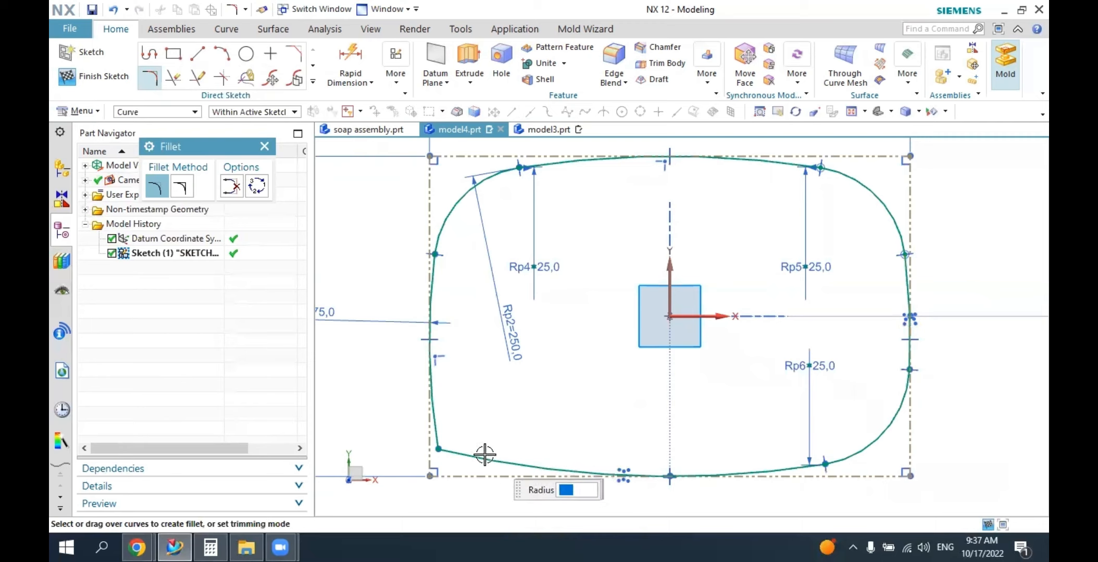
Fillet the outline's lower left corner between the bottom and left arcs with a 25 mm radius and finish the sketch.
left_click(465, 453)
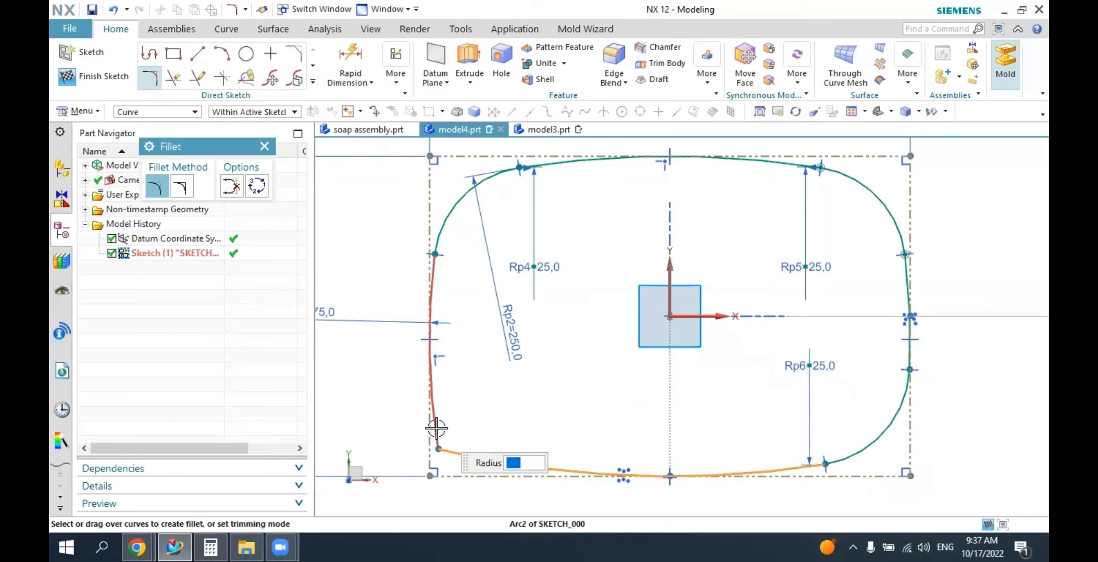
left_click(433, 417)
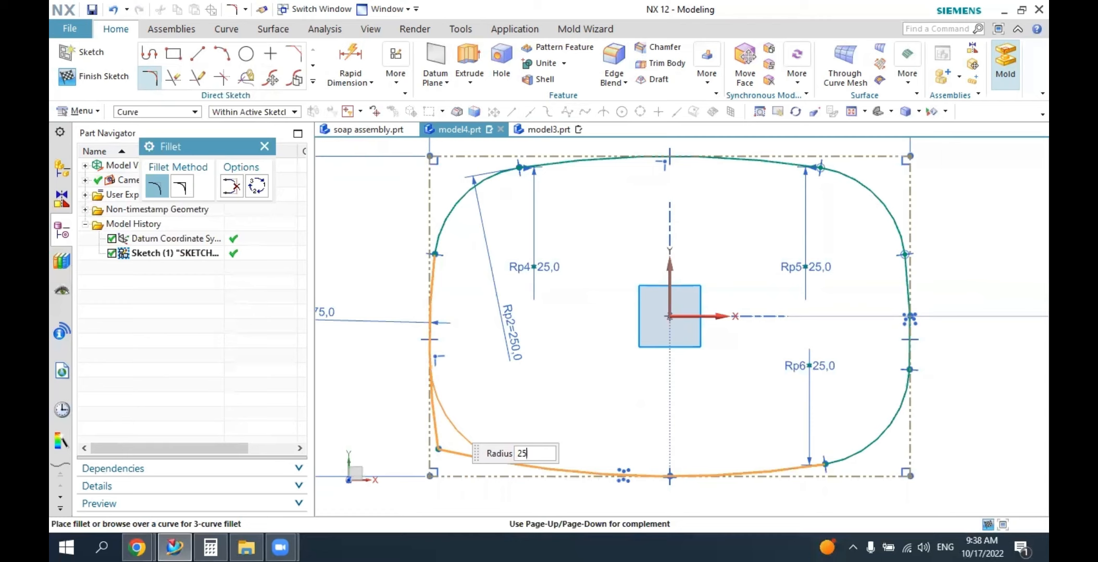
left_click(448, 418)
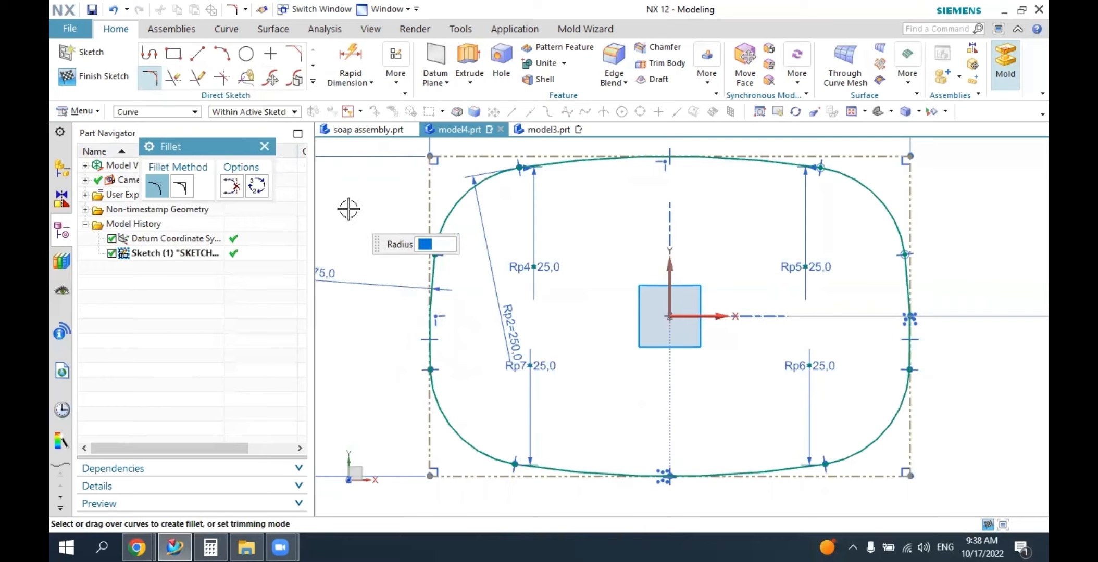
key("Escape")
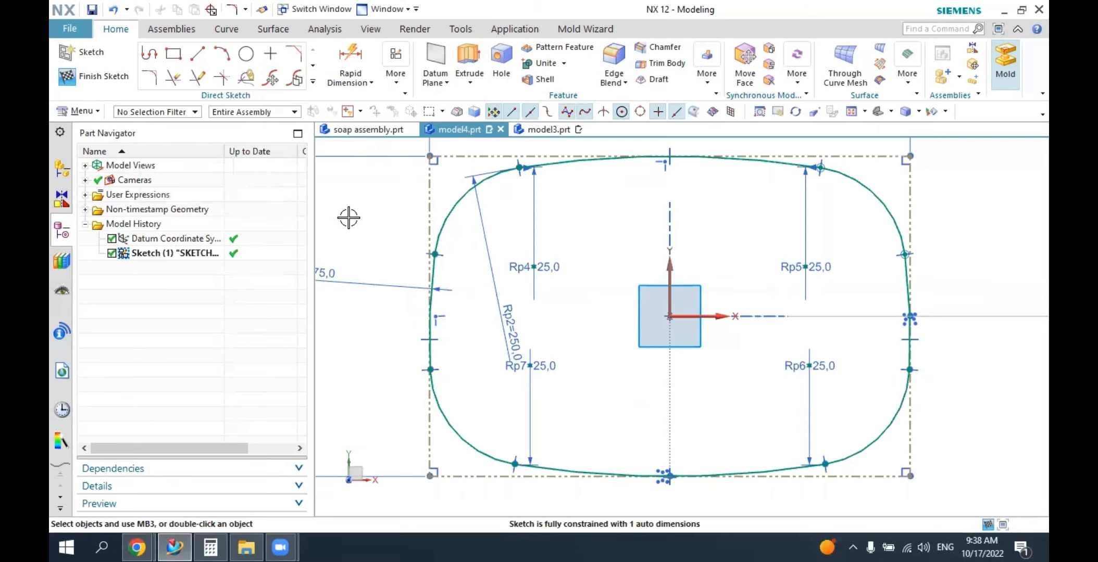
mouse_move(377, 353)
middle_mouse_down()
mouse_move(370, 271)
mouse_move(362, 301)
mouse_move(326, 247)
middle_mouse_up()
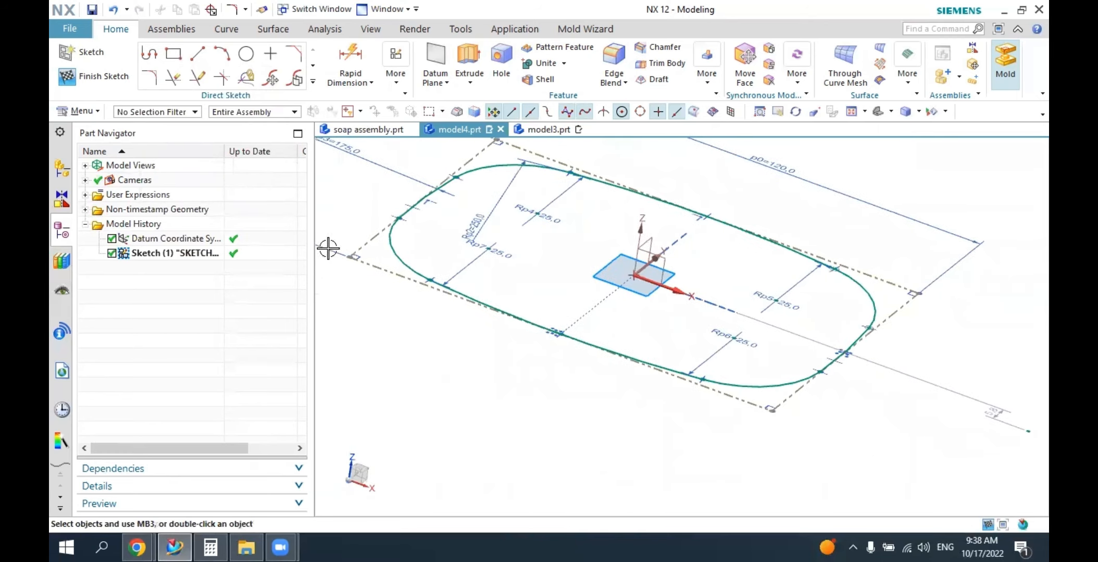
left_click(121, 80)
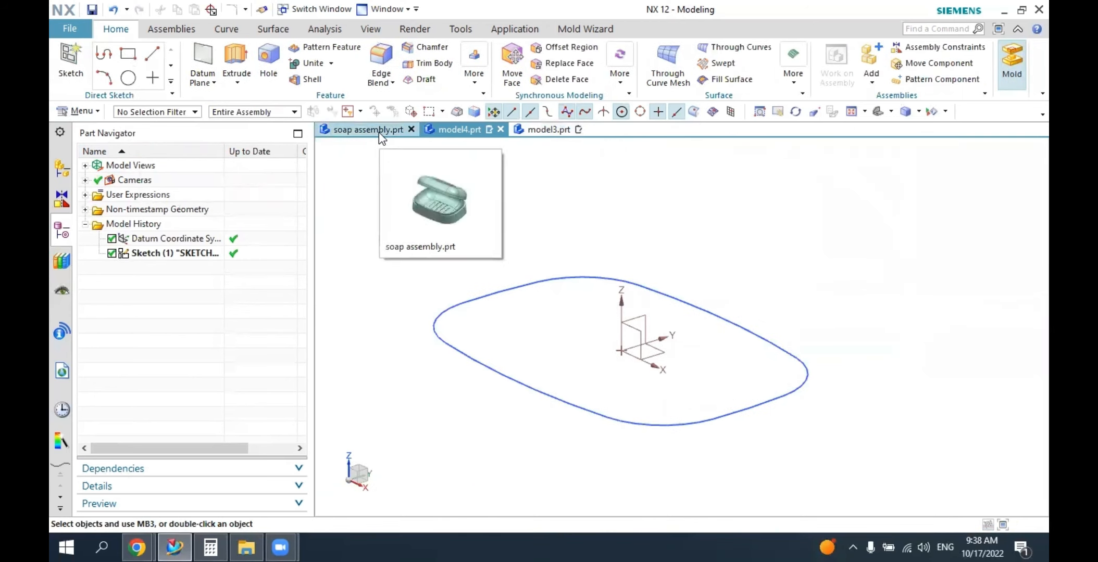
Examine the cover's shape in soap assembly.prt from several angles and return to model4.prt.
left_click(364, 130)
middle_click_drag(546, 317, 560, 290)
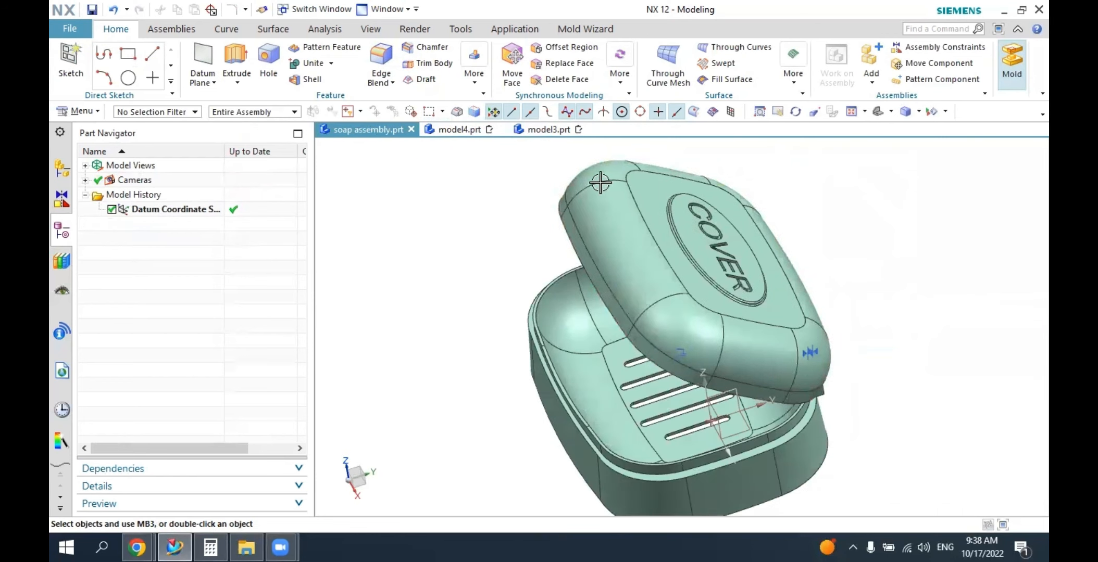
middle_click_drag(701, 326, 713, 302)
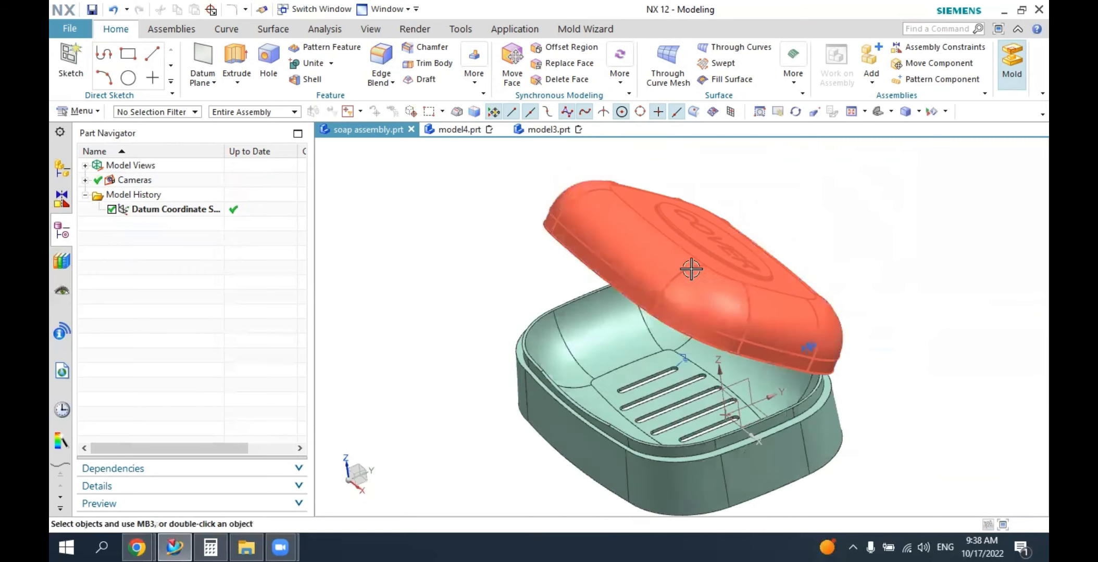
left_click(463, 130)
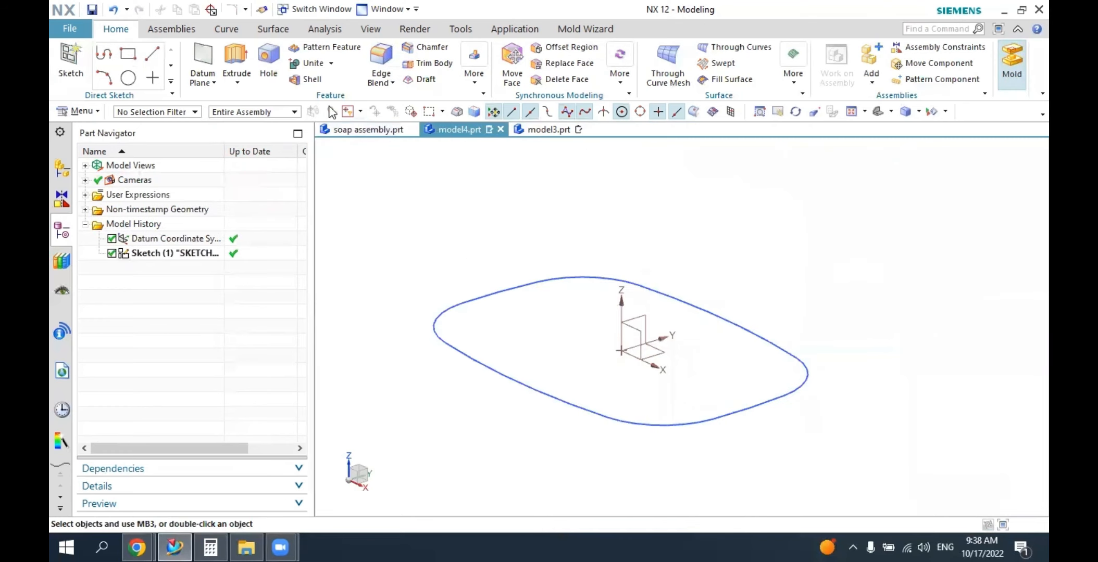
left_click(237, 51)
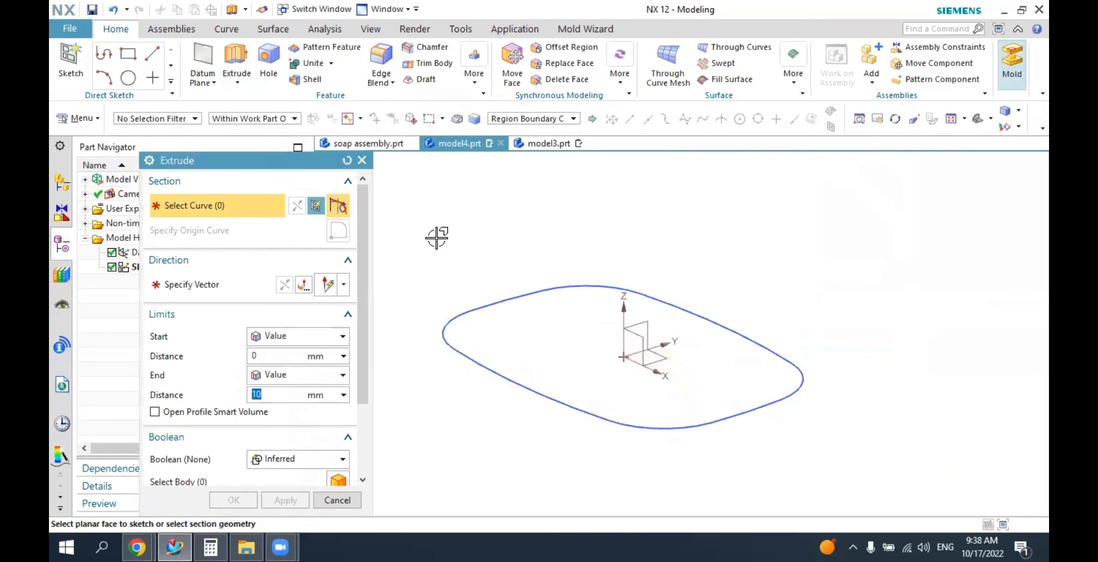
left_click(512, 118)
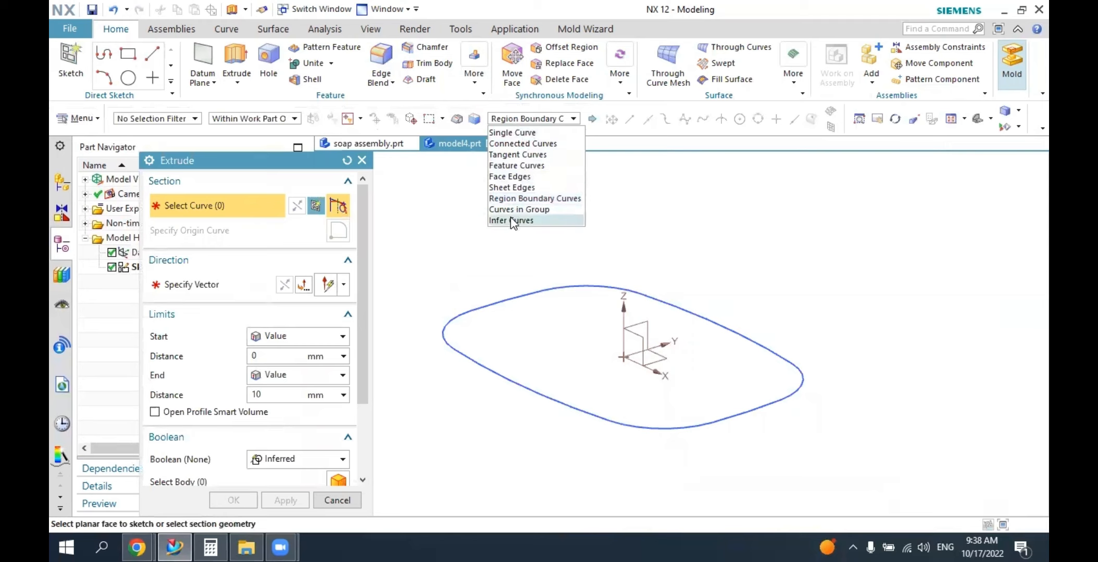
left_click(505, 134)
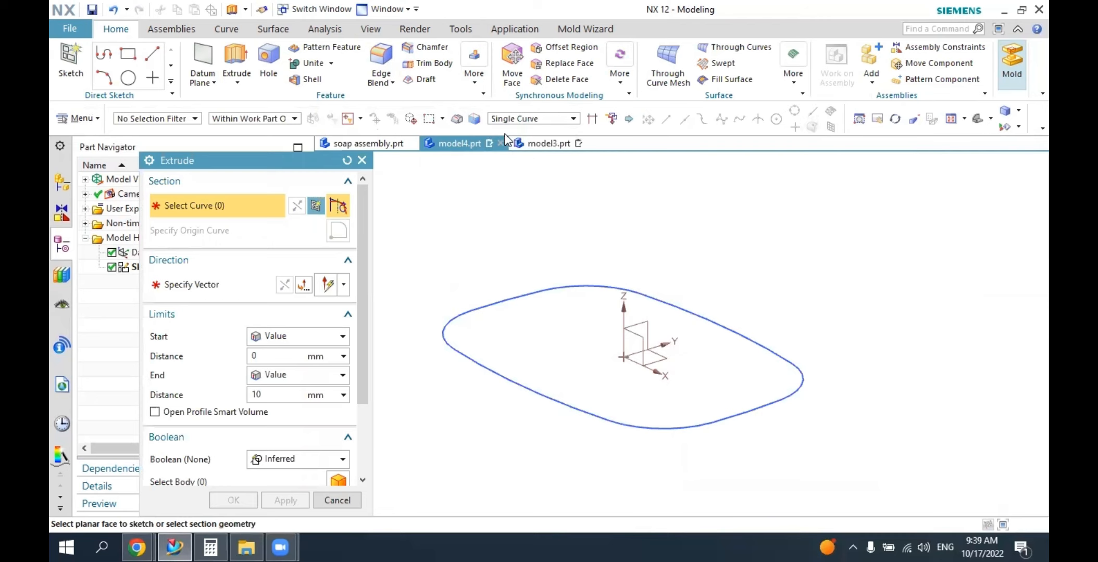
left_click(497, 298)
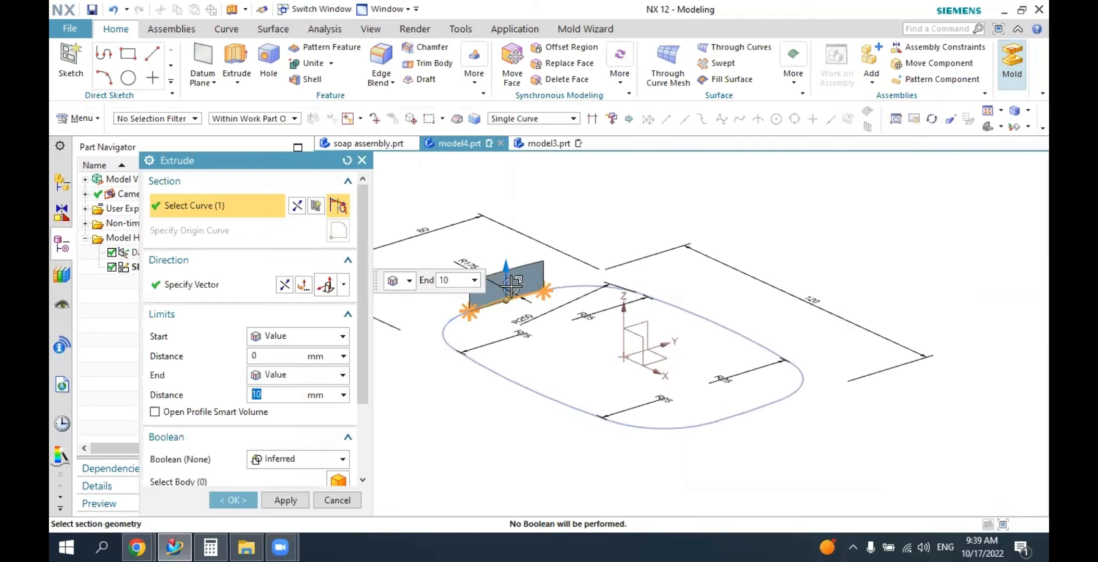
left_click(599, 287)
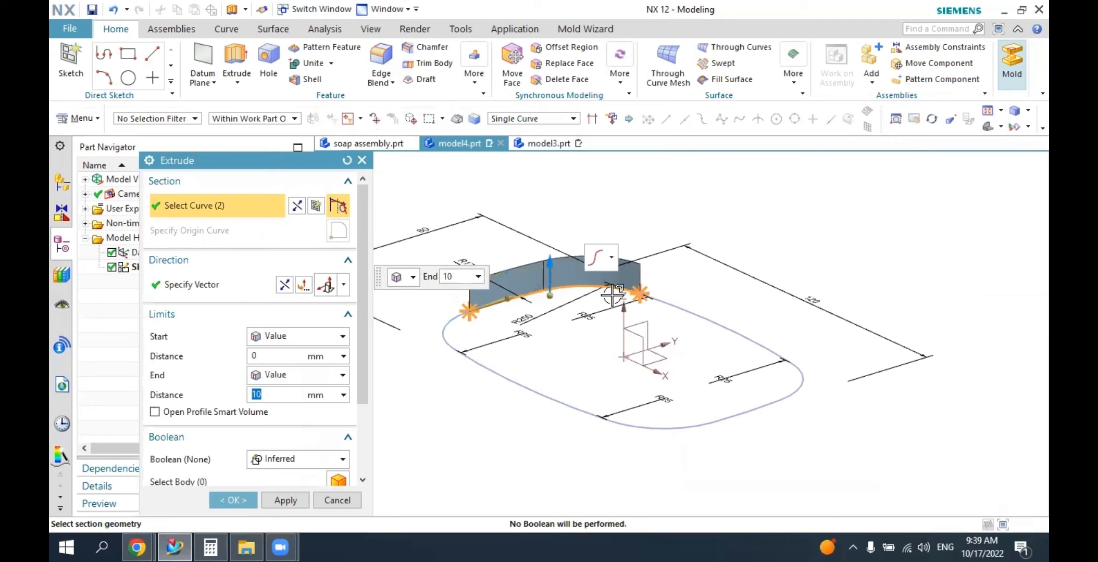
left_click(664, 307)
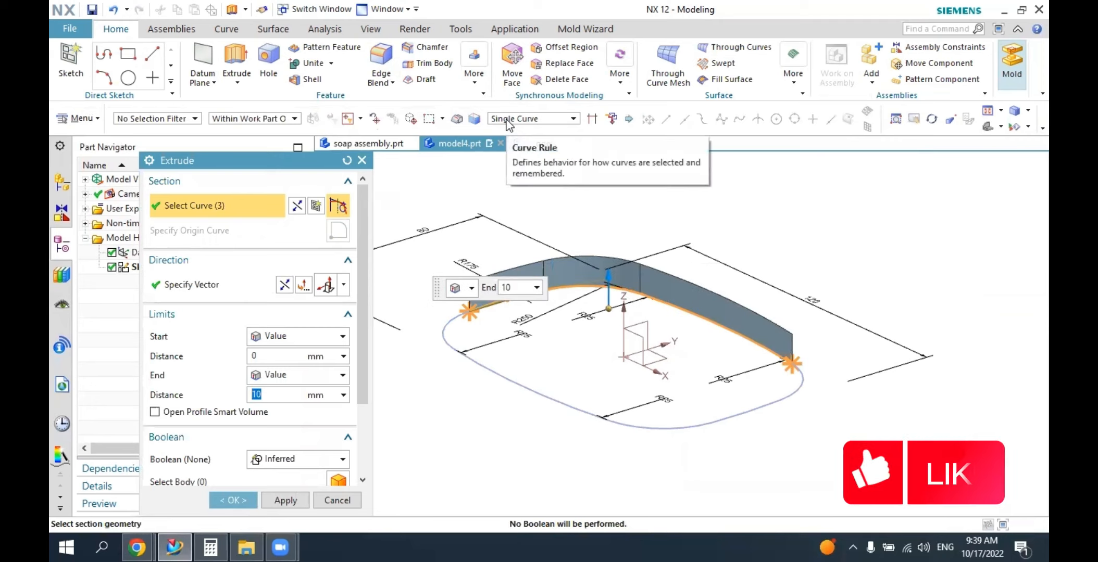
left_click(346, 160)
Extrude the whole outline 20 mm upward from 0, selecting it as Connected Curves, with Boolean set to None.
left_click(520, 120)
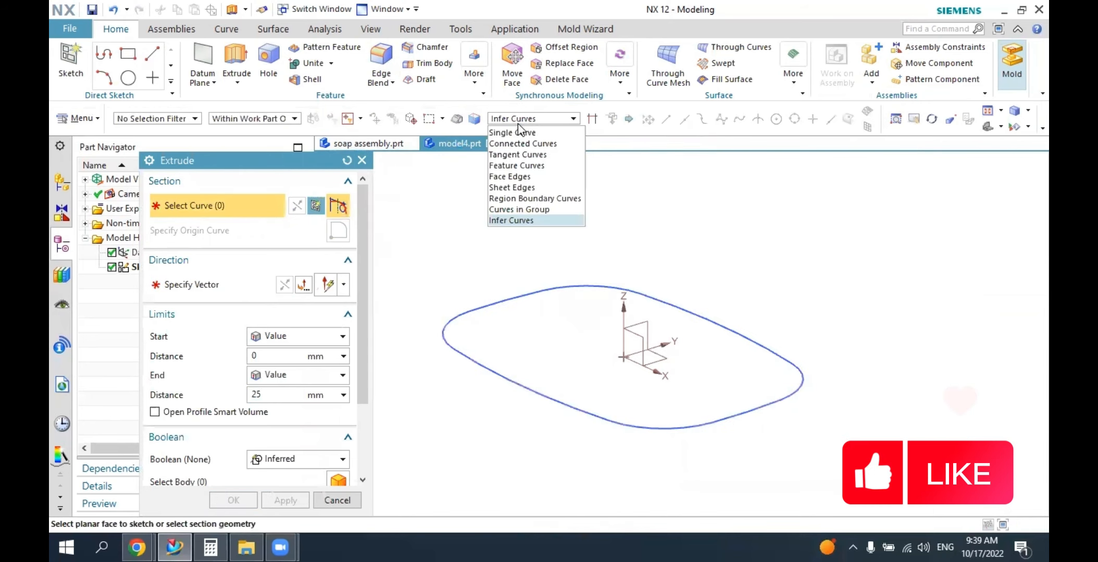
left_click(516, 144)
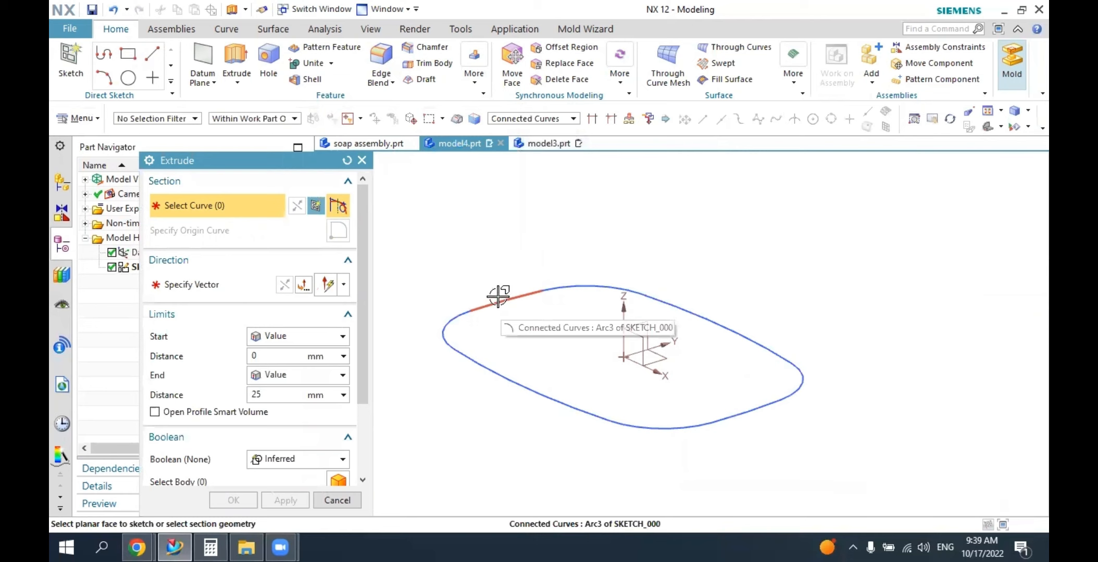
left_click(498, 297)
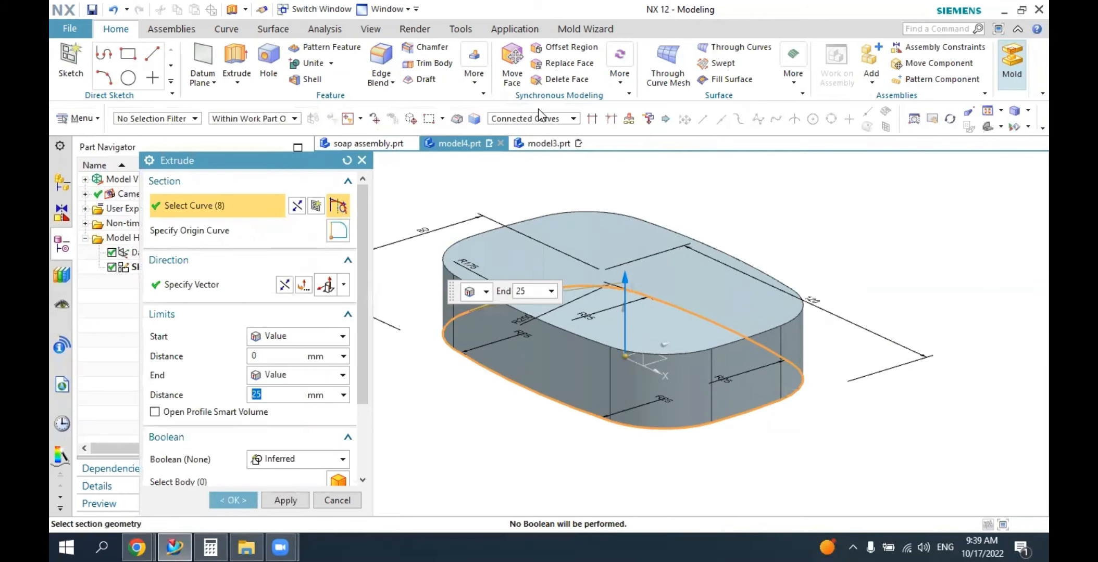
left_click(526, 119)
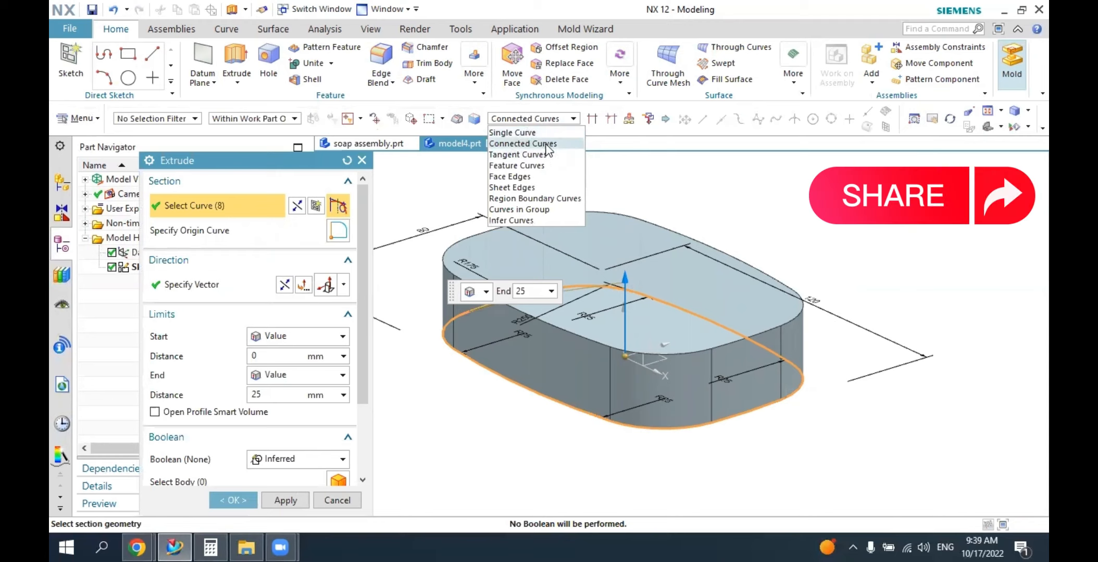
left_click(545, 144)
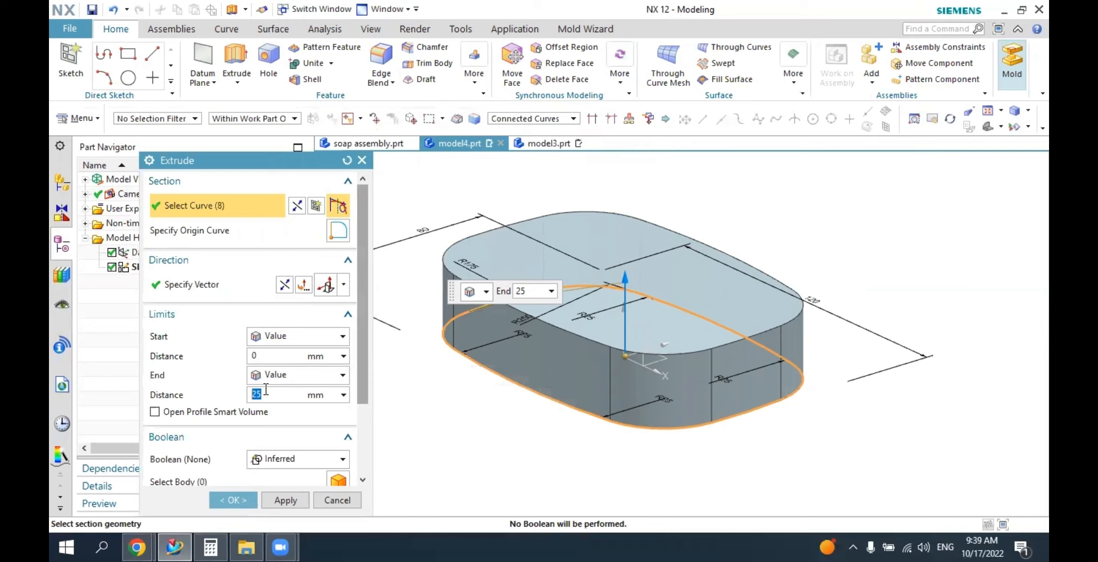
double_click(266, 392)
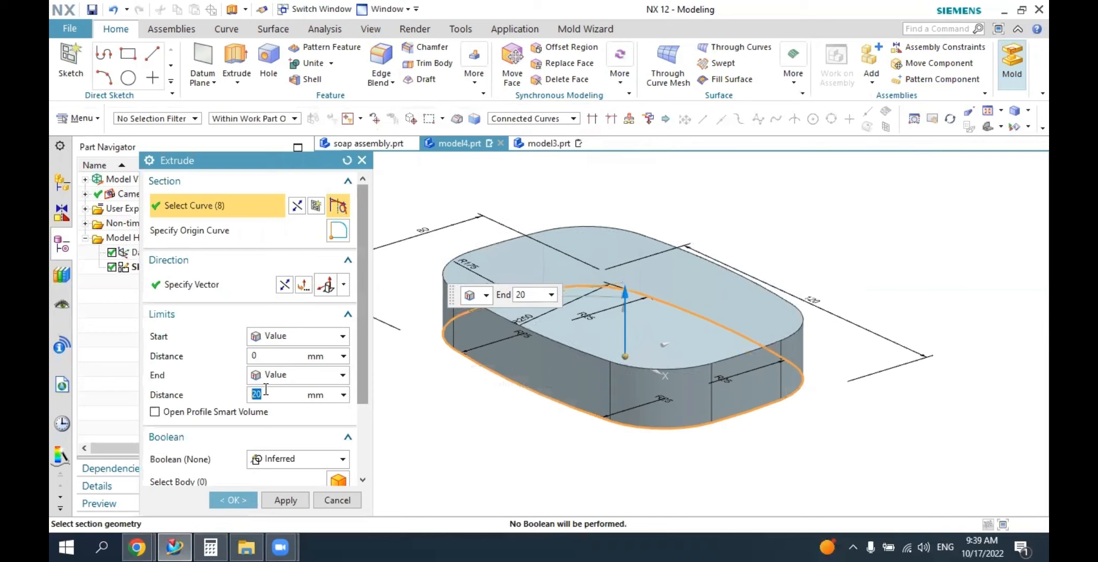
left_click(282, 462)
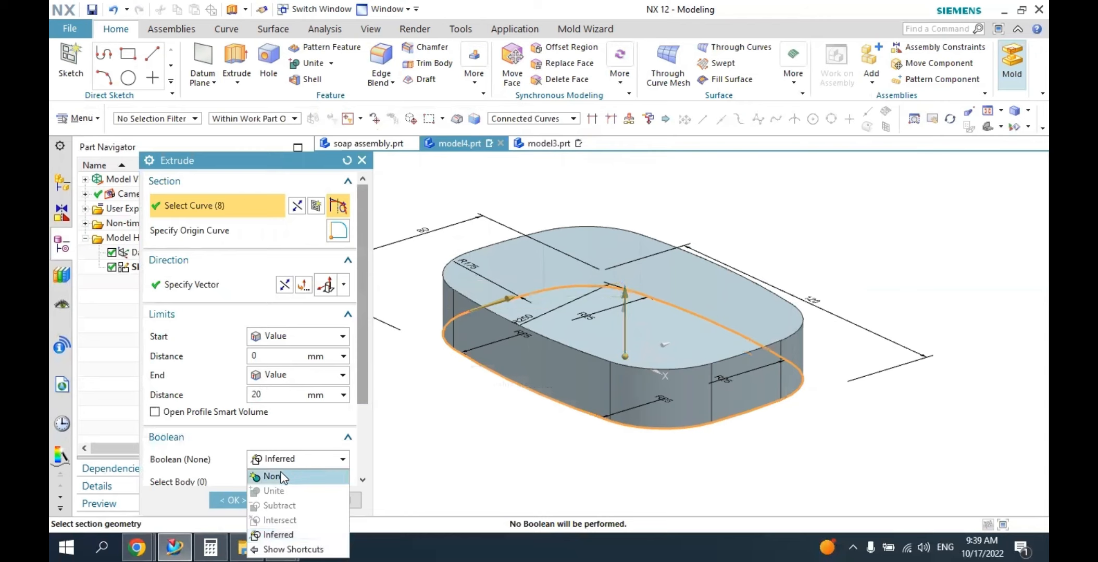
left_click(293, 535)
left_click(279, 461)
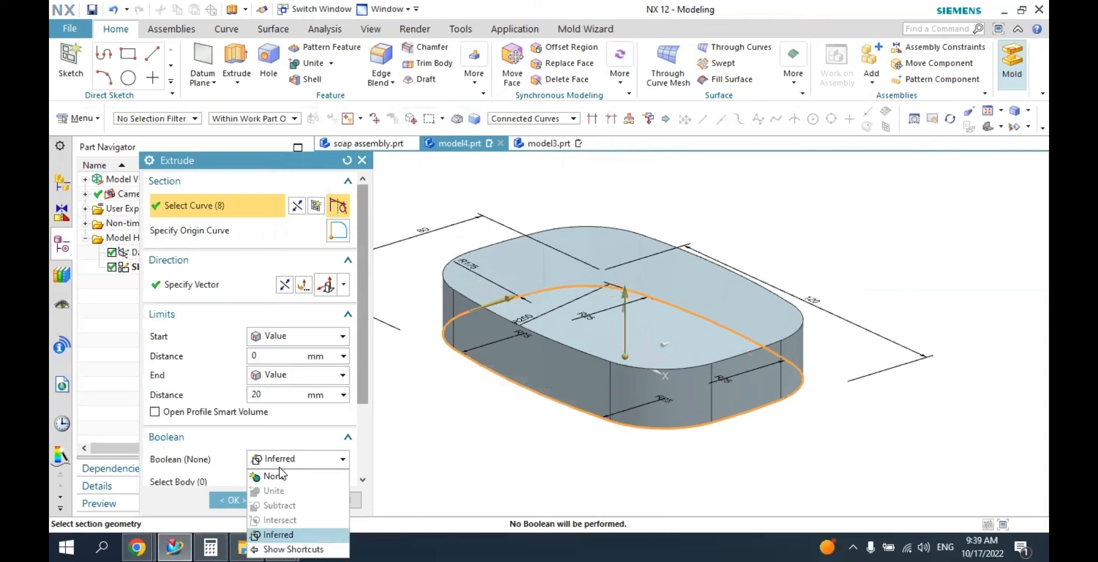
left_click(275, 476)
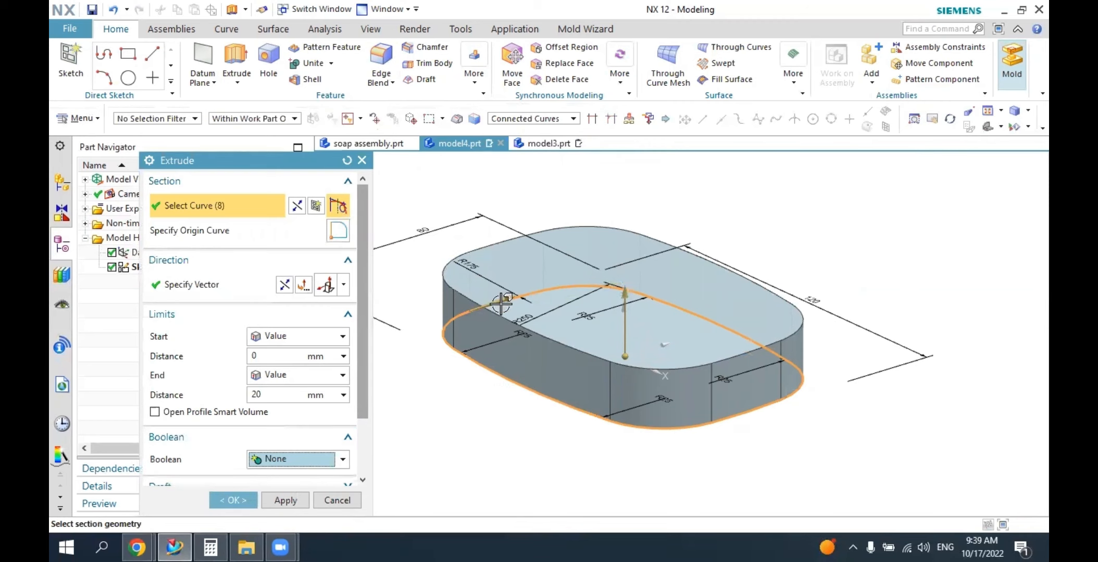
left_click(234, 501)
Compare the extruded block with the cover in soap assembly.prt and return to model4.prt.
mouse_move(608, 428)
middle_mouse_down()
mouse_move(632, 384)
mouse_move(608, 422)
middle_mouse_up()
left_click(368, 130)
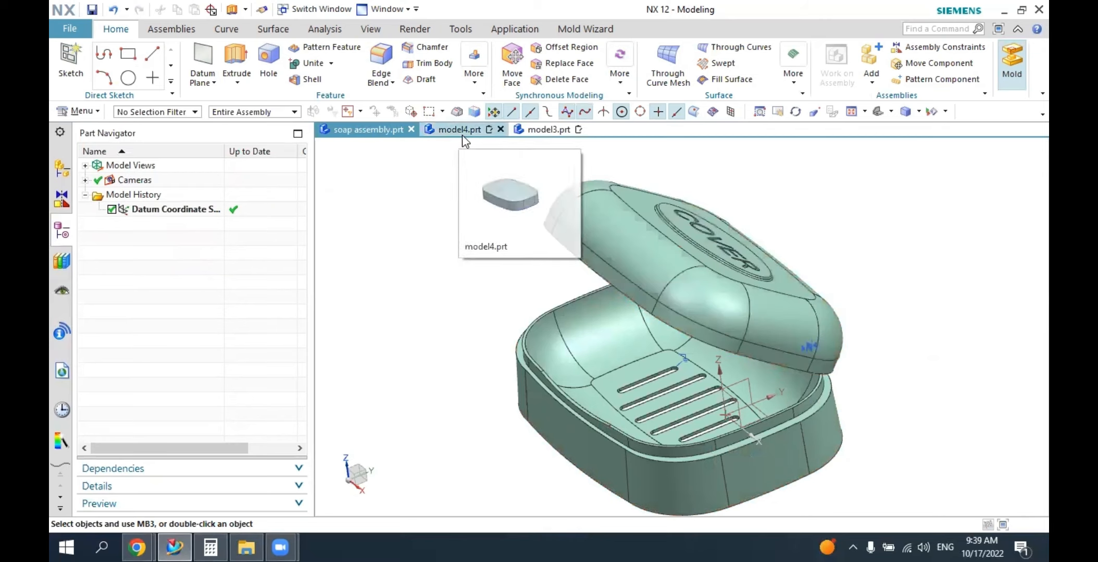
left_click(461, 131)
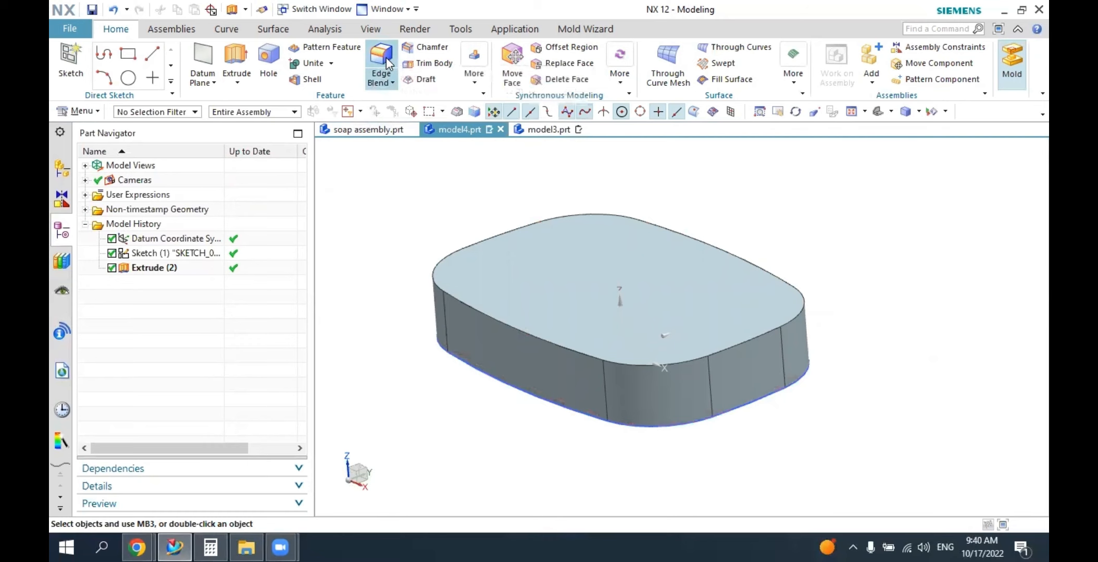
Blend the block's full top edge loop with a circular, G1 tangent edge blend of 15 mm radius.
left_click(386, 58)
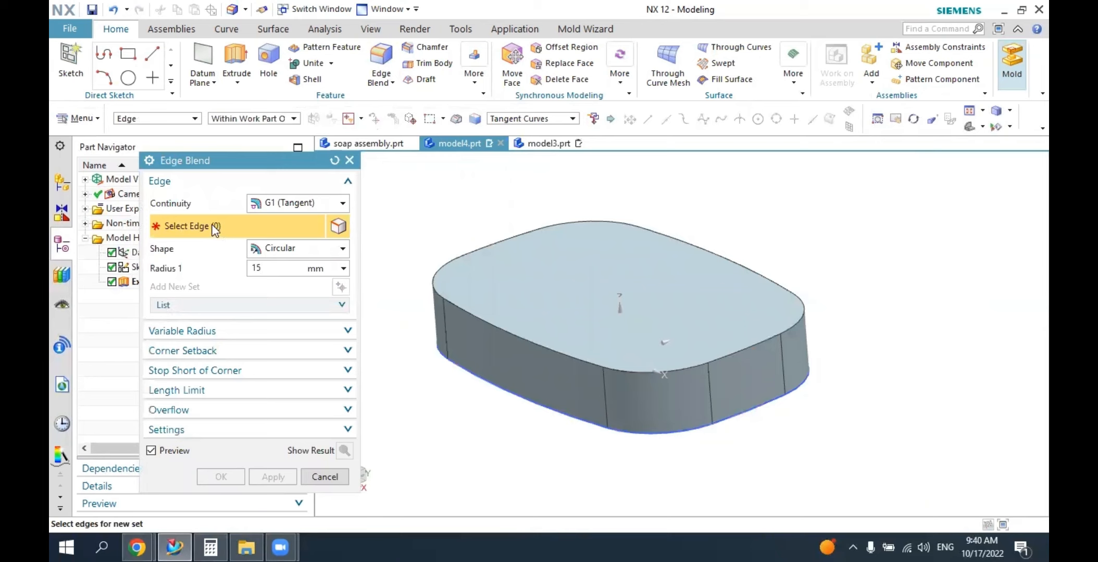
left_click(512, 332)
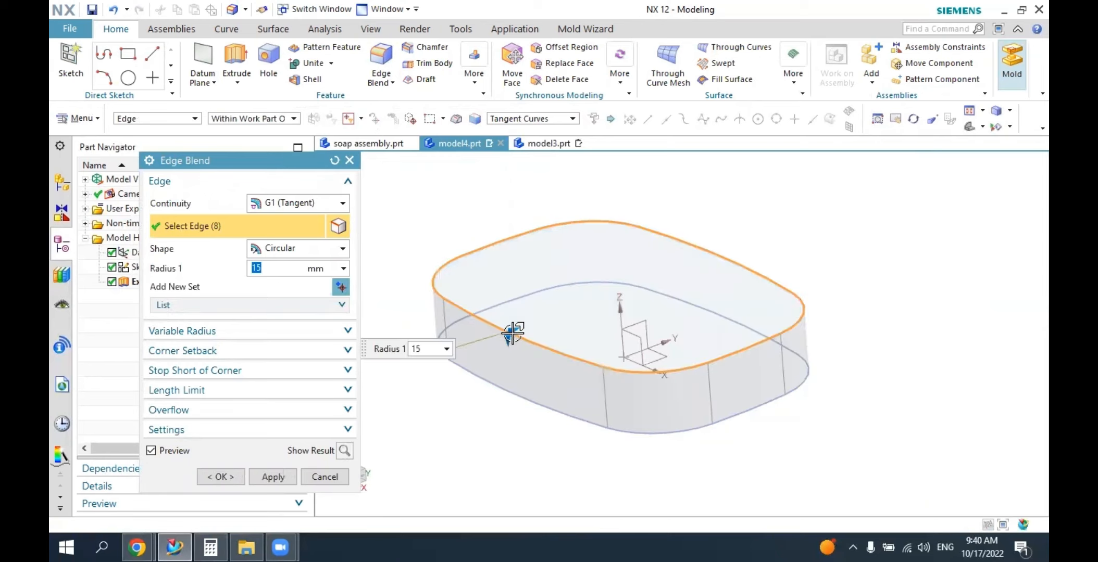
left_click(344, 451)
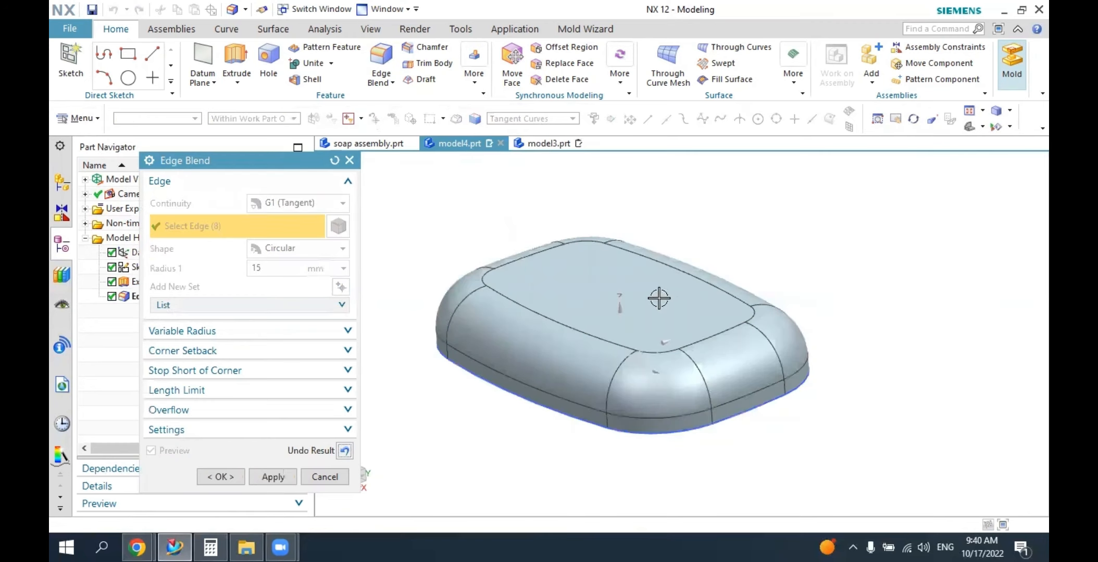
middle_click_drag(659, 298, 623, 346)
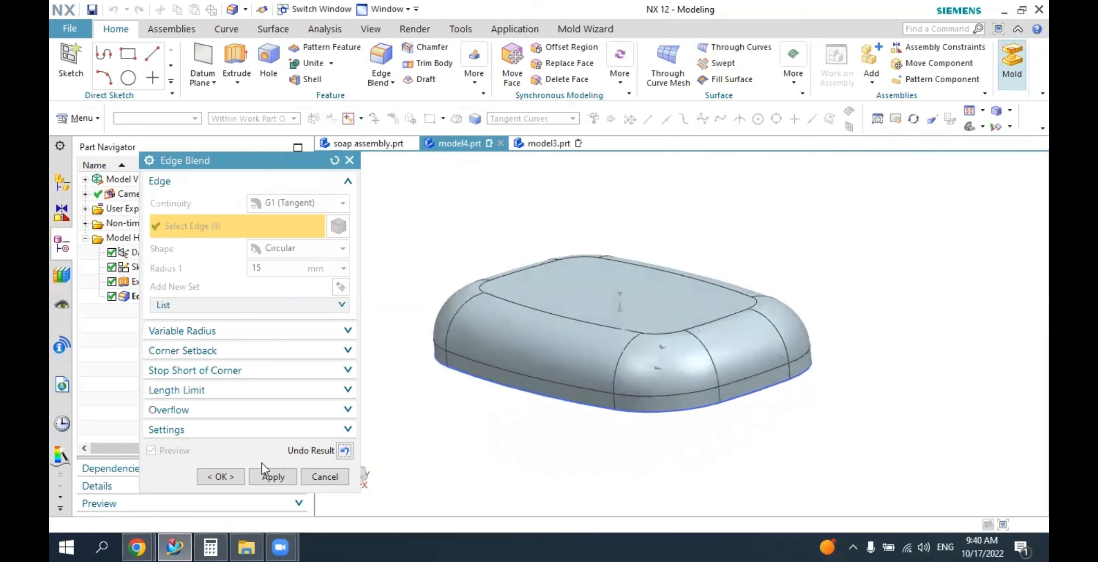
left_click(223, 476)
mouse_move(678, 418)
middle_mouse_down()
mouse_move(708, 386)
mouse_move(637, 401)
mouse_move(661, 416)
mouse_move(706, 396)
mouse_move(683, 411)
middle_mouse_up()
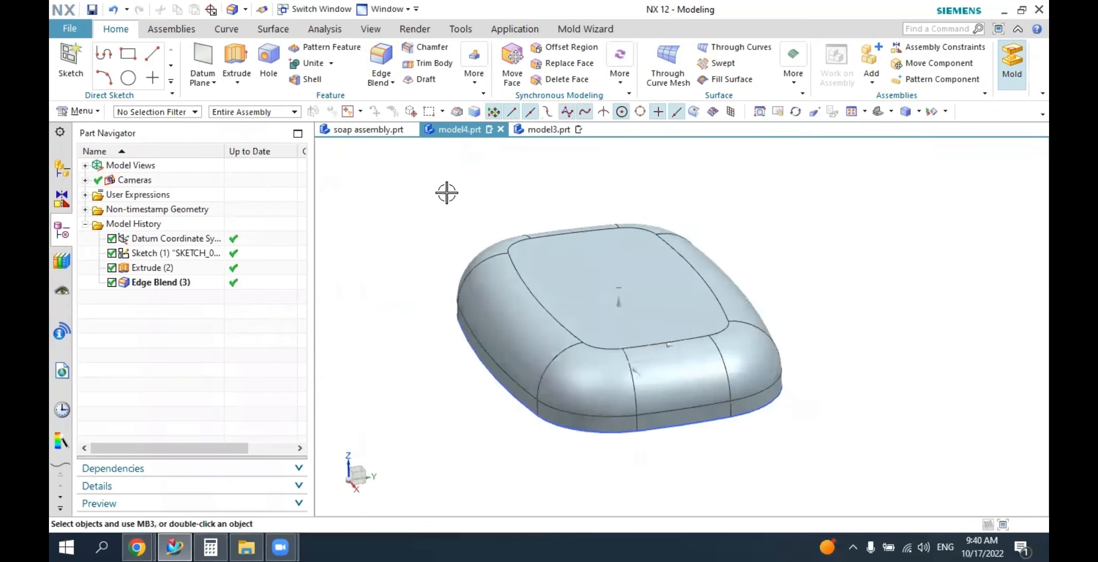
Examine the hinge tab on the cover's side in soap assembly.prt up close and return to model4.prt.
left_click(371, 130)
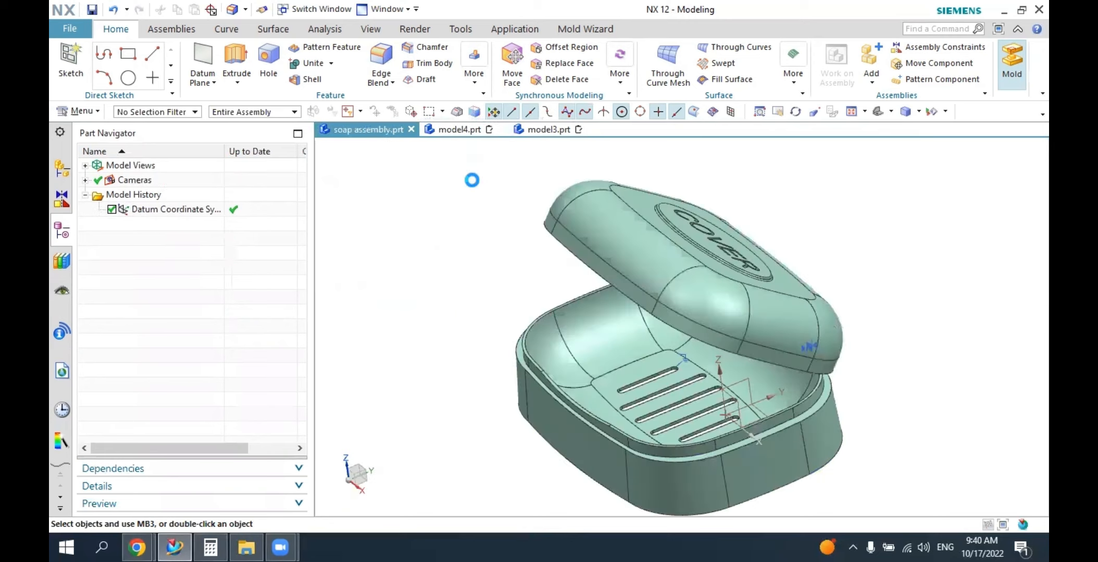
middle_click_drag(473, 179, 568, 250)
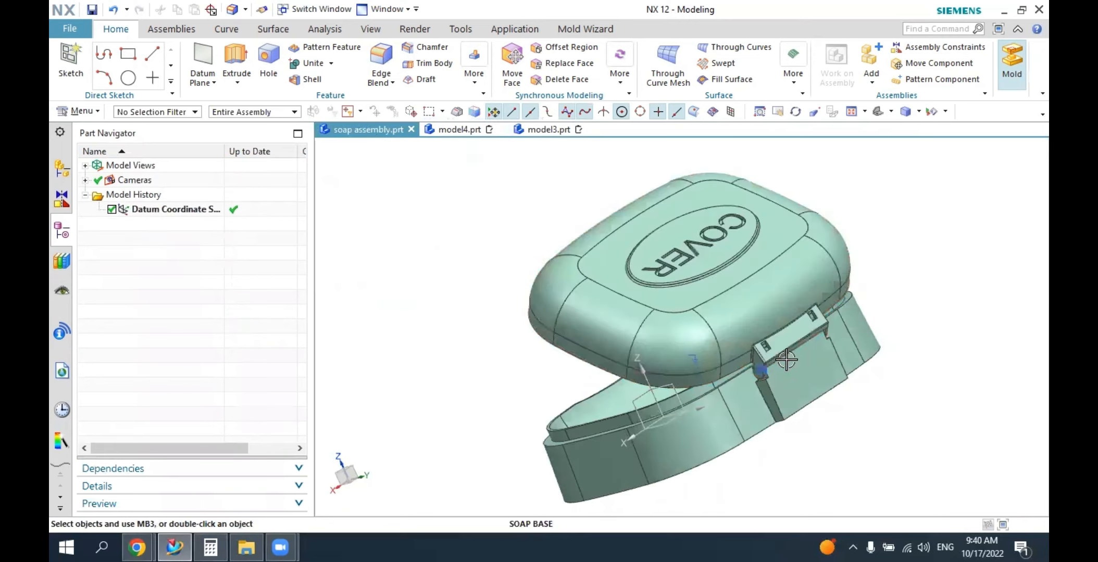
scroll(790, 349, "down", 5)
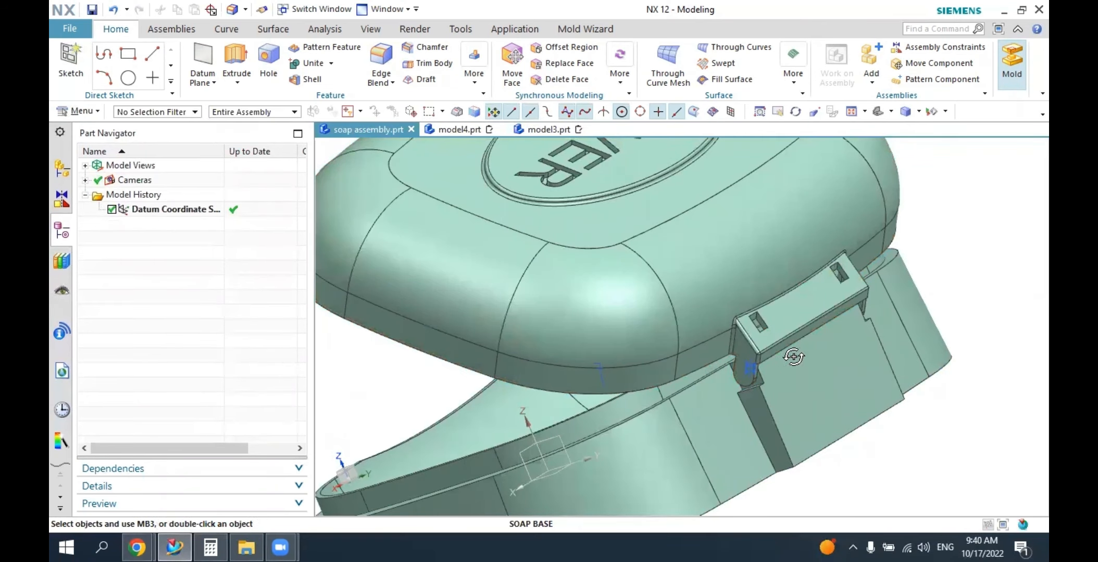
middle_click_drag(793, 357, 761, 365)
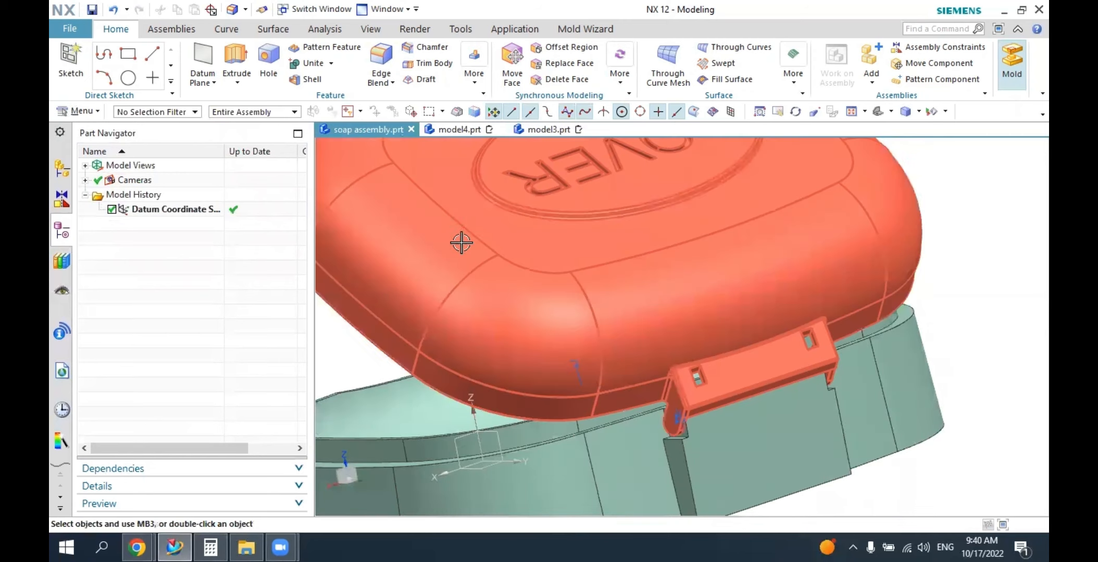
left_click(454, 127)
middle_click_drag(569, 281, 384, 212)
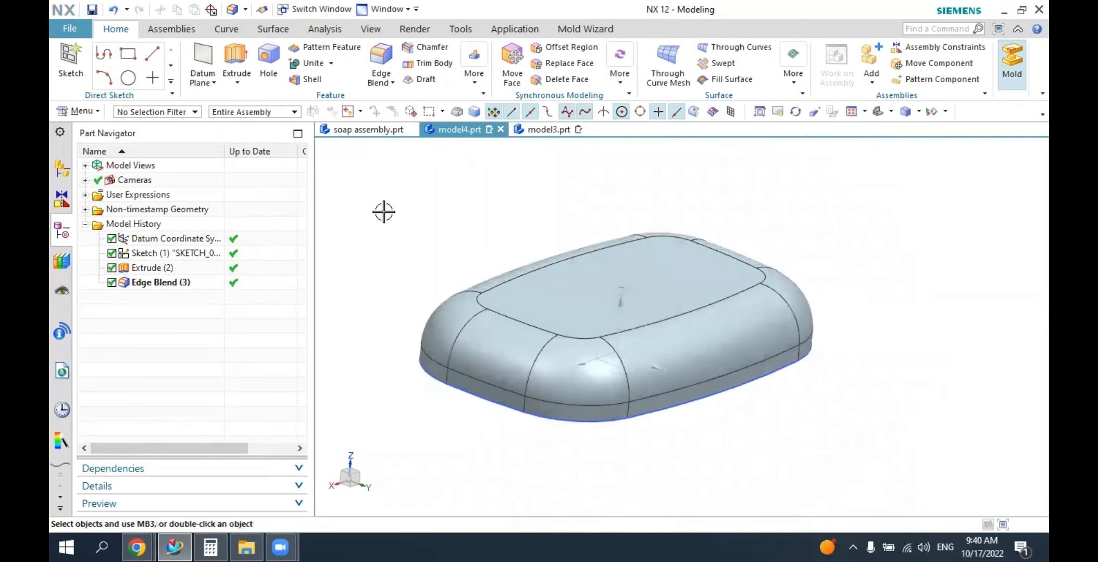
Create a new sketch on the vertical YZ datum plane through the cover's origin.
left_click(71, 62)
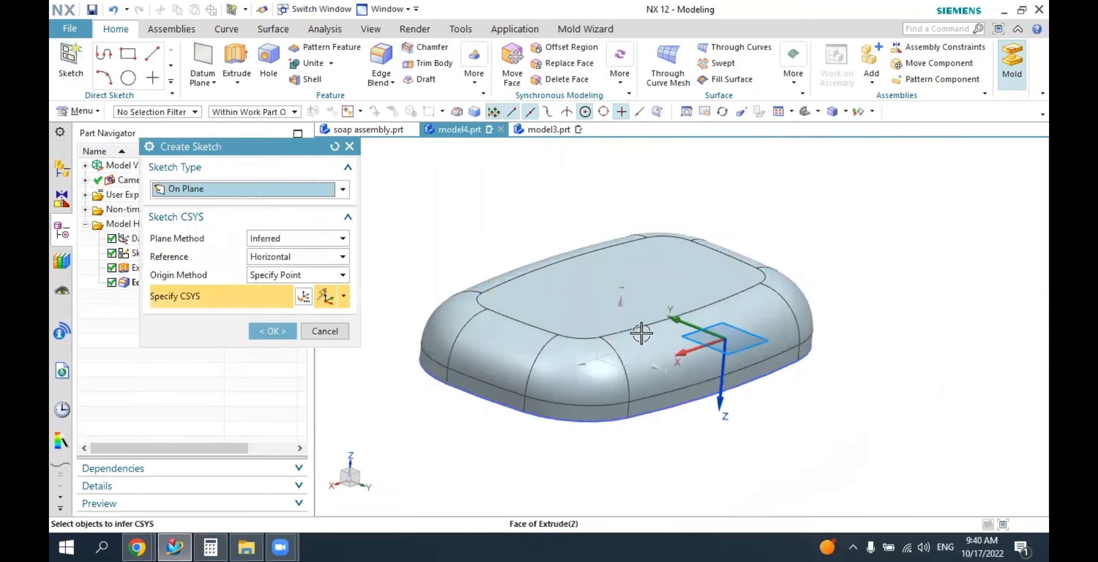
mouse_move(728, 374)
middle_mouse_down()
mouse_move(701, 360)
mouse_move(713, 370)
middle_mouse_up()
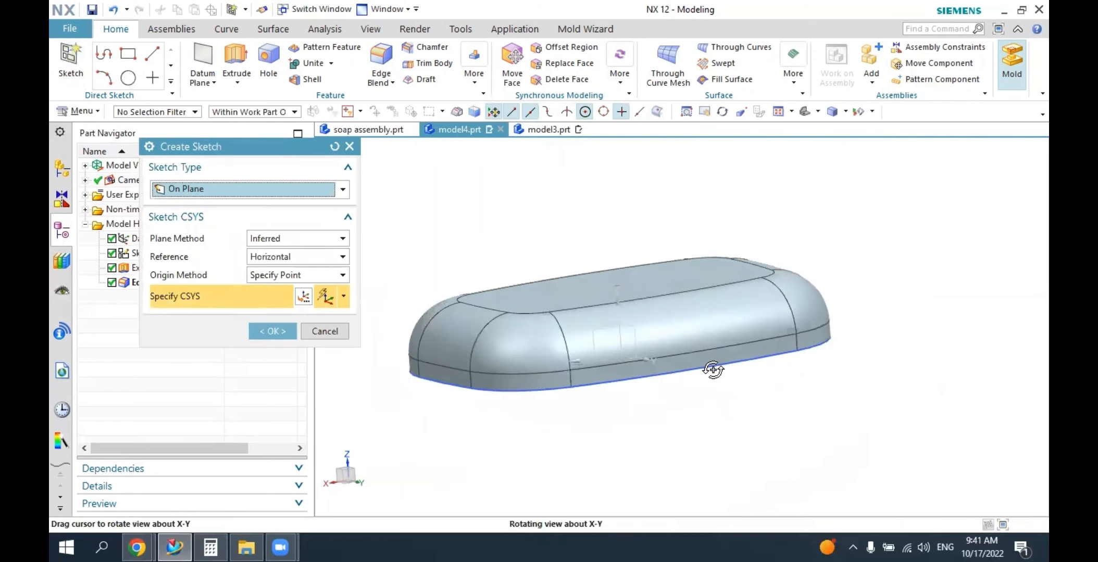
left_click(630, 324)
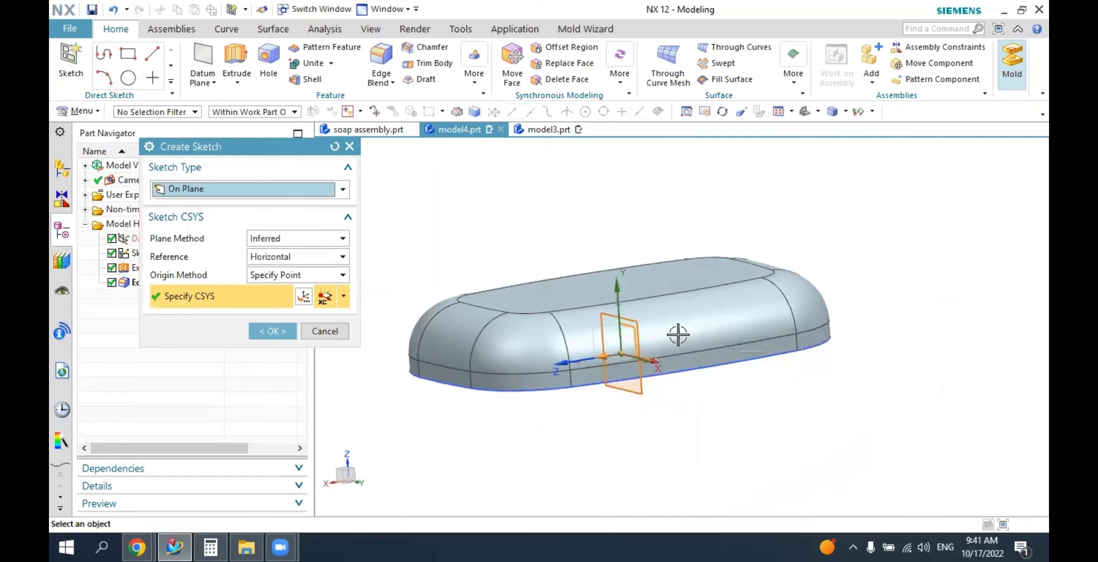
middle_click_drag(710, 372, 534, 347)
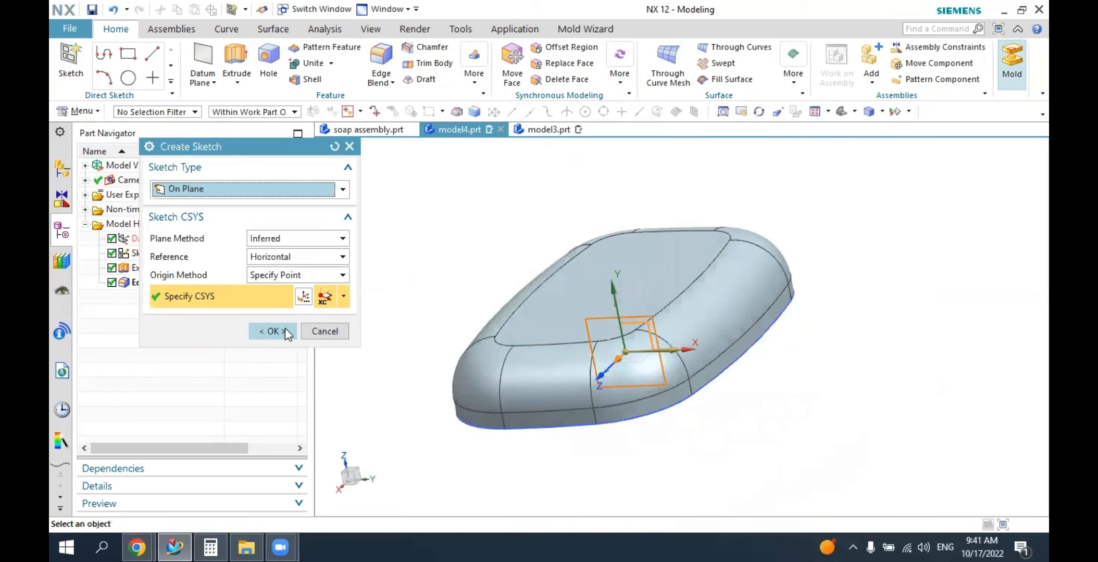
left_click(285, 330)
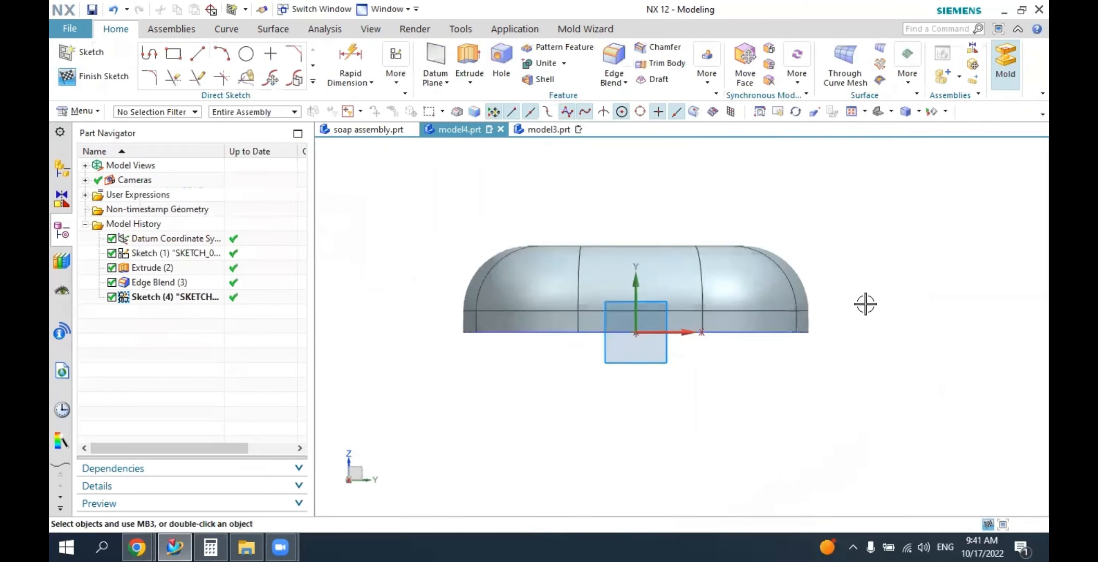
Sketch a closed five-sided profile with a slanted outer edge across the cover's lower +Y rim, about 10 mm wide and 11.5 mm high.
scroll(835, 329, "up", 1)
scroll(835, 329, "up", 1)
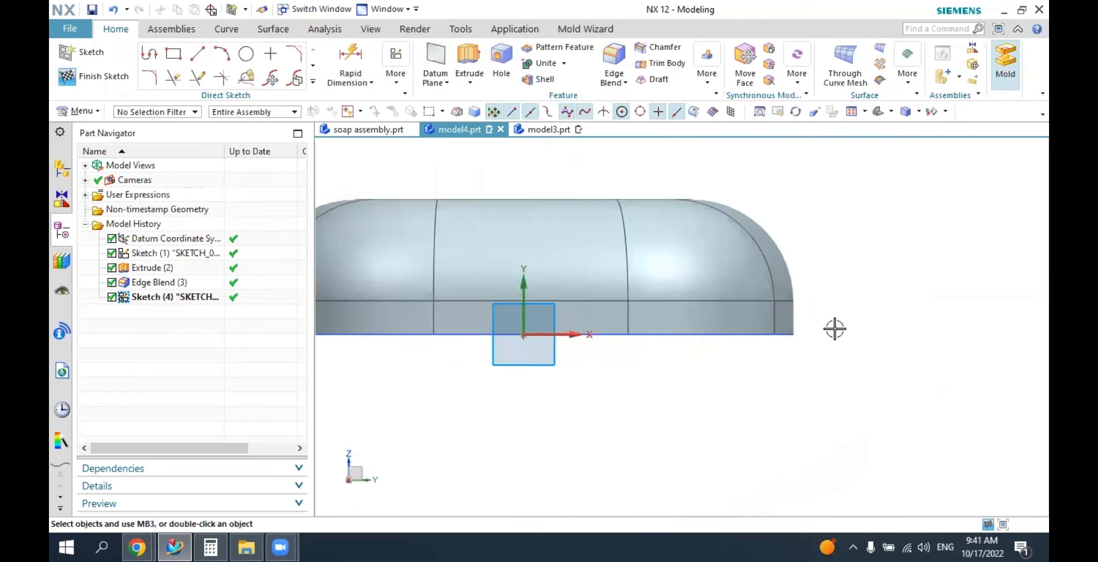
left_click(149, 52)
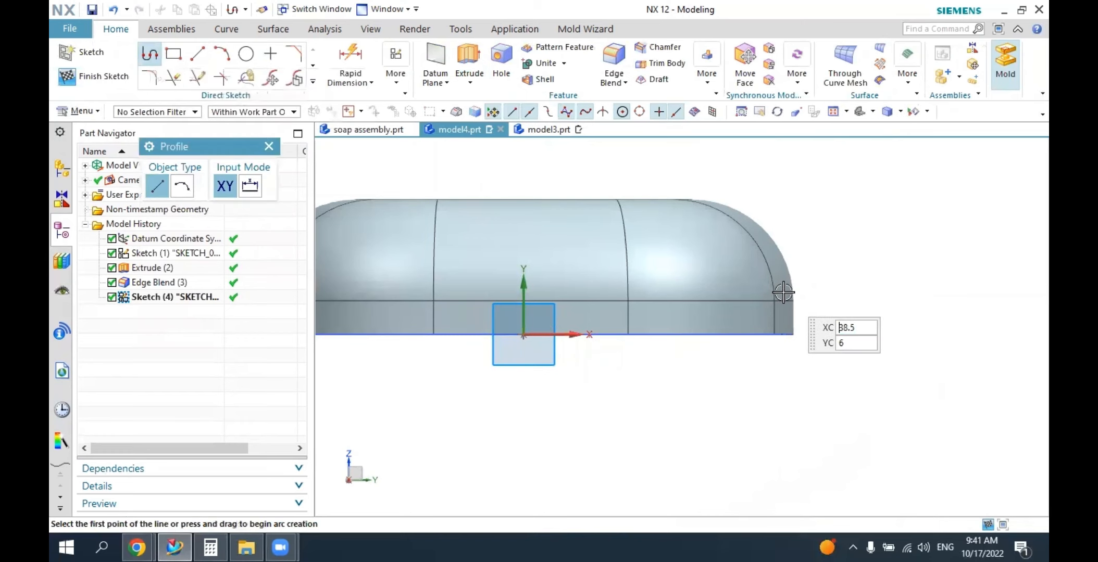
scroll(774, 302, "up", 2)
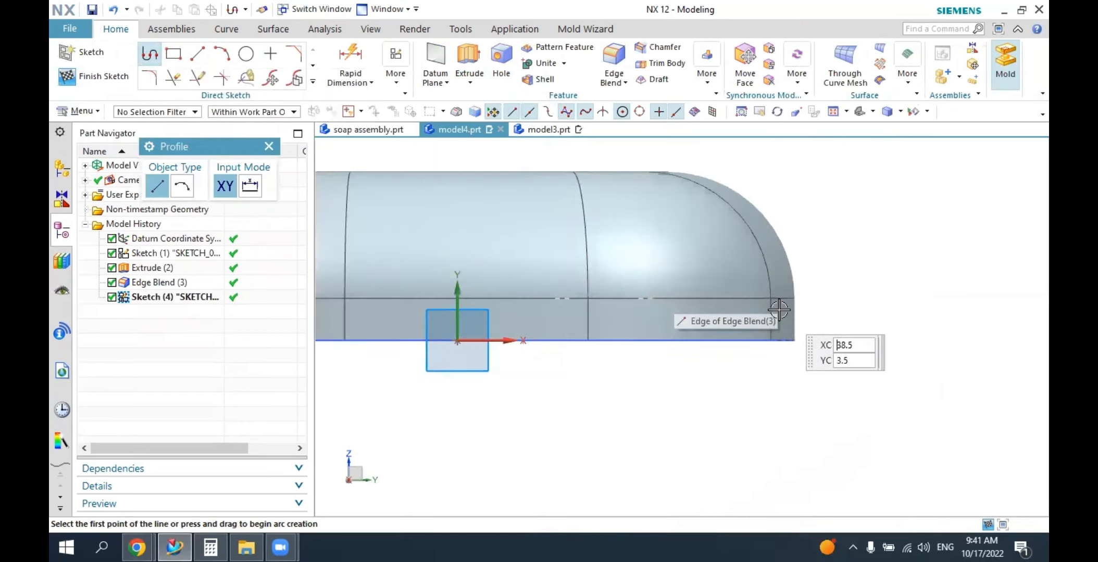
left_click(749, 281)
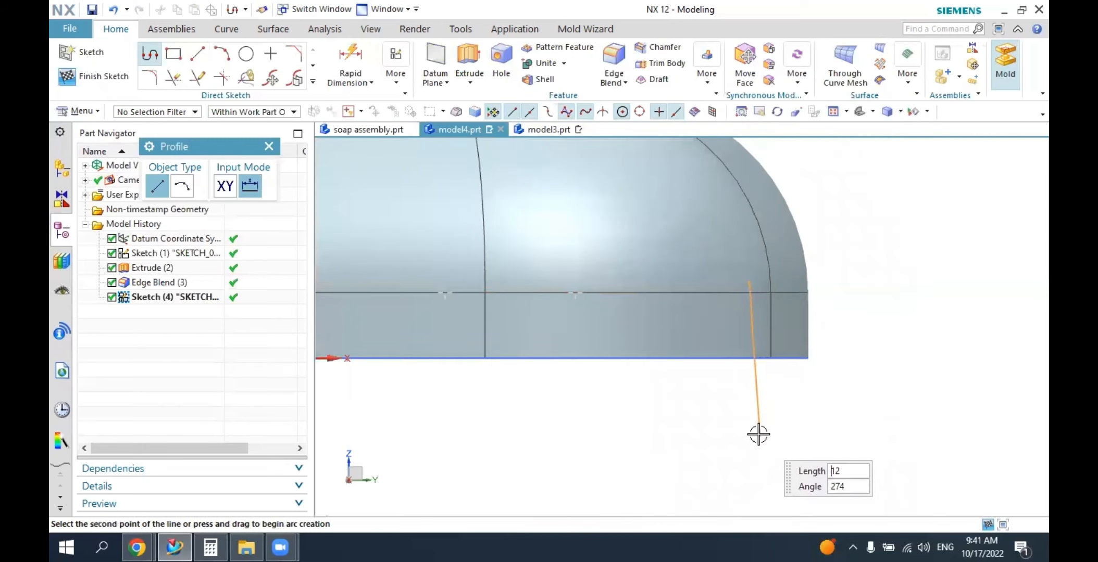
left_click(753, 432)
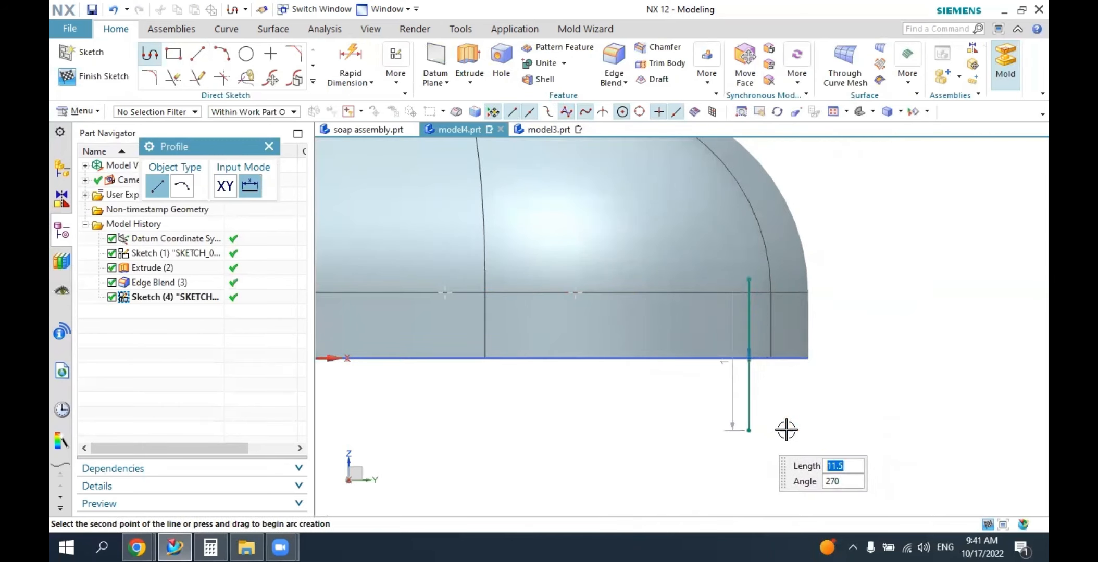
left_click(880, 431)
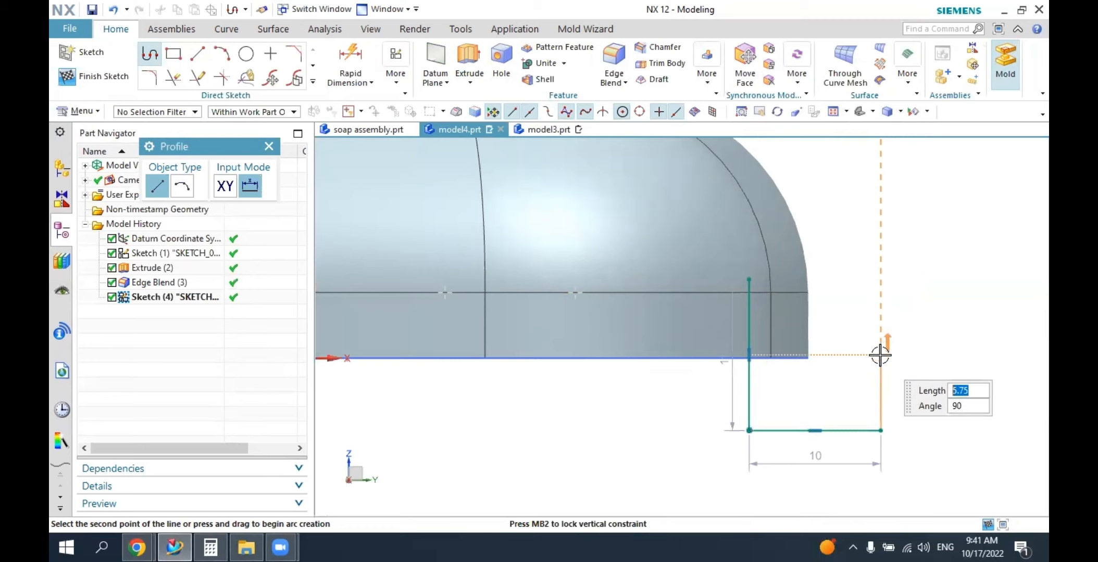
left_click(880, 355)
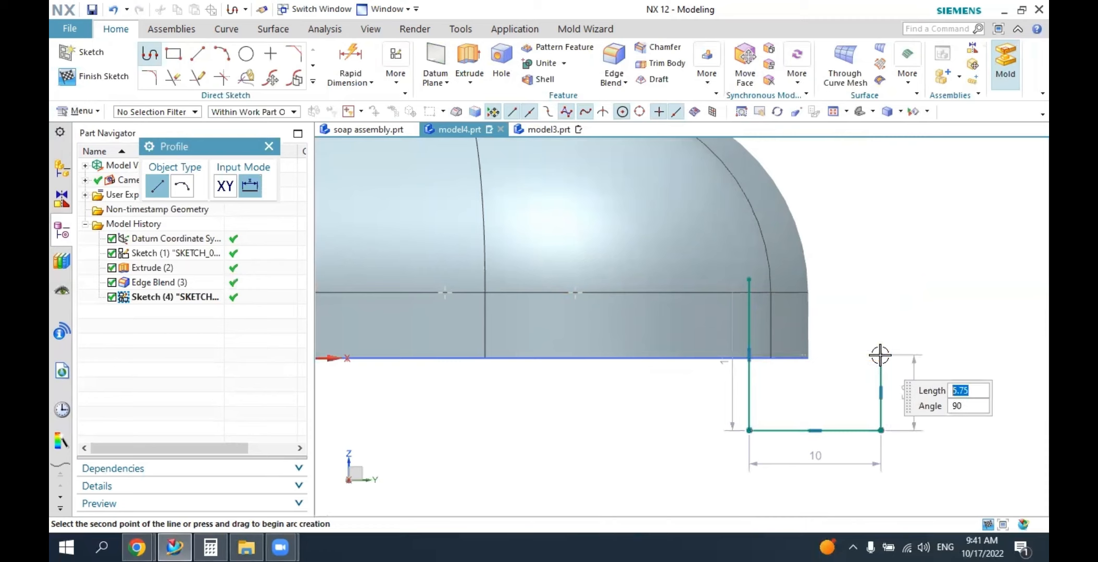
left_click(789, 280)
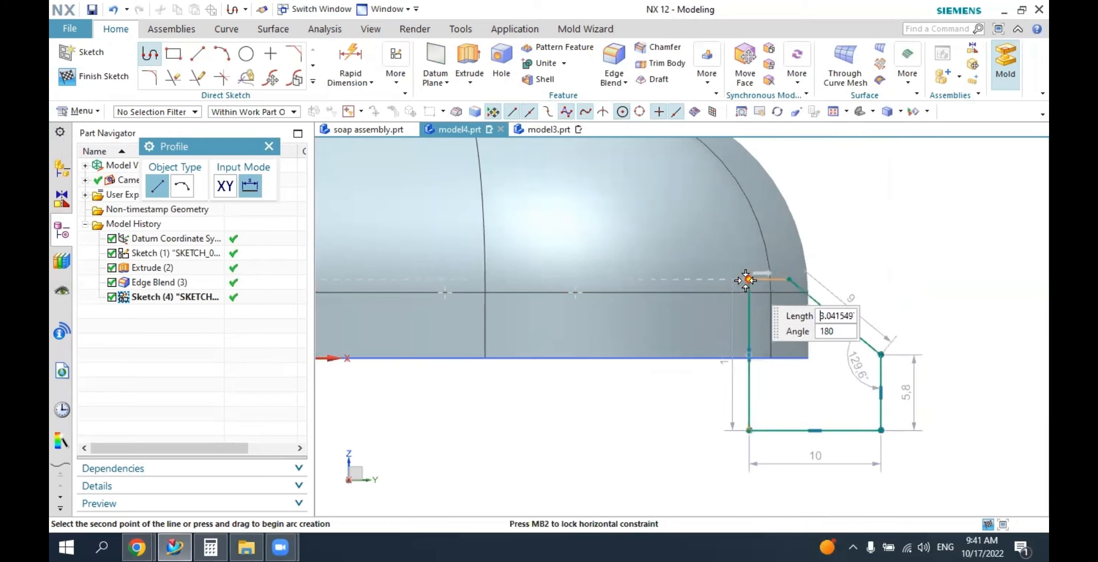
left_click(750, 279)
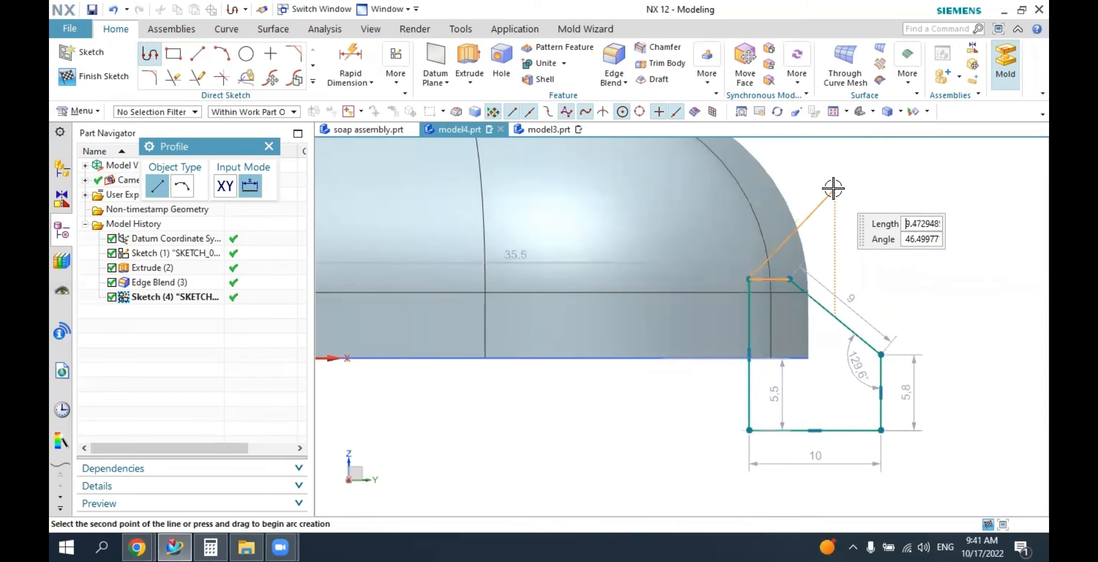
key("Escape")
key("Escape")
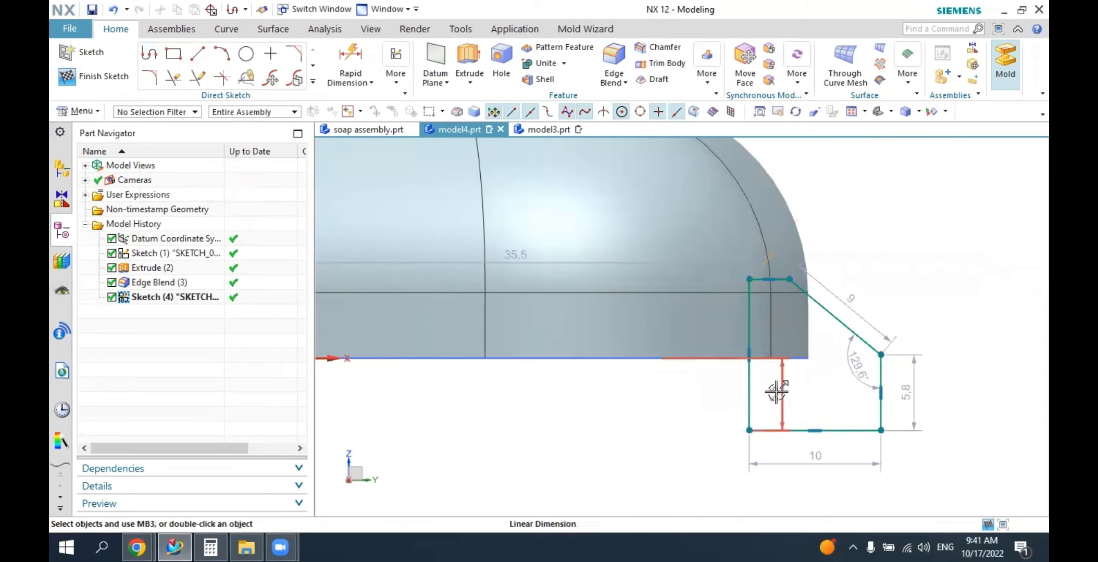
Set the profile's short outer vertical edge to 6 mm and its bottom edge to 10 mm.
scroll(721, 368, "down", 1)
scroll(721, 368, "down", 1)
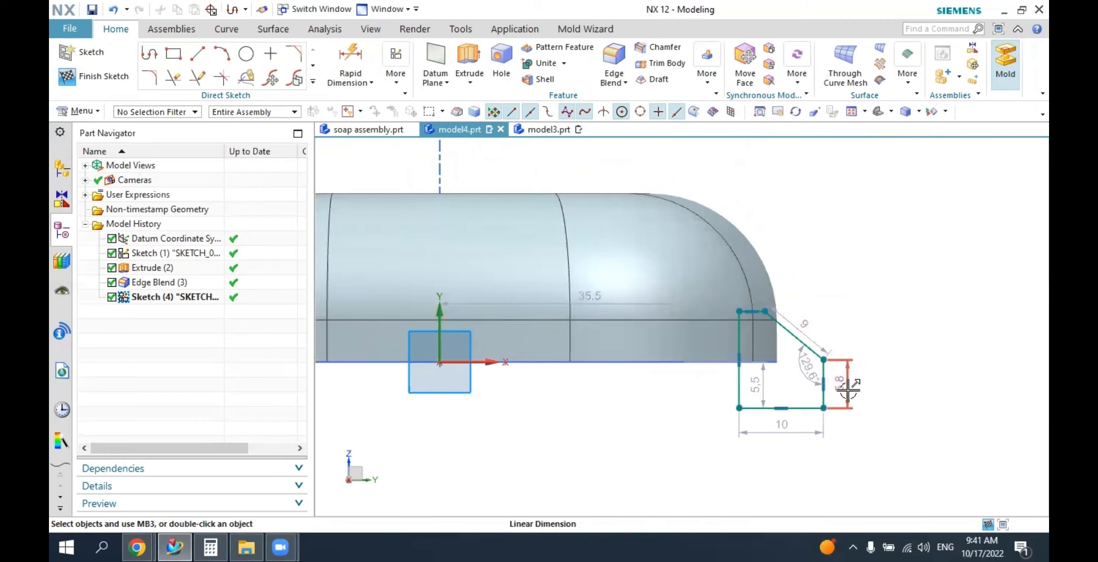
double_click(848, 390)
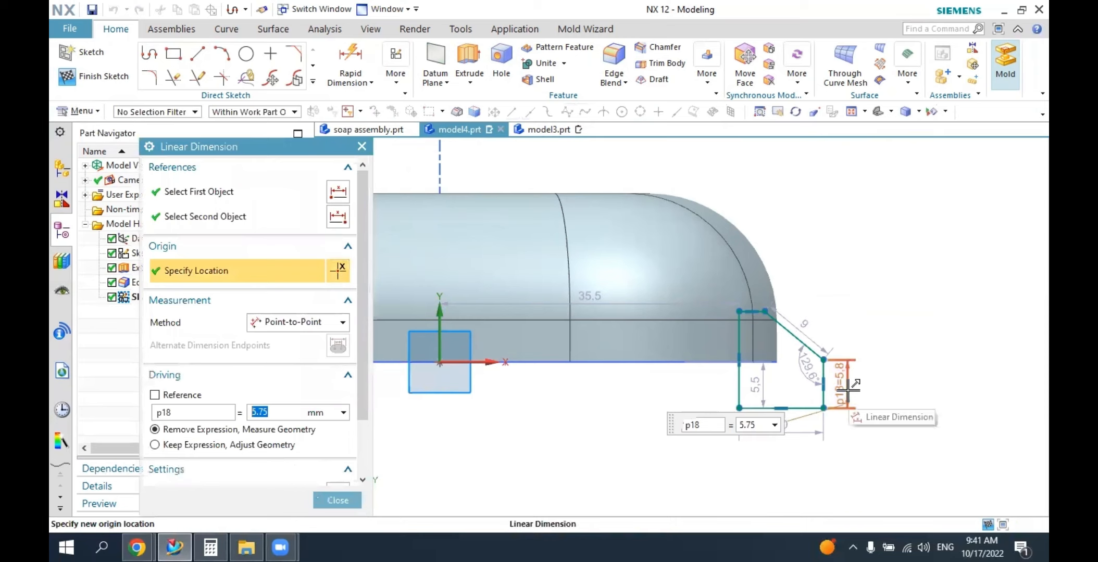
type("6")
key("Return")
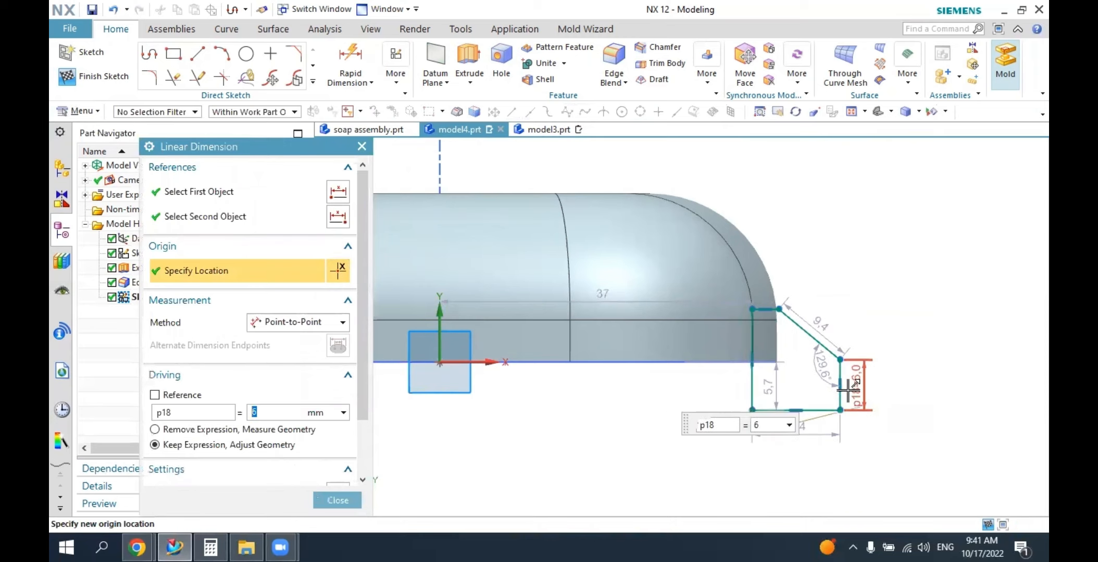
middle_click(832, 448)
double_click(793, 438)
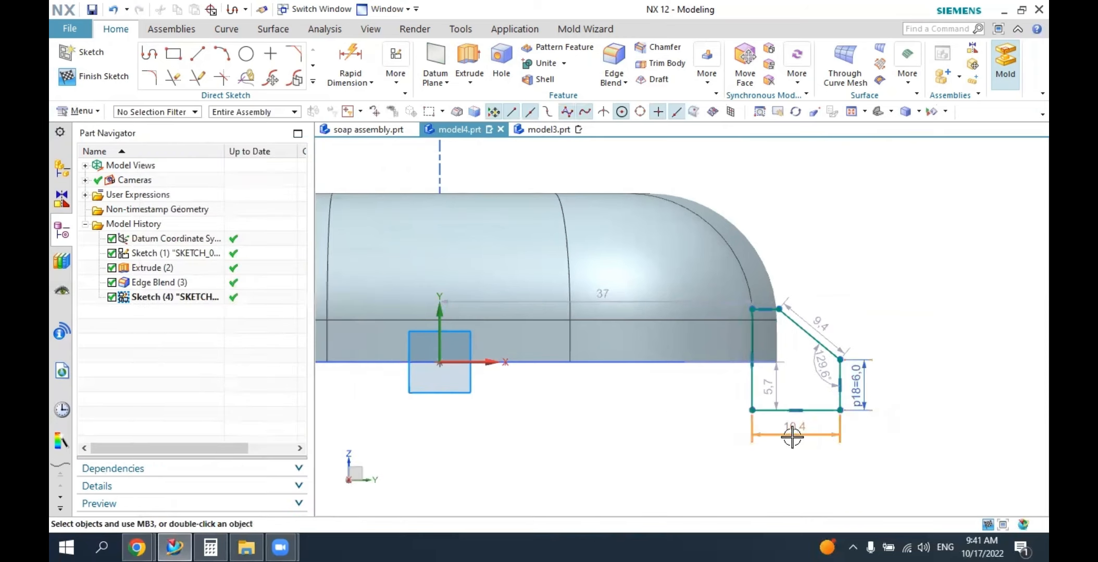
type("10")
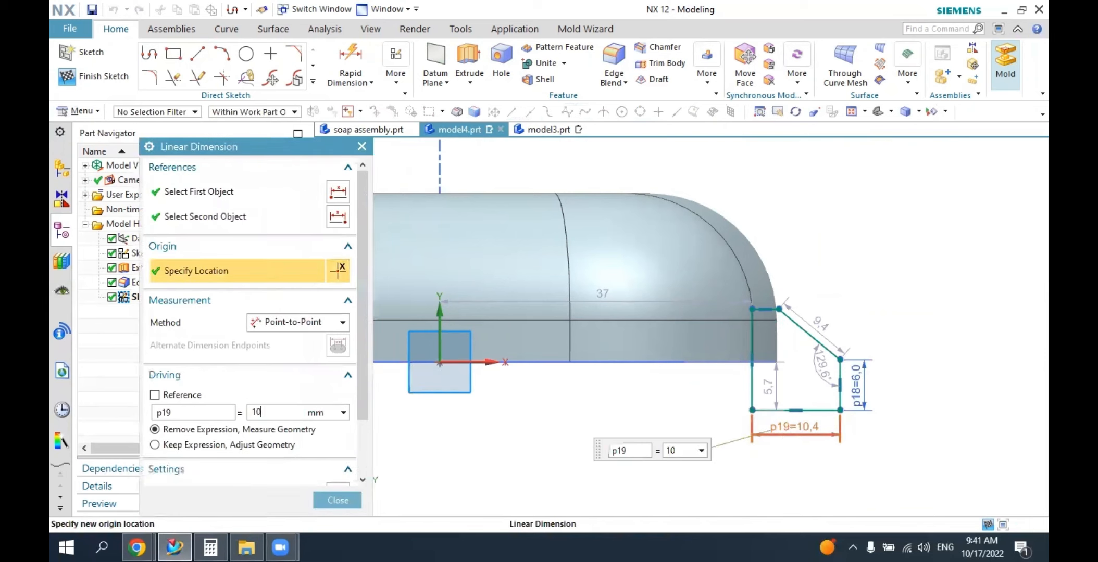
key("Return")
middle_click(793, 437)
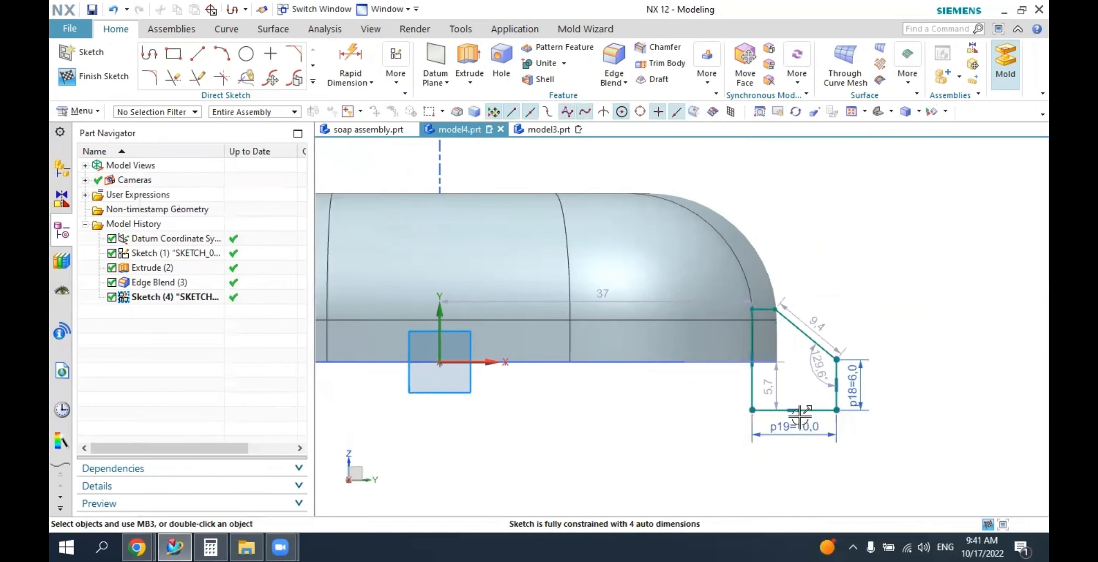
Move the dimension between the cover's base and the profile's bottom edge clear of the profile and set it to 5 mm.
left_click_drag(776, 386, 640, 396)
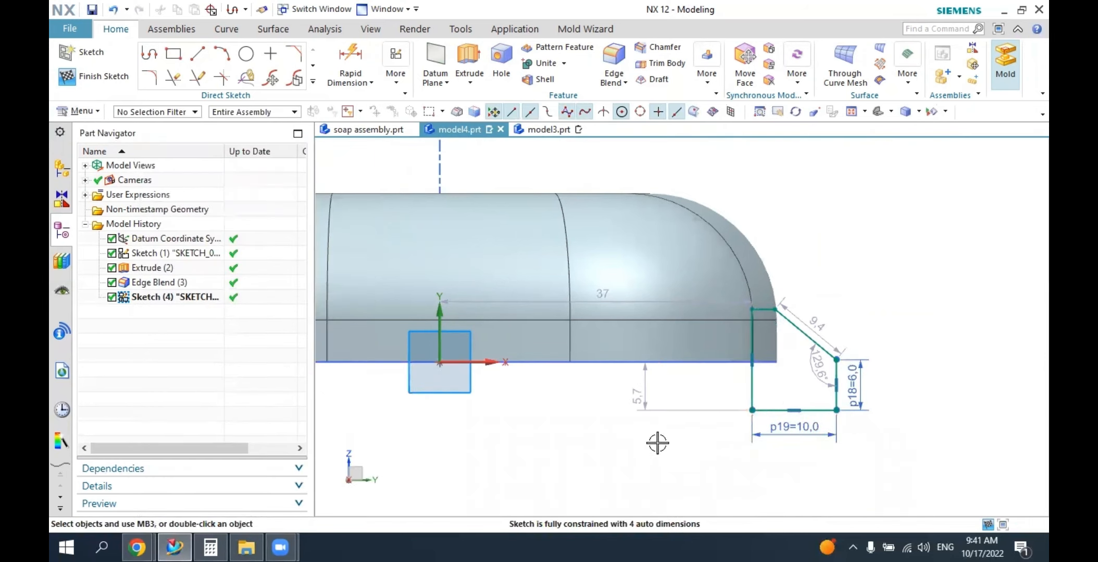
double_click(642, 391)
type("5")
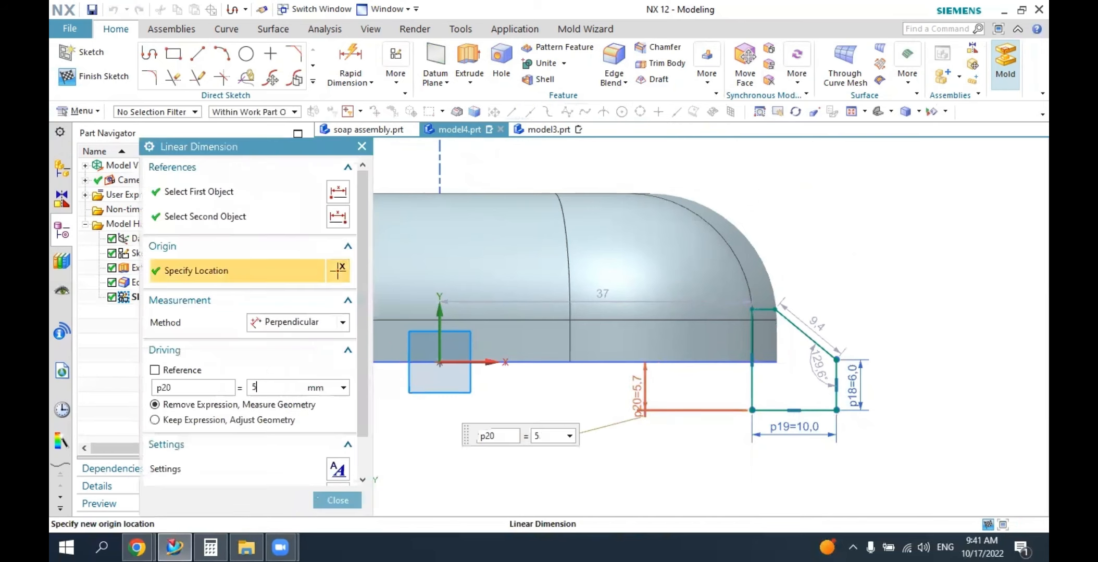
key("Return")
middle_click(642, 391)
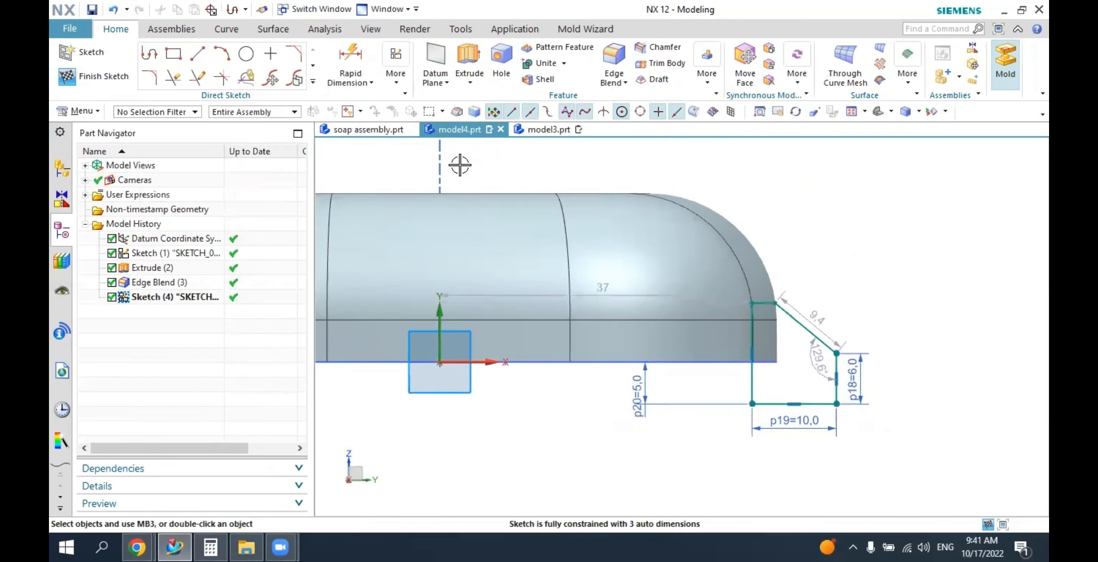
Dimension the horizontal distance from the sketch origin to the profile's lower inner corner as 35 mm.
left_click(350, 65)
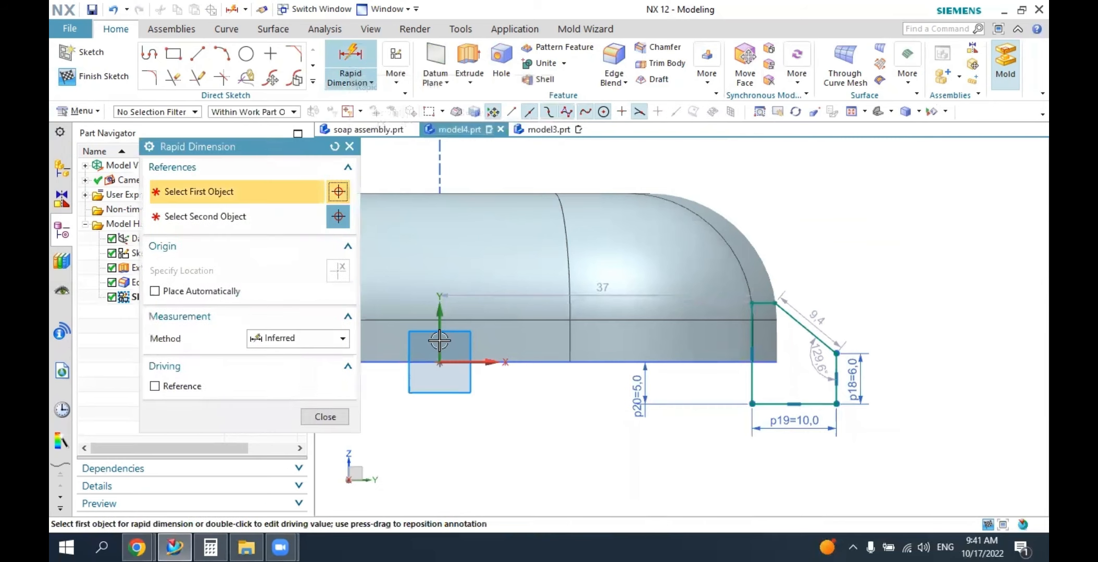
left_click(439, 362)
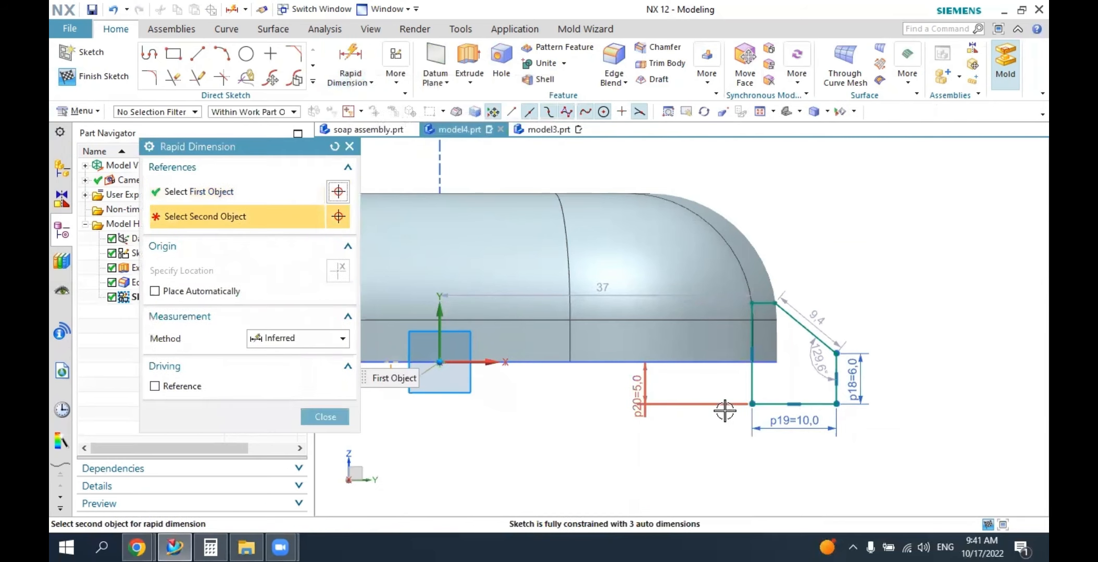
left_click(752, 404)
left_click(573, 439)
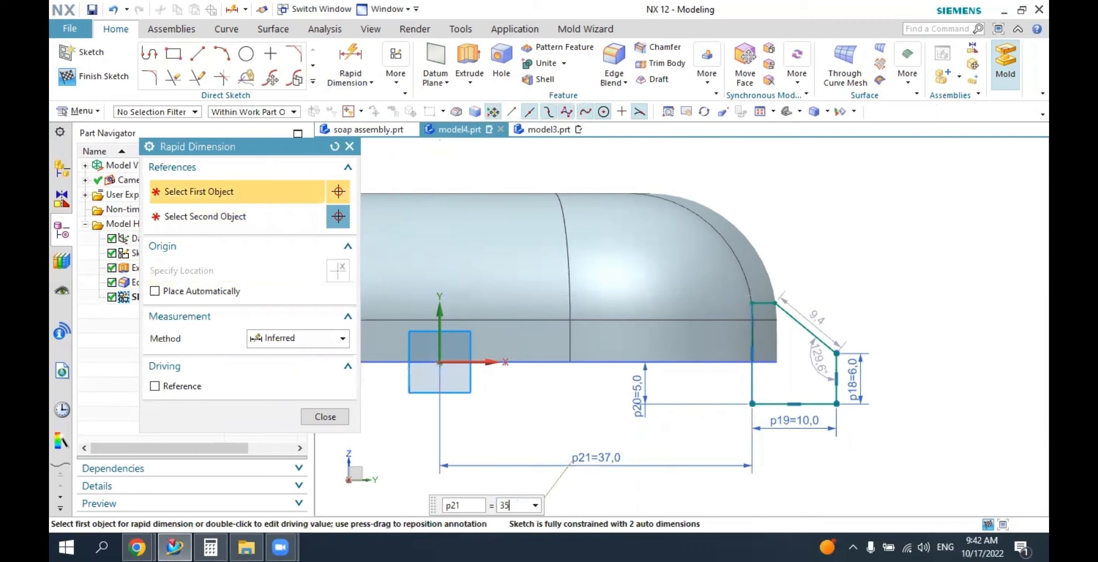
type("35")
key("Return")
key("Escape")
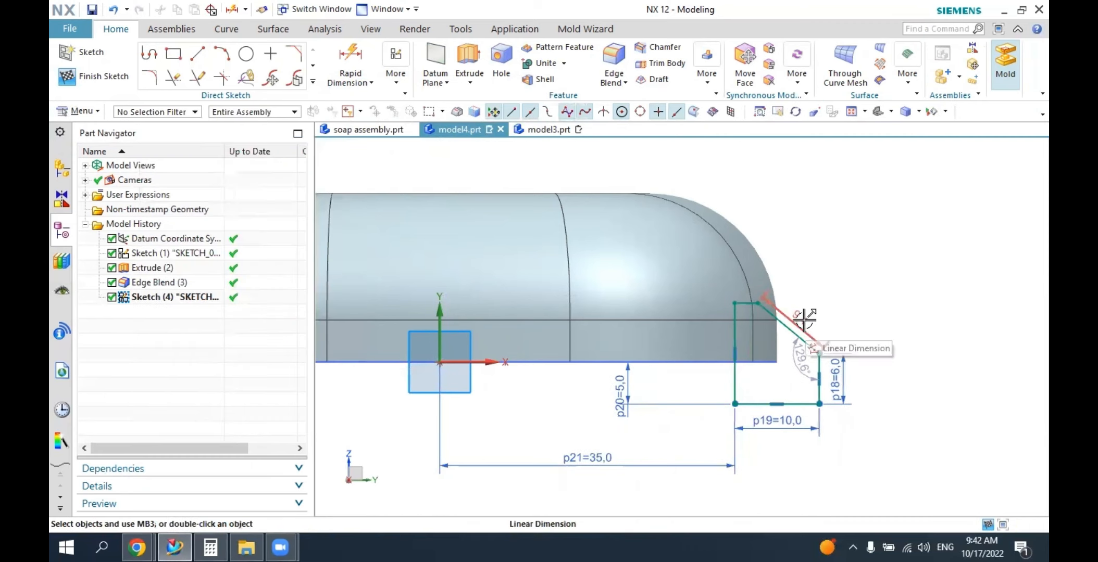
Set the angle between the profile's slanted and outer vertical edges to 120° and the slanted edge's length to 9 mm.
double_click(793, 368)
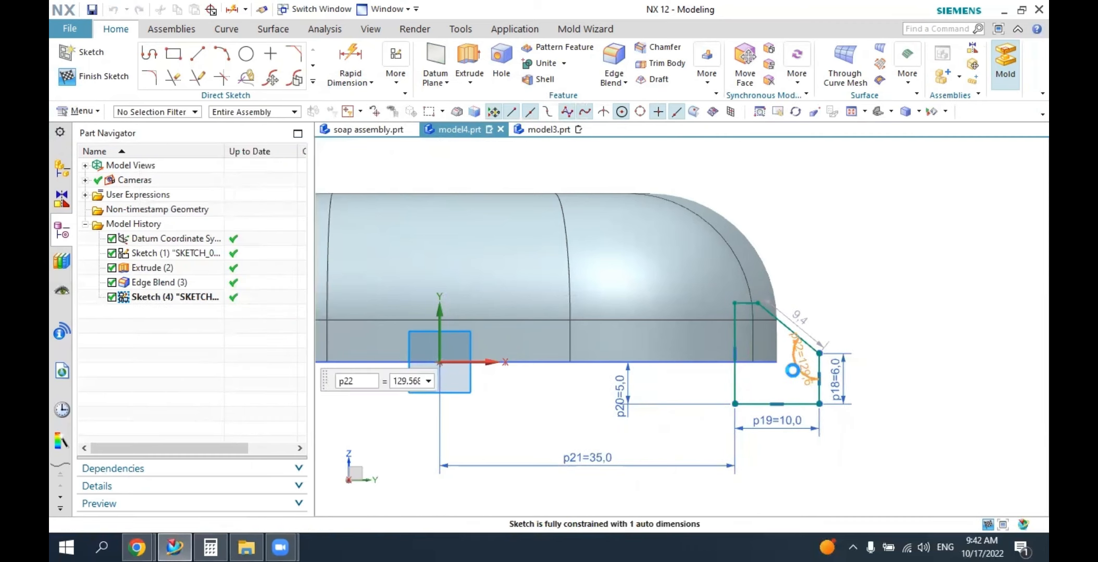
type("120")
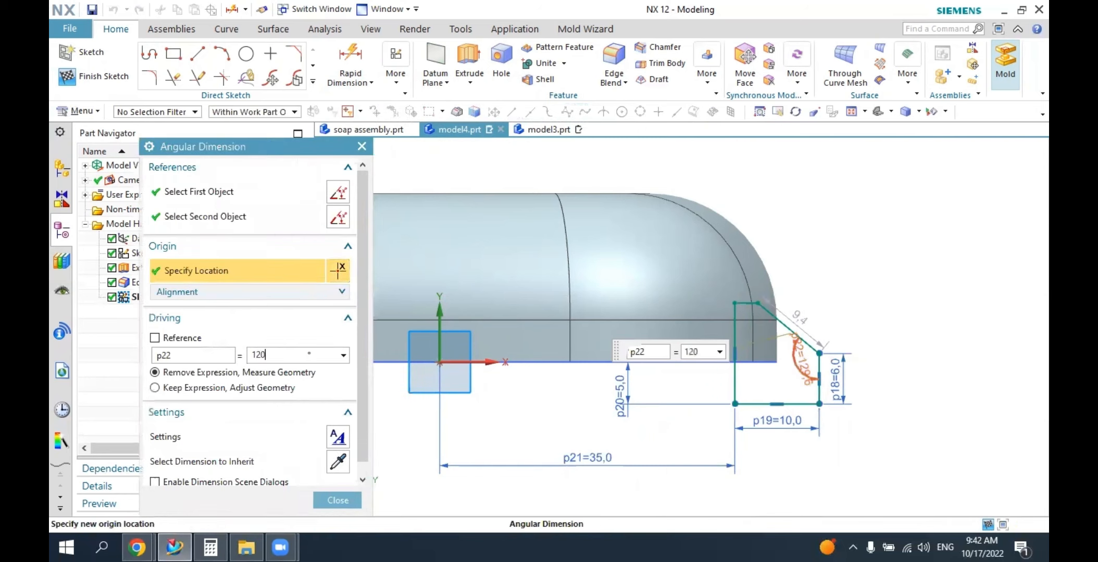
key("Return")
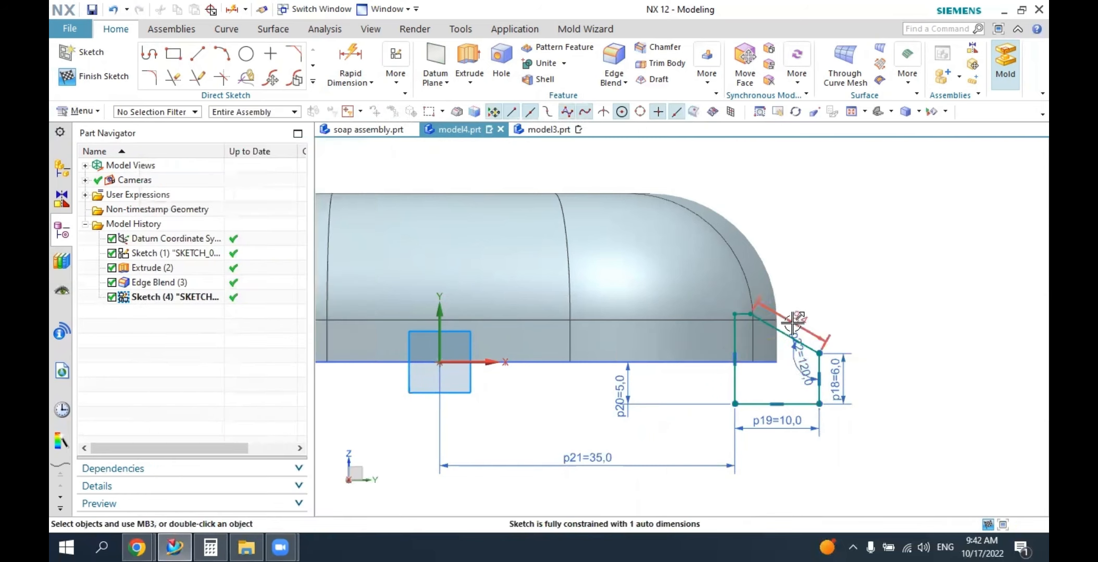
double_click(792, 322)
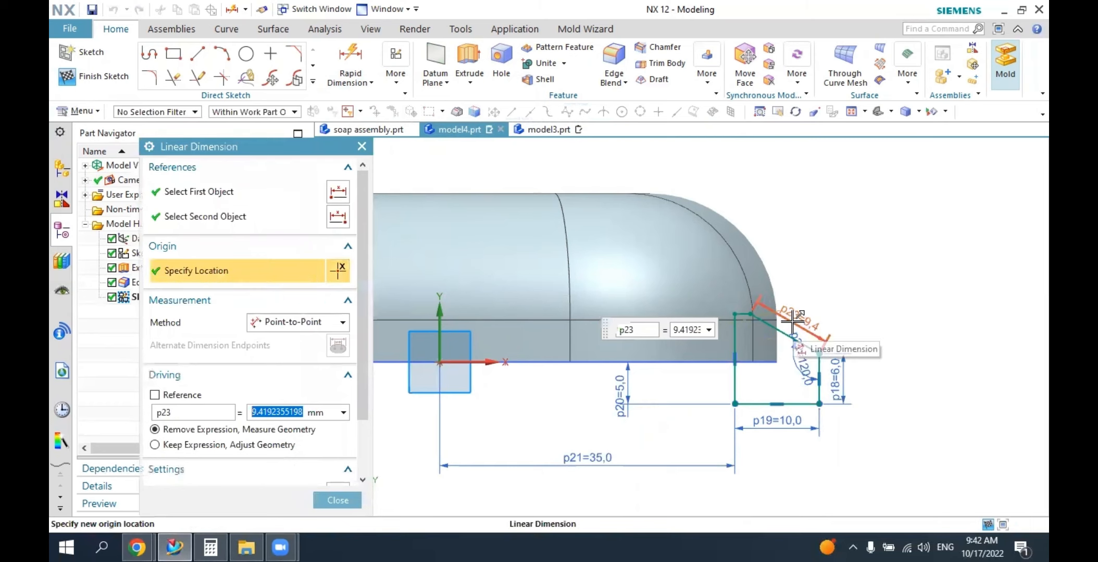
type("9")
key("Return")
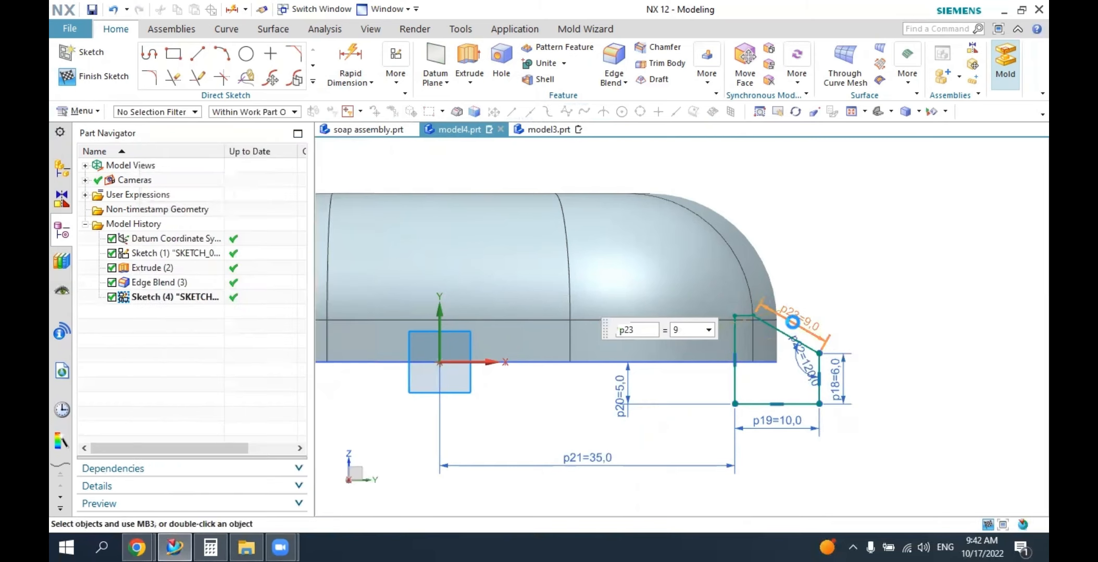
Set up an extrusion of the five-sided profile with a symmetric limit of 20 mm about the sketch plane.
middle_click_drag(835, 299, 852, 189)
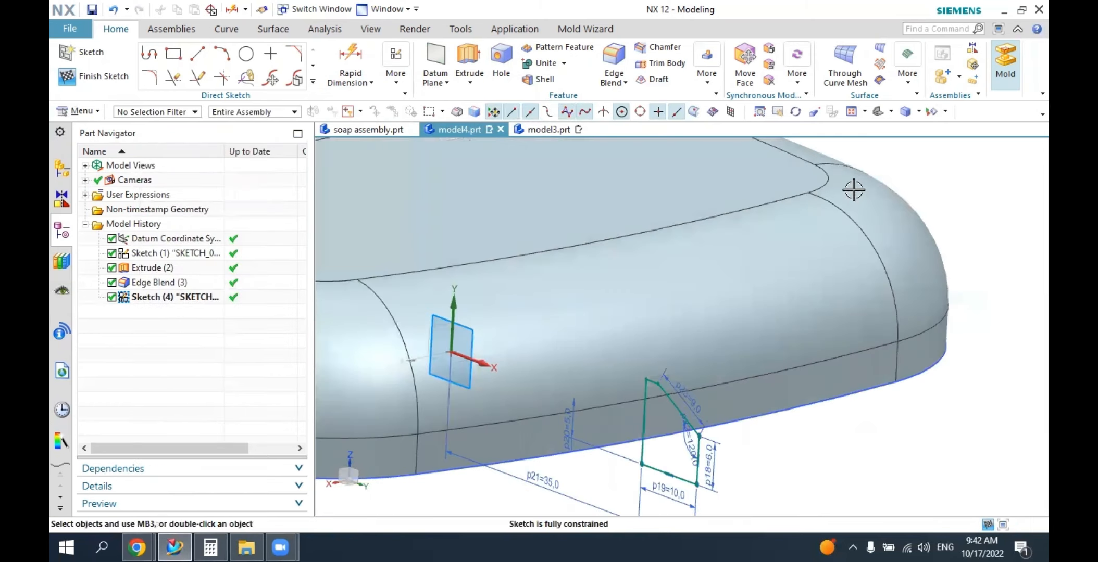
left_click(877, 111)
middle_click_drag(910, 277, 852, 331)
mouse_move(870, 403)
middle_mouse_down()
mouse_move(836, 400)
mouse_move(868, 404)
mouse_move(871, 390)
mouse_move(820, 357)
middle_mouse_up()
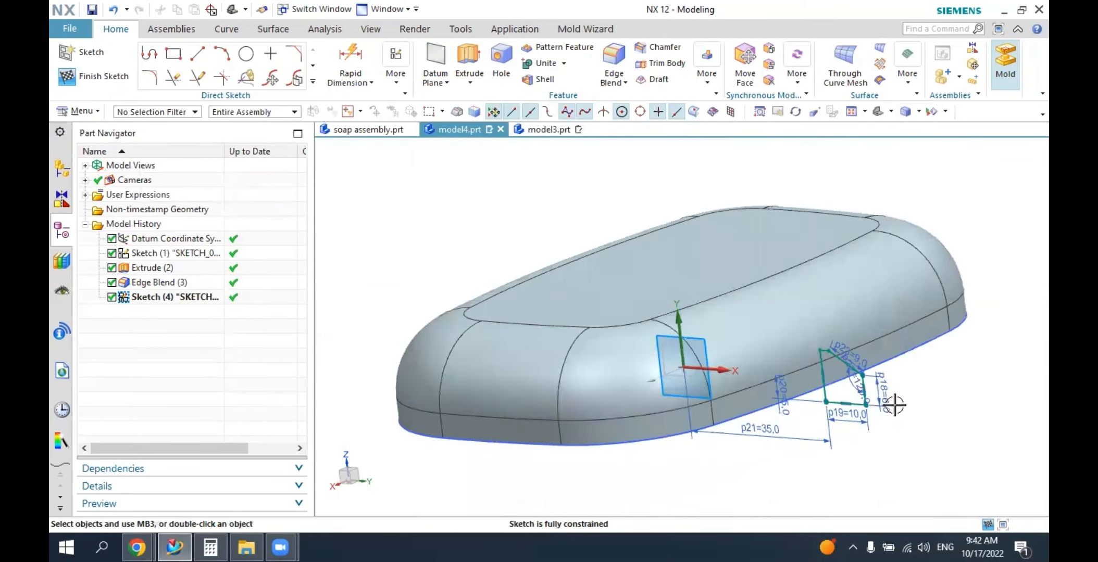
middle_click_drag(895, 405, 769, 311)
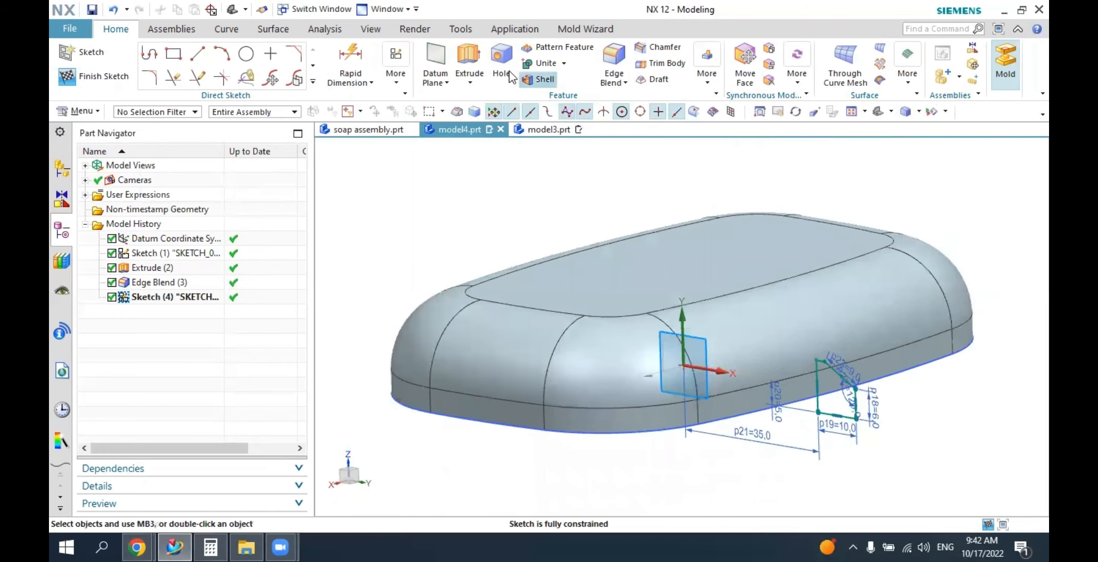
left_click(466, 58)
left_click(840, 390)
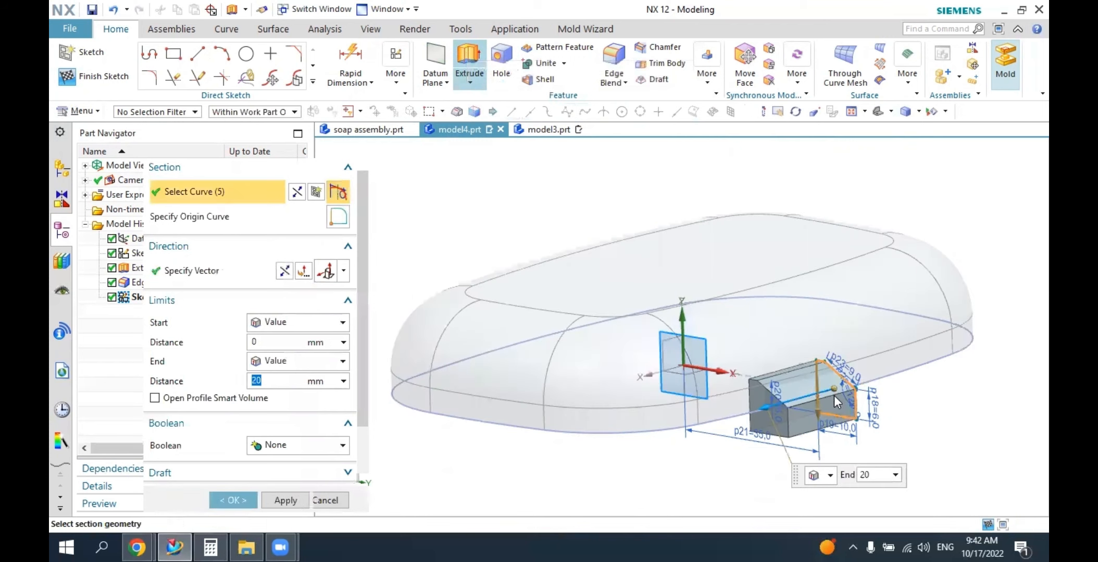
mouse_move(841, 390)
middle_mouse_down()
mouse_move(809, 394)
mouse_move(835, 402)
middle_mouse_up()
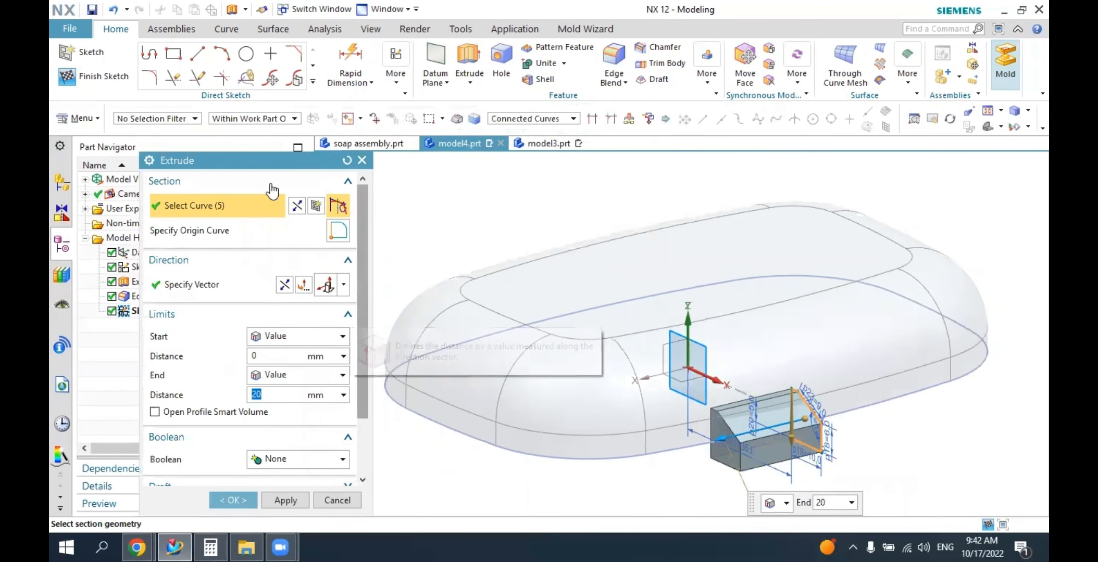
left_click_drag(266, 149, 283, 75)
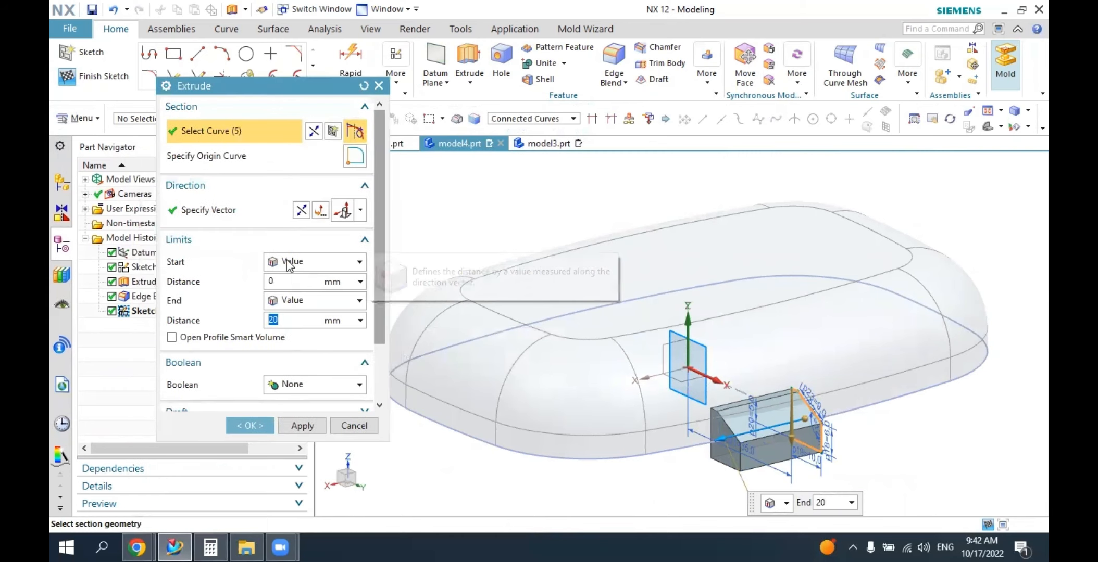
left_click(287, 261)
left_click(300, 291)
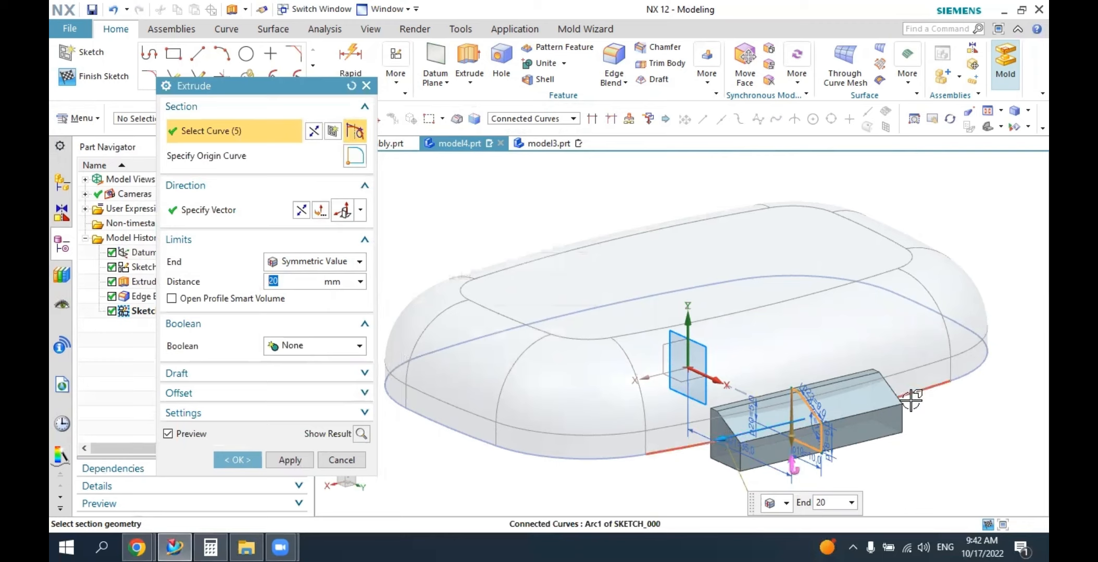
middle_click_drag(885, 440, 865, 425)
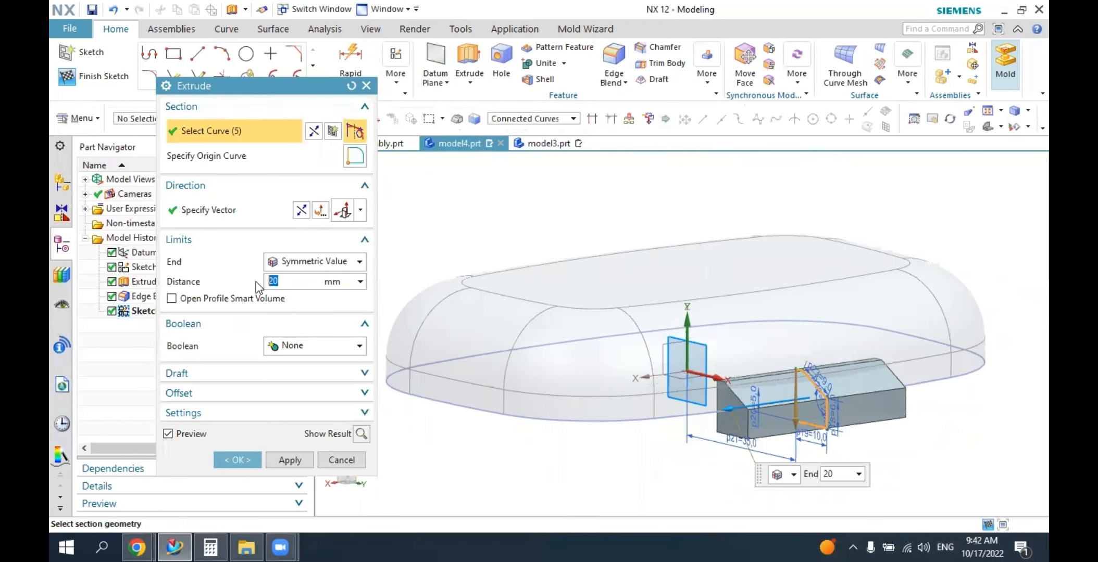
Unite the extruded tab with the cover body and complete the extrusion.
left_click(292, 353)
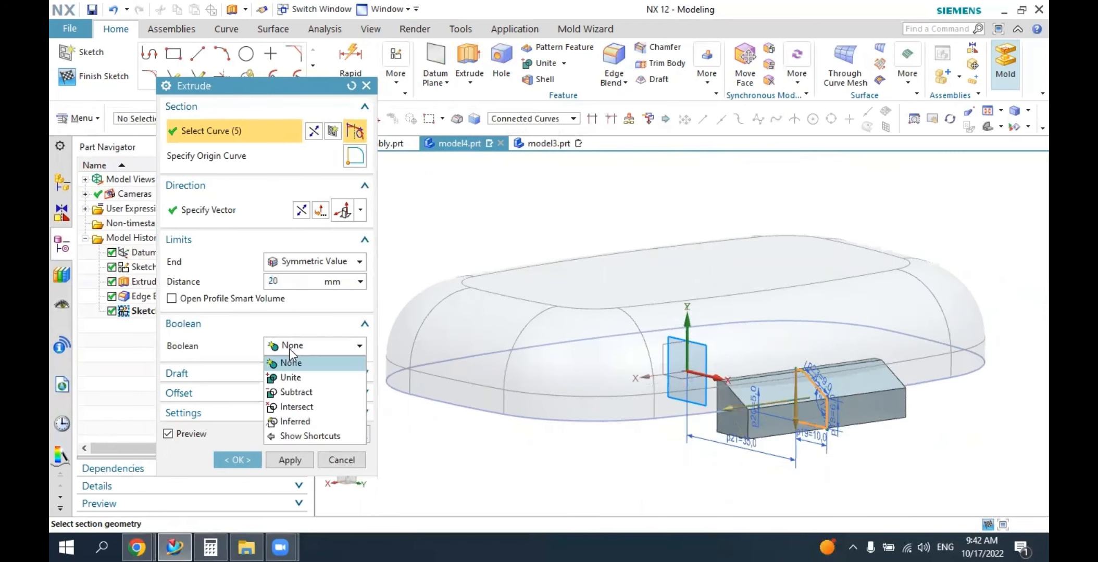
left_click(289, 377)
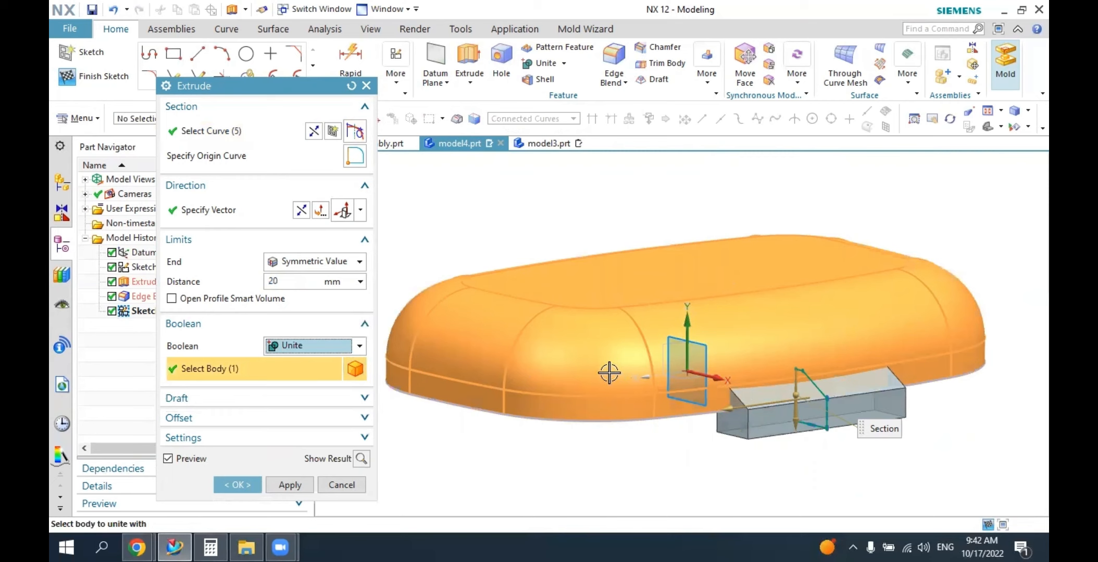
left_click(238, 487)
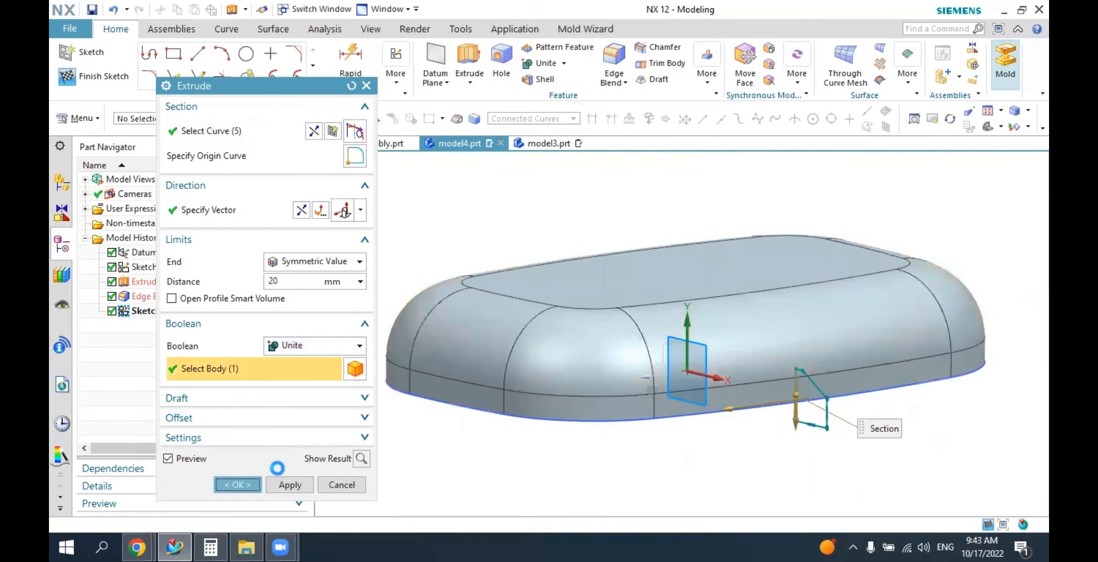
Reopen the hinge tab's profile sketch for editing.
left_click(878, 110)
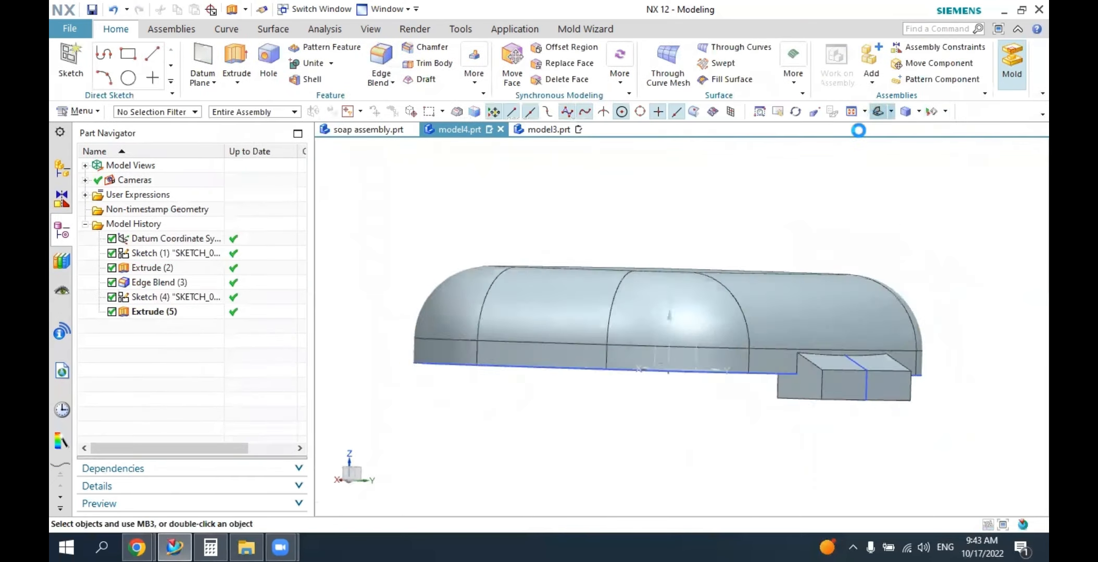
middle_click_drag(875, 252, 796, 260)
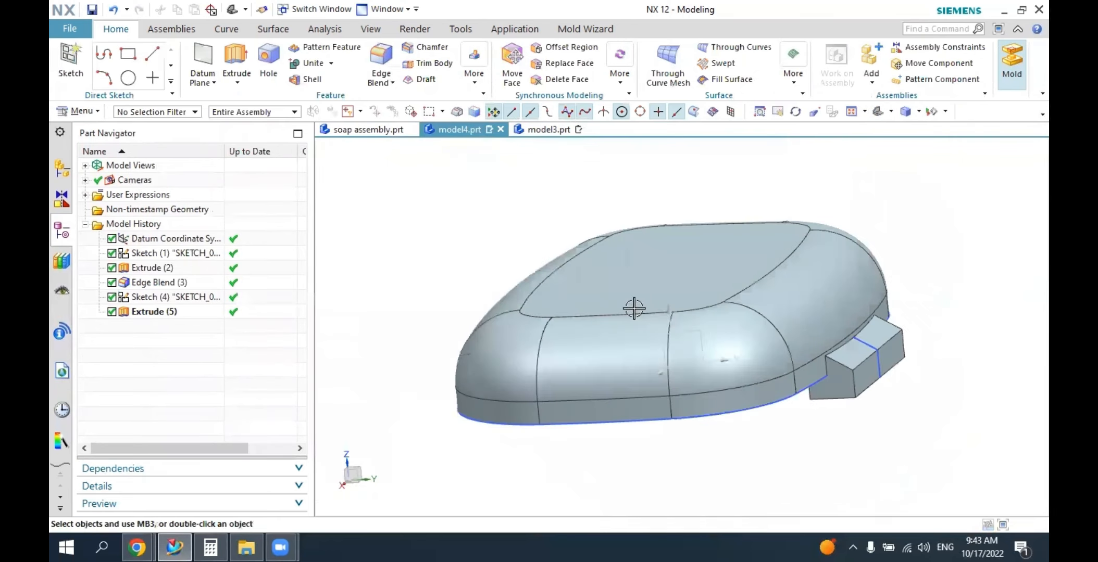
double_click(203, 297)
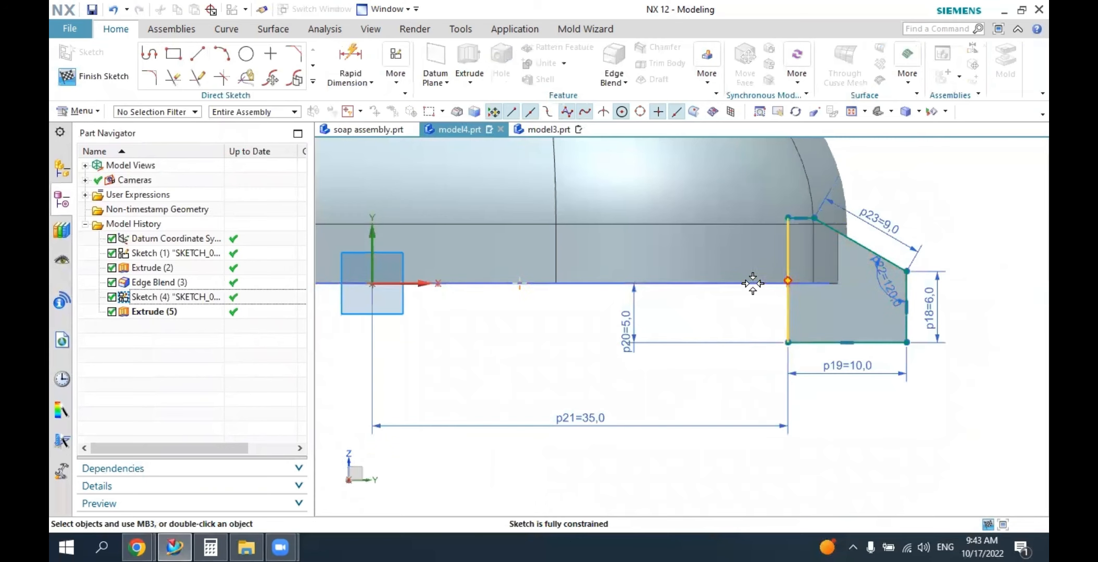
Try to constrain the profile's lower inner corner to horizontal alignment with the cover's base line.
left_click(402, 85)
left_click(507, 131)
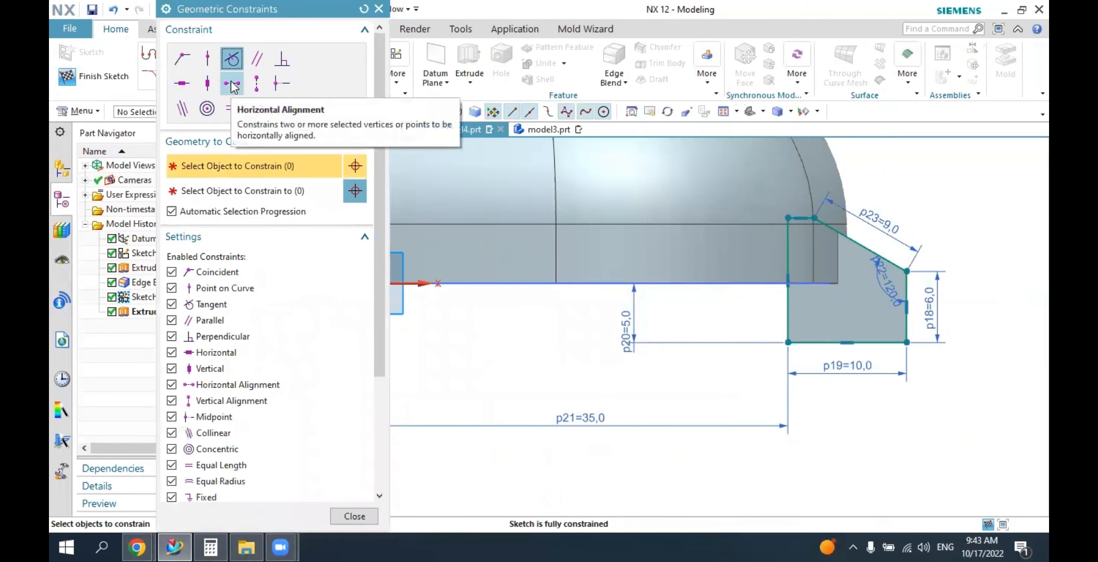
left_click(232, 83)
left_click(788, 341)
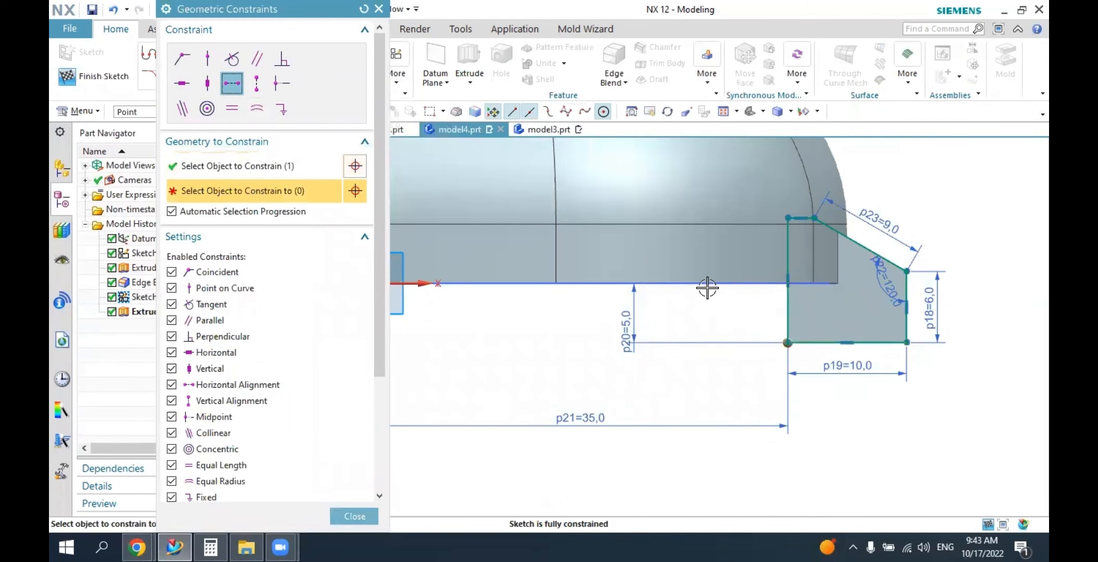
left_click(715, 283)
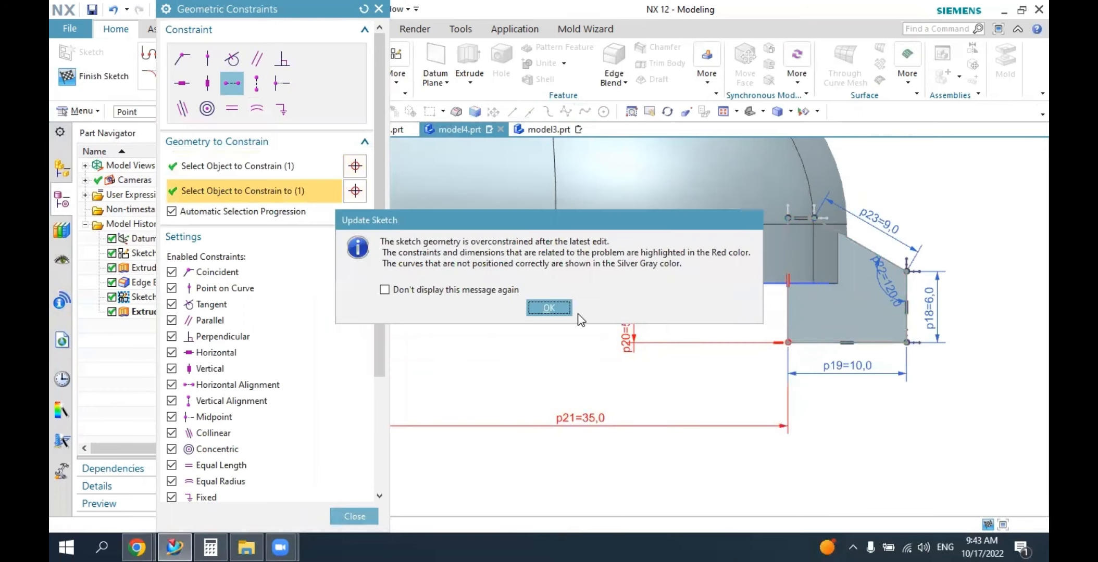
left_click(553, 308)
key("Escape")
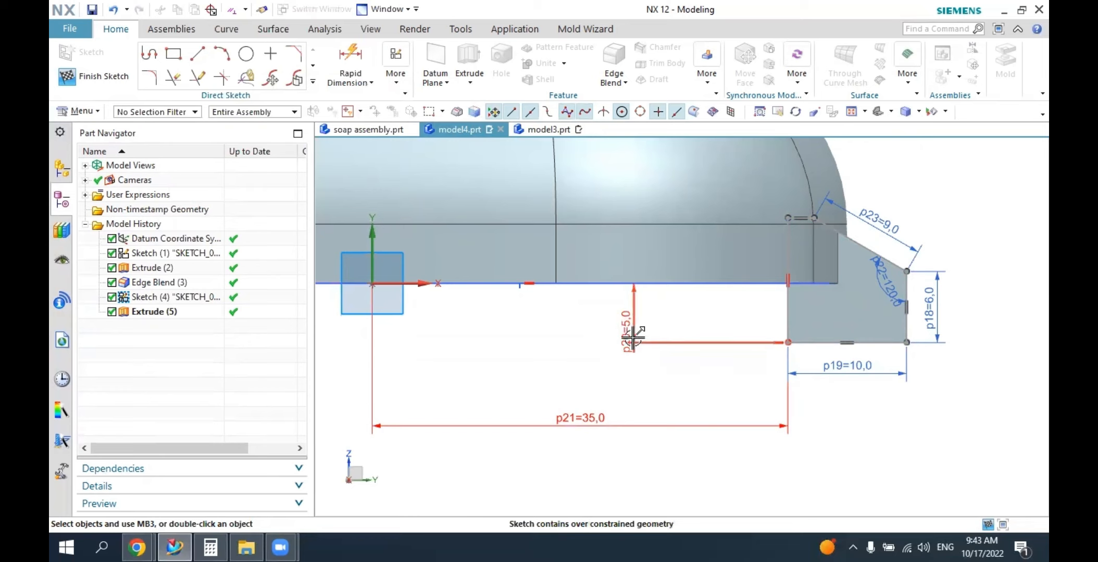
Try a 0 mm distance between the cover's base and the profile's bottom edge, and undo it together with the alignment constraint.
double_click(629, 337)
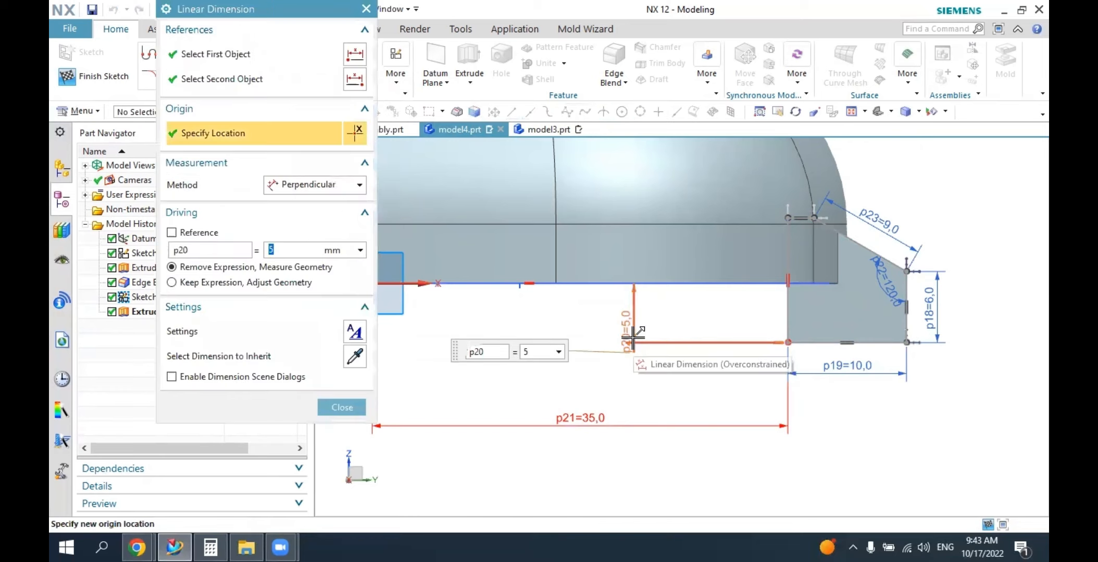
type("0")
key("Return")
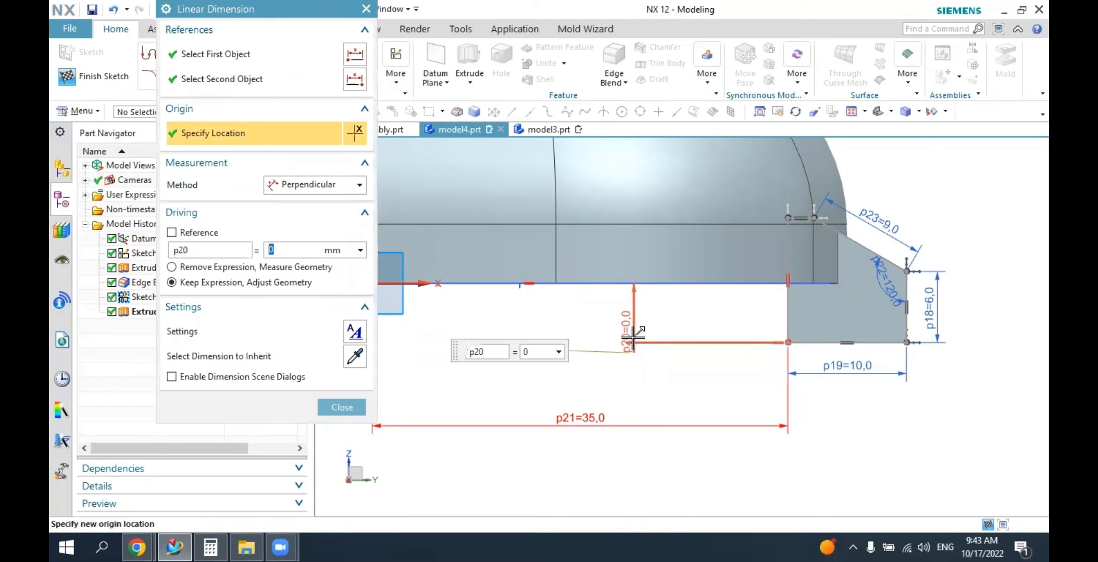
key("Escape")
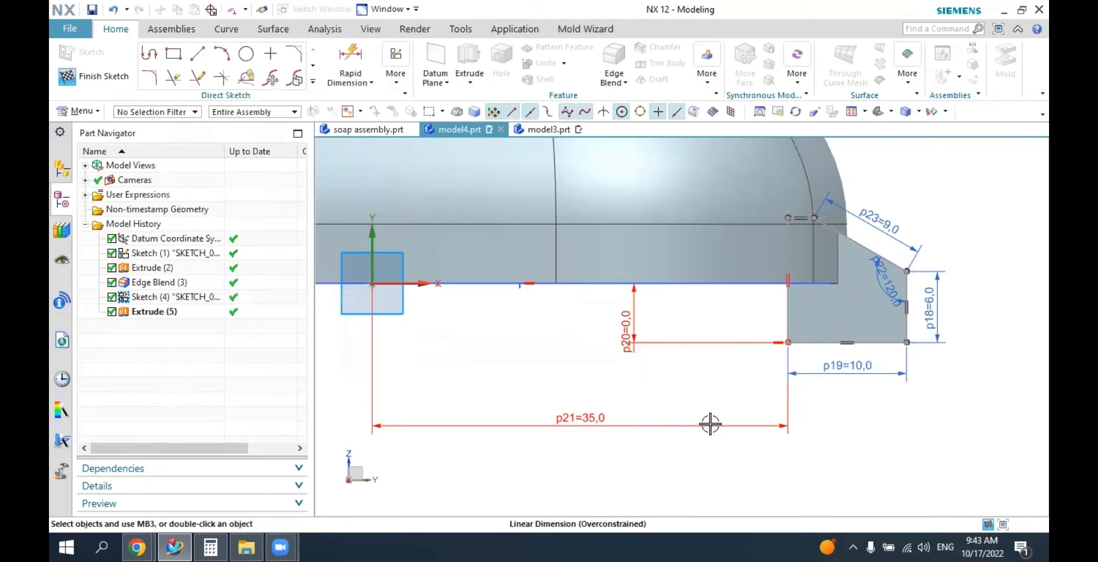
key("ctrl+z")
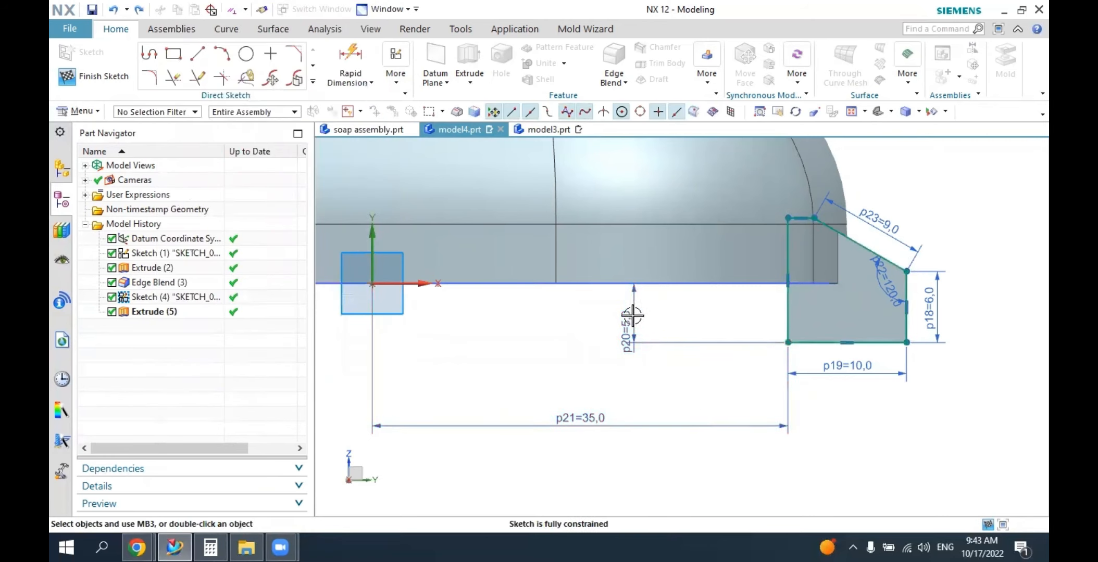
Set the distance between the cover's base and the profile's bottom edge to 0 mm and finish the sketch.
double_click(632, 315)
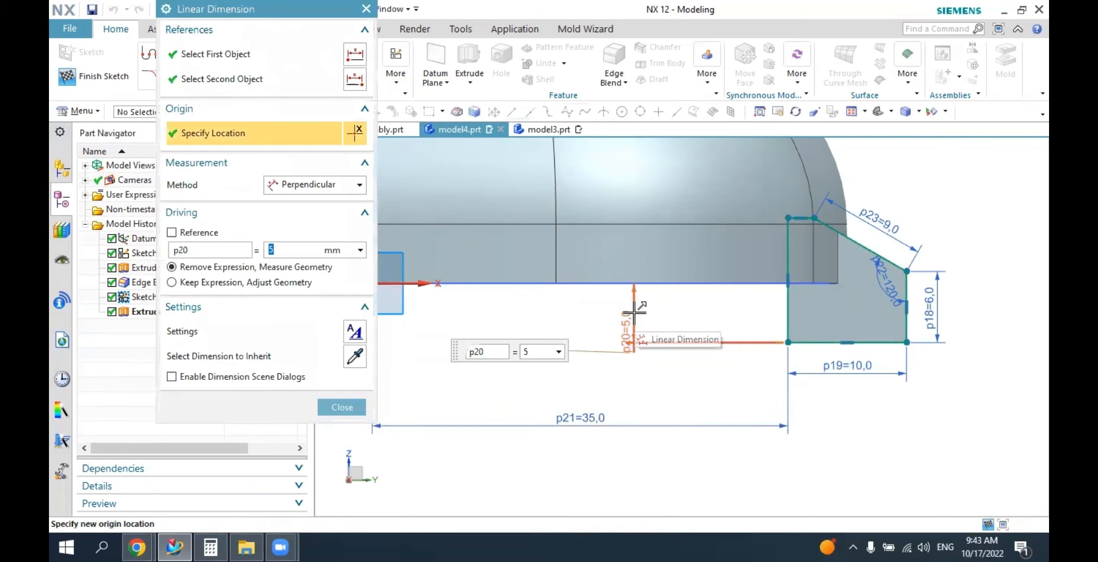
type("0")
key("Return")
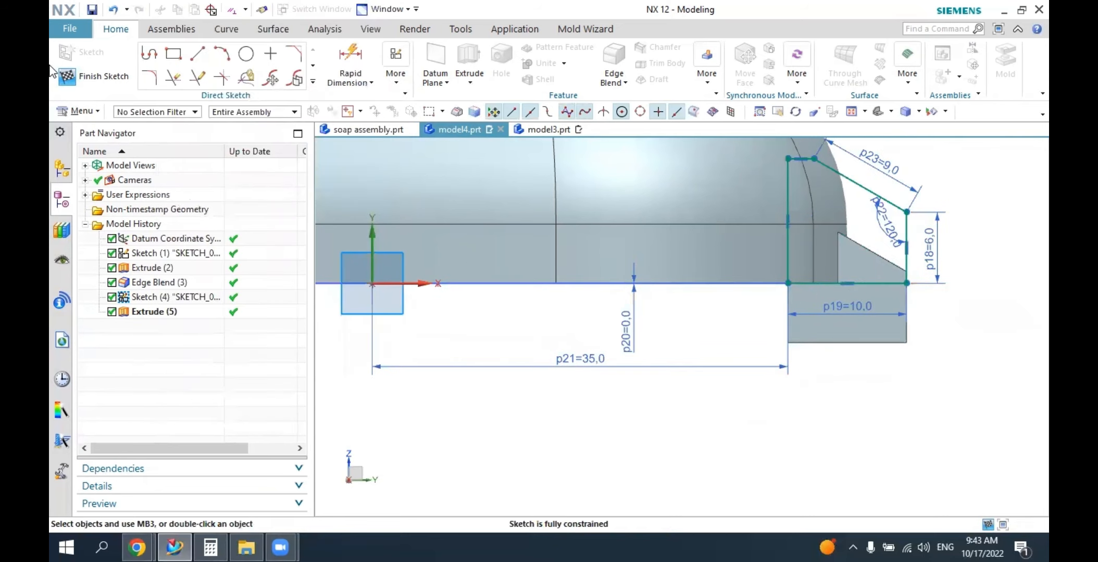
left_click(92, 77)
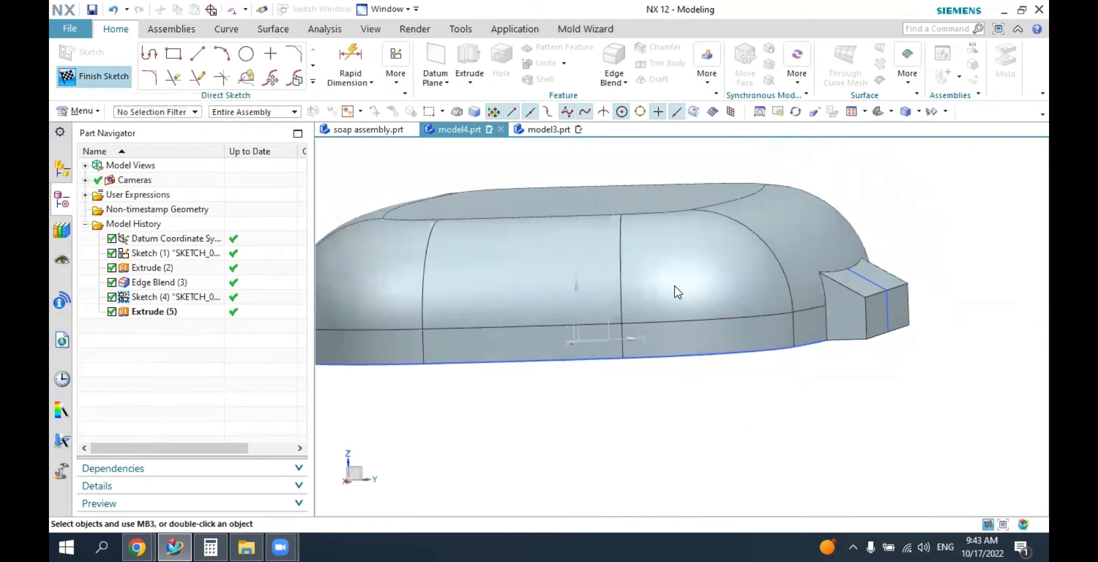
Shell the cover and hinge tab with a 1 mm wall thickness, removing the flat underside face.
mouse_move(851, 373)
middle_mouse_down()
mouse_move(856, 350)
mouse_move(832, 350)
mouse_move(854, 374)
mouse_move(856, 354)
mouse_move(852, 363)
mouse_move(838, 348)
mouse_move(833, 262)
mouse_move(843, 266)
middle_mouse_up()
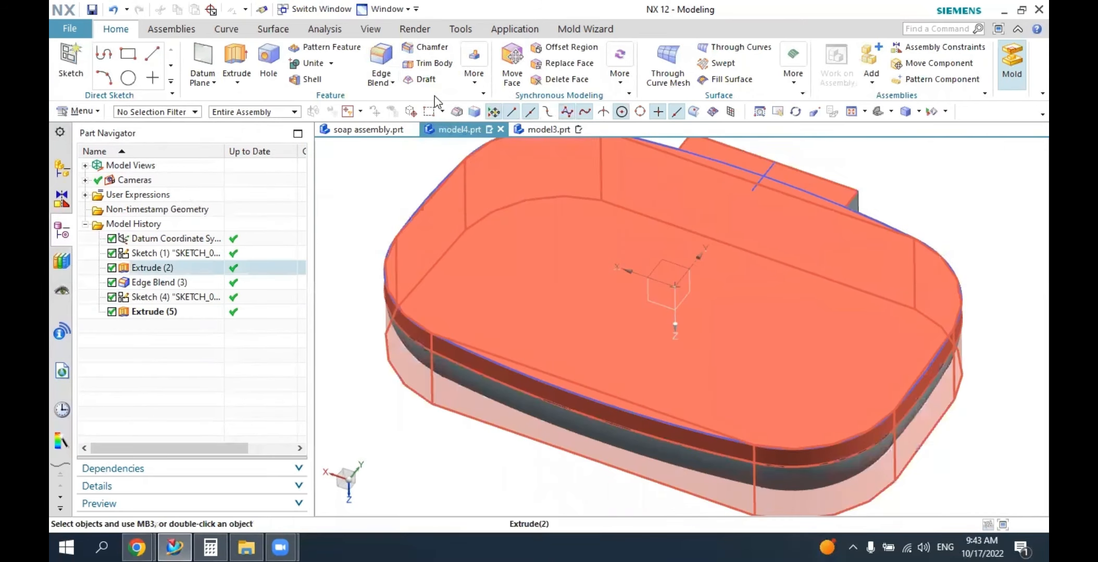
left_click(311, 79)
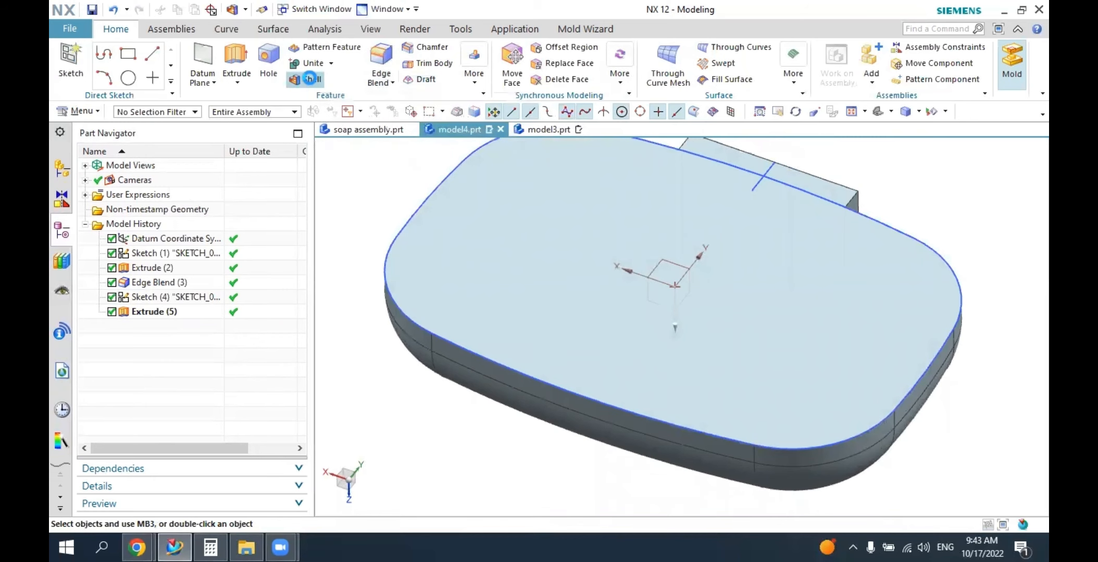
left_click(518, 219)
mouse_move(630, 223)
middle_mouse_down()
mouse_move(630, 206)
mouse_move(622, 226)
middle_mouse_up()
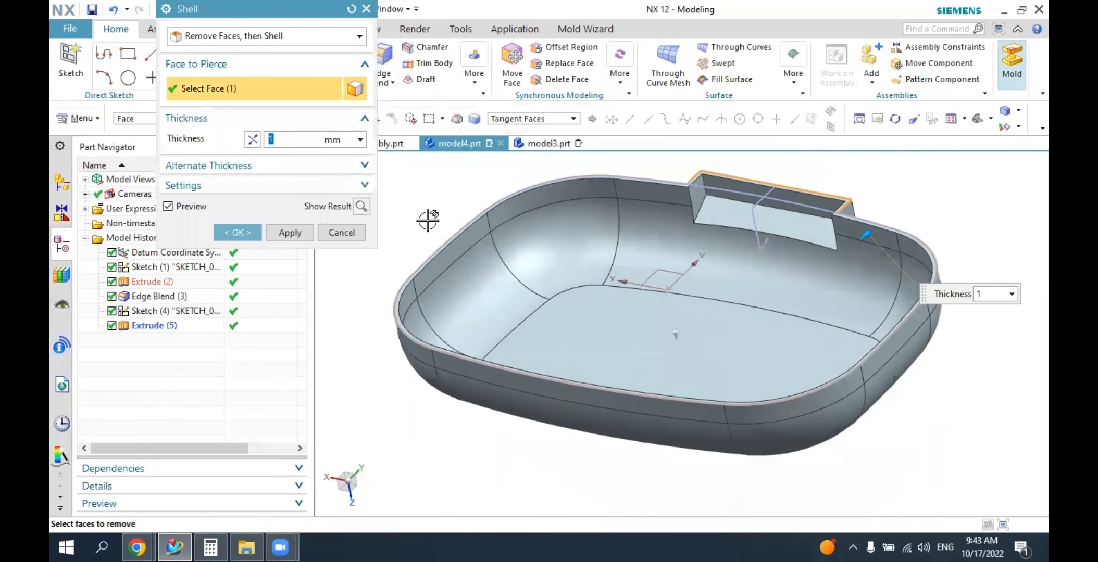
left_click(253, 235)
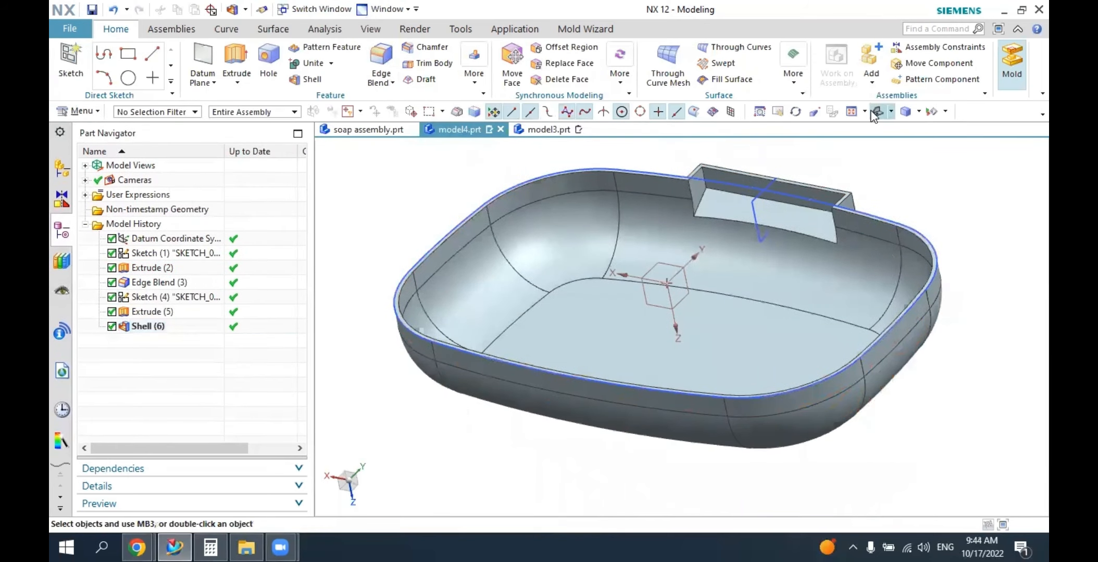
left_click(877, 112)
middle_click_drag(843, 255, 583, 154)
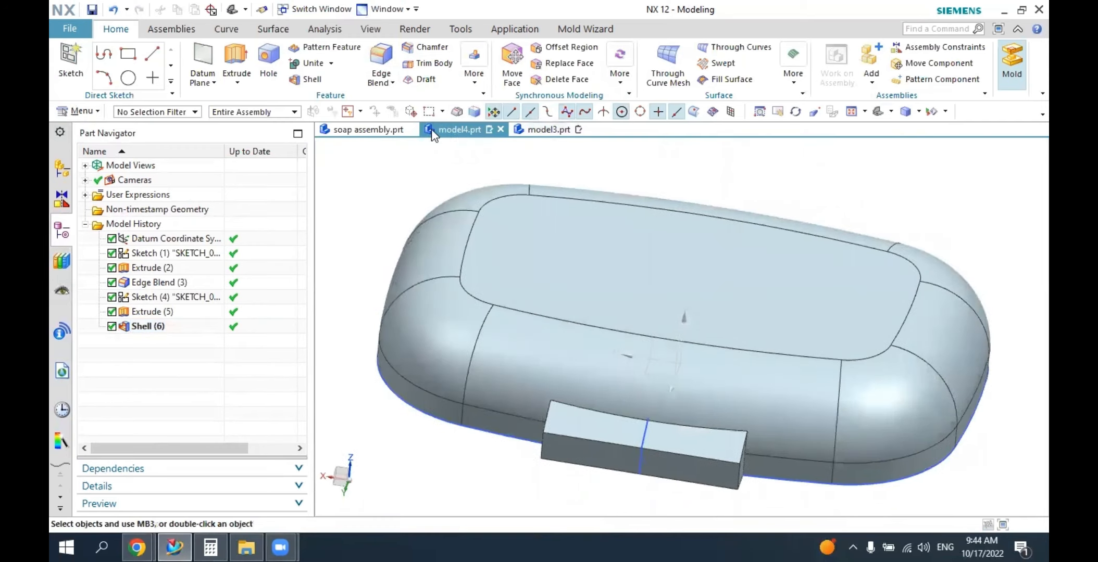
Examine the oval recess and the COVER lettering on the lid in soap assembly.prt.
left_click(367, 129)
left_click(877, 113)
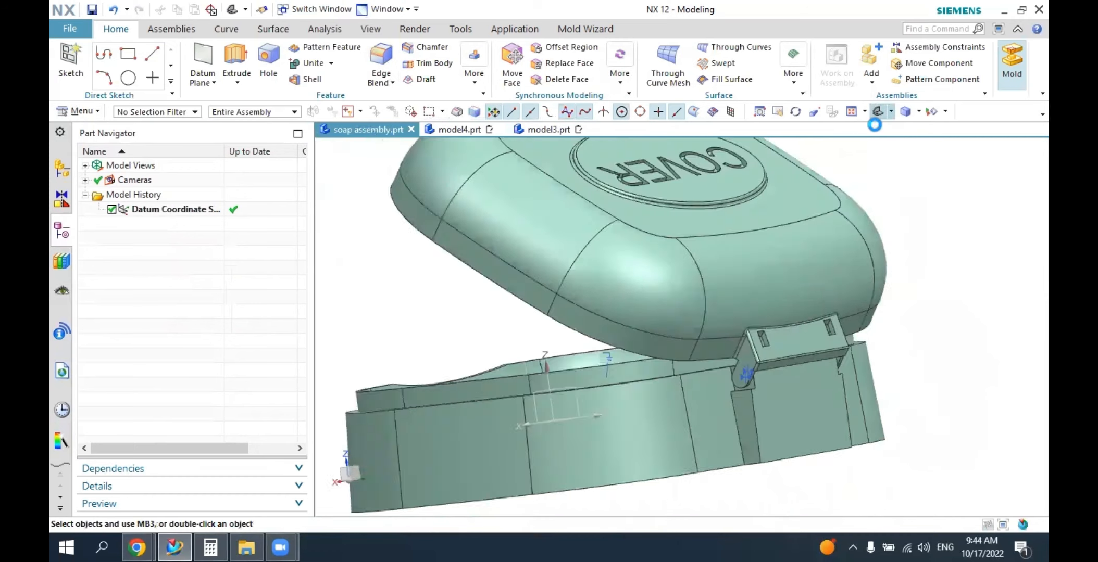
middle_click_drag(787, 225, 691, 203)
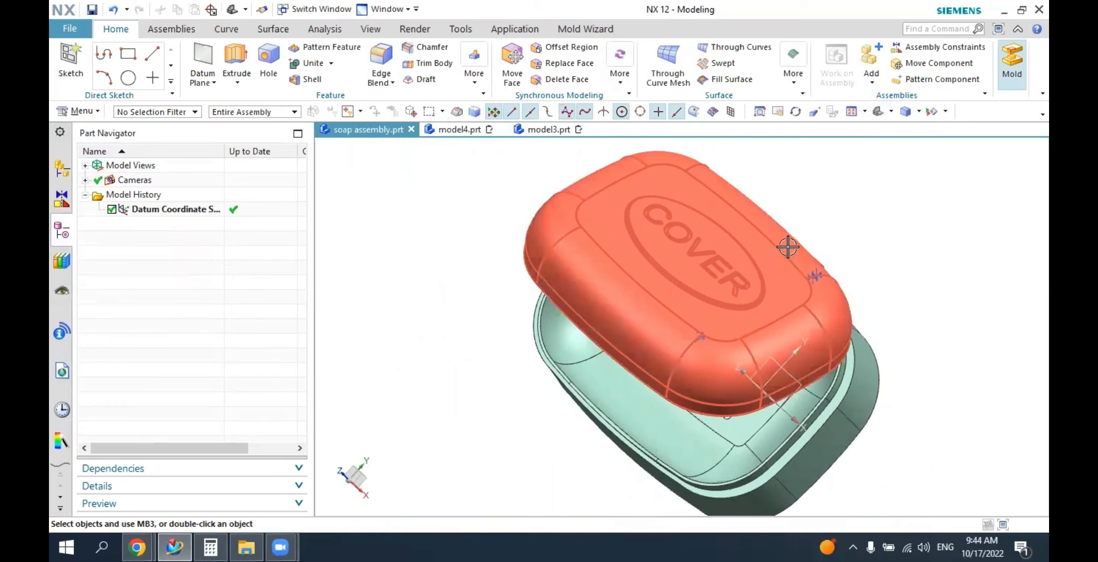
middle_click_drag(787, 247, 601, 171)
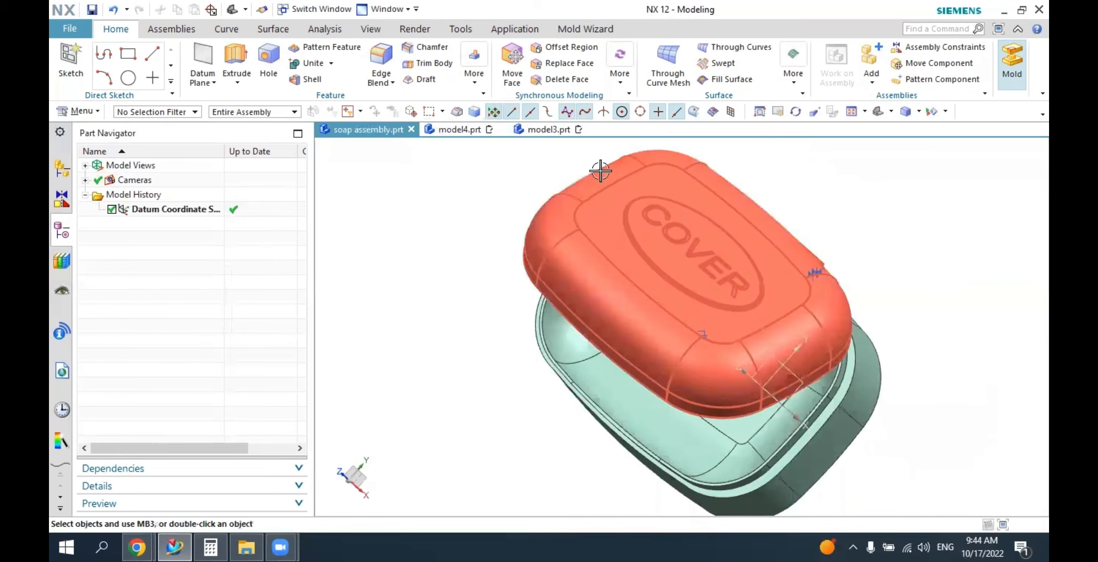
Return to model4.prt and start a sketch on the cover's flat top face, viewed from the top.
left_click(460, 129)
middle_click_drag(599, 288, 492, 287)
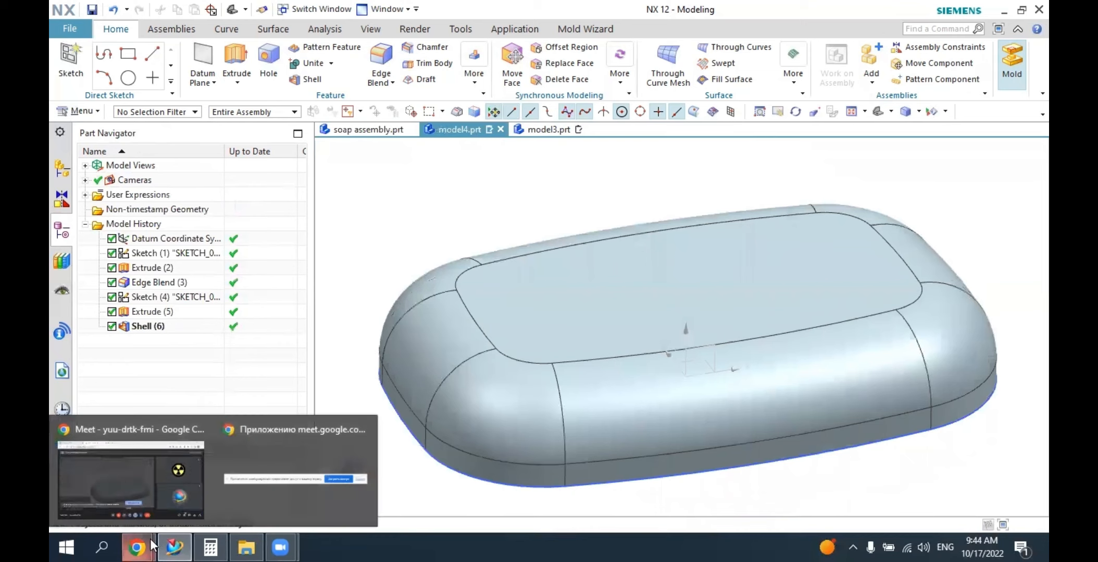
left_click(70, 61)
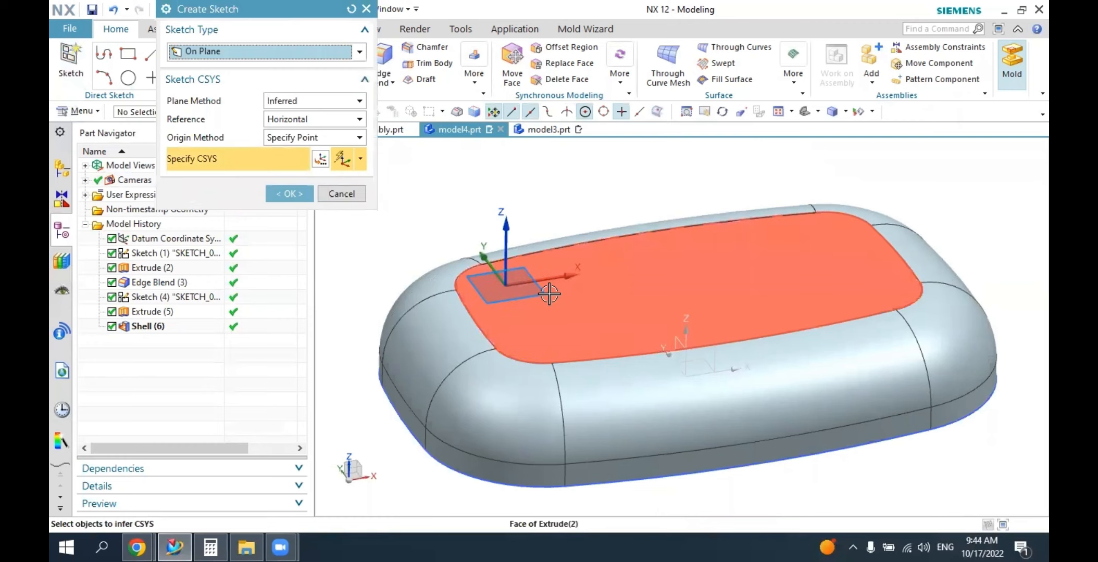
left_click(628, 310)
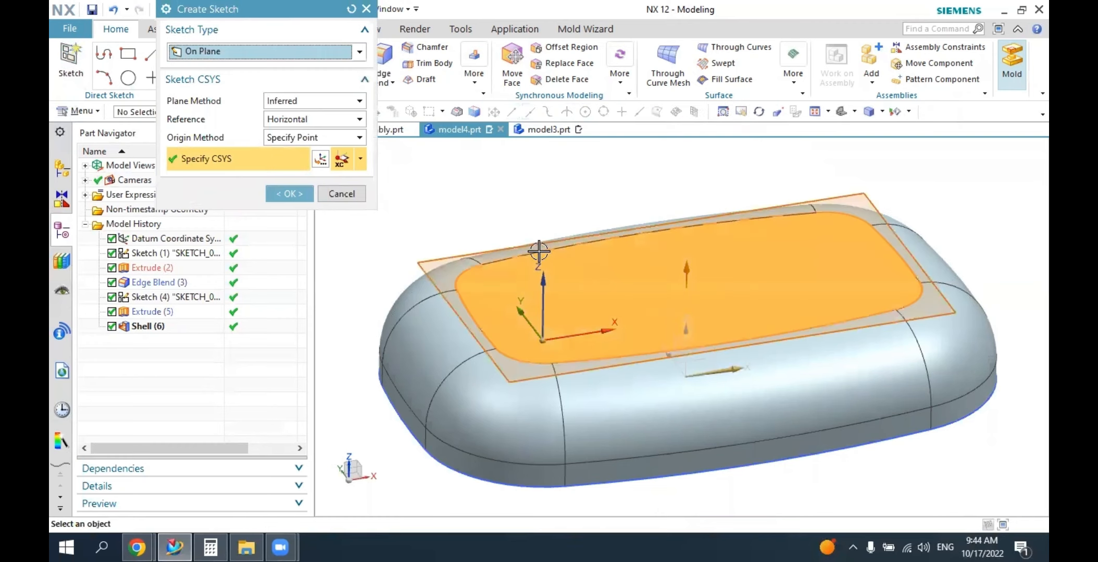
left_click(284, 197)
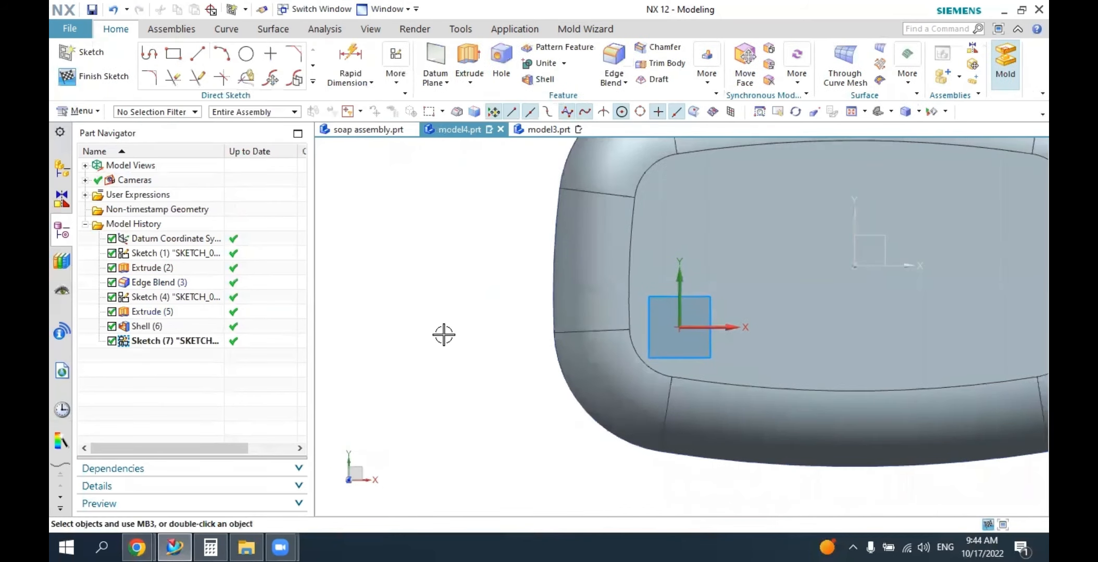
left_click(892, 111)
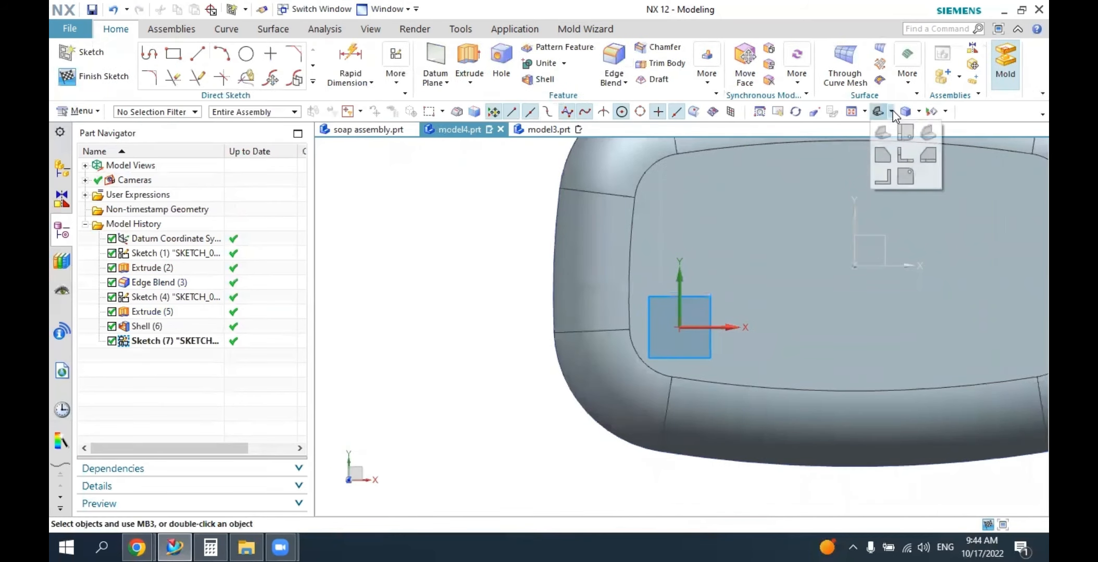
left_click(905, 134)
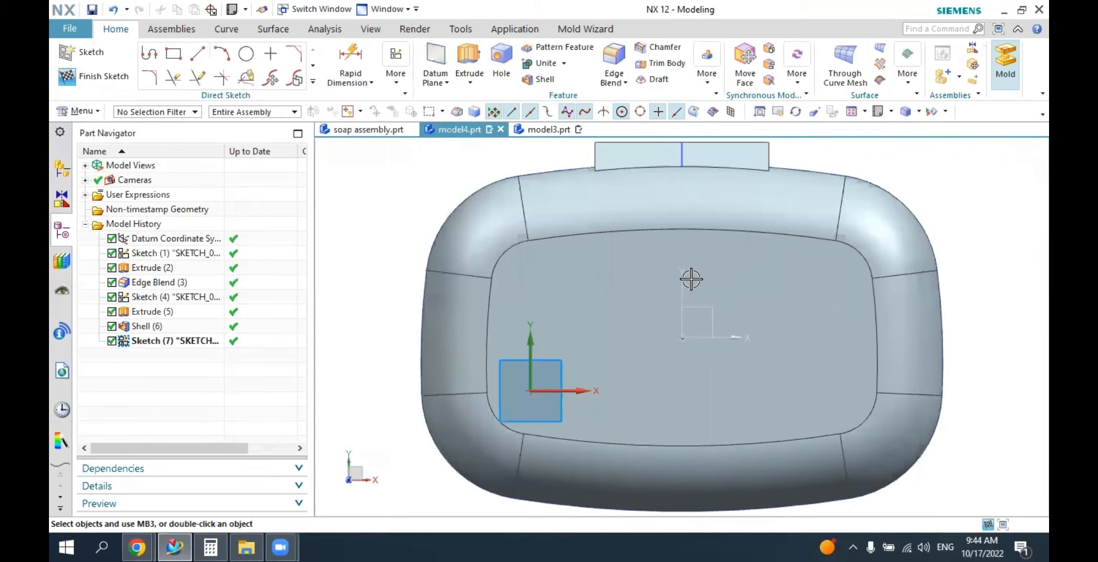
Place a closed ellipse centred on the datum origin with a 30 mm major radius and a 17 mm minor radius.
left_click(313, 82)
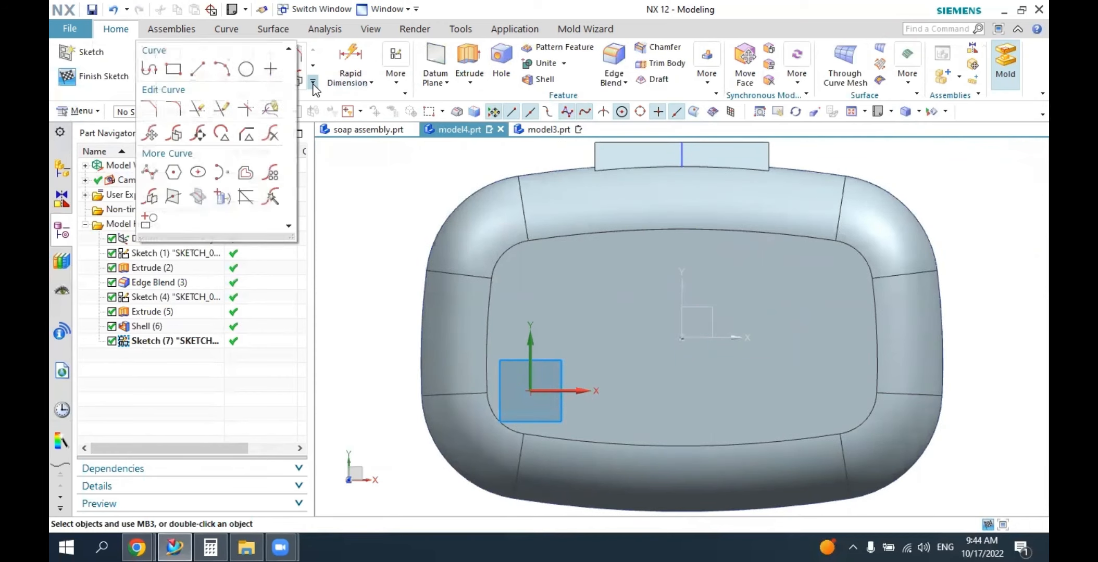
left_click(203, 173)
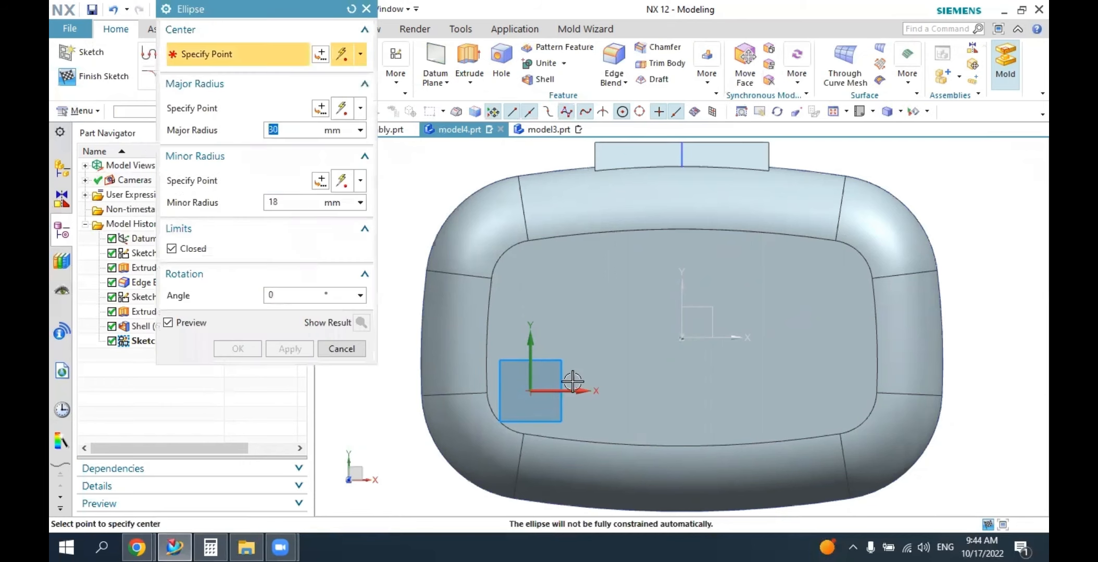
left_click(682, 338)
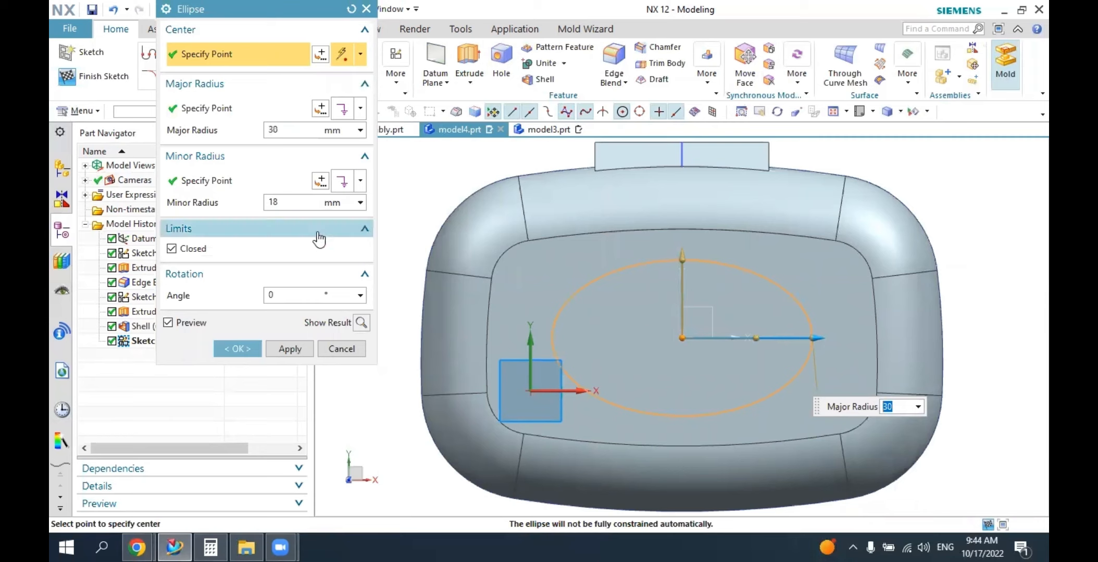
left_click(295, 203)
left_click(287, 129)
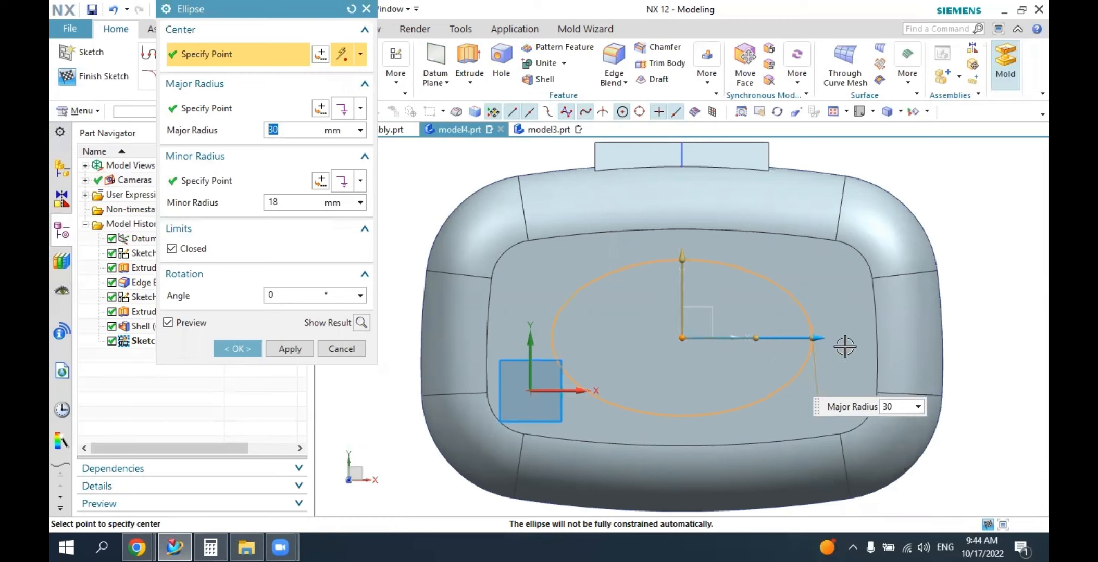
left_click(294, 202)
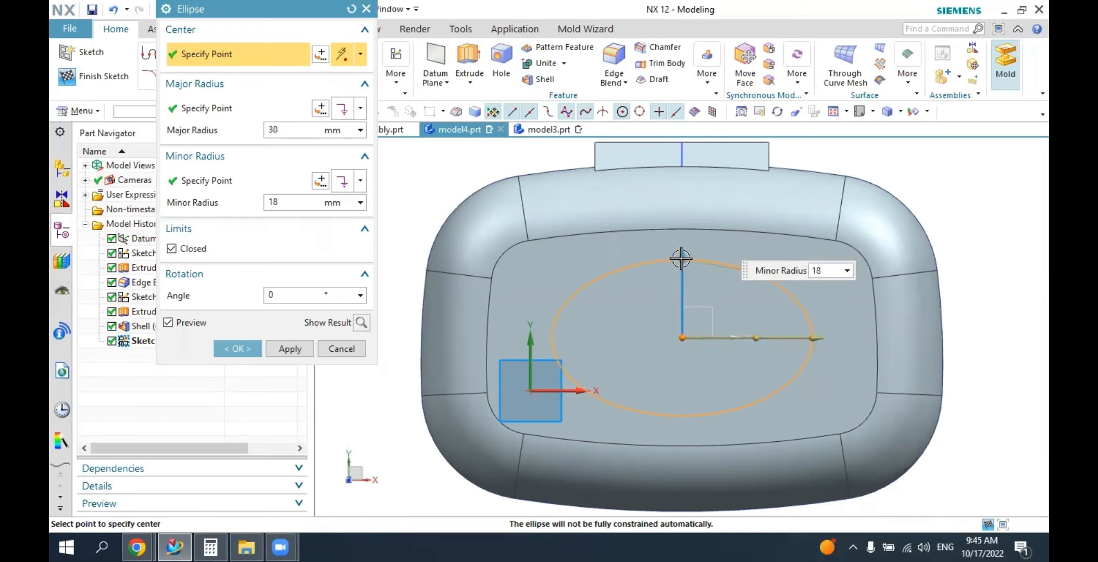
mouse_move(680, 258)
left_mouse_down()
mouse_move(682, 270)
mouse_move(683, 259)
left_mouse_up()
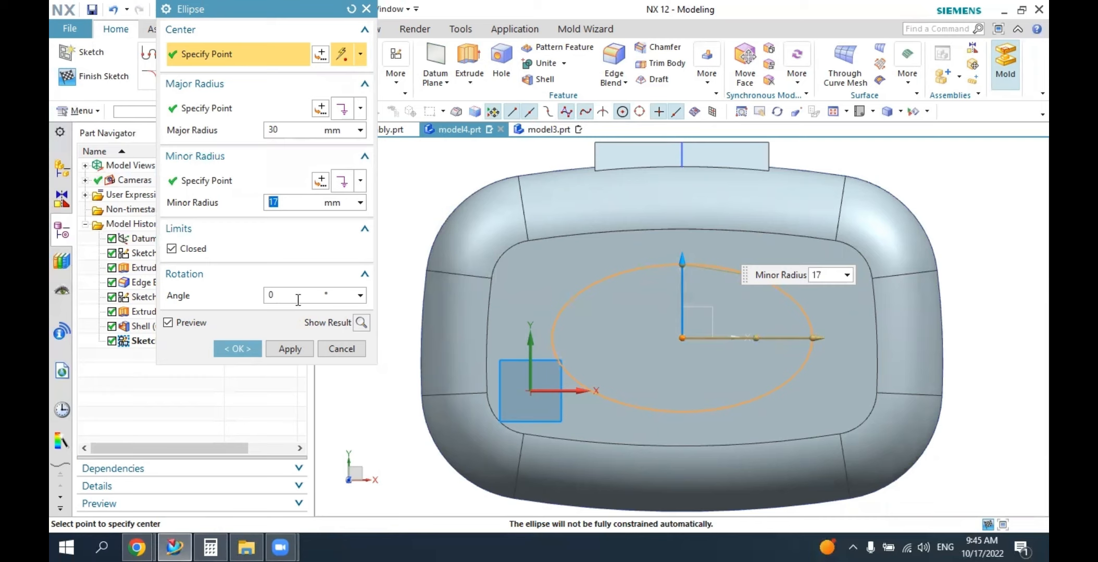
Try a 45° rotation on the ellipse, and set its rotation angle to 90°.
key("Tab")
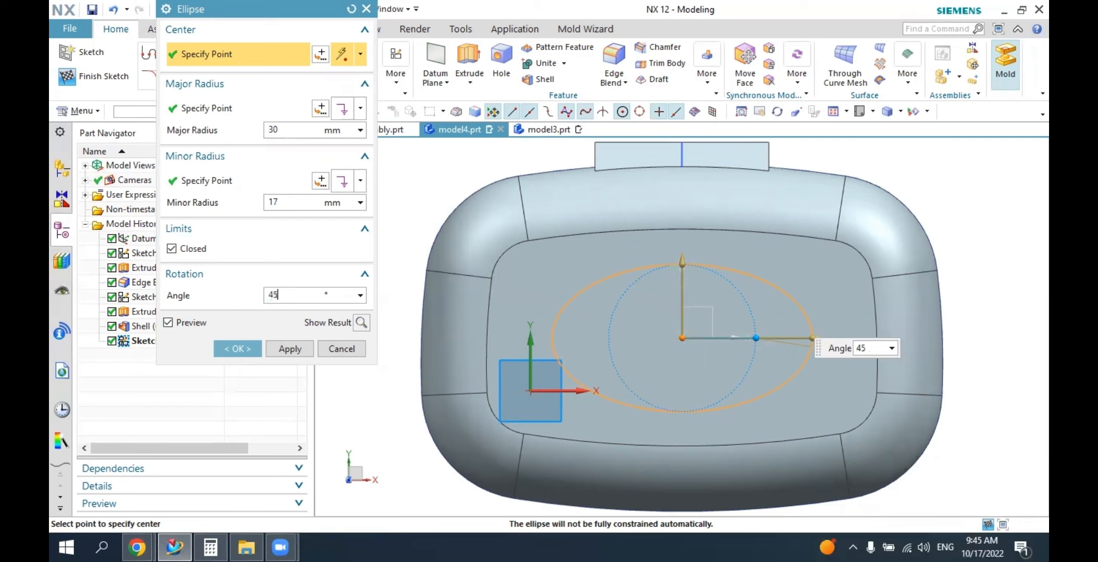
key("Return")
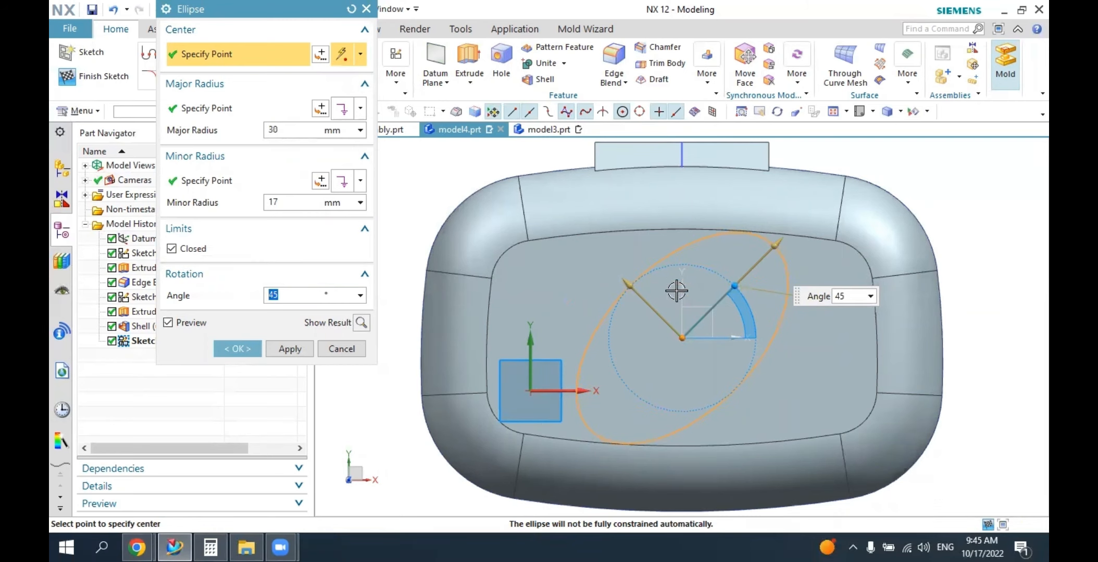
type("90")
key("Return")
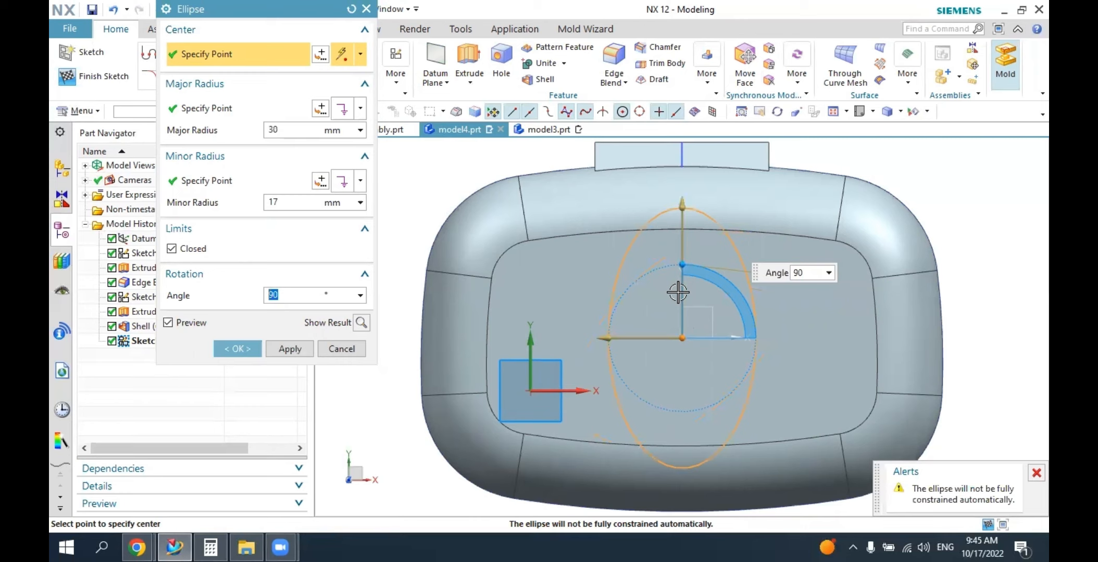
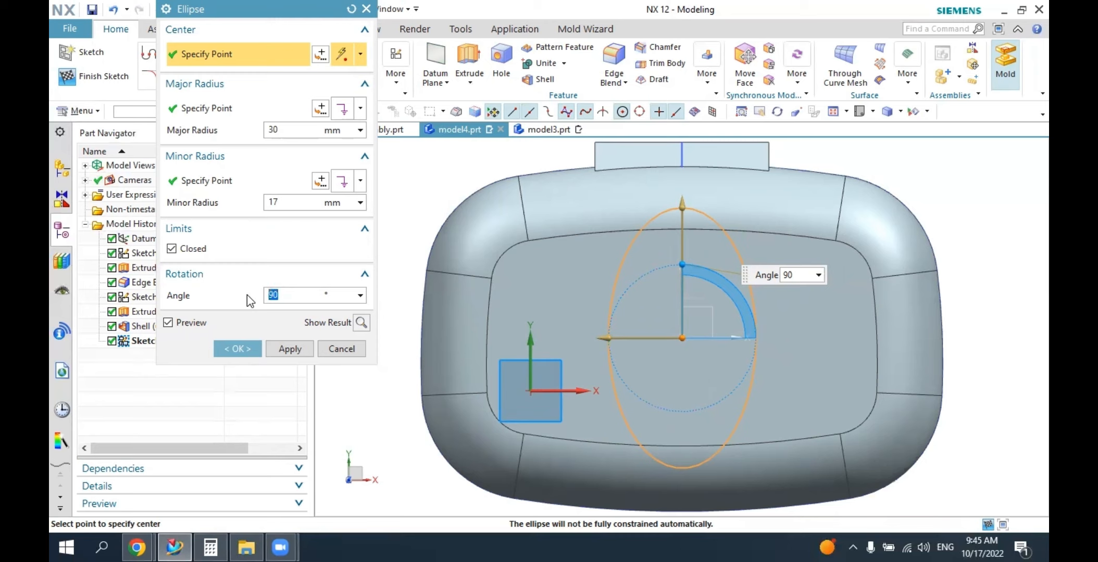
Set the ellipse's rotation angle to 0°, accept it and finish the sketch on the cover's top face.
key("Return")
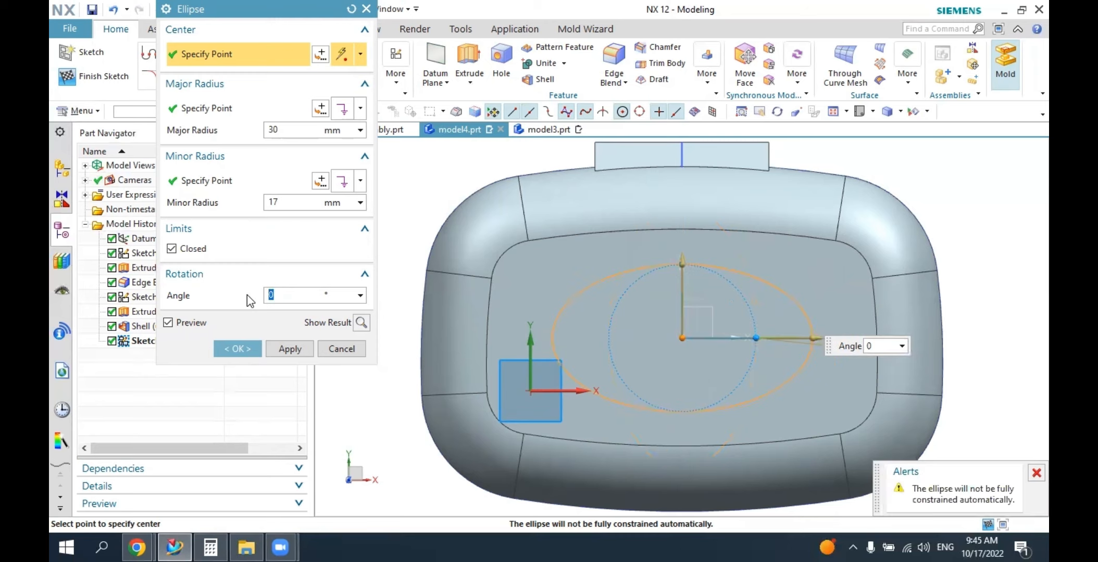
left_click(254, 342)
left_click(91, 77)
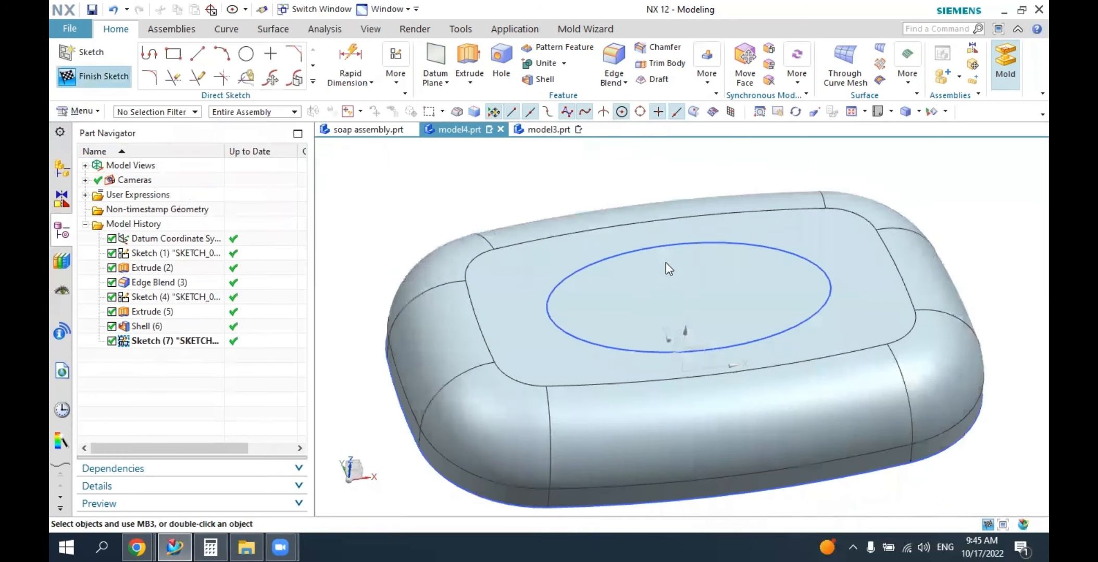
Extrude the ellipse upward from 0 to 3 mm and unite it with the cover body.
middle_click_drag(696, 265, 759, 284)
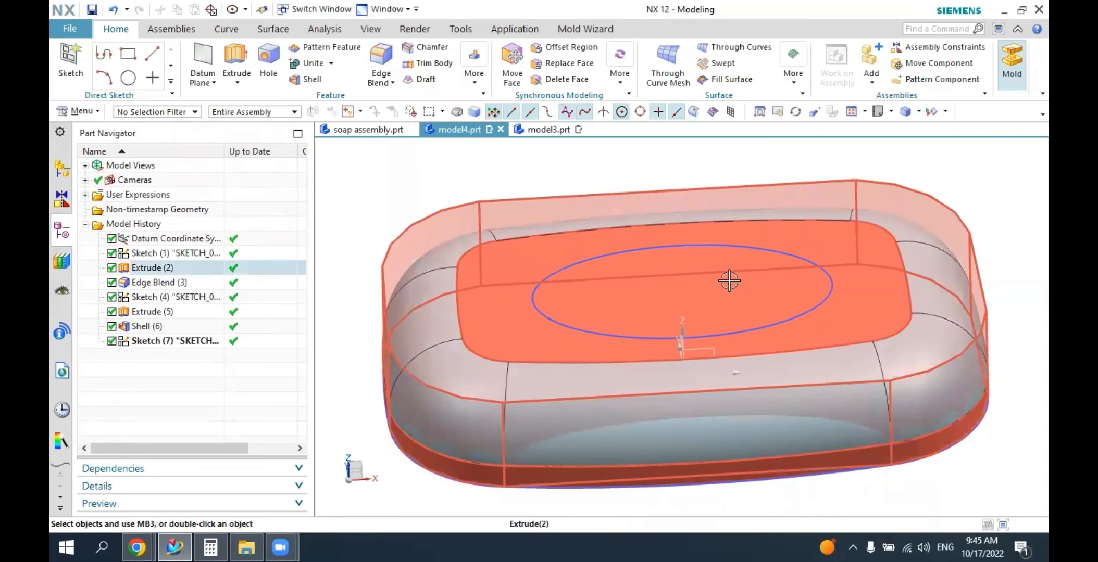
left_click(237, 54)
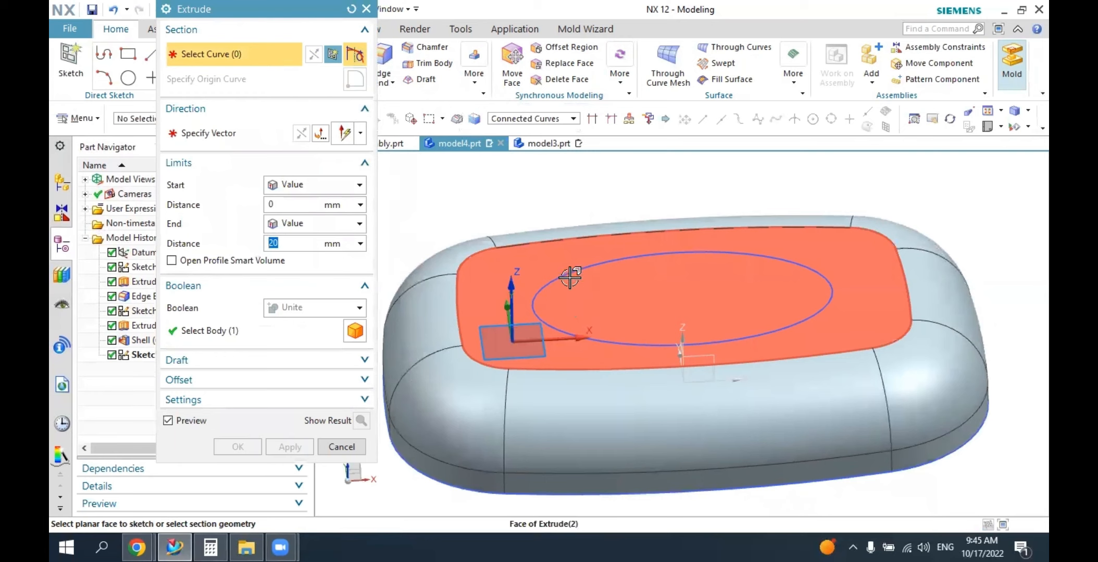
left_click(577, 269)
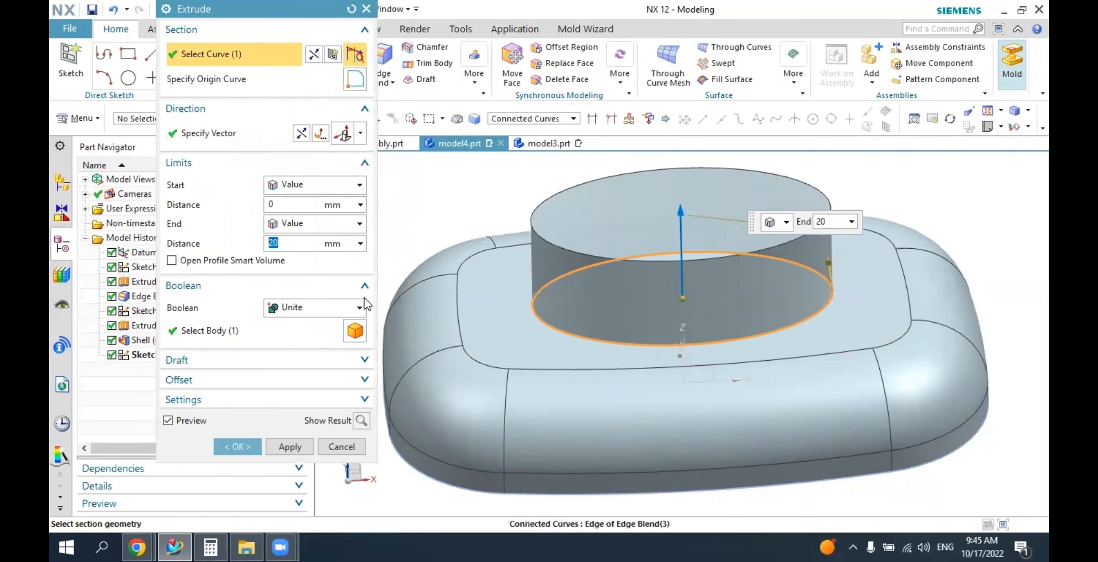
key("Return")
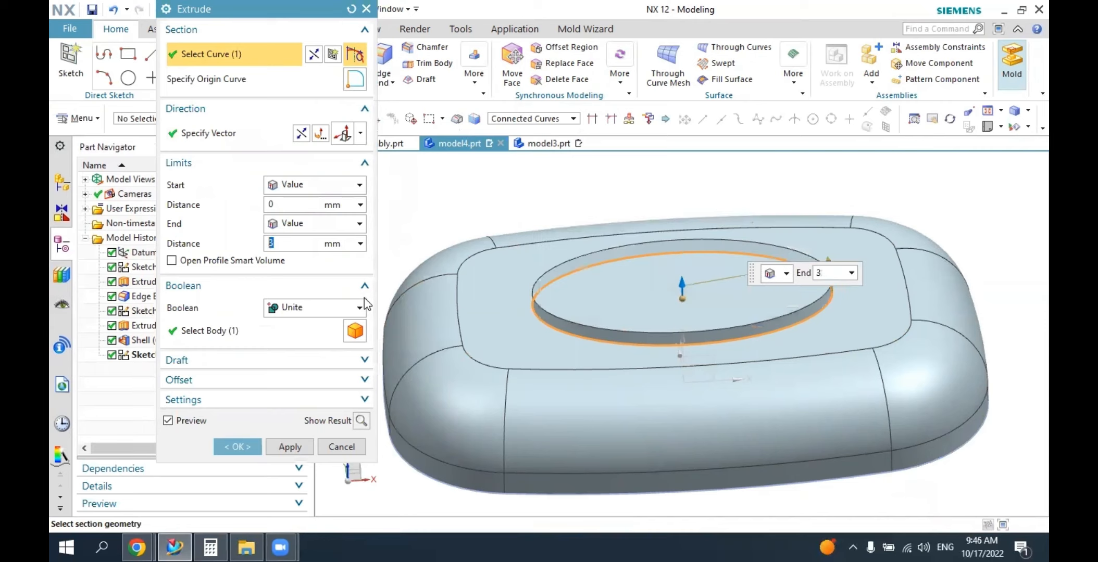
mouse_move(672, 312)
middle_mouse_down()
mouse_move(695, 294)
mouse_move(671, 306)
middle_mouse_up()
left_click(306, 312)
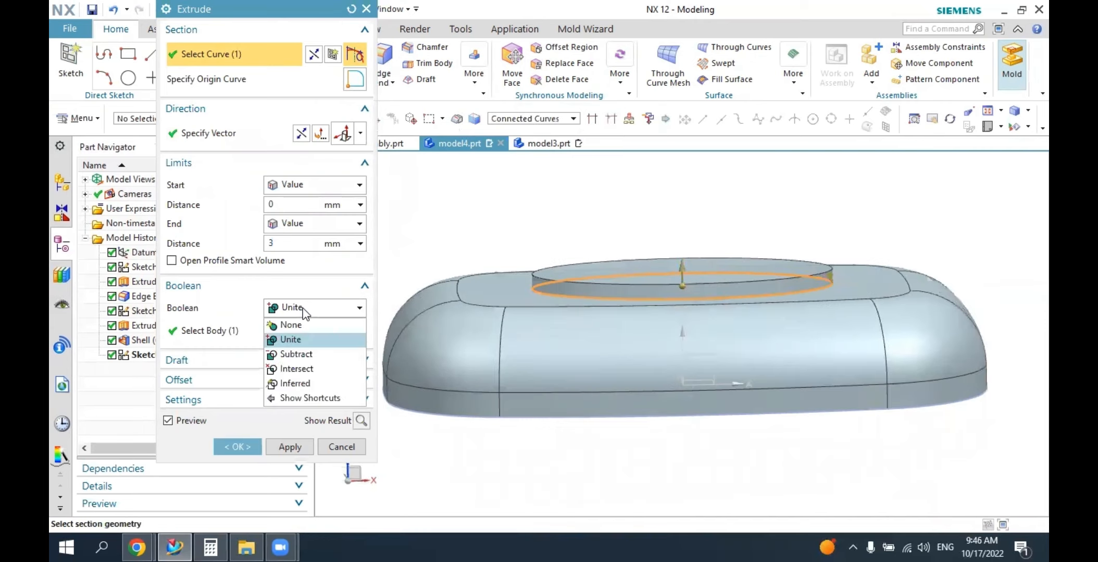
left_click(299, 341)
left_click(260, 333)
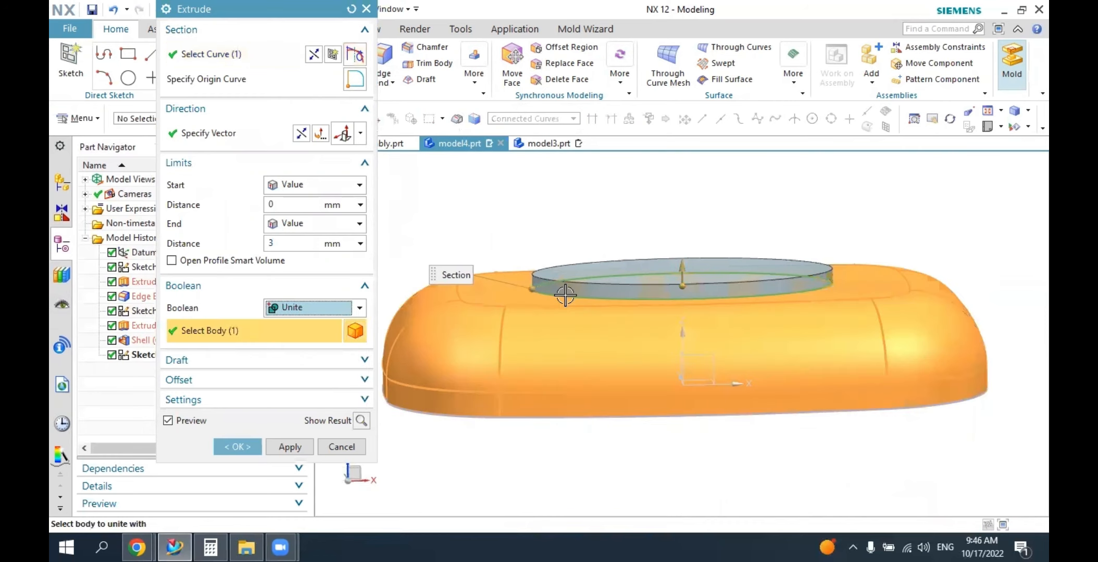
left_click(235, 447)
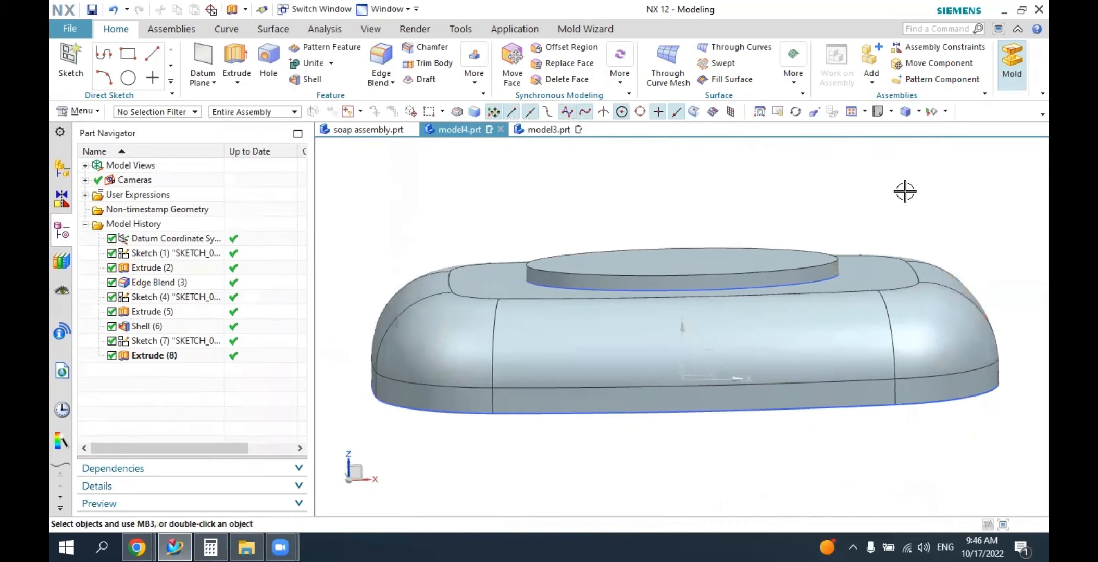
Edit the oval extrusion on top of the cover and set its end distance to 2 mm.
left_click(890, 111)
left_click(885, 130)
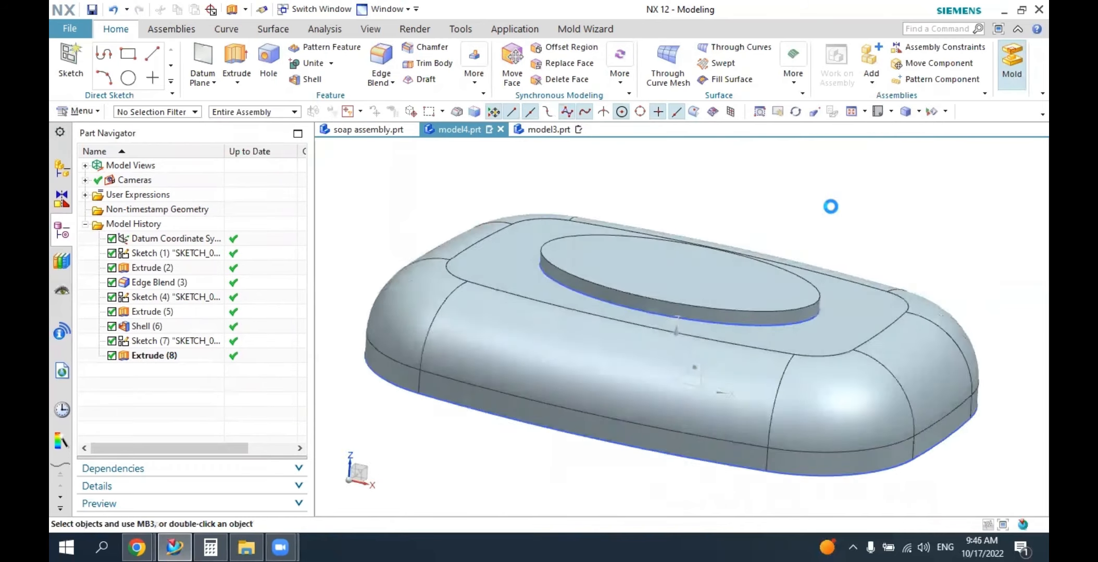
mouse_move(831, 207)
middle_mouse_down()
mouse_move(780, 201)
mouse_move(800, 215)
mouse_move(836, 200)
middle_mouse_up()
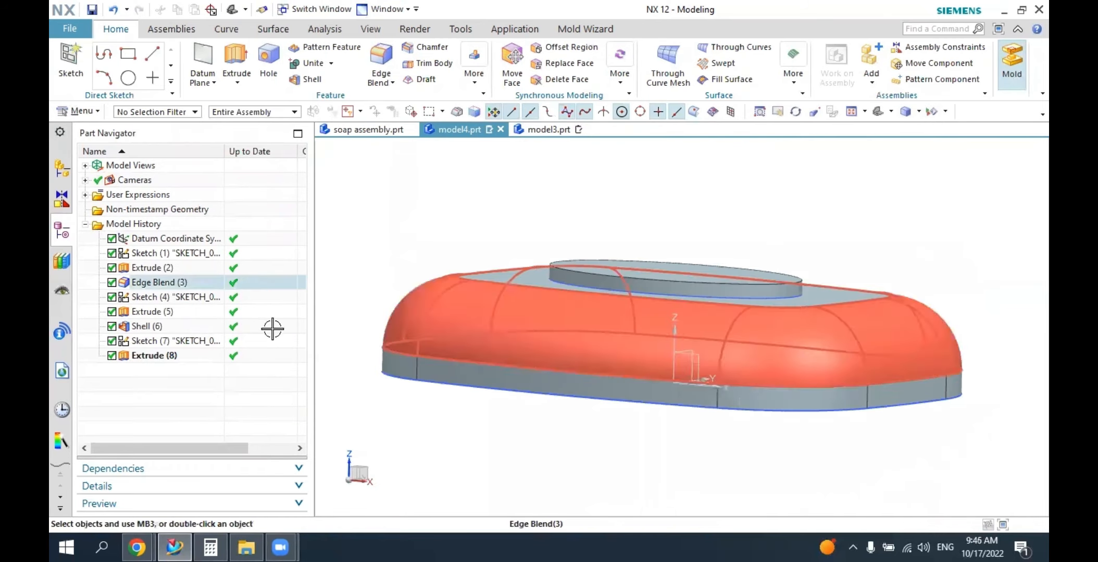
double_click(153, 356)
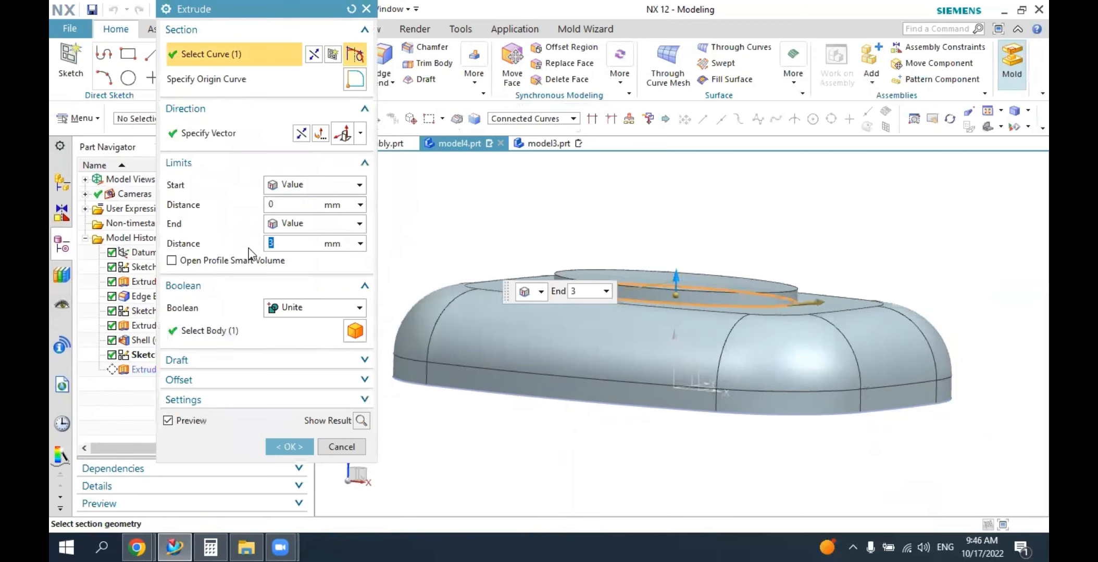
key("Return")
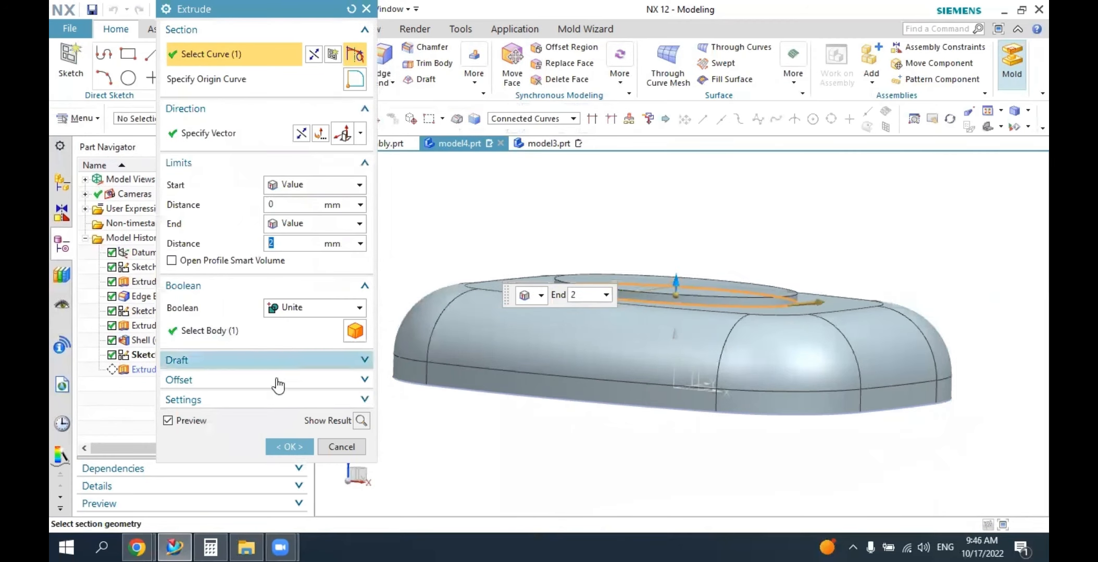
left_click(288, 446)
Round the upper edge of the raised oval with a 1 mm edge blend.
middle_click_drag(527, 289, 559, 308)
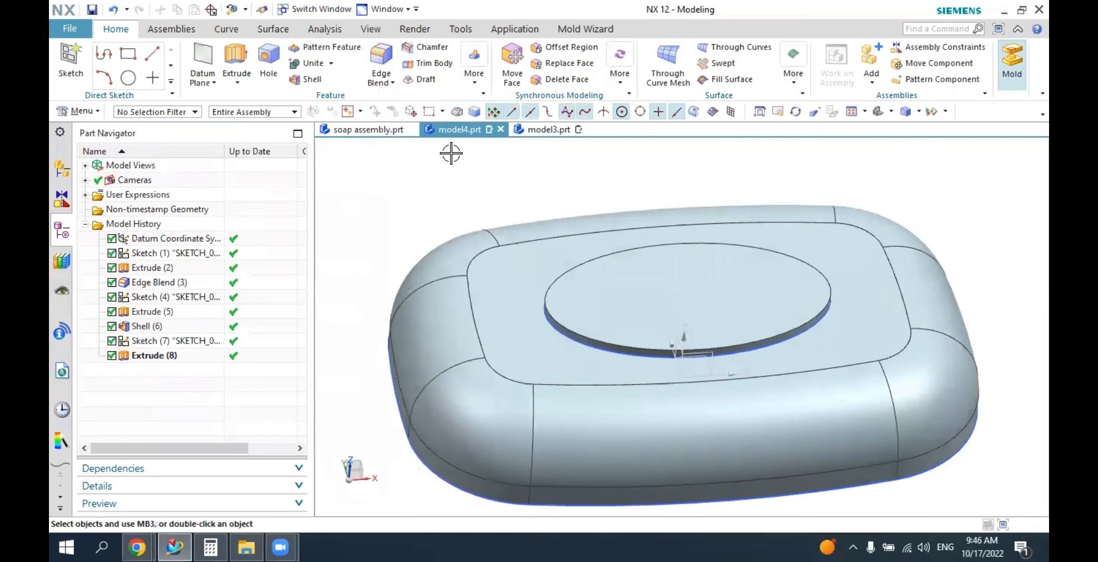
left_click(381, 52)
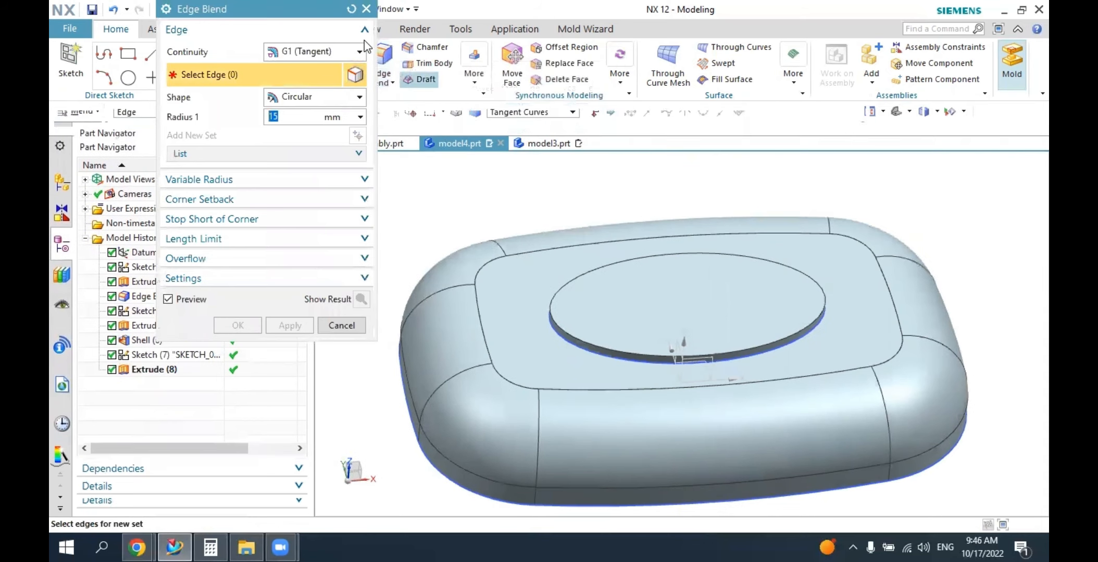
left_click(597, 271)
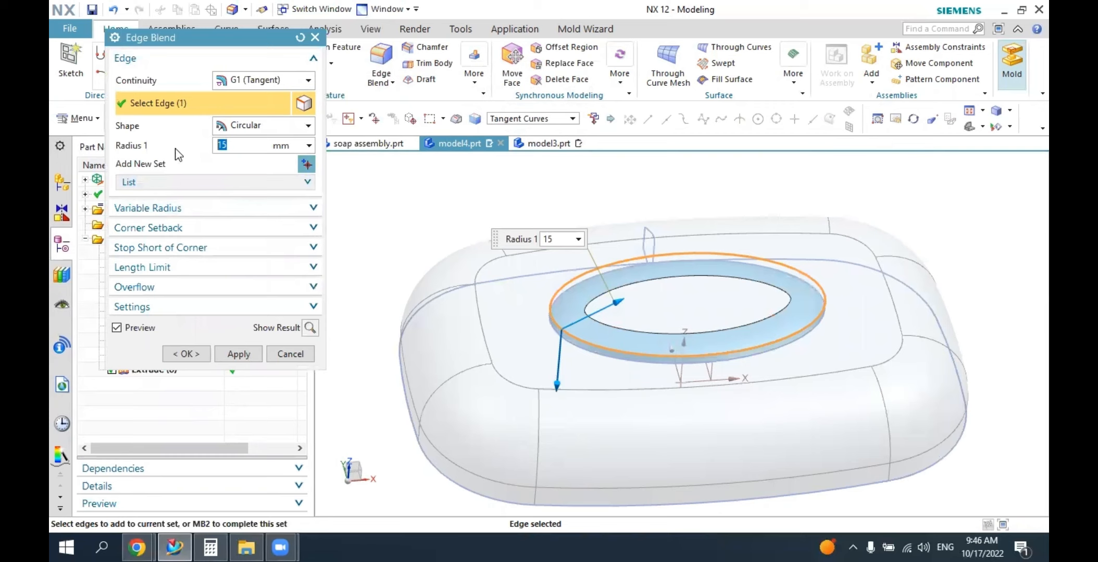
type("1")
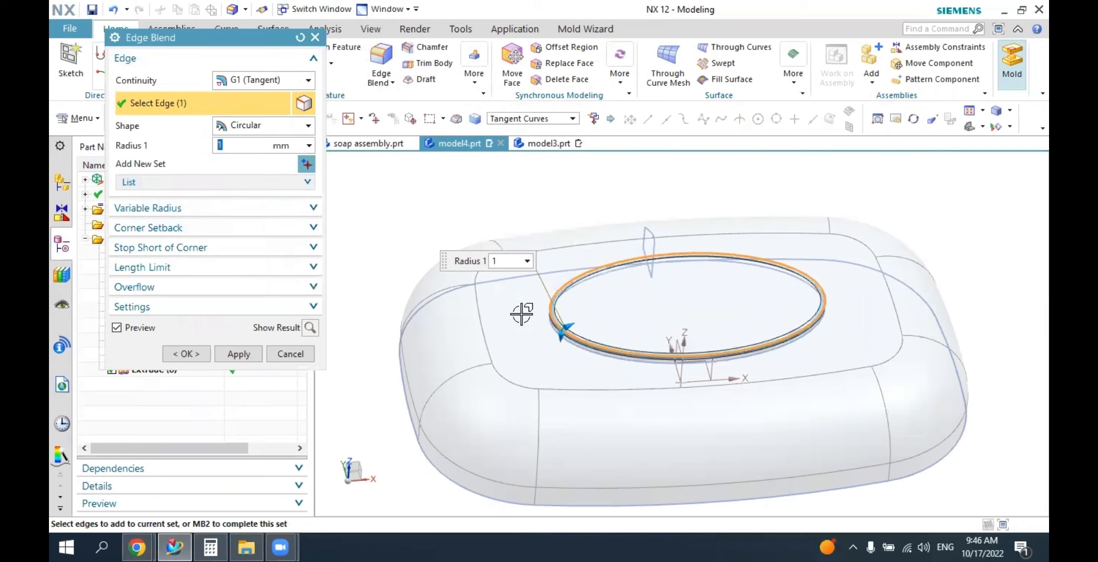
left_click(186, 354)
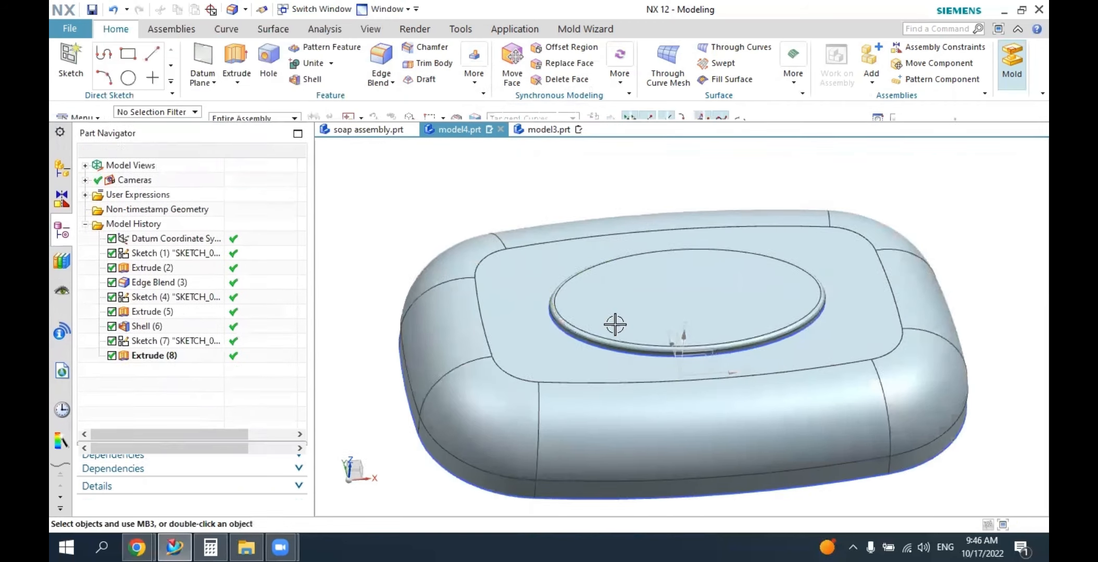
Create a new sketch on the flat top face of the raised oval.
middle_click_drag(521, 311, 729, 331)
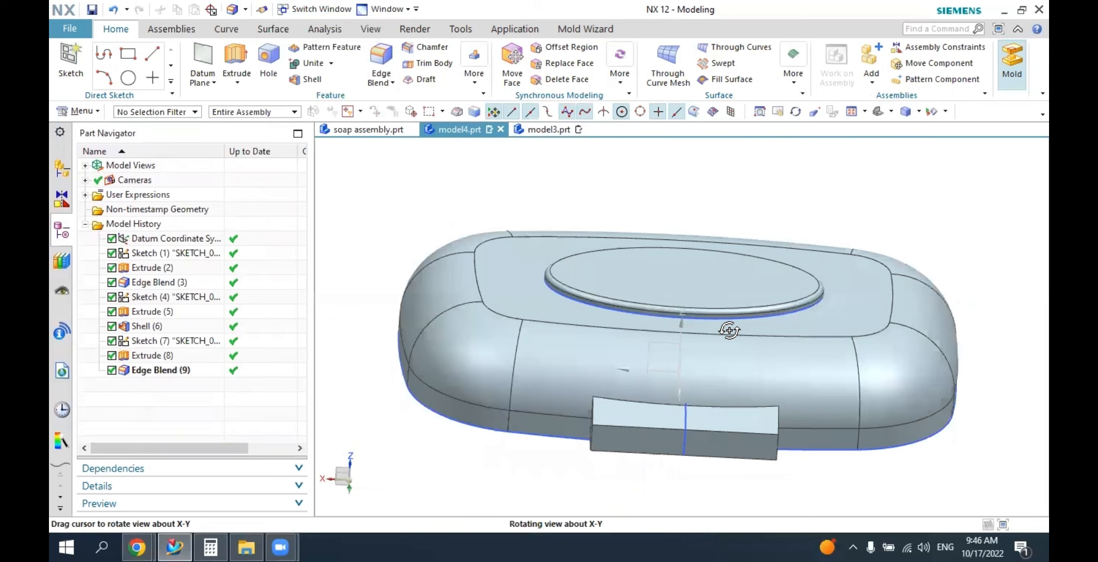
middle_click_drag(729, 331, 729, 330)
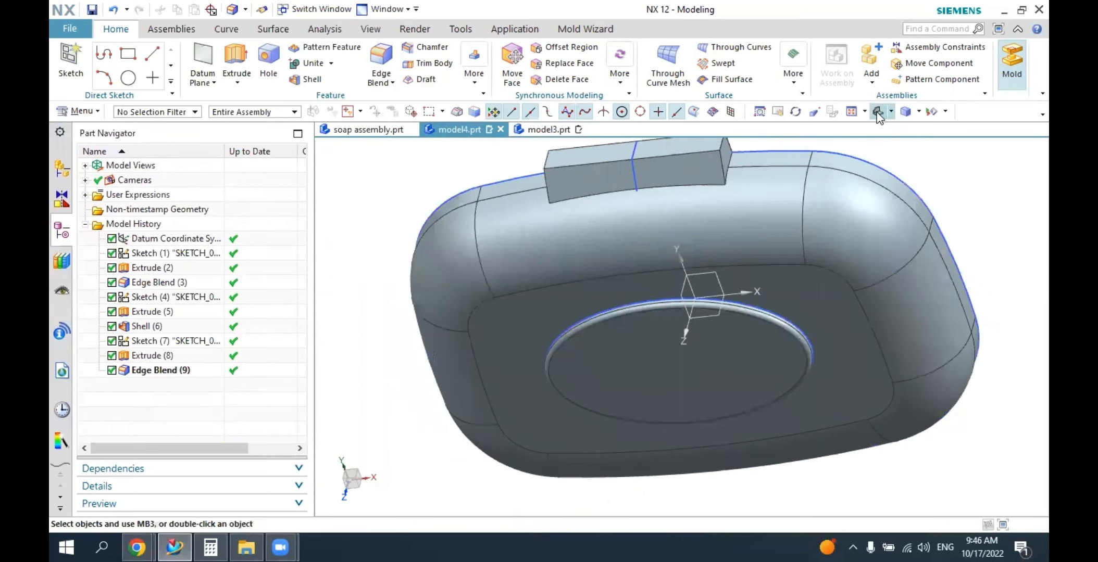
key("Home")
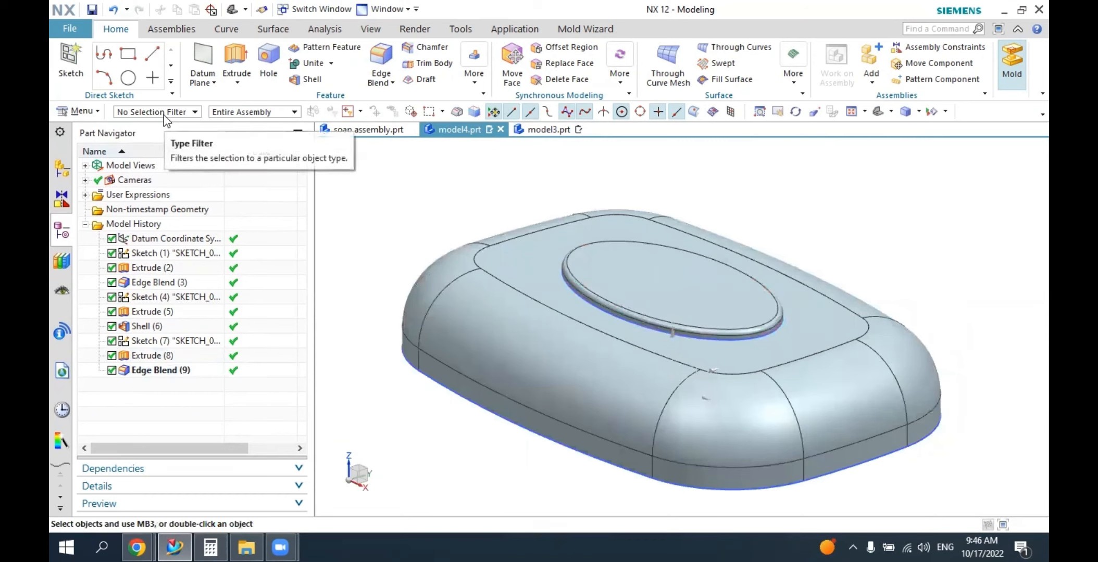
left_click(72, 56)
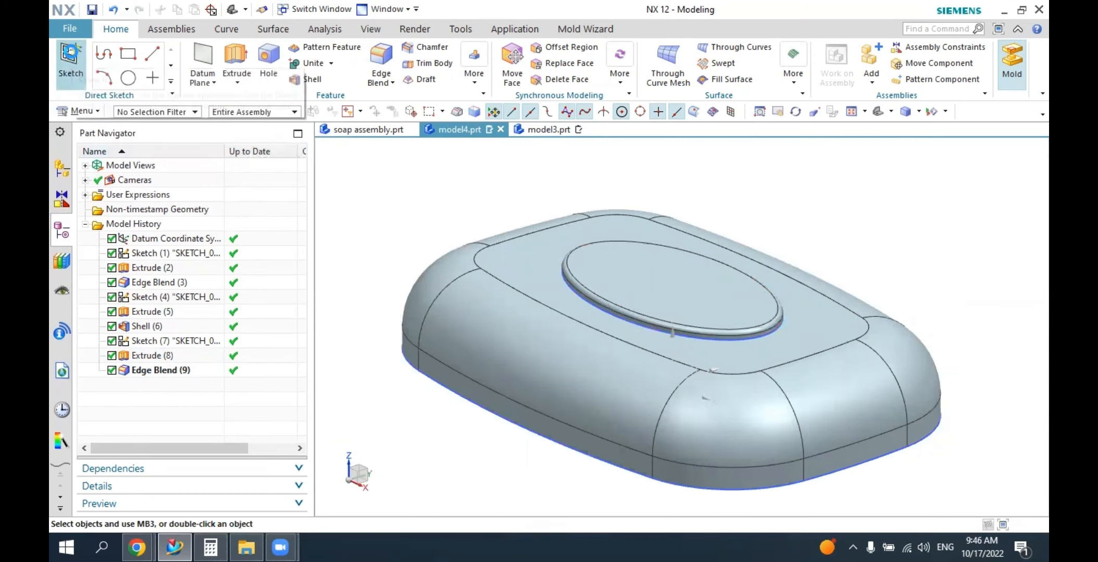
left_click(620, 267)
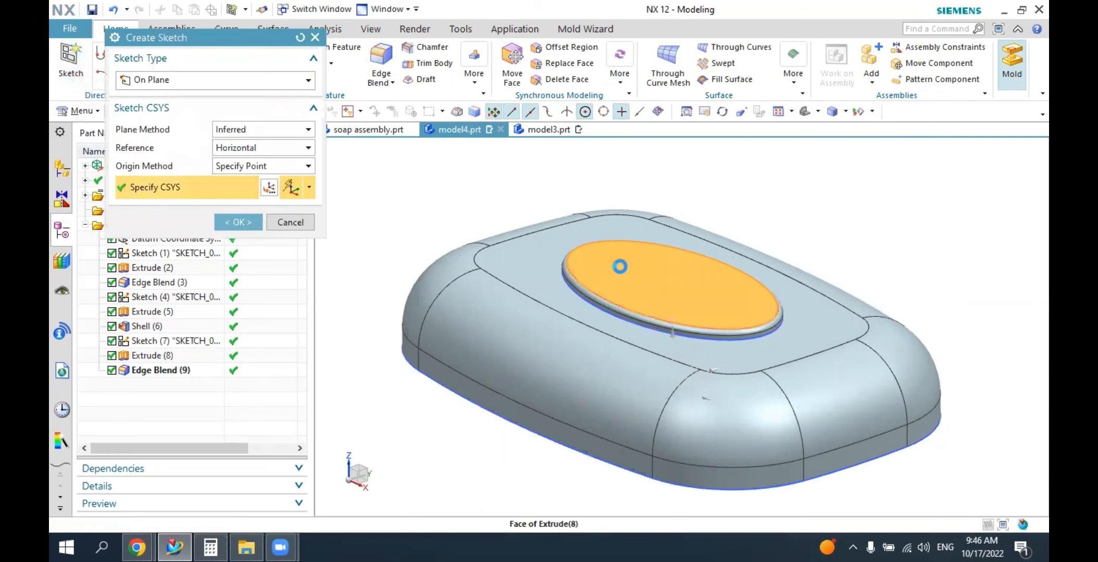
left_click(254, 222)
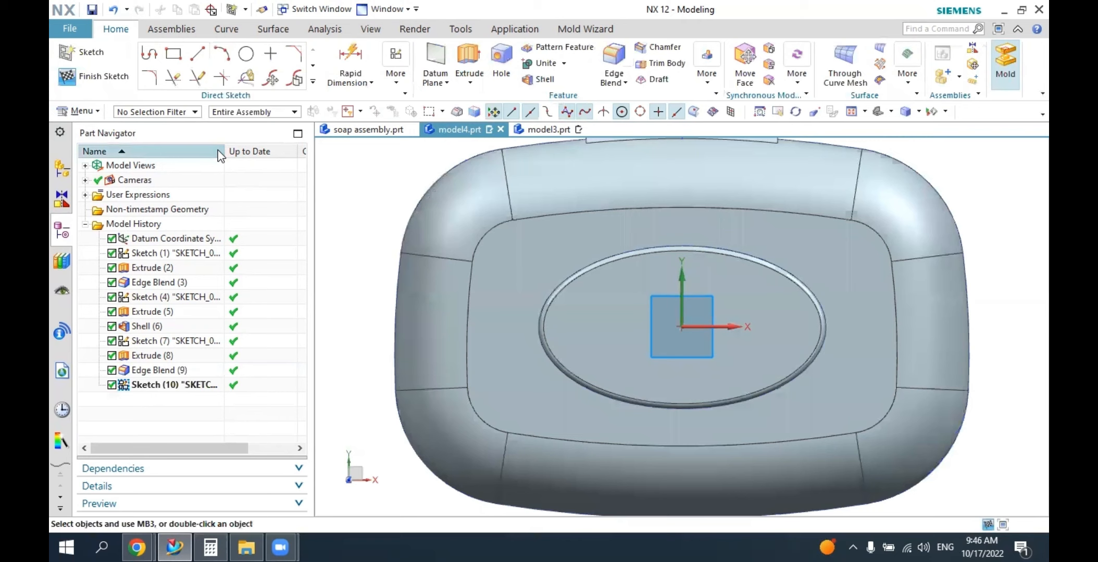
Draw a horizontal line about 48 mm long across the oval just below its centre, and hide the automatic sketch dimensions.
left_click(198, 54)
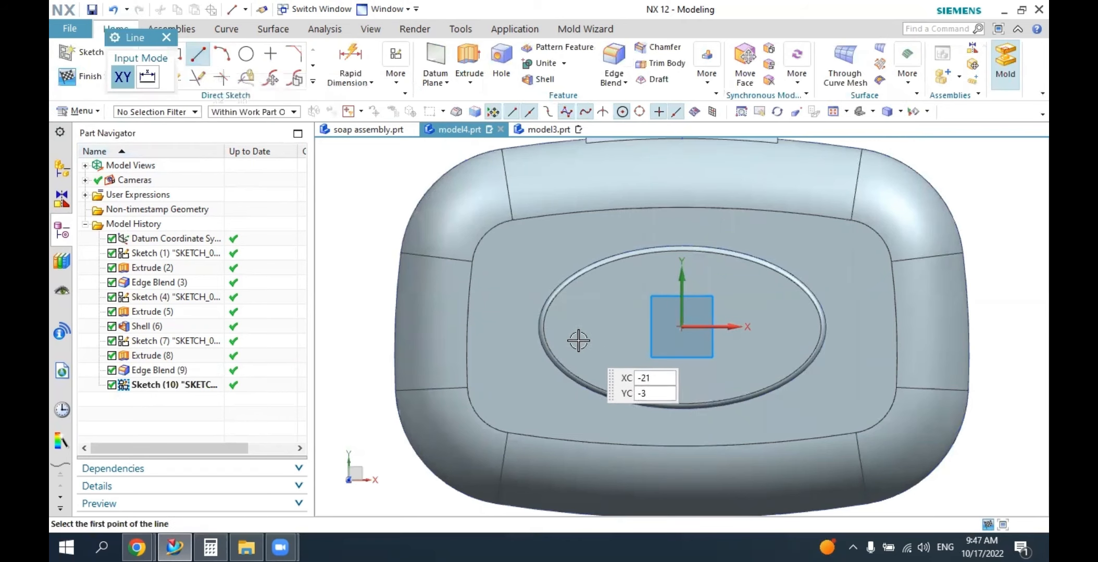
left_click(567, 331)
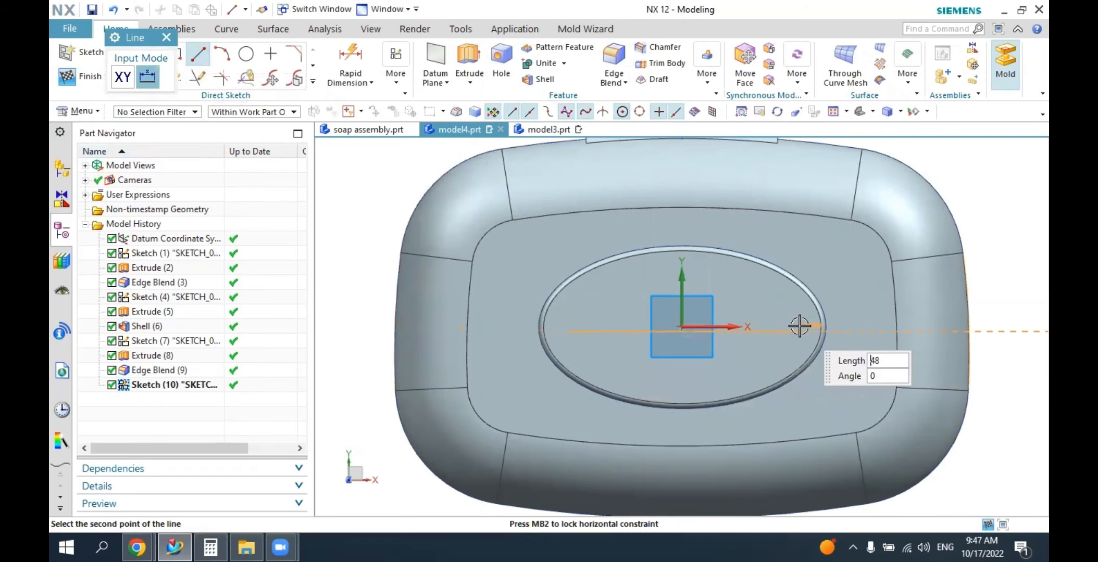
left_click(799, 327)
key("Escape")
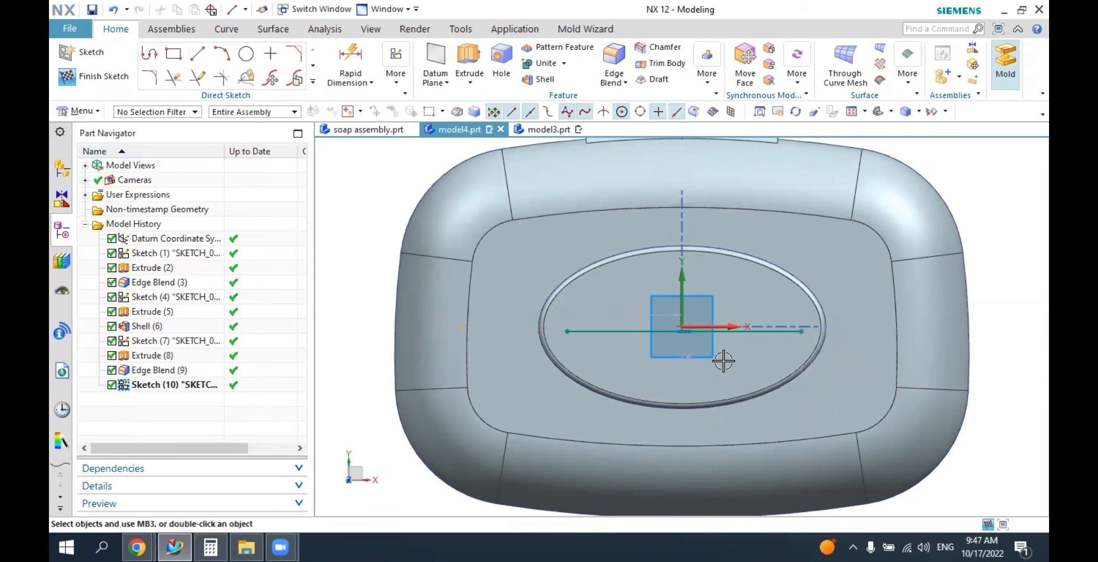
scroll(714, 354, "up", 2)
left_click(397, 77)
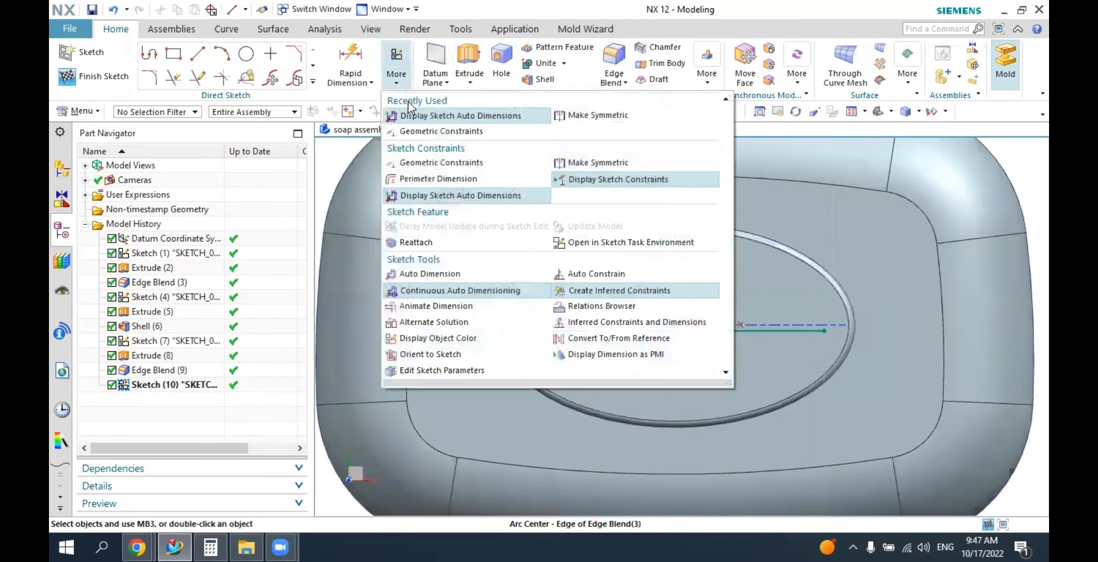
left_click(410, 111)
left_click(401, 92)
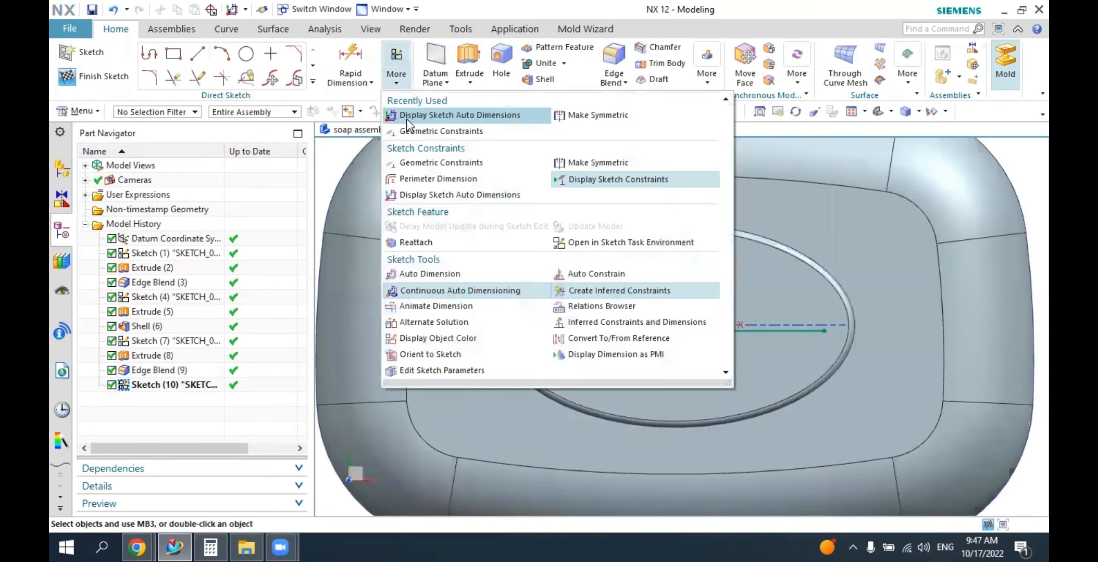
Apply a Horizontal Alignment constraint between the line's start point and the sketch origin, and finish the sketch.
left_click(417, 130)
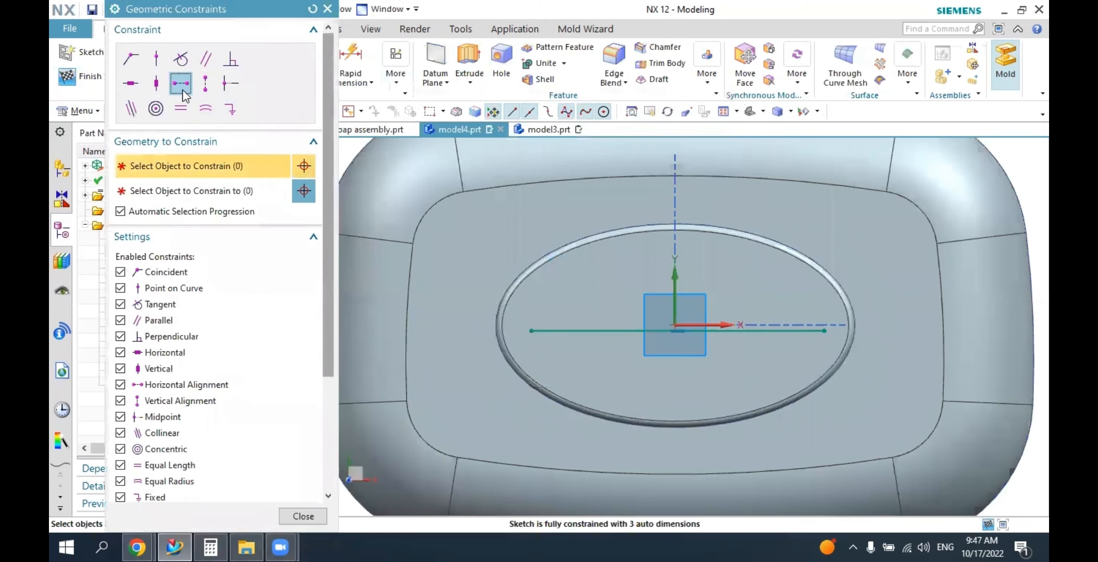
left_click(596, 327)
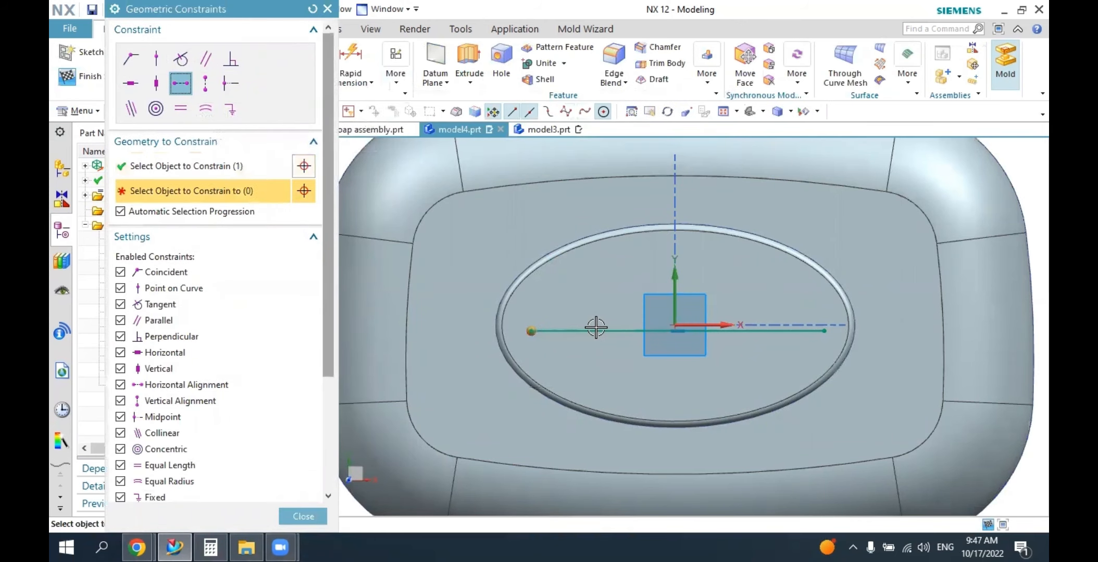
left_click(683, 325)
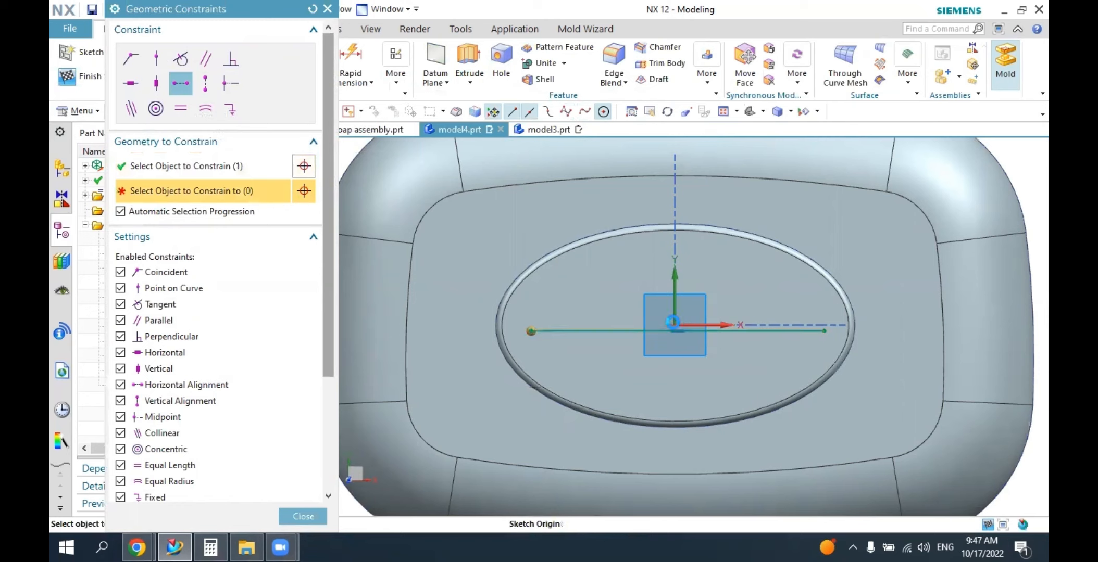
left_click(672, 323)
key("Escape")
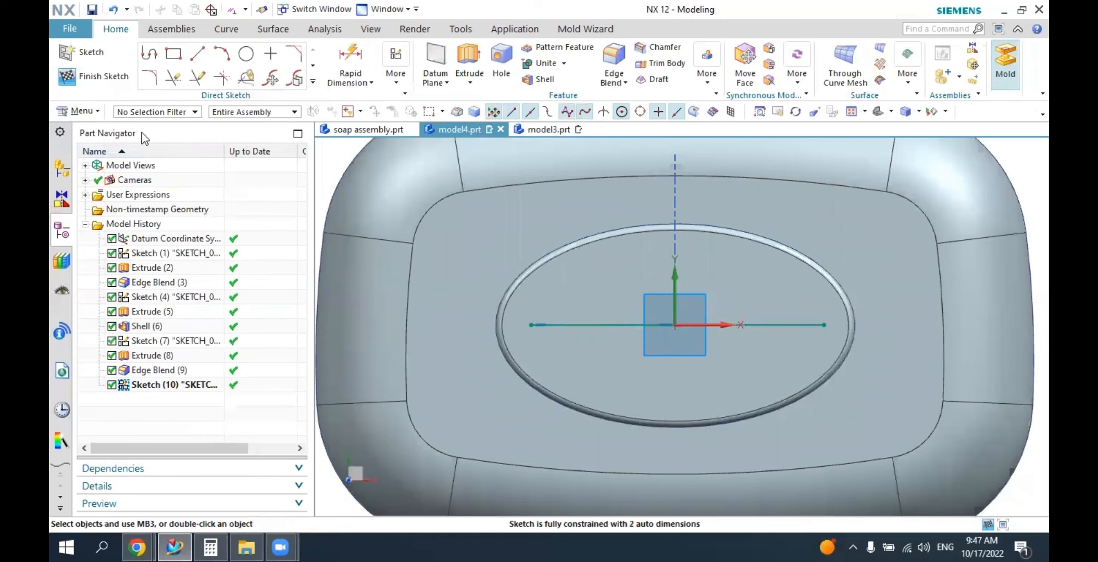
left_click(103, 76)
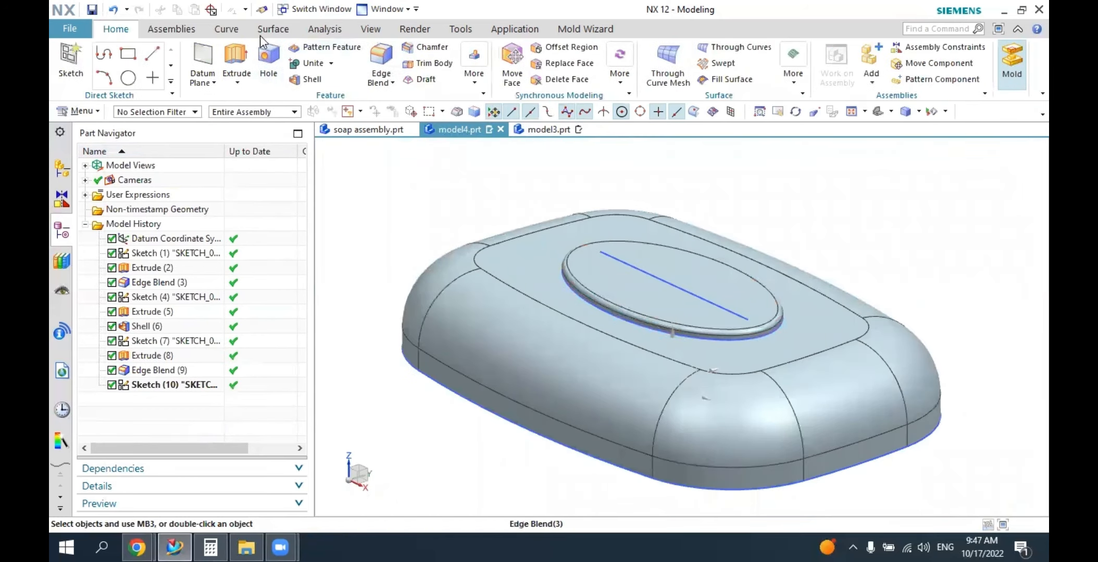
Create on-face text "Cover" on the raised oval along the sketched line, in bold Bahnschrift, centre-anchored, 11 mm high with a 1 mm offset.
left_click(235, 30)
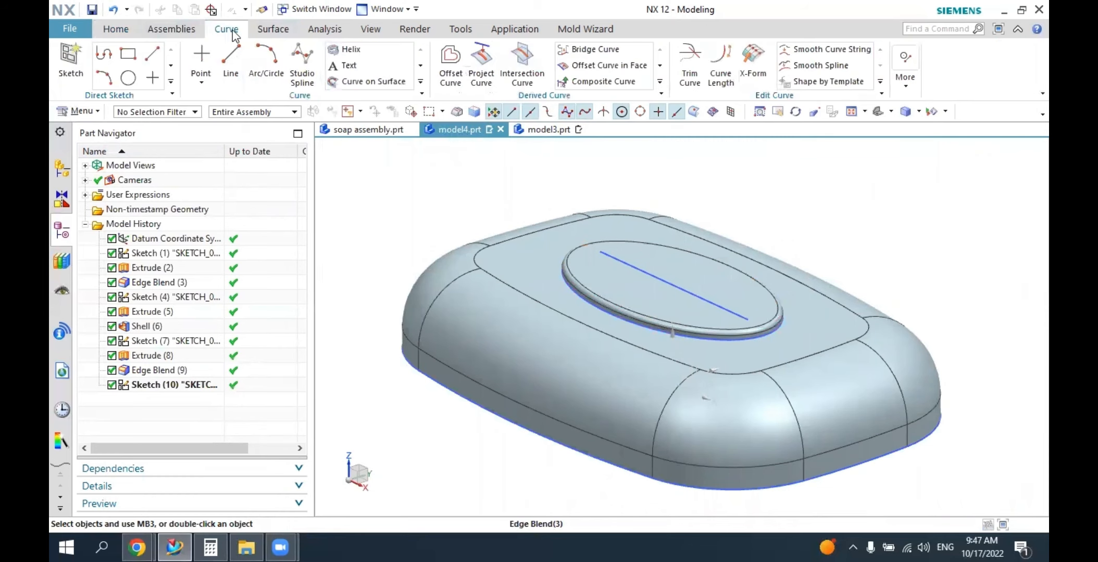
left_click(357, 65)
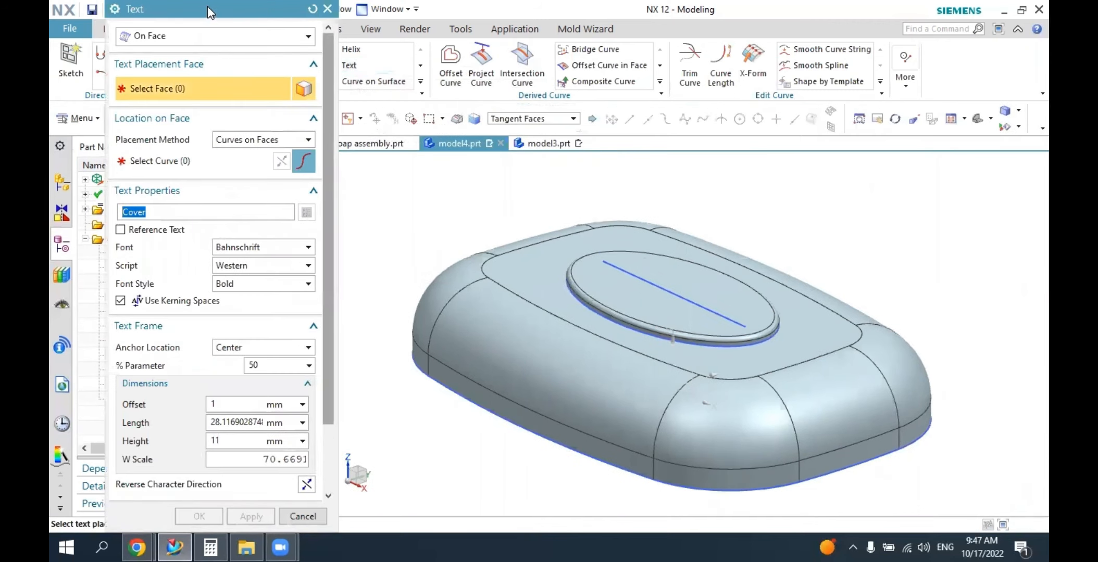
left_click_drag(207, 6, 263, 49)
left_click(240, 80)
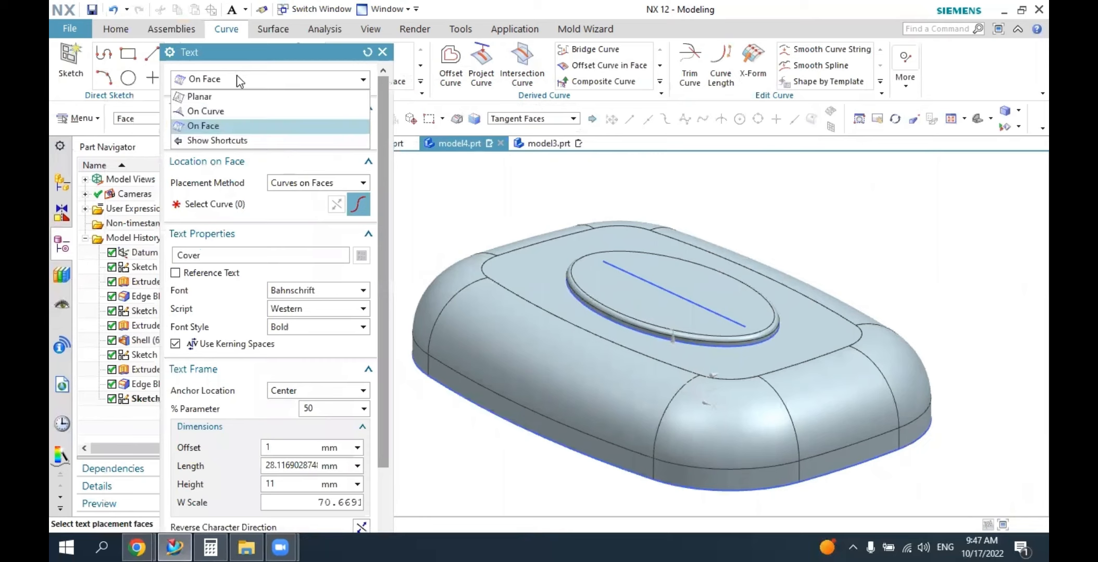
left_click(208, 125)
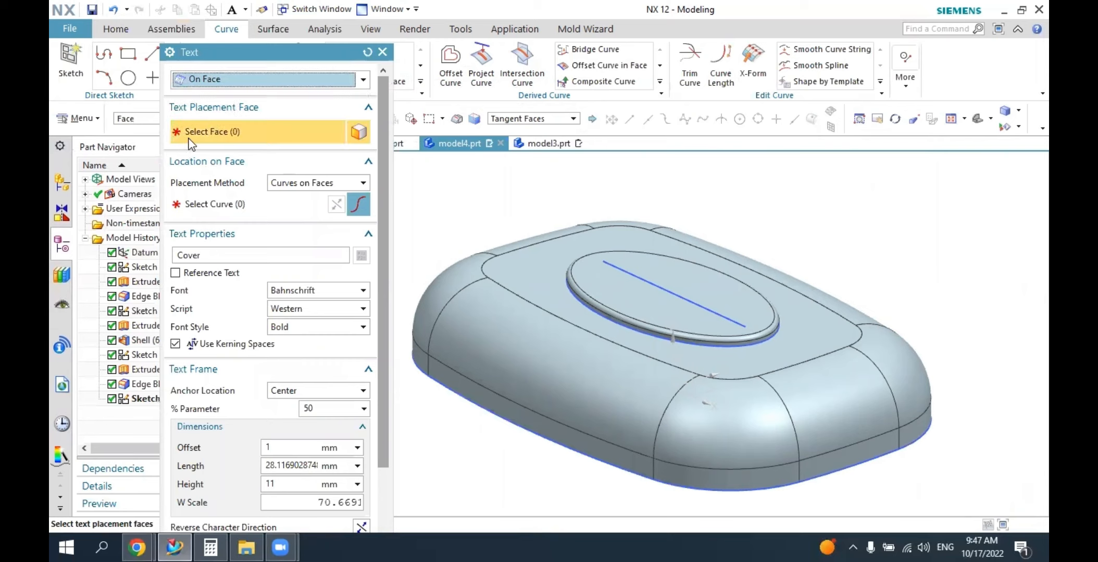
left_click(649, 304)
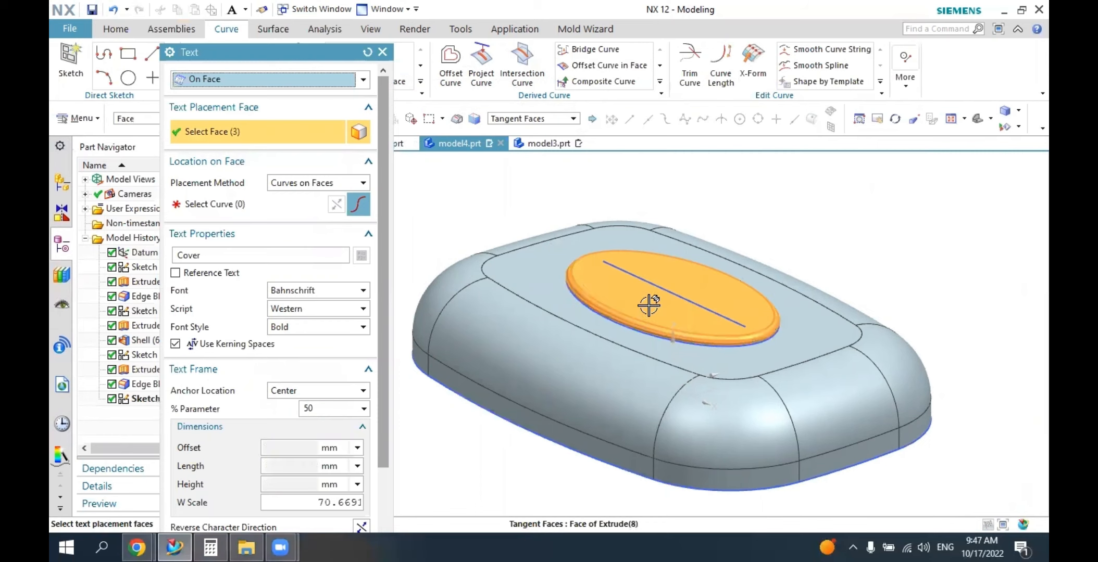
left_click(245, 208)
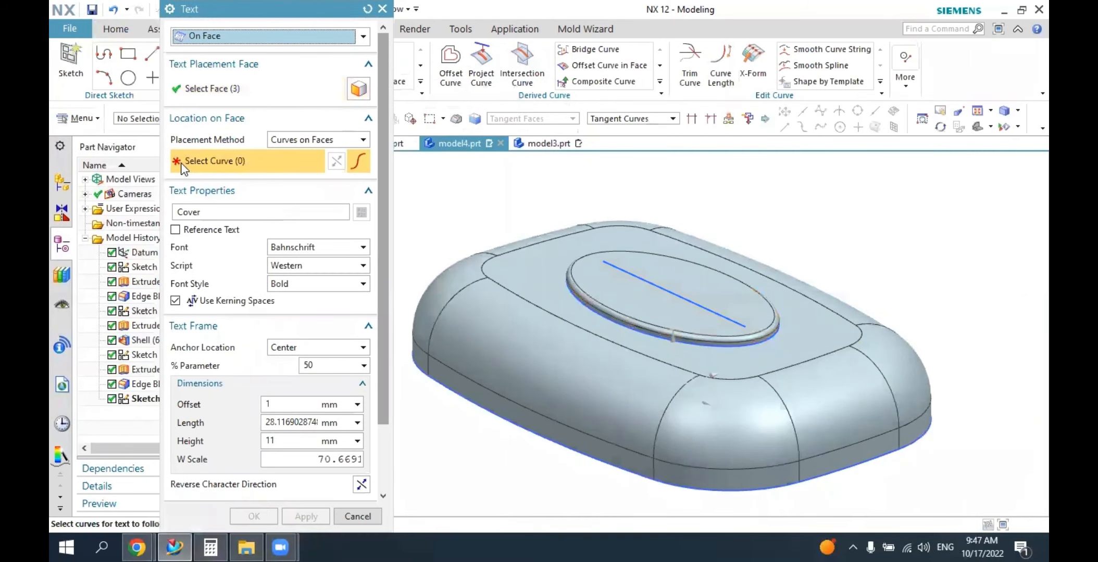
left_click(660, 290)
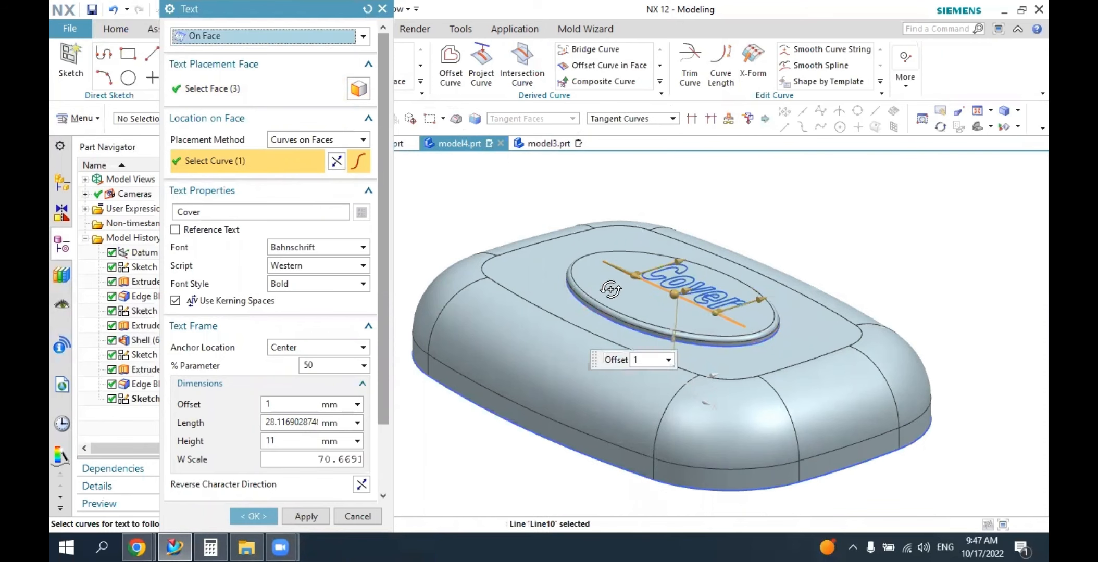
middle_click_drag(611, 289, 668, 334)
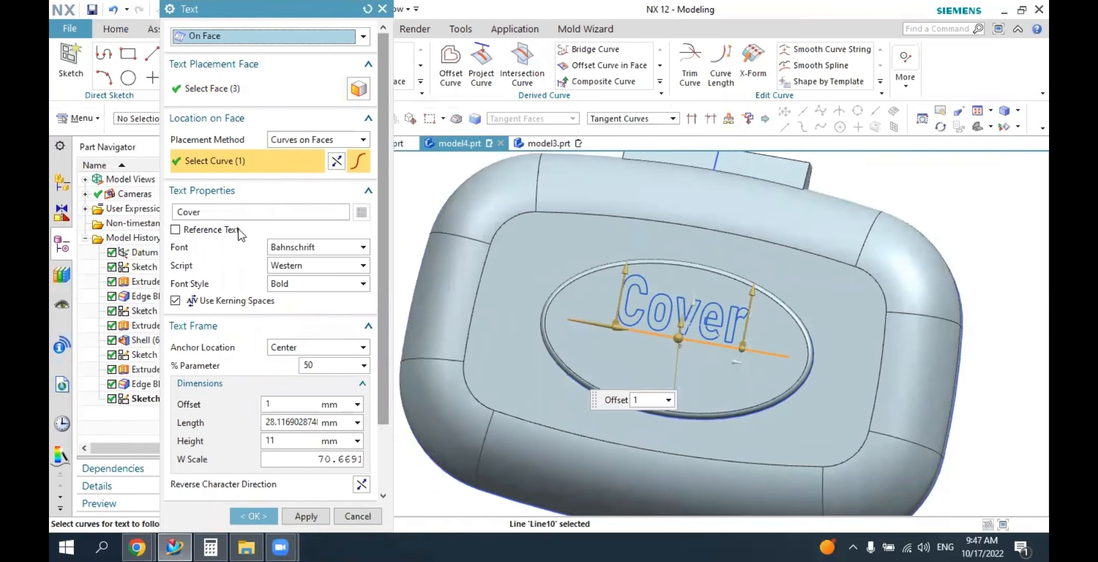
double_click(218, 213)
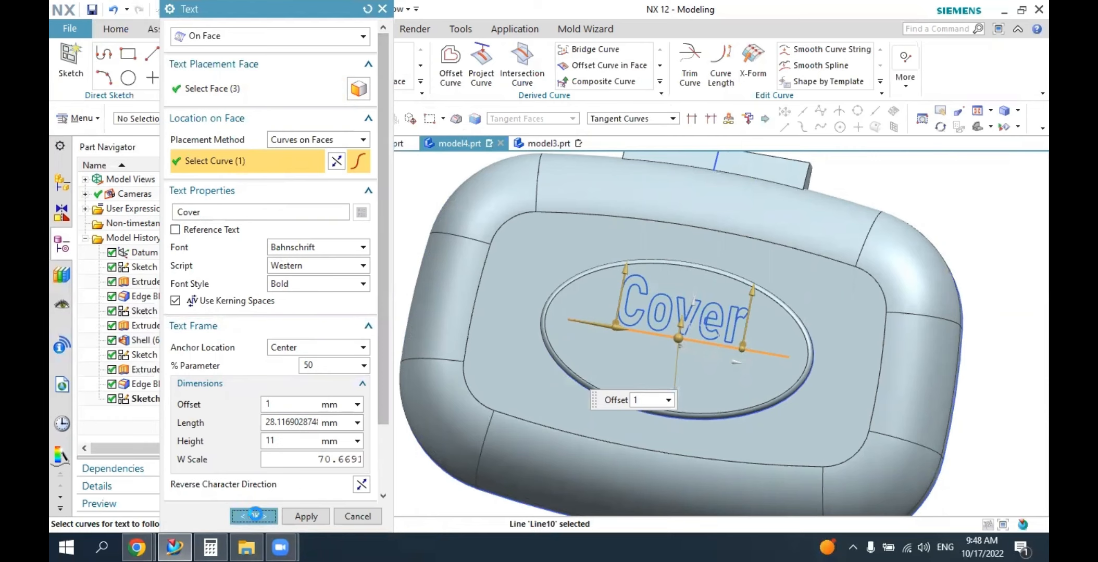
left_click(254, 515)
middle_click_drag(479, 344, 674, 295)
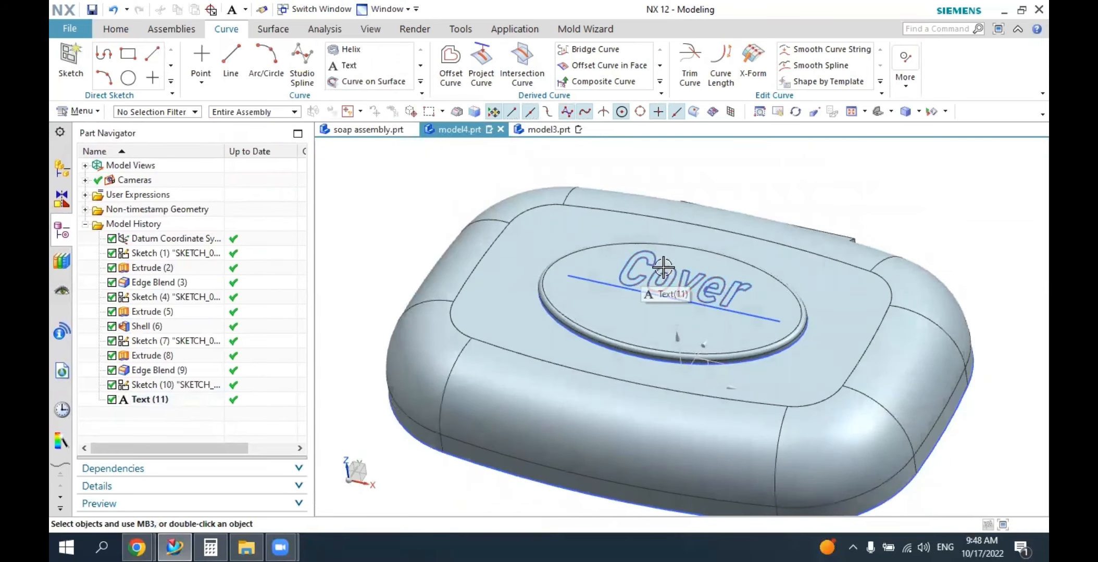
scroll(646, 261, "up", 2)
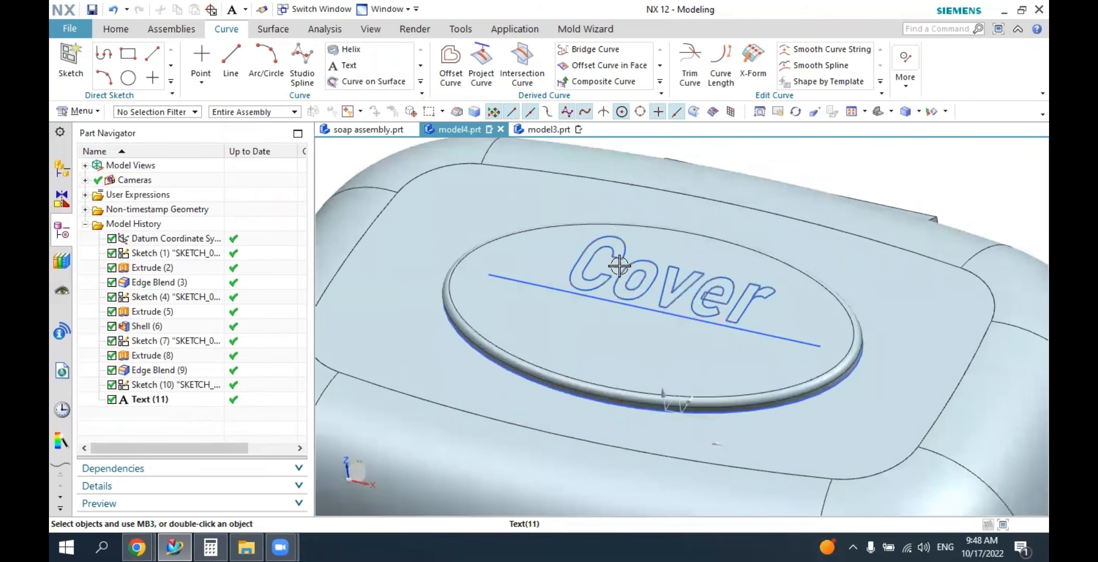
left_click(116, 29)
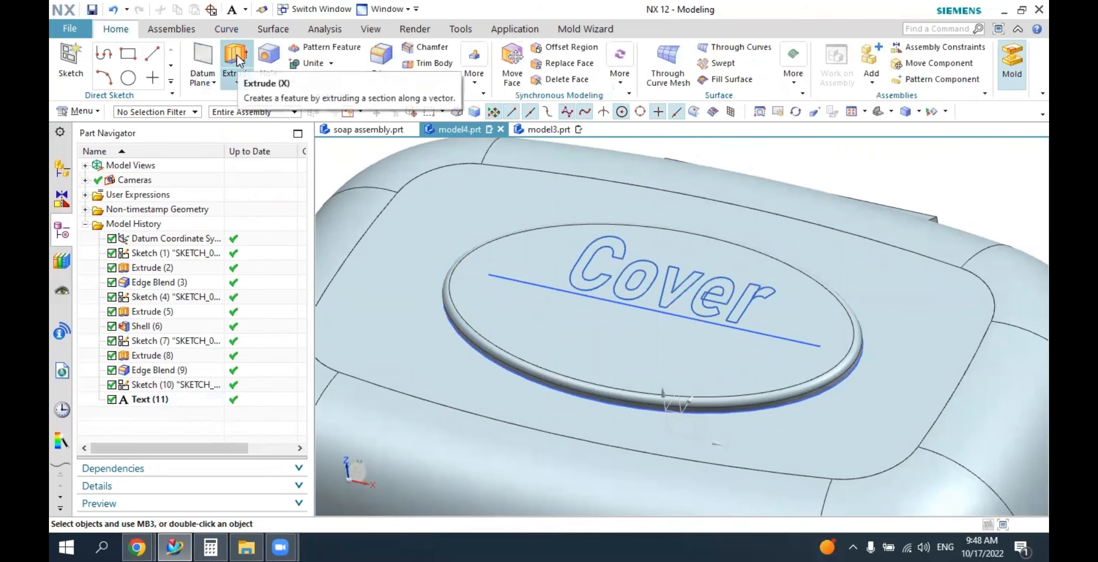
left_click(237, 54)
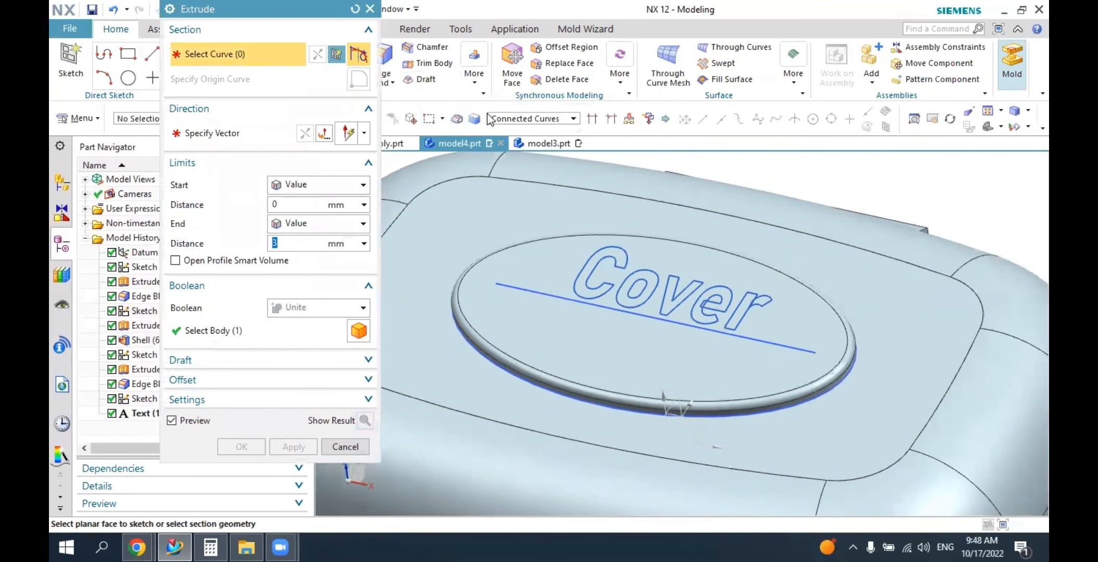
left_click(523, 119)
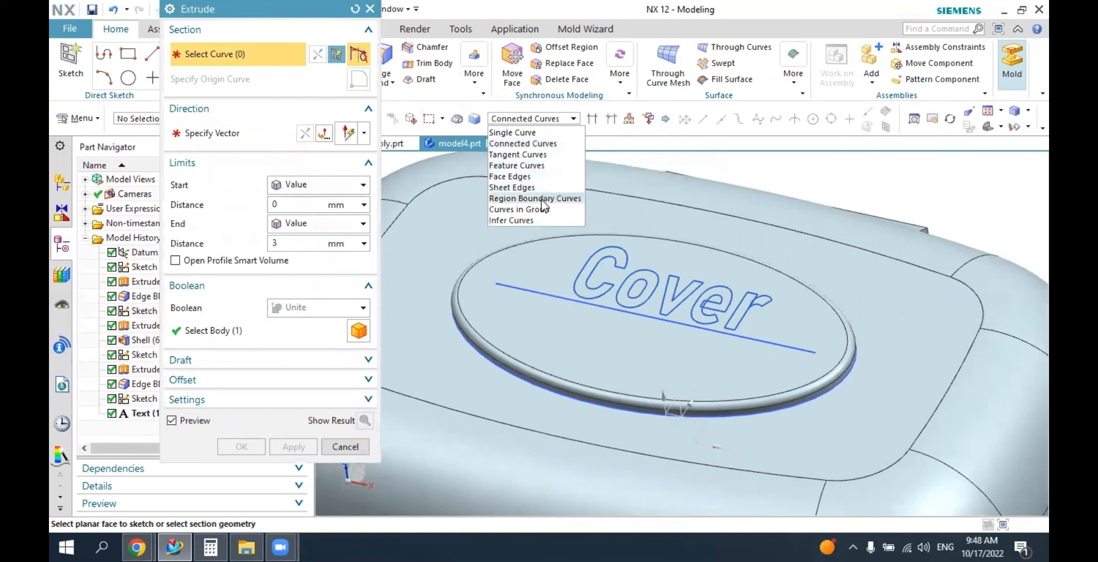
left_click(541, 198)
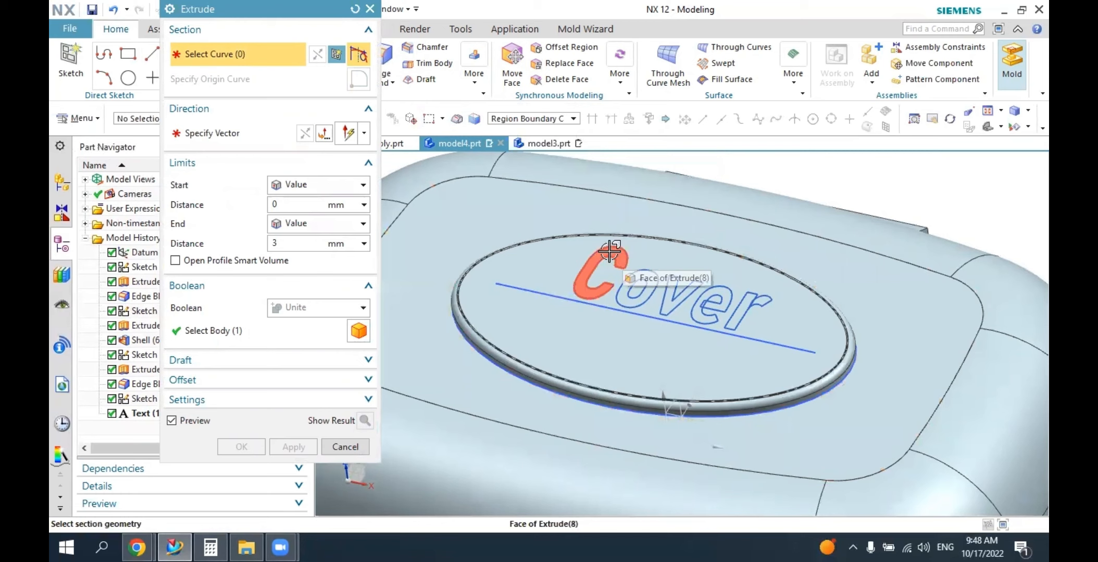
left_click(609, 251)
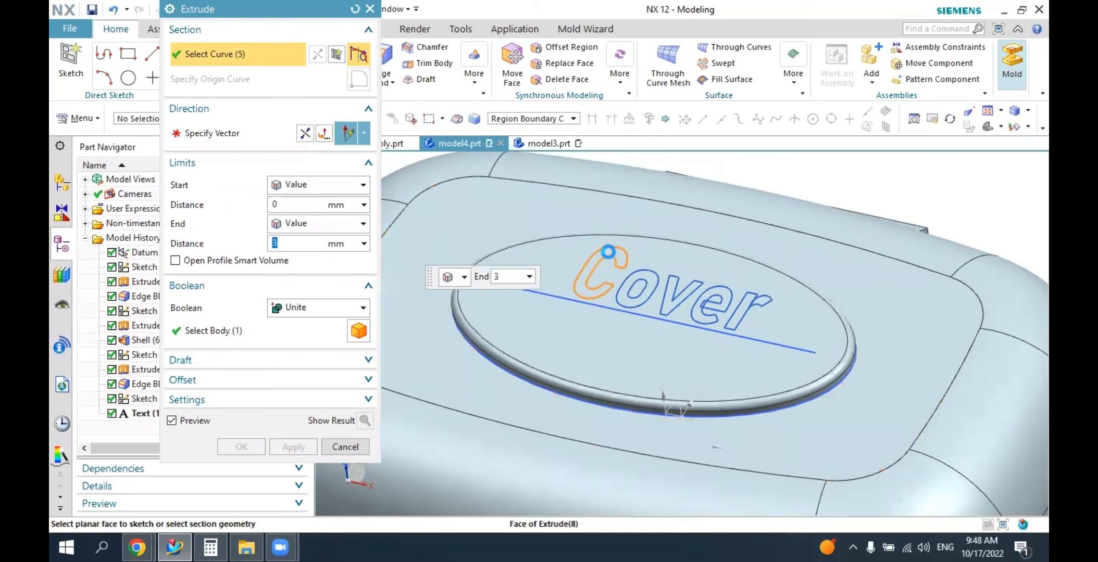
left_click(642, 274)
left_click(672, 291)
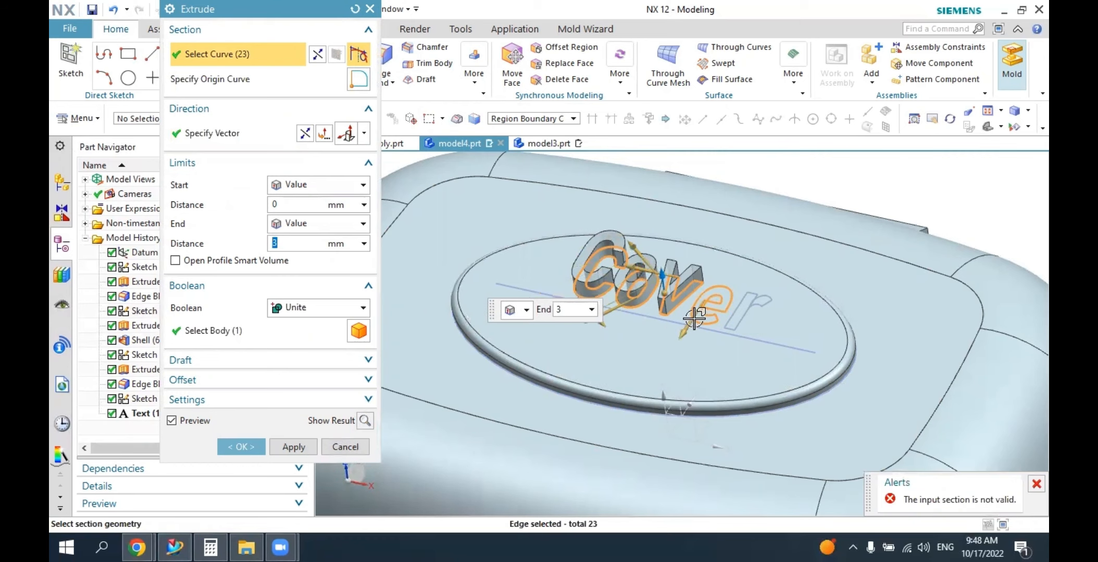
left_click(342, 445)
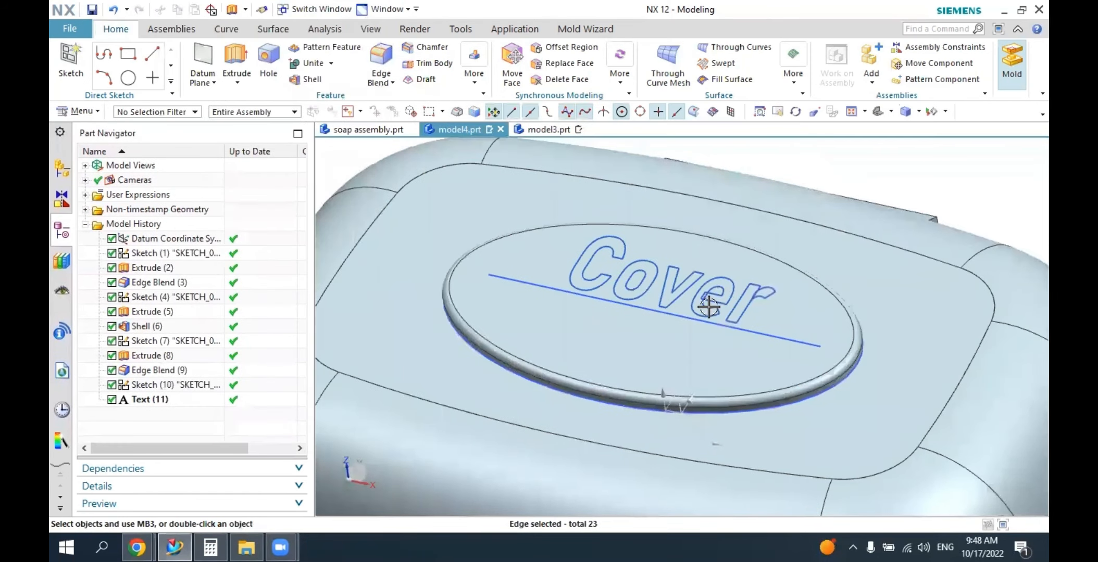
Change the font of the "Cover" text on the raised oval to Arial.
scroll(709, 304, "up", 2)
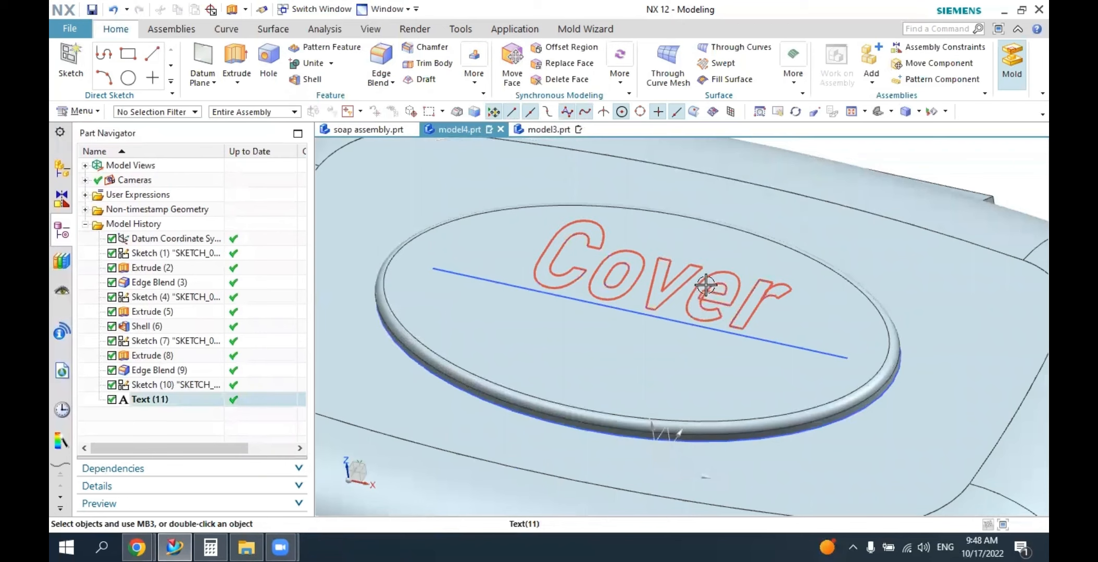
double_click(159, 400)
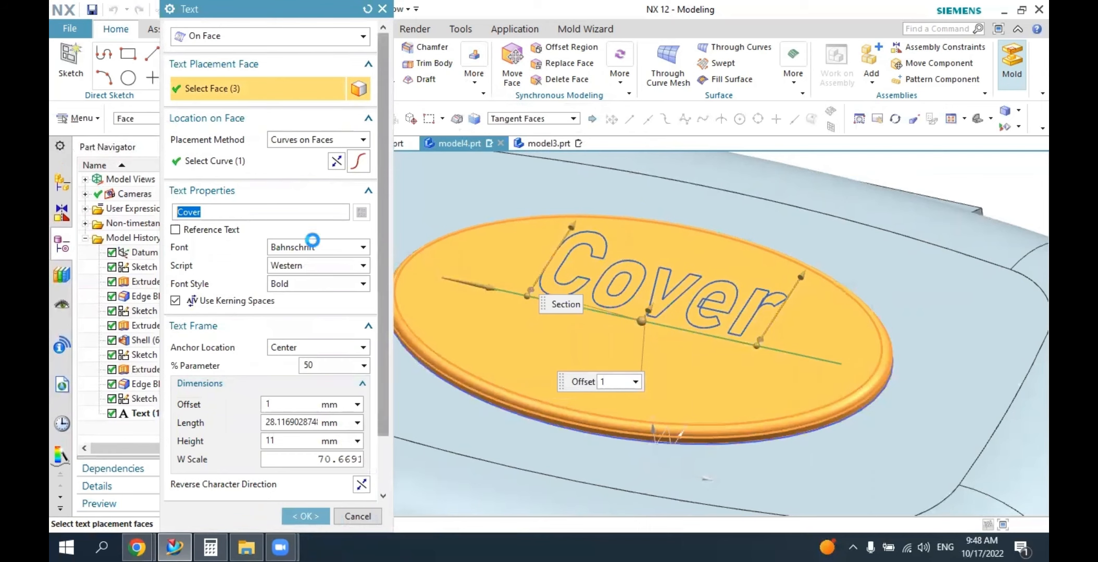
left_click(313, 246)
mouse_move(410, 300)
left_mouse_down()
mouse_move(409, 254)
mouse_move(407, 291)
left_mouse_up()
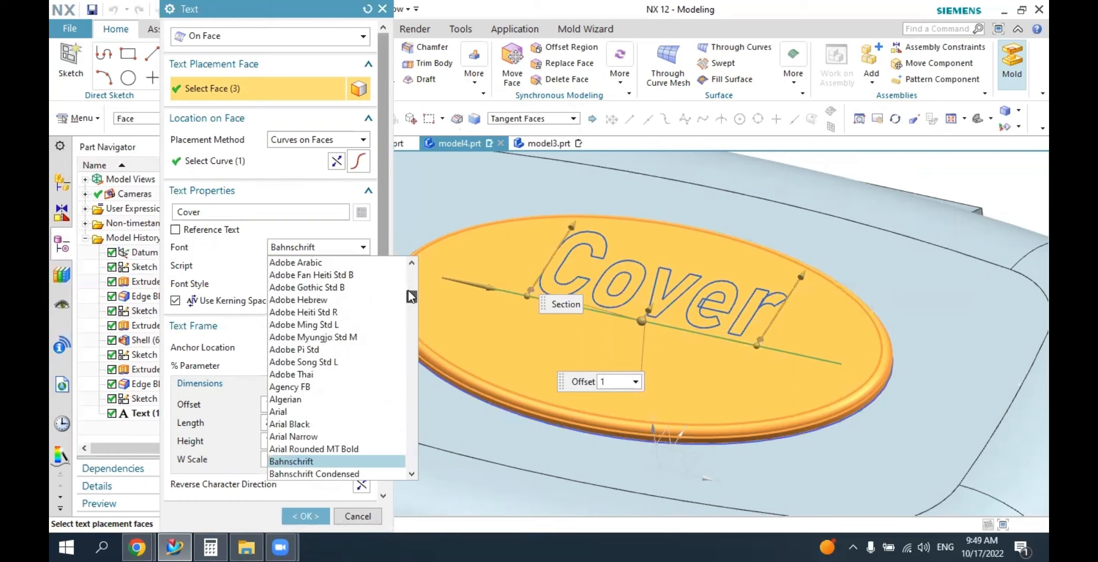
left_click(336, 412)
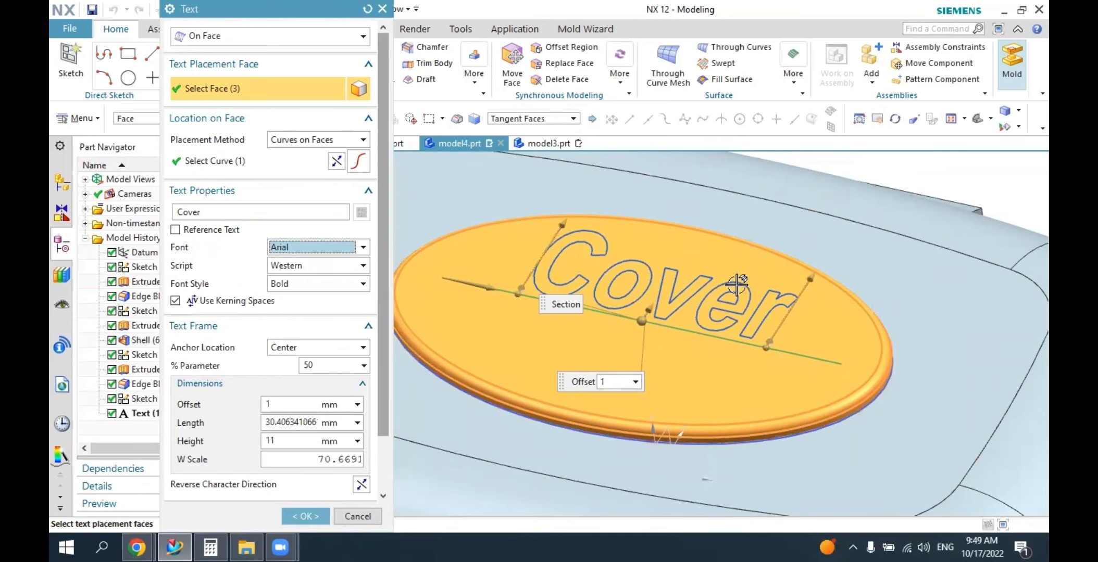
left_click(305, 516)
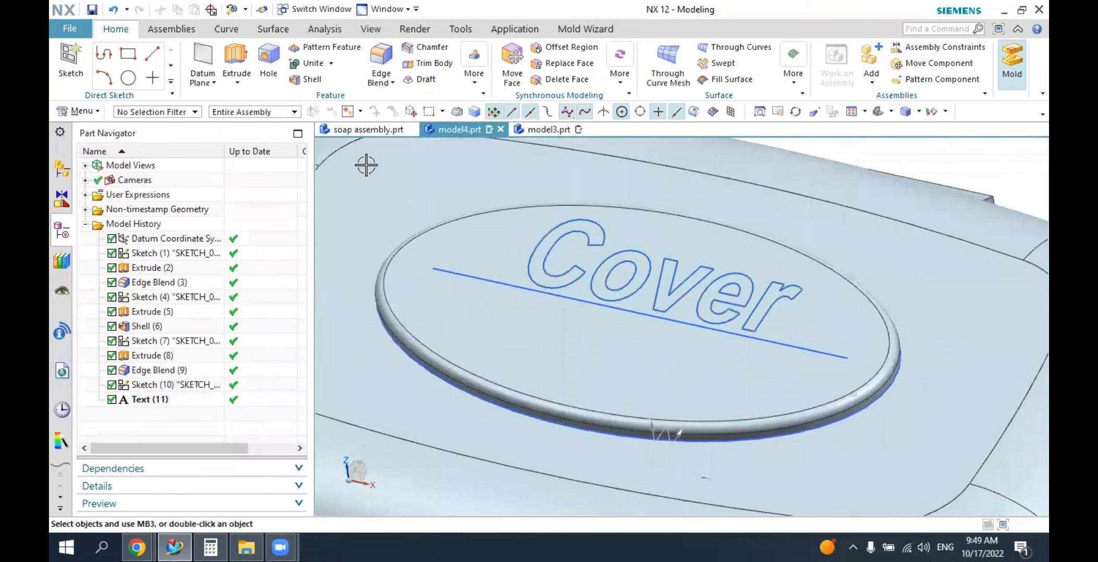
Extrude all five letters of the "Cover" text by 1 mm as region boundary curves and unite them with the cover body.
left_click(234, 60)
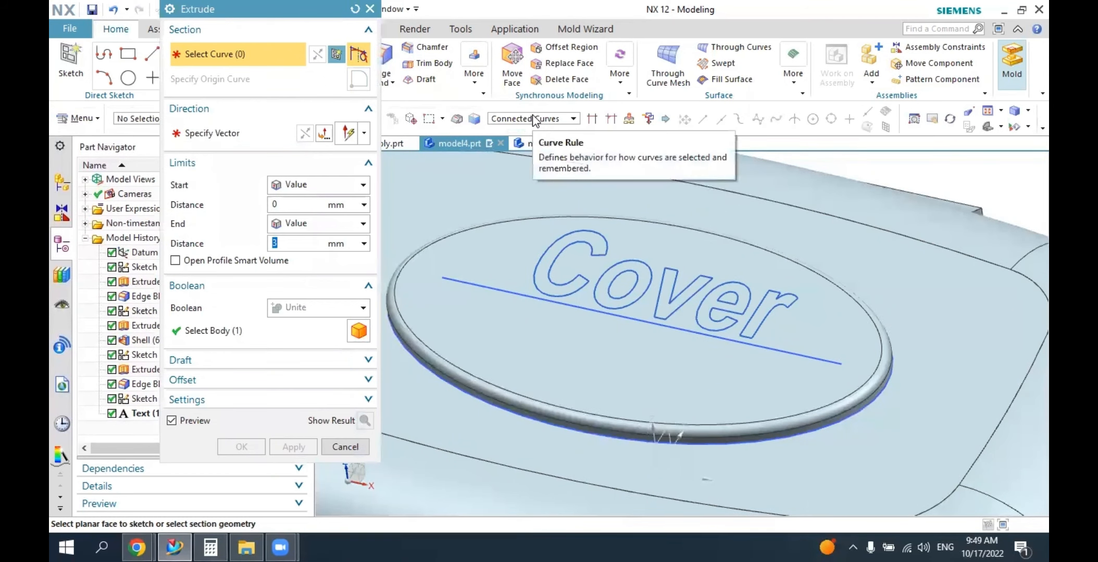
left_click(532, 120)
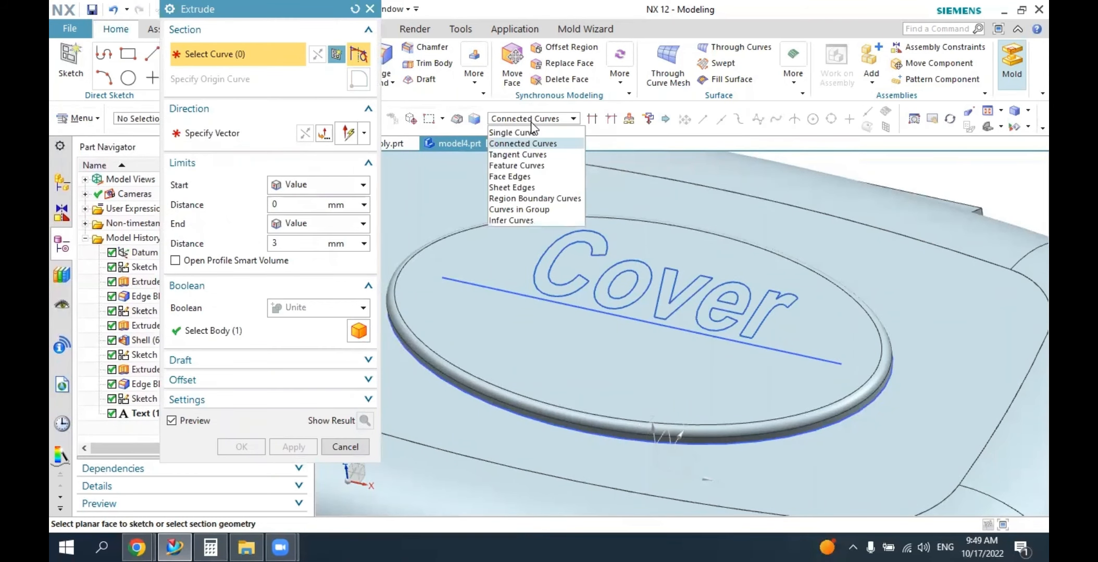
left_click(526, 196)
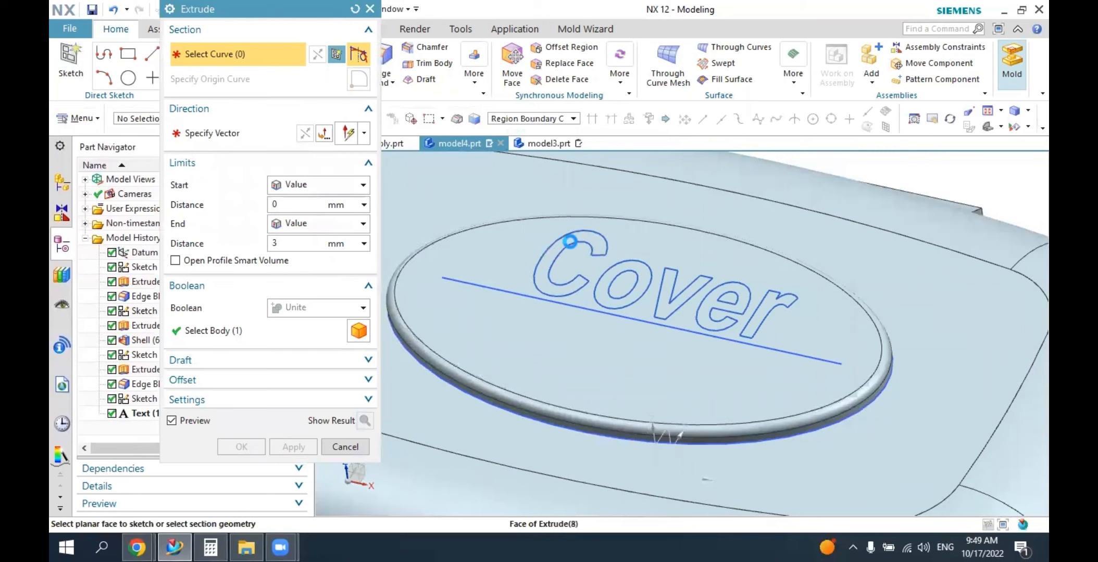
left_click(569, 241)
left_click(622, 271)
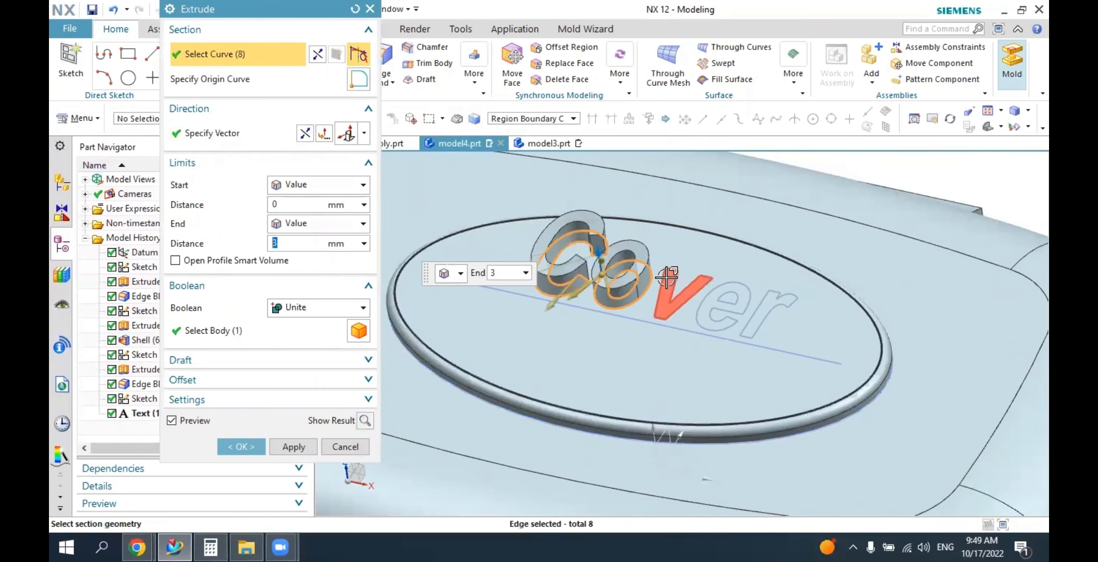
left_click(666, 276)
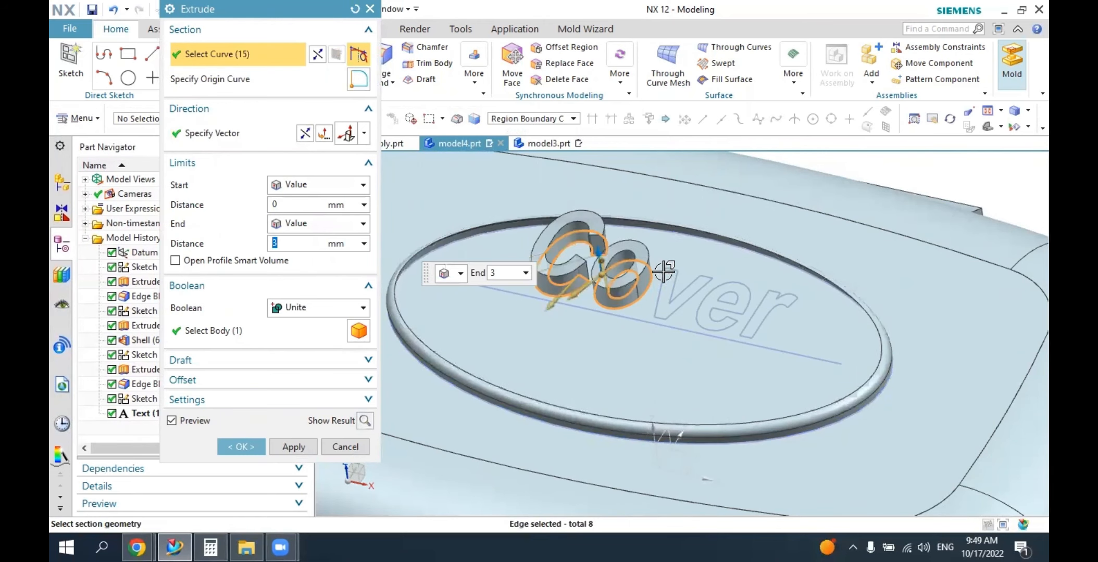
left_click(727, 284)
left_click(782, 296)
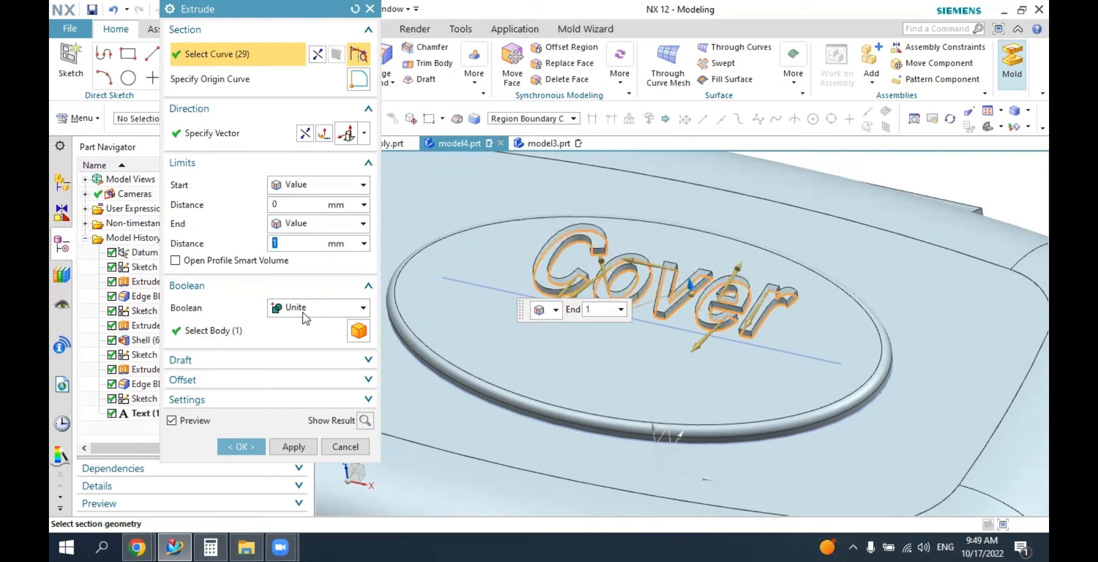
left_click(287, 312)
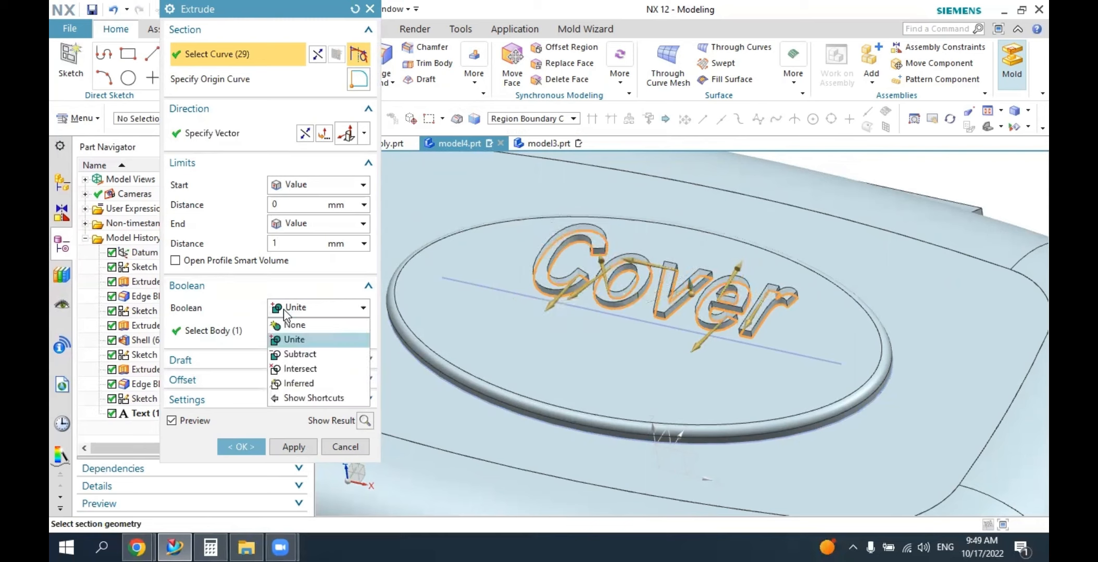
left_click(295, 340)
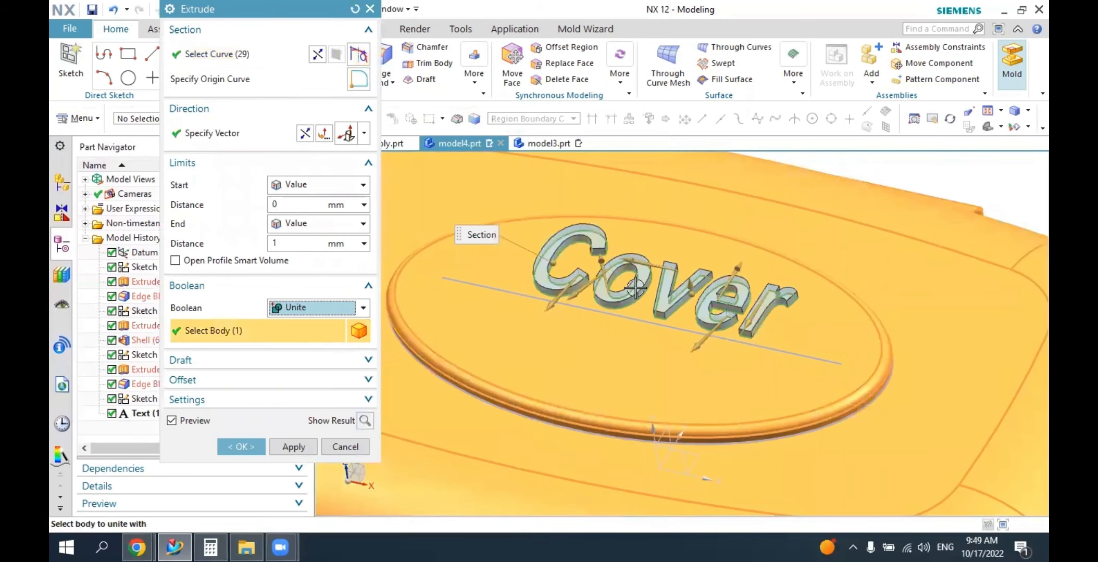
left_click(240, 447)
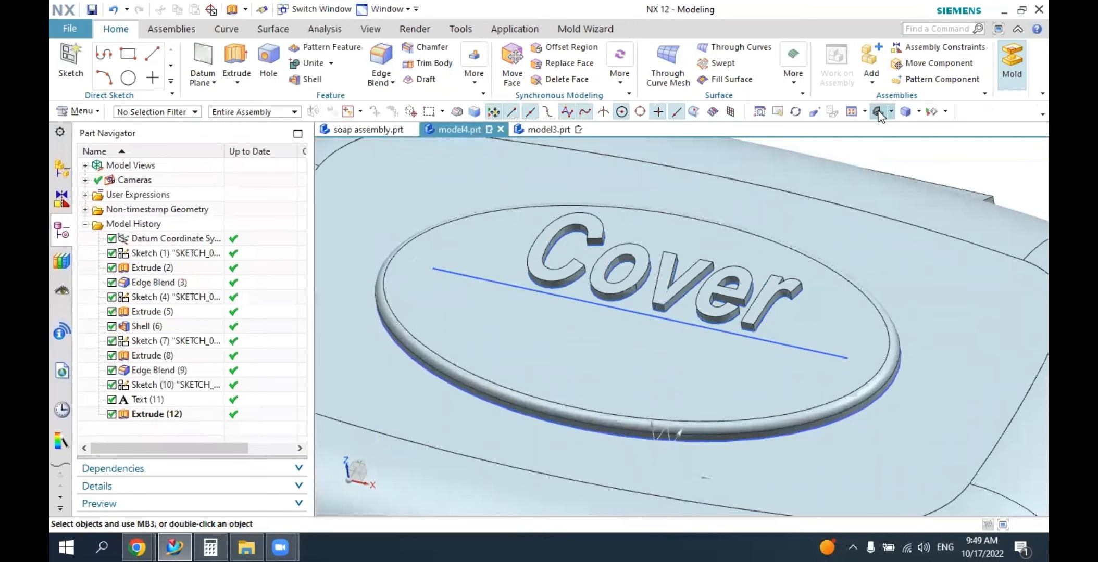
left_click(877, 112)
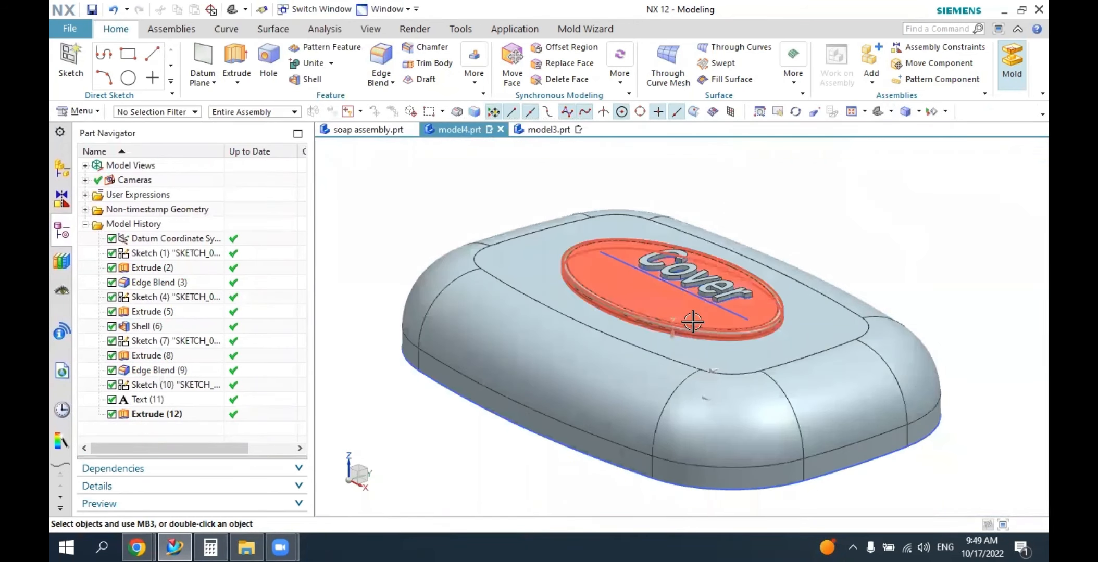
middle_click_drag(696, 318, 662, 323)
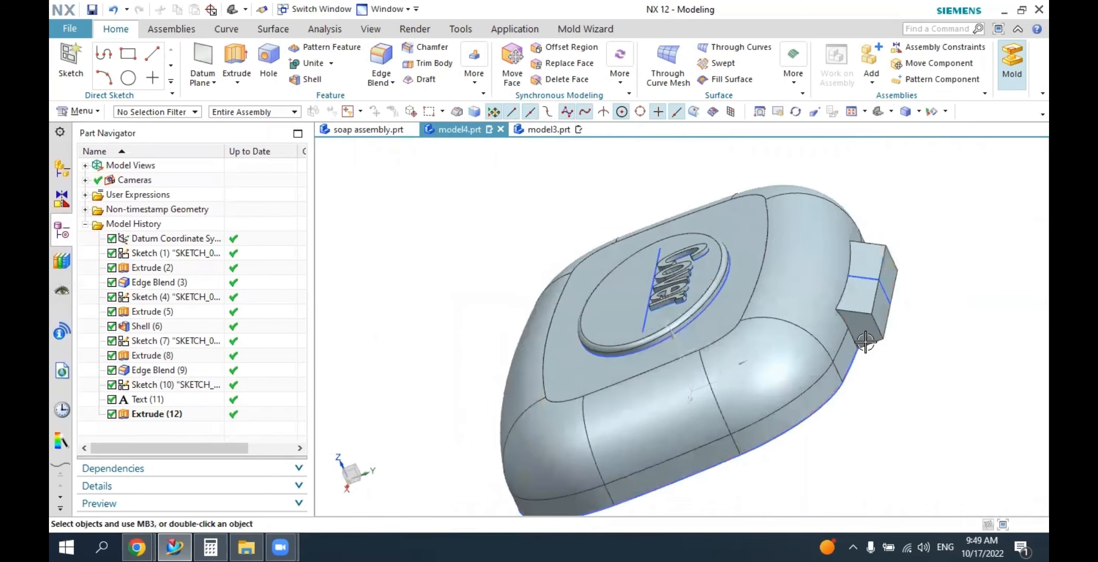
middle_click_drag(865, 342, 865, 414)
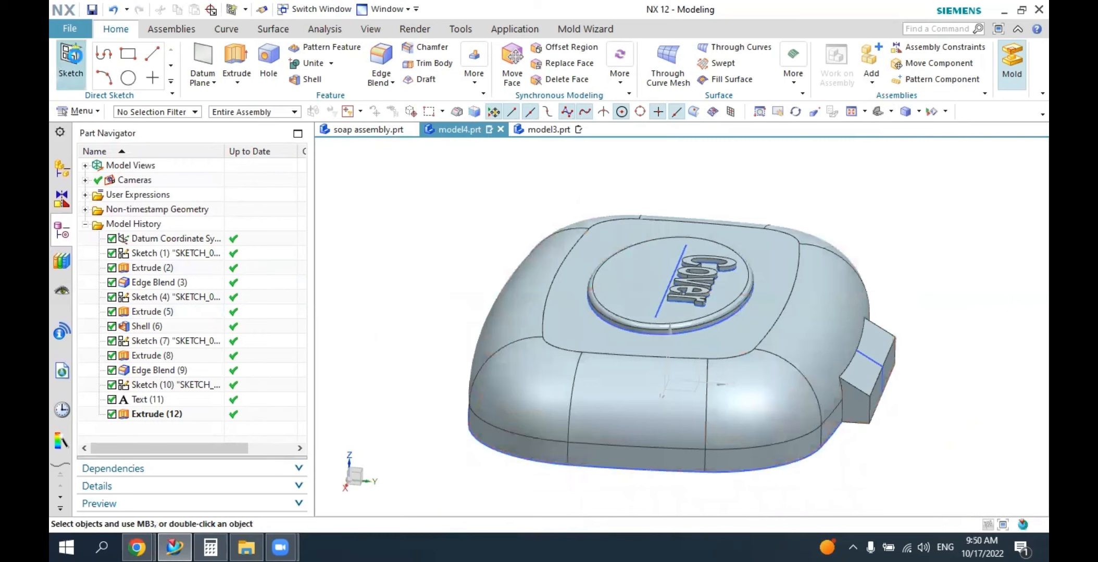
Start a sketch on the hinge tab's end face and draw a rectangle about 5 by 10 mm downward from its inner lower corner.
left_click(71, 60)
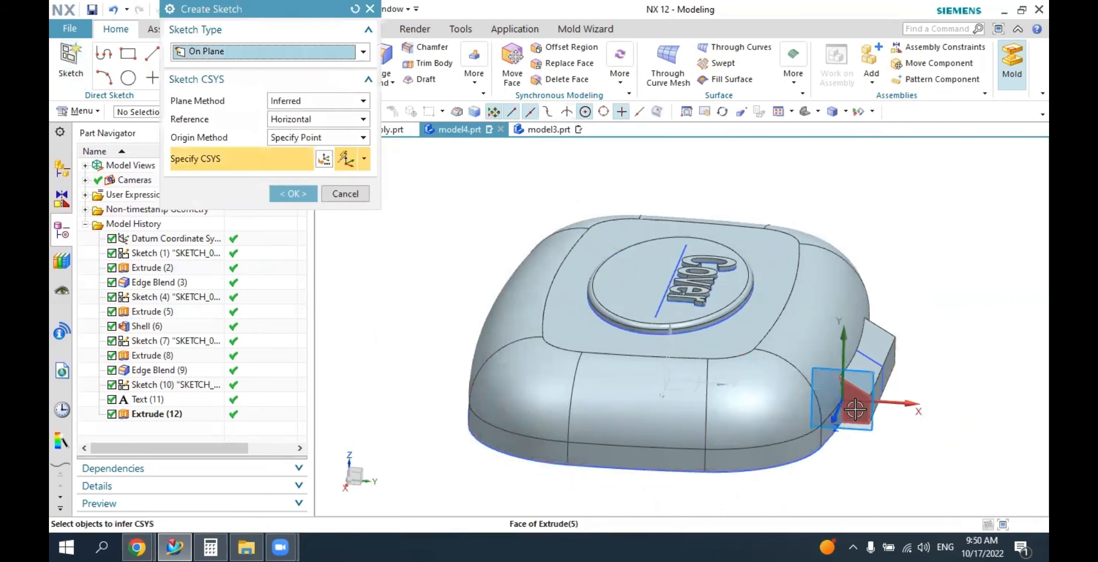
left_click(855, 410)
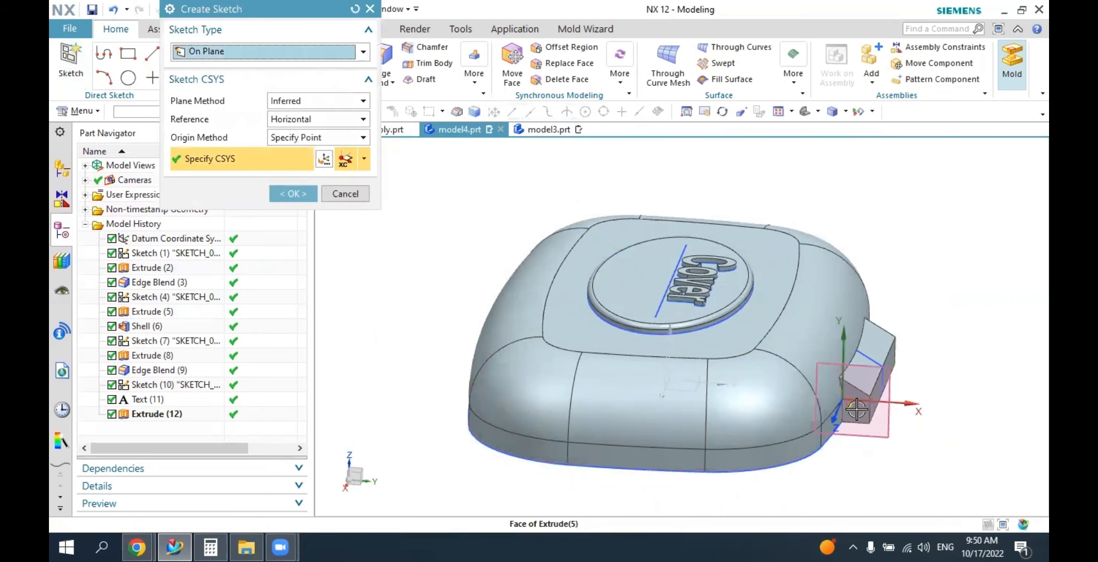
left_click(293, 194)
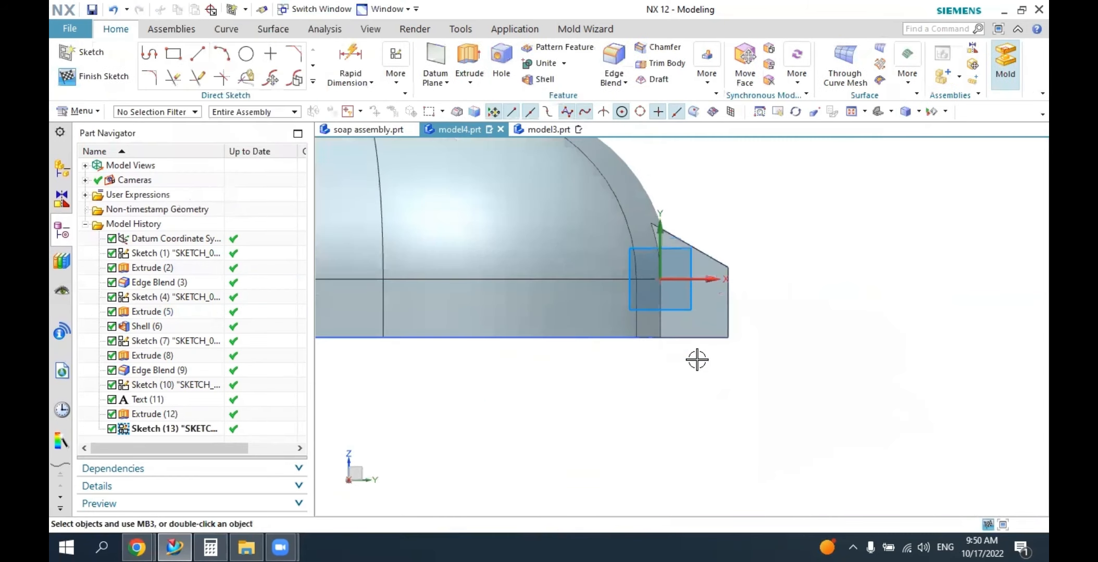
left_click(174, 53)
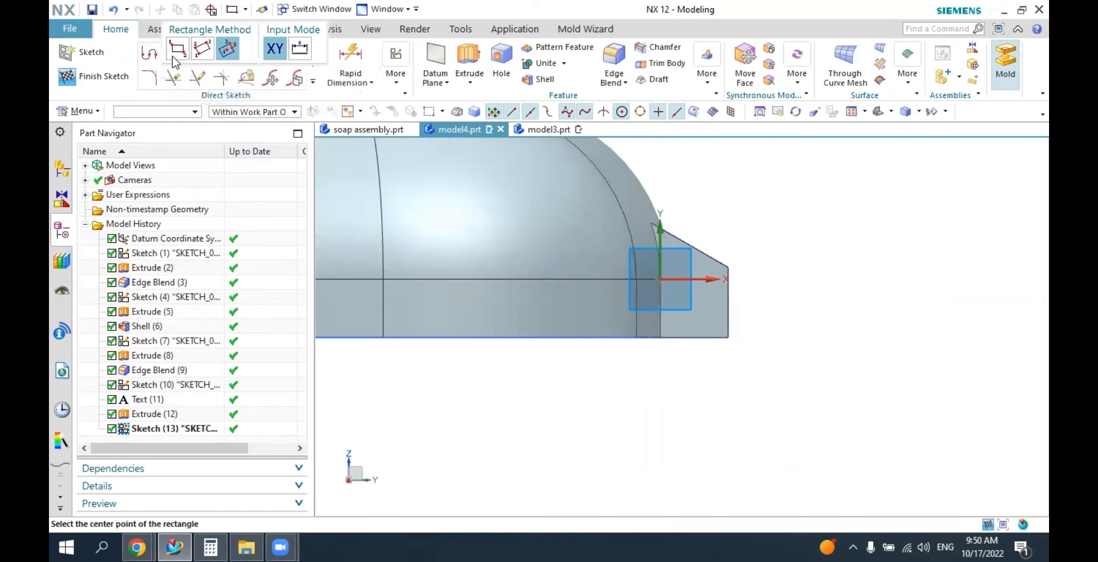
left_click(660, 339)
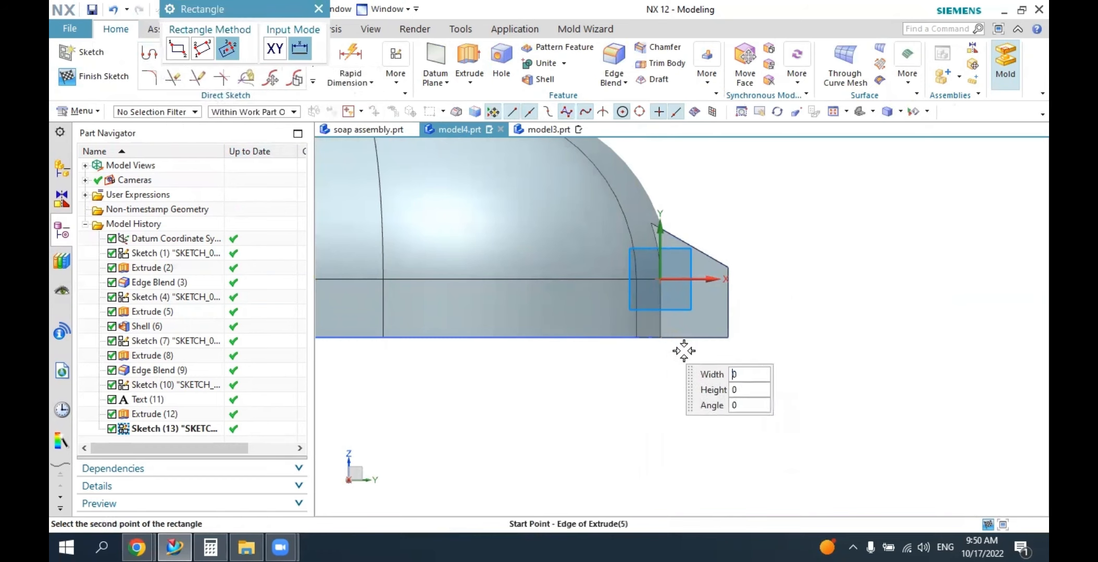
left_click(171, 57)
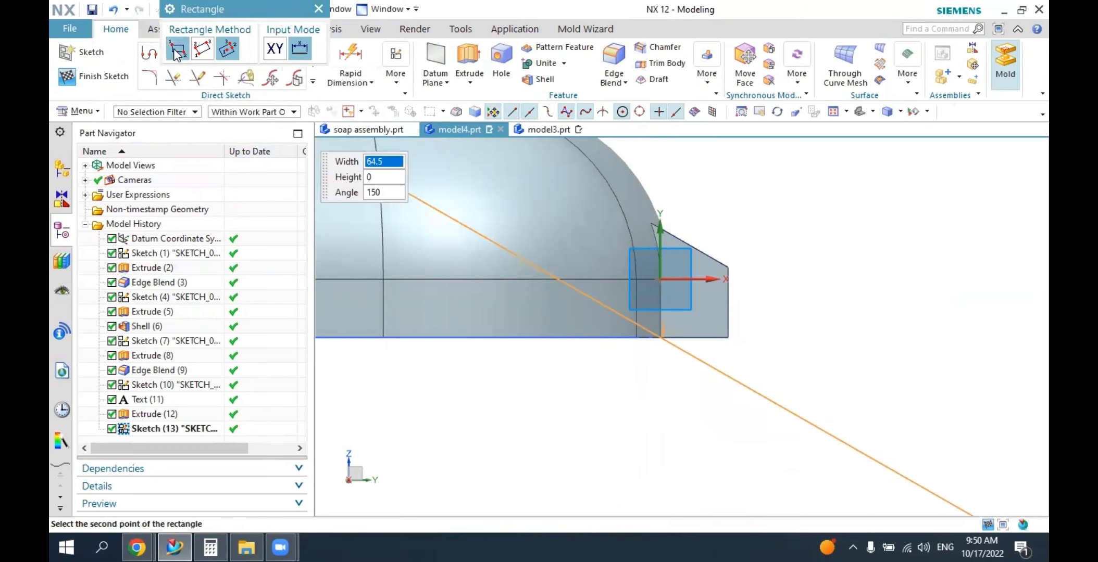
left_click(717, 453)
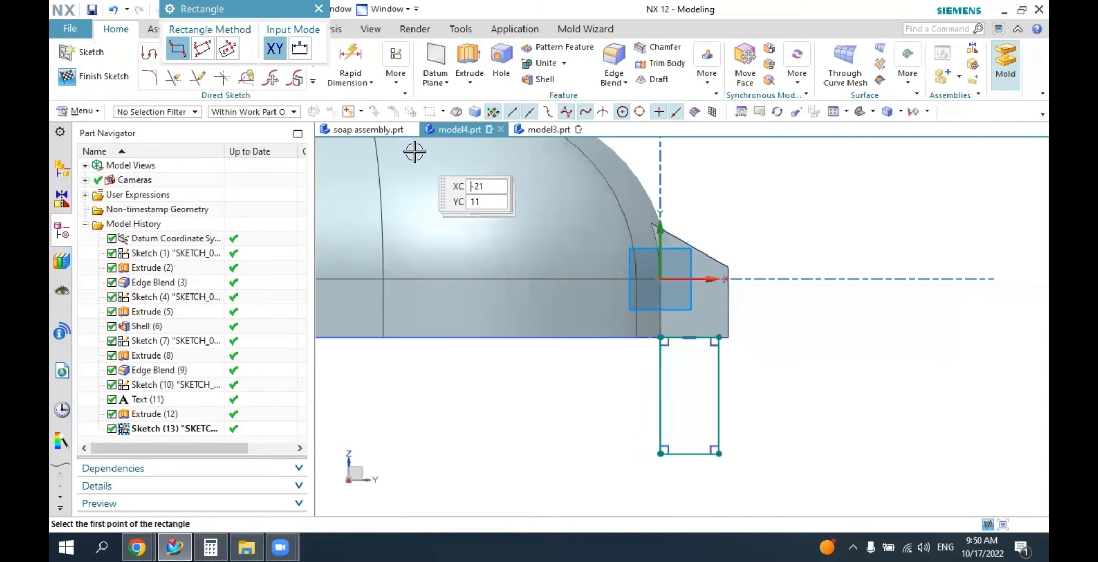
key("Escape")
Apply Vertical Alignment constraints to align the rectangle's two vertical sides with the hinge tab's outer and inner vertical edges.
left_click(394, 84)
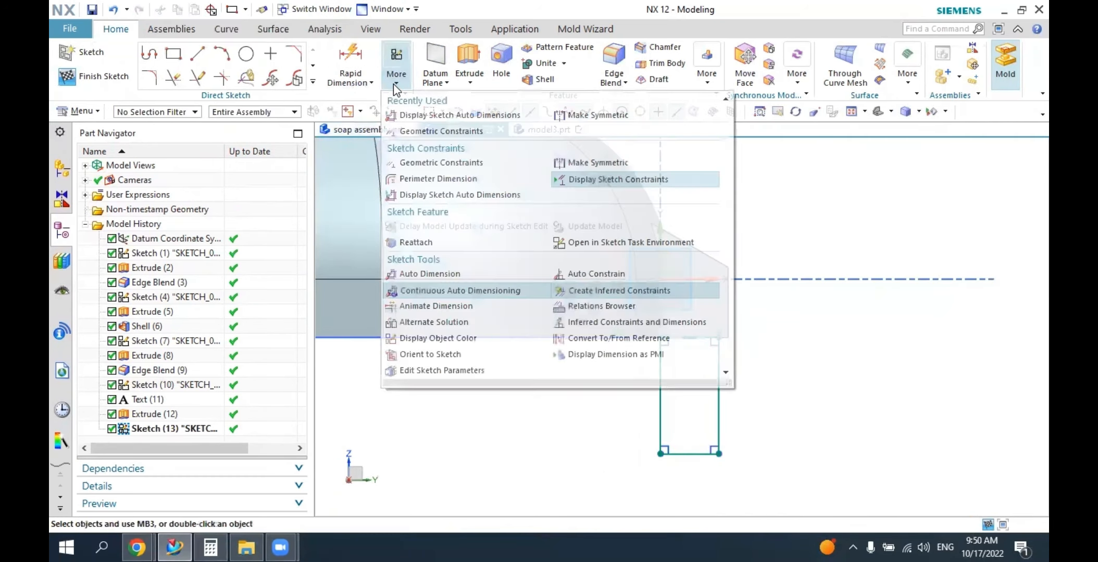
left_click(416, 130)
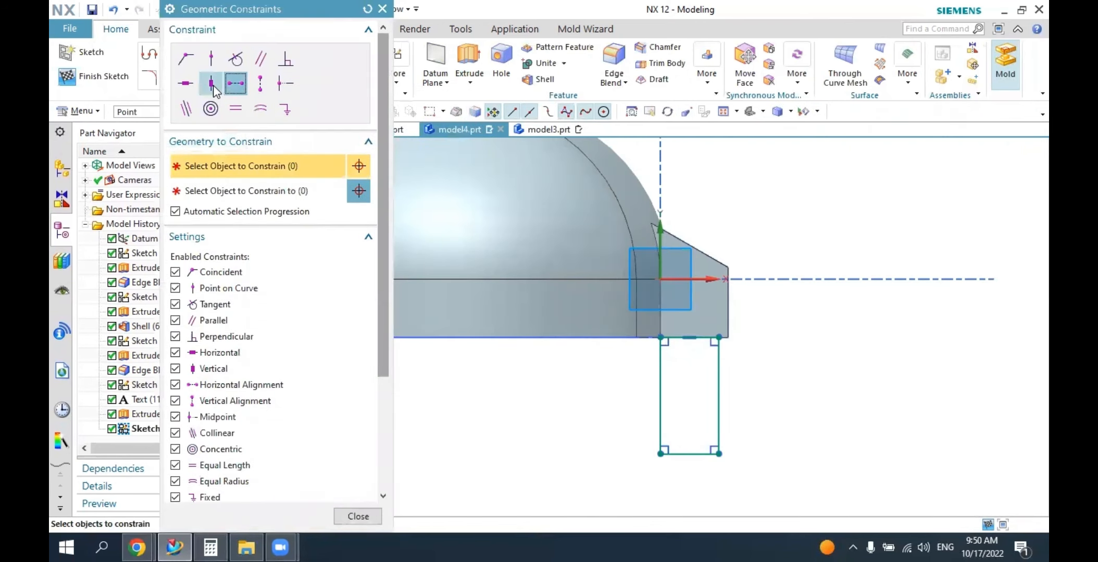
left_click(260, 83)
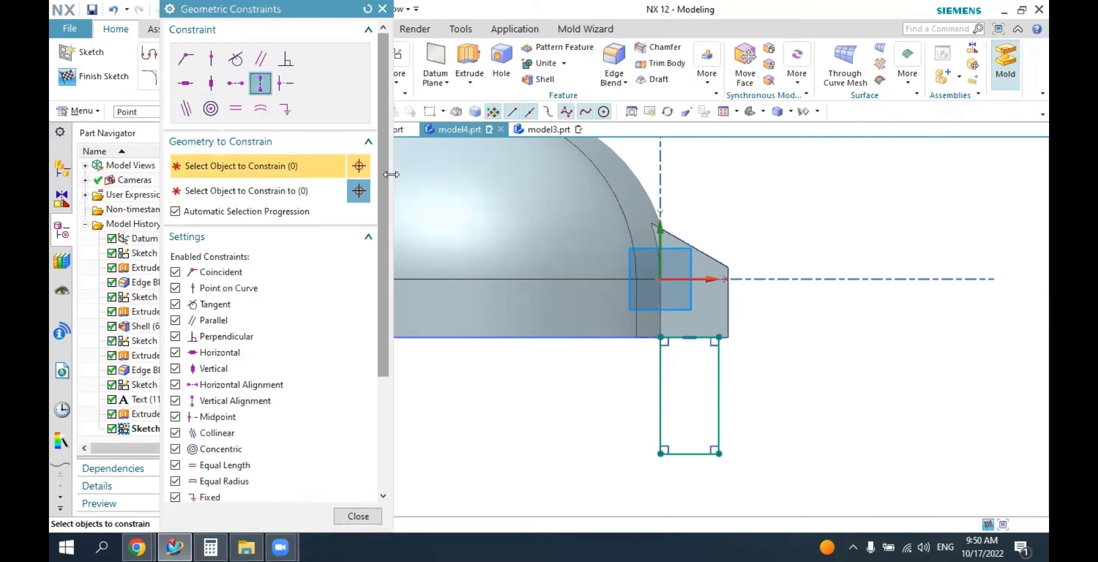
left_click(718, 372)
left_click(728, 314)
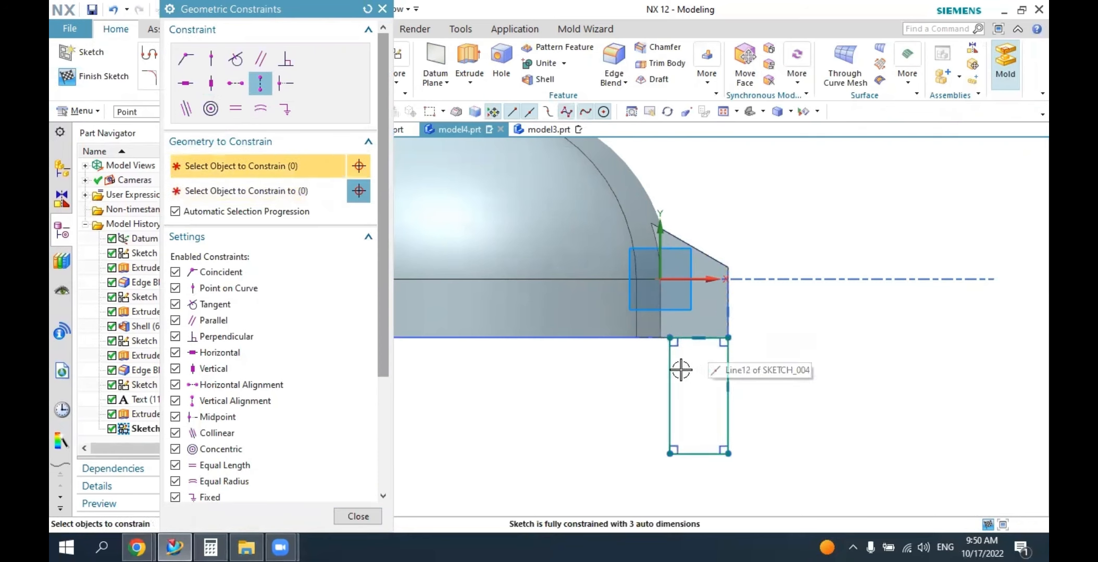
left_click(665, 361)
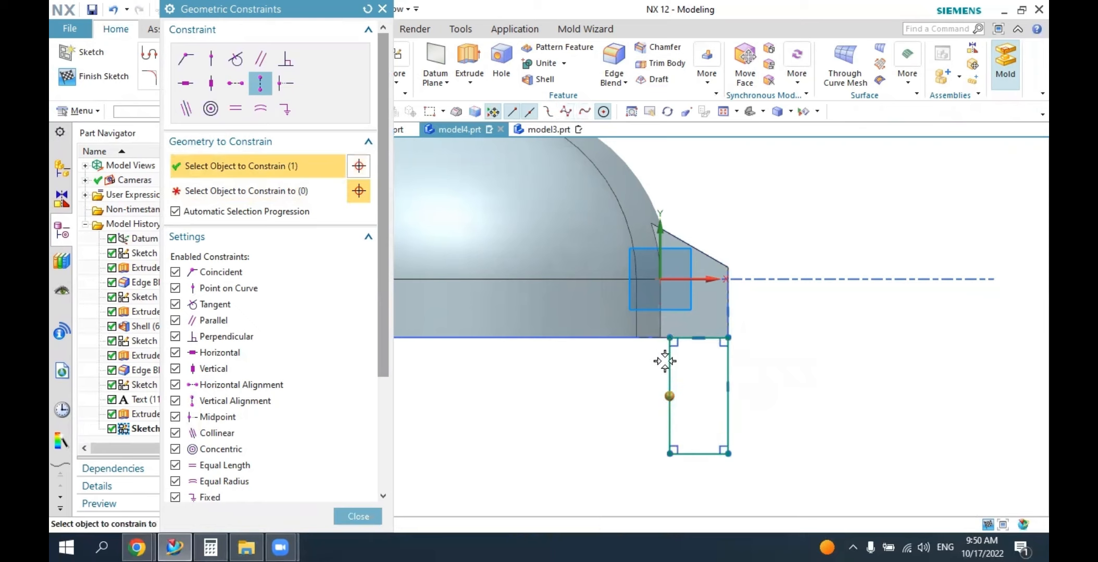
left_click(660, 327)
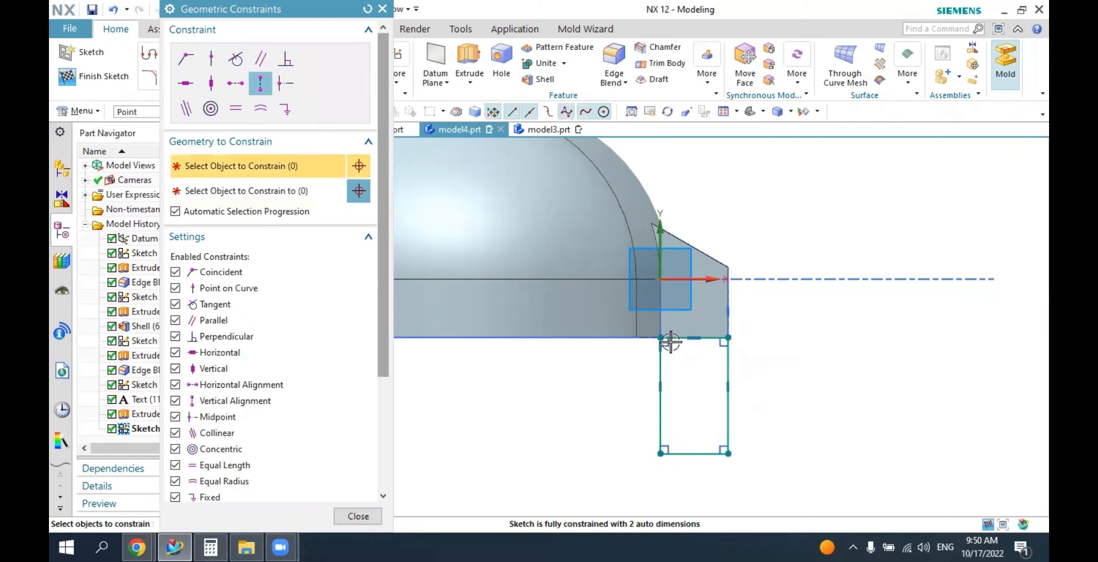
key("Escape")
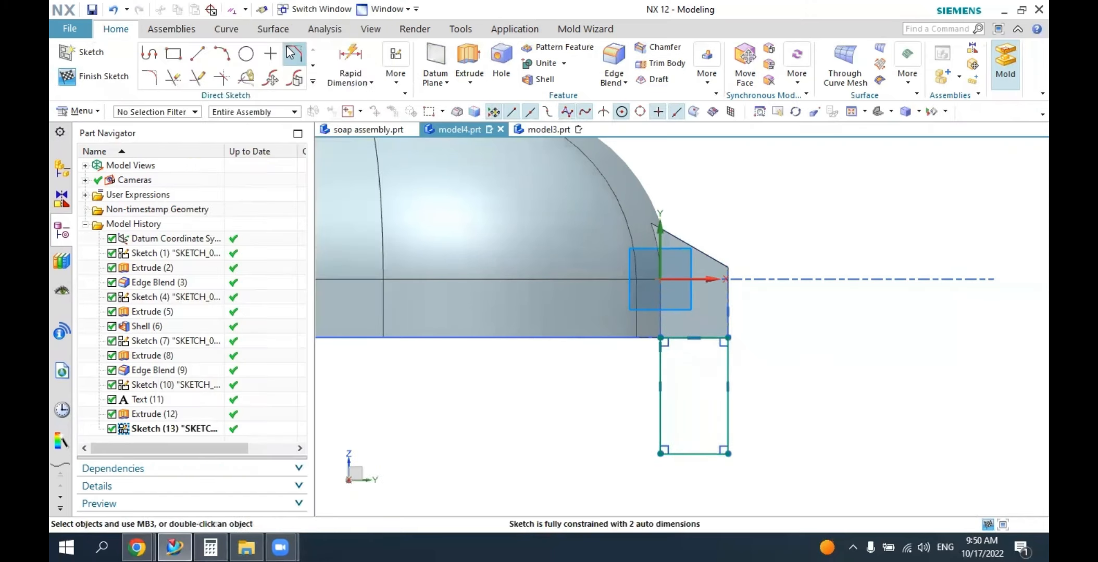
Dimension the rectangle's height below the hinge tab and set it to 5 mm.
left_click(728, 453)
left_click(728, 364)
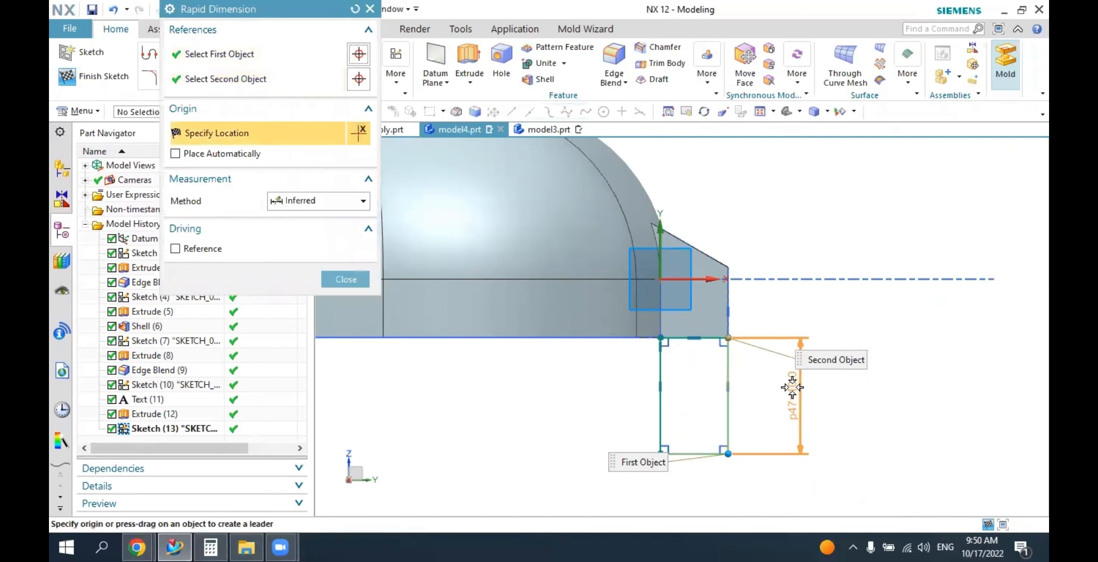
left_click(794, 388)
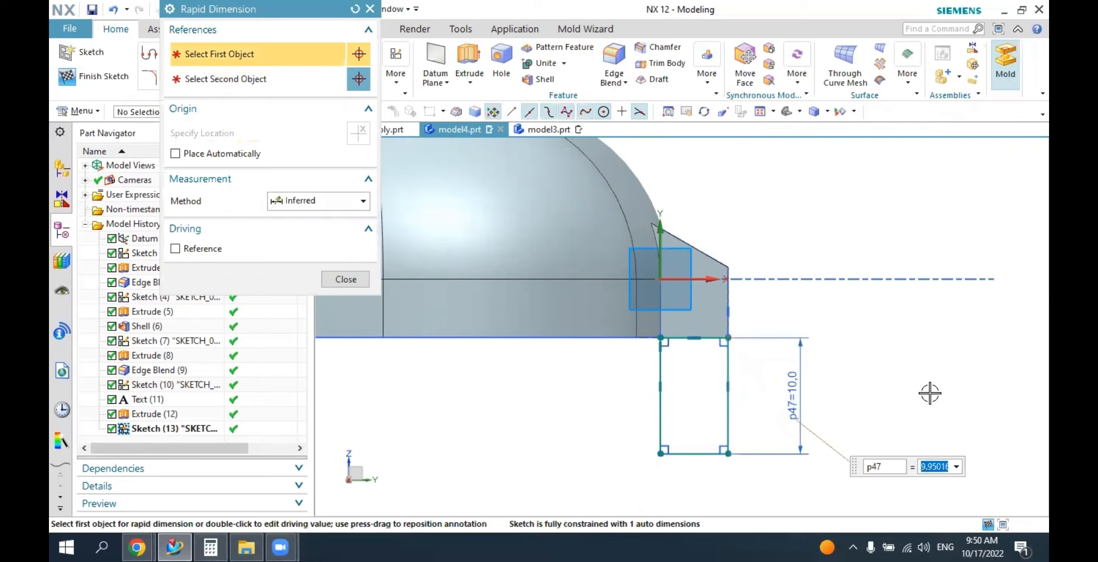
type("5")
key("Return")
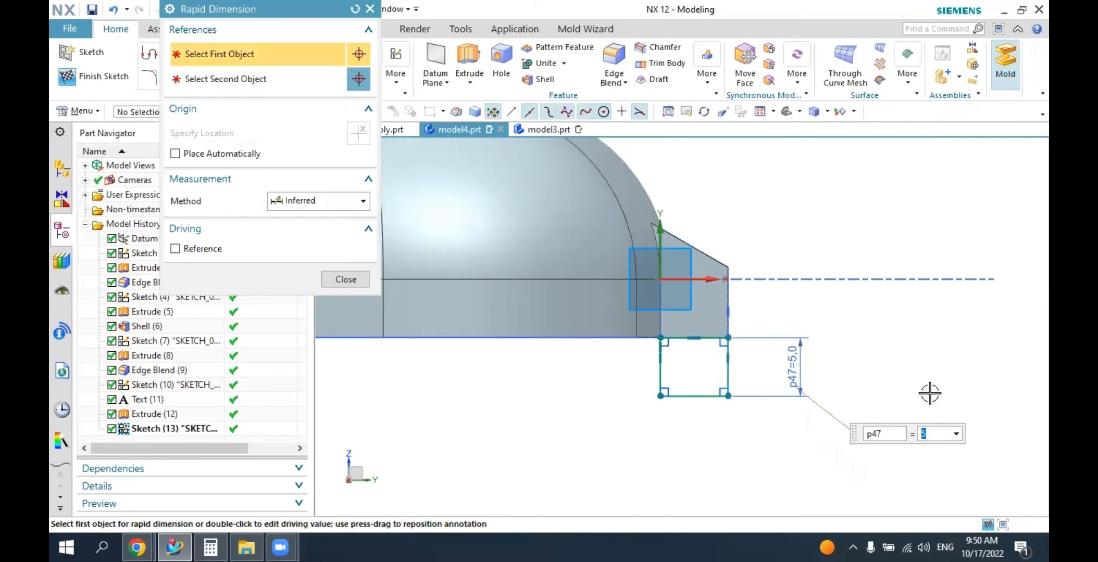
key("Escape")
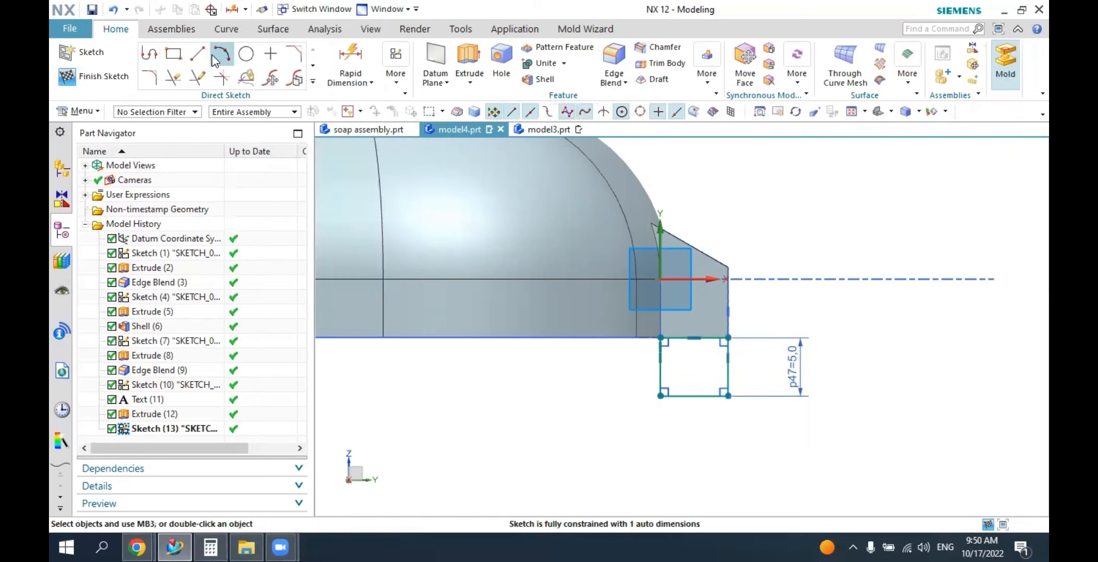
Draw a tangent three-point arc below the rectangle between its lower corners, and trim away the rectangle's bottom line.
left_click(215, 55)
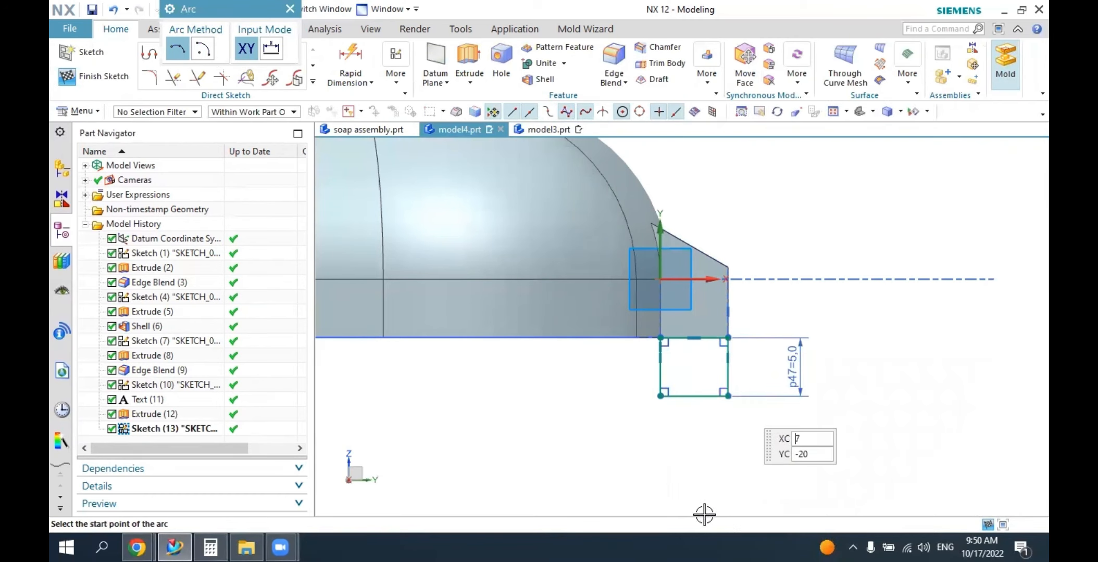
left_click(661, 396)
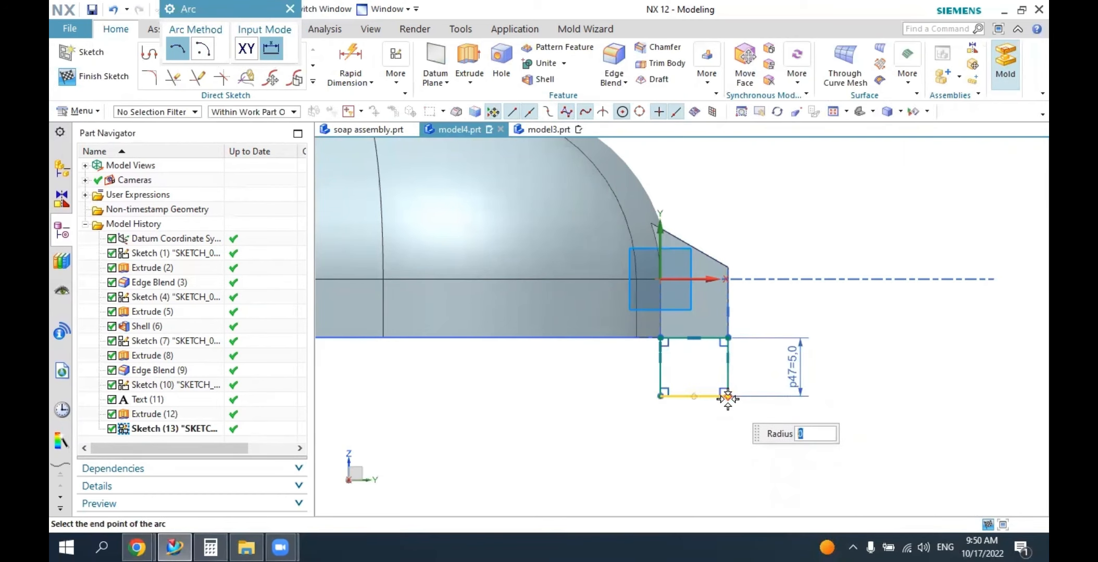
left_click(728, 396)
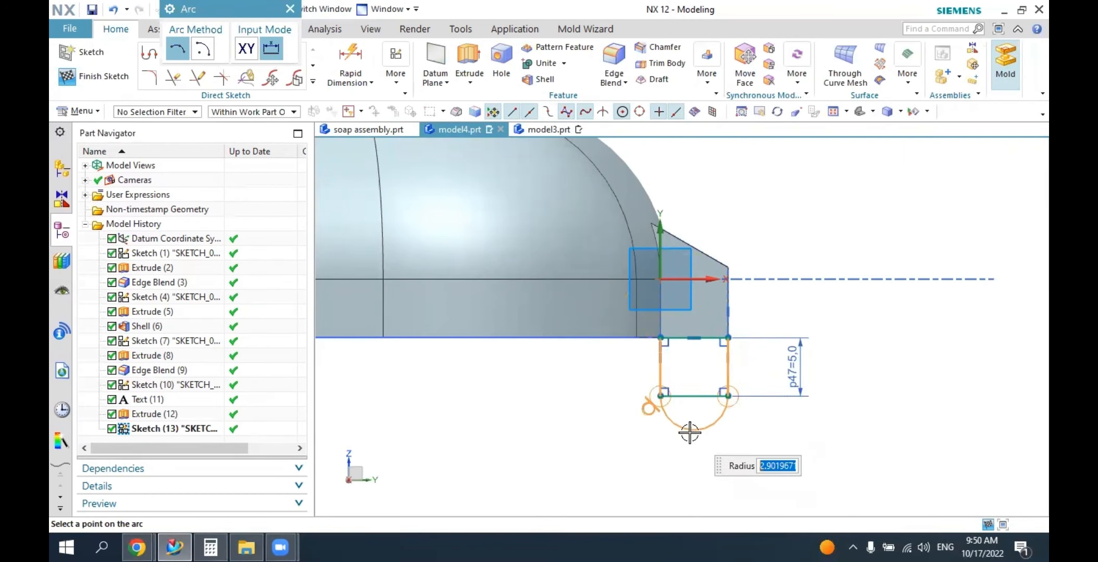
left_click(714, 418)
key("Escape")
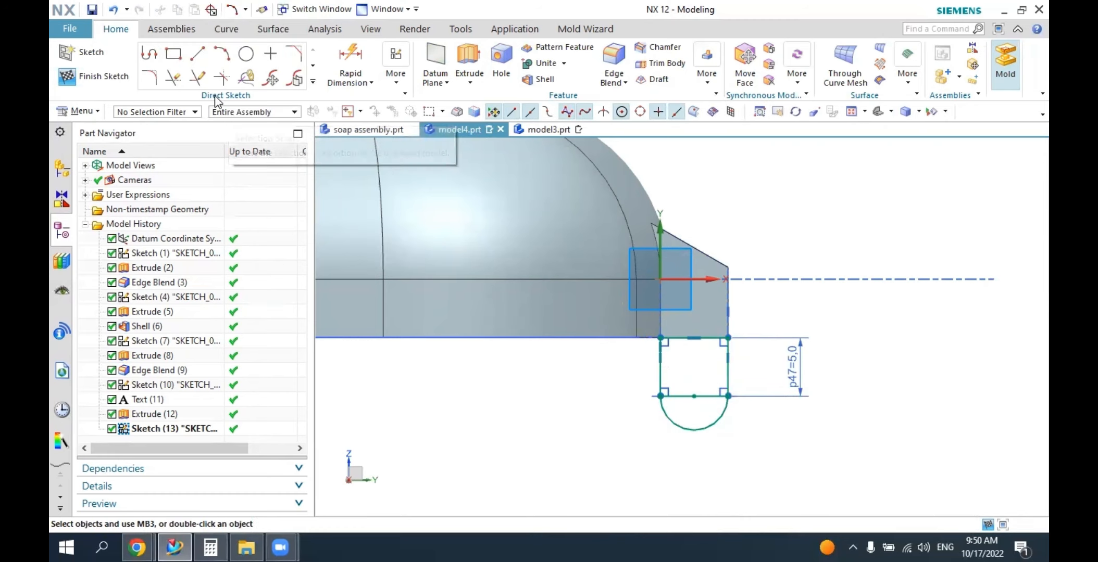
left_click(173, 81)
left_click(675, 396)
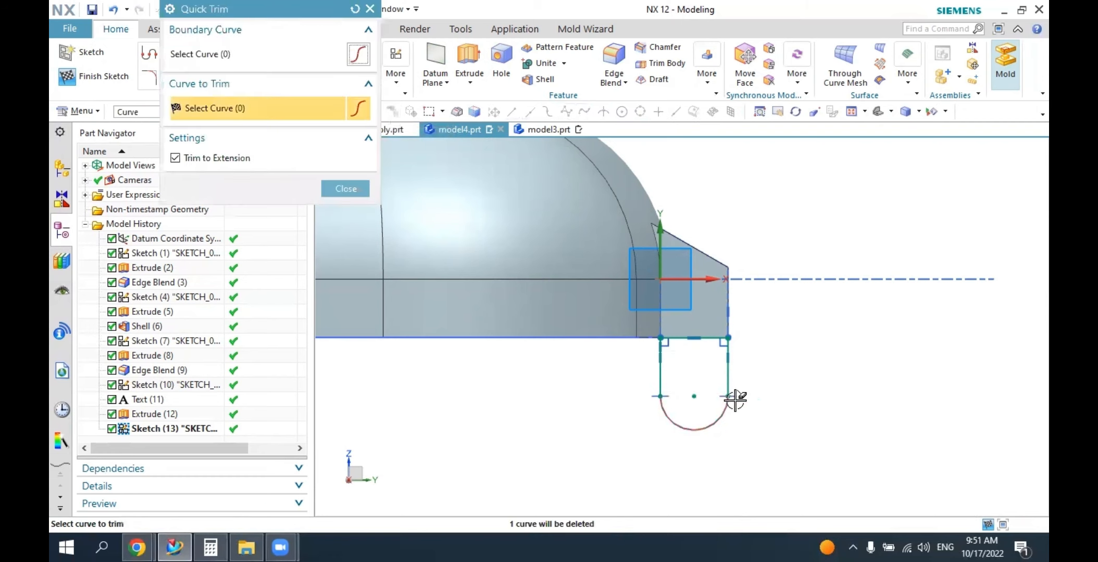
left_click(346, 188)
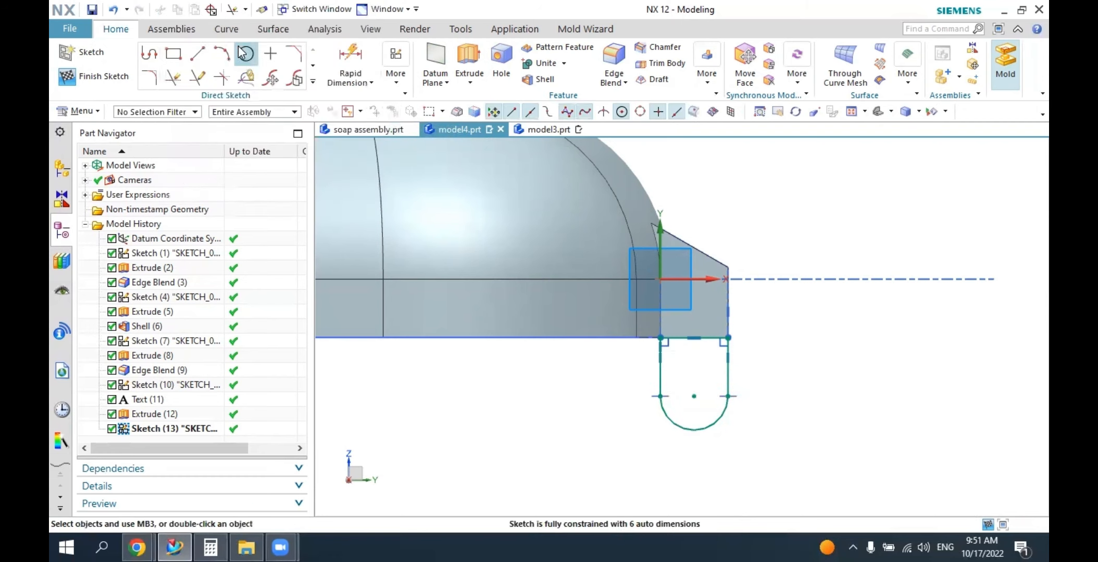
Draw a 3 mm diameter circle centred on the centre of the lug's rounded end.
left_click(244, 52)
left_click(694, 391)
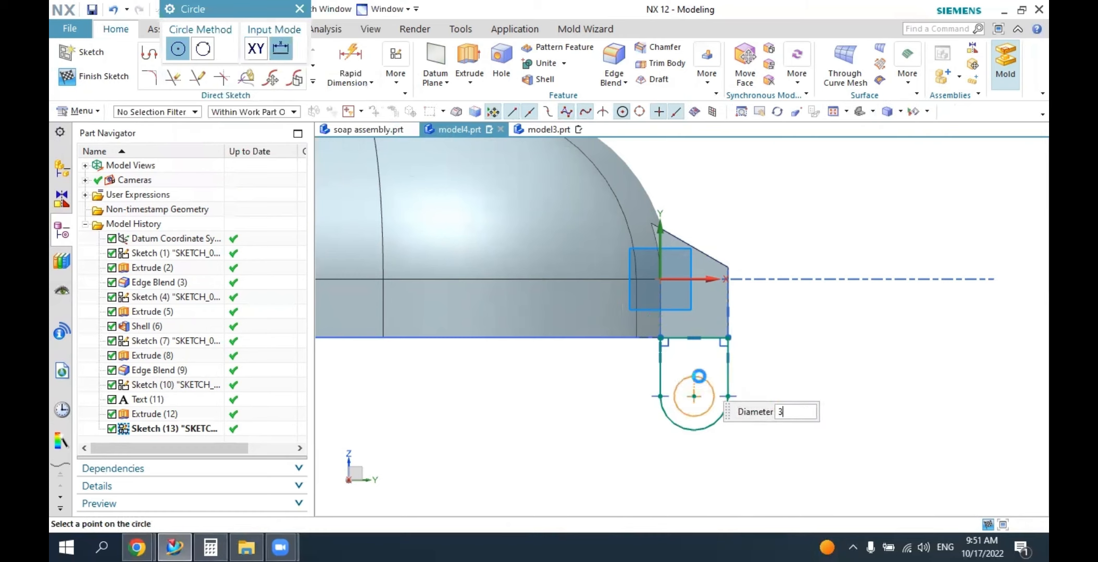
key("Return")
key("Escape")
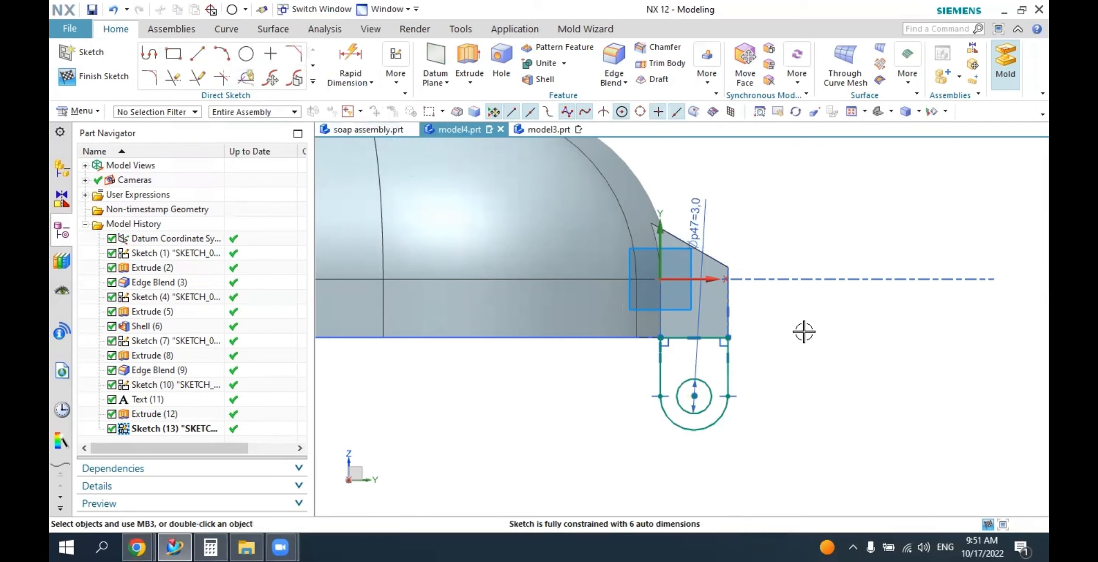
Start extruding the holed lug sketch with the Unite option, pulling the end distance 4.5 mm inward beneath the hinge tab.
mouse_move(804, 332)
middle_mouse_down()
mouse_move(753, 347)
mouse_move(694, 313)
mouse_move(551, 379)
middle_mouse_up()
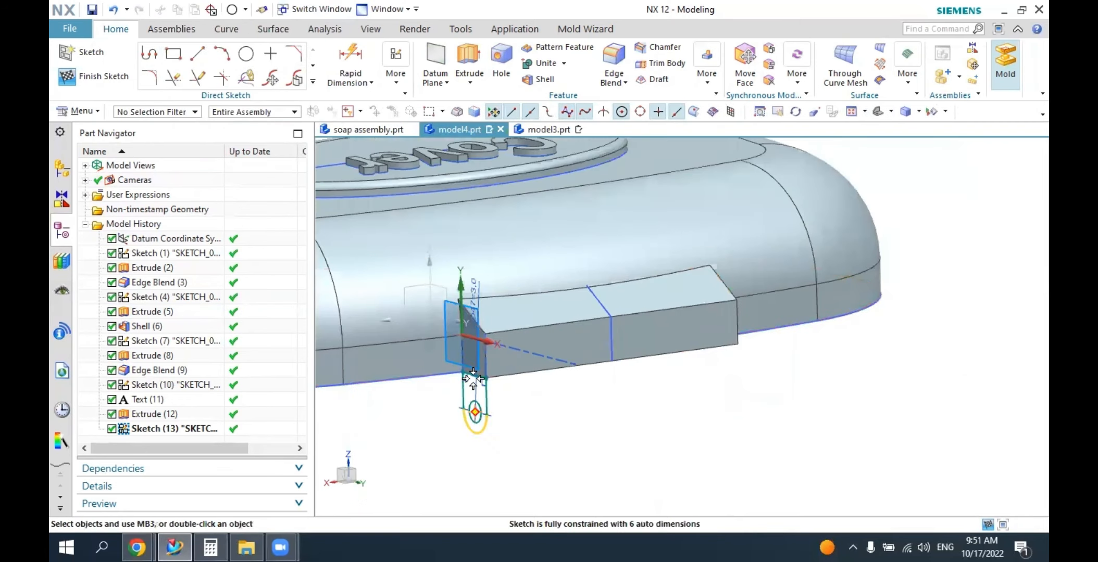
middle_click_drag(529, 399, 397, 283)
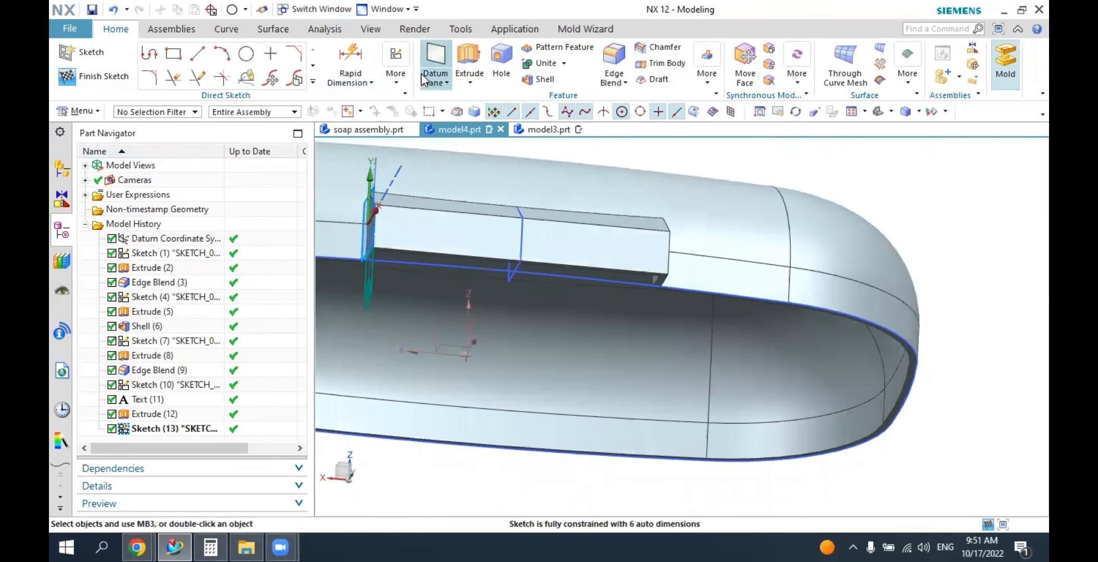
left_click(469, 62)
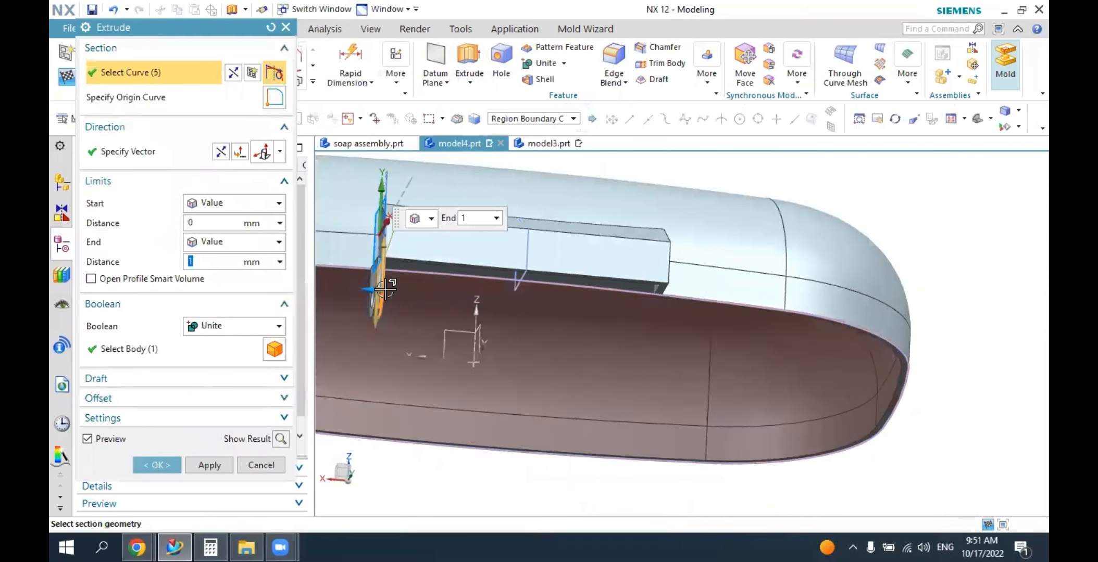
middle_click_drag(385, 289, 420, 299)
scroll(555, 299, "up", 4)
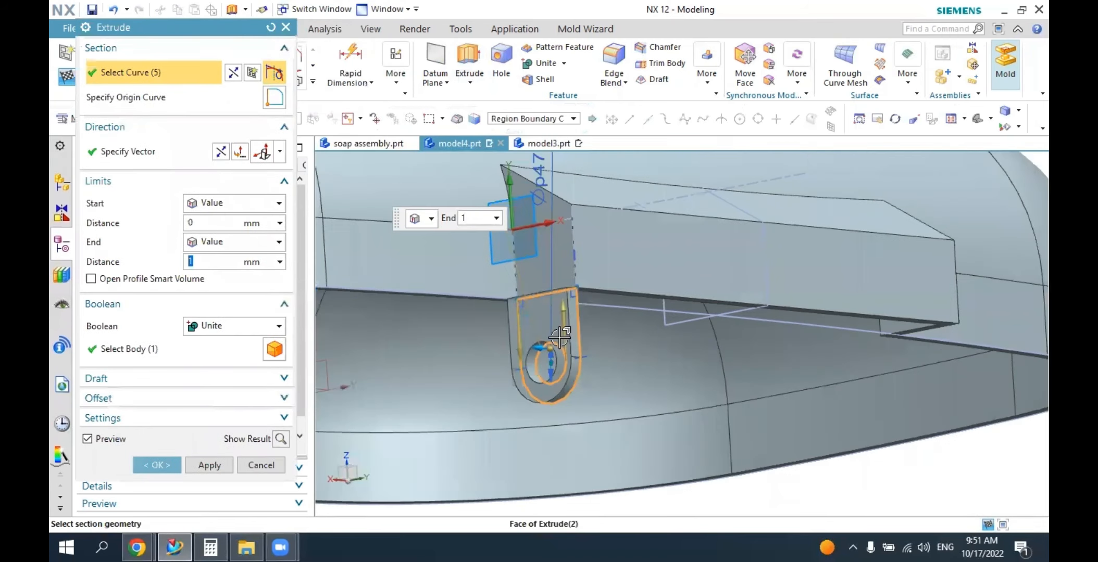
middle_click_drag(567, 326, 502, 308)
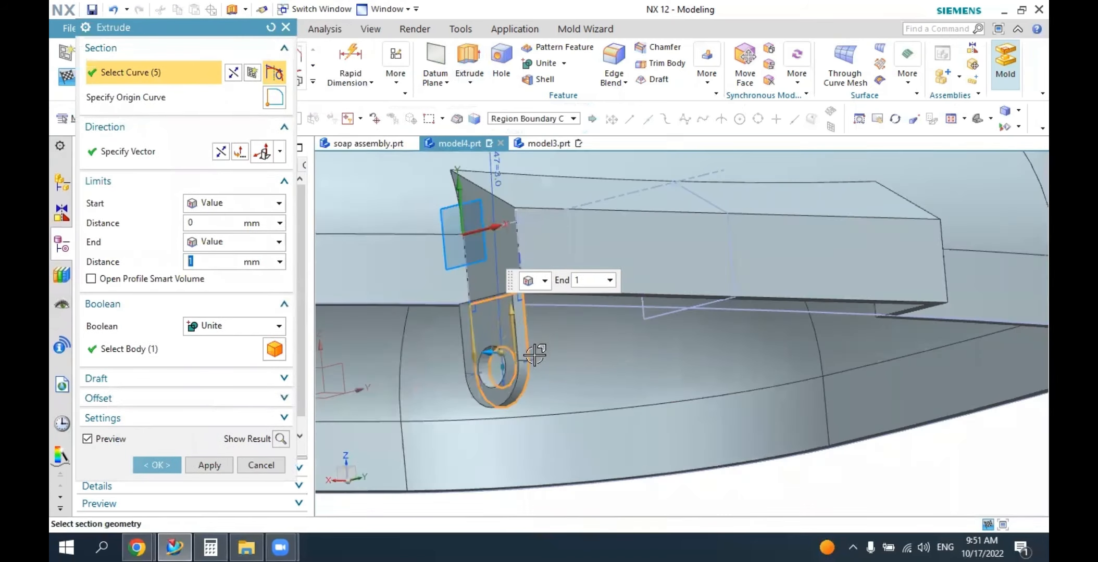
left_click_drag(490, 354, 596, 368)
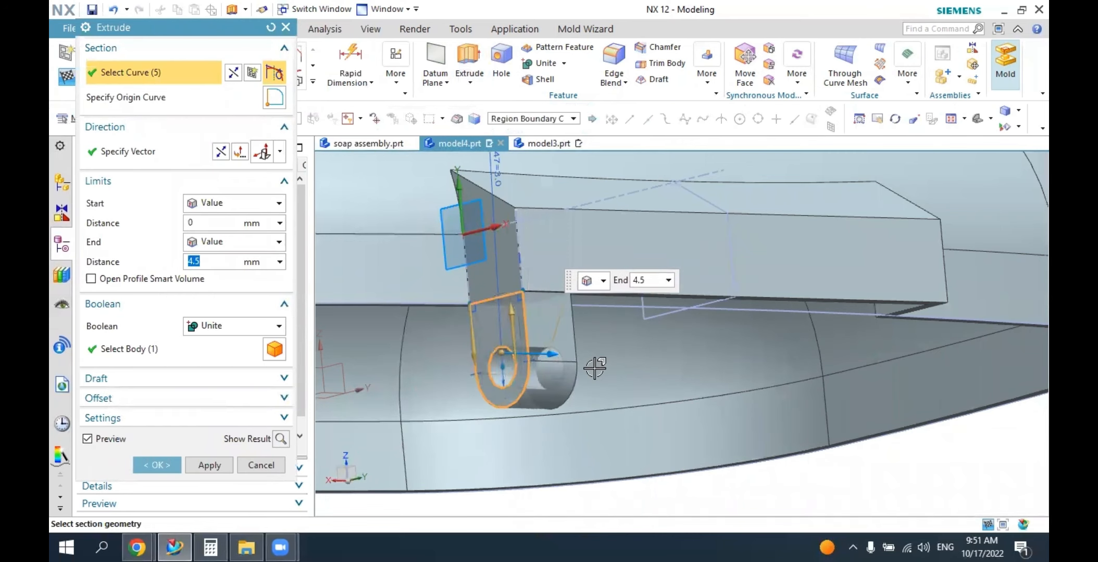
Reduce the lug extrusion's end distance to 1 mm.
middle_click_drag(595, 369, 568, 349)
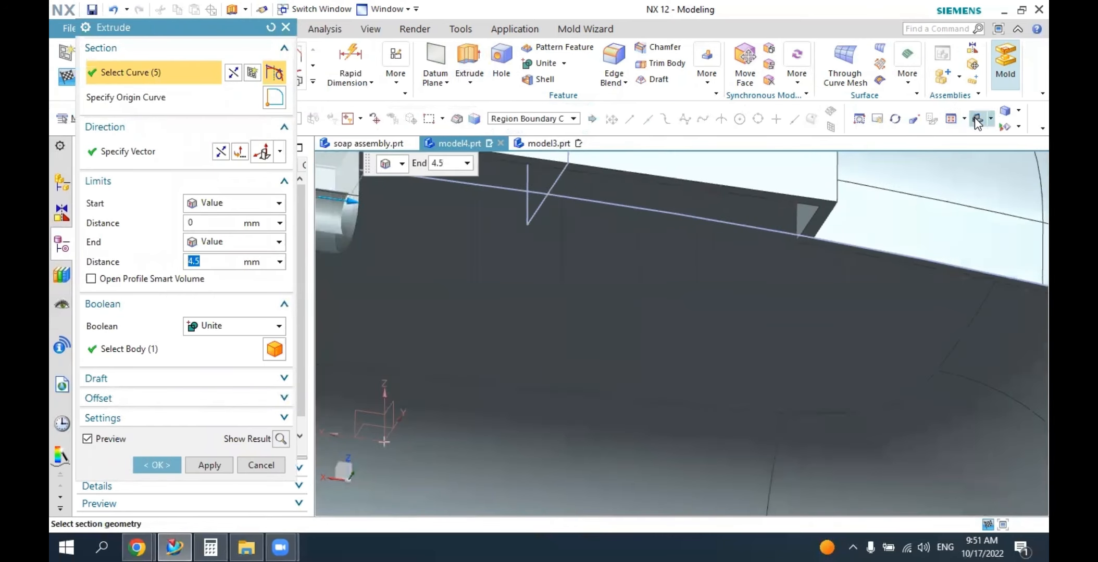
left_click(978, 123)
middle_click_drag(826, 321, 722, 308)
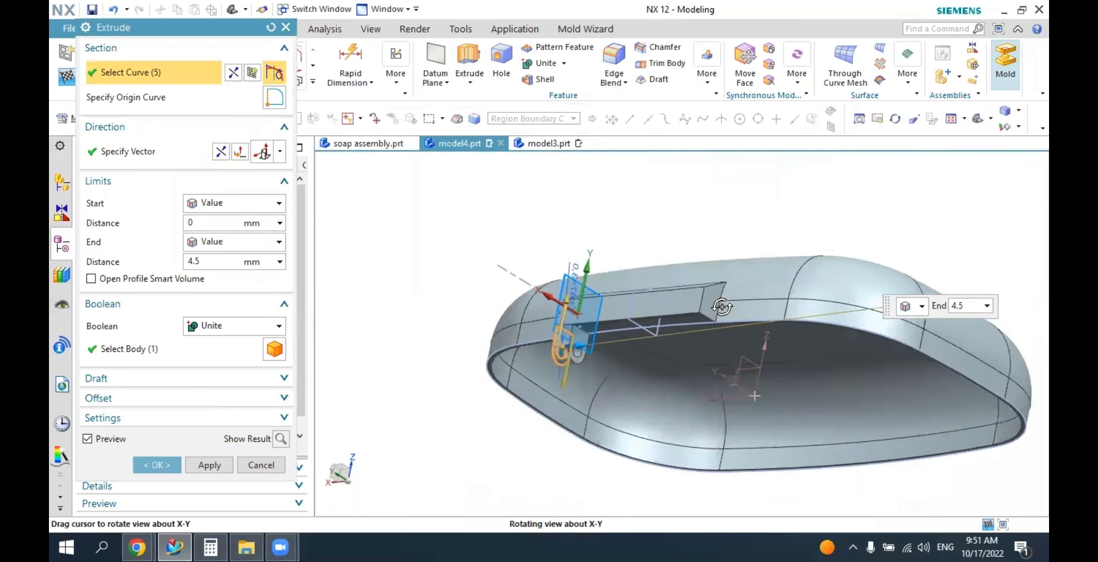
scroll(599, 367, "up", 6)
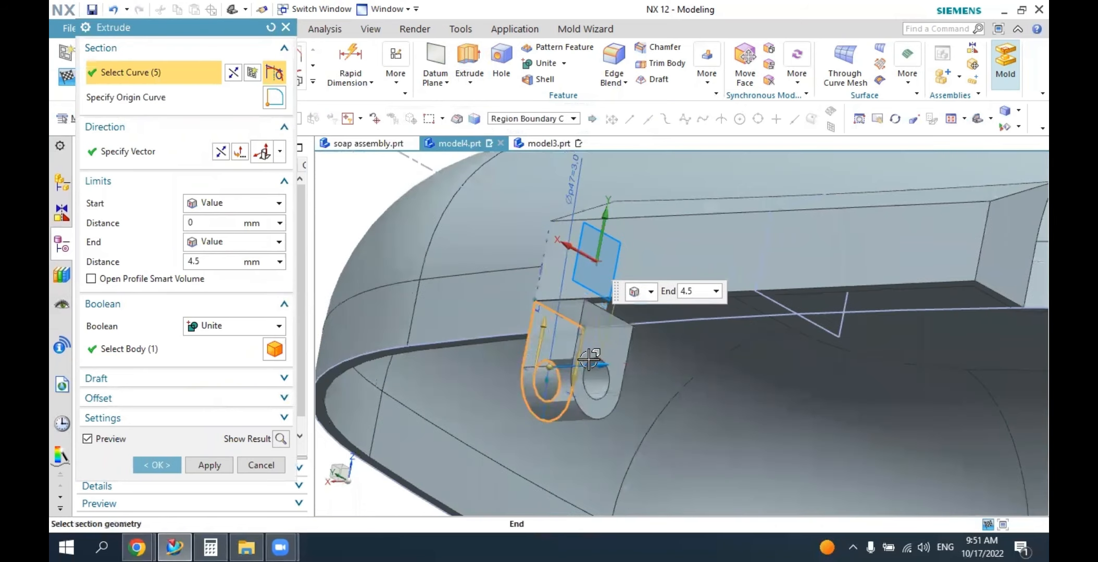
left_click_drag(589, 360, 569, 352)
middle_click_drag(635, 342, 609, 316)
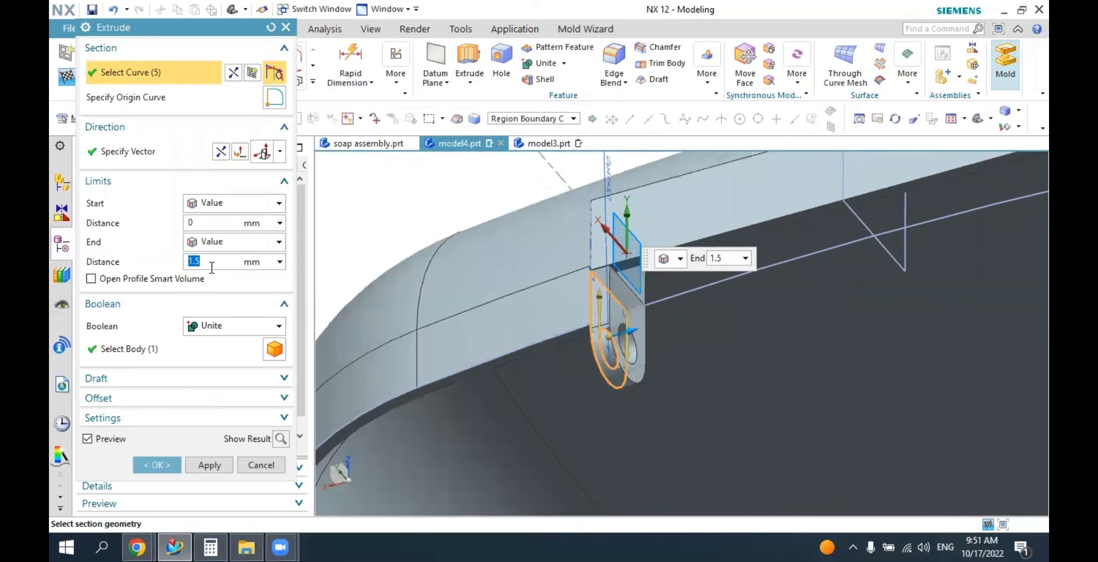
middle_click_drag(640, 332, 638, 297)
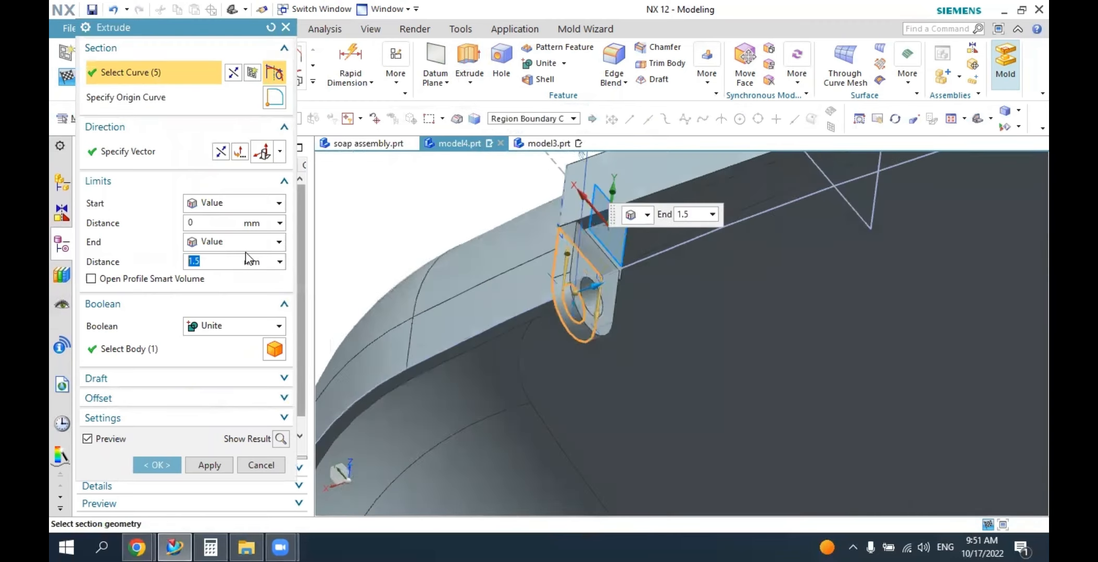
type("1")
key("Return")
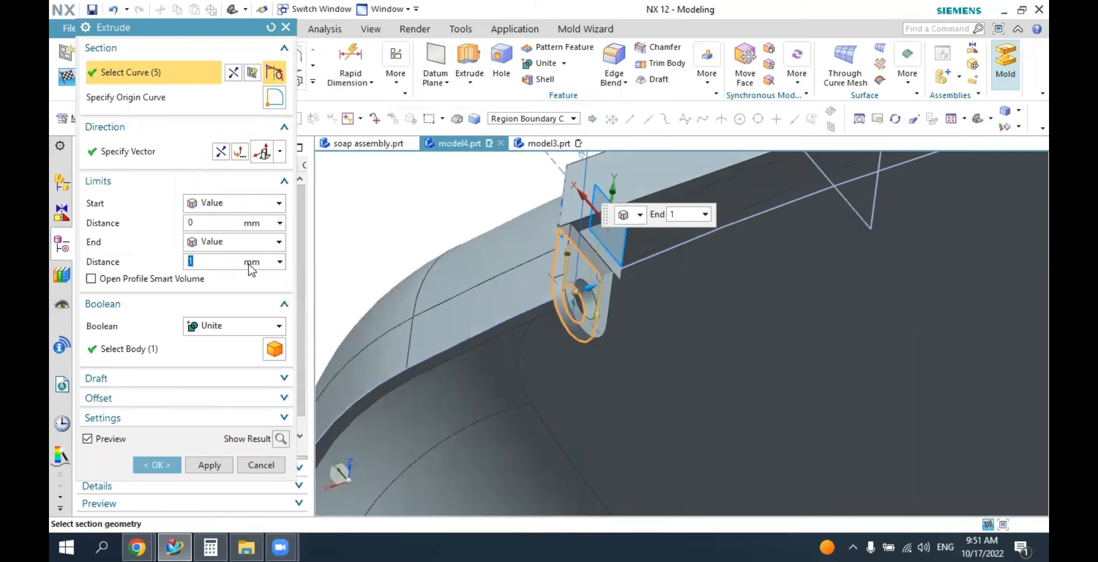
Set the lug extrusion's end limit to Until Extended, ending at the triangular shell face inside the hinge tab.
left_click(214, 244)
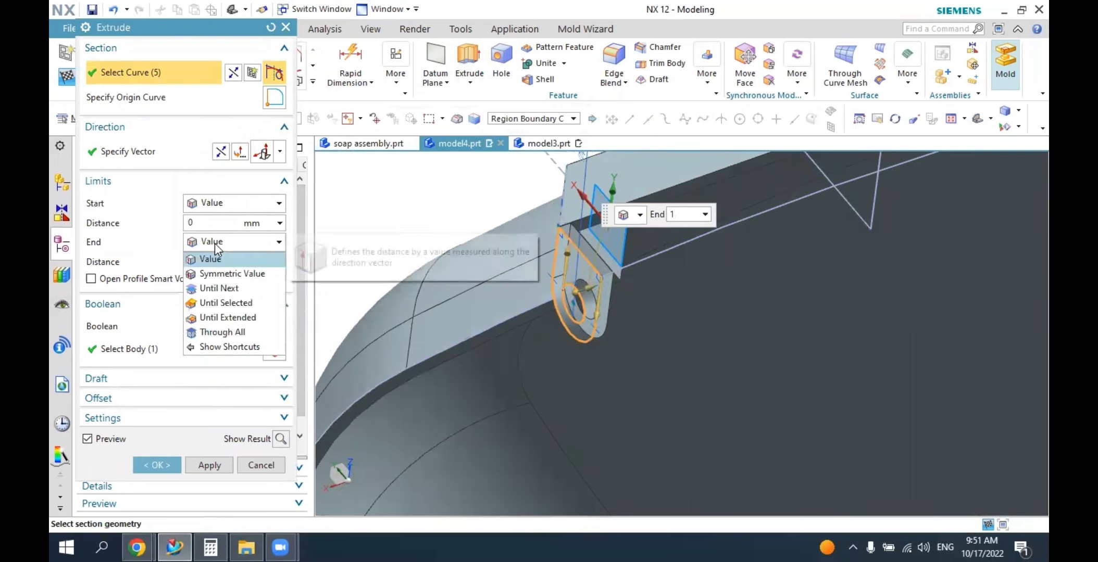
left_click(210, 318)
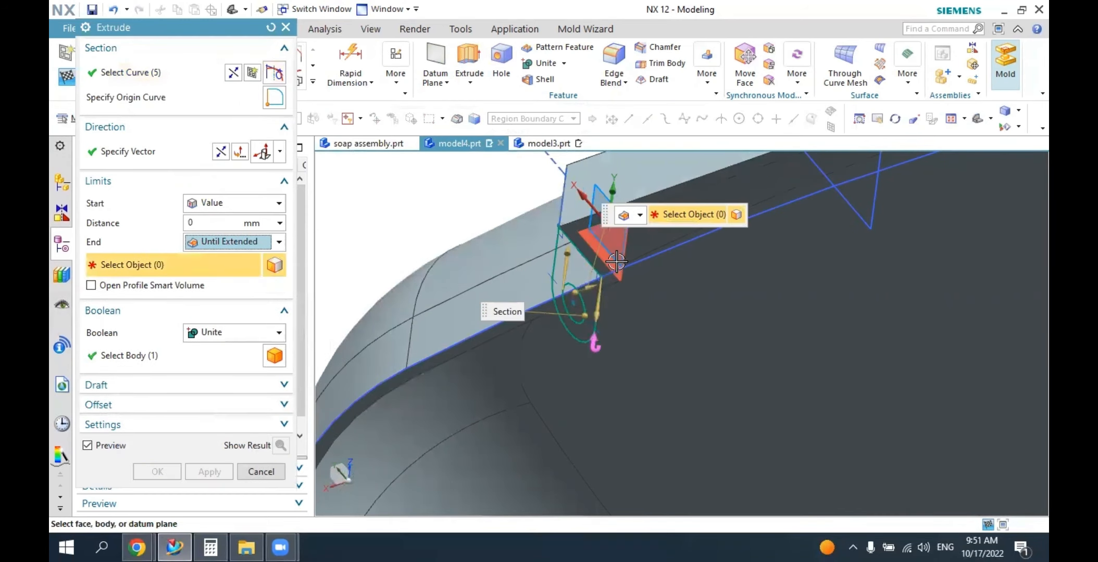
scroll(616, 262, "up", 3)
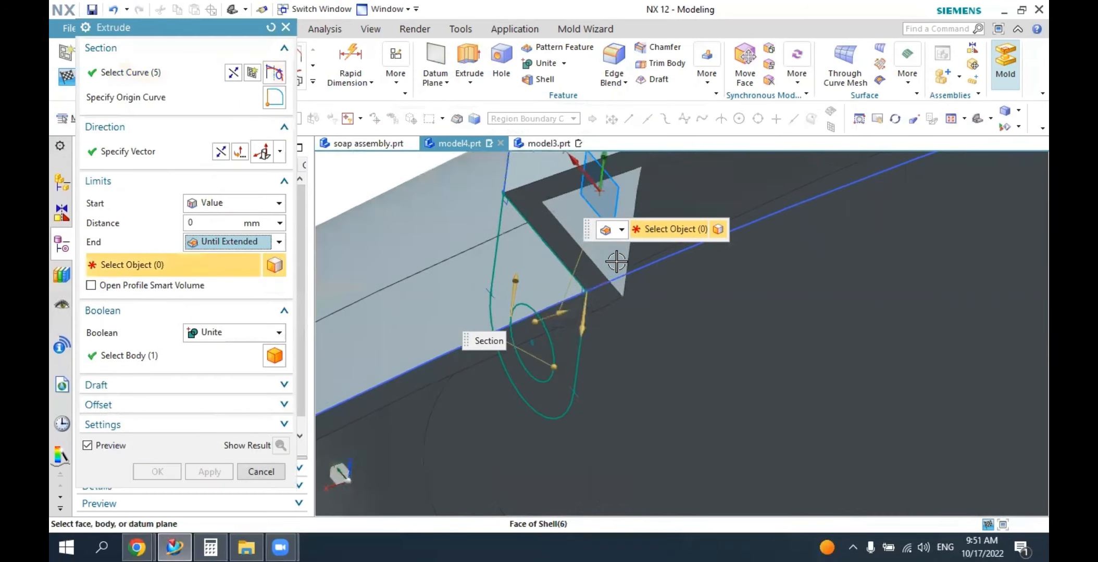
left_click(585, 223)
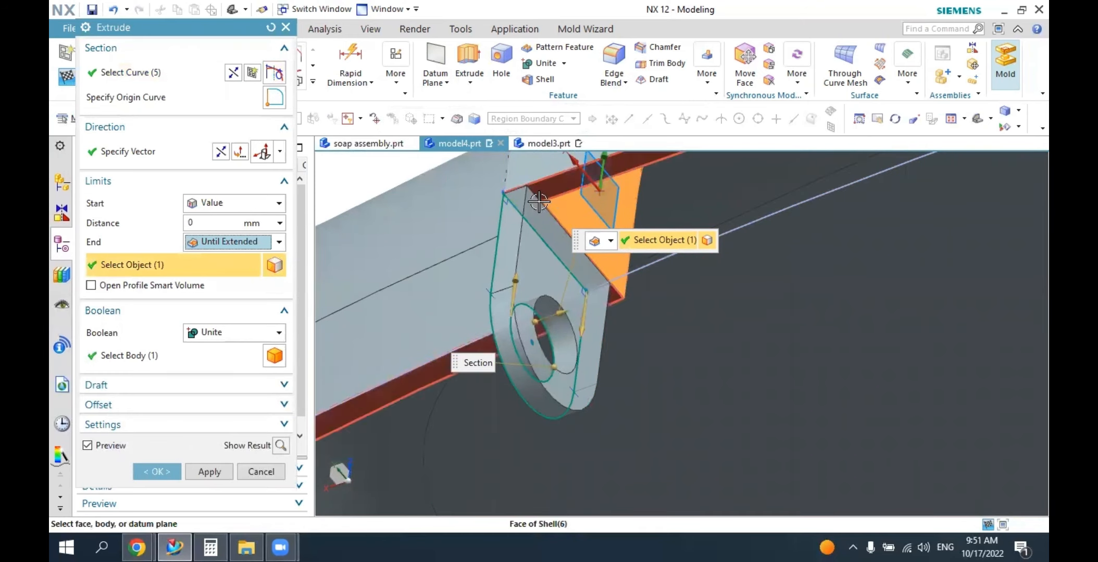
Try to create the lug extrusion united with the cover body.
left_click(207, 335)
left_click(208, 365)
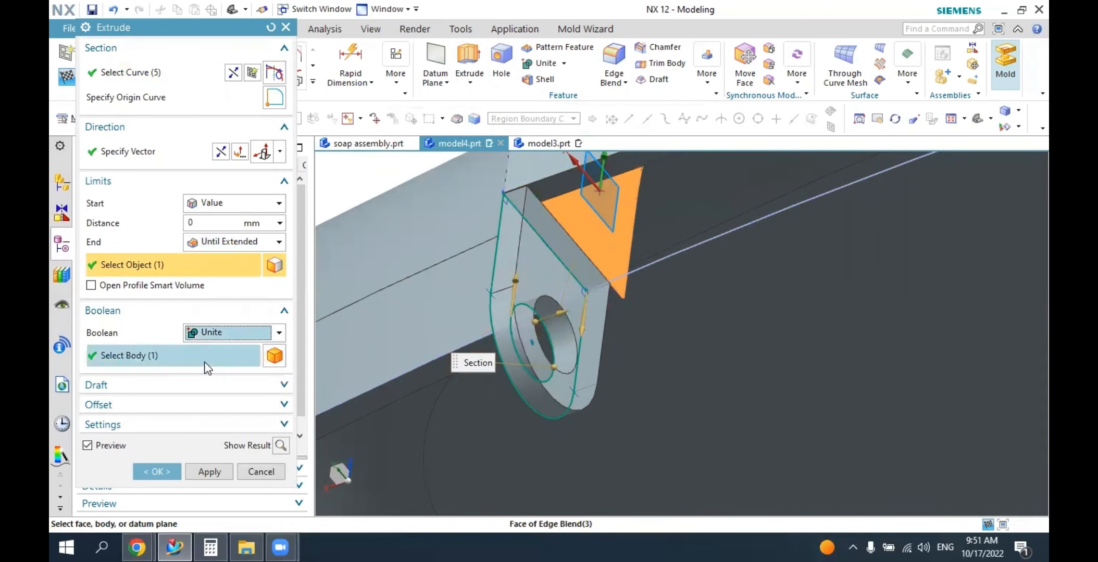
left_click(158, 472)
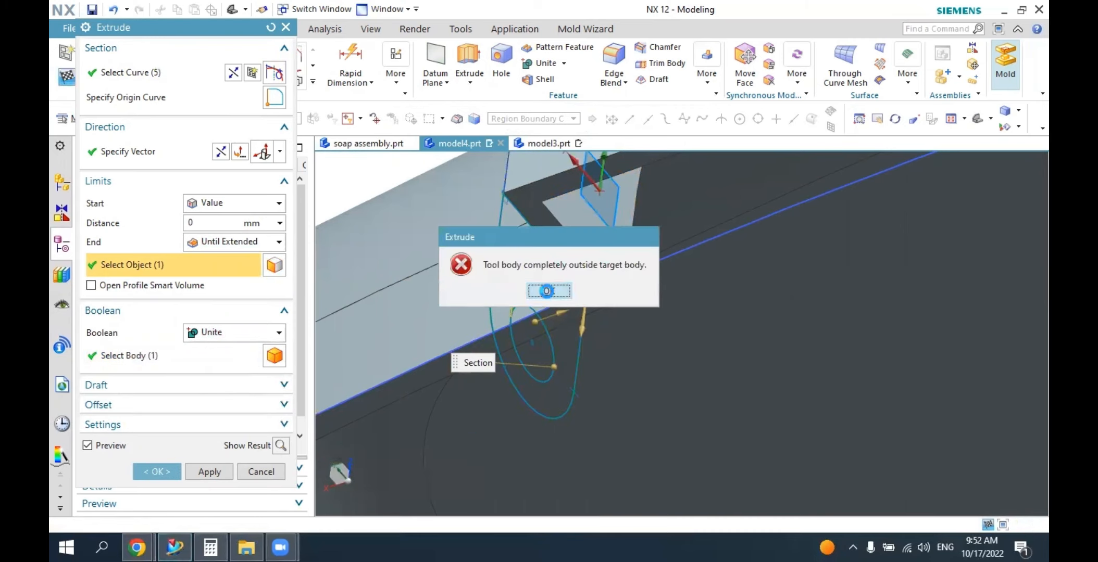
left_click(549, 291)
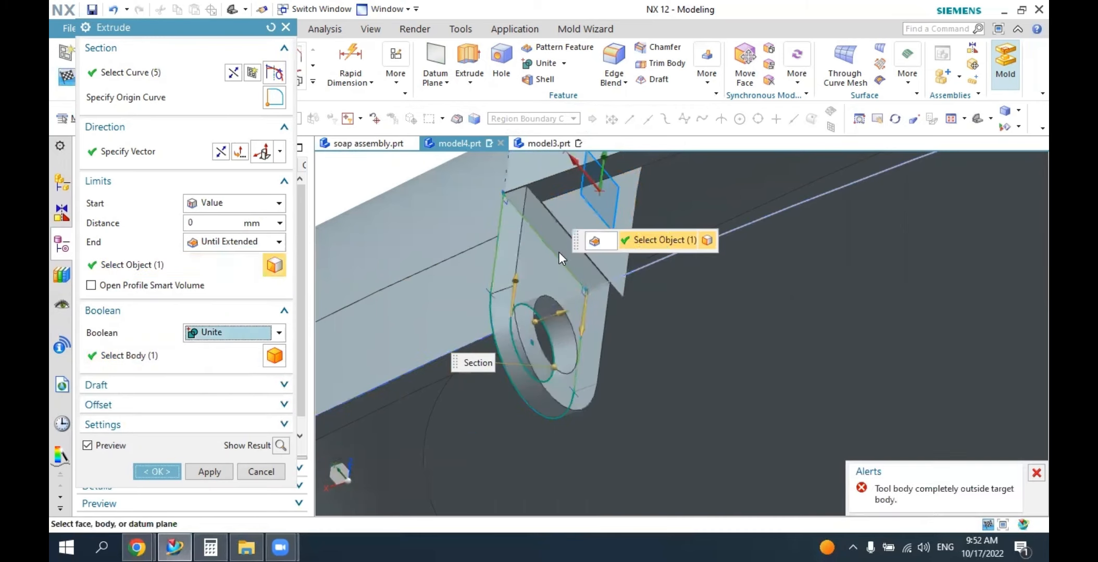
Set the lug extrusion's Boolean to None and create it as a separate body.
left_click(214, 334)
left_click(209, 349)
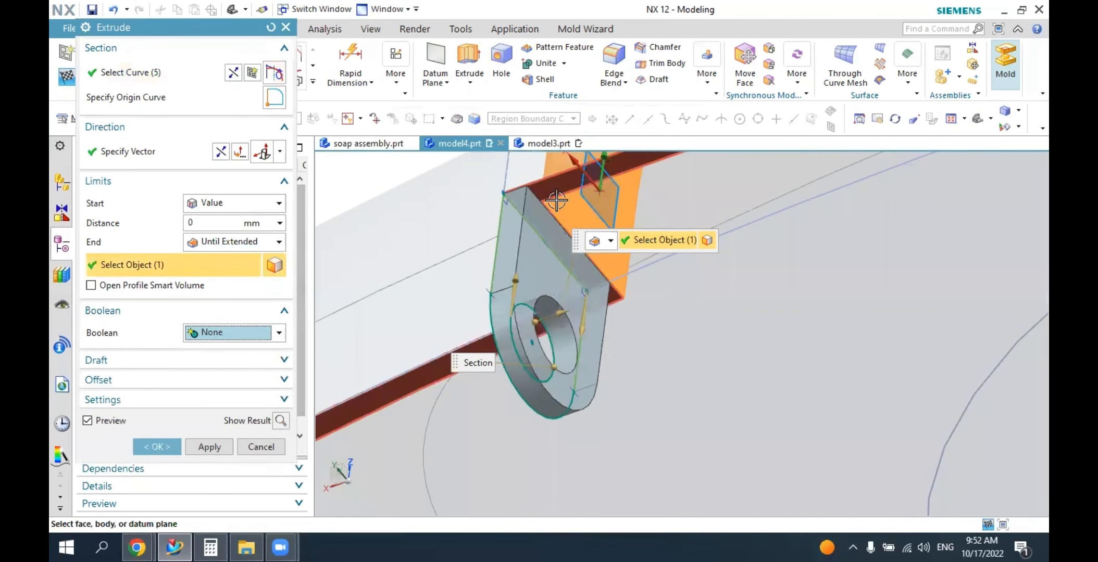
left_click(158, 447)
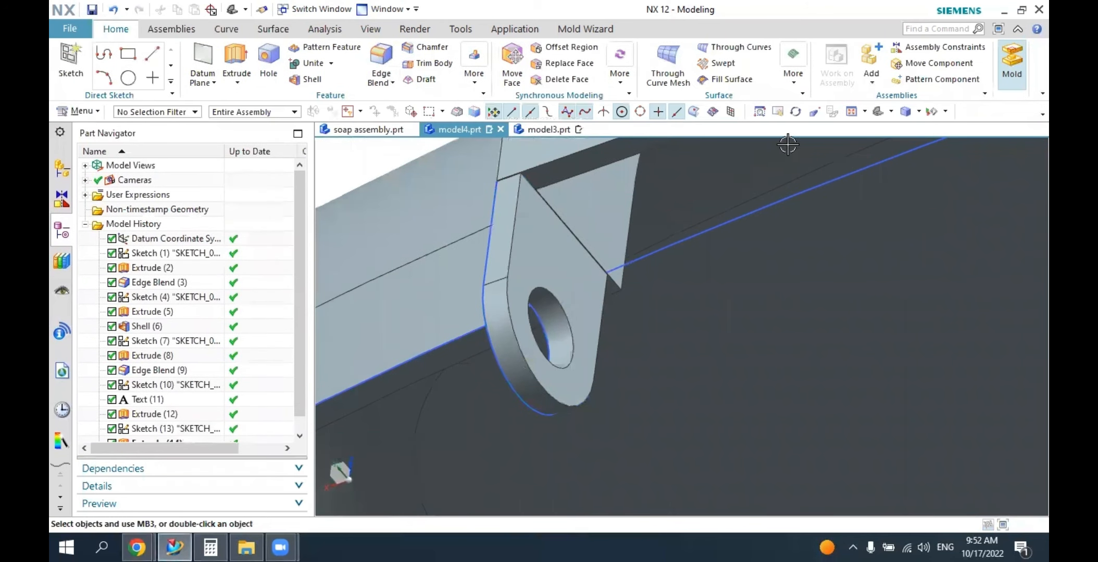
Examine how the new holed lug sits beneath the end of the hinge tab.
left_click(879, 111)
middle_click_drag(930, 385, 845, 367)
scroll(817, 398, "up", 4)
scroll(729, 396, "up", 1)
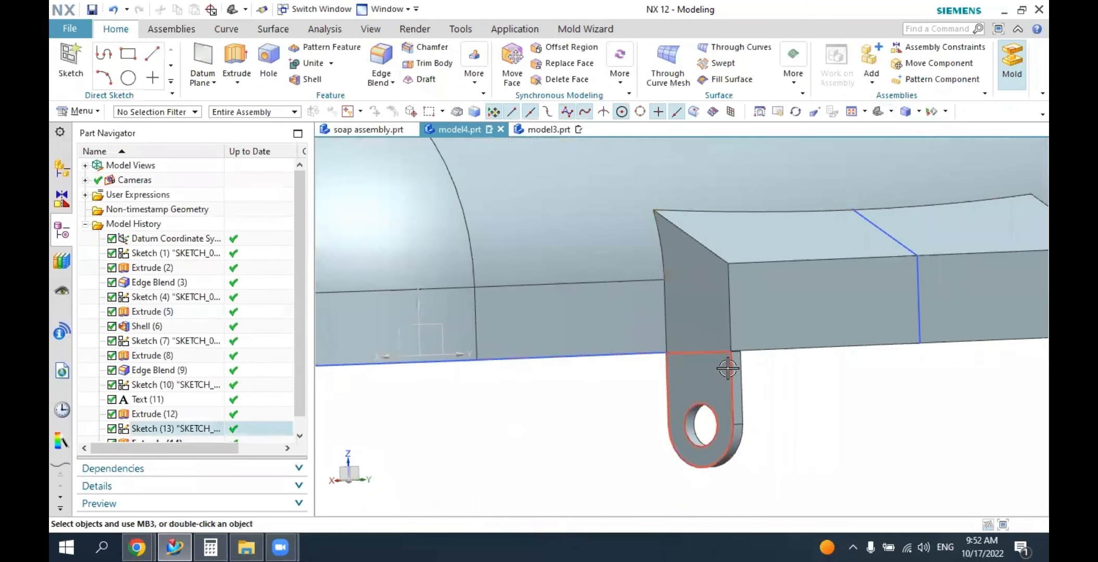
scroll(796, 297, "up", 2)
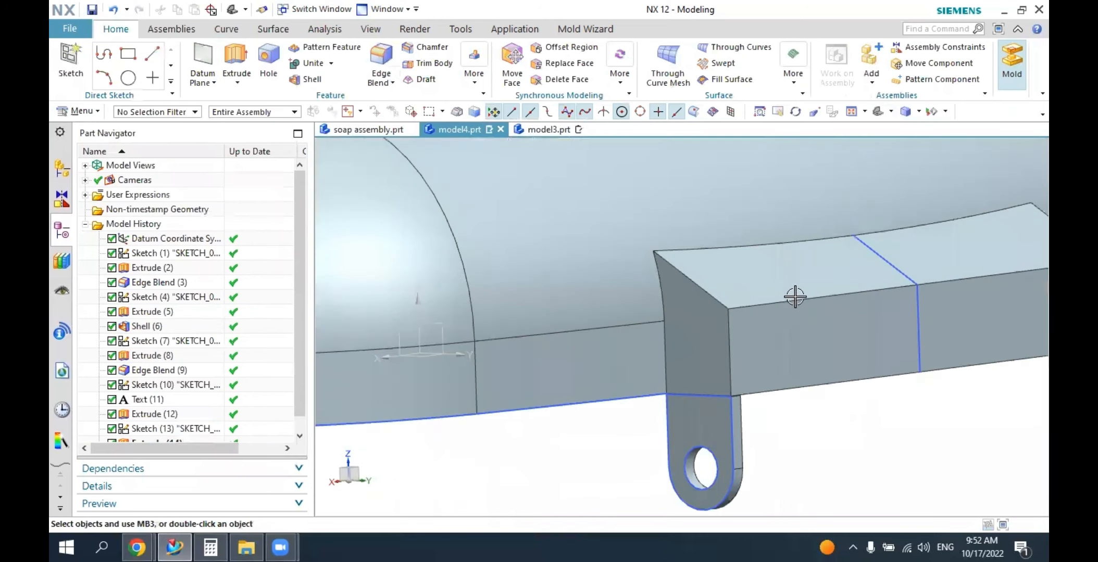
left_click(880, 111)
middle_click_drag(889, 338, 677, 432)
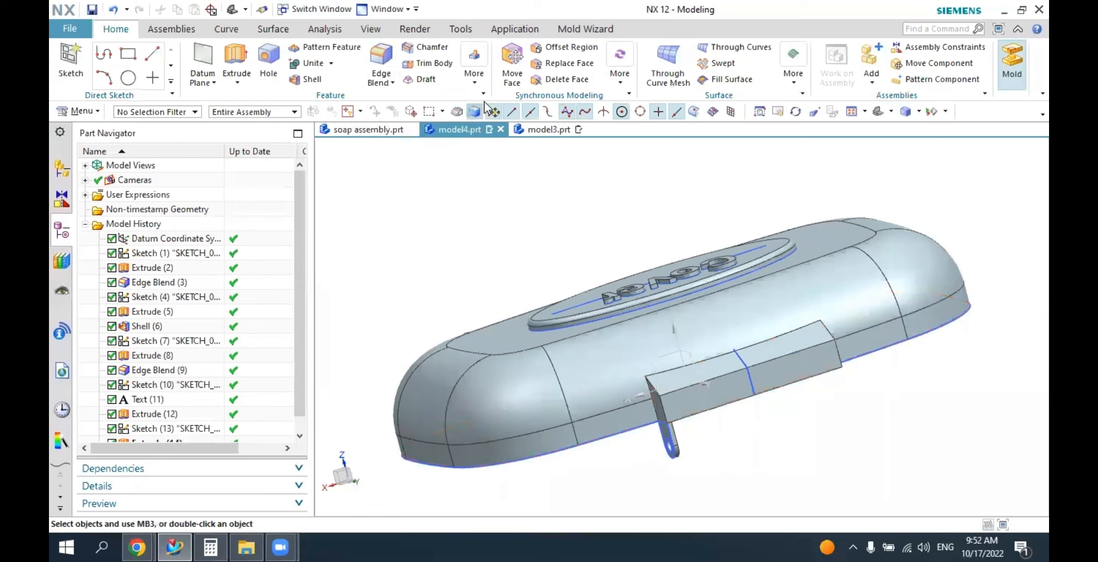
Mirror the holed lug extrusion about the YZ plane of the datum coordinate system to the hinge tab's other end.
left_click(475, 76)
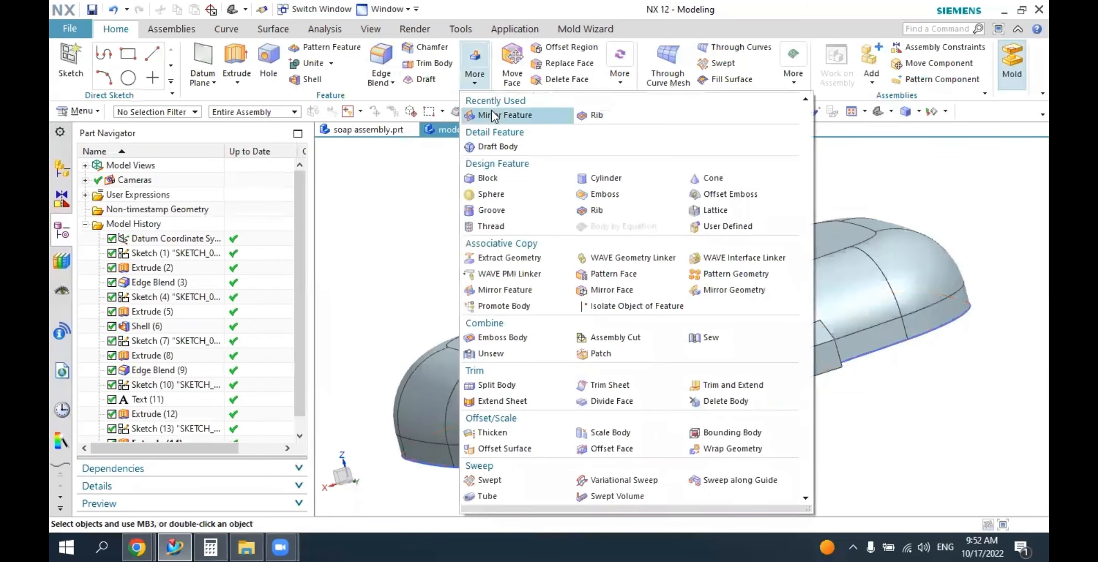
left_click(492, 111)
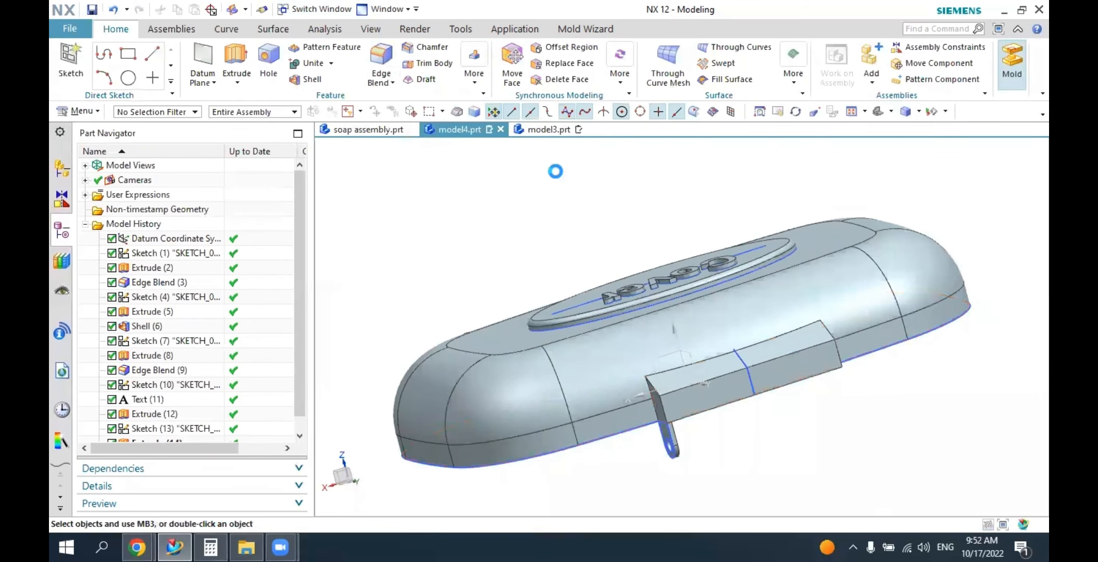
mouse_move(709, 422)
middle_mouse_down()
mouse_move(725, 495)
mouse_move(750, 475)
middle_mouse_up()
scroll(750, 475, "up", 3)
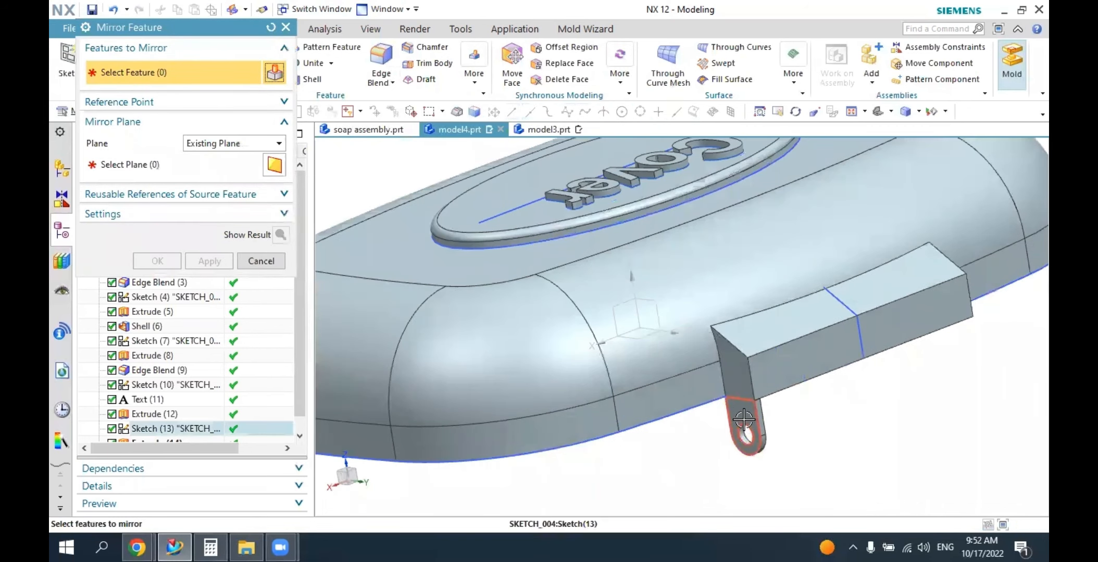
left_click(751, 439)
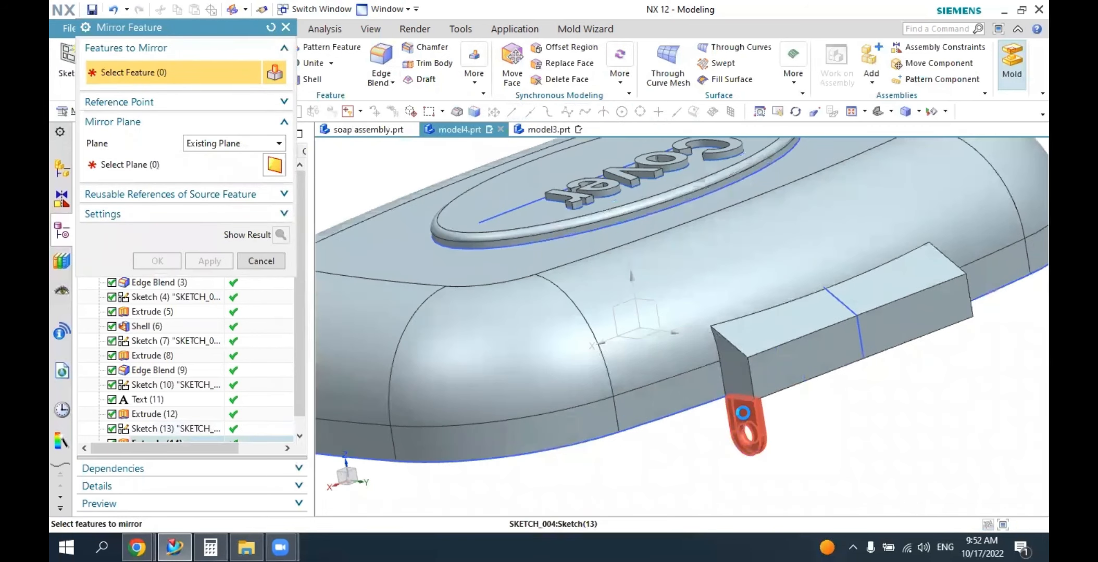
left_click(140, 173)
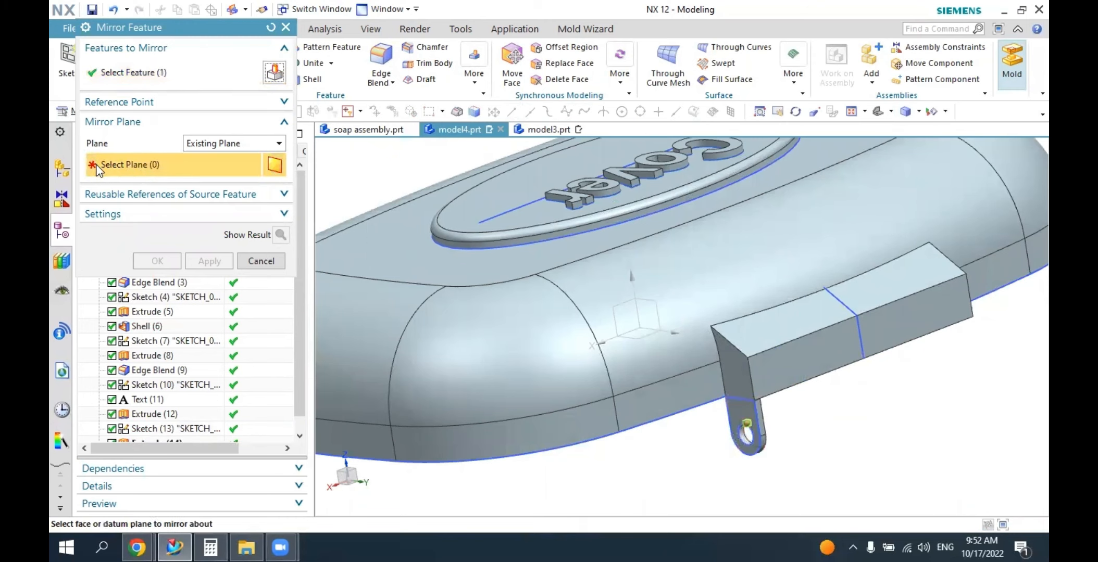
left_click(202, 141)
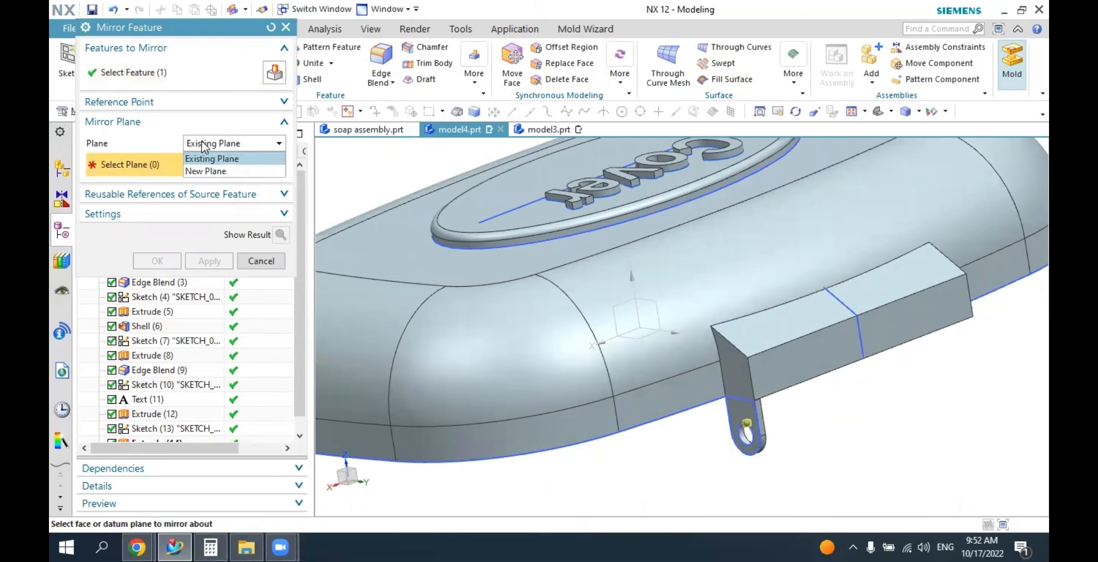
left_click(207, 159)
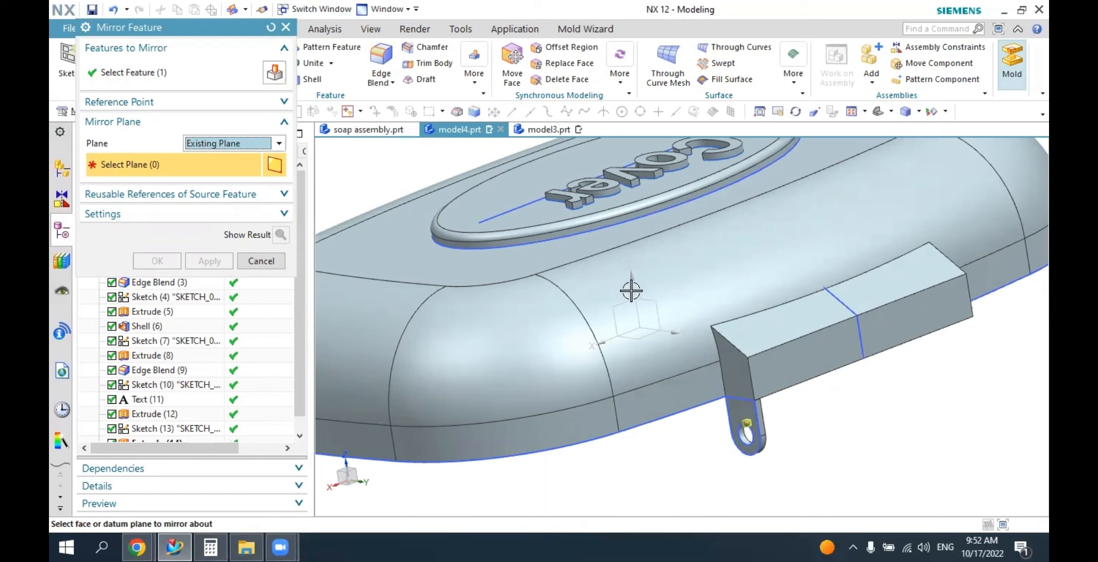
left_click(658, 294)
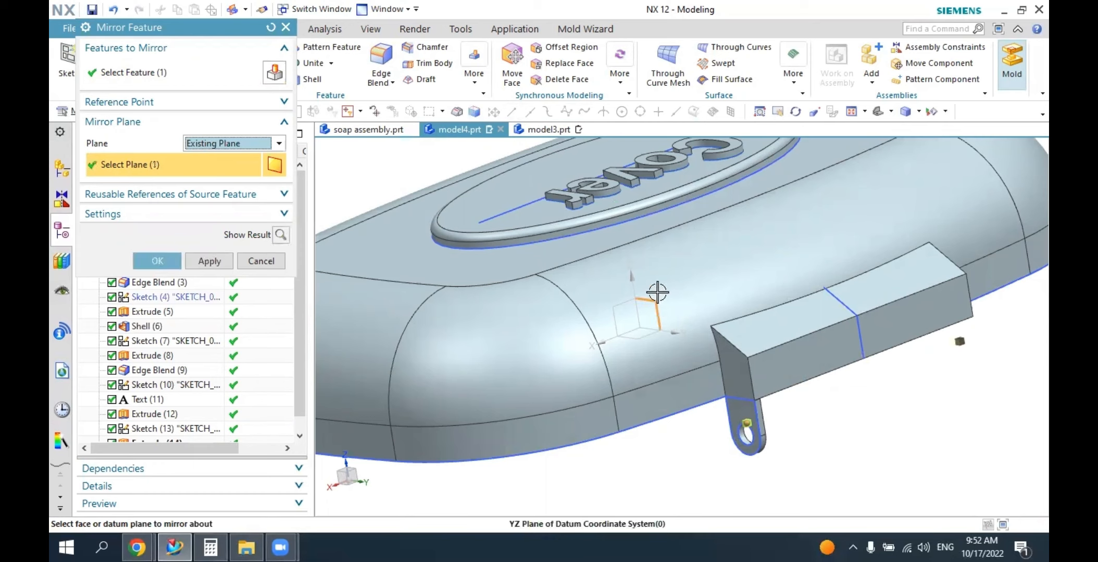
left_click(157, 261)
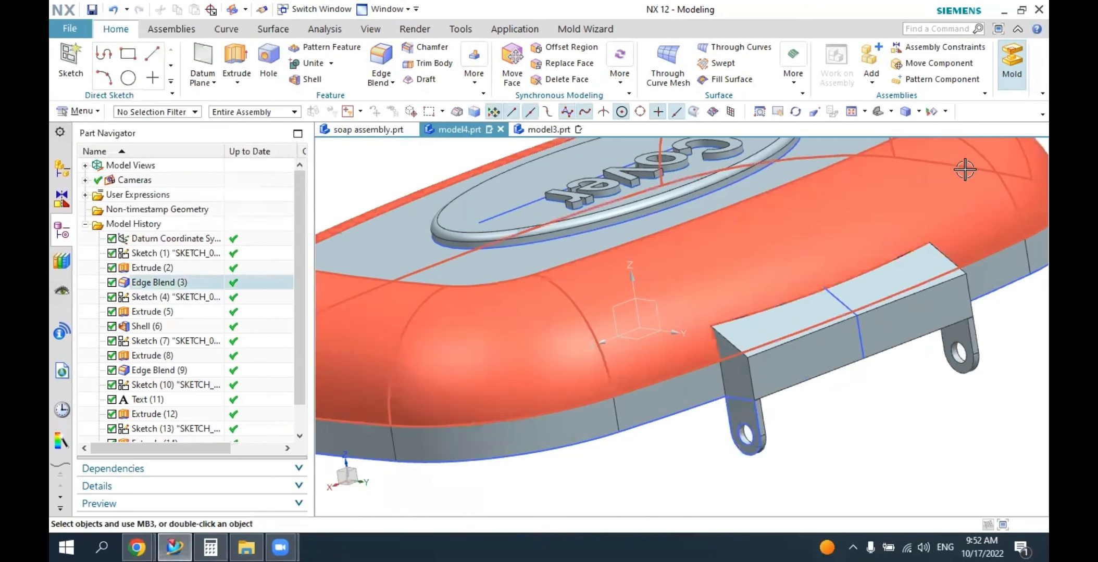
Hide the straight guide-line sketch that runs under the Cover lettering on the top face.
left_click(881, 114)
middle_click_drag(870, 303, 860, 326)
left_click(618, 269)
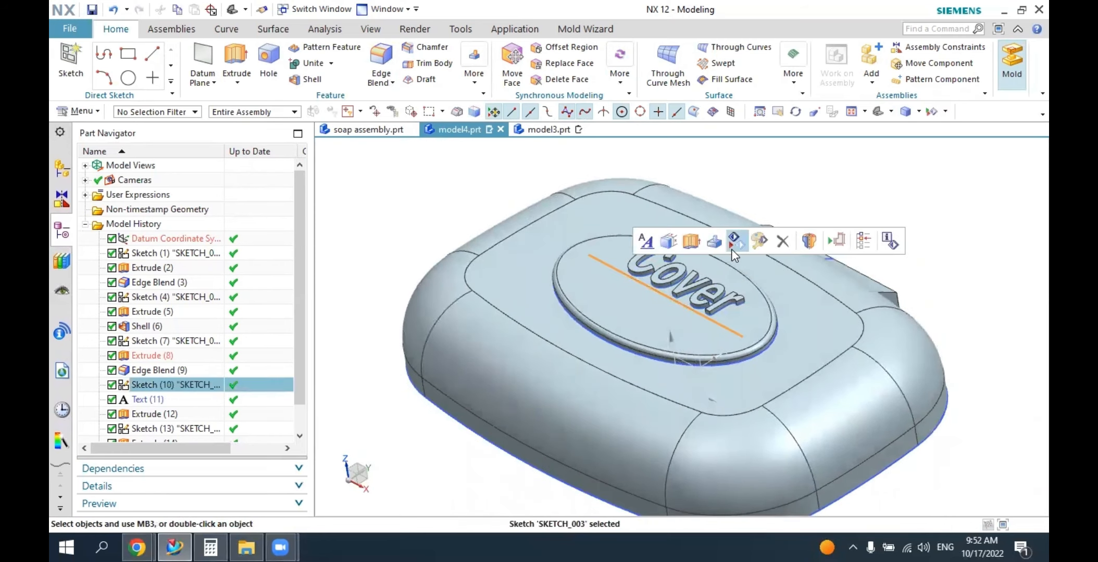
left_click(732, 248)
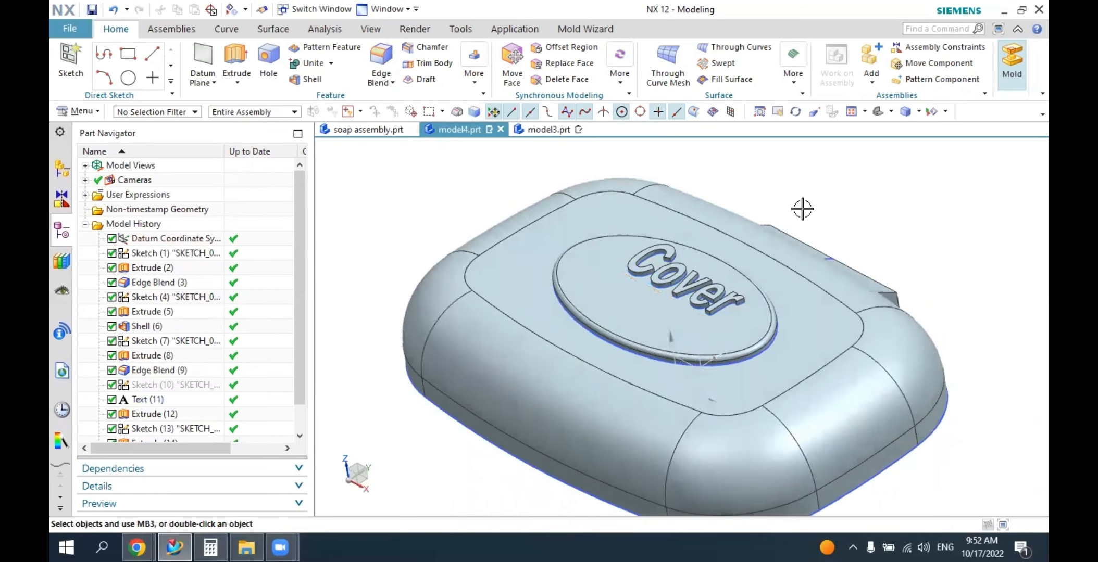
Hide all remaining sketches and curves in the cover part.
left_click(929, 112)
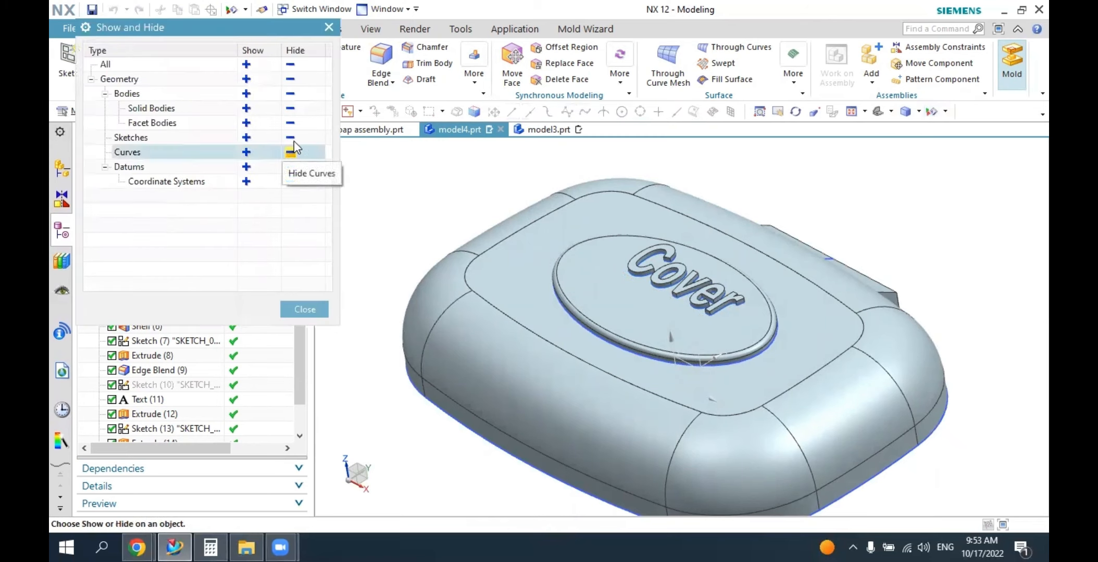
left_click(290, 138)
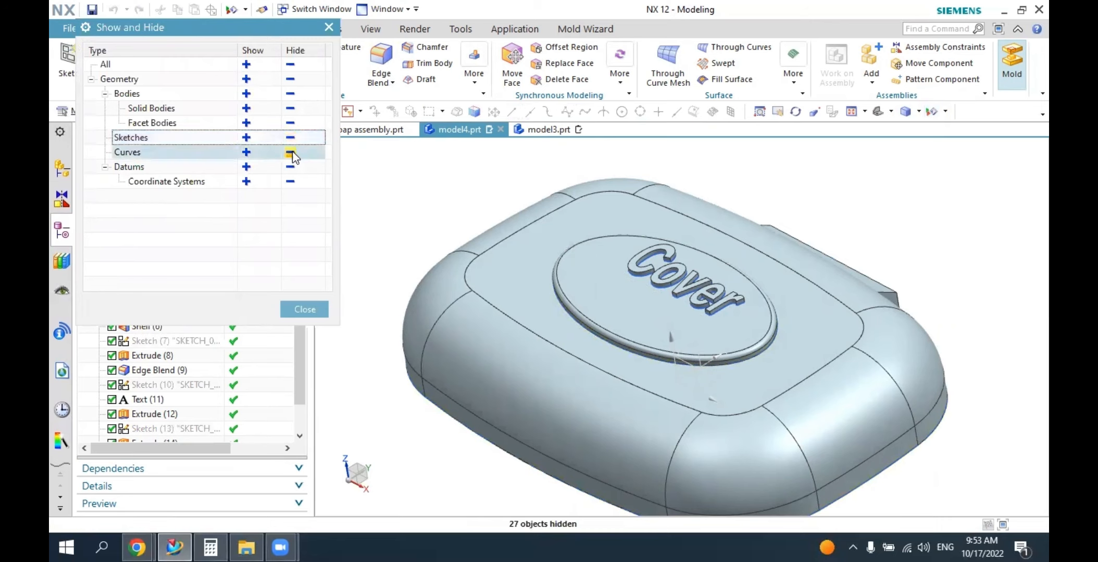
left_click(290, 152)
left_click(301, 310)
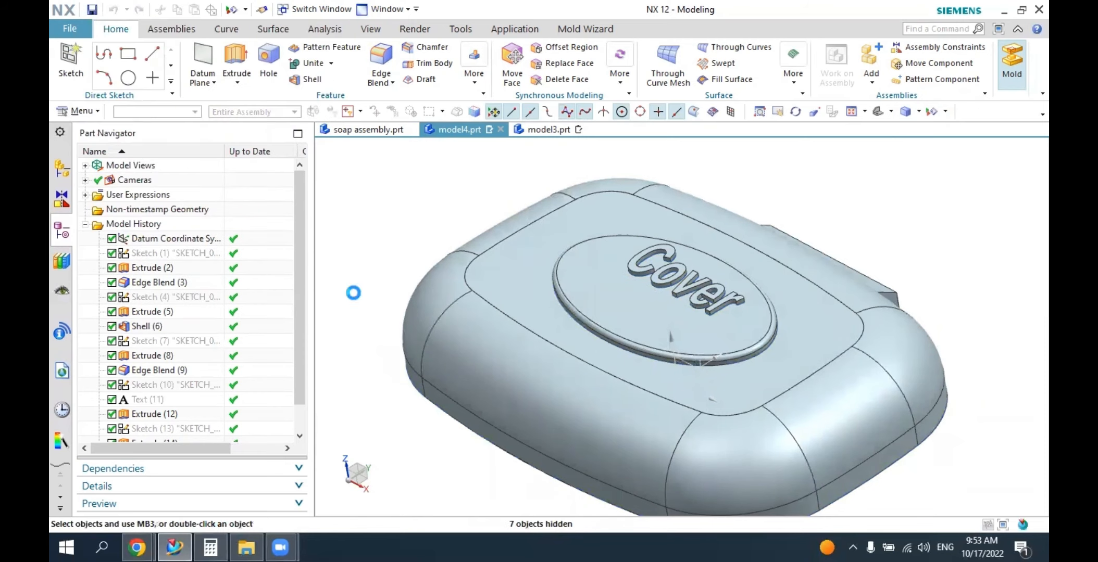
Change the display color of the cover's solid body to Medium Turquoise.
middle_click_drag(518, 297, 502, 328)
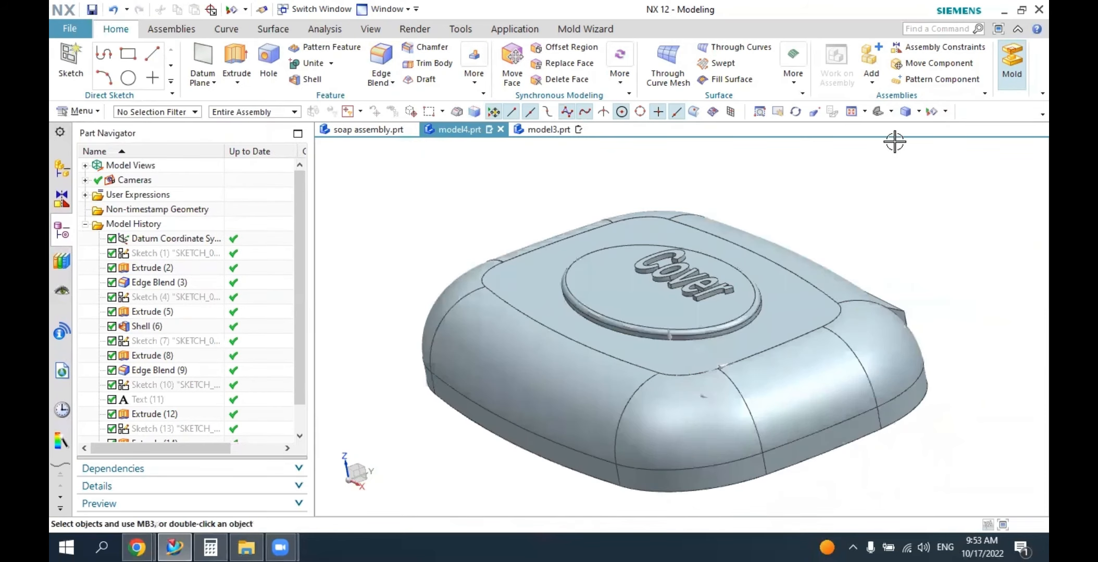
left_click(879, 114)
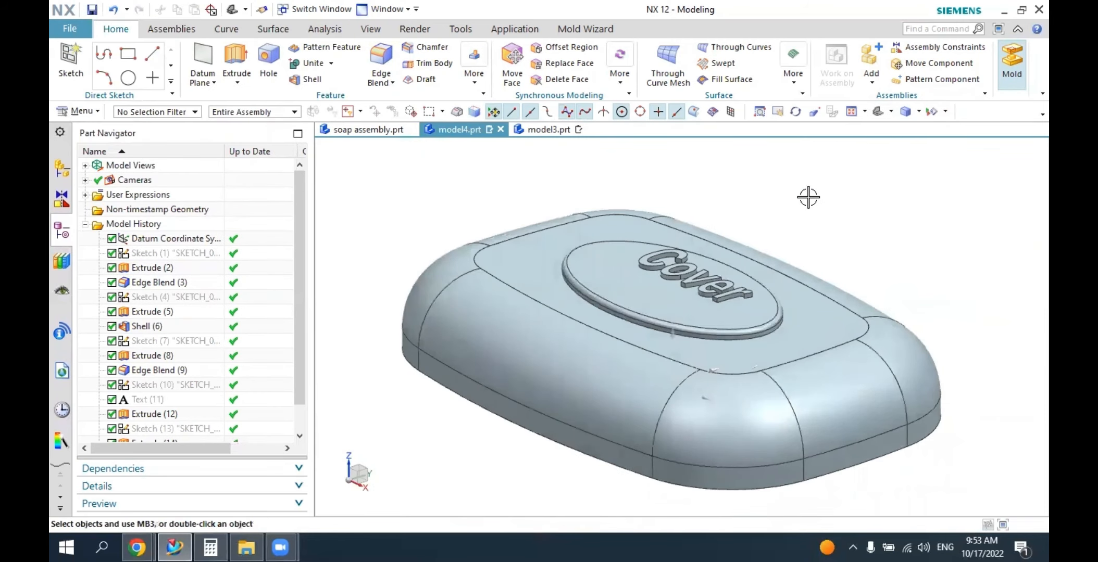
mouse_move(698, 232)
middle_mouse_down()
mouse_move(721, 196)
mouse_move(739, 217)
mouse_move(681, 240)
mouse_move(715, 241)
middle_mouse_up()
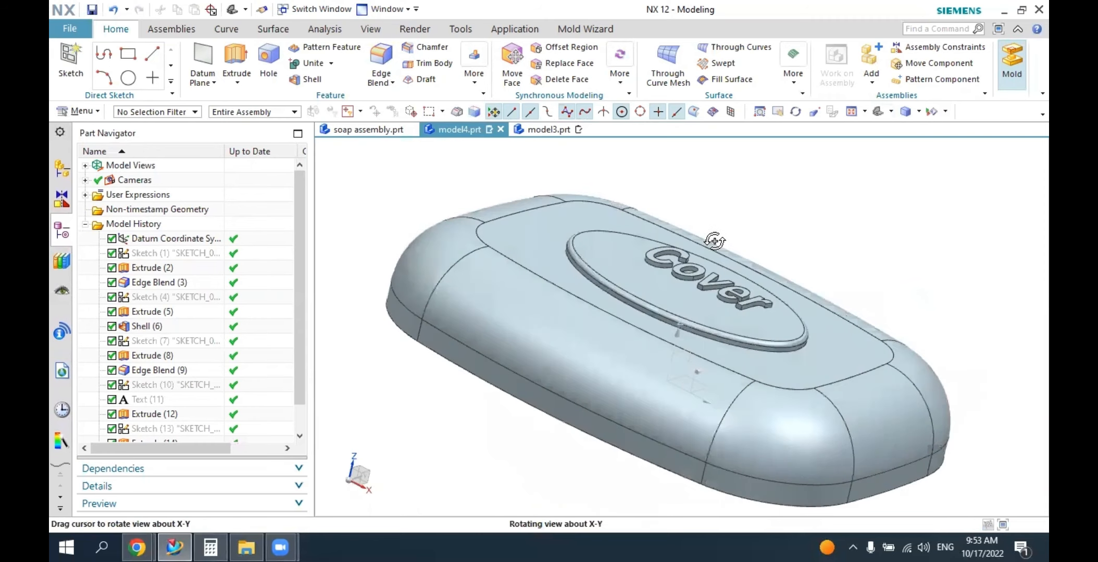
left_click(369, 30)
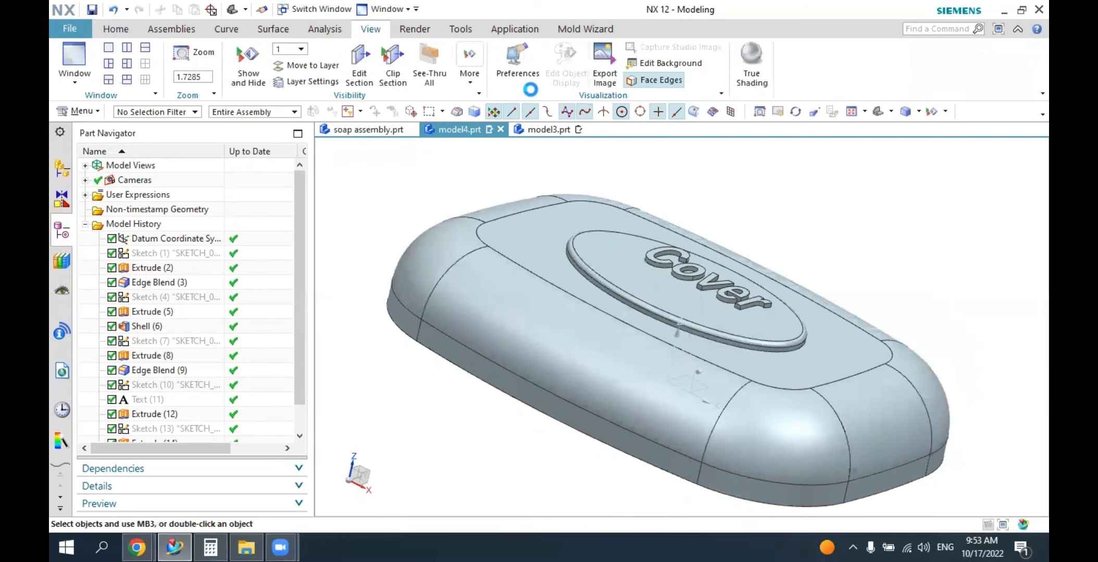
left_click(522, 262)
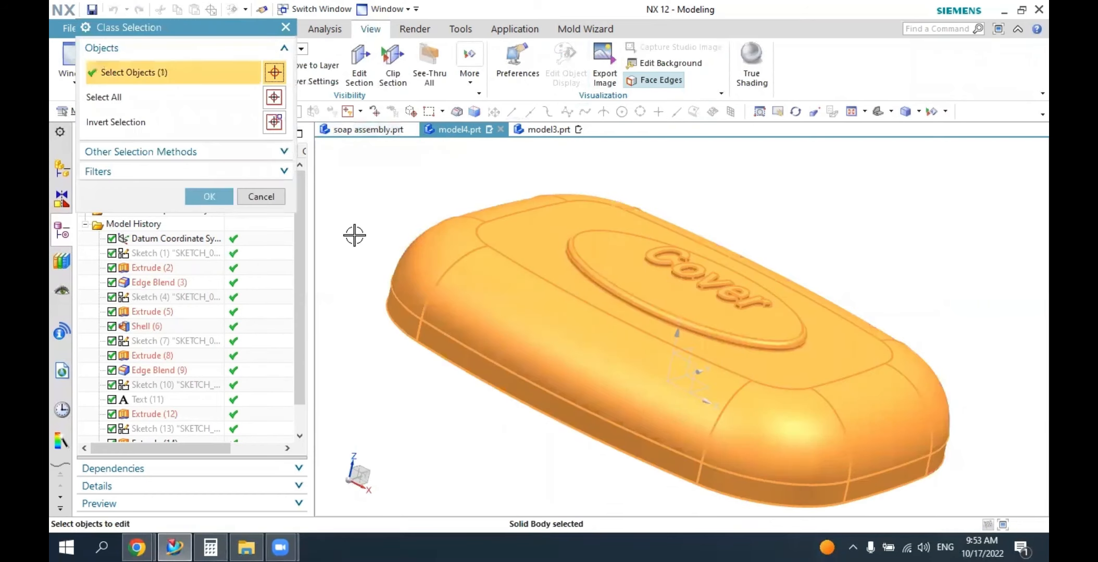
left_click(215, 195)
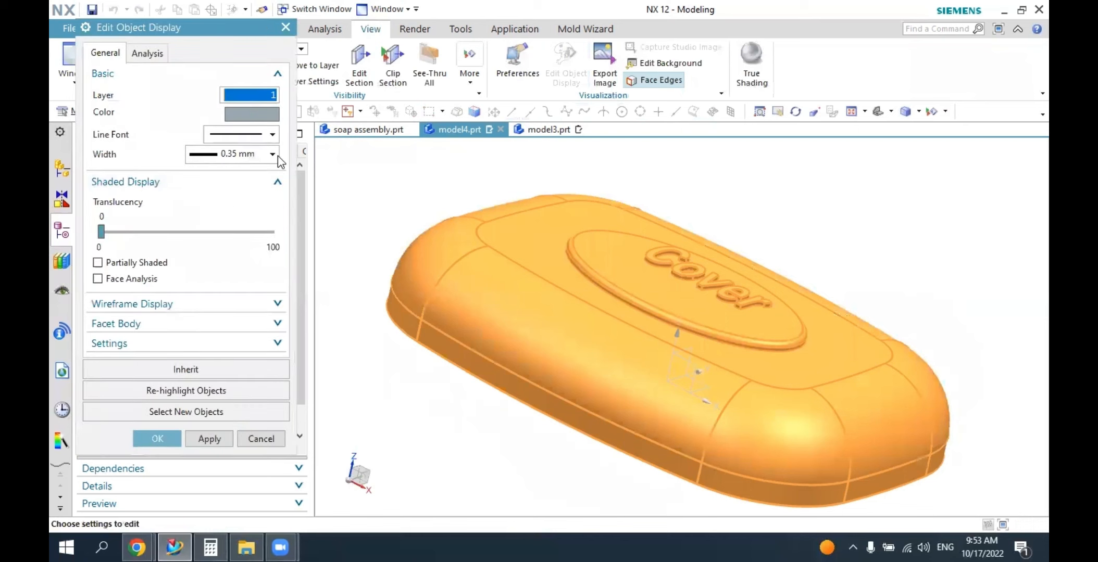
left_click(263, 117)
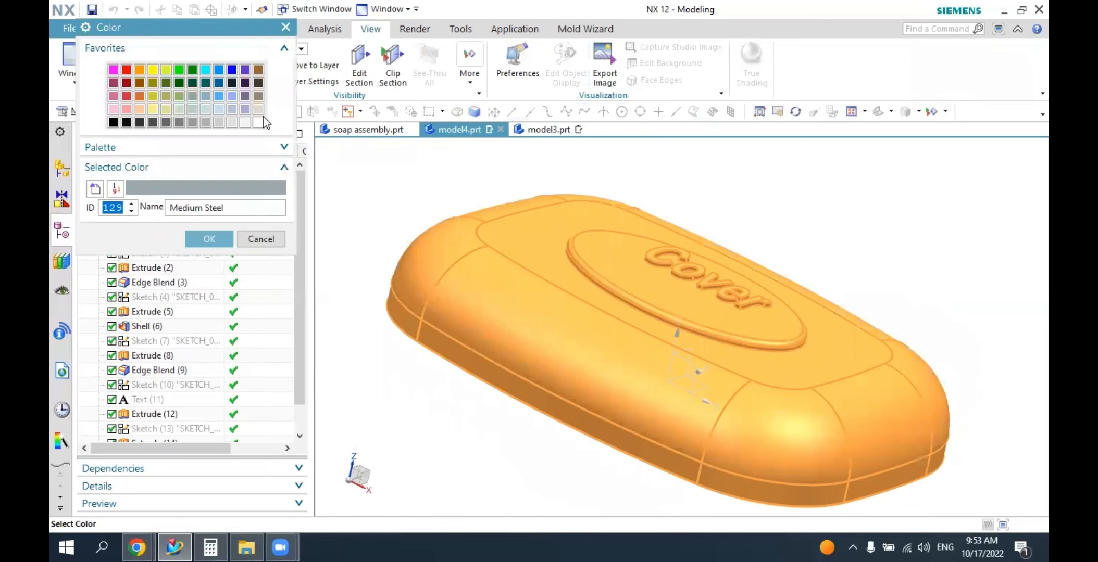
left_click(205, 107)
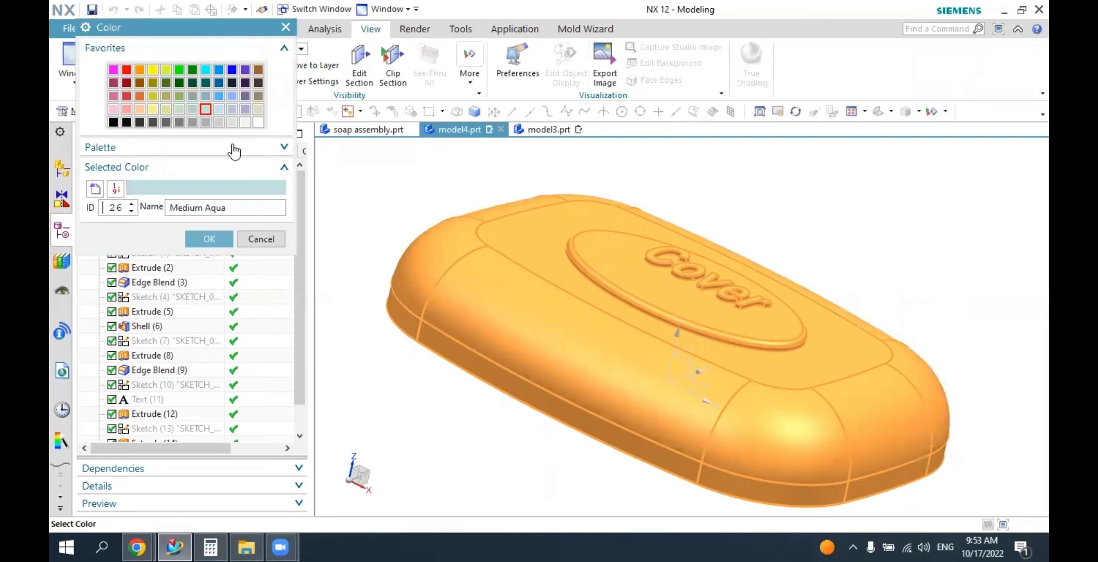
left_click(206, 96)
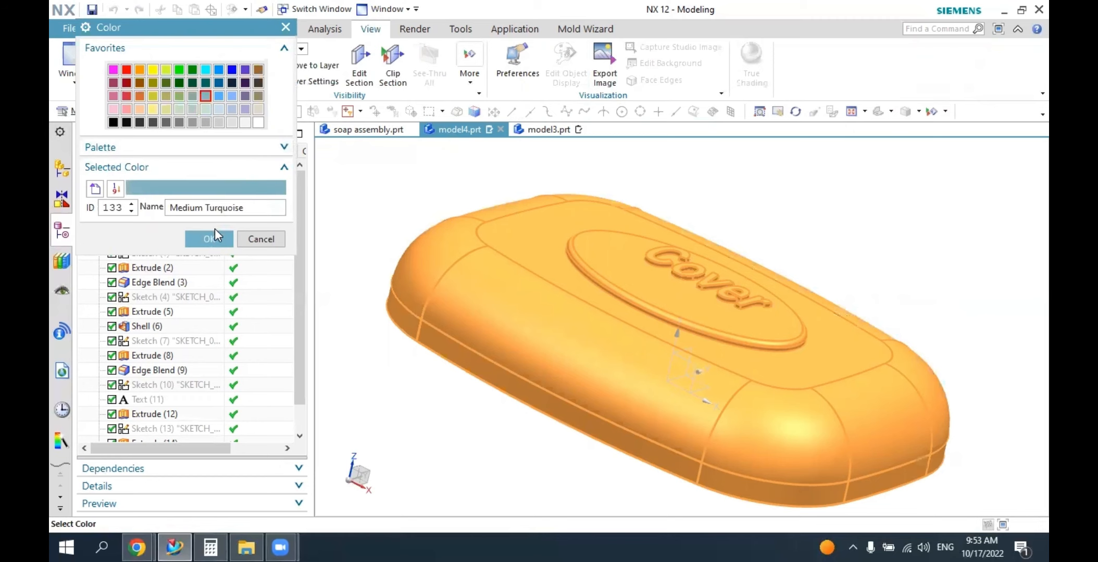
left_click(209, 239)
left_click(157, 438)
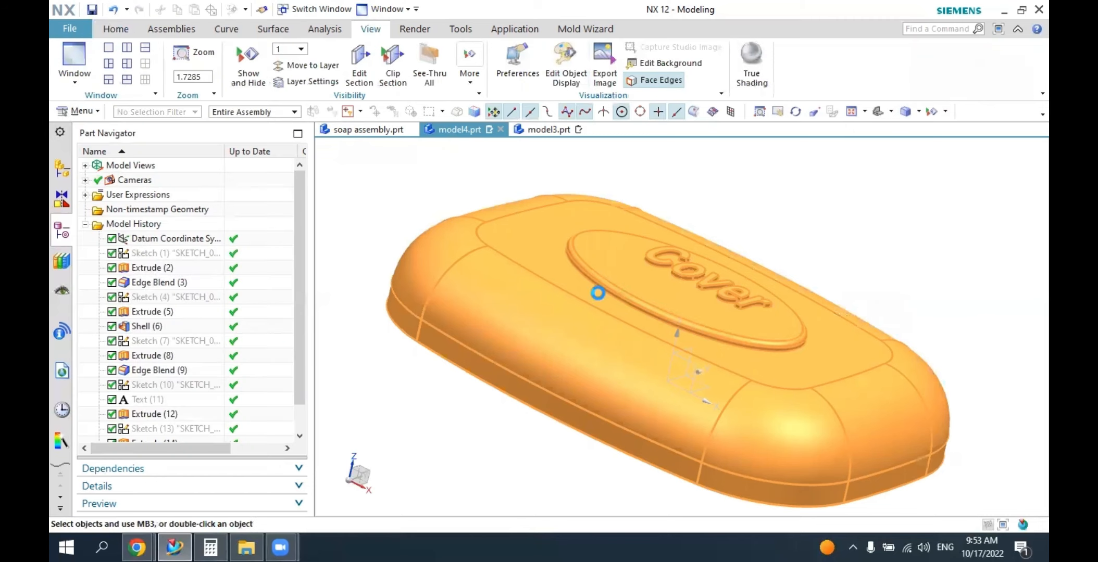
Assign the ABS library material to the cover body.
middle_click_drag(677, 375, 791, 149)
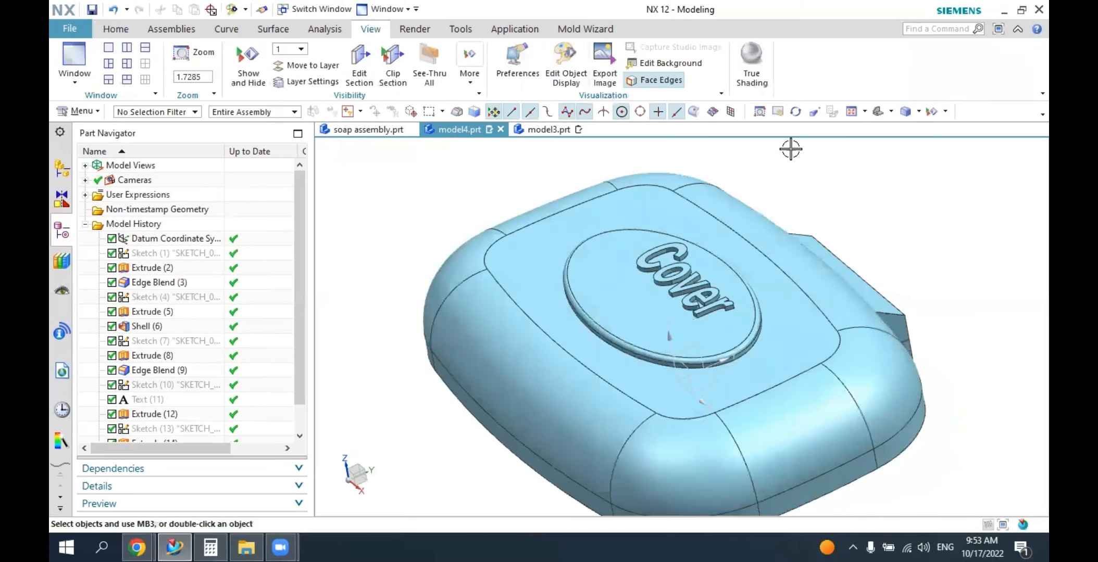
left_click(877, 111)
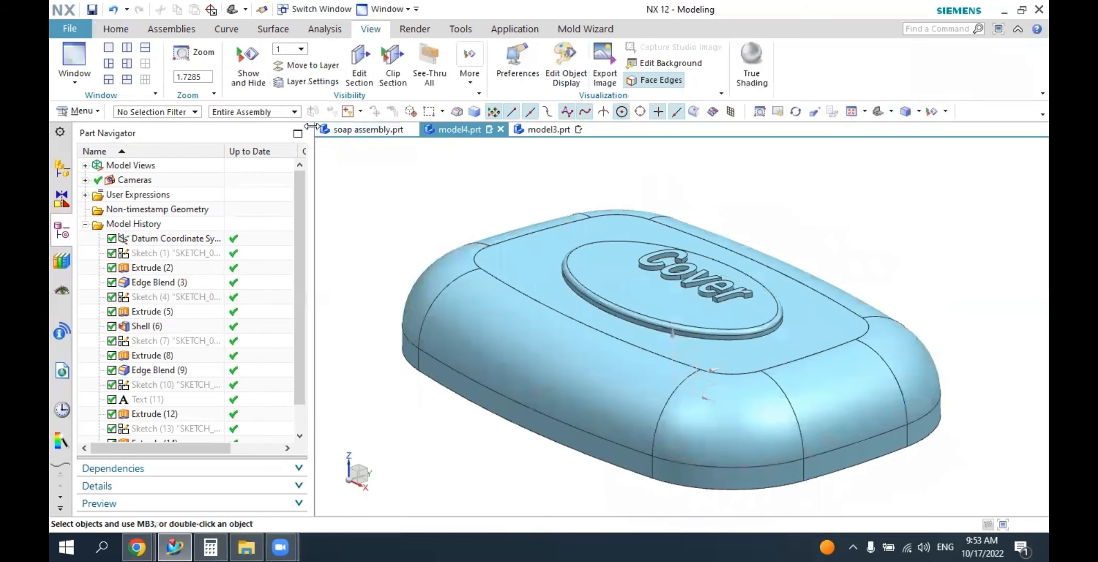
left_click(80, 111)
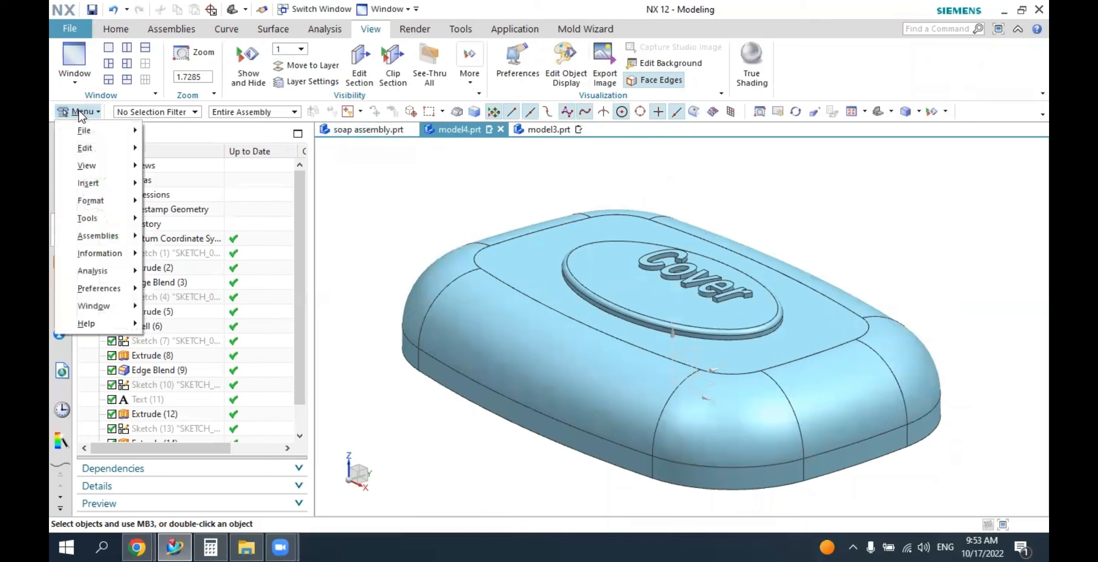
mouse_move(106, 188)
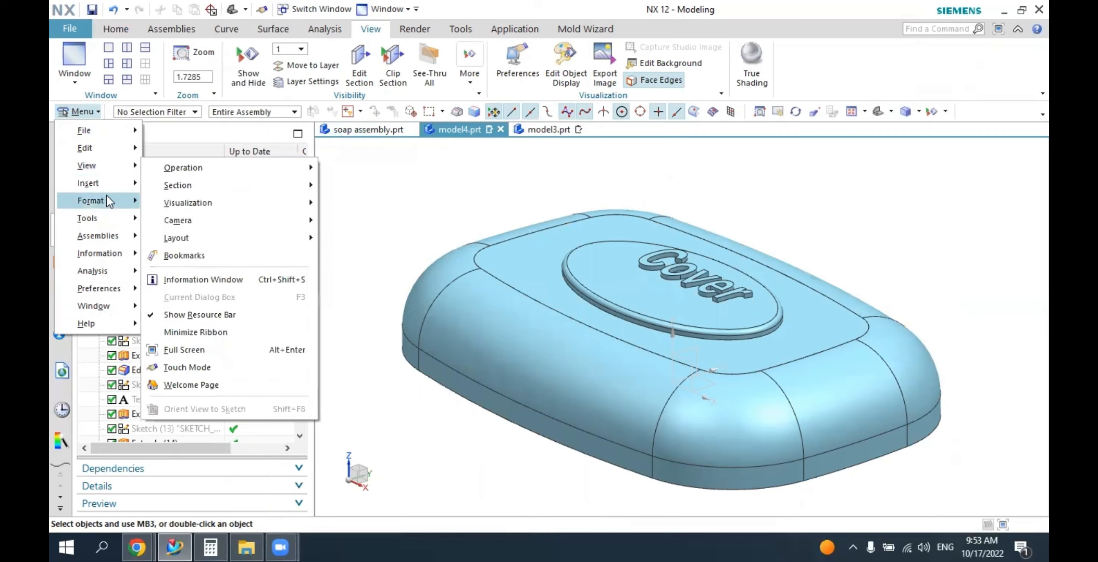
mouse_move(107, 218)
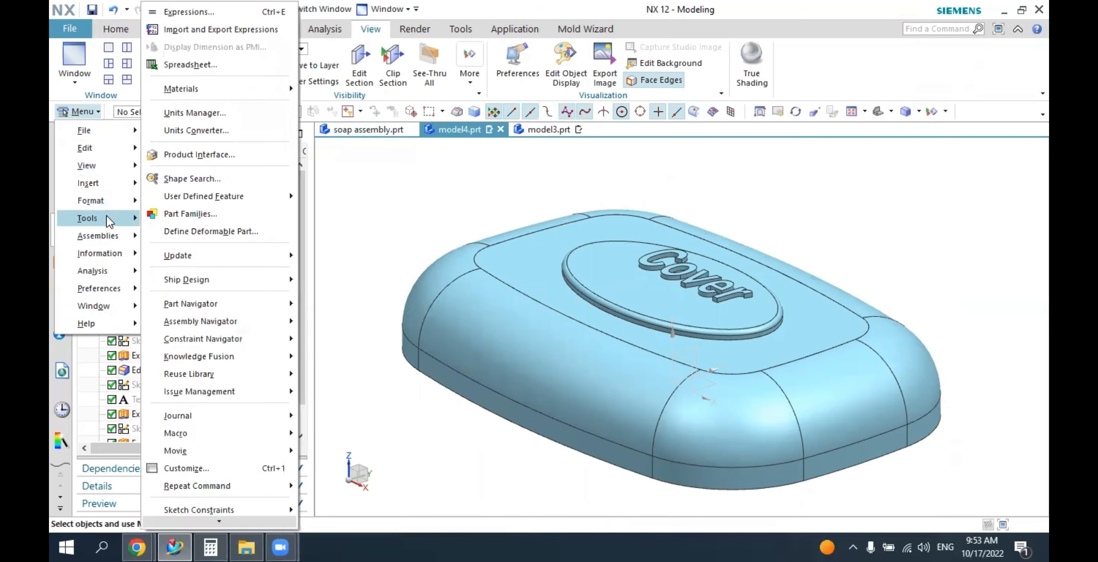
mouse_move(247, 92)
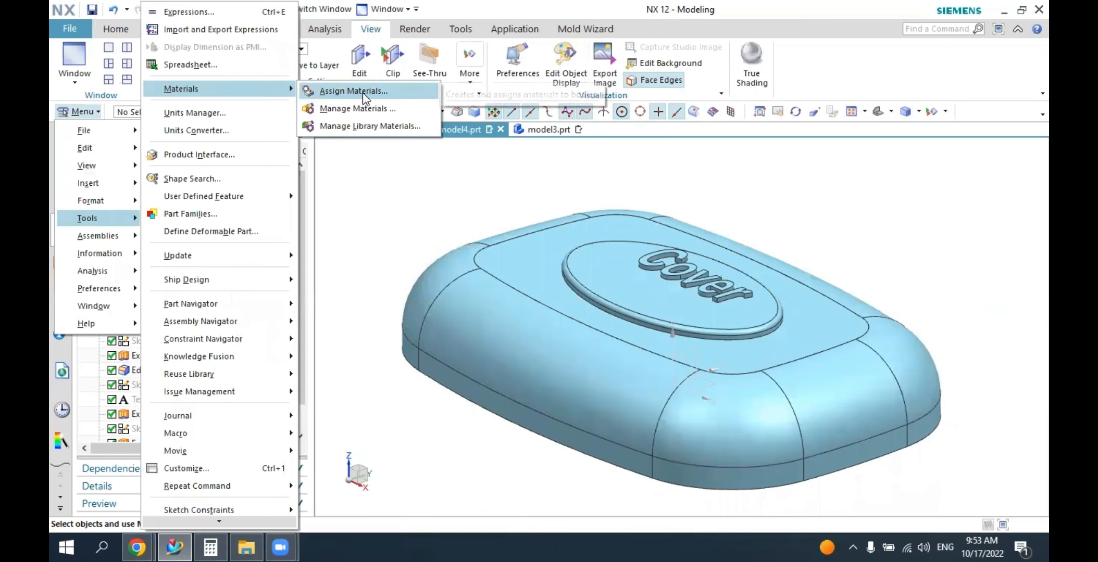
left_click(362, 92)
left_click(561, 279)
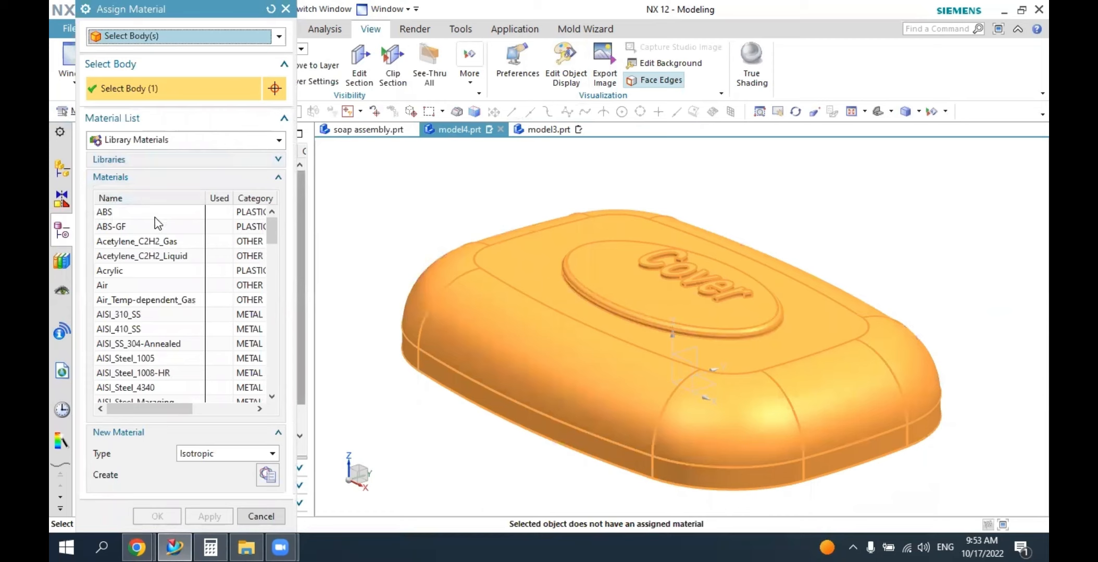
left_click(130, 216)
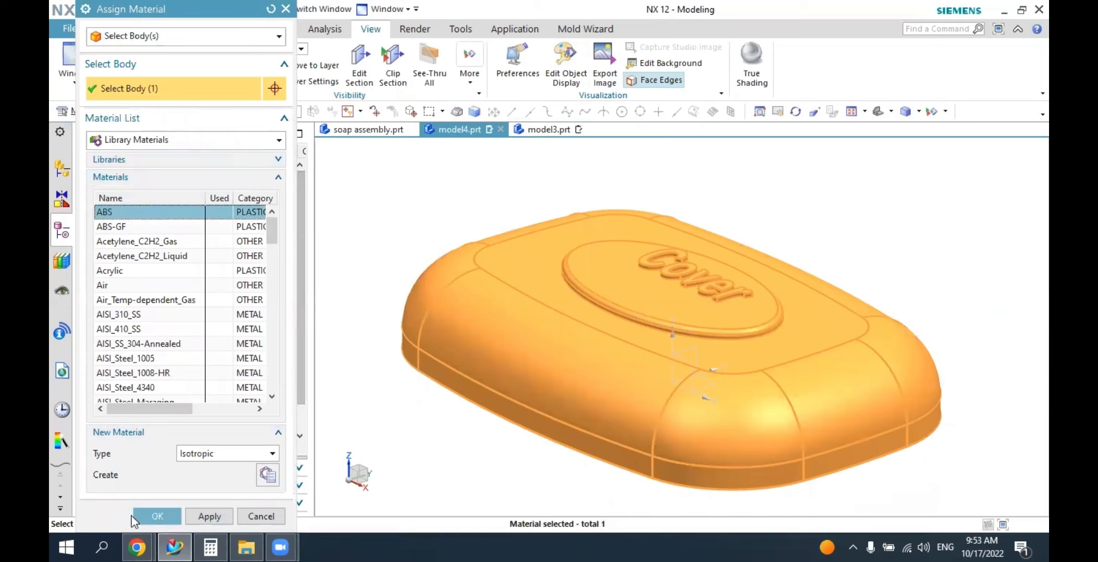
left_click(156, 516)
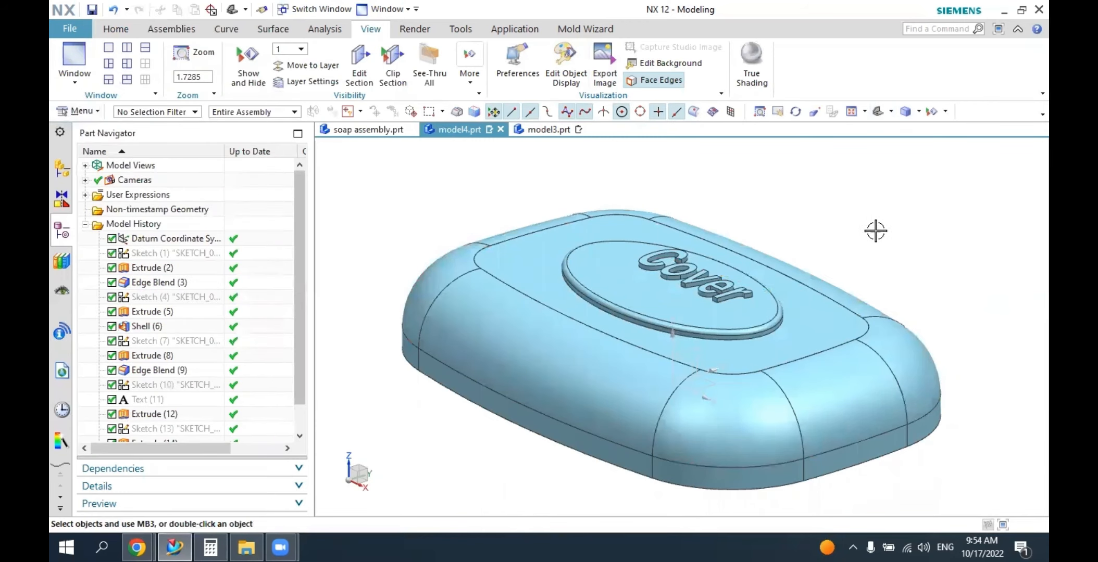
Switch to the soap assembly part and examine how the base and the open cover fit together.
mouse_move(880, 231)
middle_mouse_down()
mouse_move(855, 231)
mouse_move(890, 230)
mouse_move(879, 246)
middle_mouse_up()
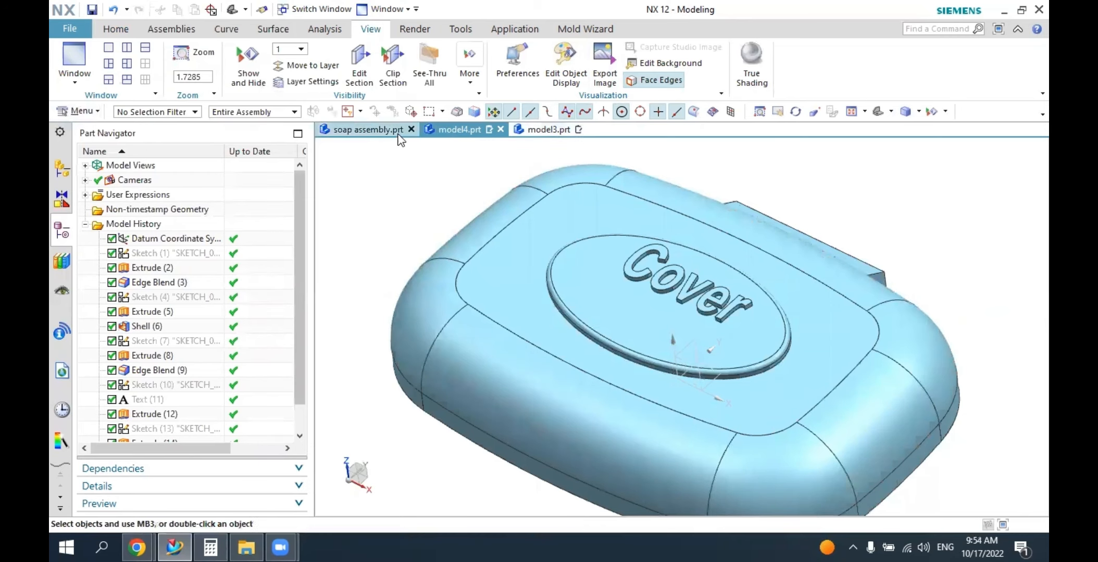
left_click(364, 130)
middle_click_drag(589, 258, 552, 314)
left_click(552, 312)
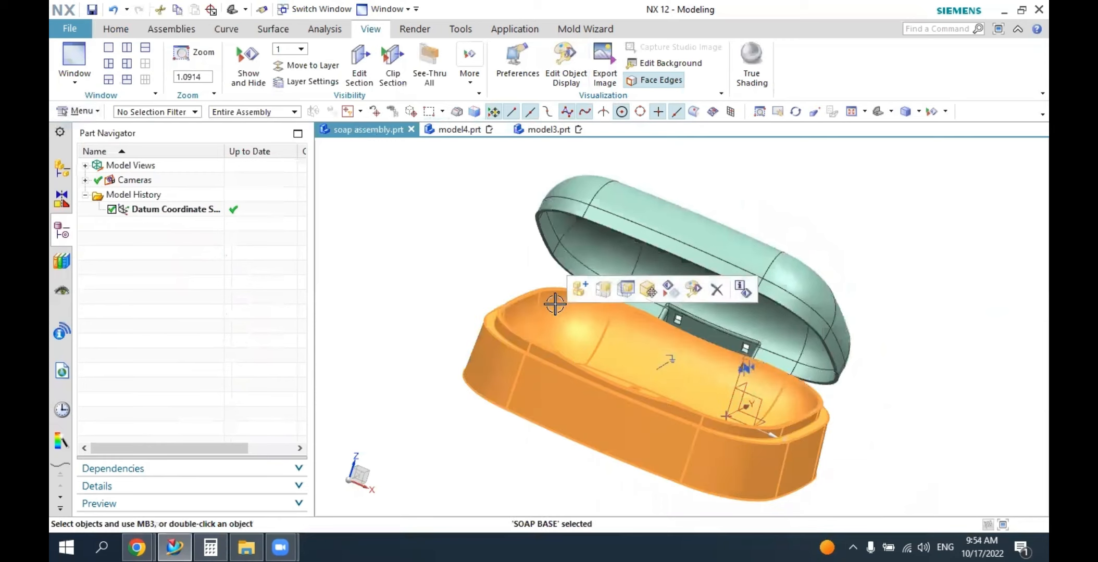
key("Escape")
middle_click_drag(407, 335, 551, 326)
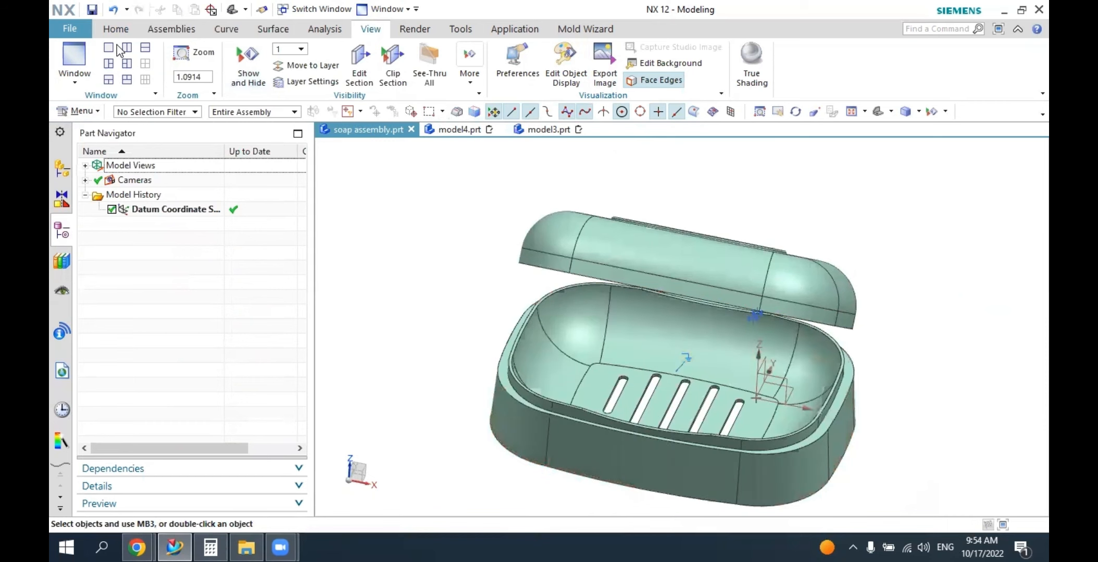
Create a new millimetre part model5.prt from the Model template and give its graphics area a white background.
left_click(75, 30)
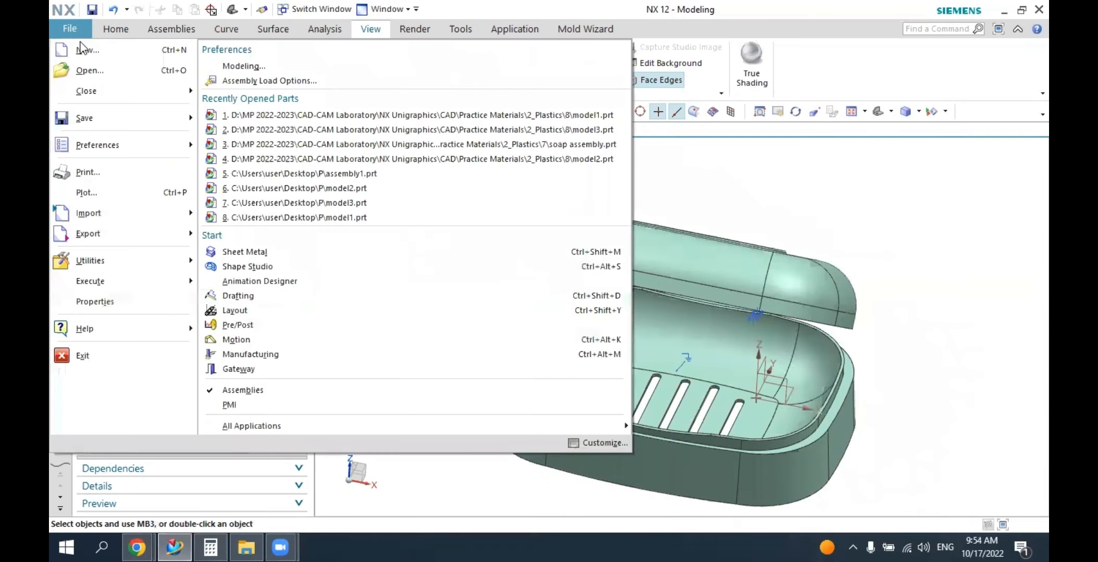
left_click(158, 242)
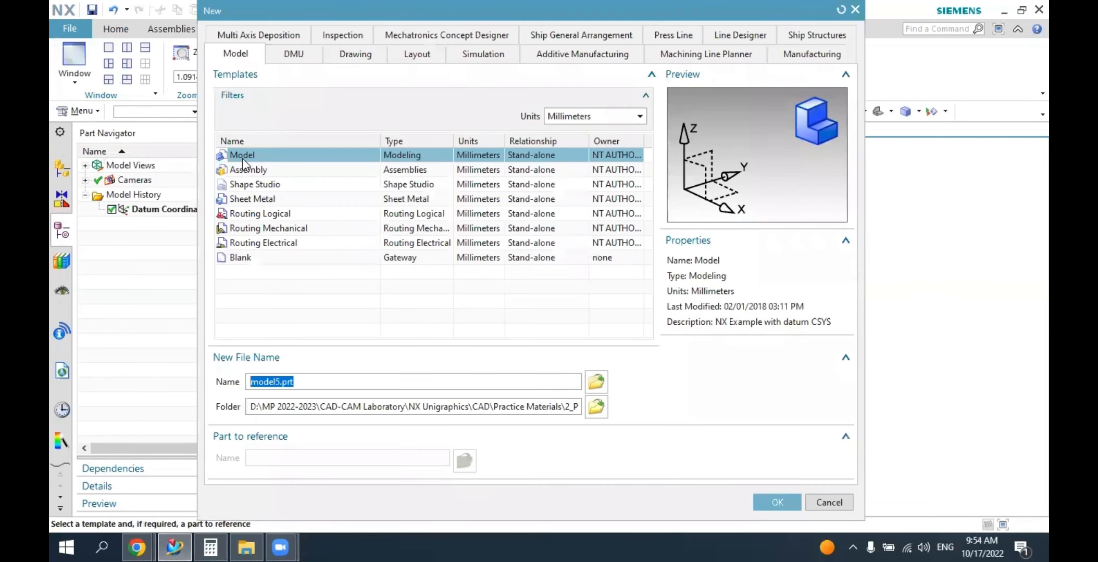
left_click(762, 503)
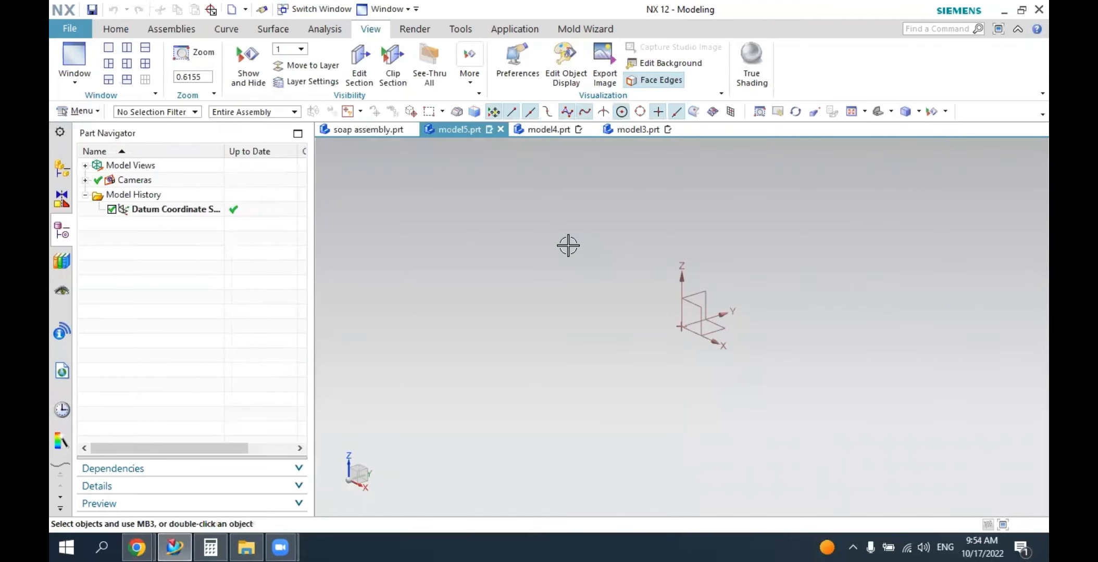
right_click(517, 228)
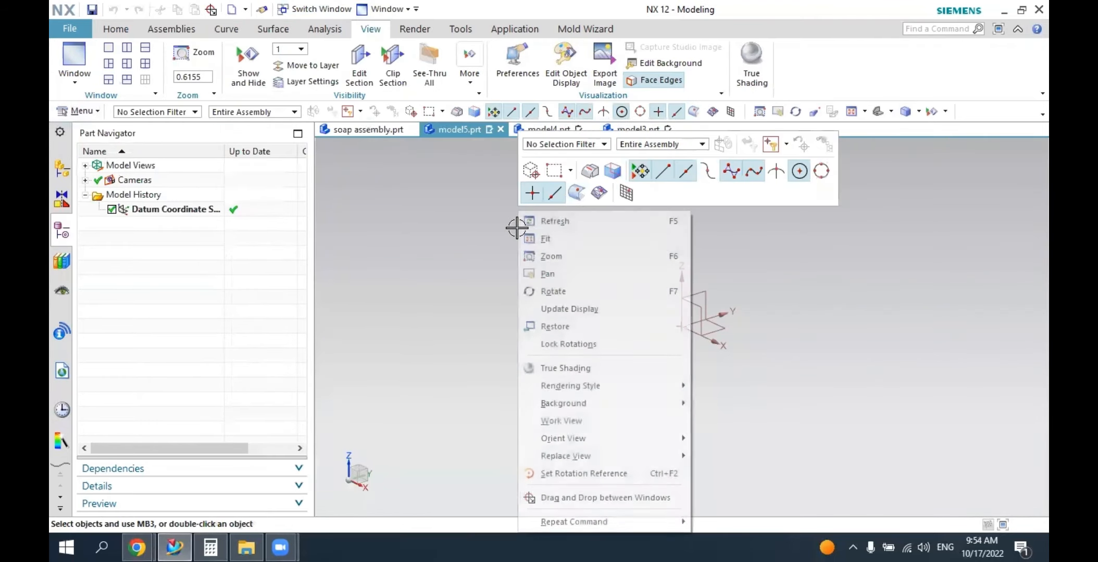
mouse_move(679, 404)
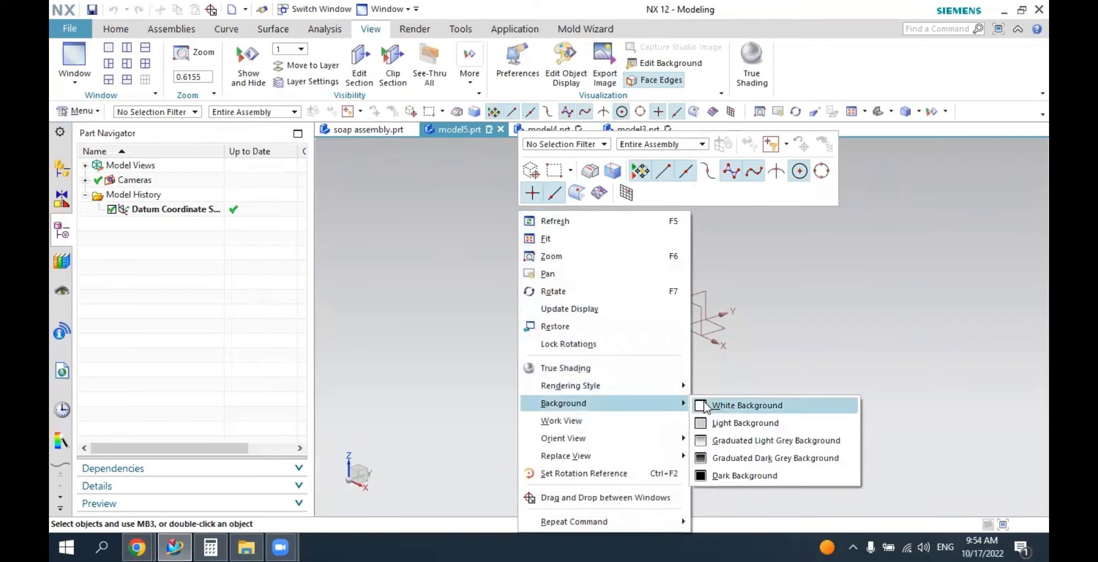
left_click(721, 404)
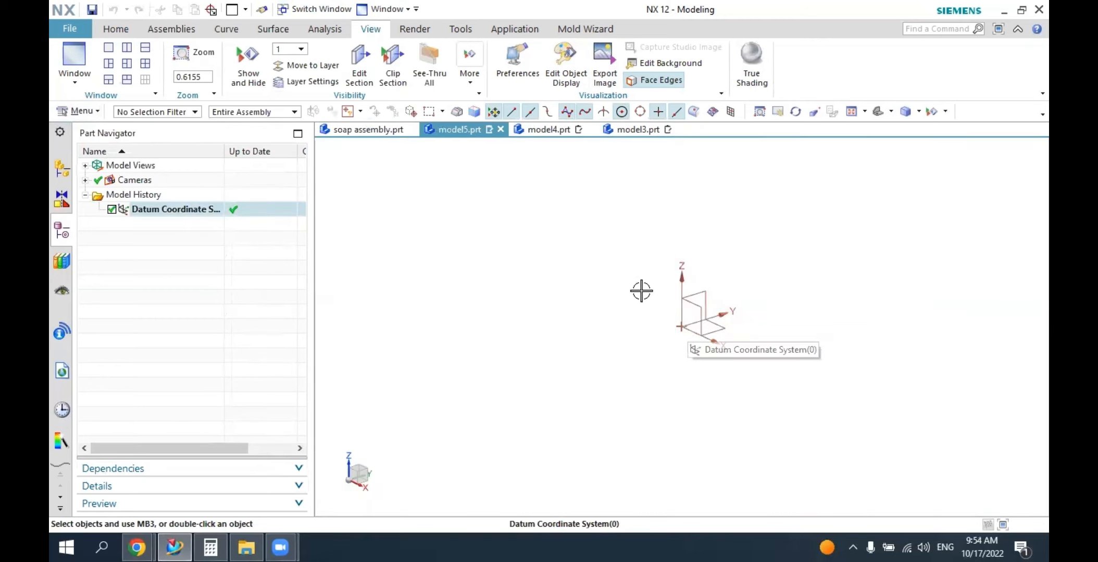
Start a sketch on the XY plane of the datum coordinate system.
left_click(116, 30)
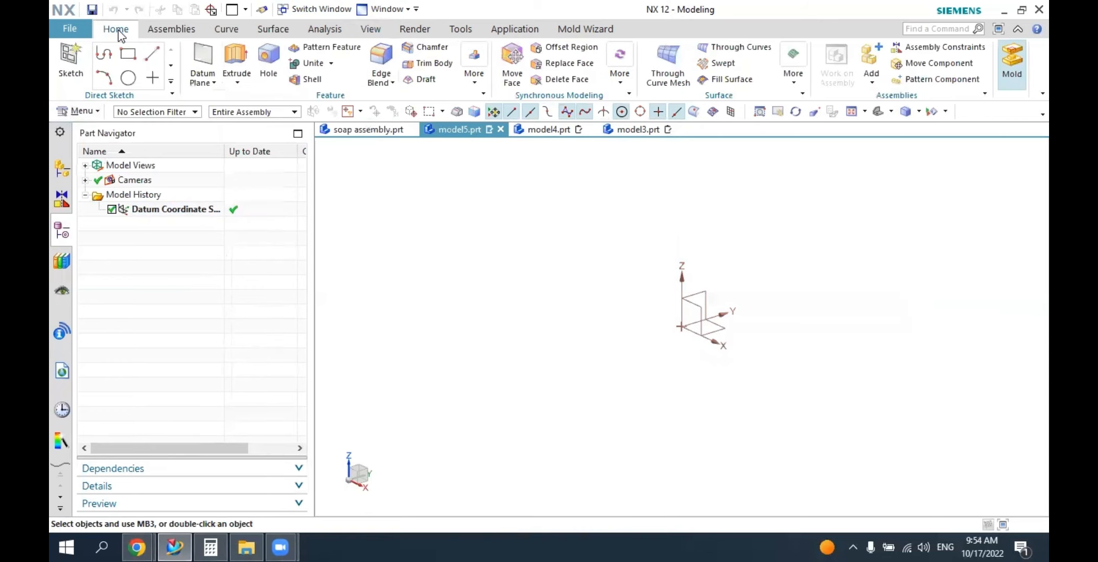
left_click(78, 55)
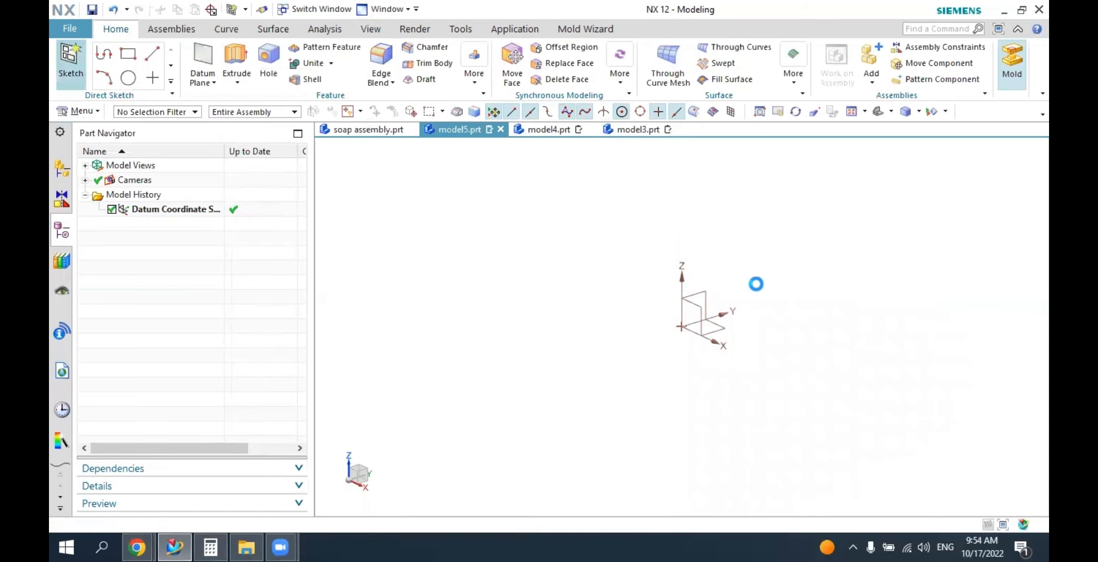
left_click(718, 326)
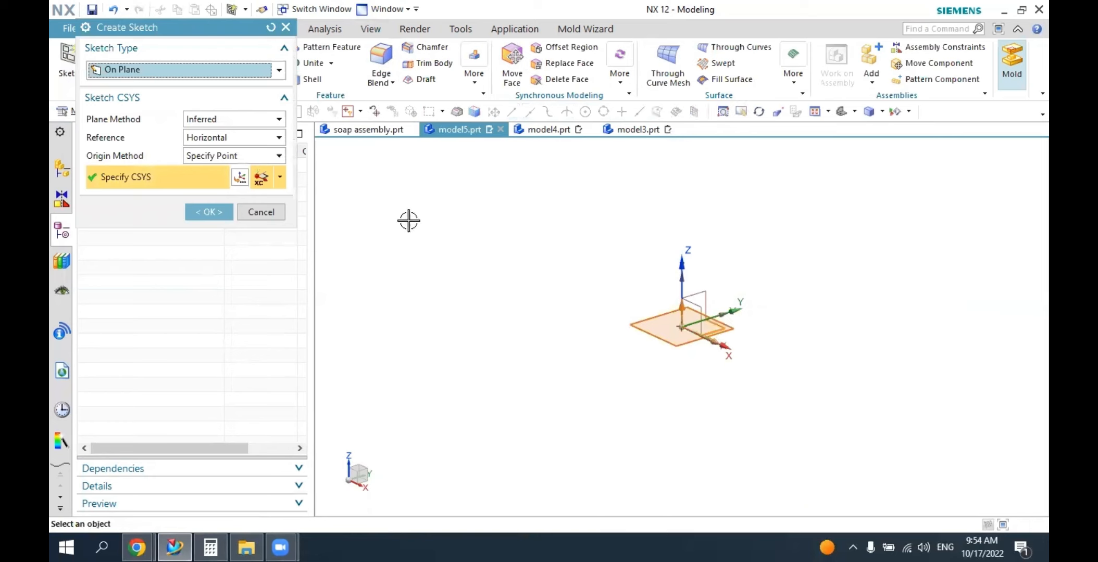
left_click(222, 213)
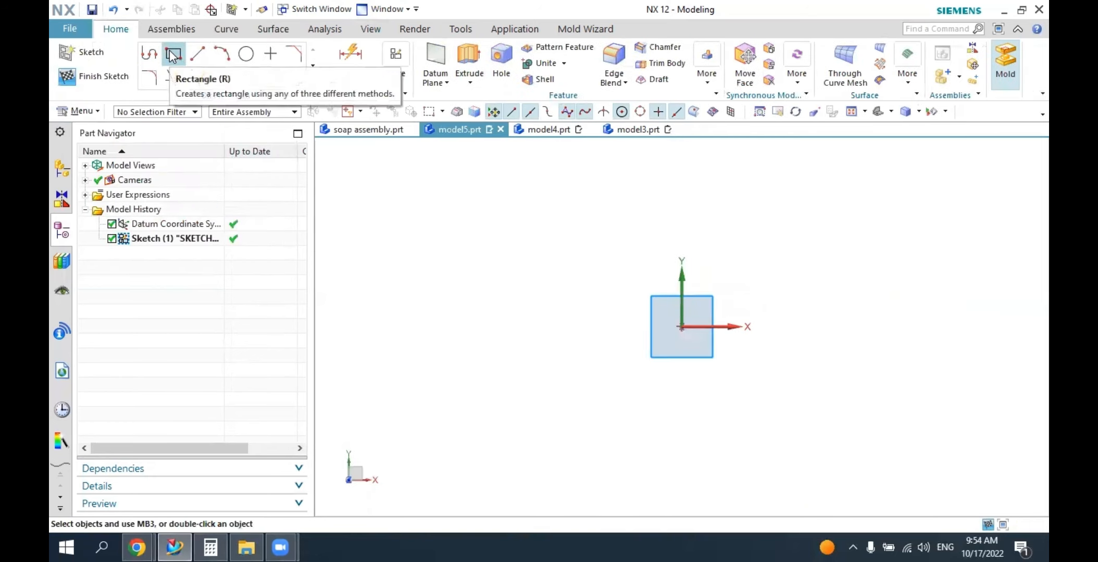
Sketch a horizontal rectangle centred on the sketch origin, about 204 mm wide, using the From Center method.
left_click(173, 53)
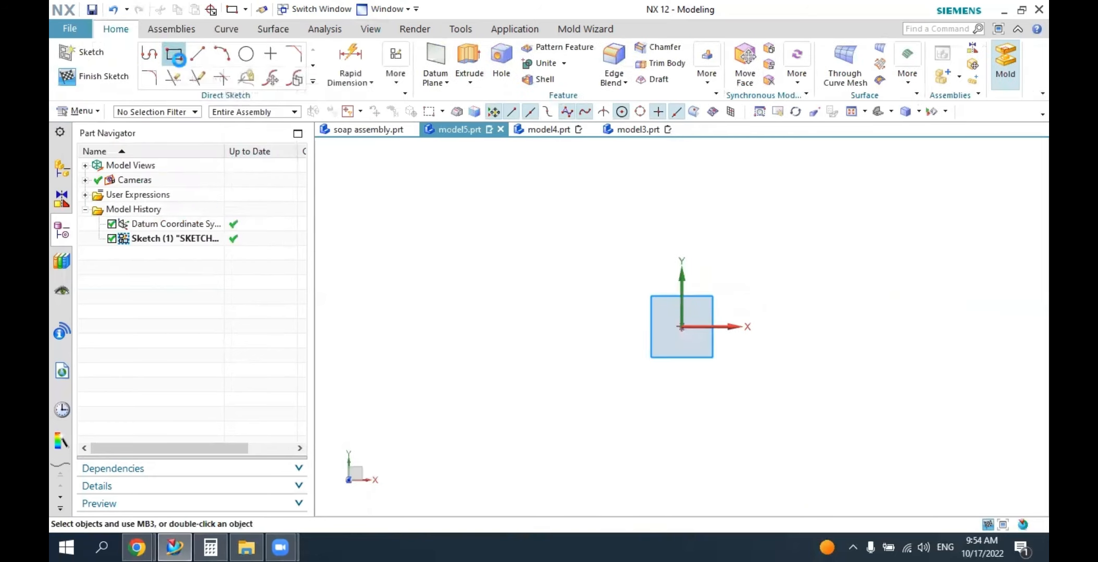
left_click(682, 327)
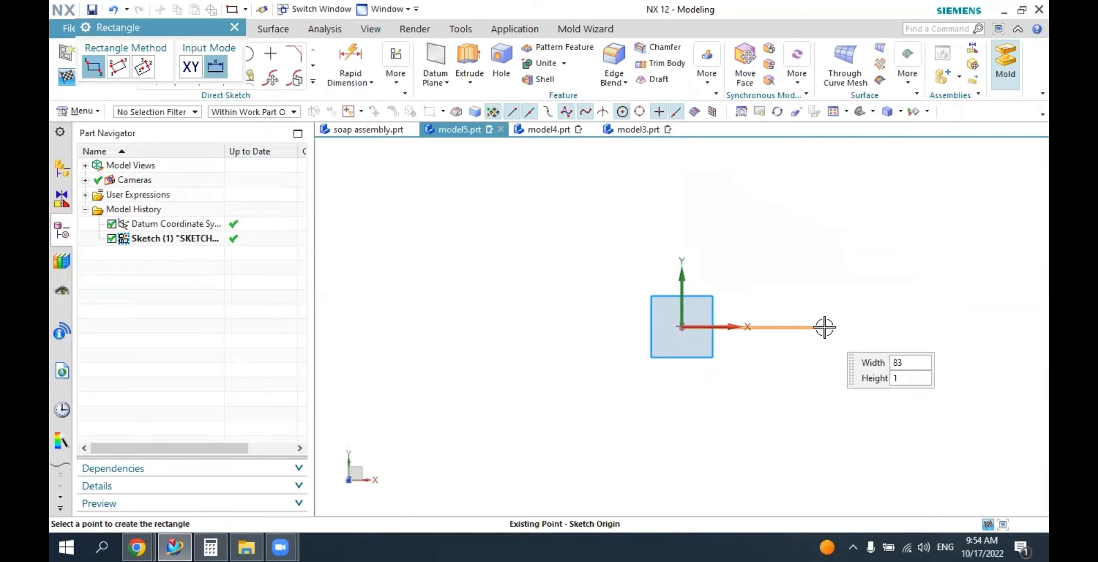
left_click(142, 68)
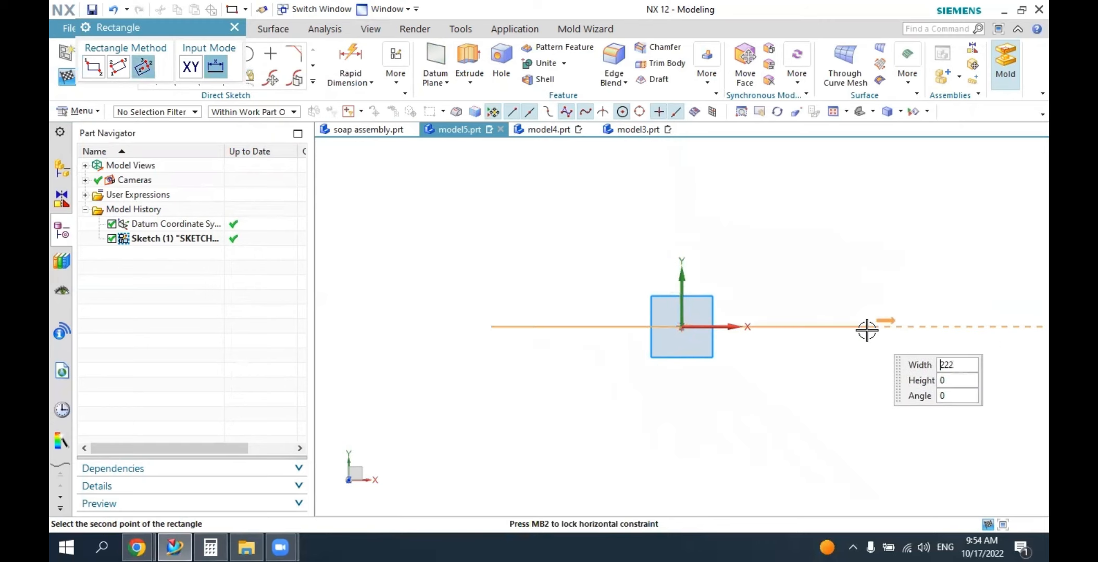
left_click(855, 327)
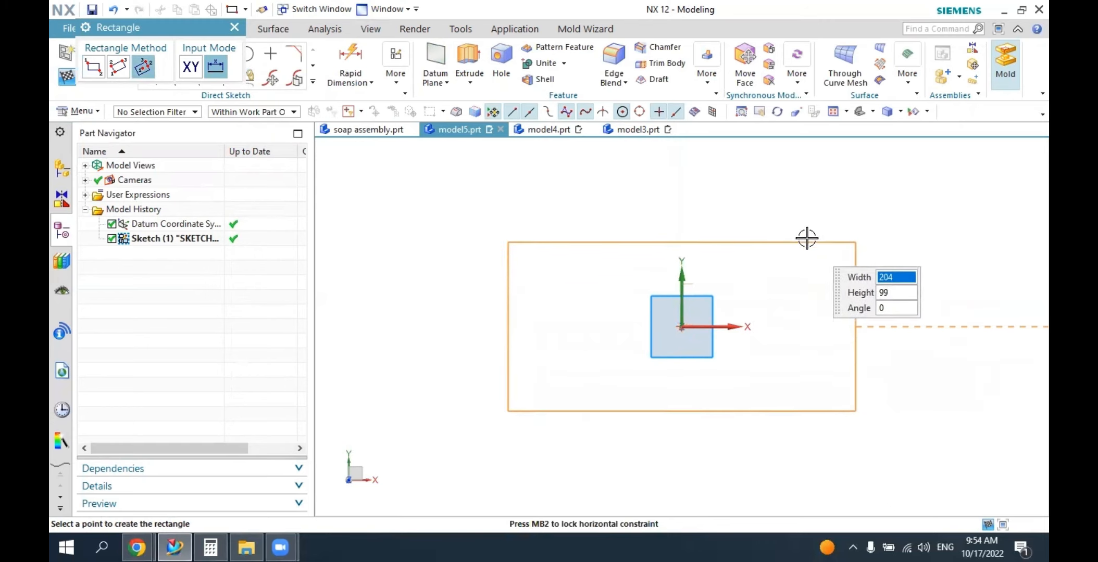
left_click(701, 237)
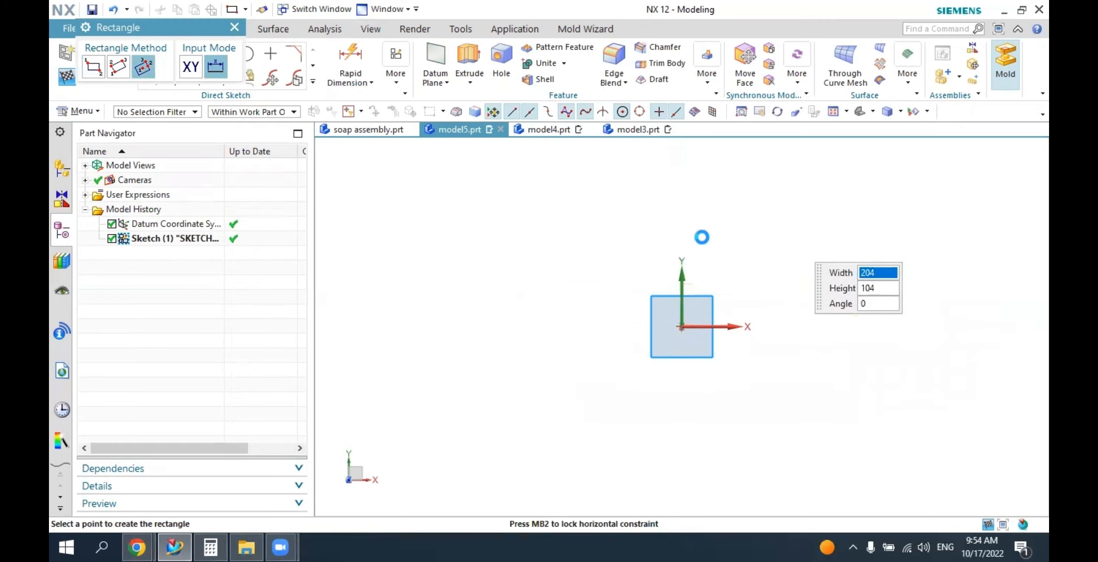
left_click(230, 25)
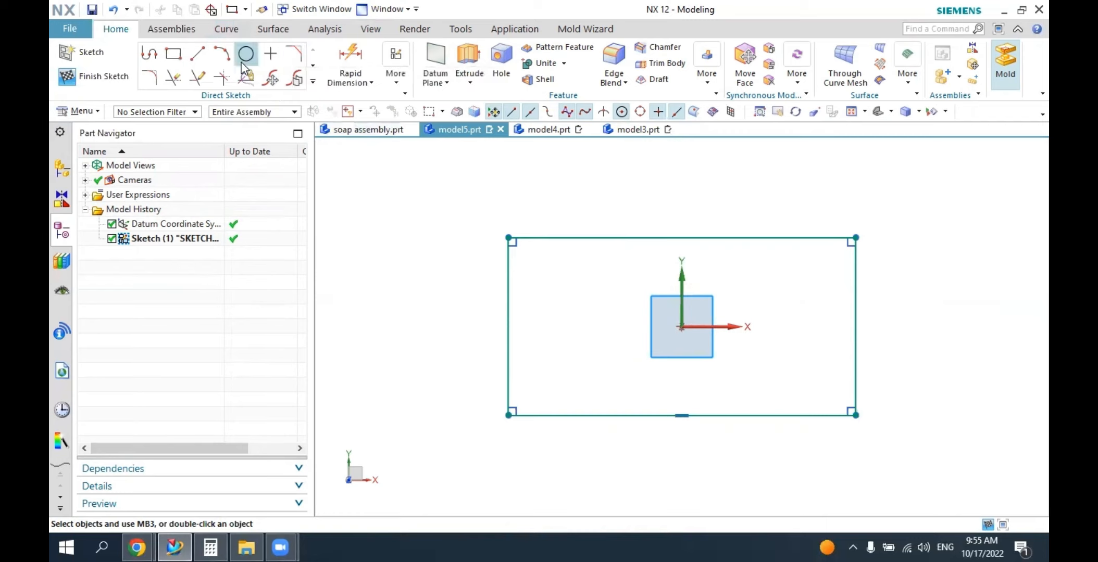
Dimension the rectangle with a width of 120 mm and a height of 80 mm.
left_click(355, 55)
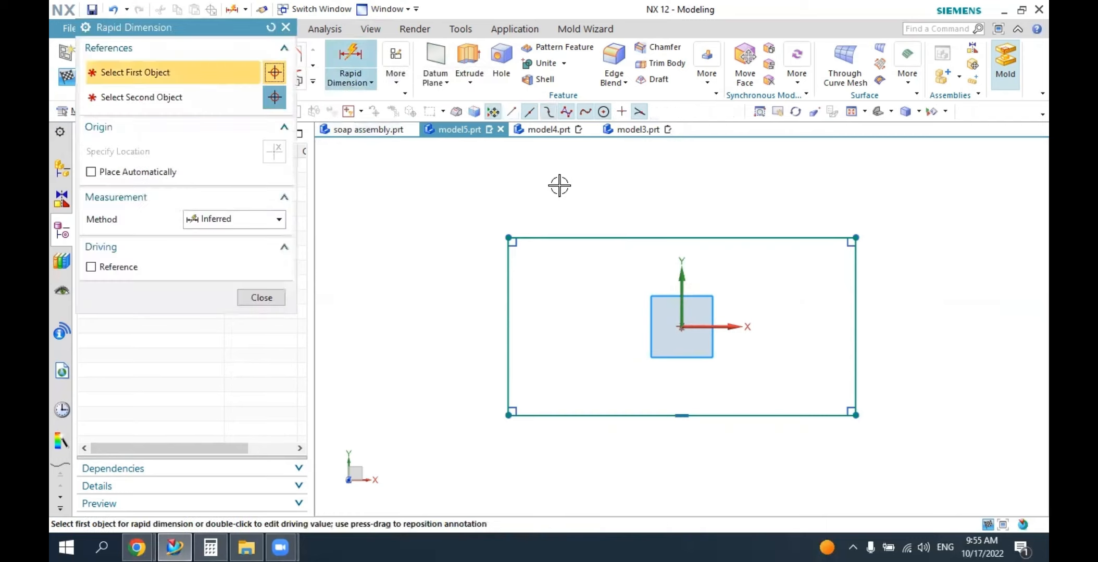
left_click(624, 208)
left_click(674, 188)
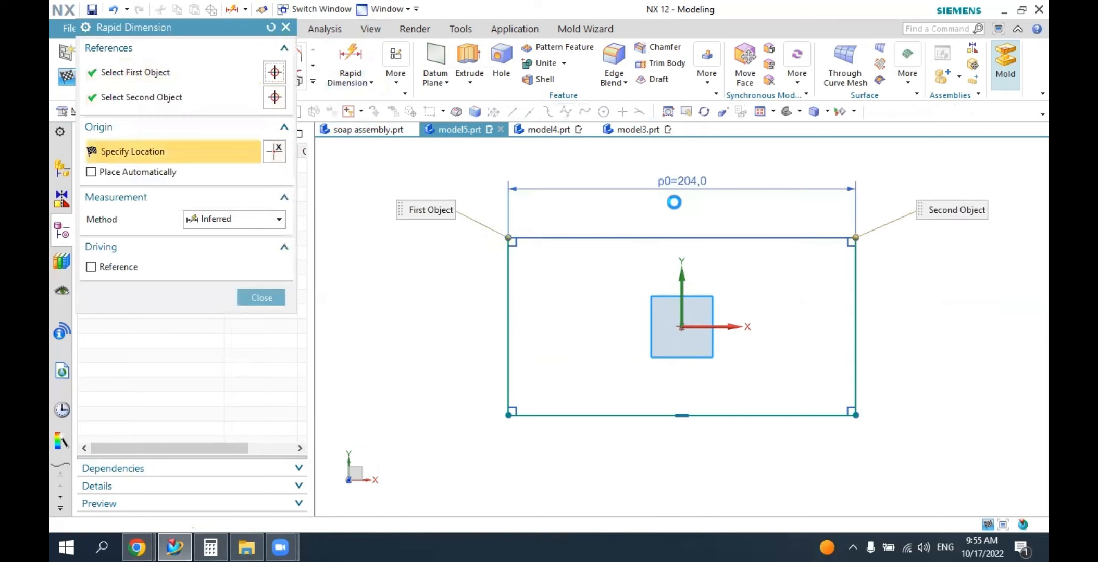
type("120")
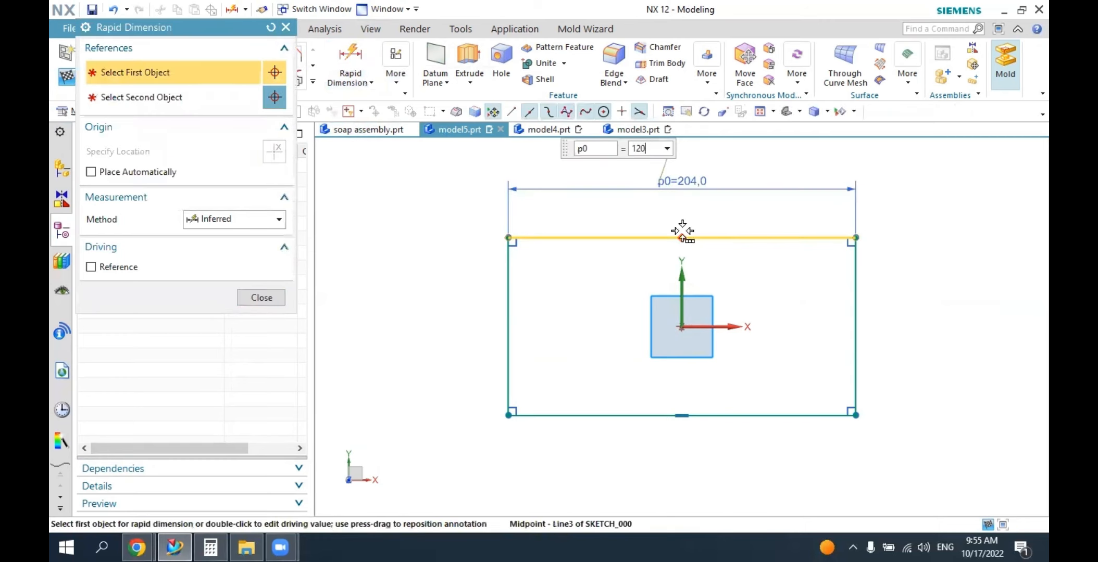
key("Return")
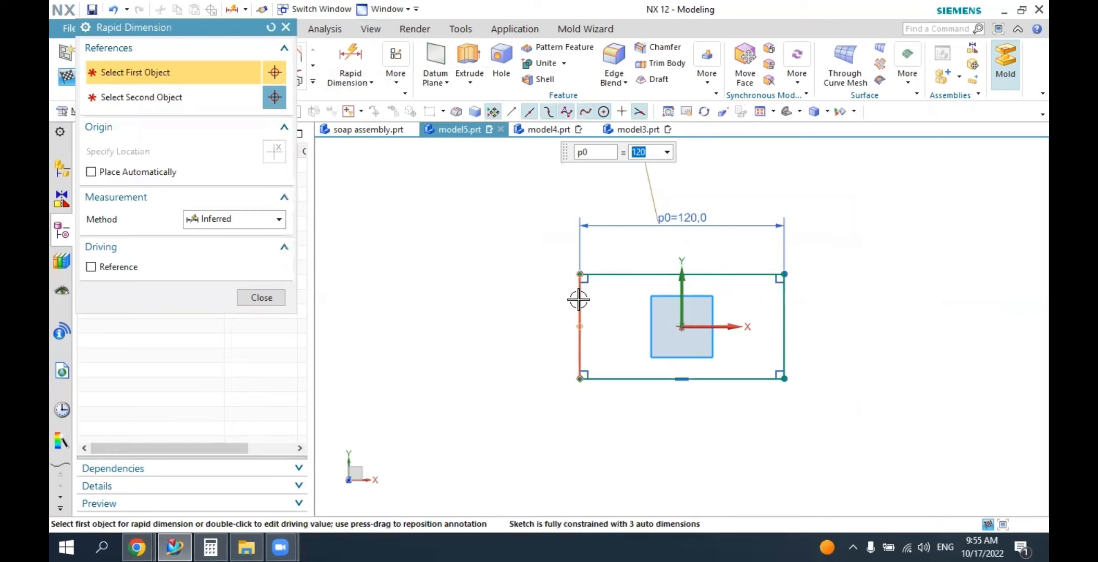
left_click(579, 298)
left_click(422, 318)
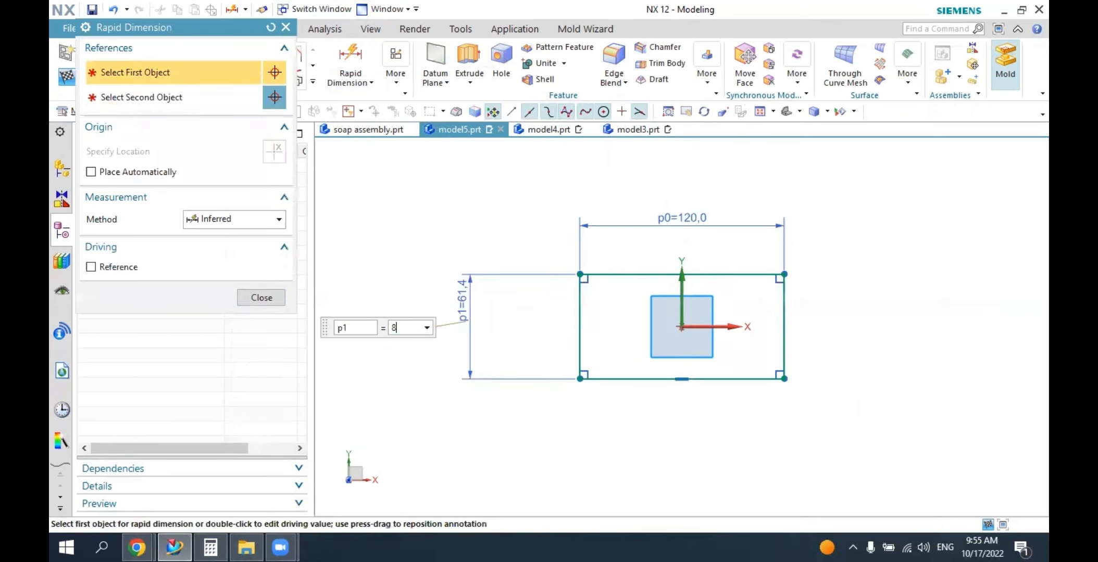
key("Return")
key("Escape")
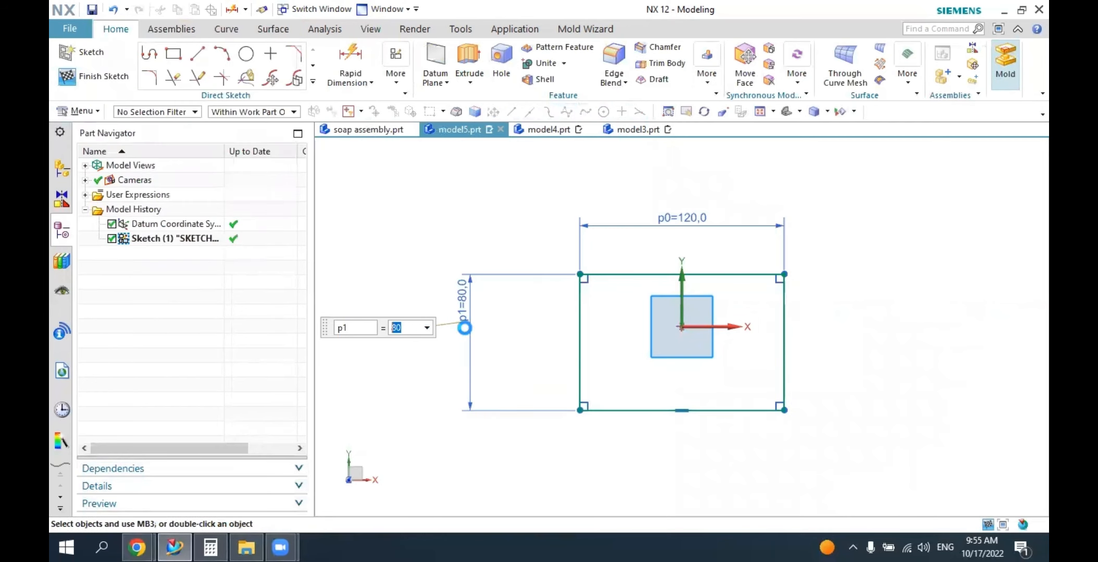
Make the rectangle's upper and lower edges symmetric about the X axis.
scroll(688, 337, "up", 1)
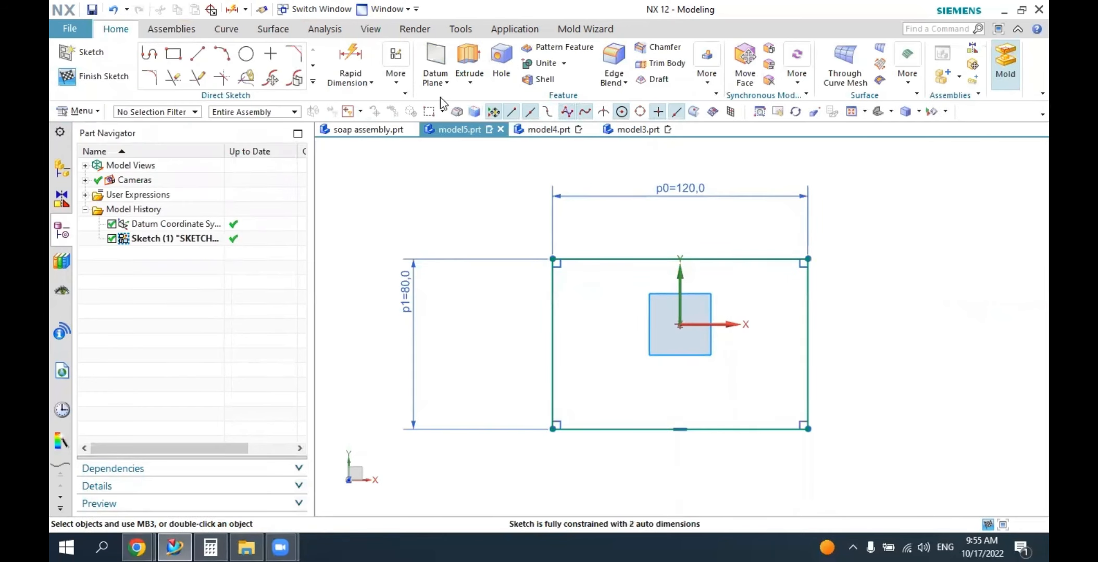
left_click(402, 84)
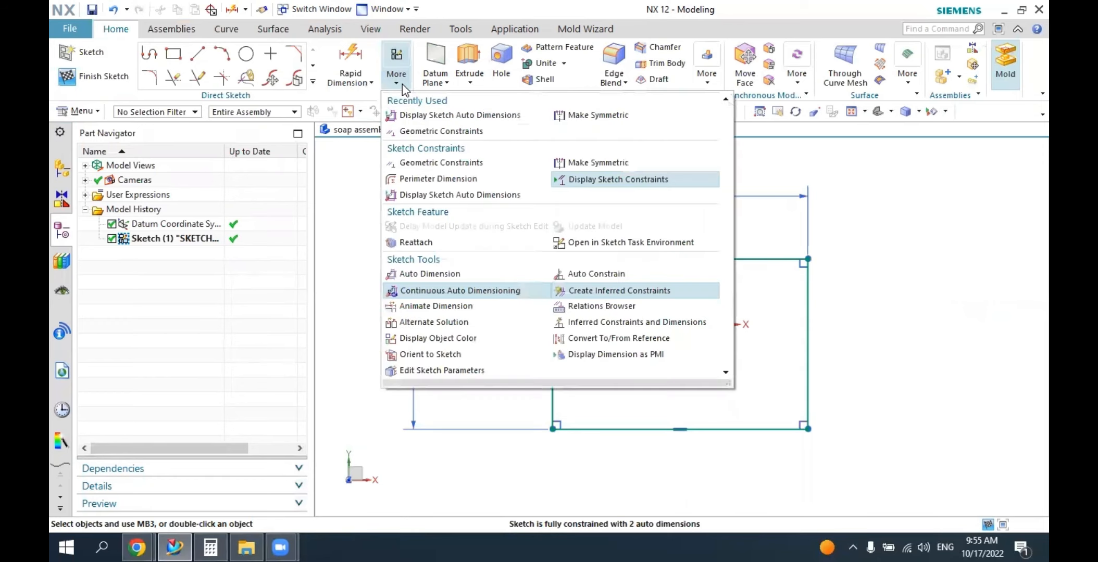
left_click(571, 116)
left_click(597, 259)
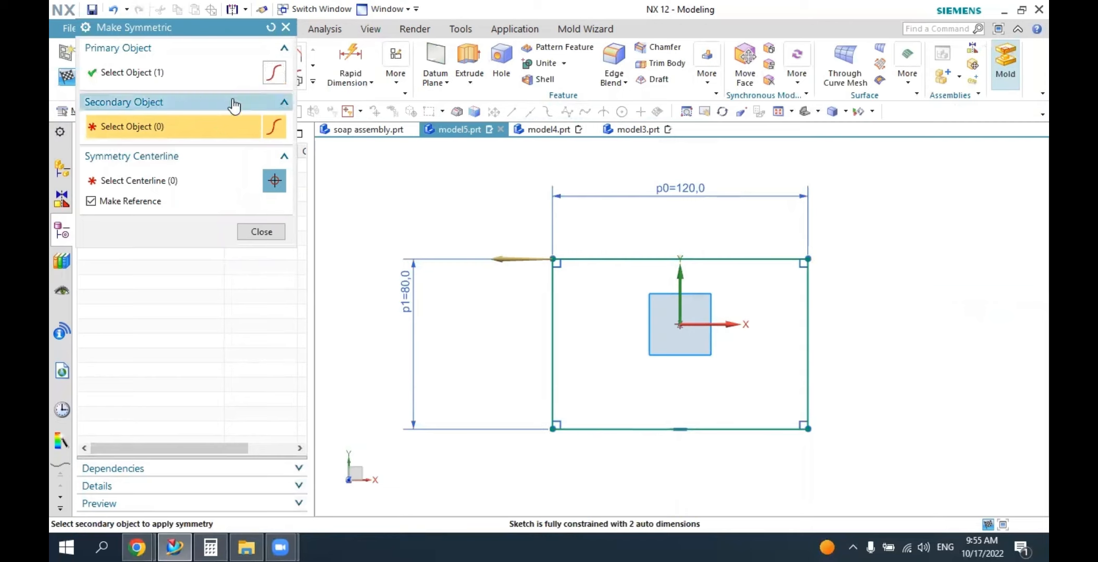
left_click(589, 429)
left_click(704, 324)
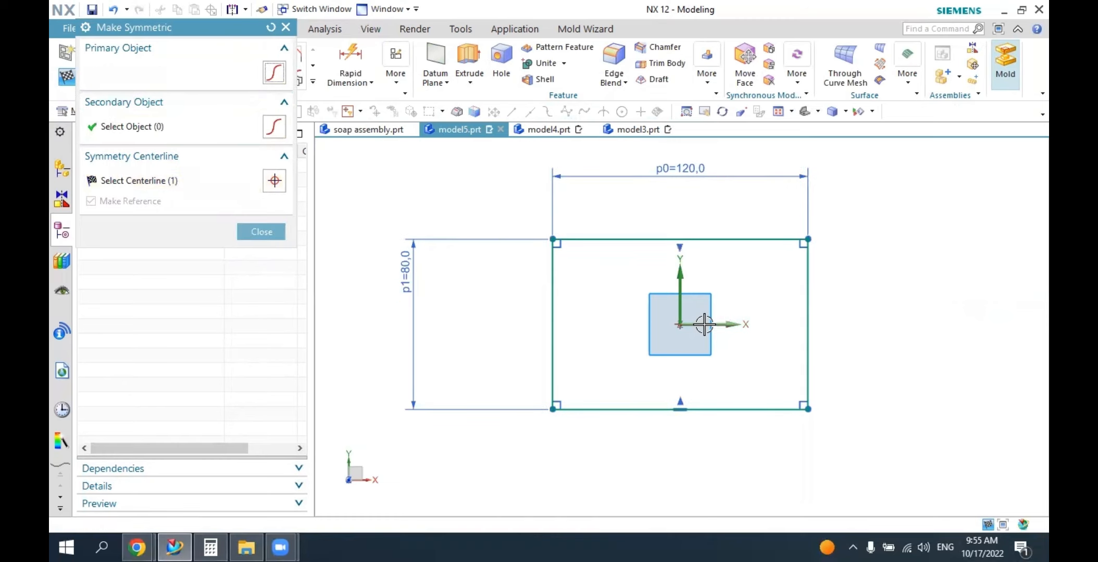
left_click(553, 261)
left_click(801, 269)
key("Escape")
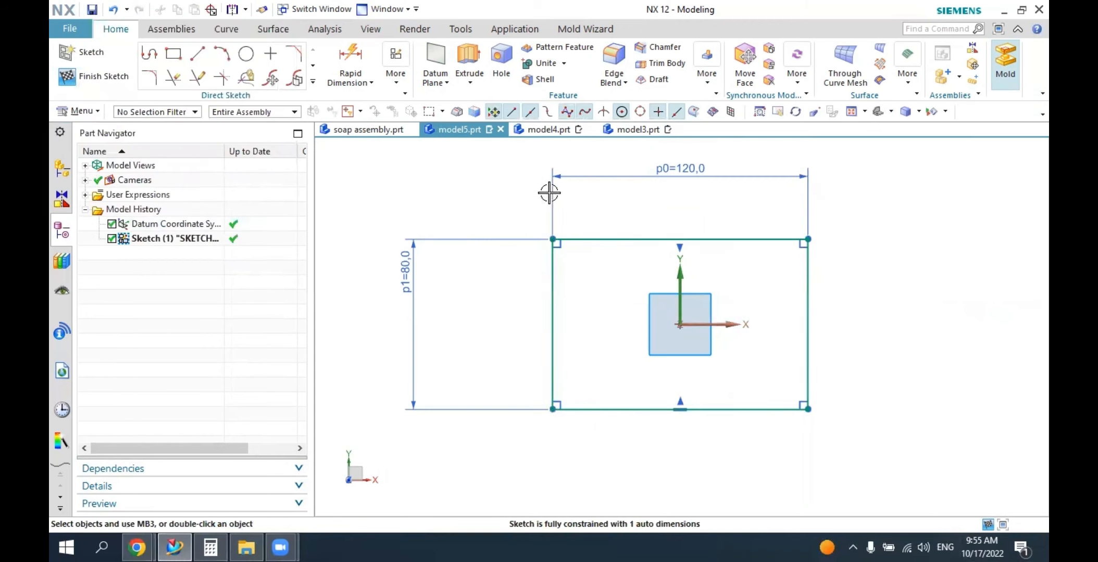
Convert all four edges of the rectangle to reference lines.
left_click(594, 239)
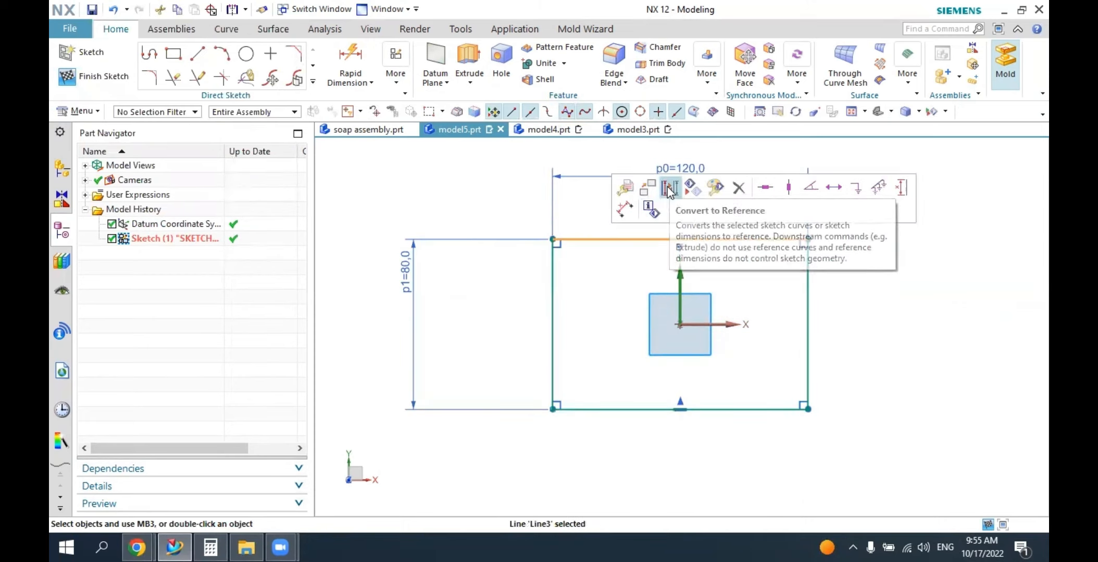
left_click(693, 188)
left_click(808, 260)
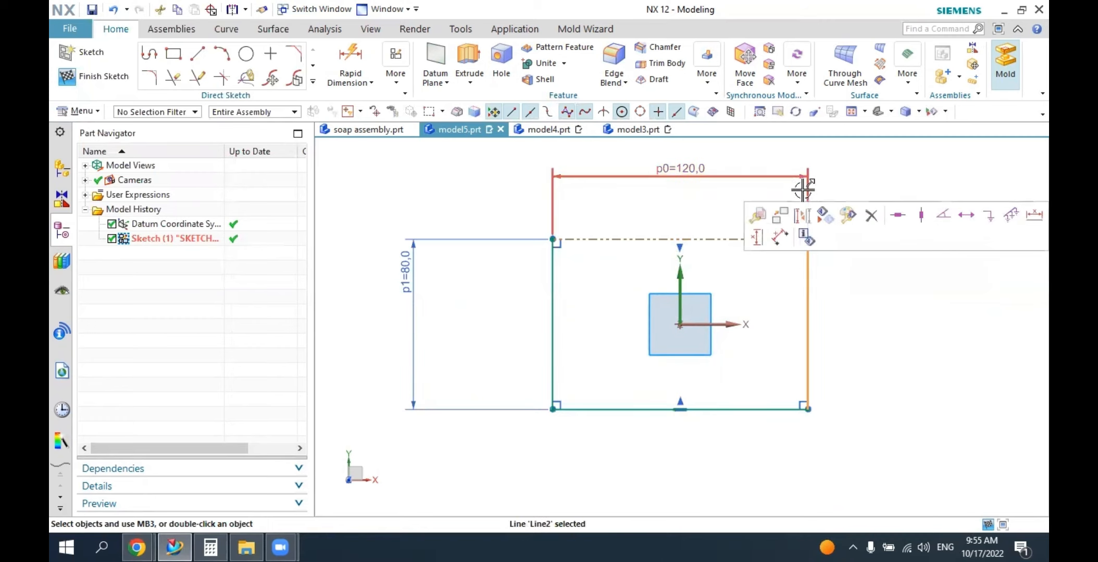
left_click(802, 214)
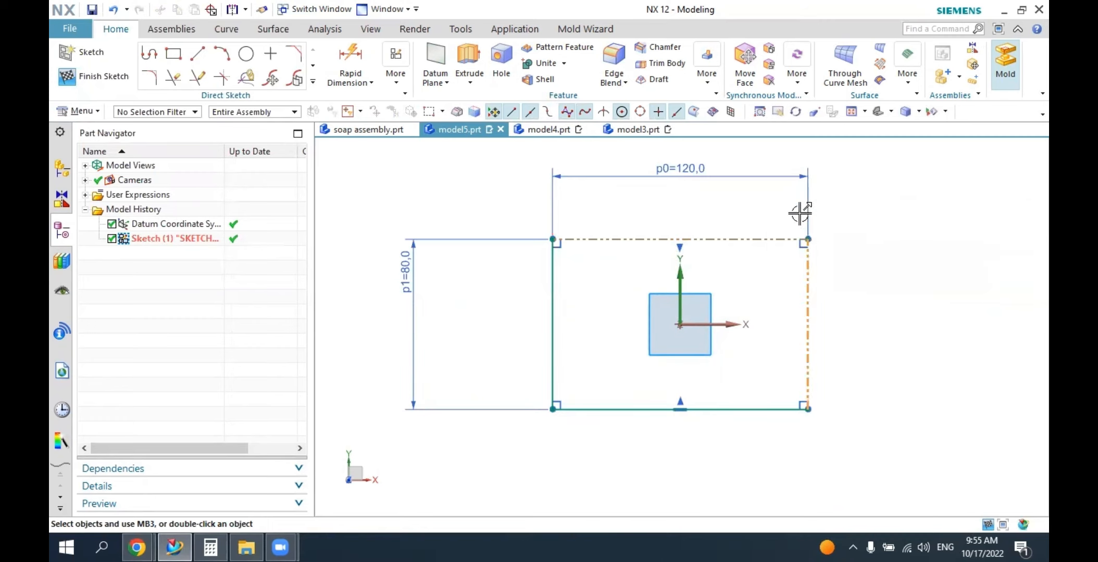
left_click(743, 410)
left_click(802, 364)
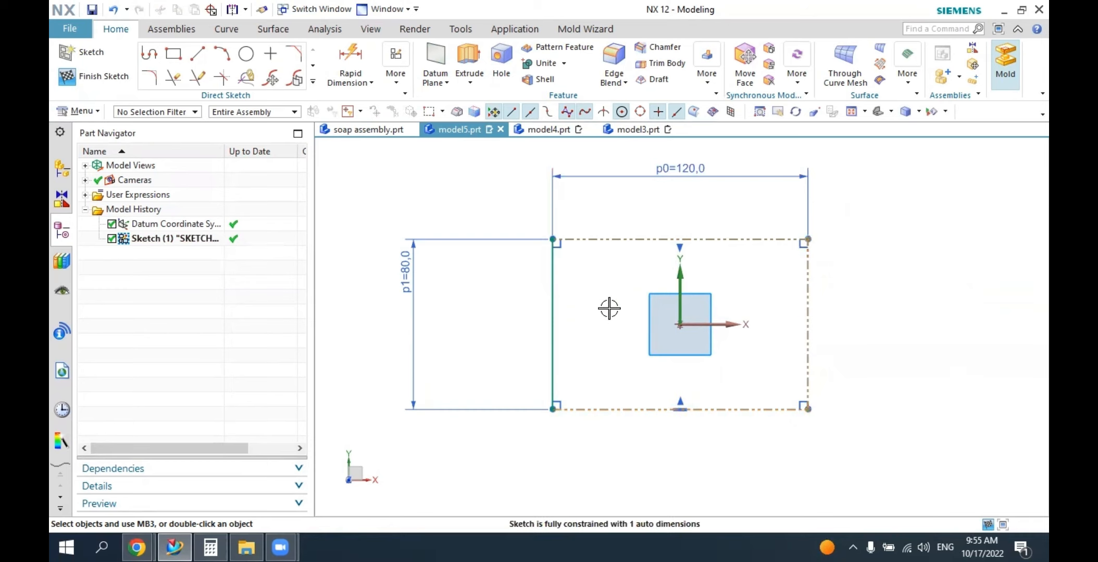
left_click(553, 274)
left_click(622, 225)
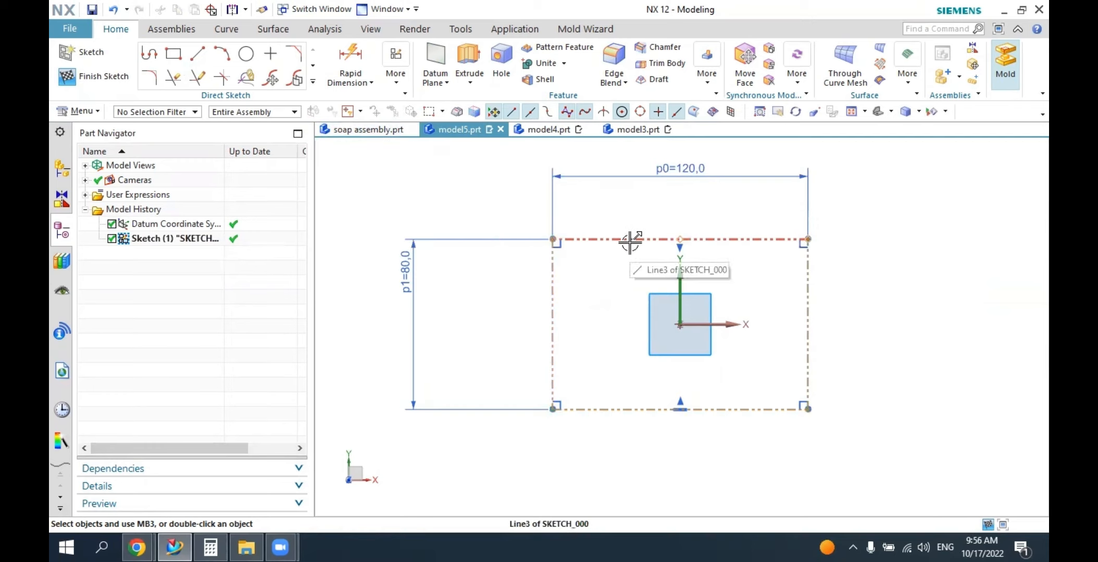
Draw a shallow three-point arc of about 286 mm radius across the upper half of the rectangle, extending past both side edges.
left_click(229, 54)
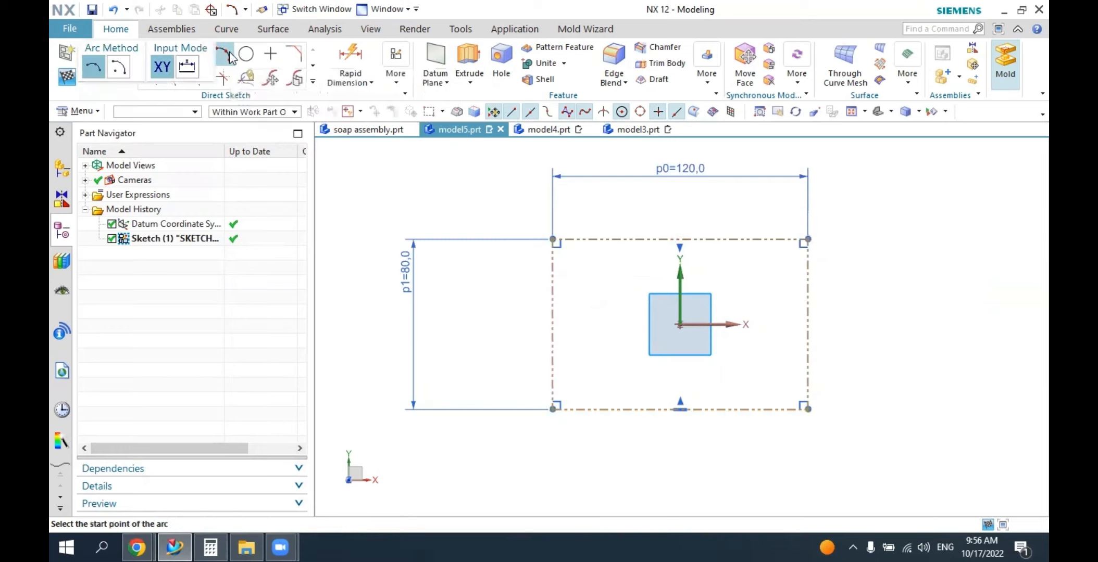
left_click(504, 284)
left_click(909, 285)
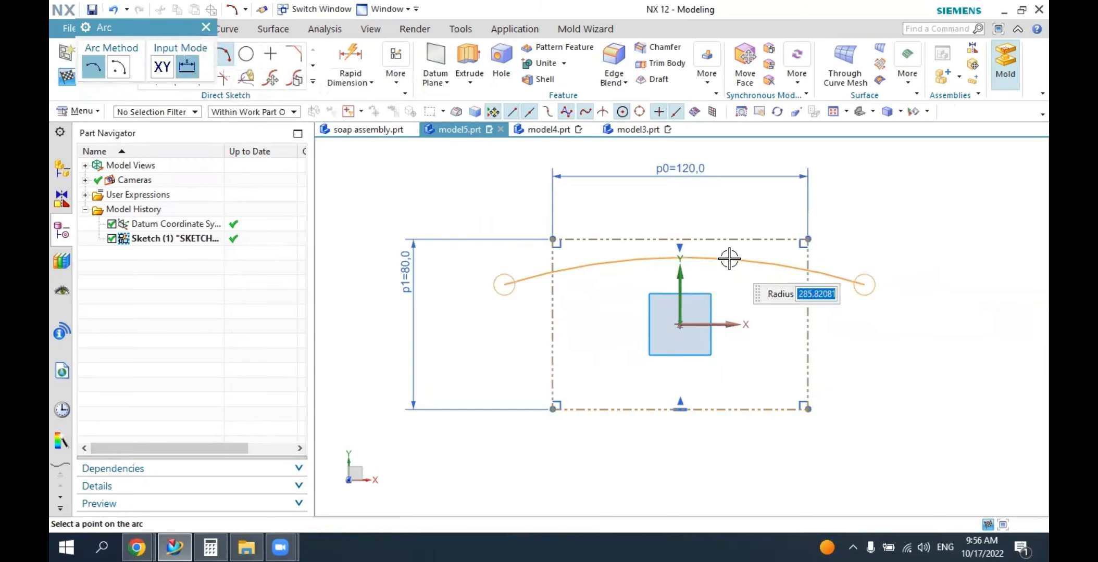
left_click(779, 276)
key("Escape")
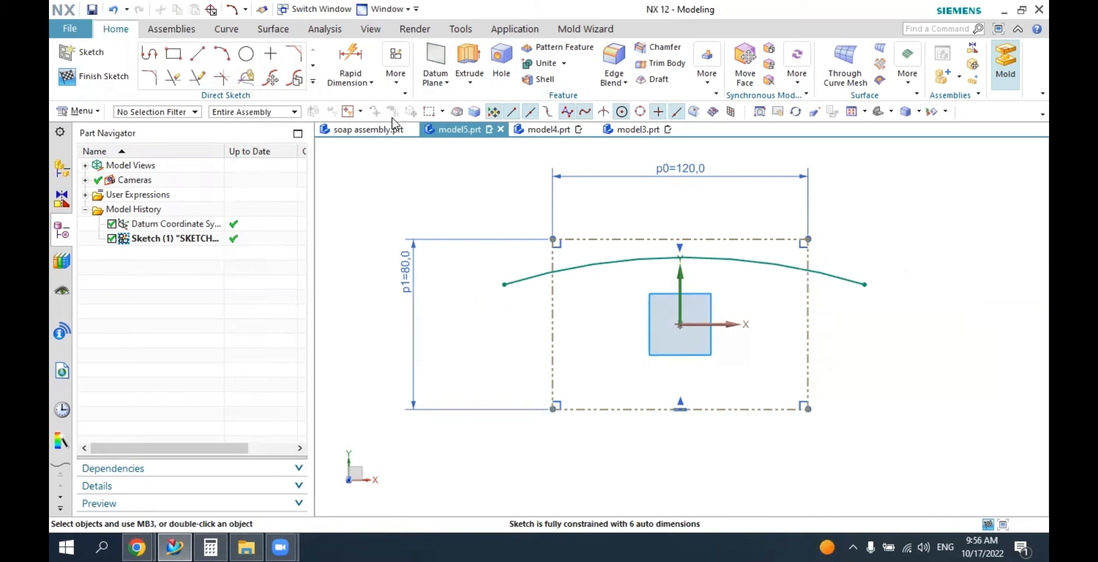
Display the sketch auto dimensions and set the arc's radius to 250 mm.
left_click(396, 77)
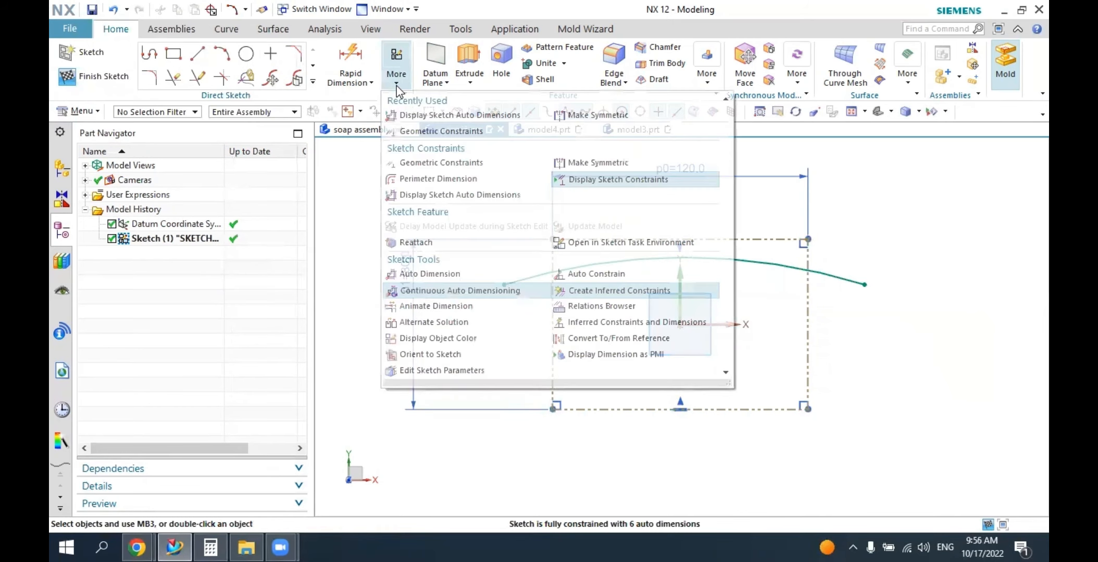
left_click(417, 115)
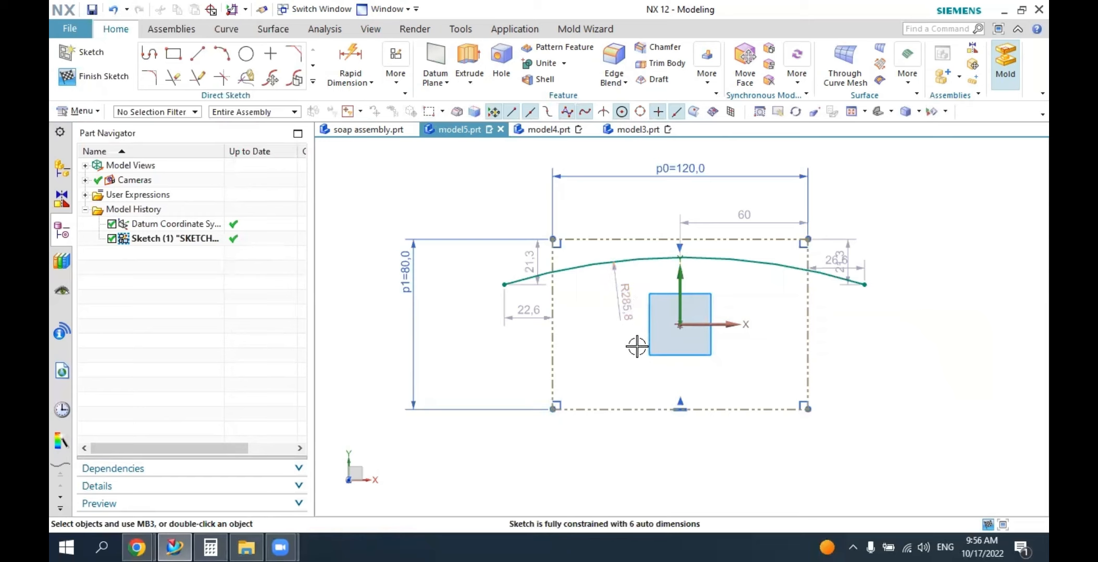
double_click(628, 313)
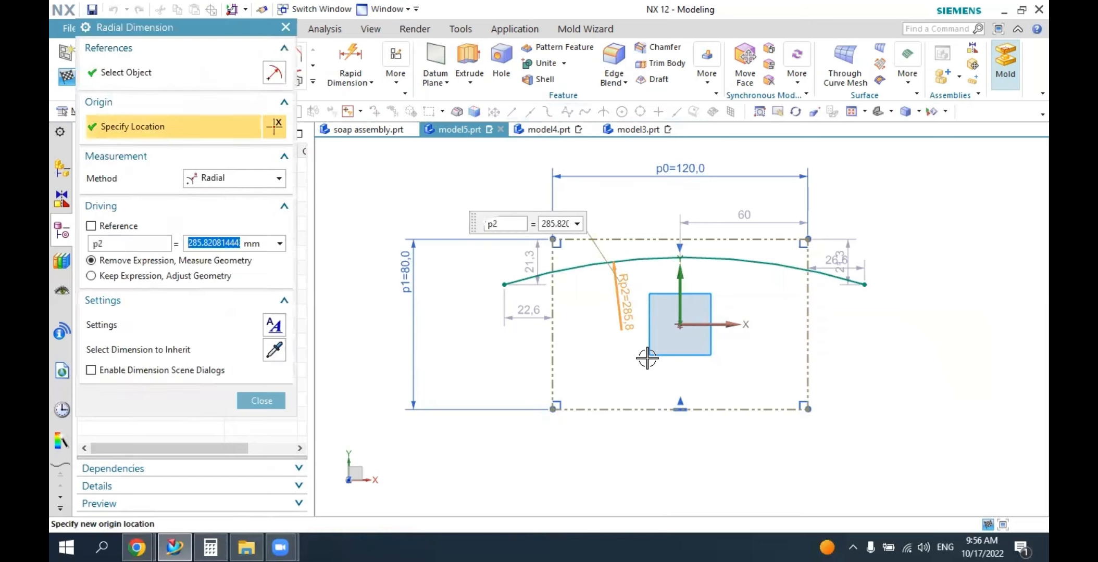
type("250")
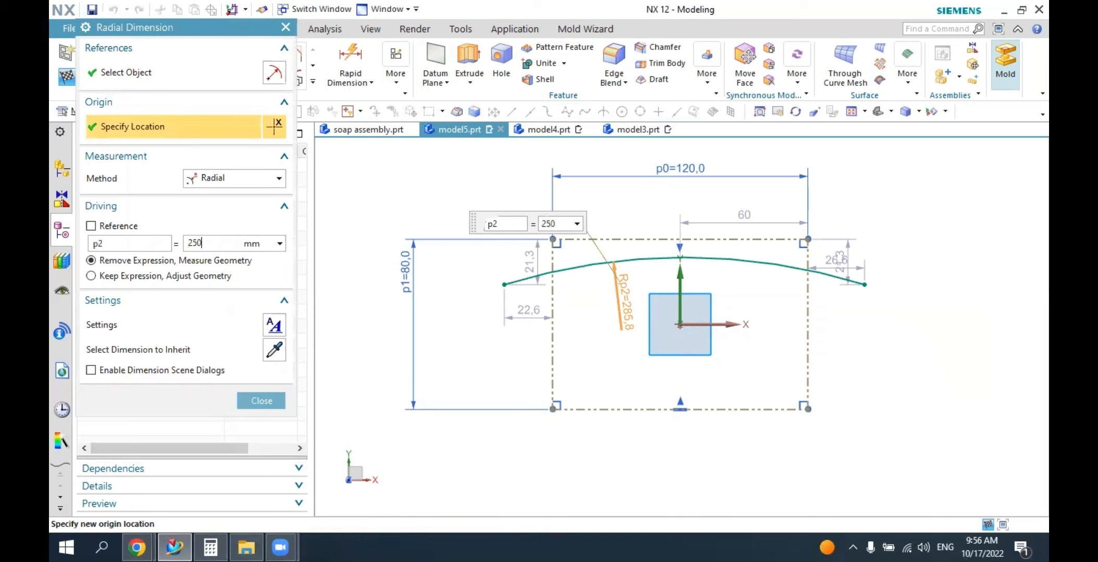
key("Return")
key("Return")
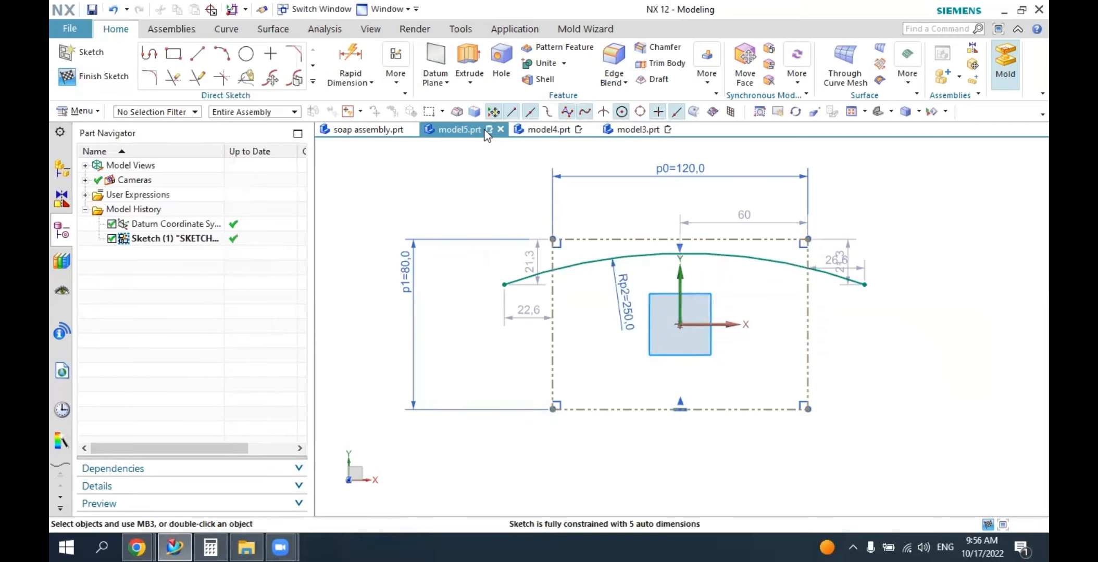
Constrain the arc tangent to the rectangle's upper reference edge.
left_click(393, 82)
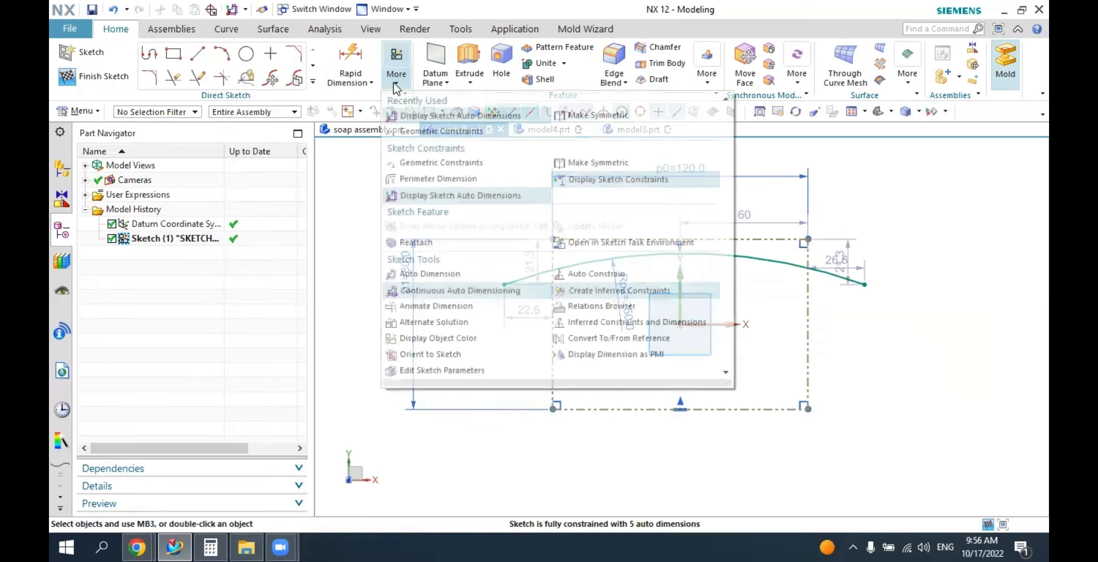
left_click(423, 134)
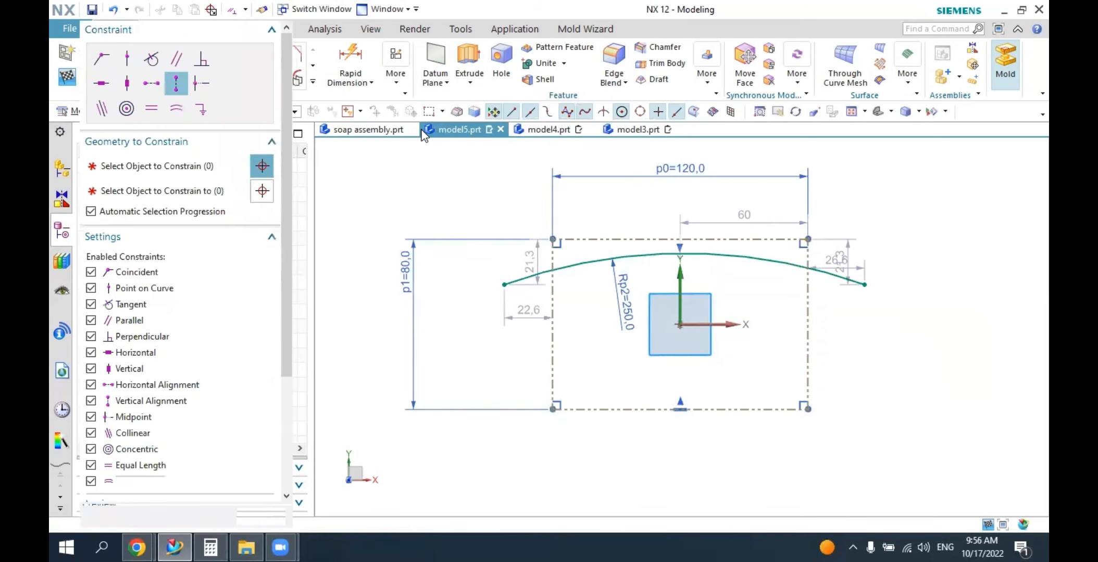
left_click(152, 60)
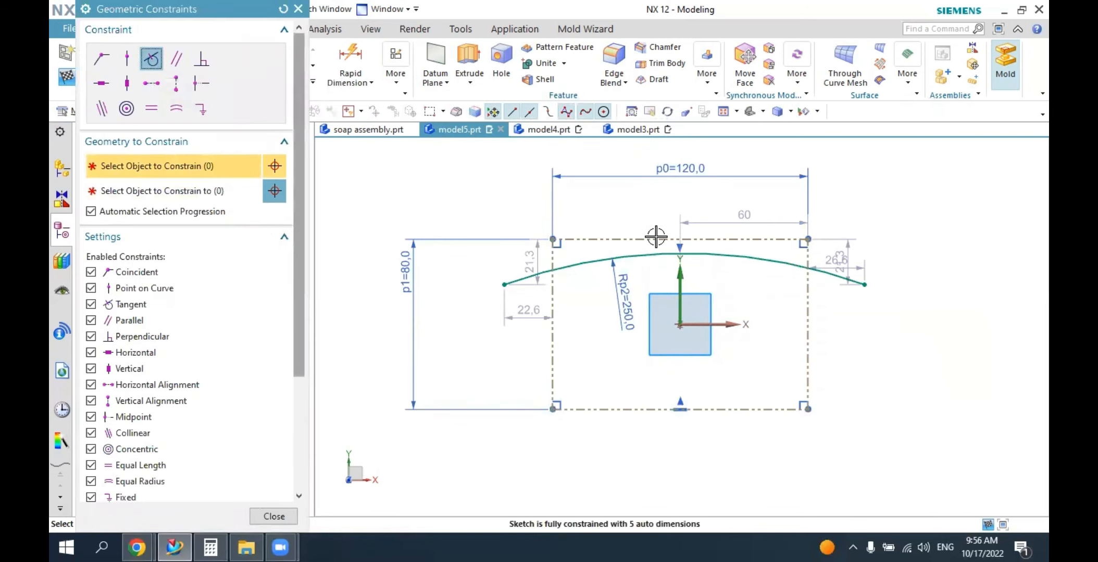
left_click(650, 257)
left_click(642, 239)
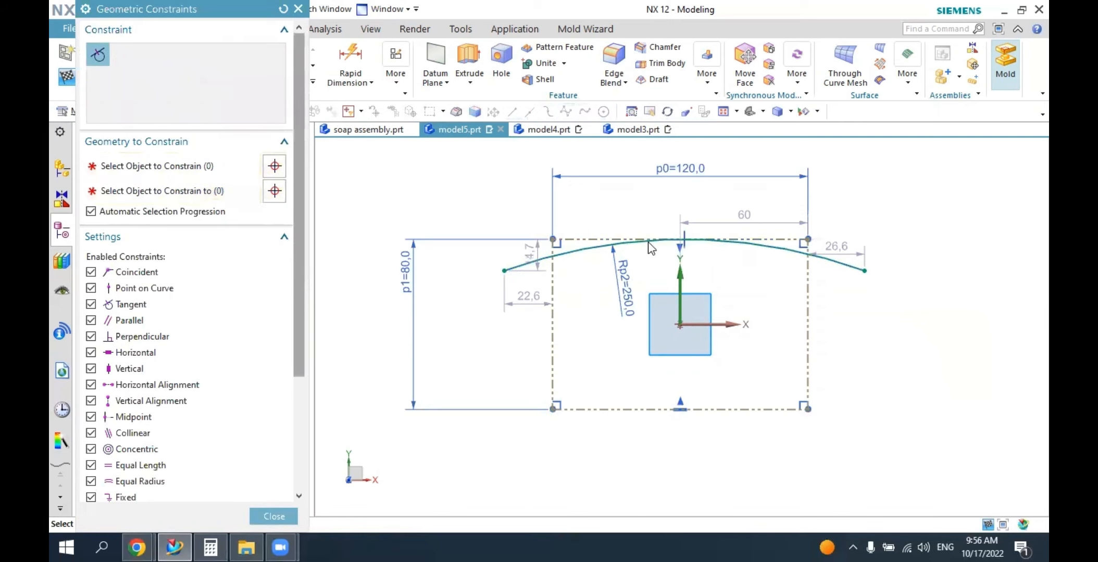
left_click(272, 517)
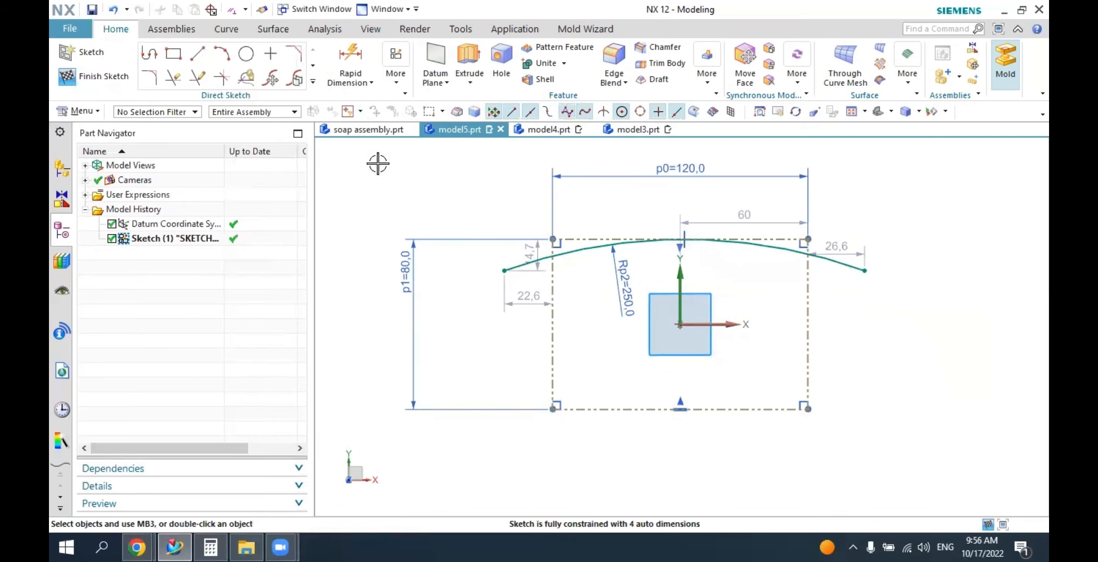
Make the two endpoints of the 250 mm radius arc symmetric about the sketch's vertical axis.
left_click(394, 79)
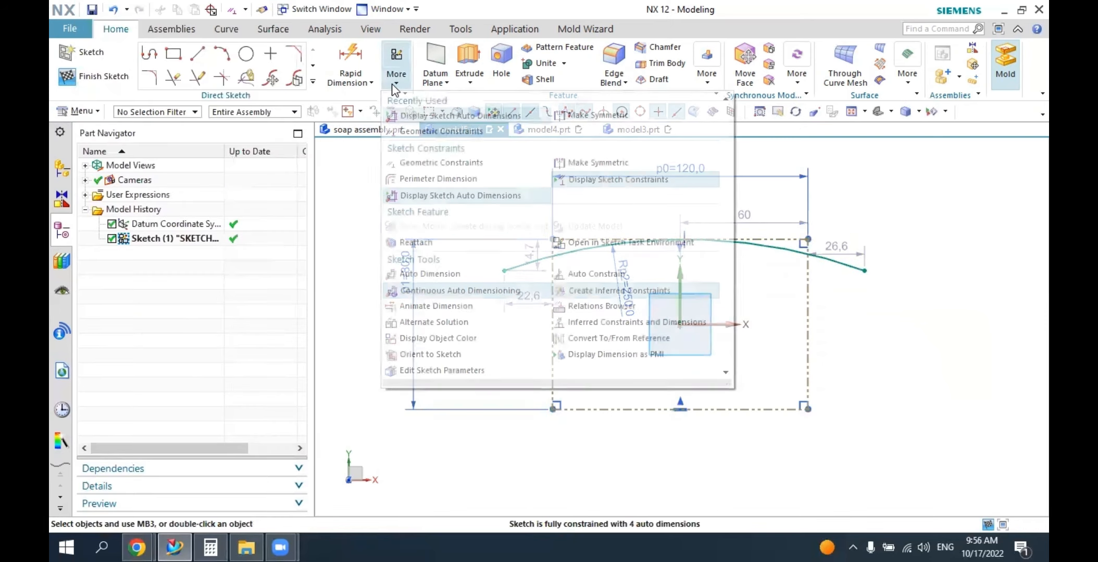
left_click(577, 117)
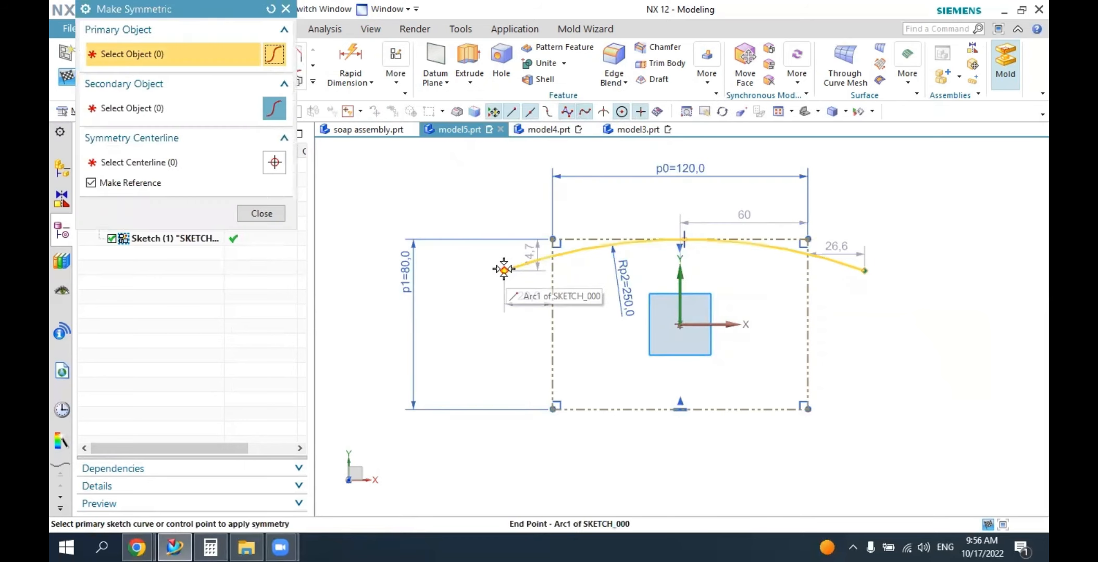
left_click(504, 269)
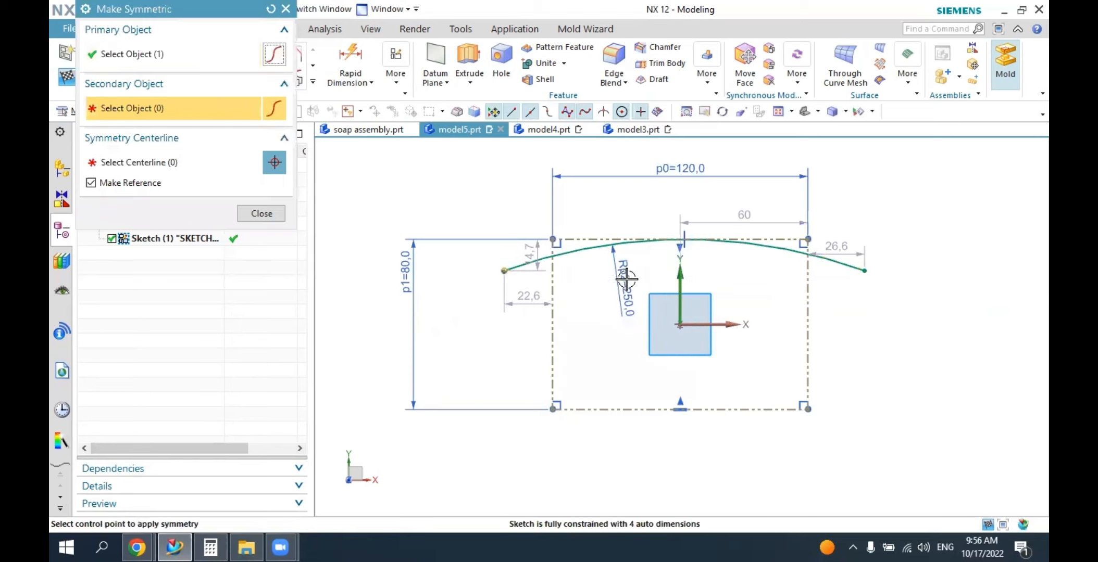
left_click(563, 278)
left_click(874, 271)
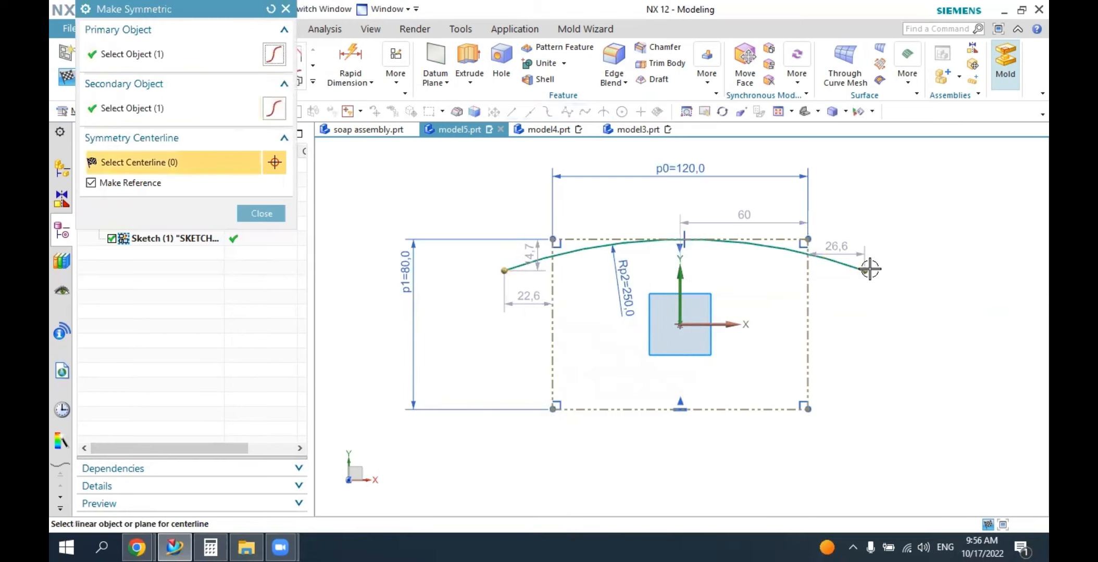
left_click(675, 265)
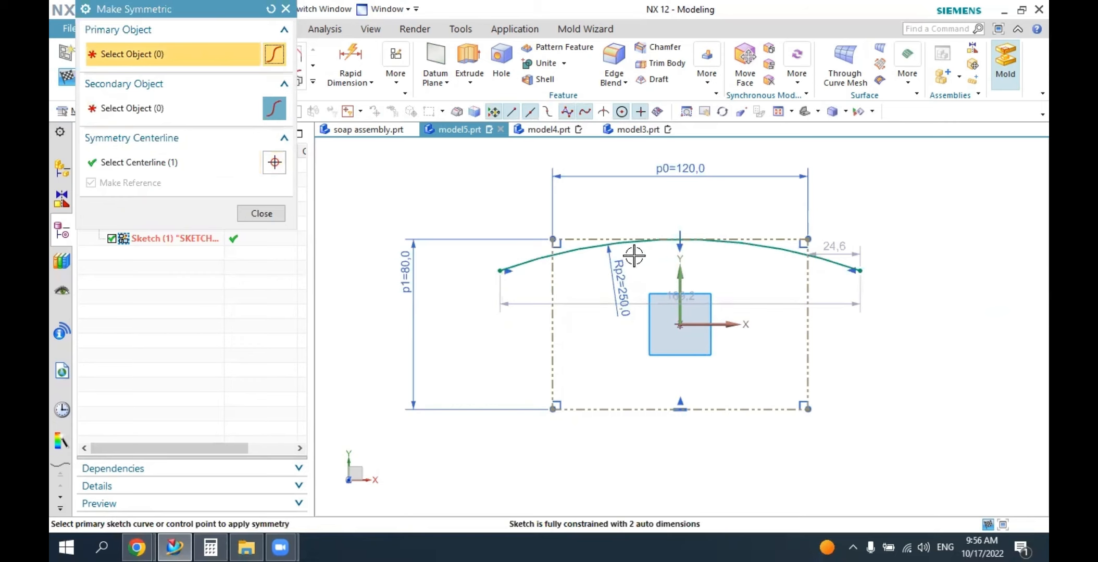
left_click(261, 214)
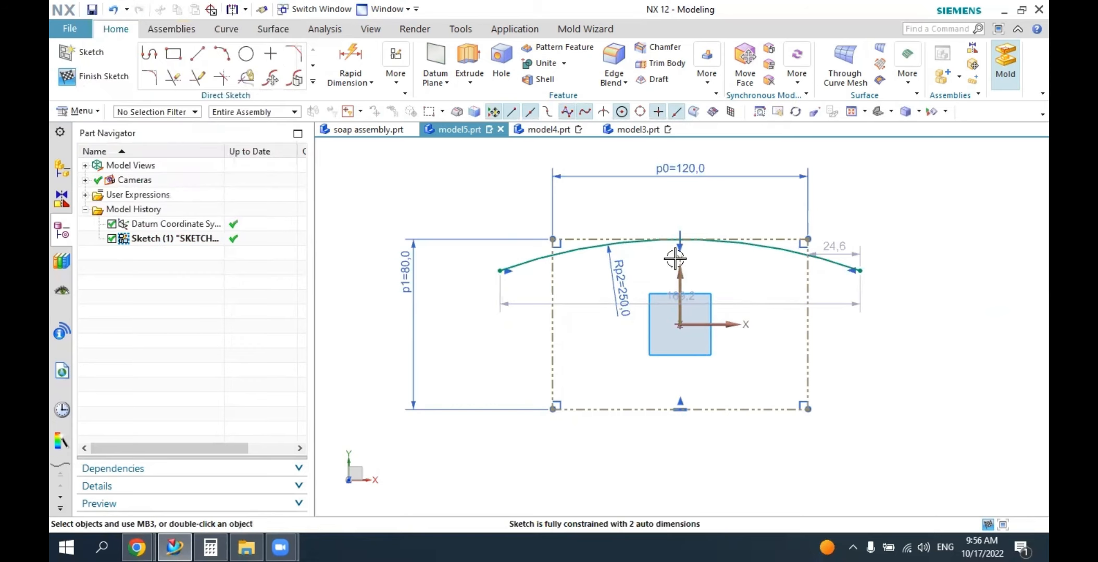
Mirror the upper arc about the sketch's horizontal axis to create a matching lower arc.
left_click(314, 83)
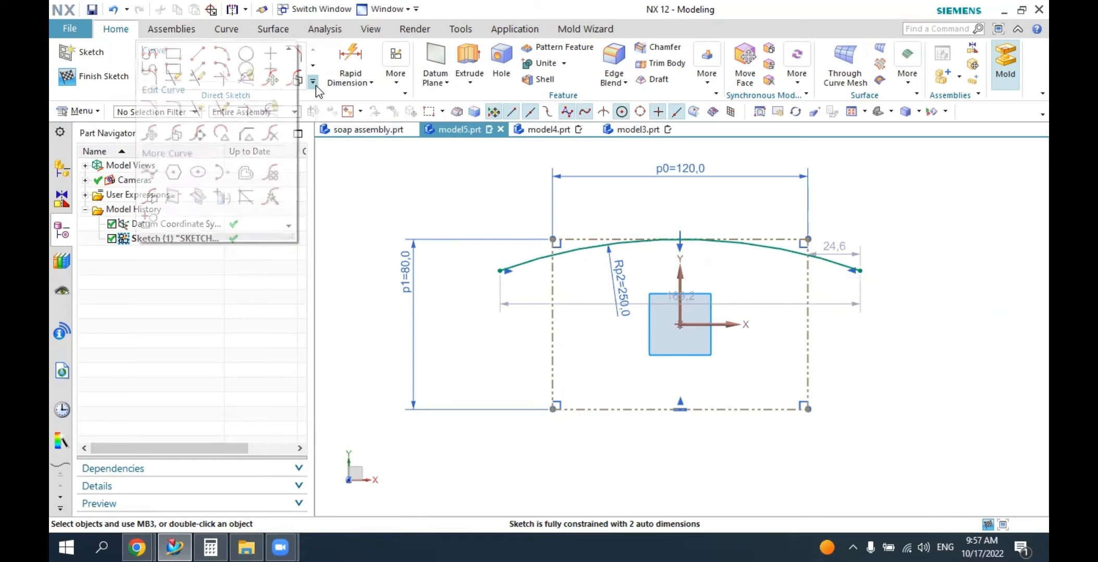
left_click(153, 197)
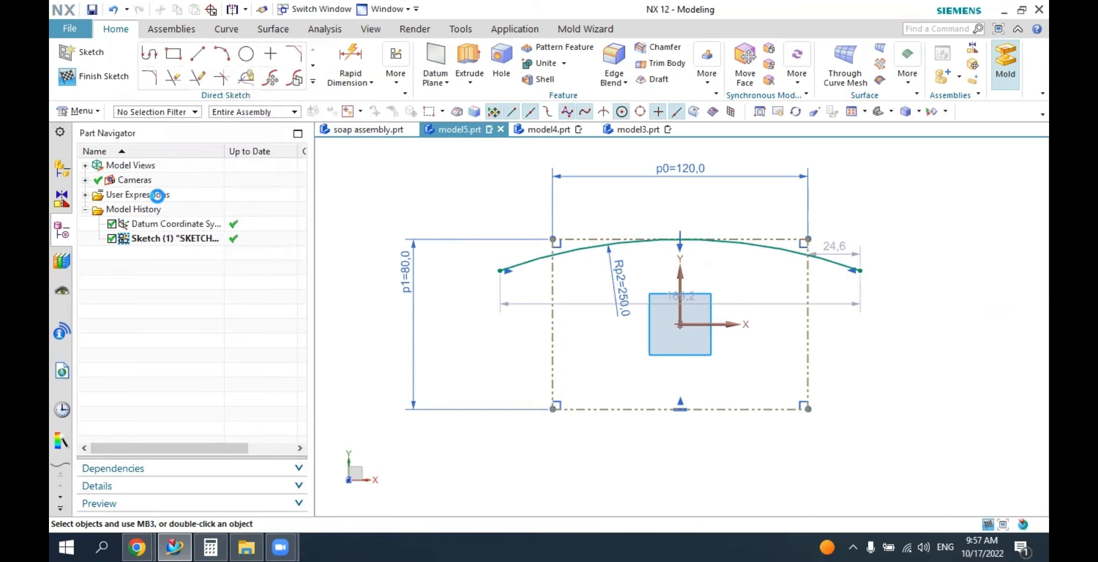
left_click(534, 275)
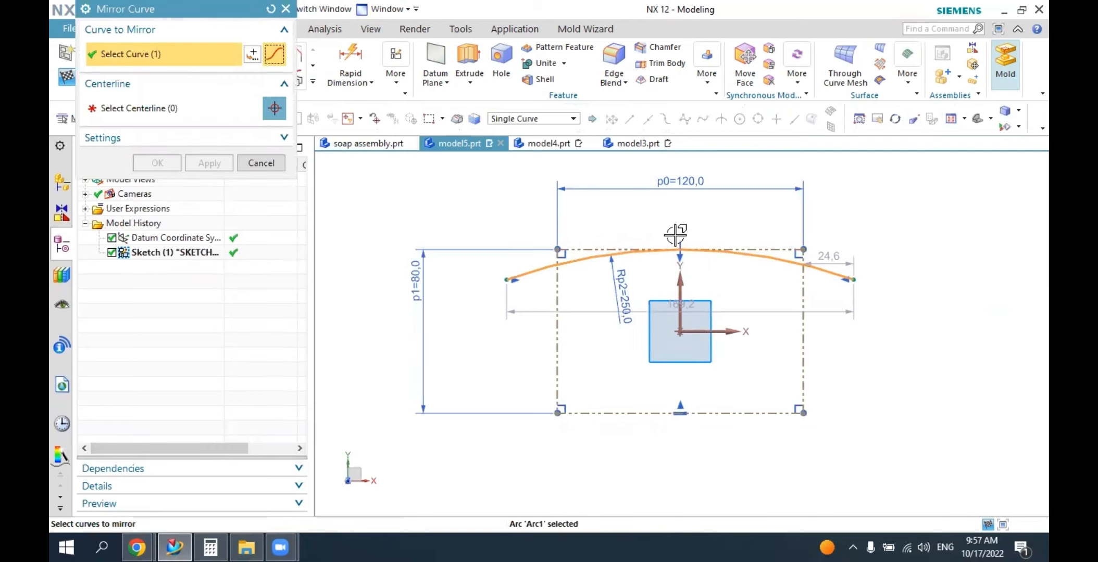
left_click_drag(256, 18, 473, 133)
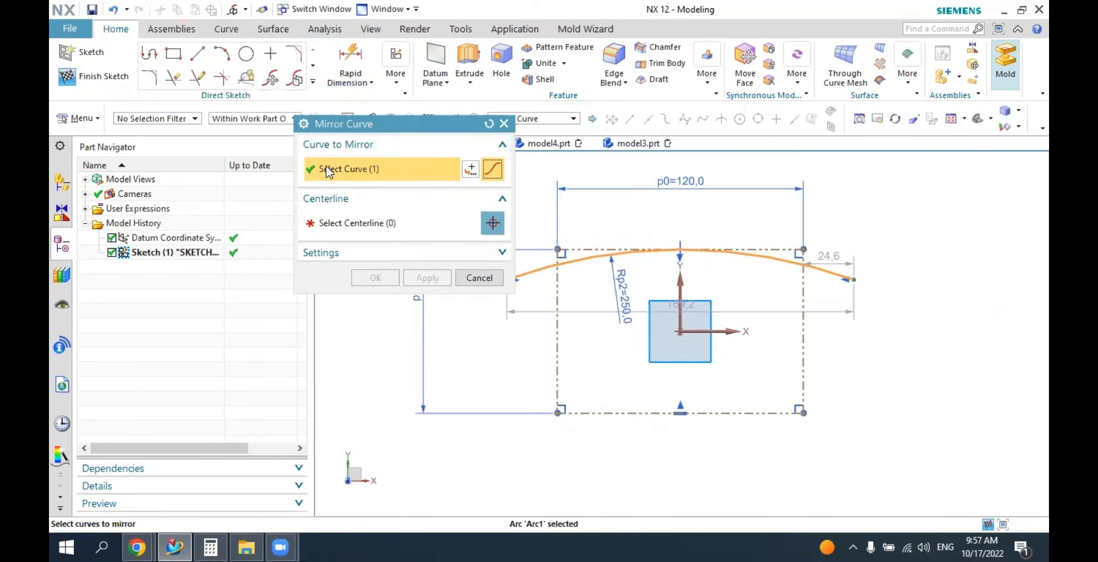
left_click(321, 227)
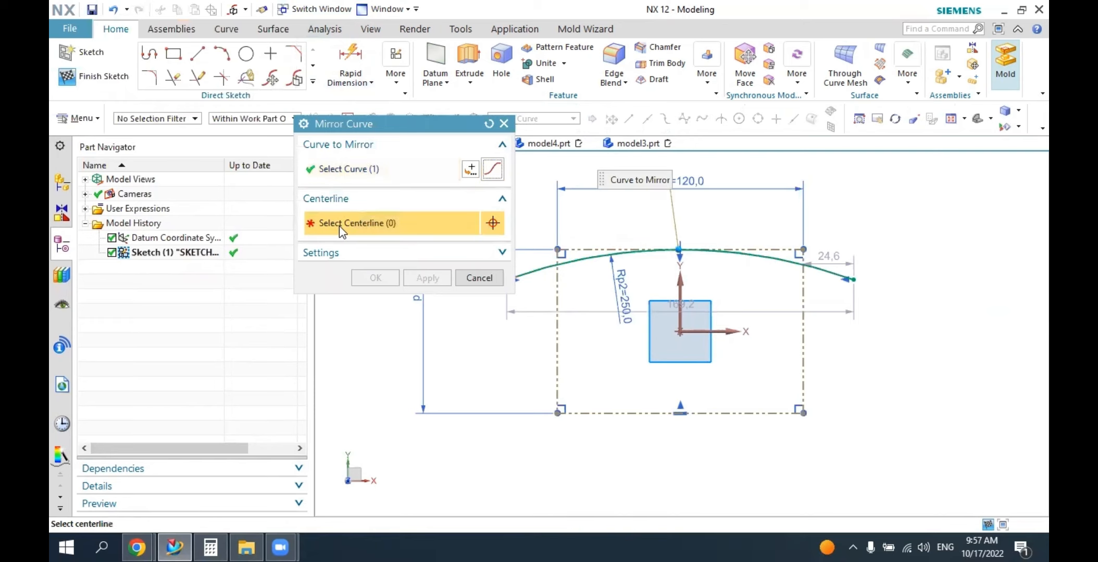
left_click(716, 332)
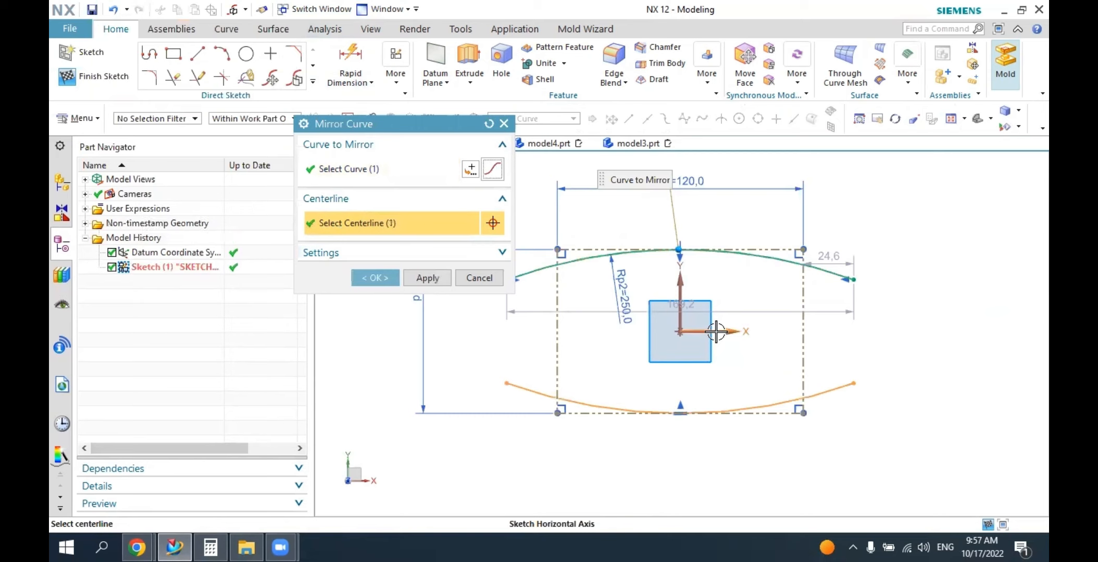
left_click(375, 278)
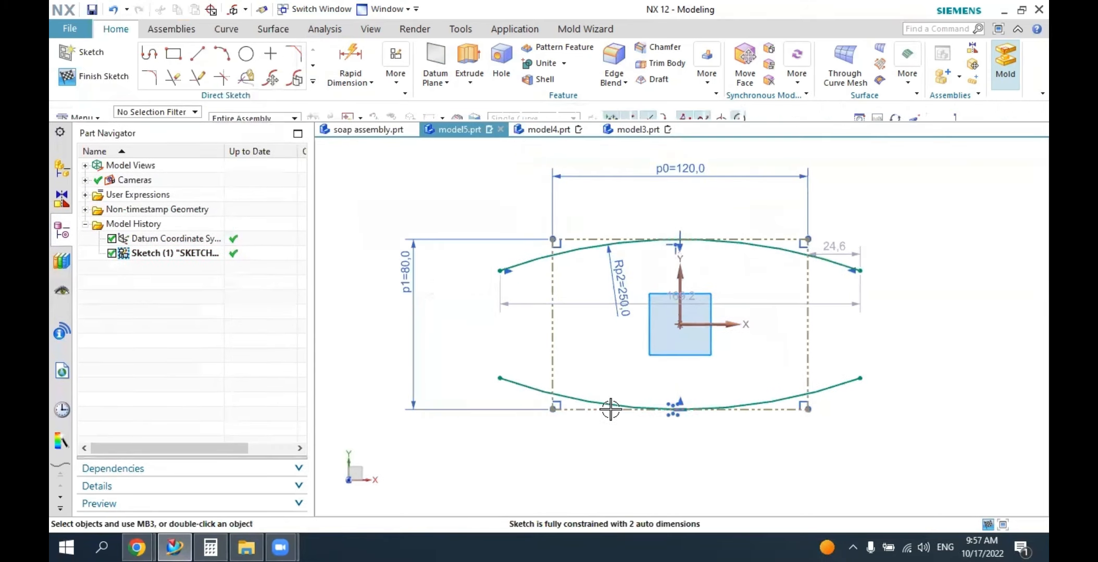
Constrain the mirrored lower arc tangent to the rectangle's lower reference edge.
left_click(395, 78)
left_click(422, 61)
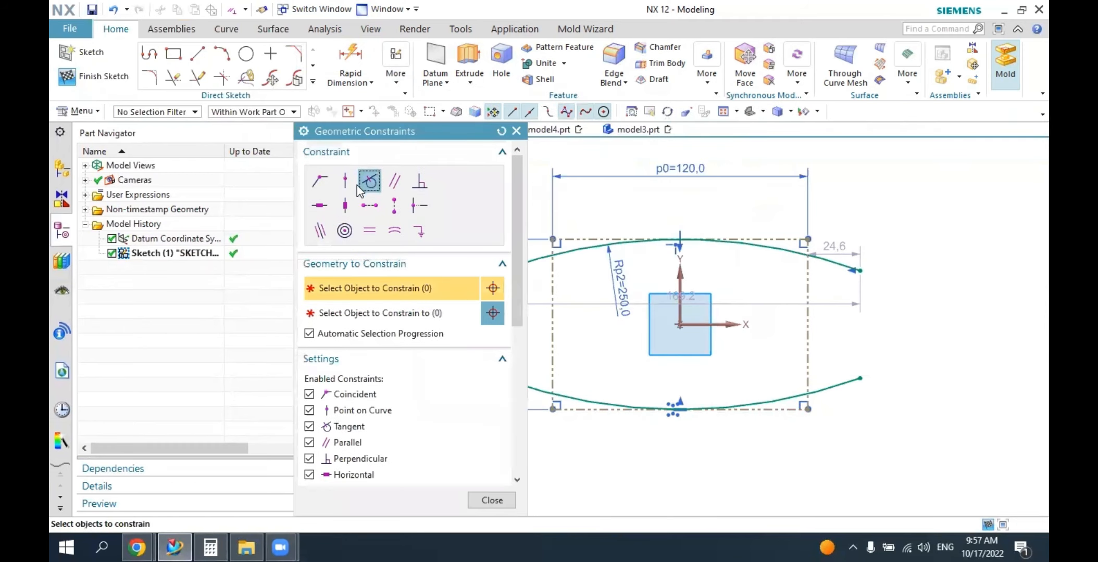
left_click(574, 393)
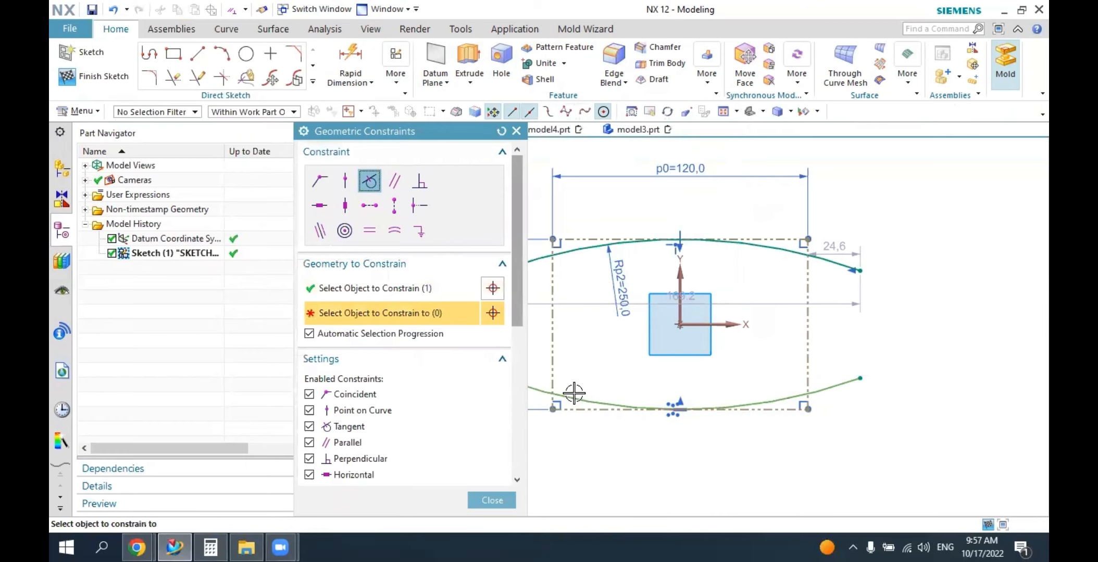
left_click(572, 410)
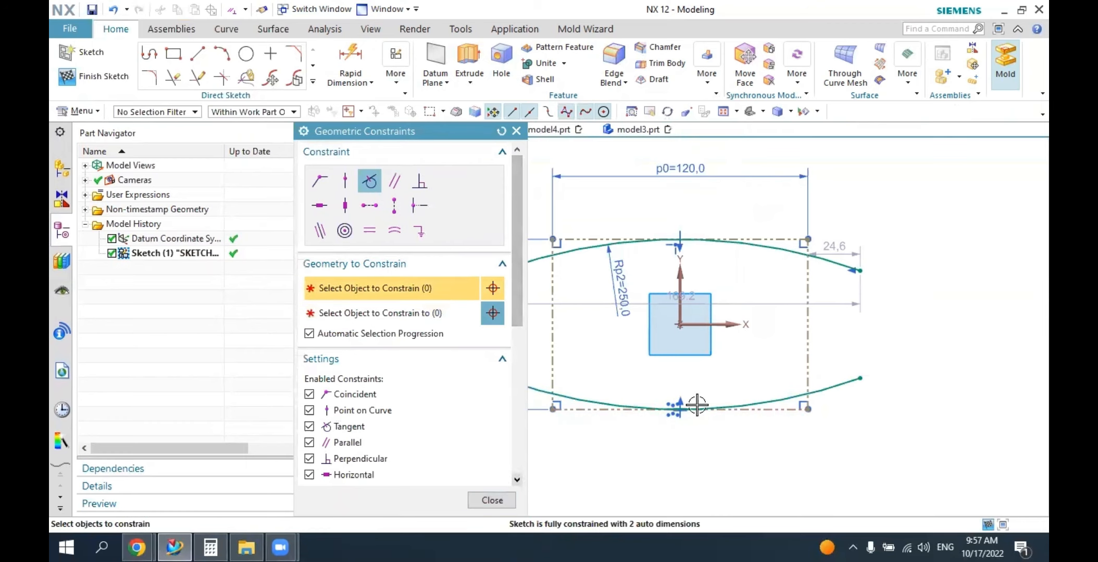
left_click(492, 501)
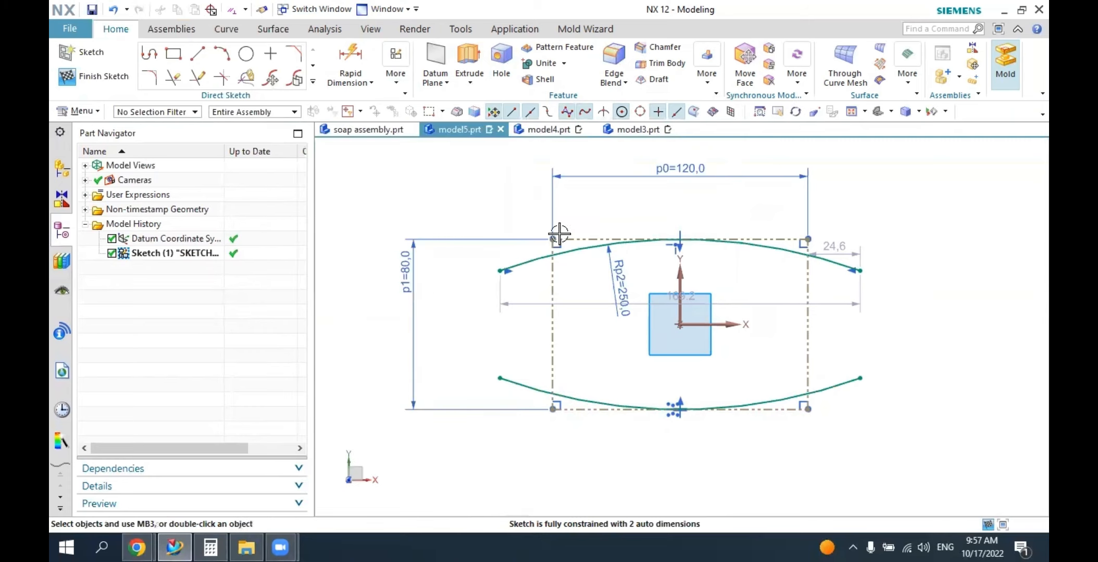
Draw a three-point arc of about 67.5 mm radius bulging past the rectangle's left edge, with its ends above and below the rectangle.
left_click(222, 54)
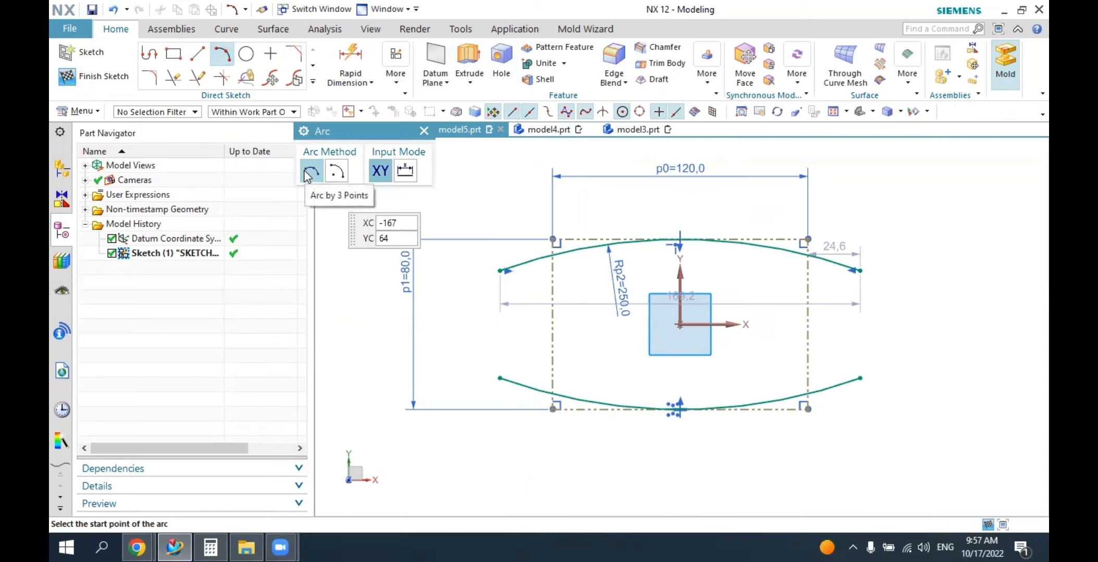
left_click(600, 211)
left_click(605, 451)
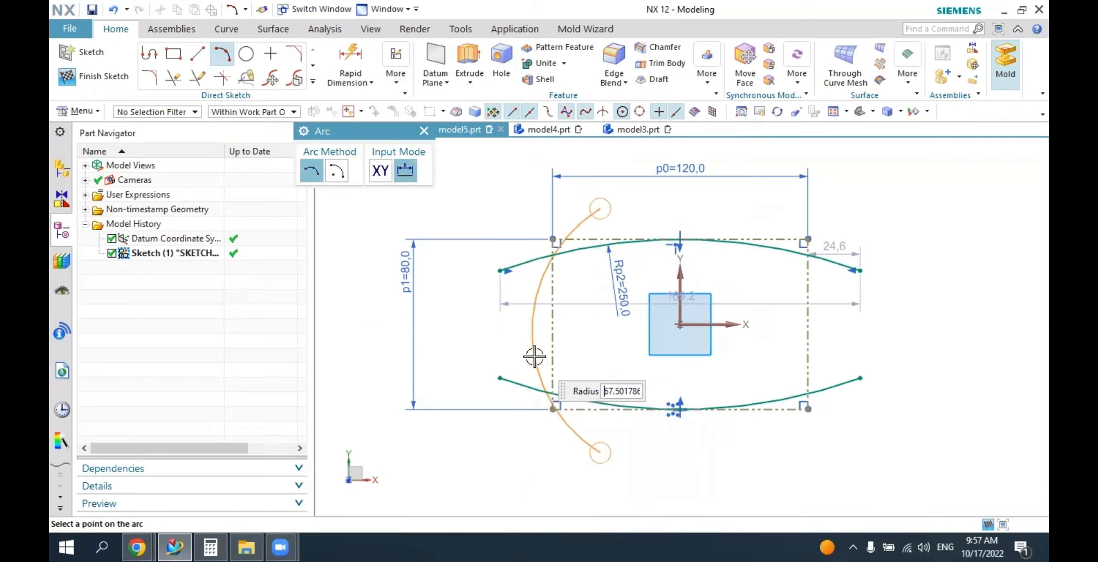
left_click(535, 348)
left_click(424, 131)
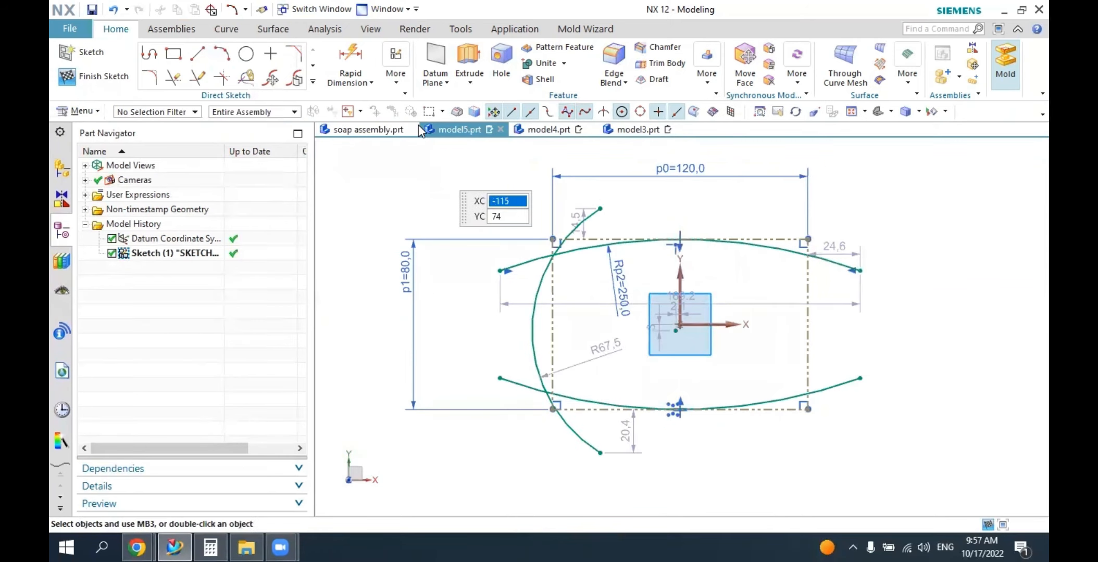
Constrain the left side arc tangent to the rectangle's left reference edge.
left_click(398, 86)
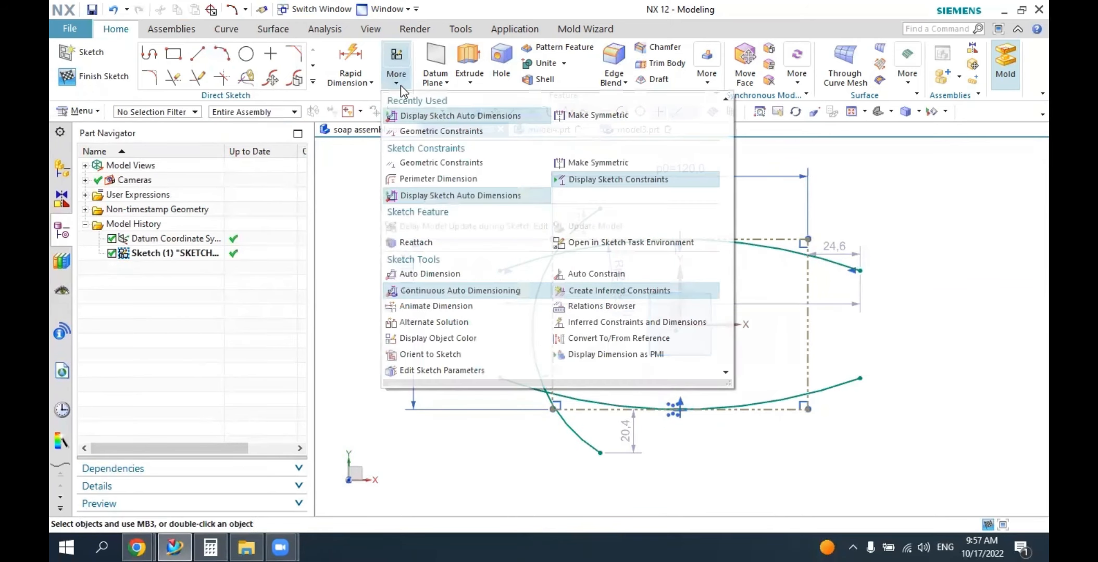
left_click(422, 126)
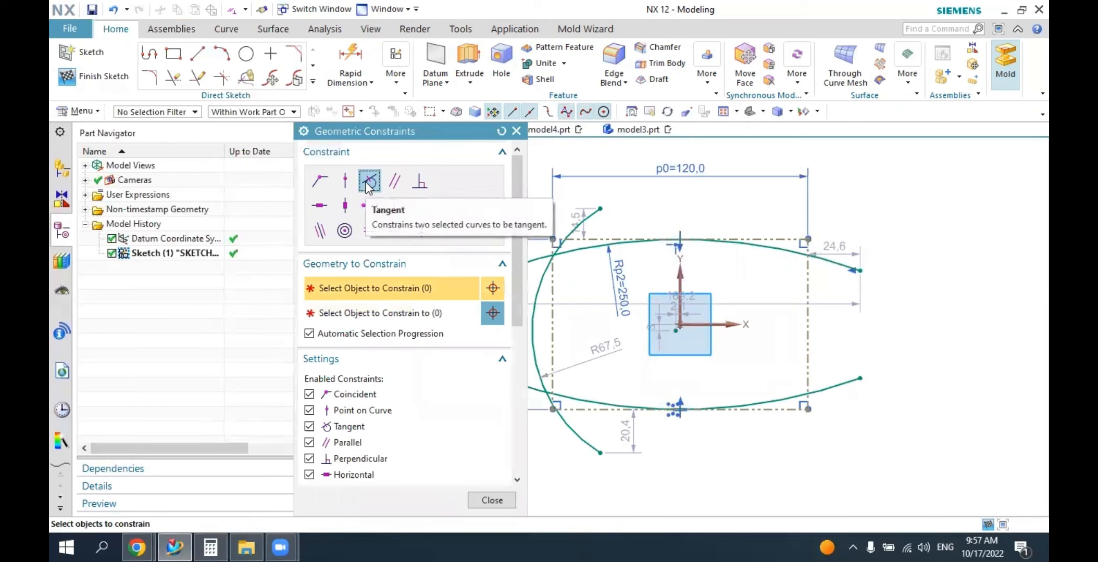
left_click(368, 183)
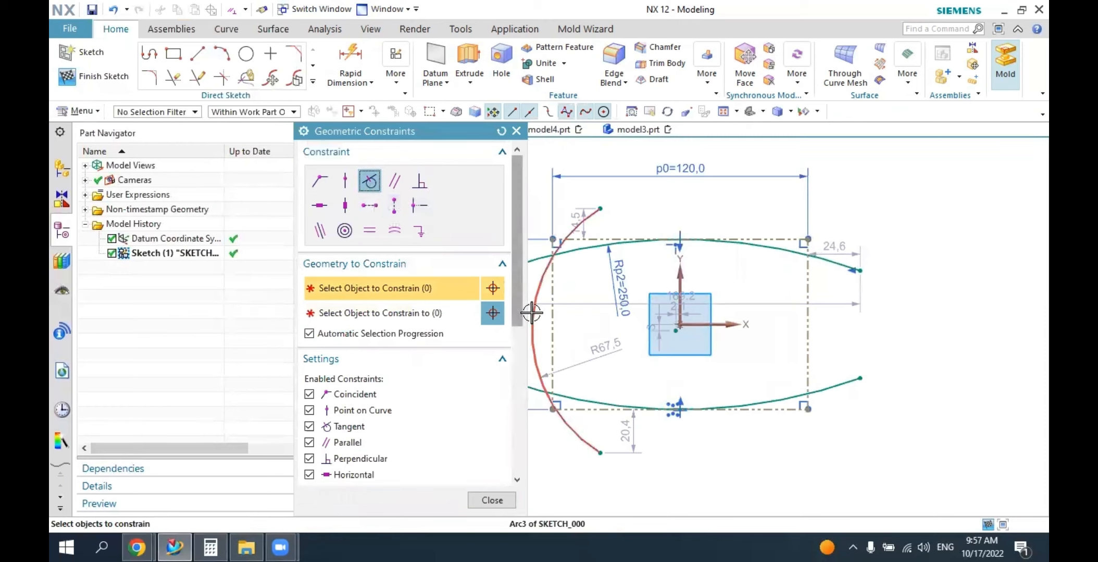
left_click(547, 322)
left_click(545, 323)
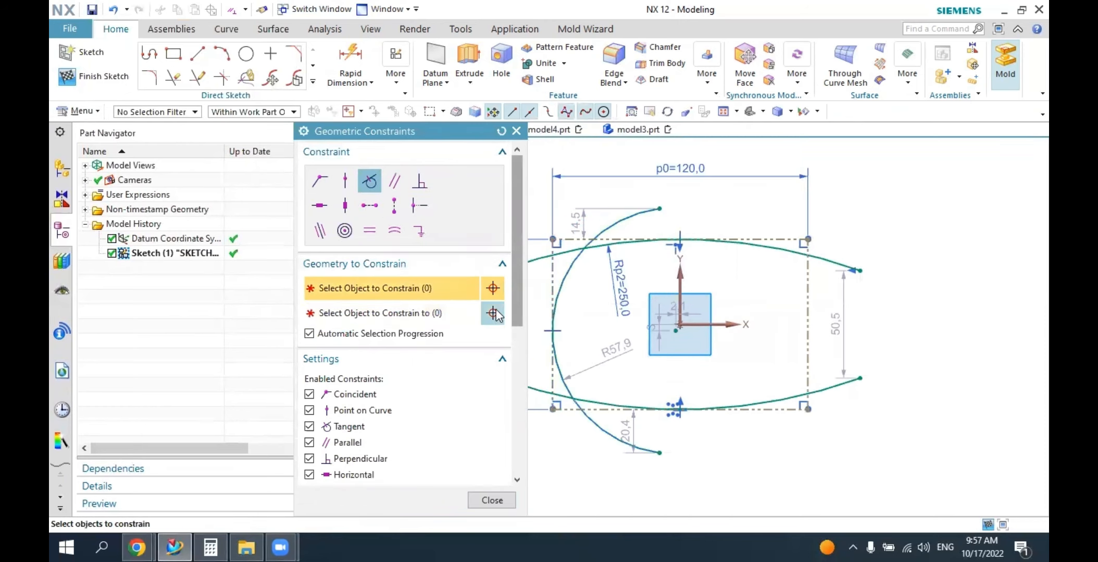
left_click(516, 131)
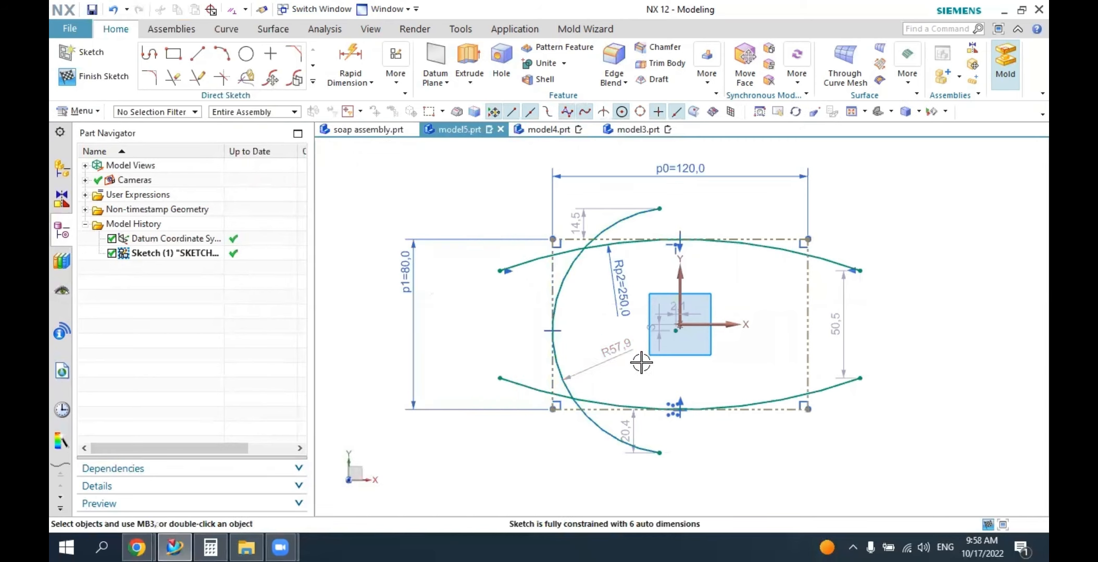
Set the left side arc's radius to 175 mm.
double_click(621, 353)
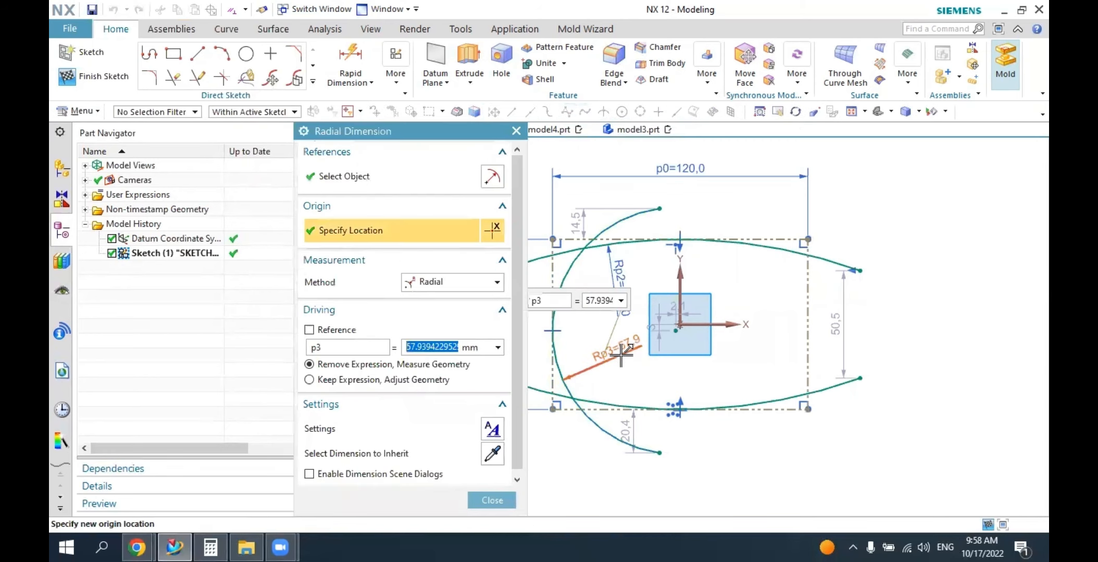
type("175")
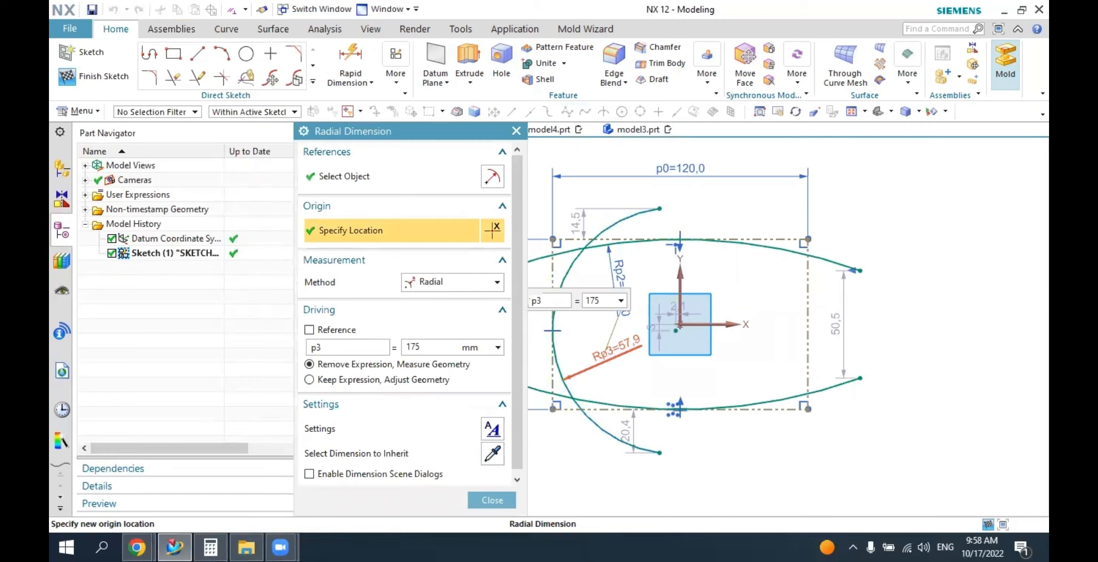
key("Return")
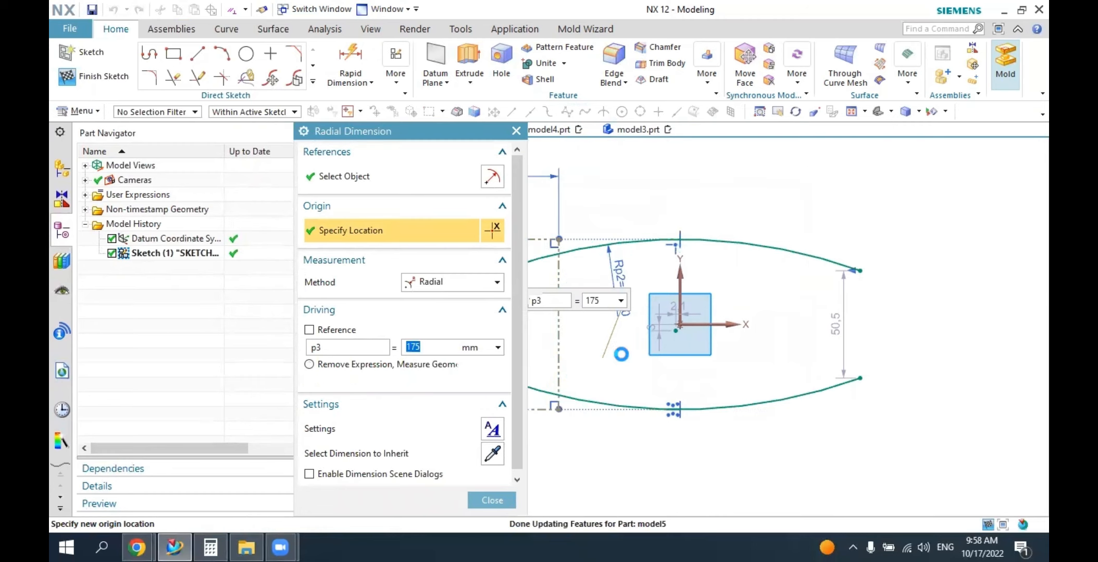
scroll(764, 273, "down", 2)
scroll(741, 297, "up", 1)
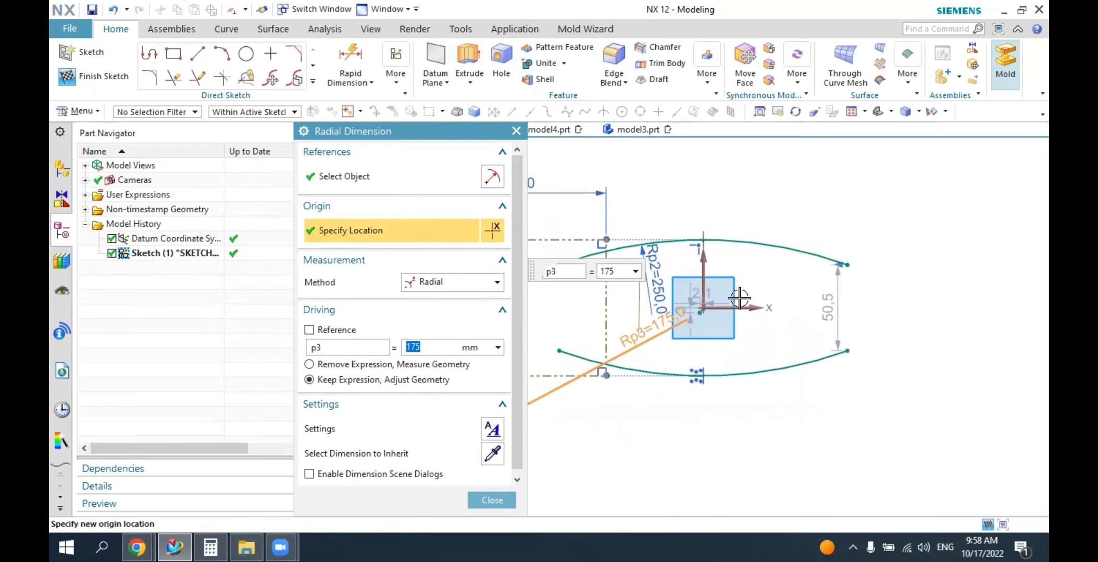
left_click(516, 132)
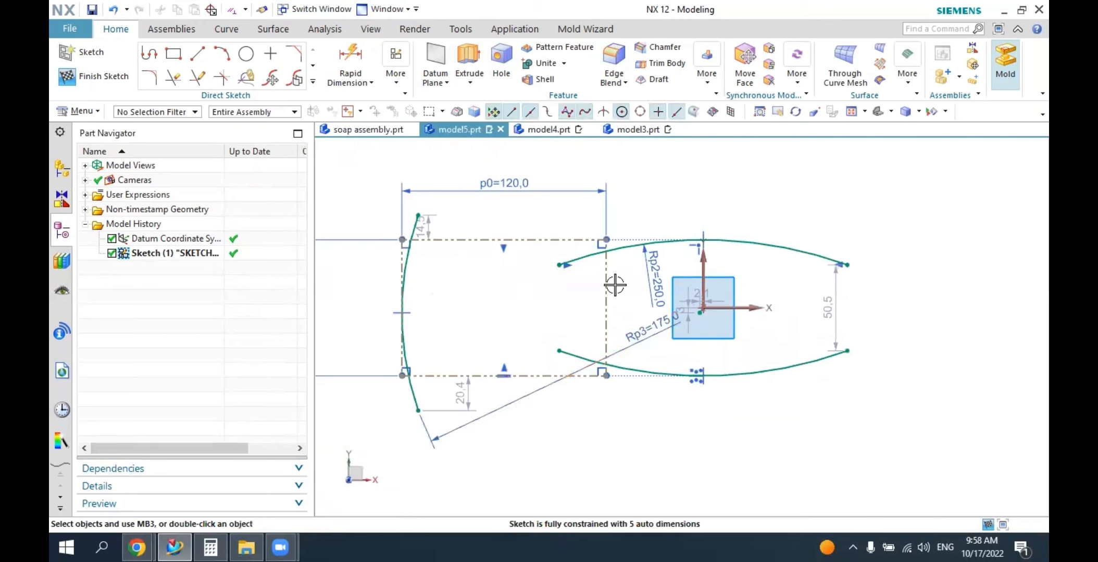
Move the left arc and the reference rectangle back toward the origin so the rectangle roughly surrounds the sketch axes again.
left_click_drag(420, 279, 642, 221)
left_click_drag(608, 379, 627, 421)
scroll(657, 310, "up", 2)
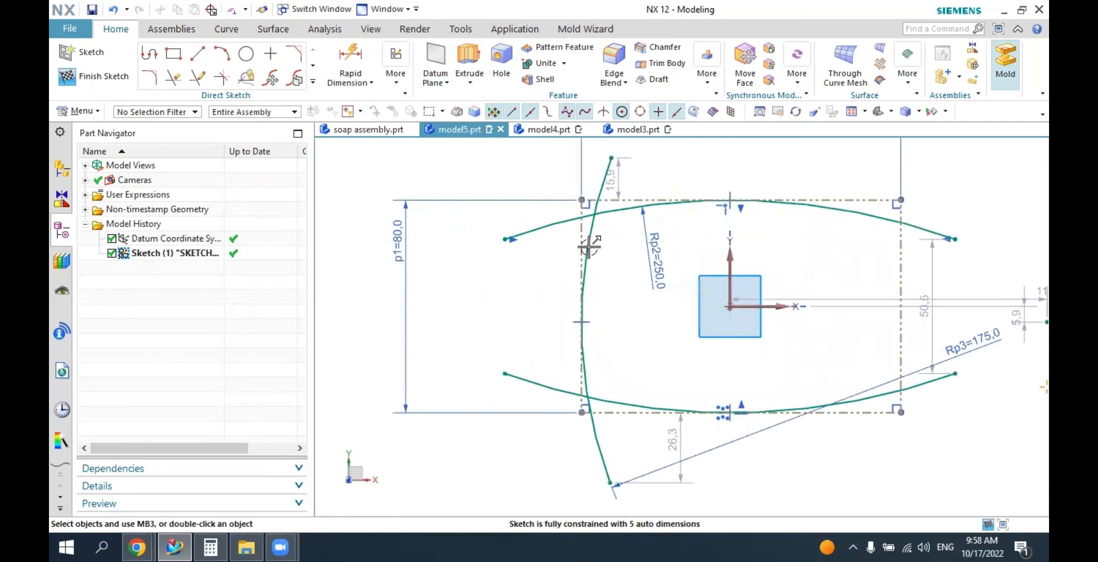
mouse_move(589, 249)
left_mouse_down()
mouse_move(611, 249)
mouse_move(600, 246)
left_mouse_up()
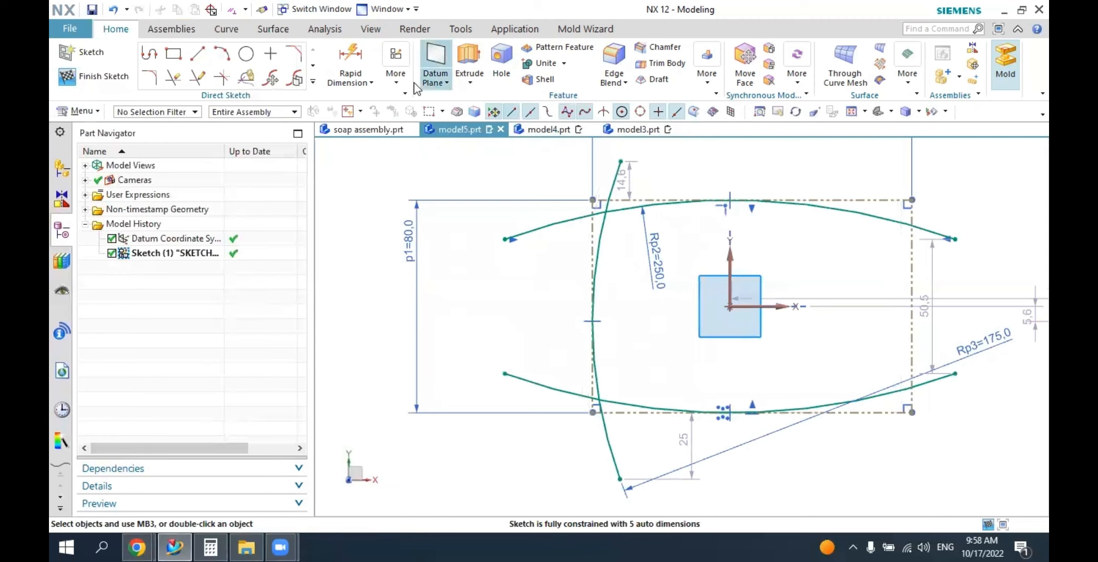
Make the two endpoints of the left side arc symmetric about the sketch's X axis.
left_click(395, 76)
left_click(572, 116)
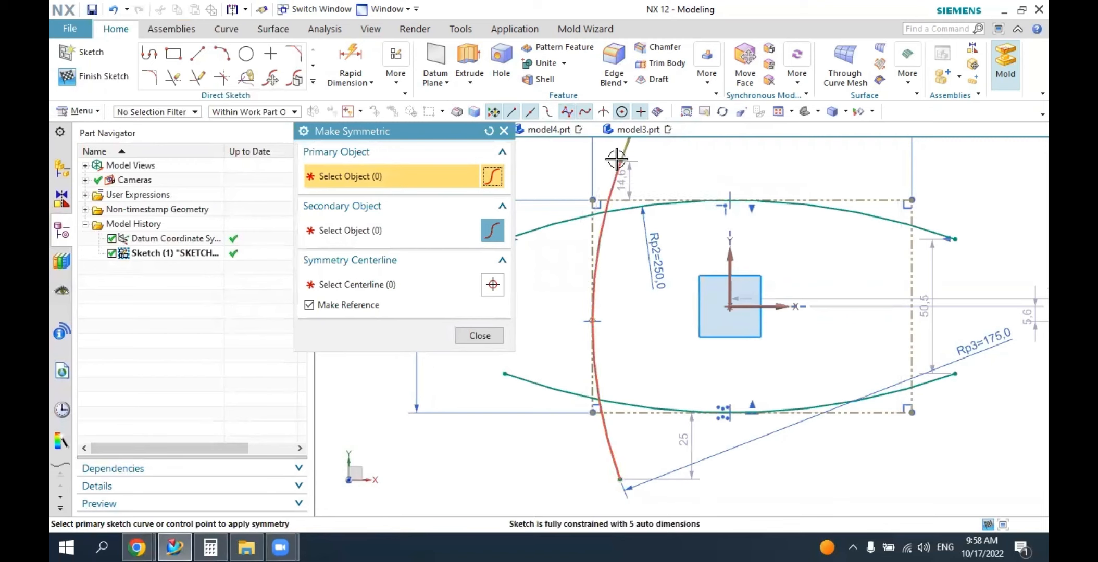
scroll(573, 241, "down", 1)
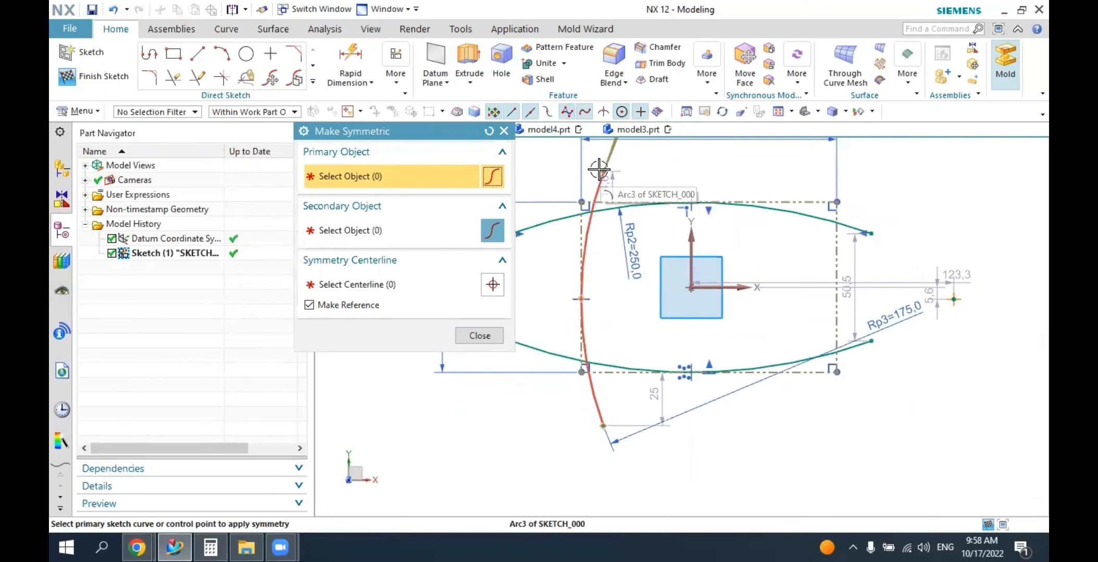
left_click(600, 171)
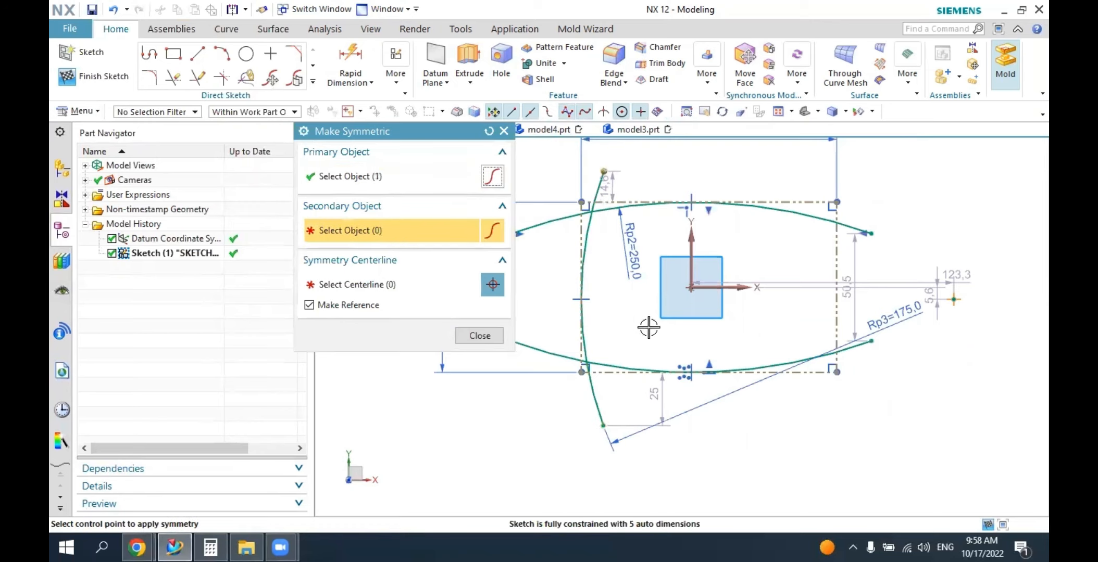
left_click(711, 286)
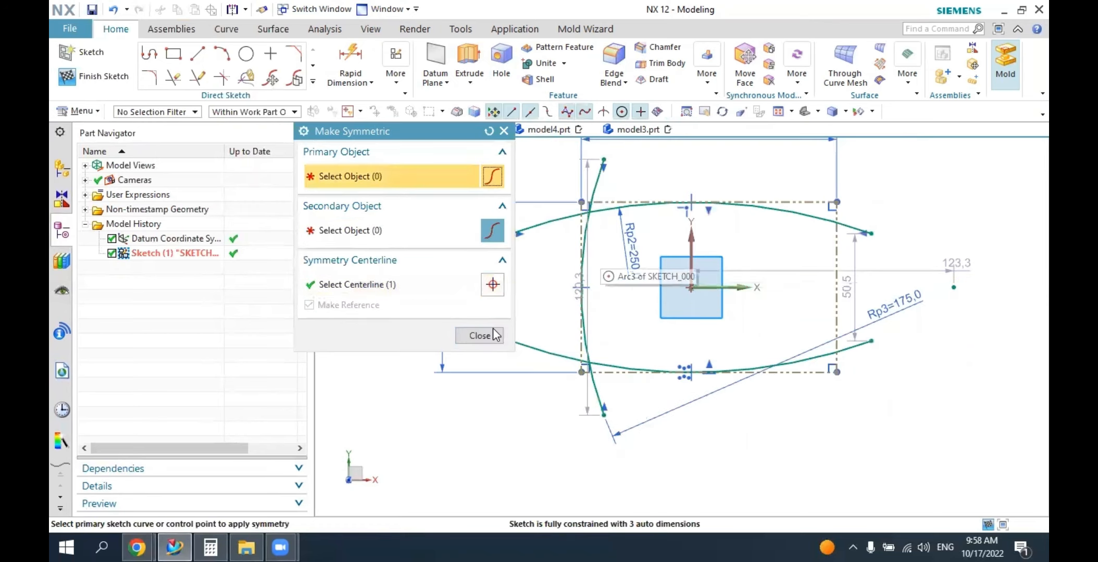
left_click(478, 336)
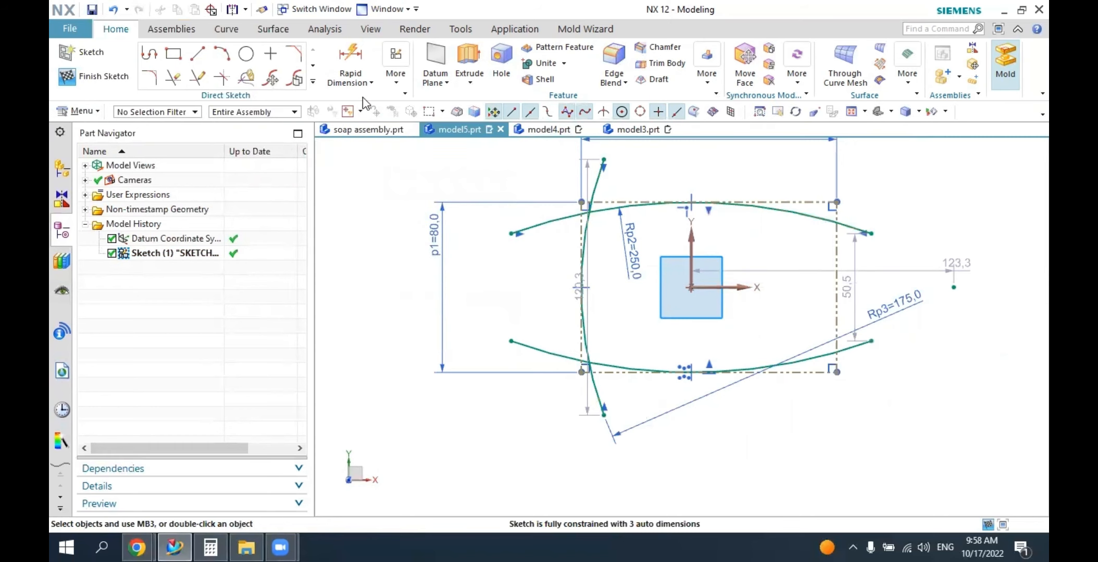
left_click(313, 82)
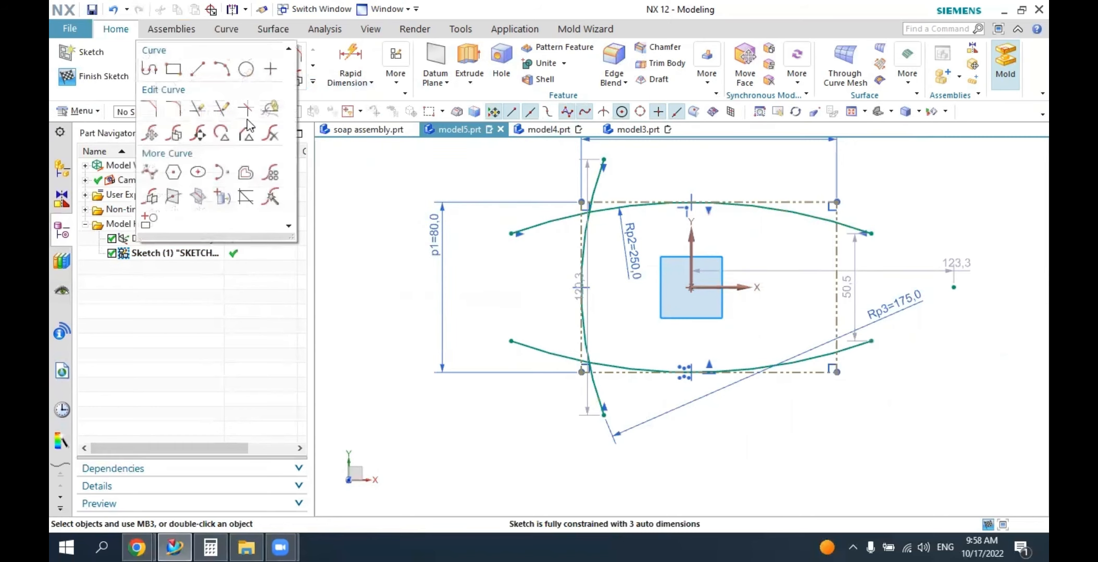
left_click(150, 196)
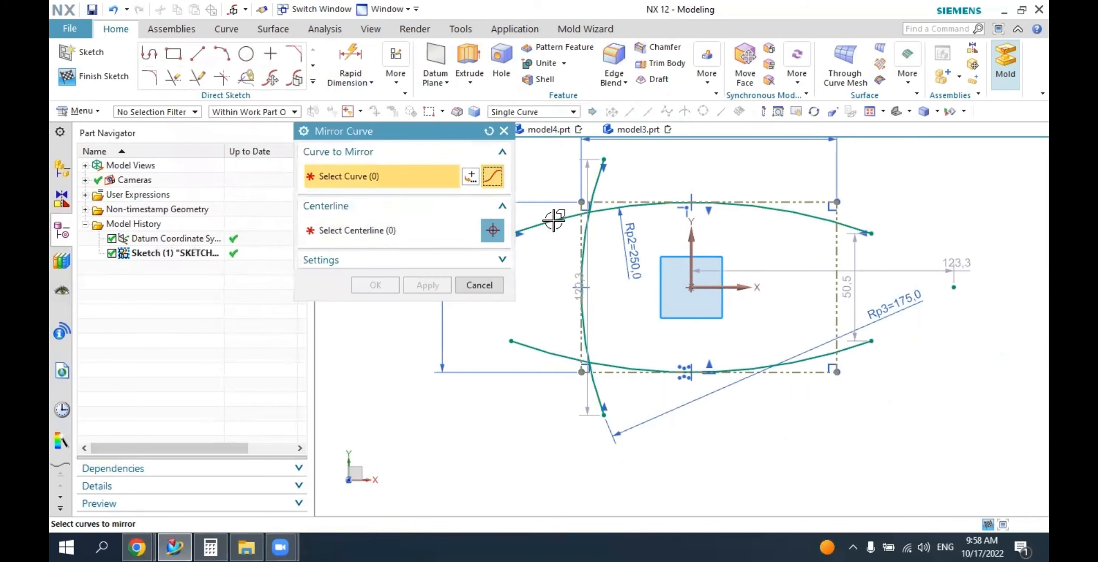
left_click(589, 208)
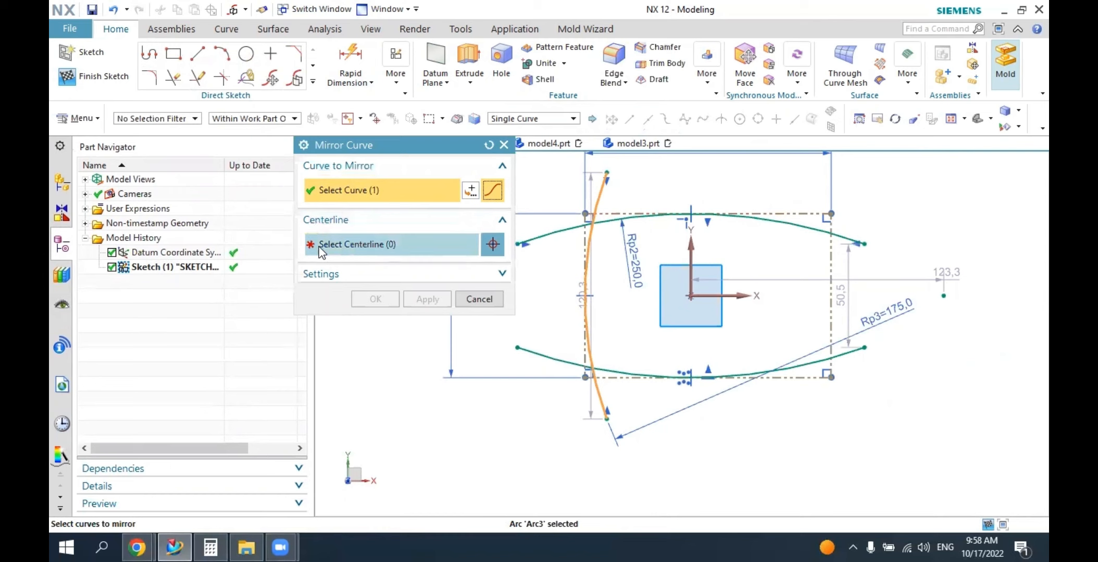
left_click(334, 248)
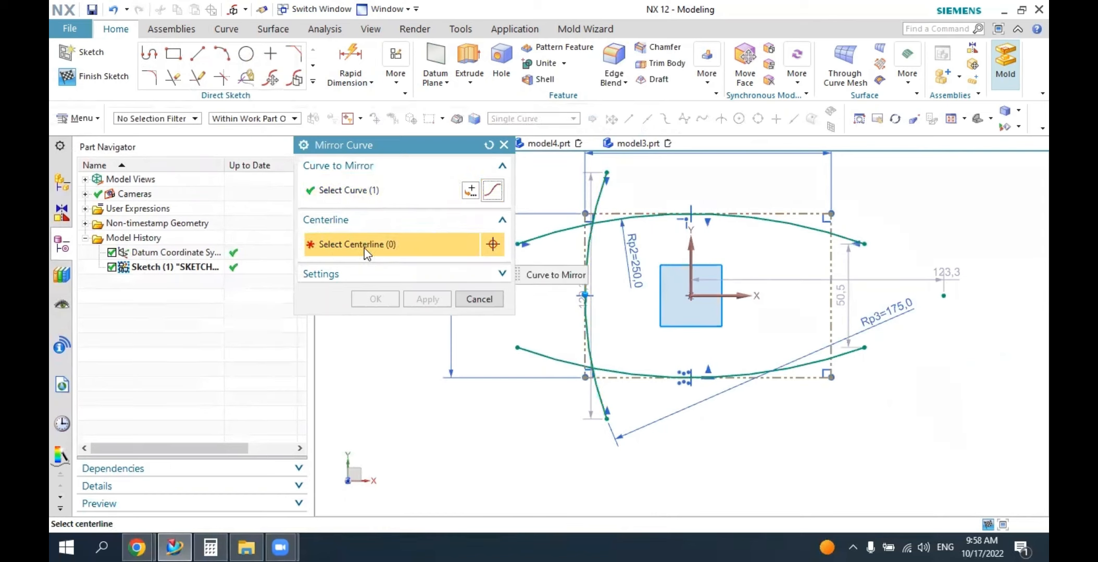
left_click(690, 247)
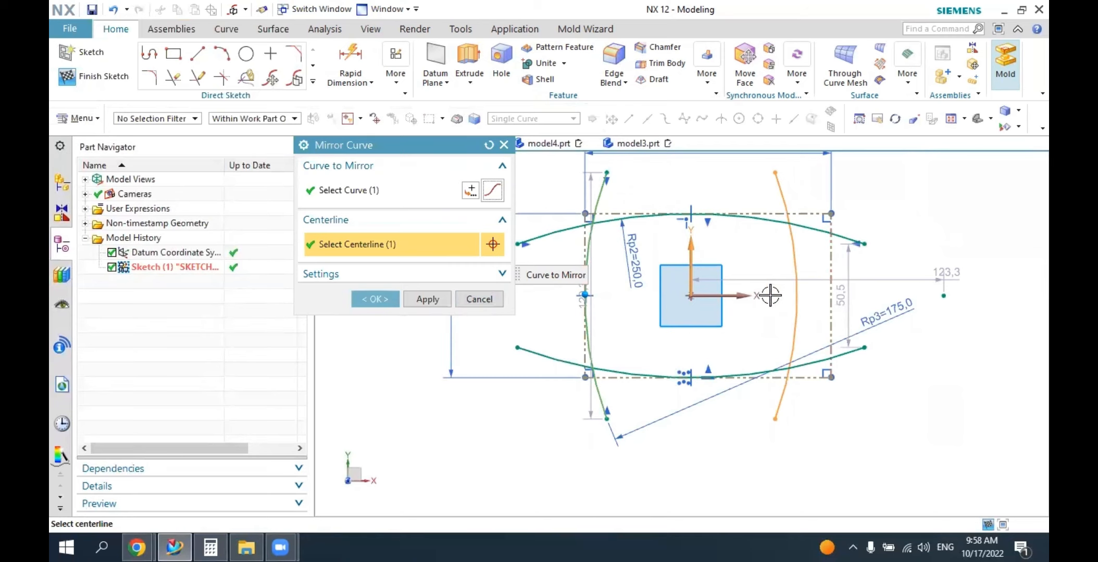
left_click(479, 299)
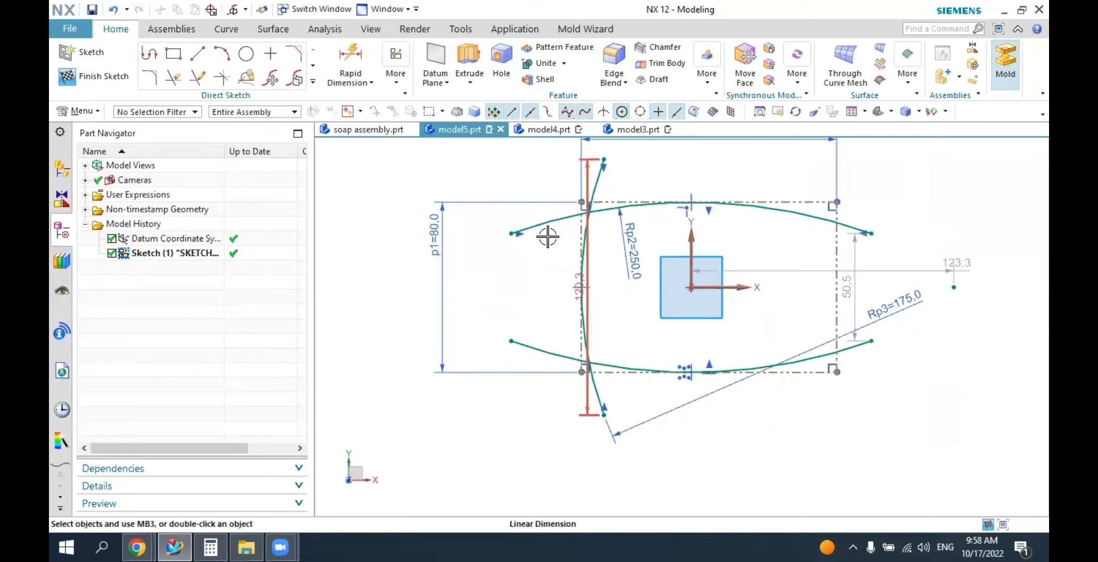
Make the reference rectangle's left and right edges symmetric about the sketch's Y axis.
left_click(396, 77)
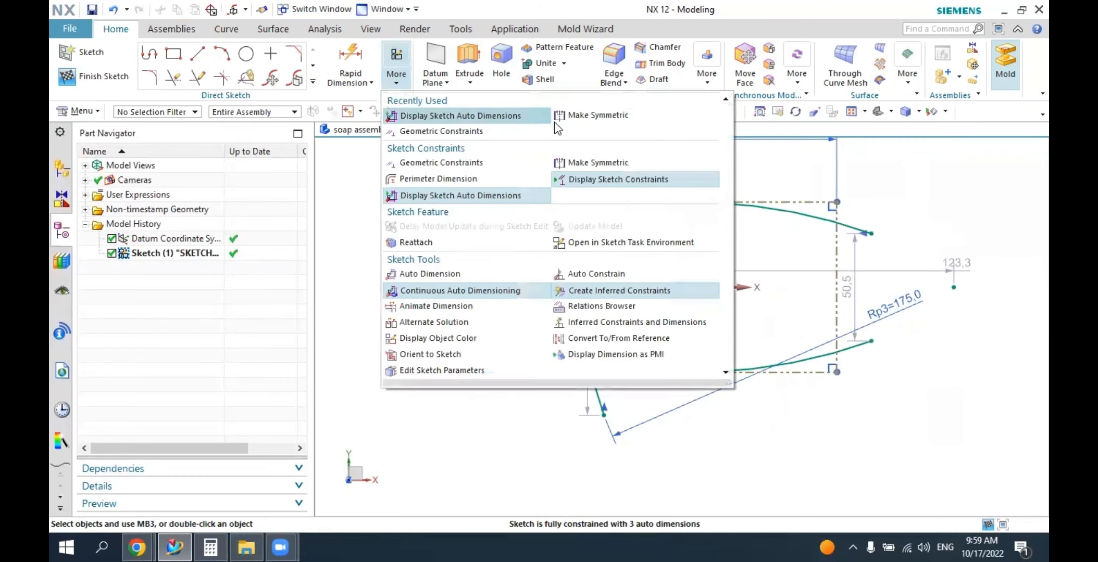
left_click(583, 115)
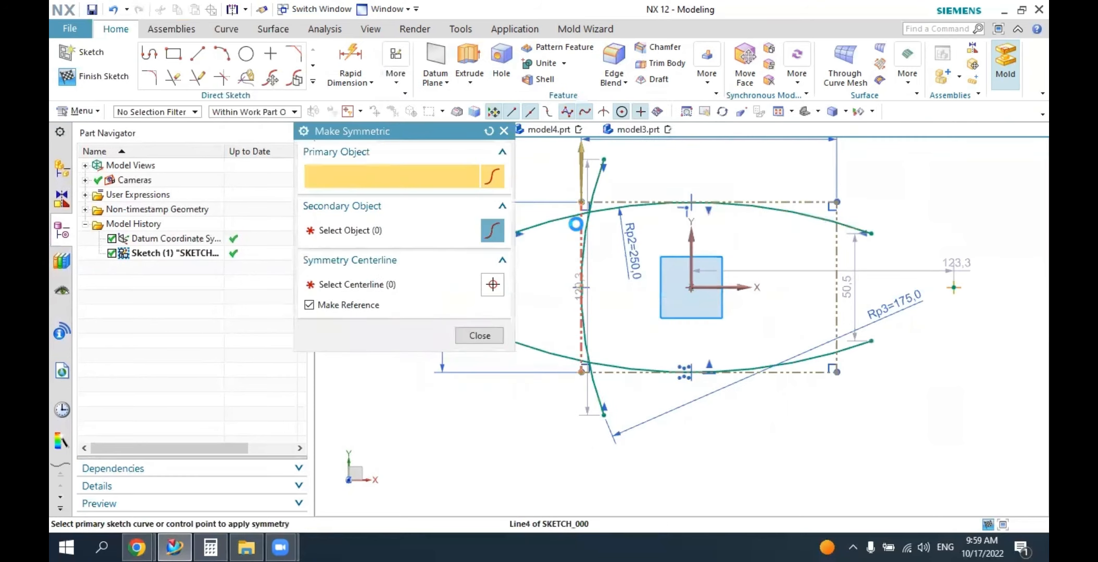
left_click(575, 224)
left_click(837, 239)
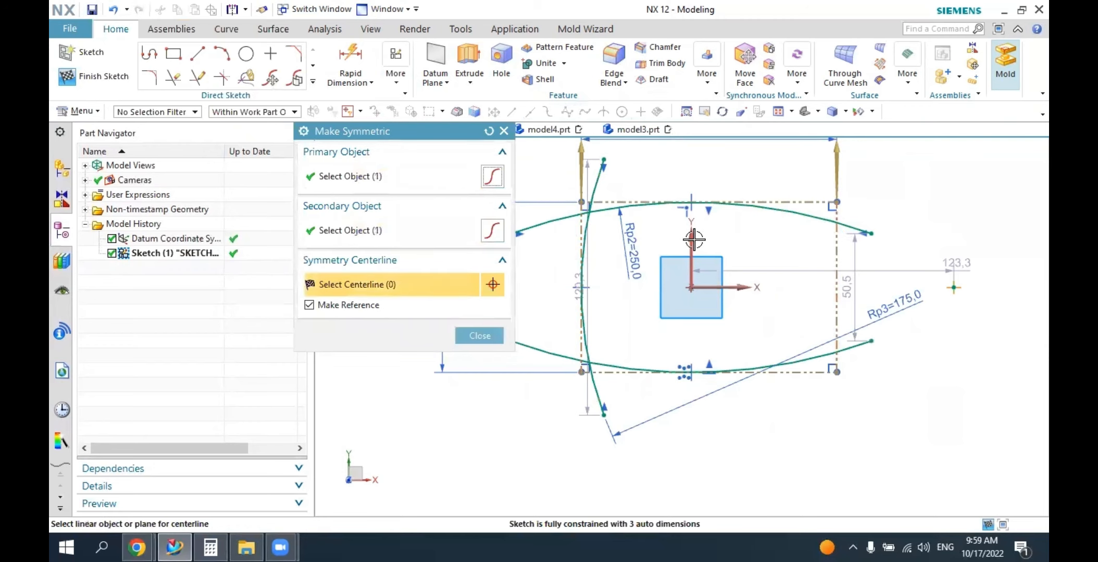
left_click(693, 239)
left_click(480, 336)
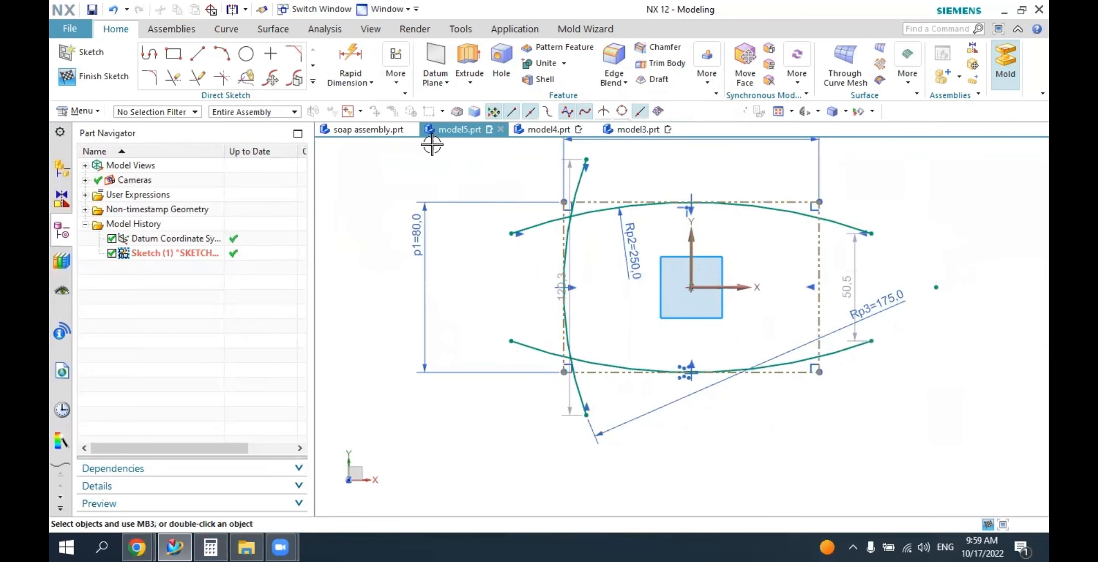
Mirror the left side arc about the Y axis to create the matching right side arc.
left_click(313, 82)
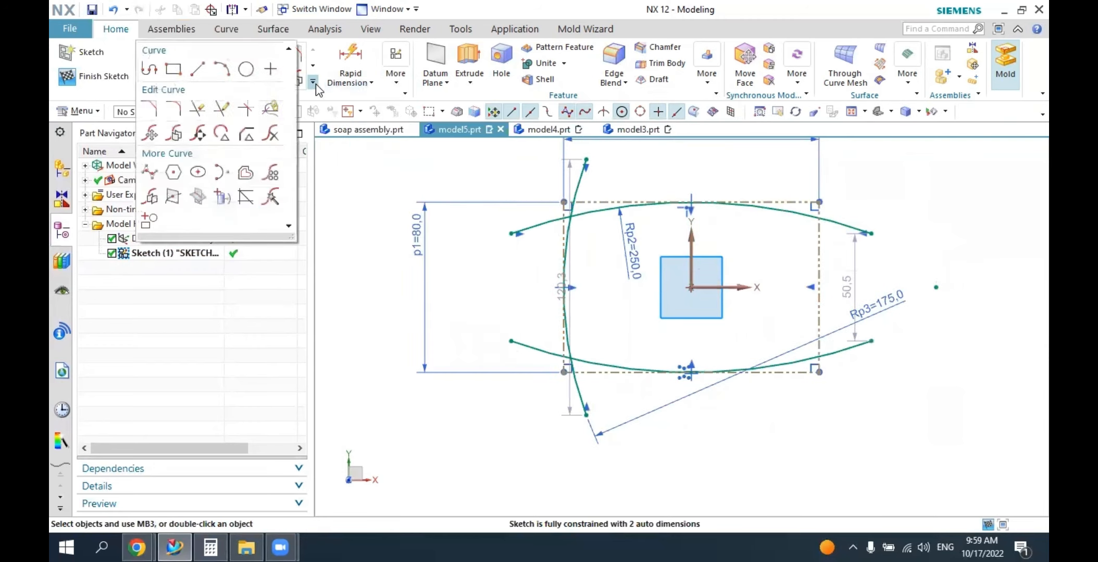
left_click(175, 196)
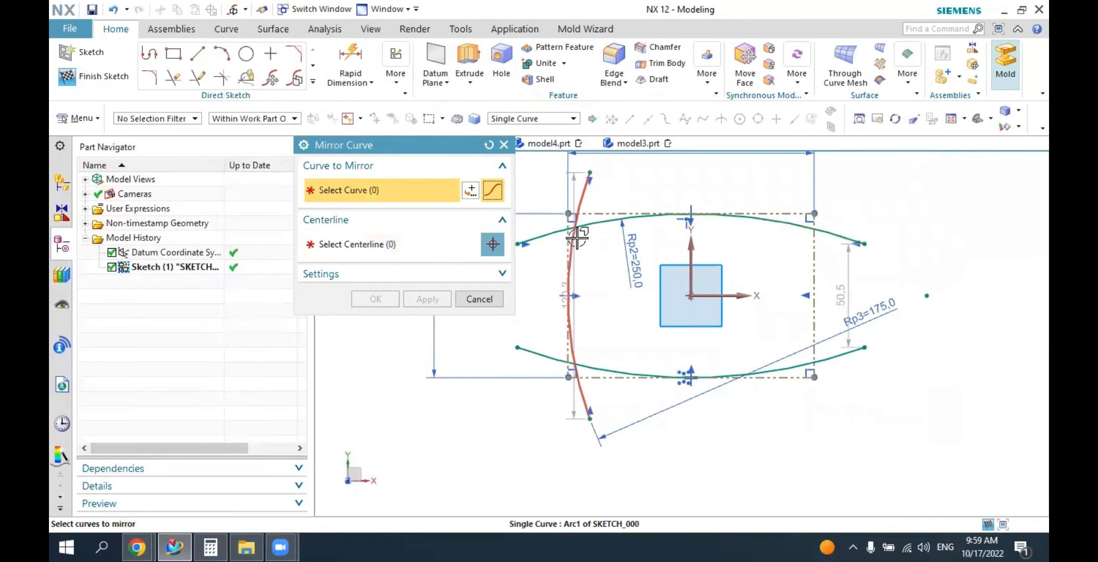
left_click(564, 225)
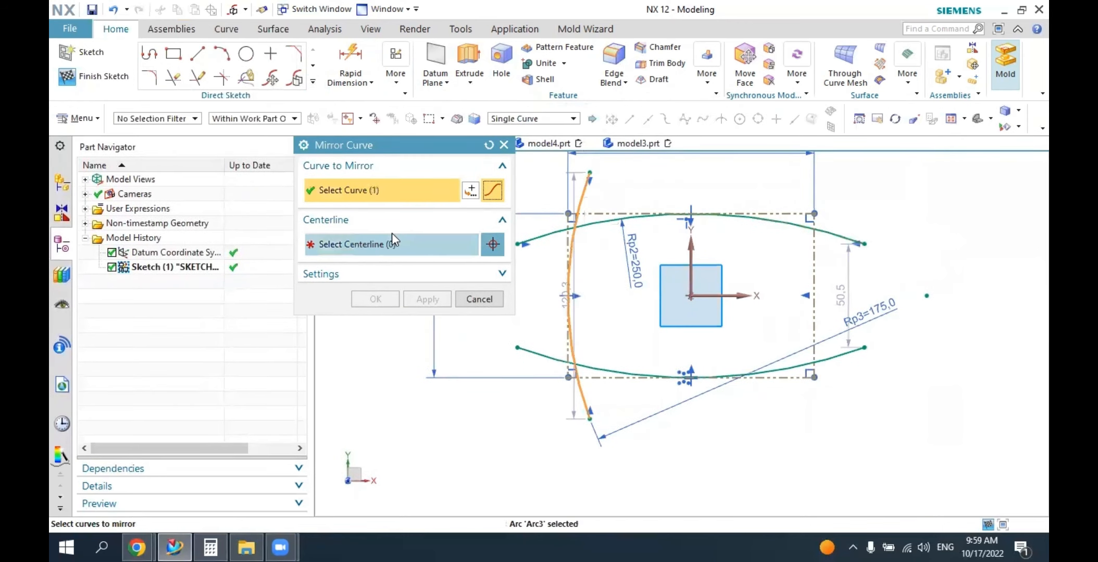
left_click(690, 245)
left_click(389, 300)
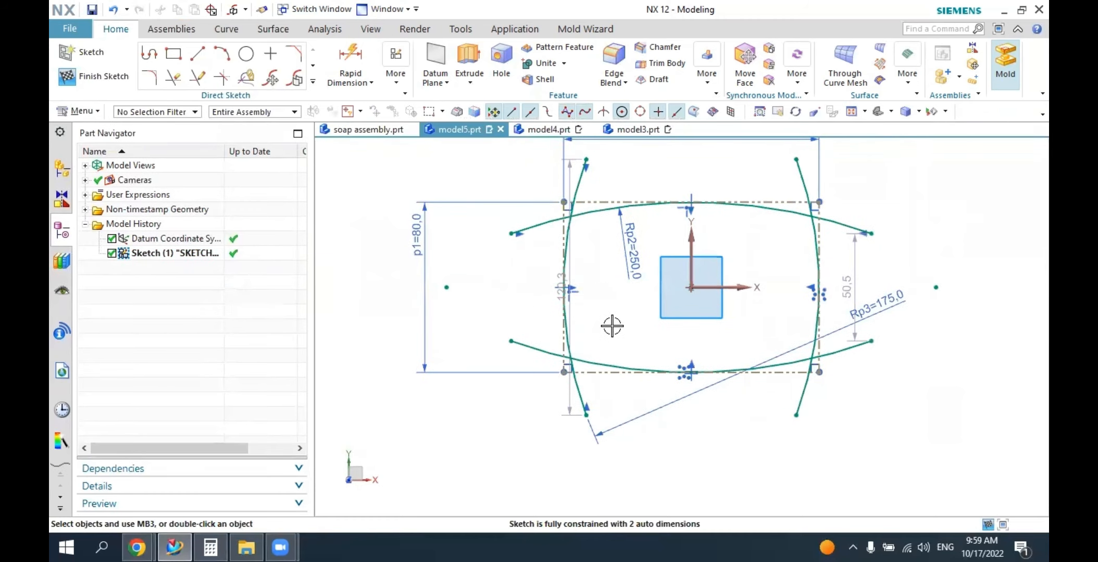
Quick Trim the ends of the four arcs that extend beyond the reference rectangle.
scroll(516, 367, "up", 5)
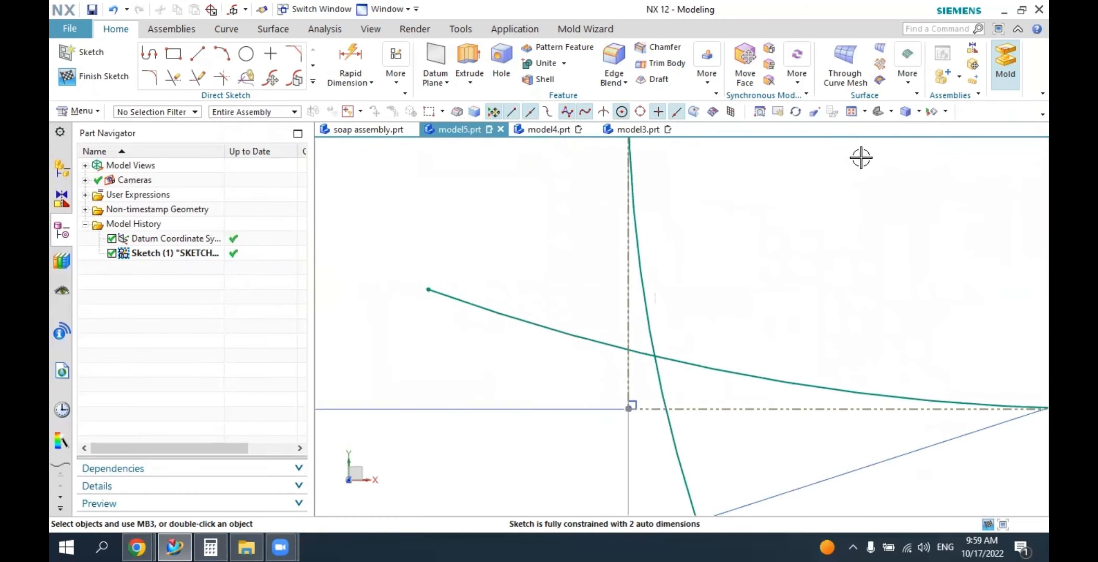
left_click(891, 110)
left_click(904, 135)
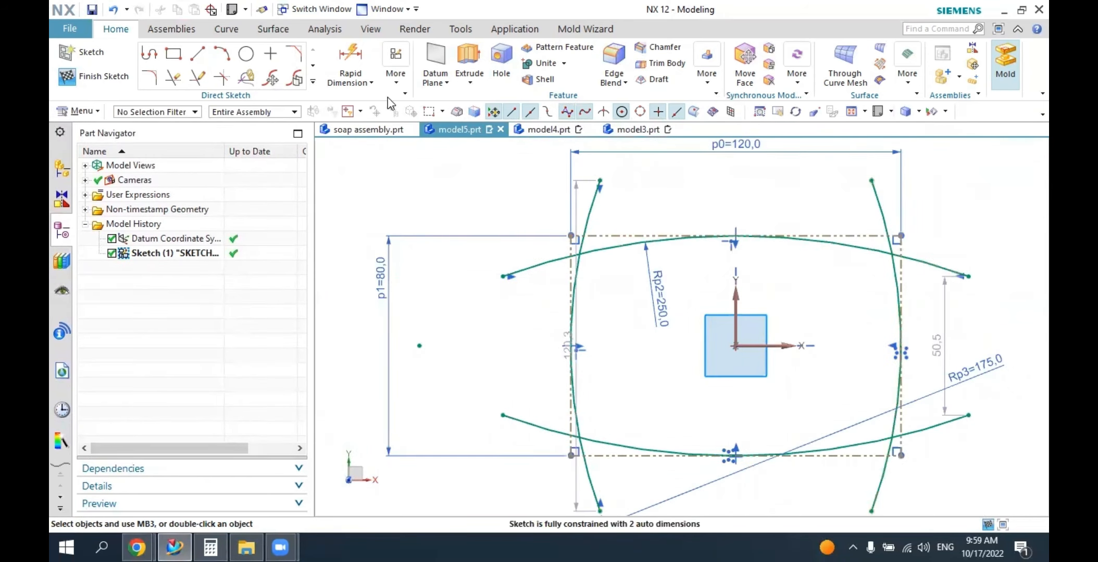
left_click(178, 85)
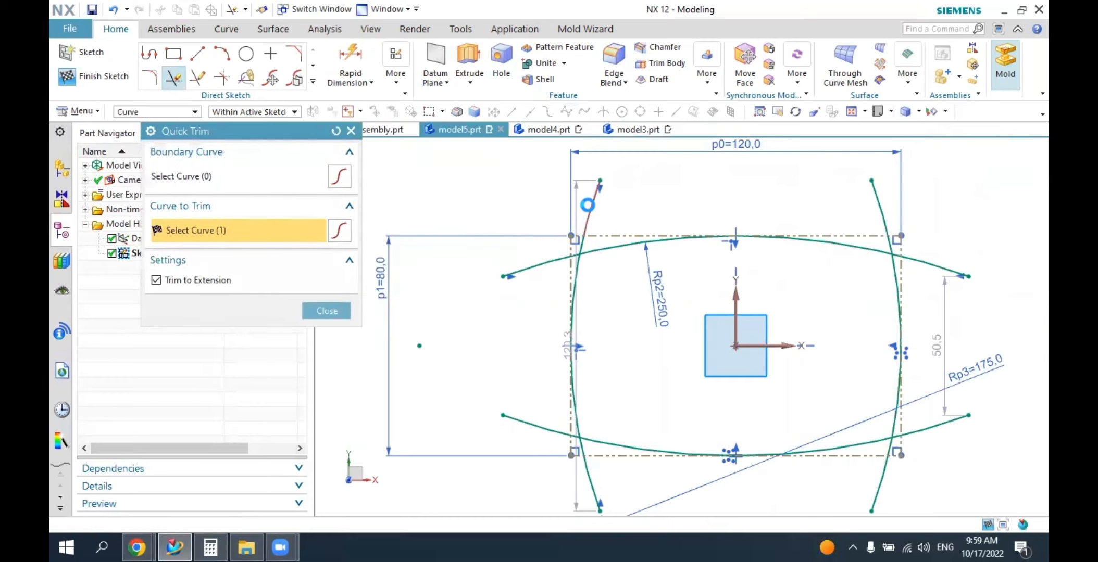
left_click(592, 207)
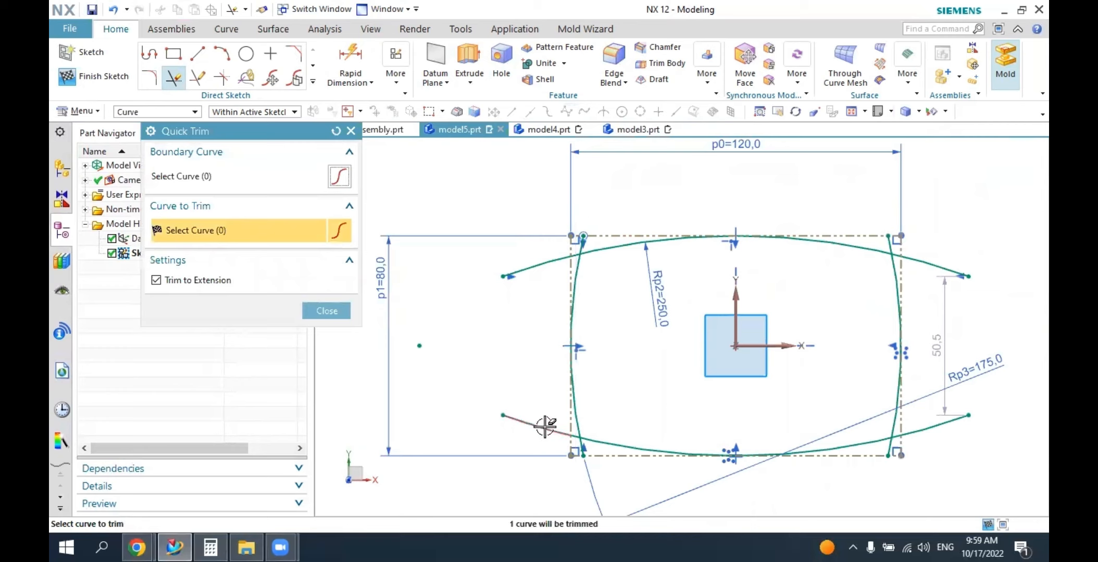
left_click(530, 269)
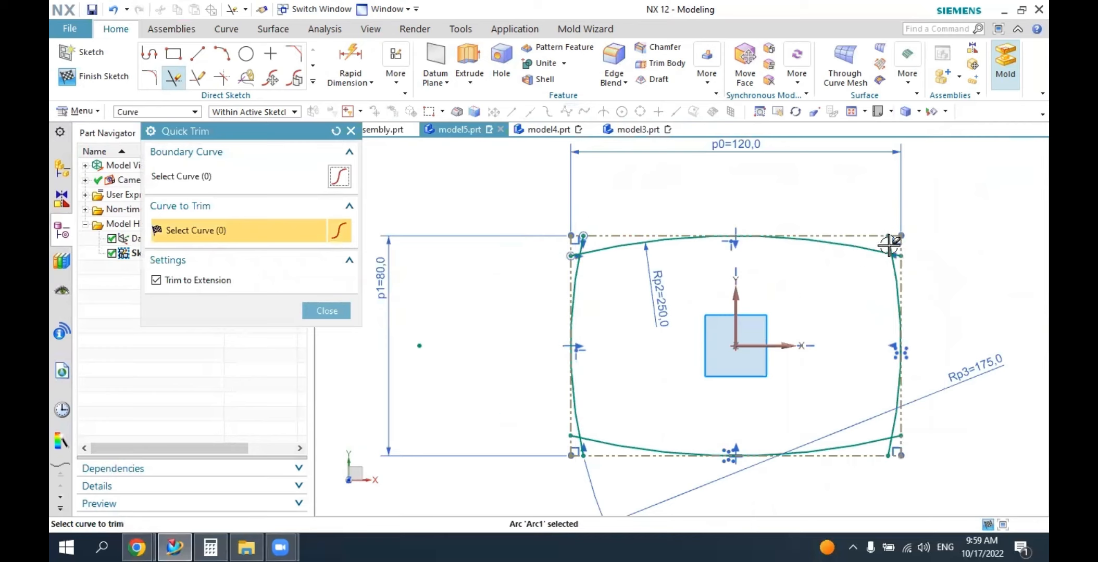
Trim the short arc overhangs remaining inside the reference rectangle's corners so the four arcs meet end to end.
scroll(600, 282, "up", 1)
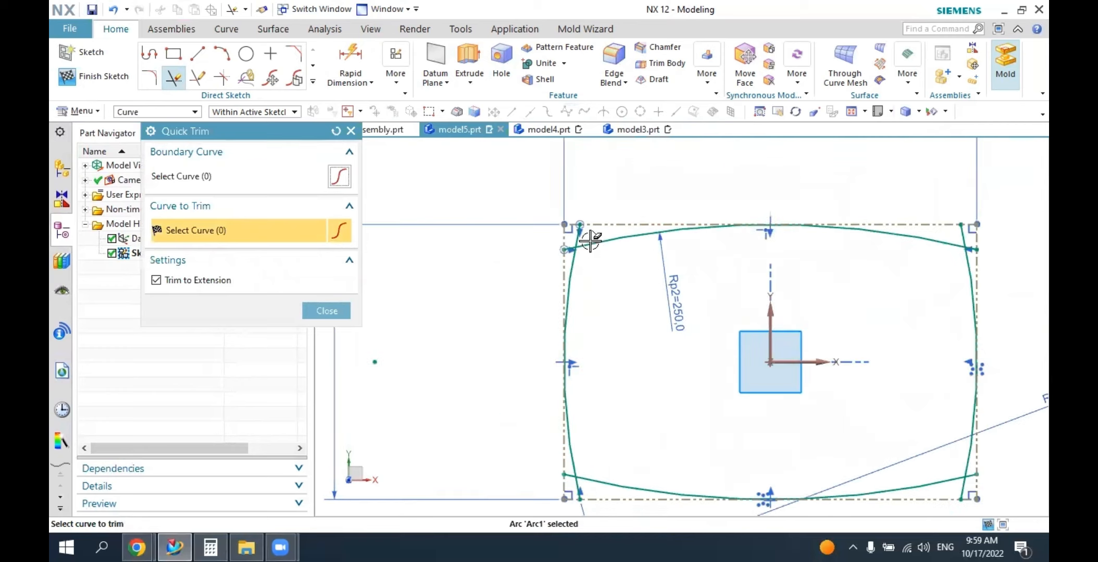
scroll(571, 247, "up", 3)
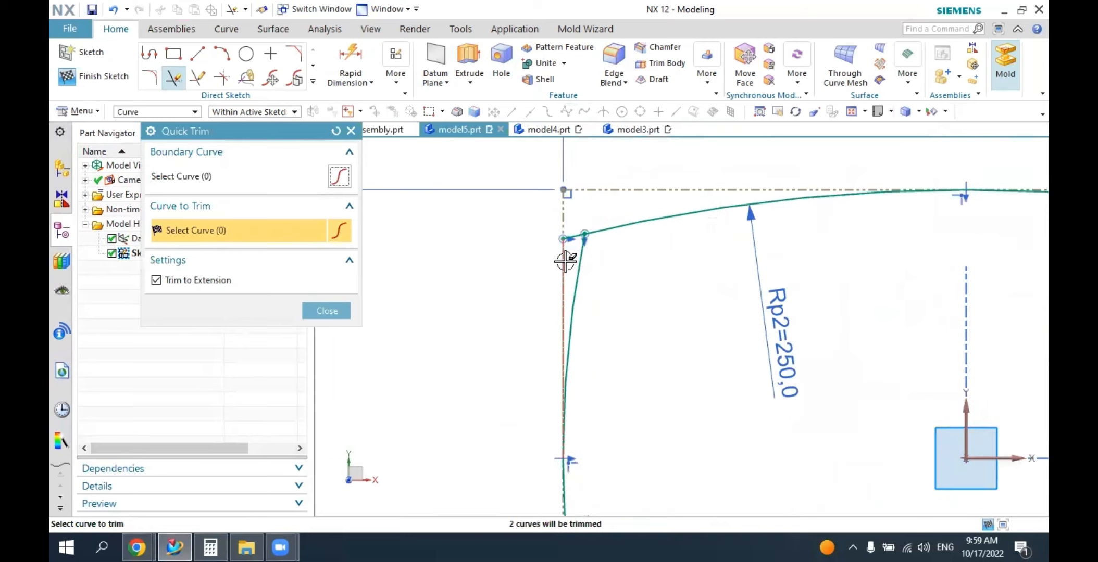
left_click(568, 239)
scroll(494, 281, "down", 4)
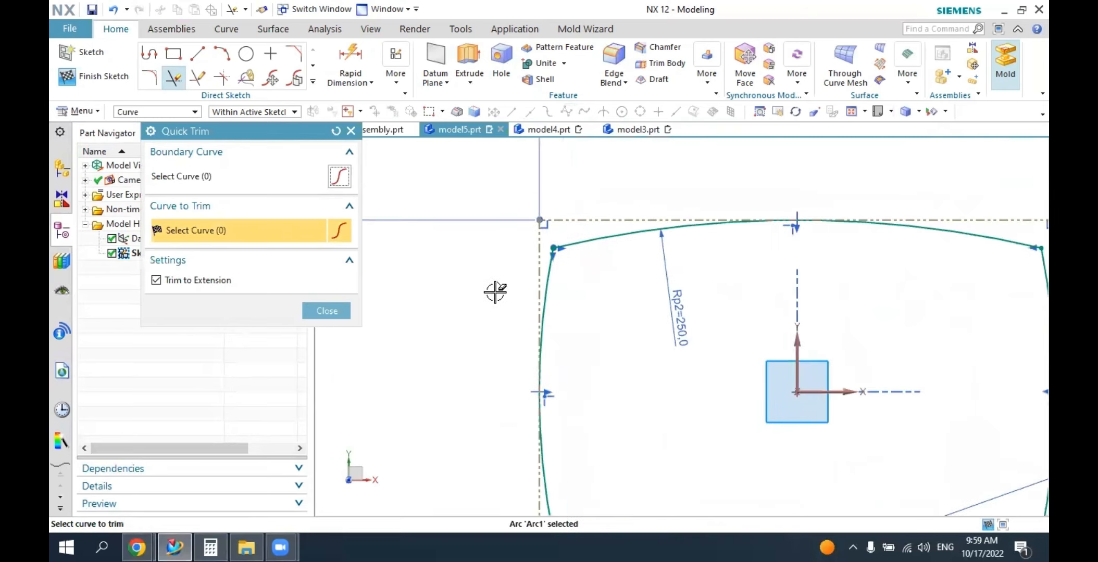
scroll(870, 331, "up", 3)
scroll(833, 325, "down", 2)
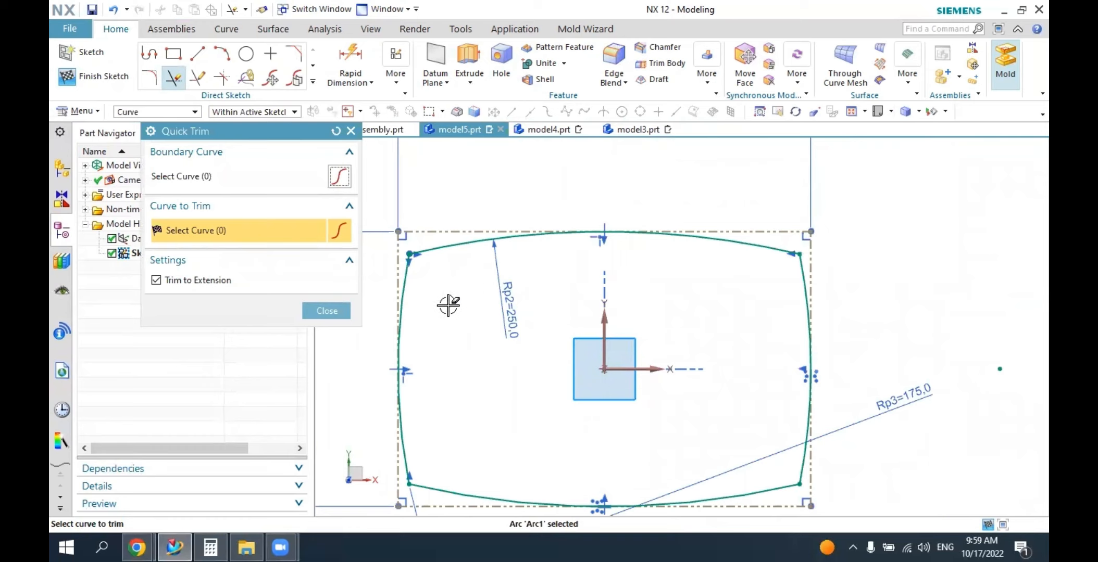
left_click(327, 311)
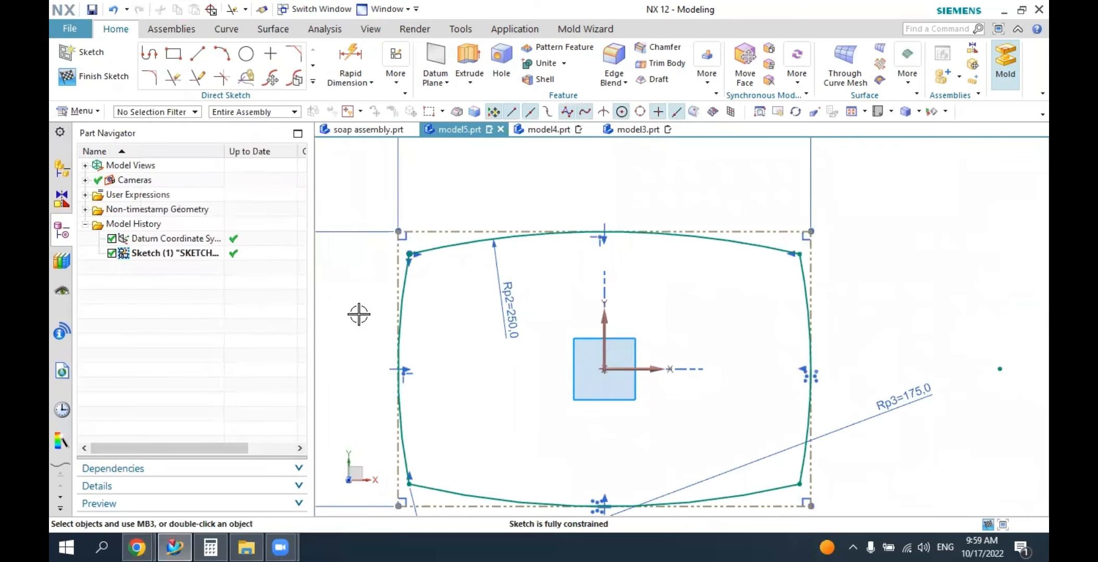
Fillet the upper-left corner between the left side arc and the top arc with a 25 mm radius.
scroll(683, 301, "up", 2)
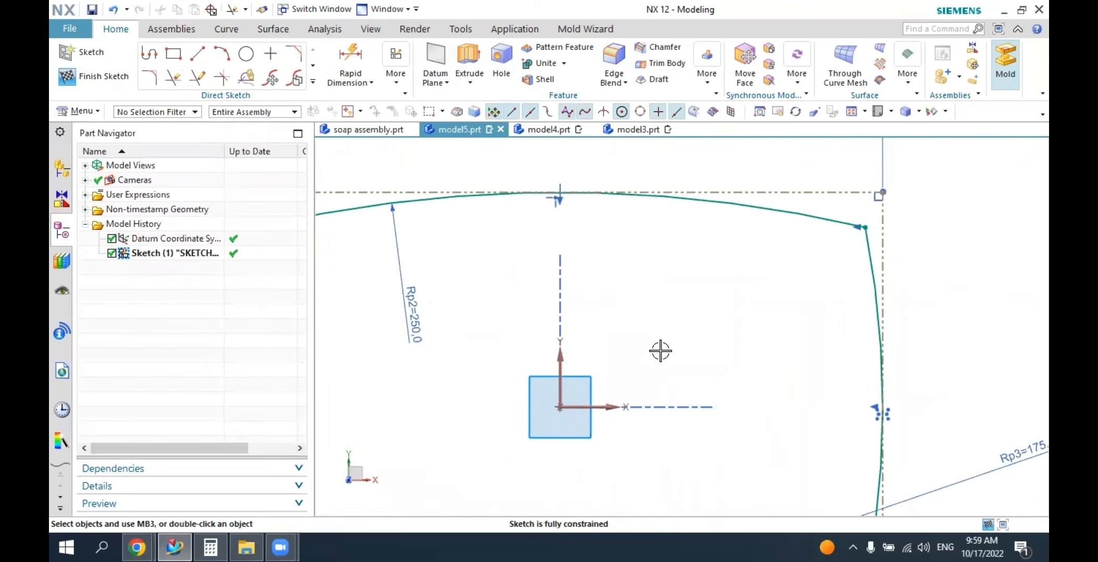
left_click(879, 113)
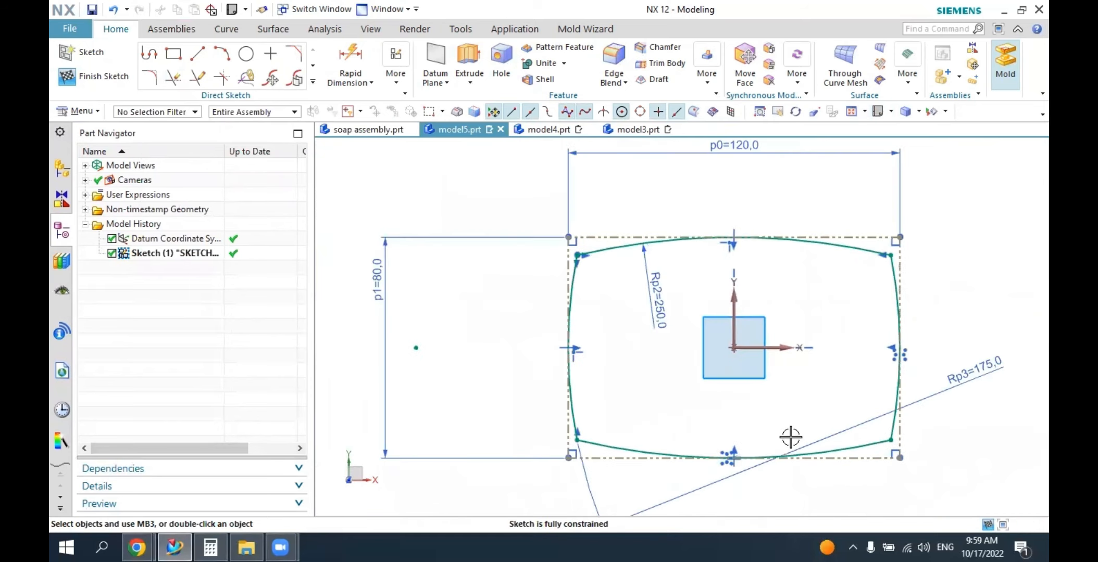
scroll(783, 470, "down", 2)
scroll(789, 482, "up", 3)
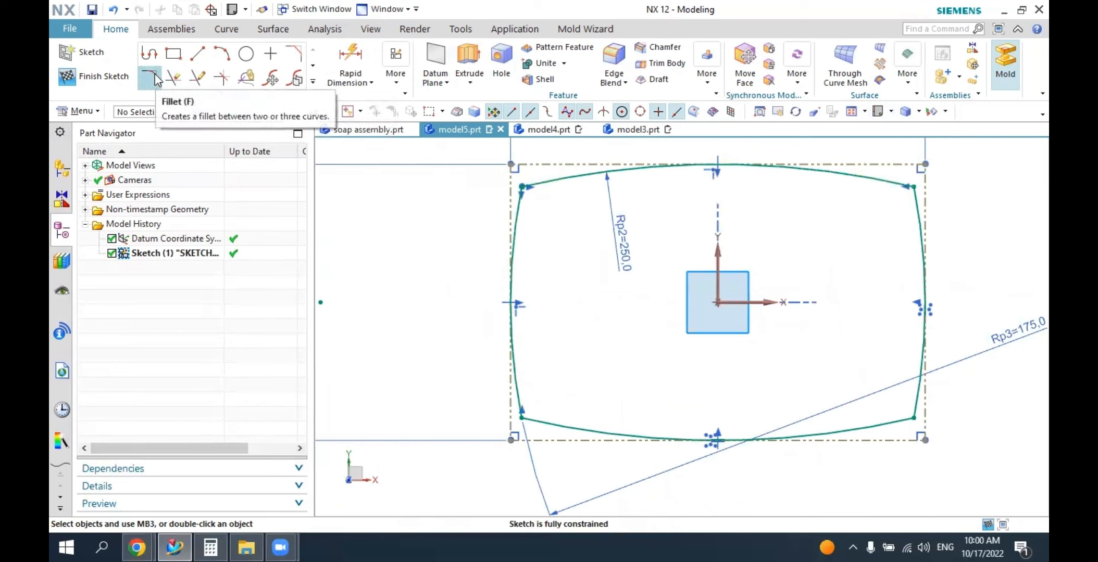
key("f")
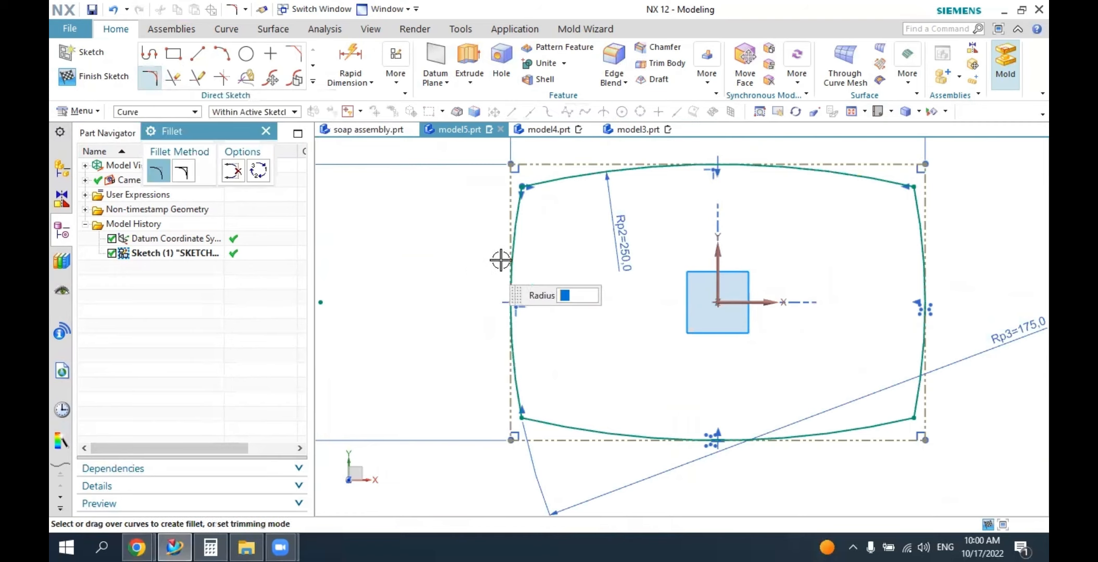
left_click(519, 214)
left_click(561, 181)
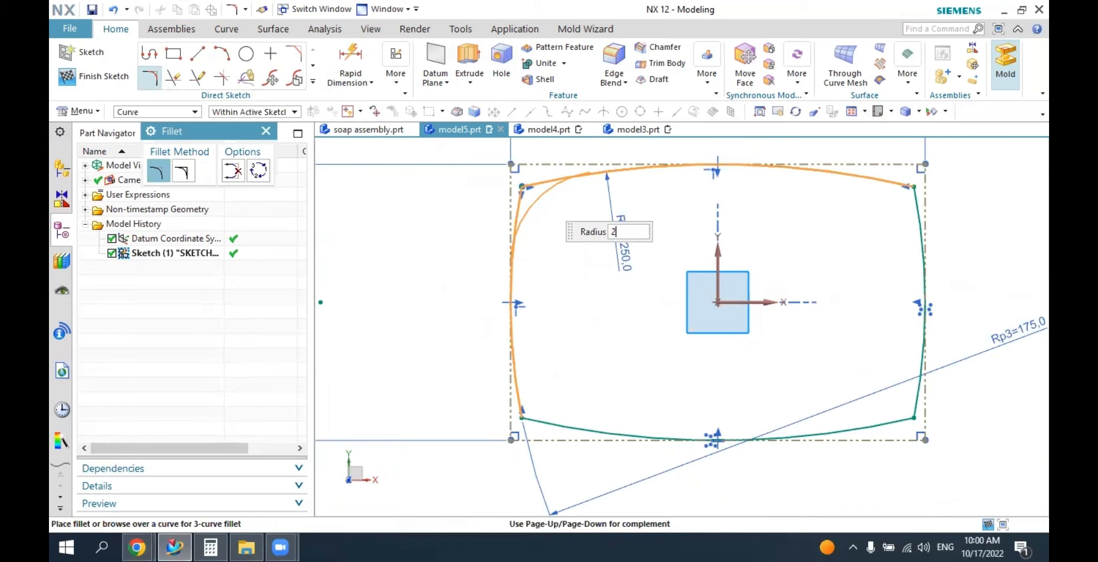
left_click(536, 193)
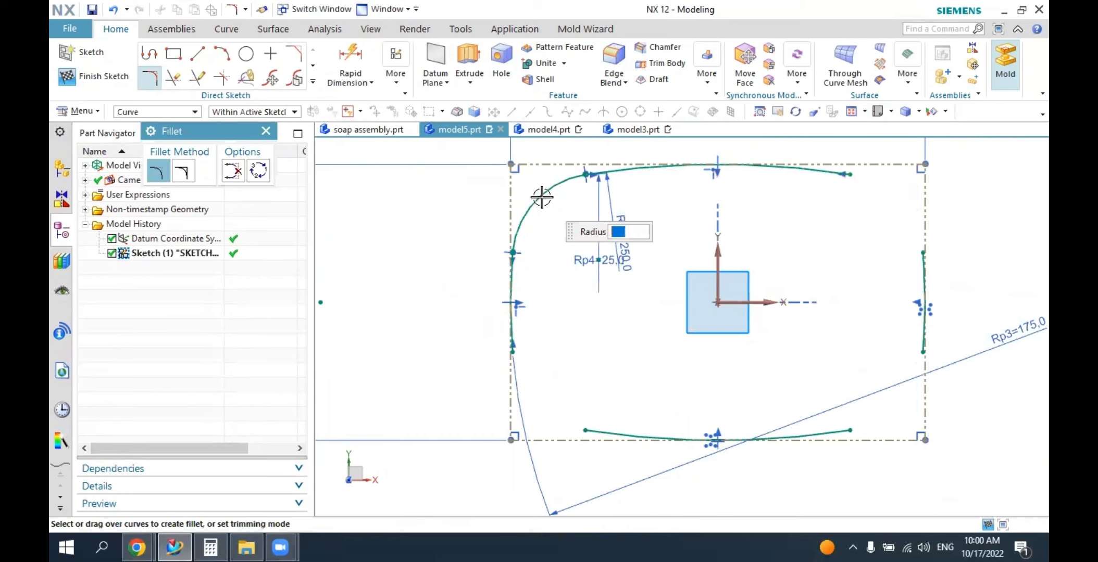
Fillet the upper-right corner between the top arc and the right side arc with a 25 mm radius.
left_click(845, 174)
left_click(923, 260)
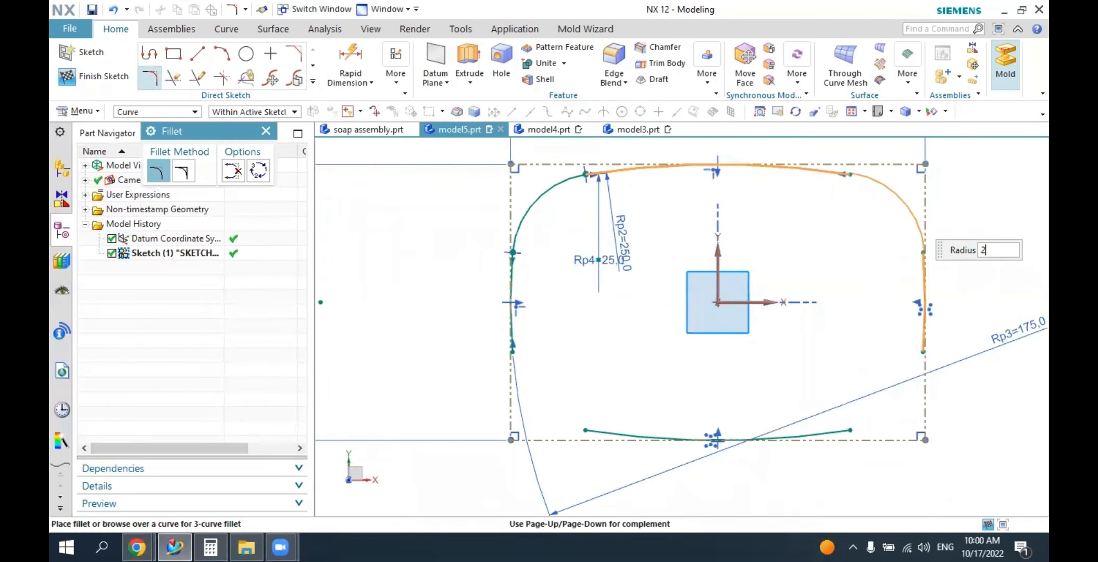
left_click(911, 215)
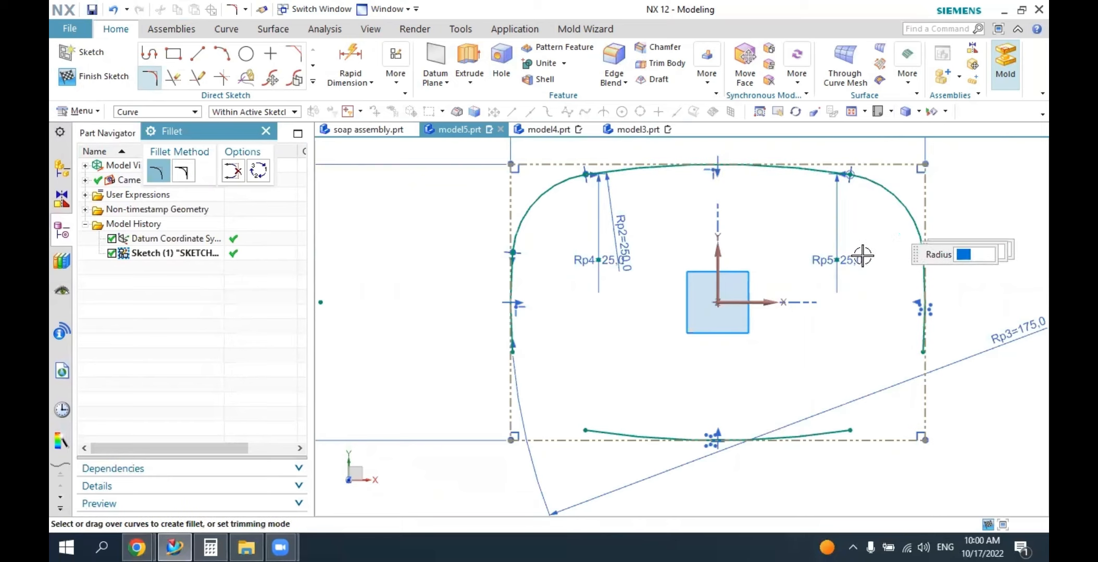
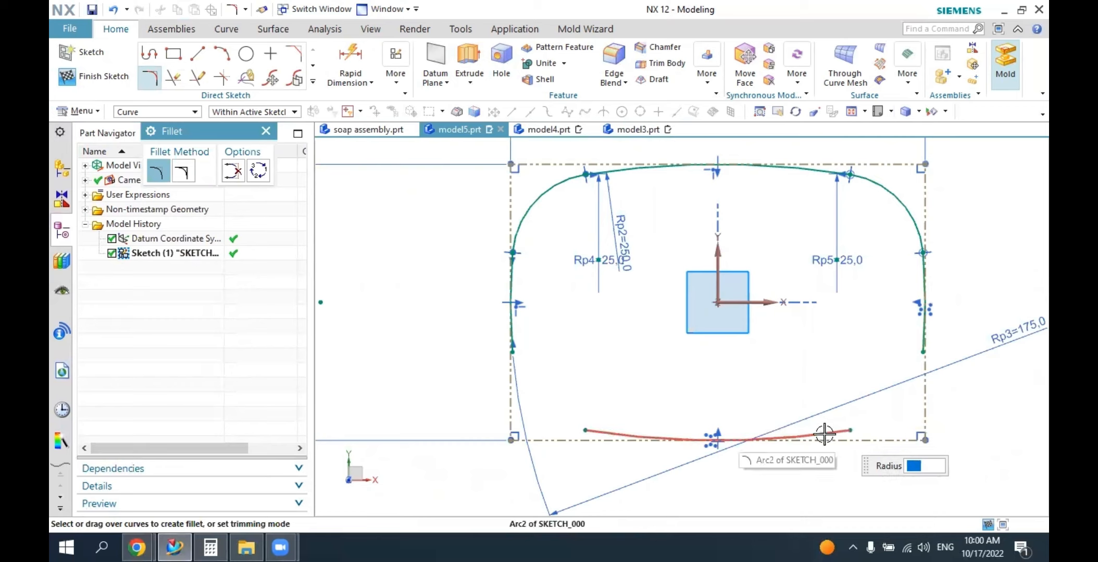
Fillet the lower-right corner between the bottom arc and the right side arc with a 25 mm radius.
left_click(824, 434)
left_click(918, 344)
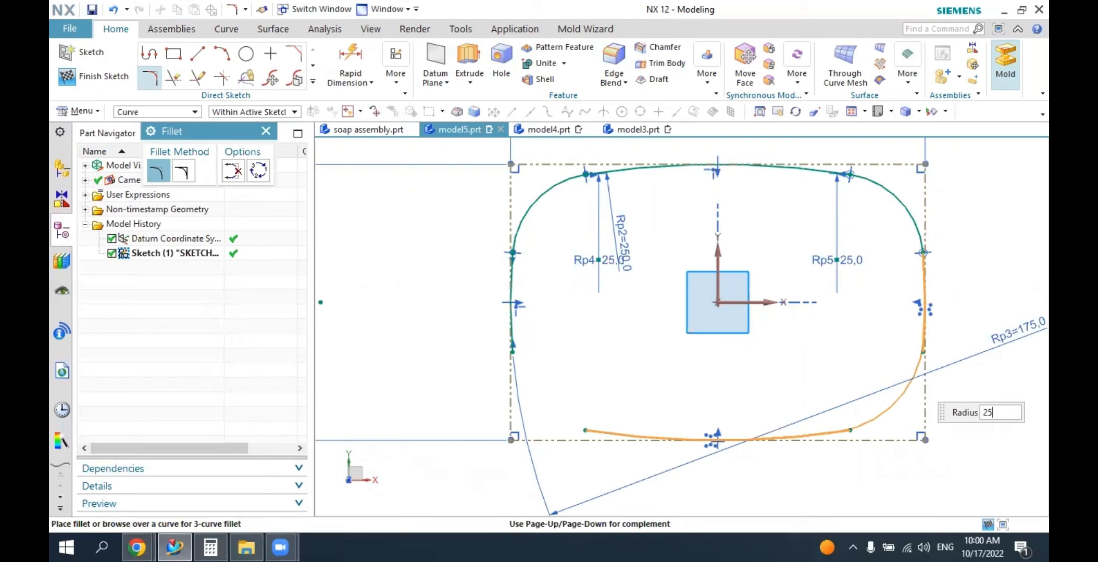
key("Return")
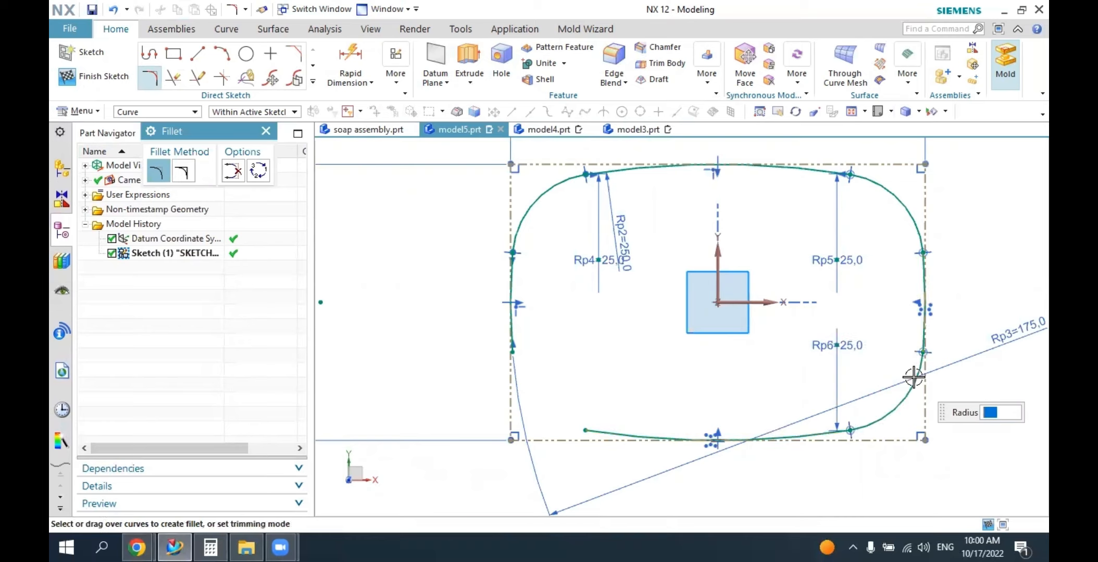
Fillet the lower-left corner between the left side arc and the bottom arc with a 25 mm radius and finish the sketch.
left_click(516, 346)
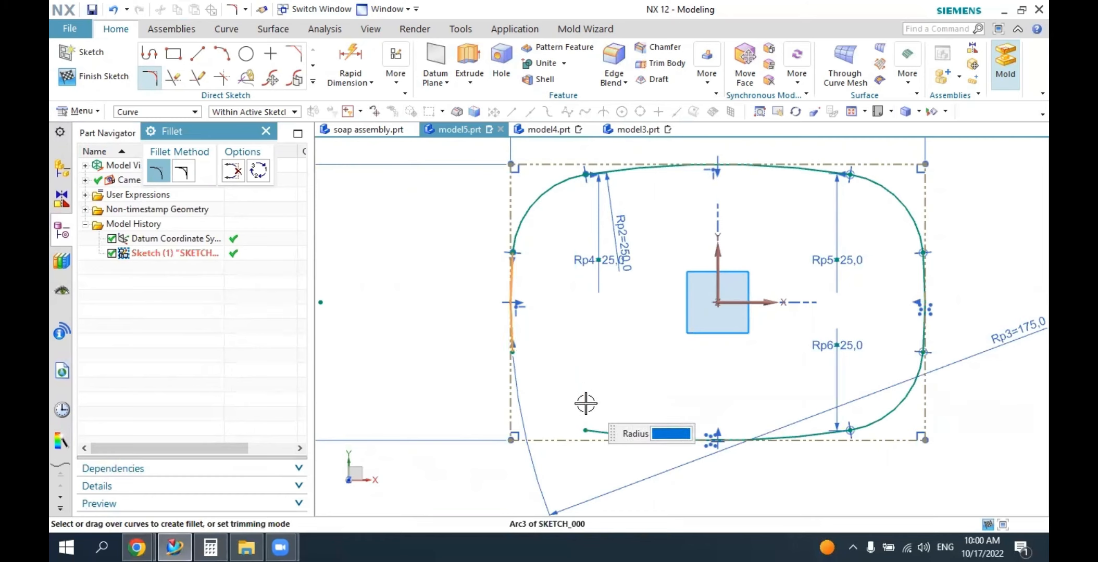
left_click(591, 431)
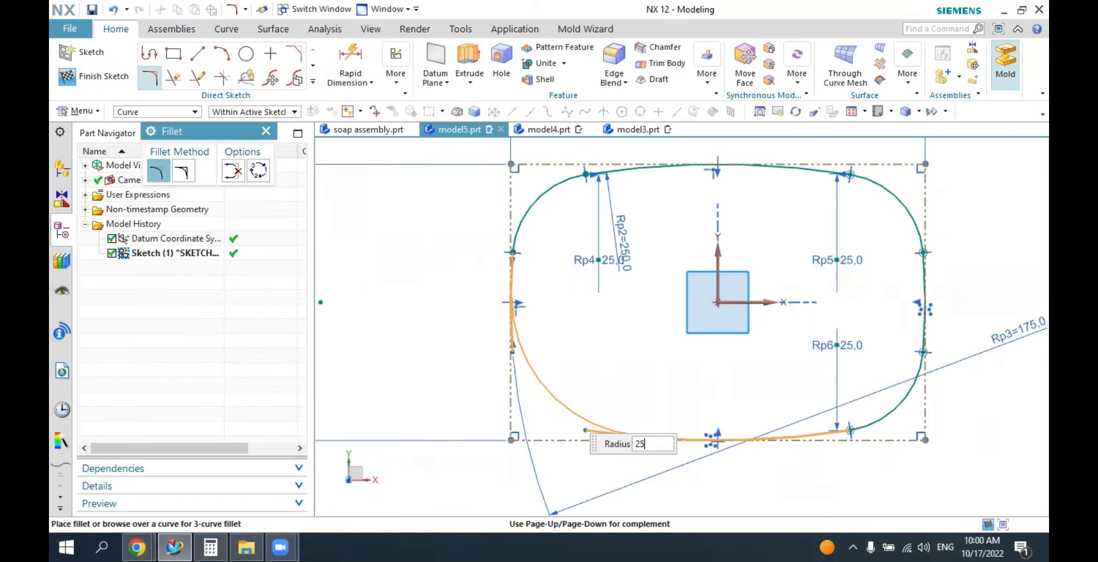
key("Return")
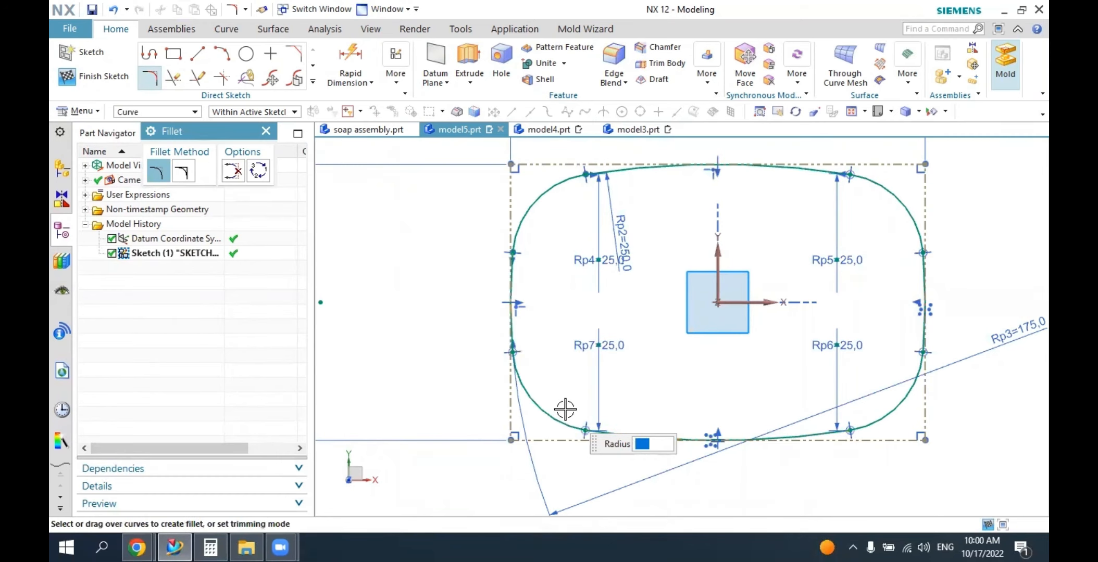
left_click(266, 132)
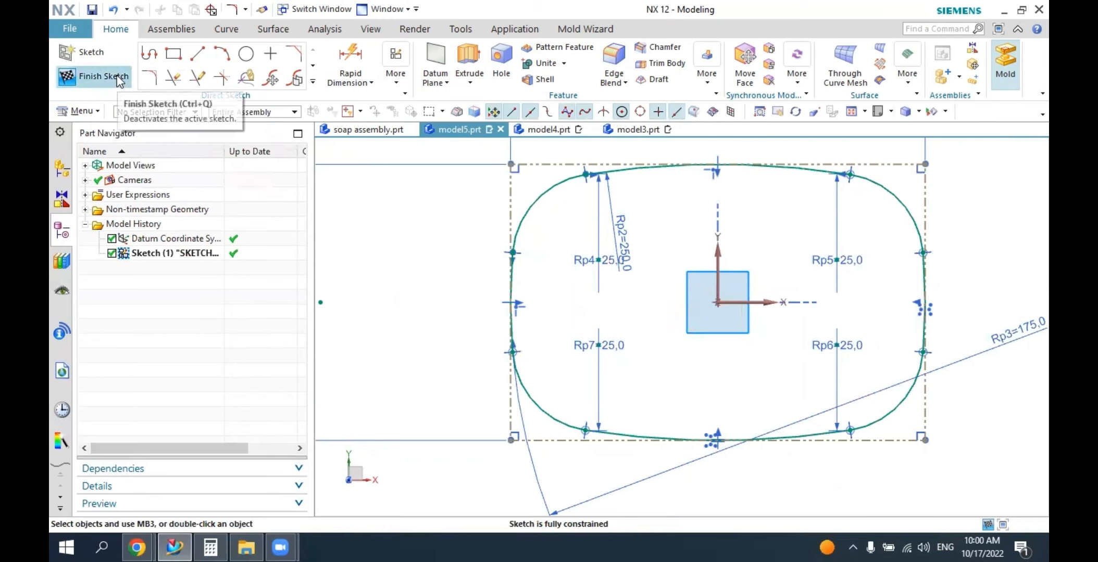
left_click(94, 76)
scroll(678, 331, "up", 3)
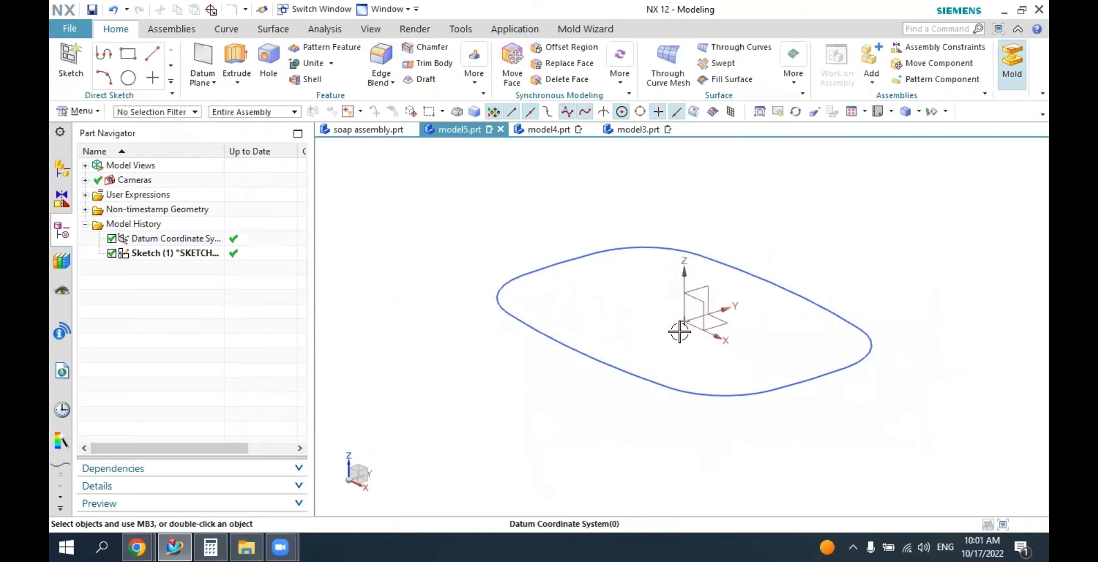
Switch to soap assembly.prt and examine the open lid, its hinge tab and the base from the front.
left_click(370, 131)
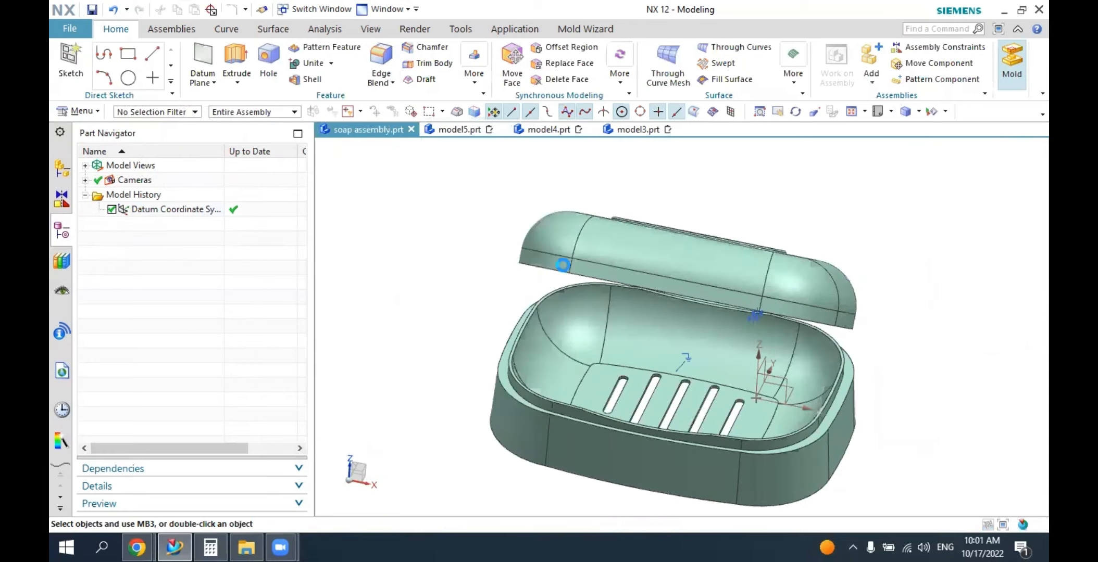
middle_click_drag(658, 353, 594, 332)
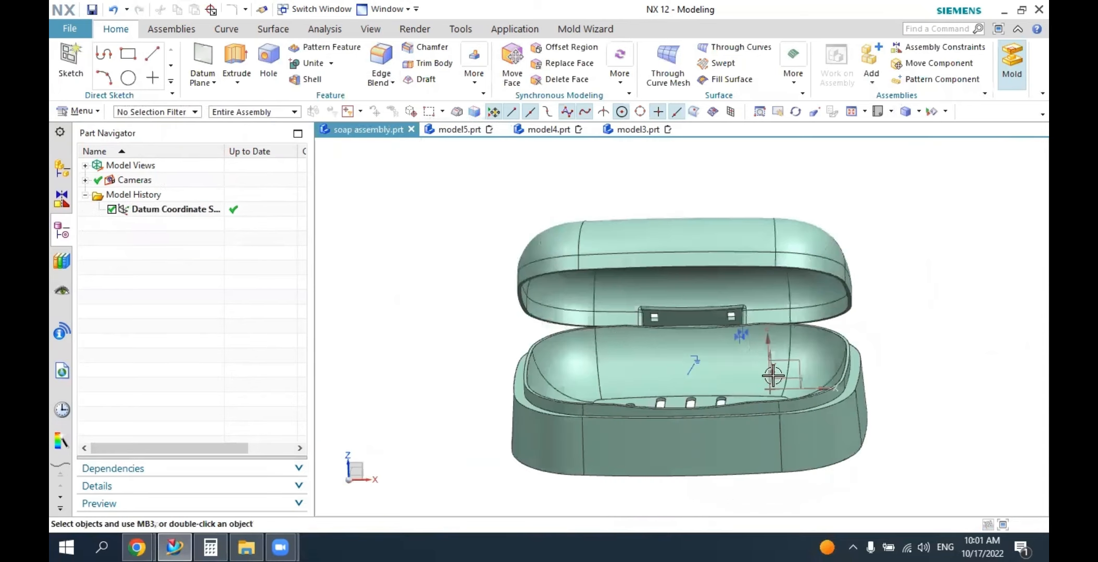
mouse_move(722, 431)
middle_mouse_down()
mouse_move(753, 413)
mouse_move(736, 421)
middle_mouse_up()
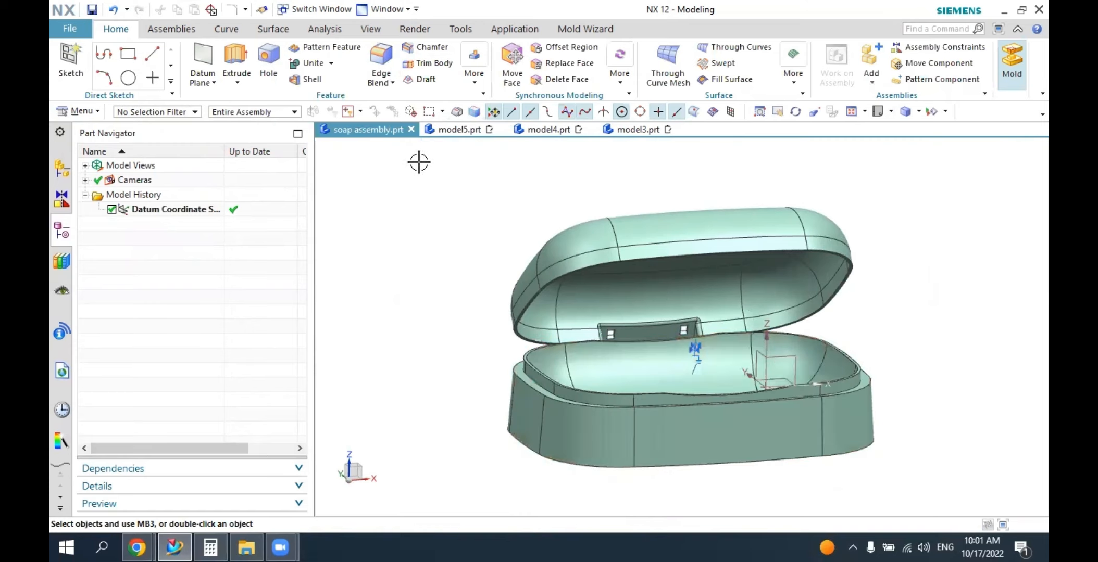
Return to model5.prt and extrude the closed rounded outline 4 mm.
left_click(469, 131)
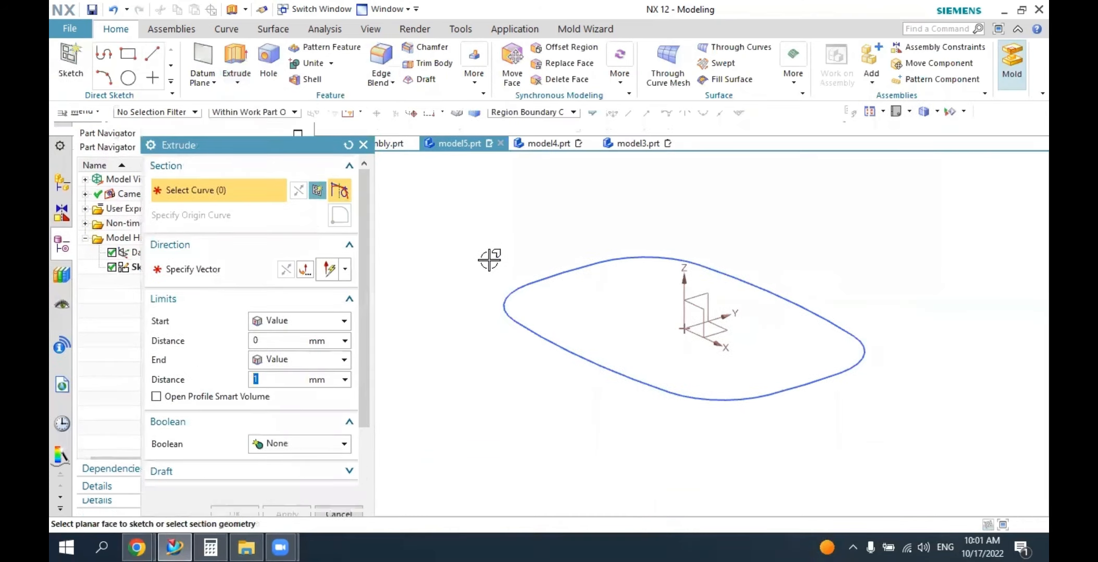
left_click(510, 294)
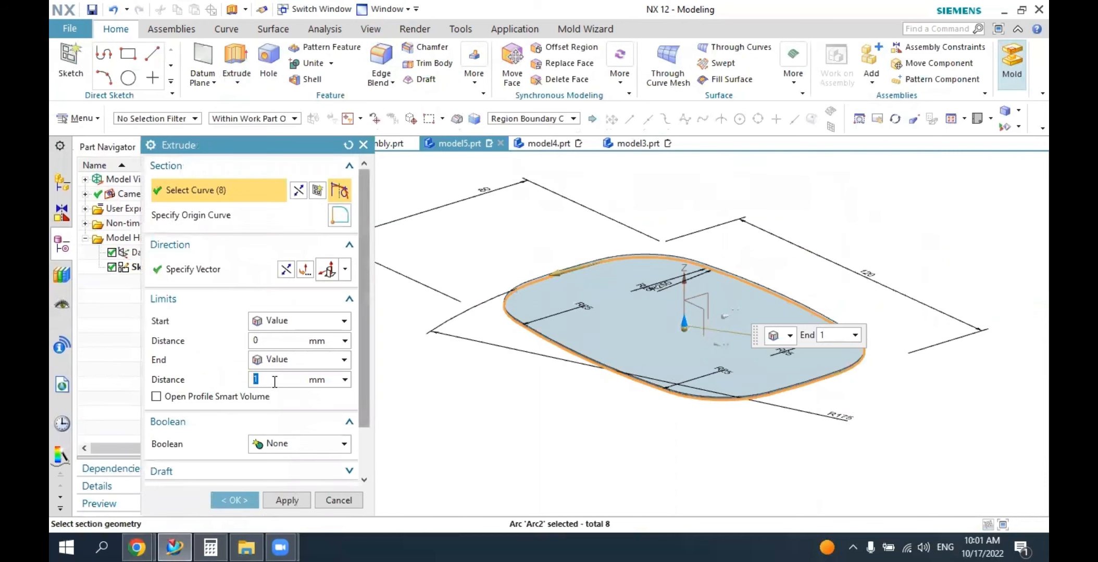
type("4")
key("Return")
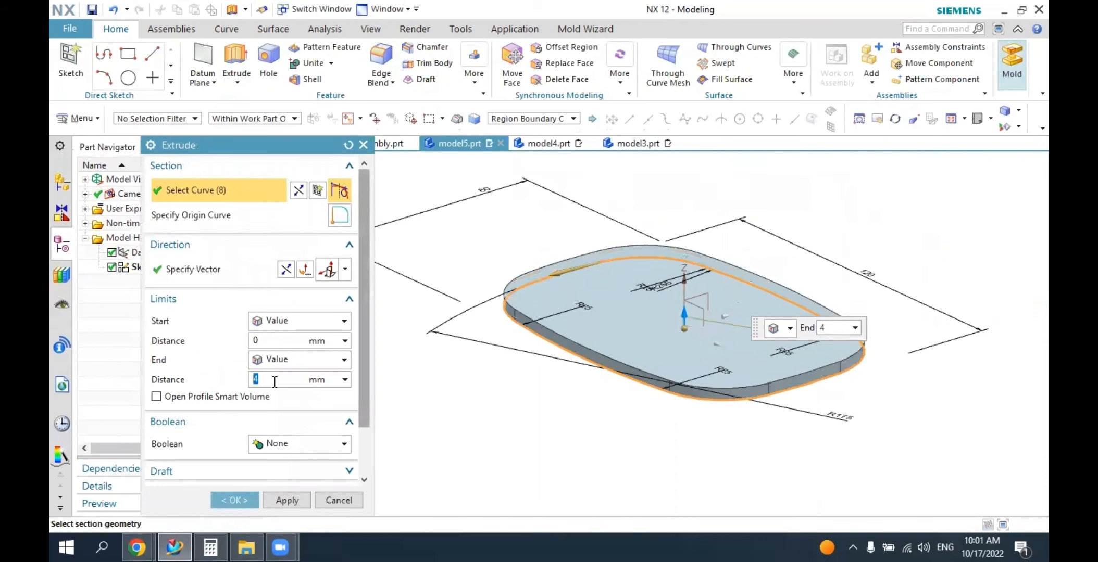
left_click(237, 501)
Inspect the extruded plate, then examine the slotted soap tray of the base in soap assembly.prt.
middle_click_drag(549, 403, 580, 400)
left_click(365, 129)
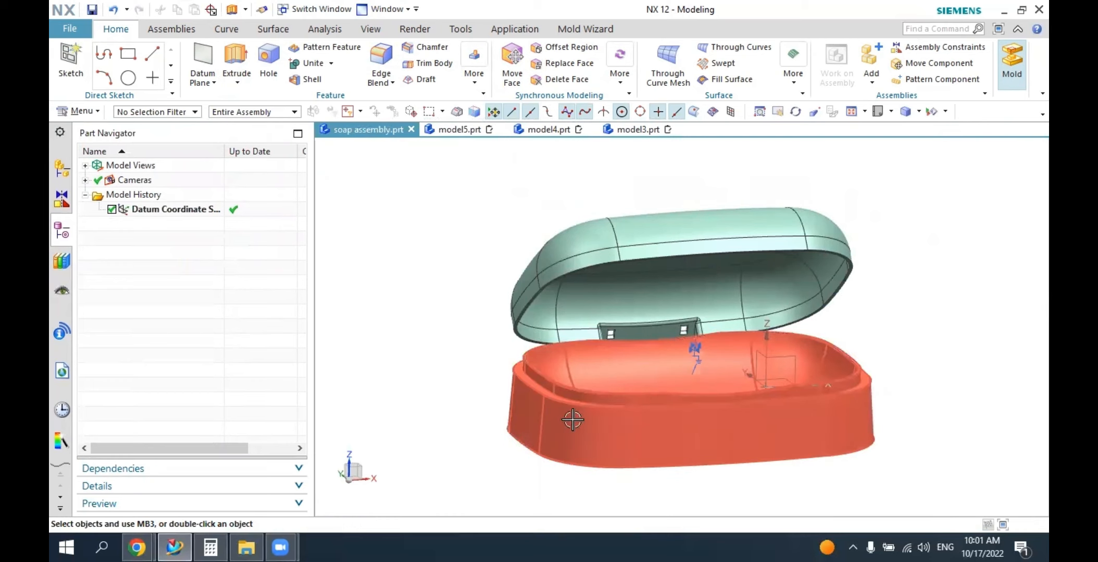
middle_click_drag(572, 420, 556, 425)
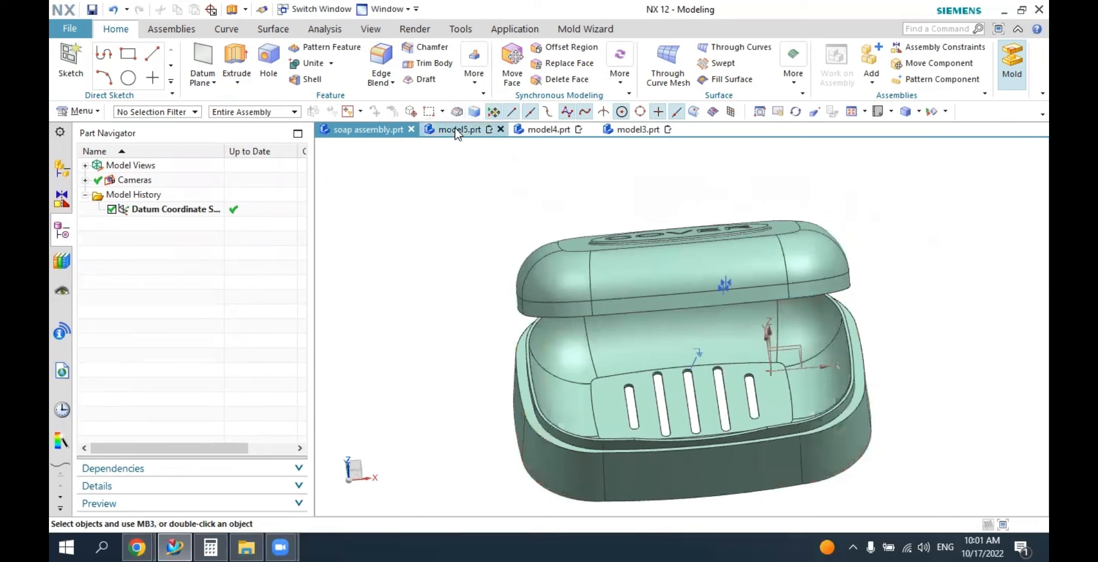
Create a sketch on the underside face of the plate in model5.prt and start Offset Curve.
left_click(455, 130)
middle_click_drag(473, 330, 479, 297)
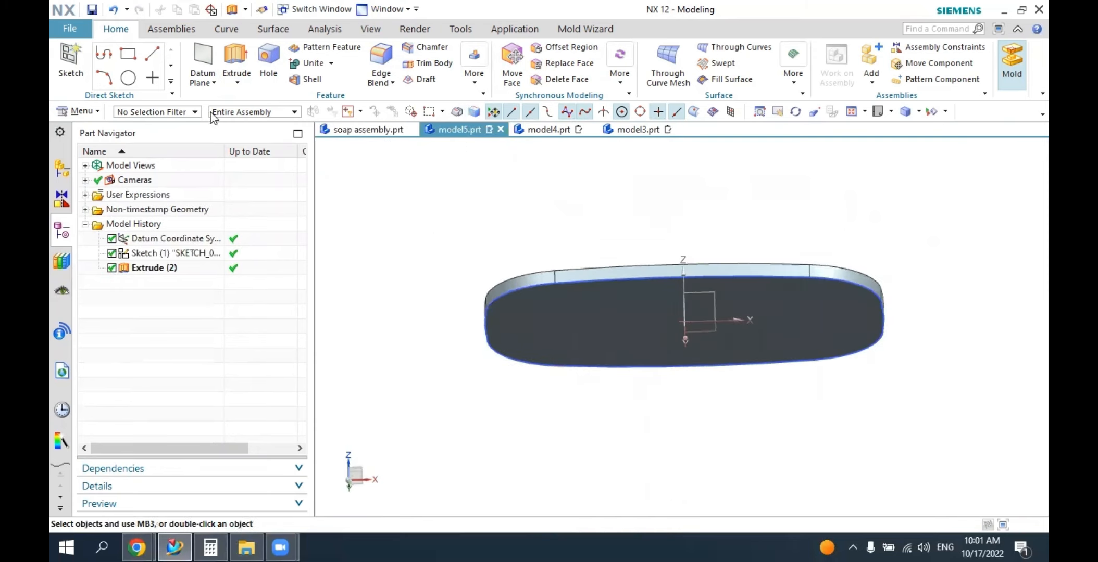
left_click(70, 54)
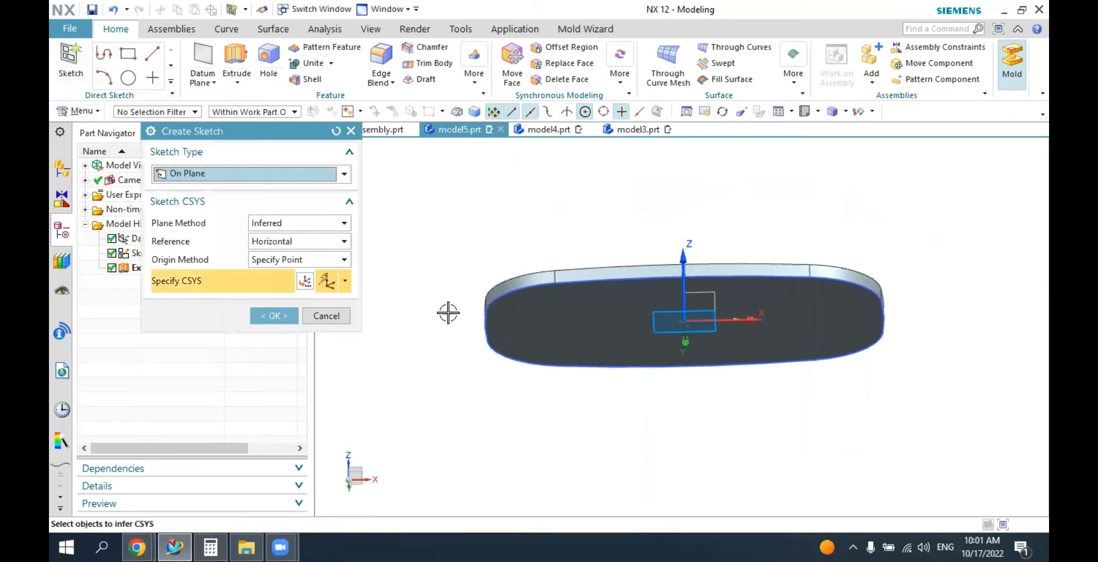
left_click(508, 322)
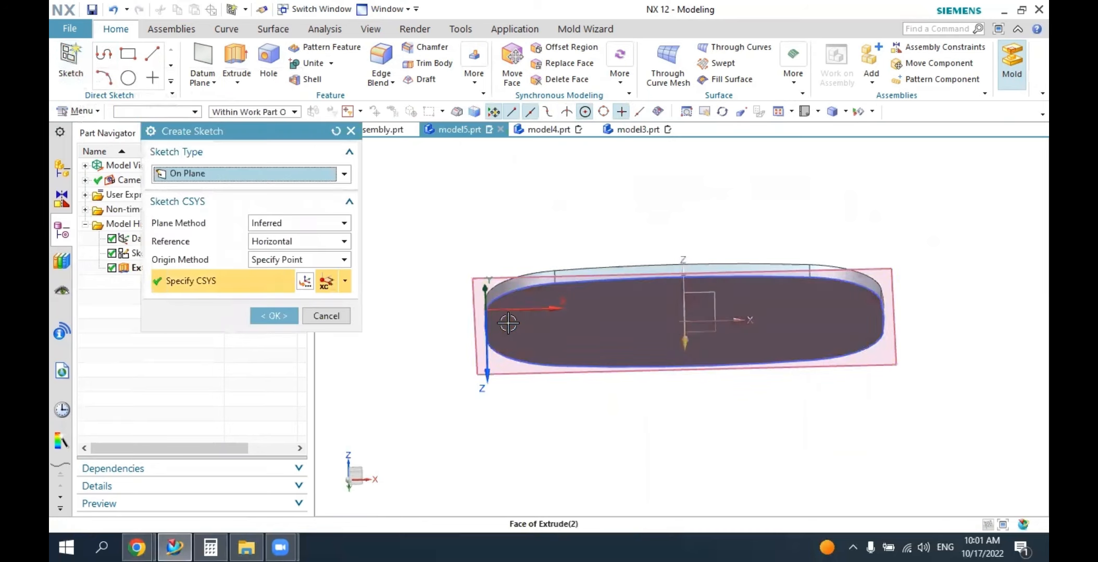
left_click(275, 315)
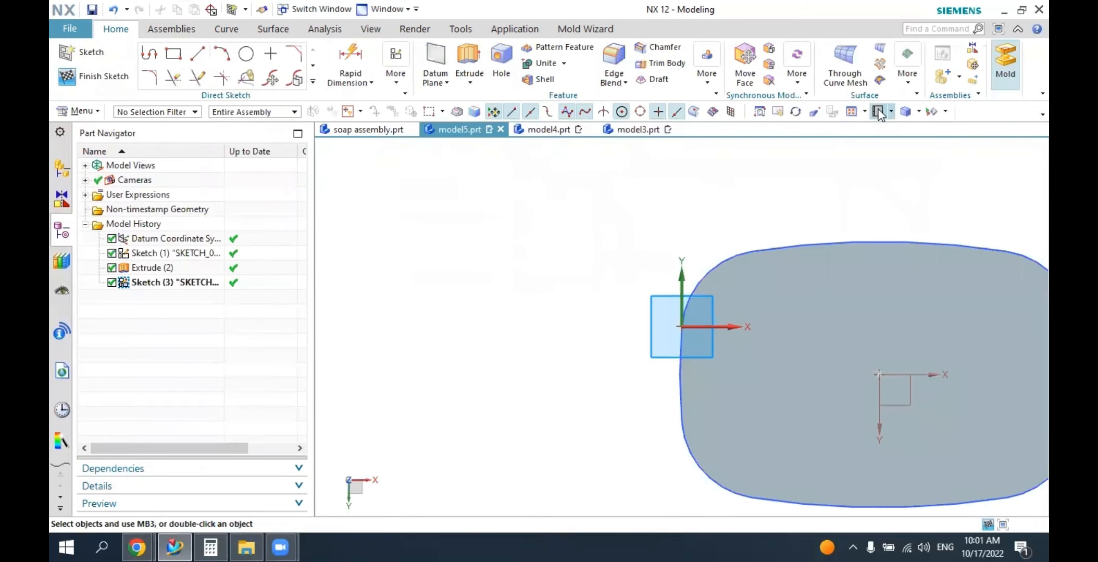
left_click(878, 112)
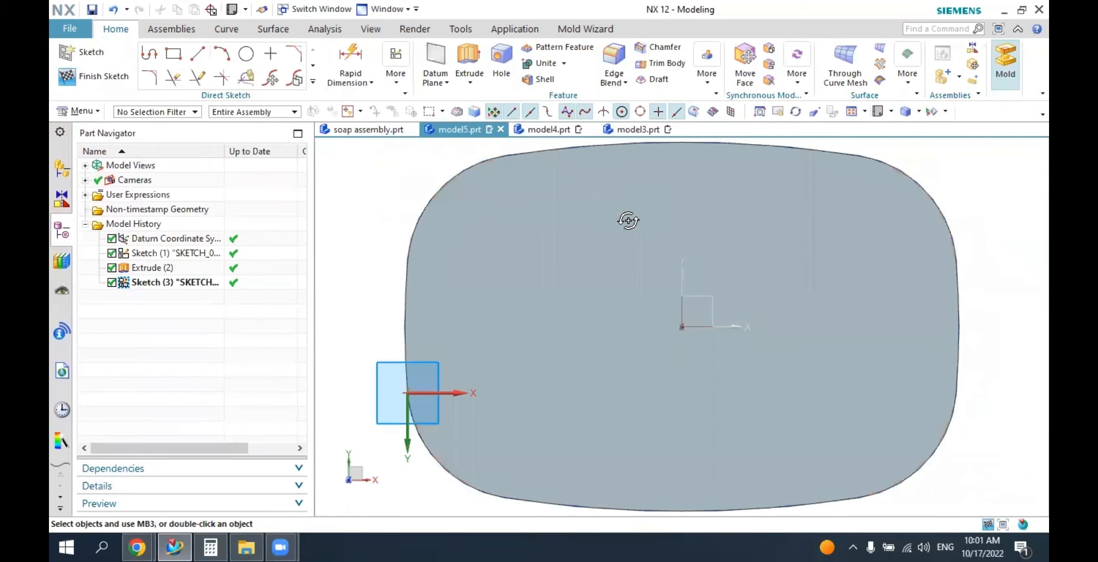
middle_click_drag(627, 220, 614, 333)
left_click(109, 80)
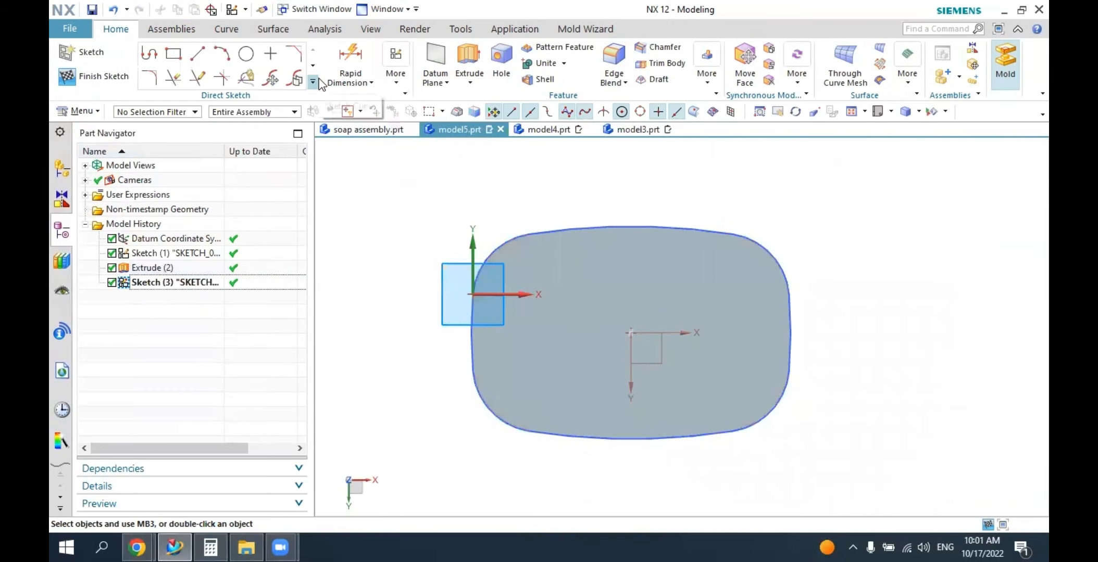
left_click(313, 81)
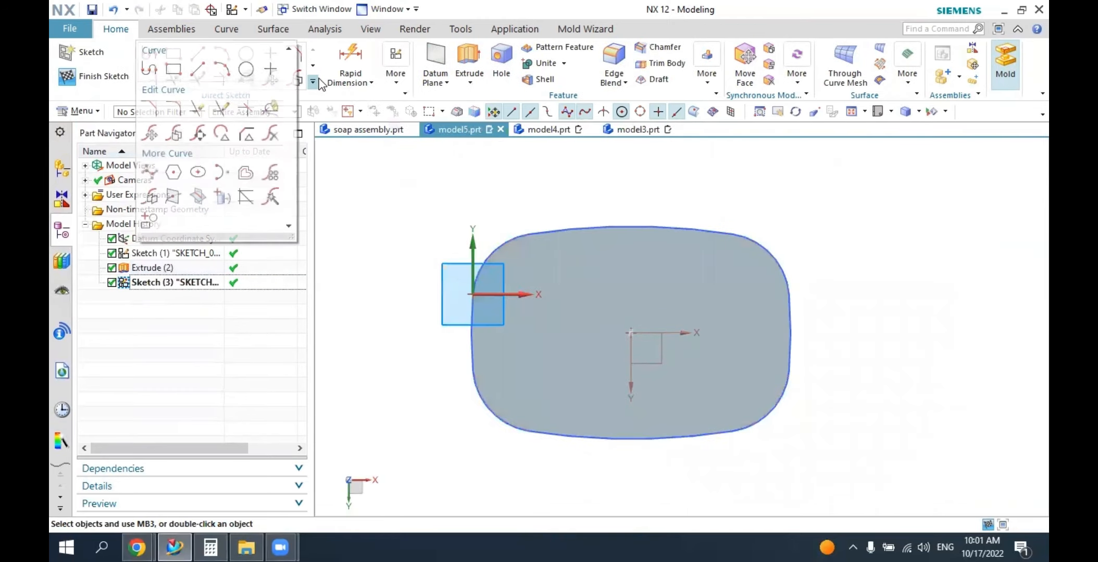
left_click(245, 174)
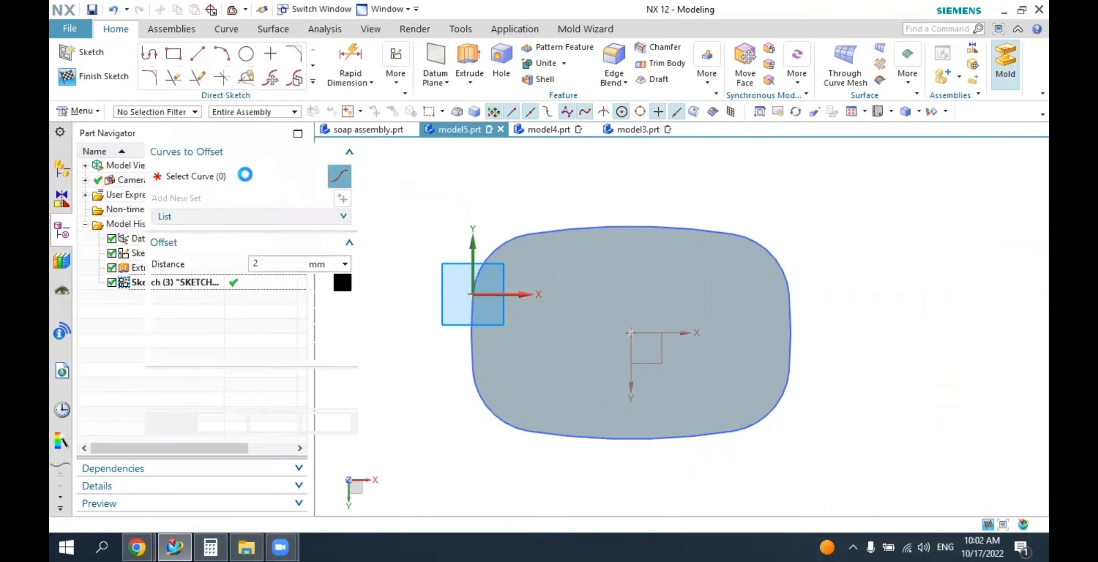
scroll(628, 226, "up", 5)
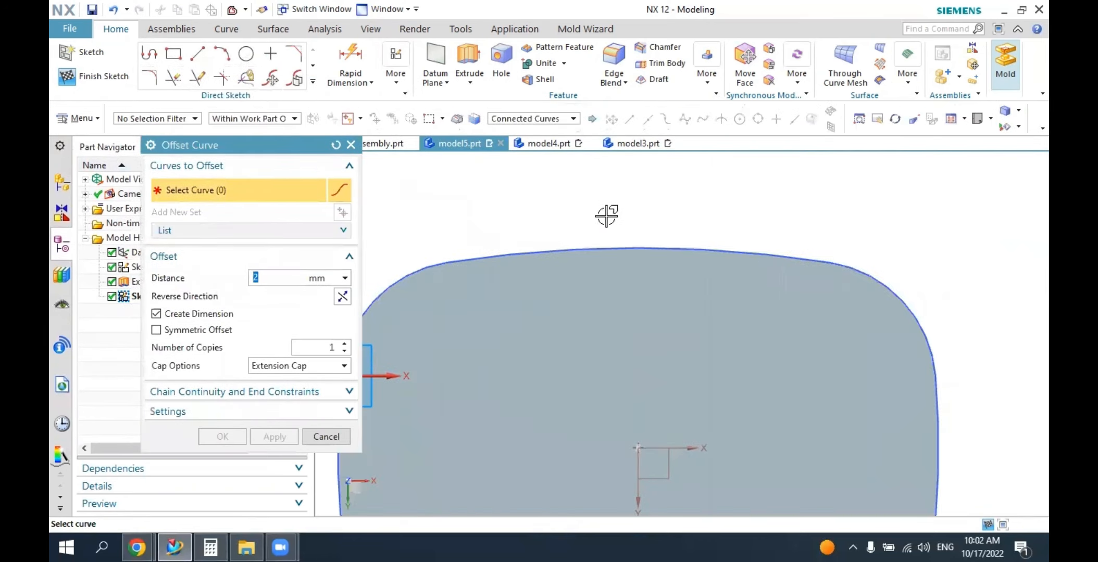
scroll(608, 215, "down", 5)
left_click(539, 121)
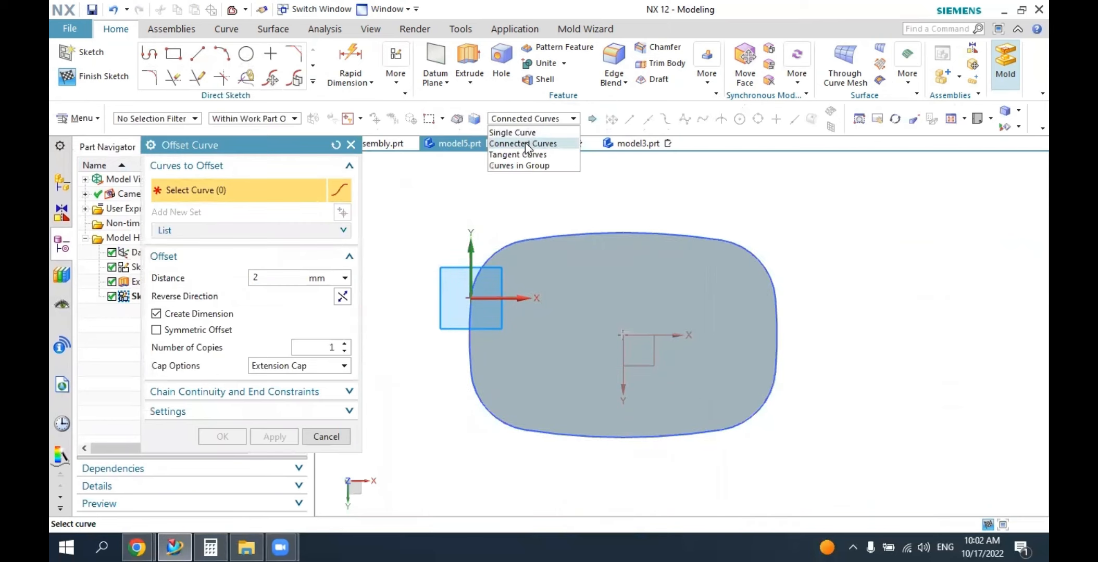
left_click(526, 145)
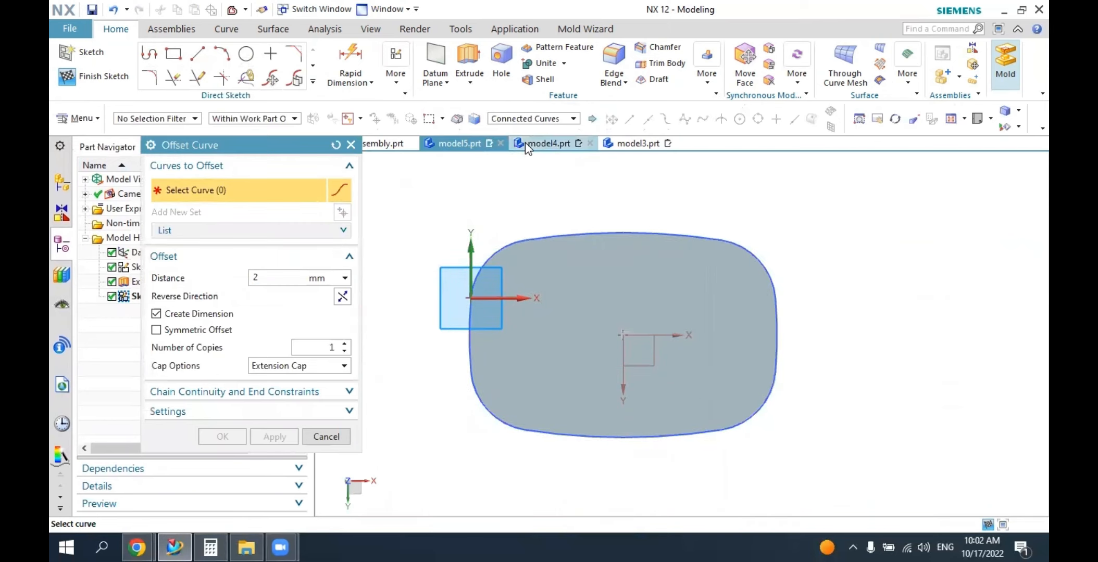
left_click(567, 236)
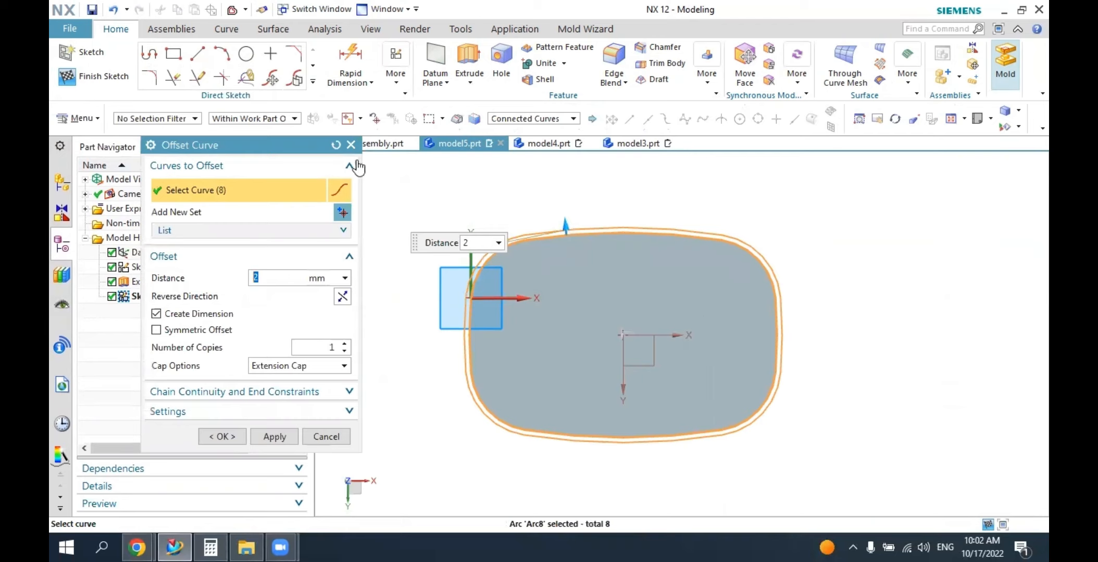
left_click(335, 146)
Offset the plate's rounded outline outward by 2 mm, selecting its eight arcs individually with the Single Curve rule.
left_click(520, 120)
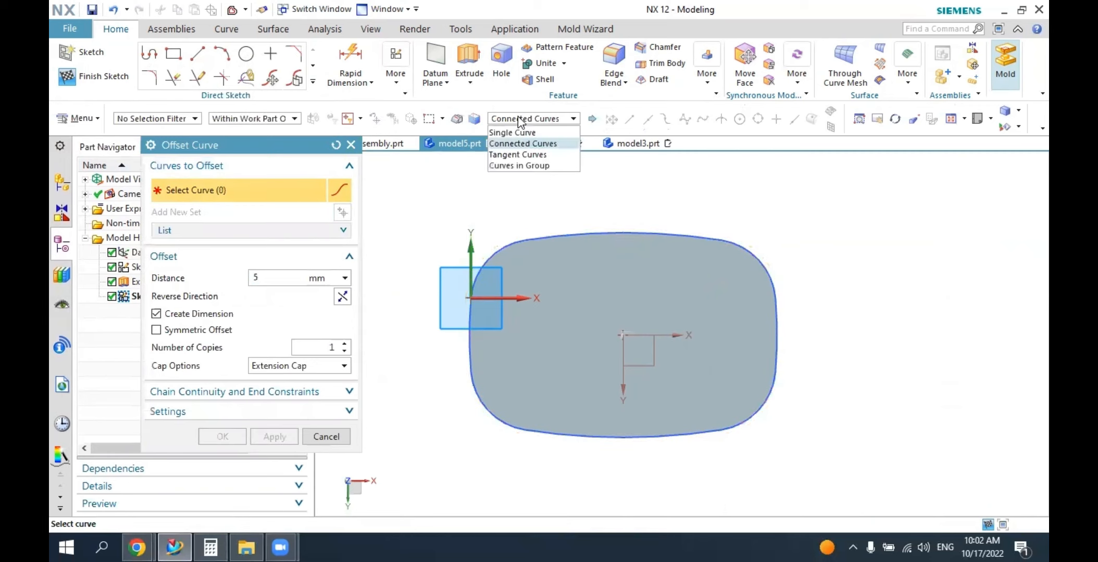
left_click(507, 133)
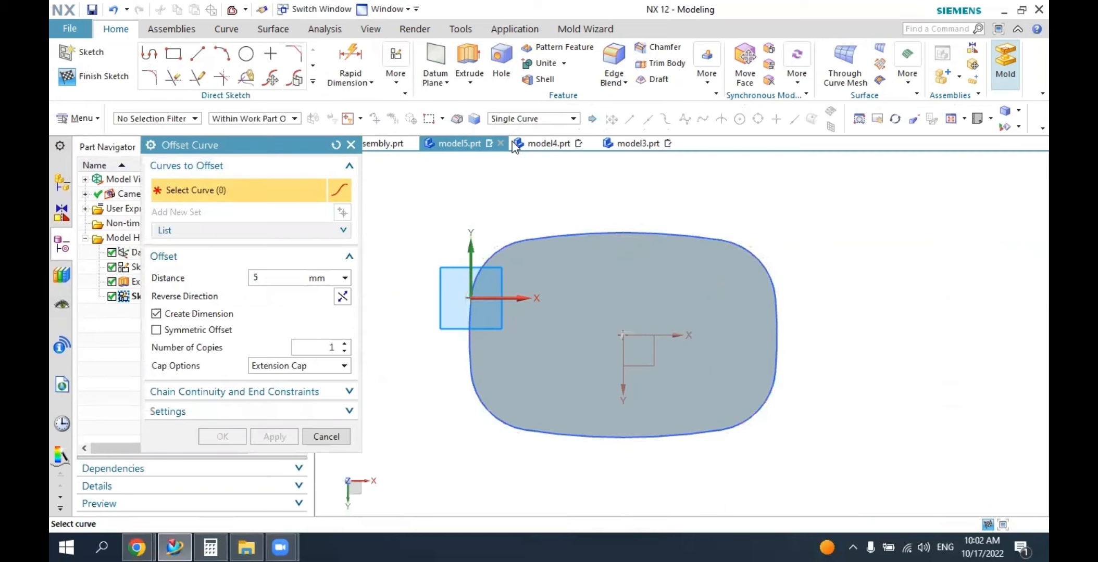
left_click(587, 230)
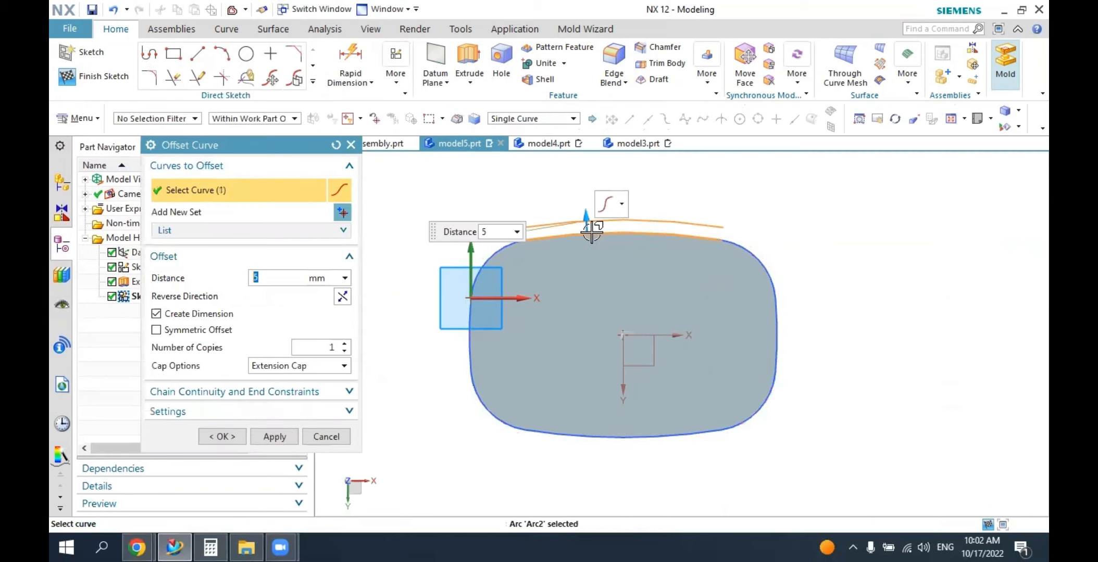
left_click(743, 245)
left_click(770, 310)
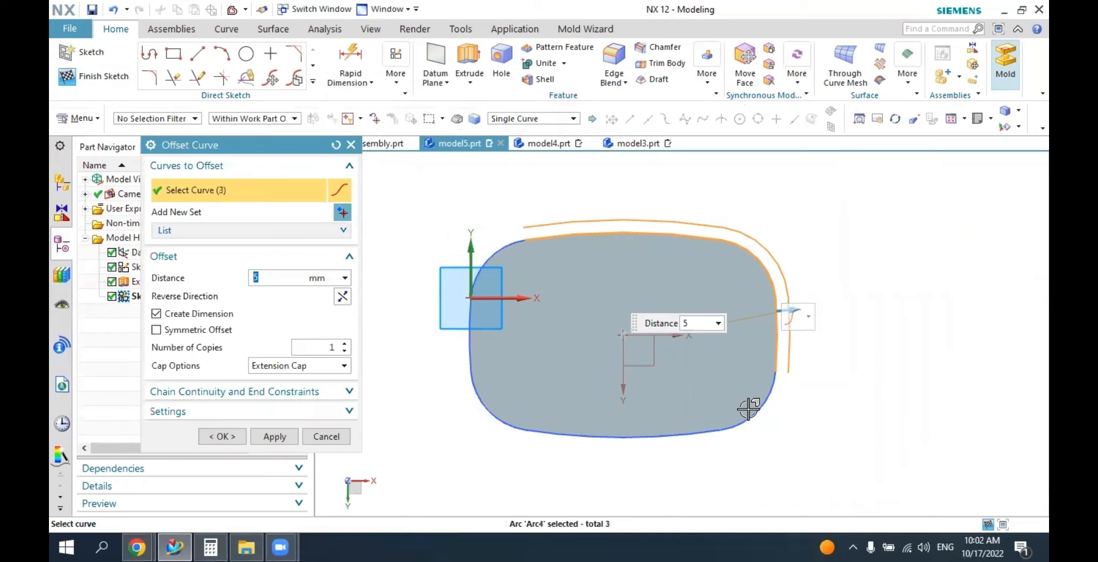
left_click(746, 415)
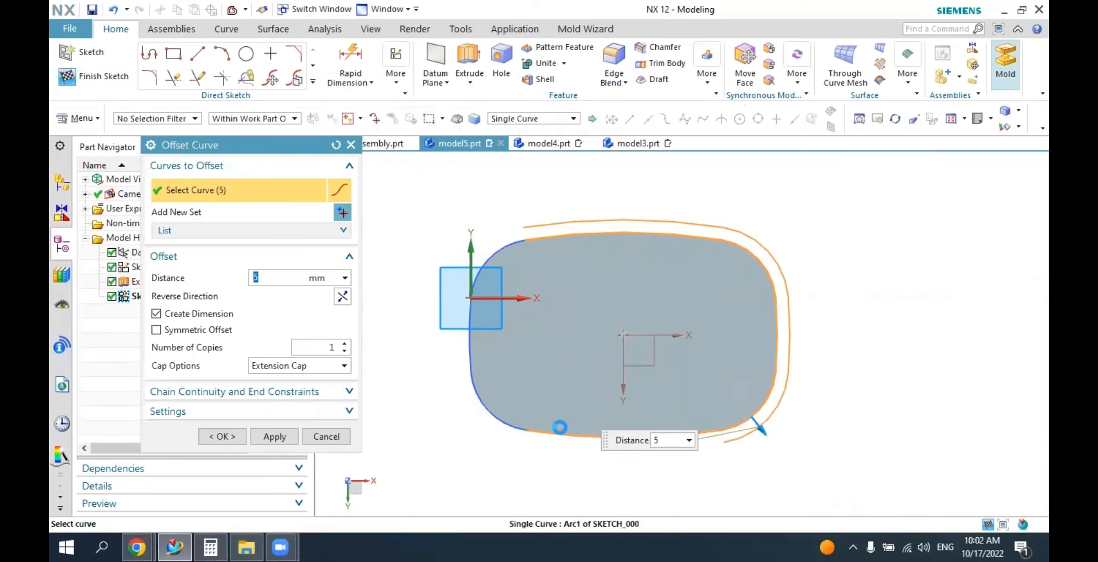
left_click(559, 429)
left_click(483, 374)
left_click(470, 349)
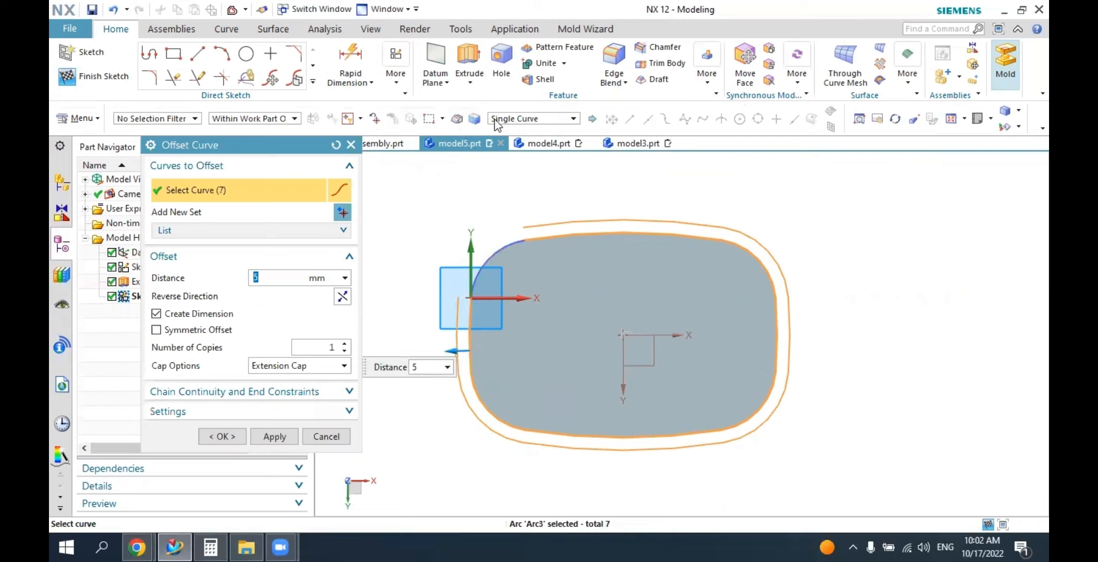
left_click(489, 254)
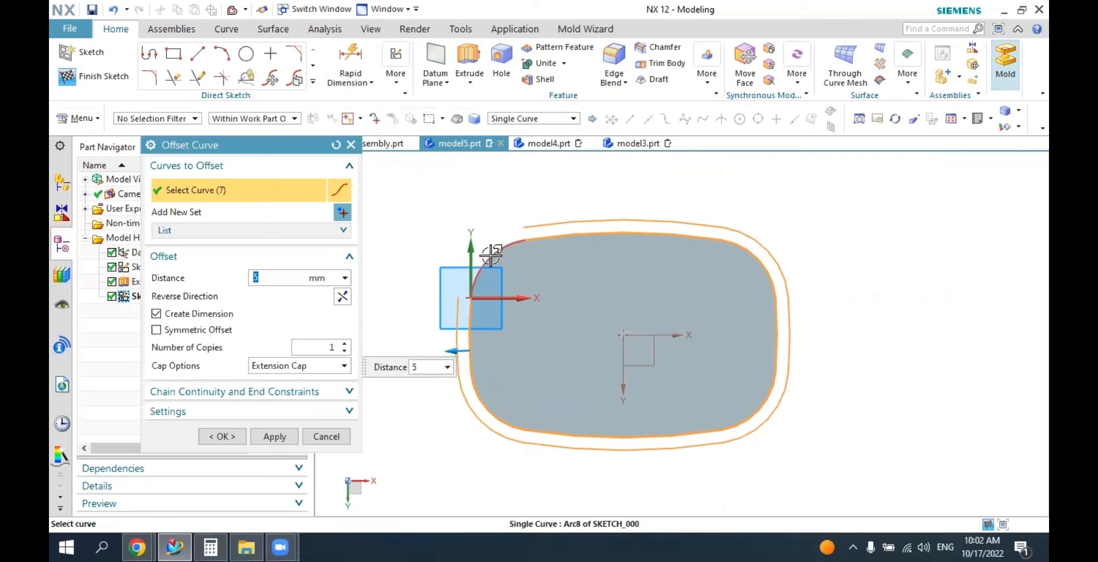
left_click(530, 121)
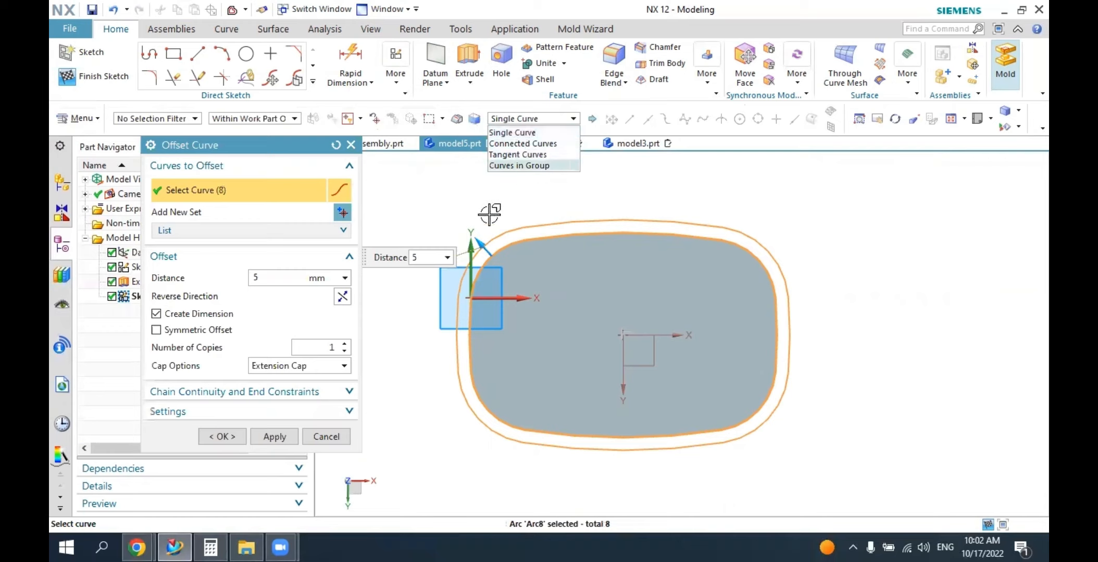
left_click(266, 278)
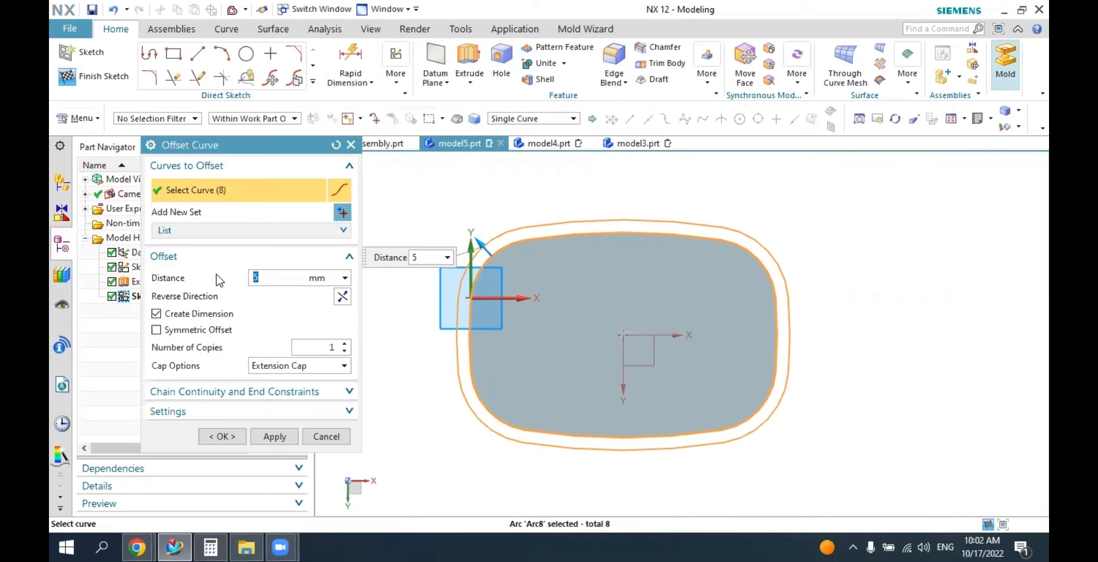
type("2")
key("Return")
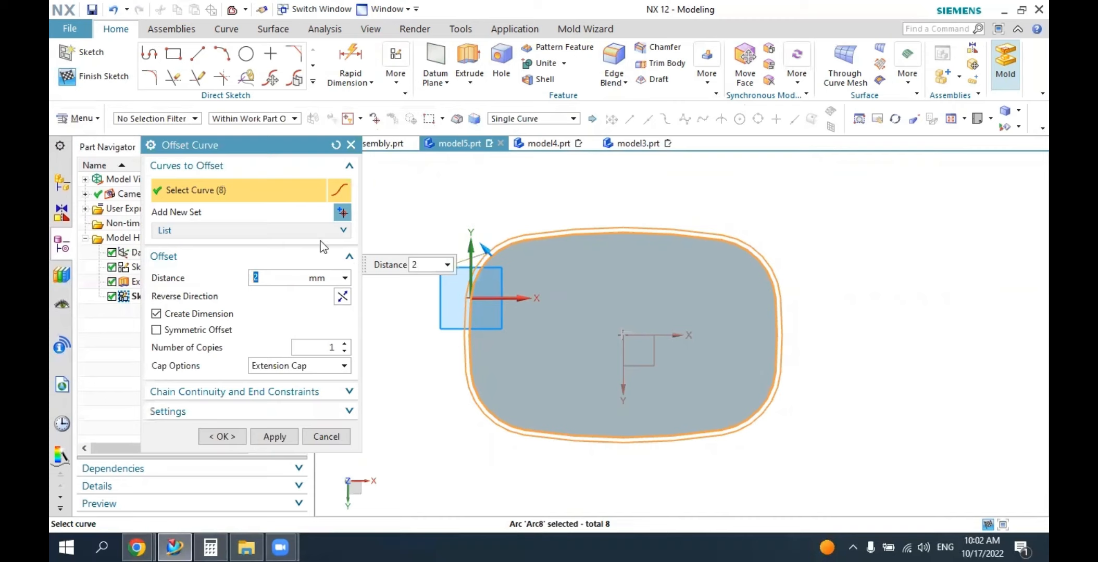
left_click(222, 437)
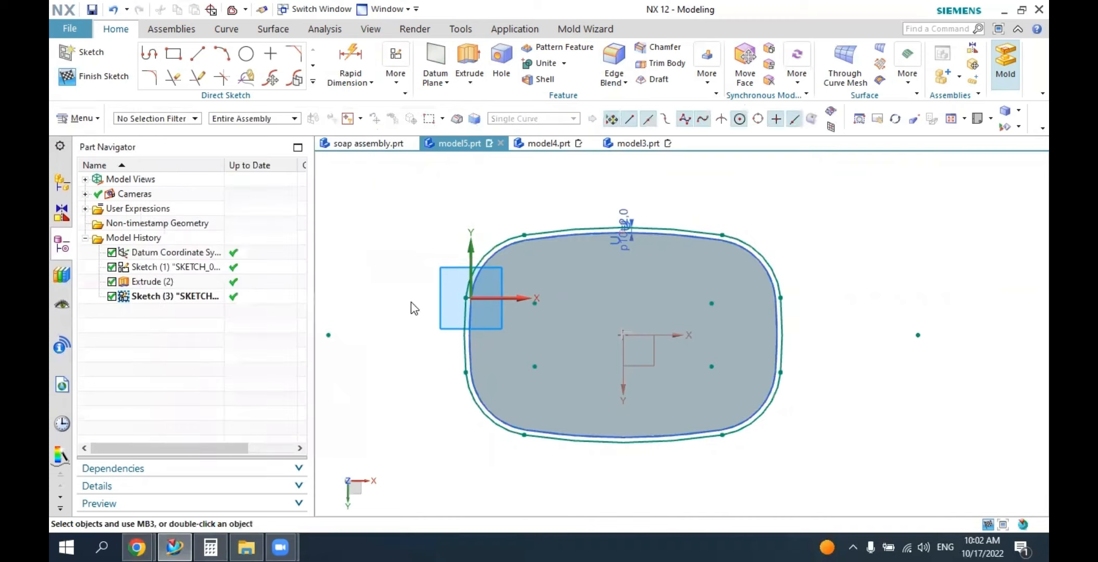
Extrude the offset outline 20 mm downward from the plate and unite it with the plate body.
middle_click_drag(446, 232, 434, 321)
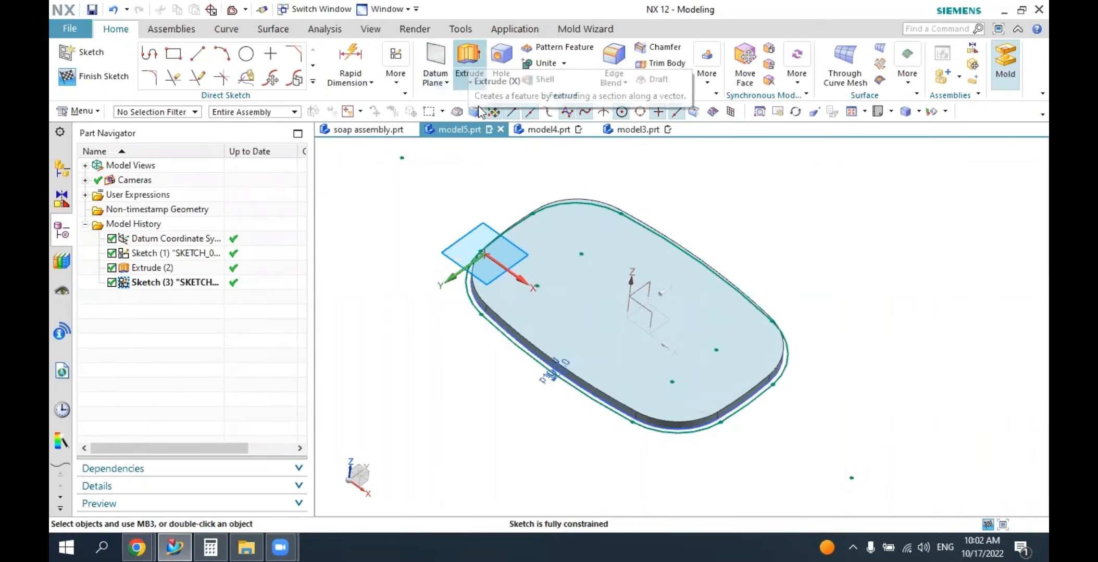
left_click(469, 66)
middle_click_drag(466, 341, 504, 301)
left_click_drag(614, 344, 595, 435)
middle_click_drag(587, 323, 586, 396)
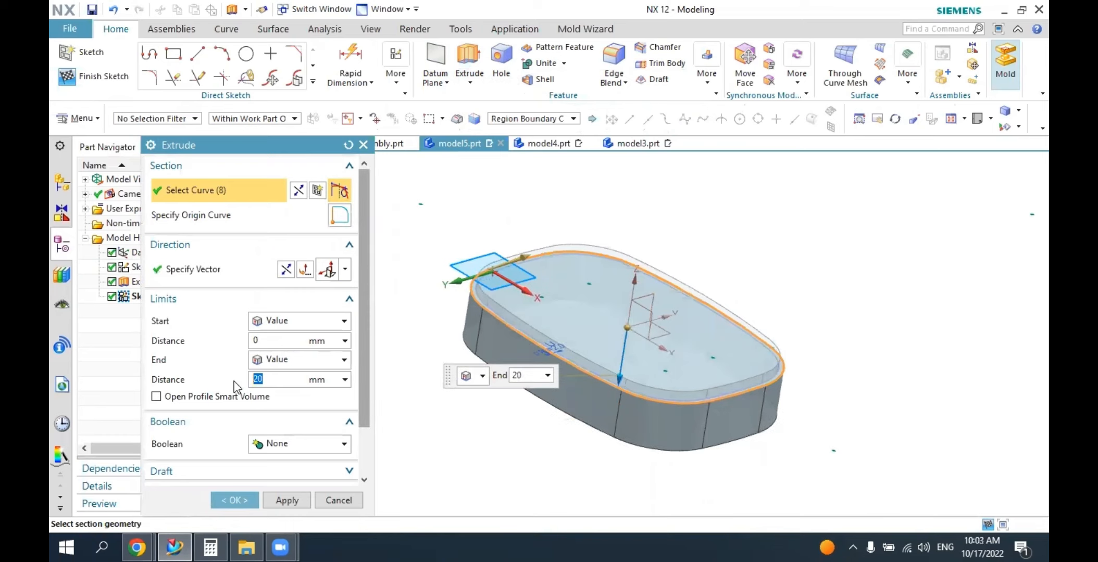
left_click(278, 447)
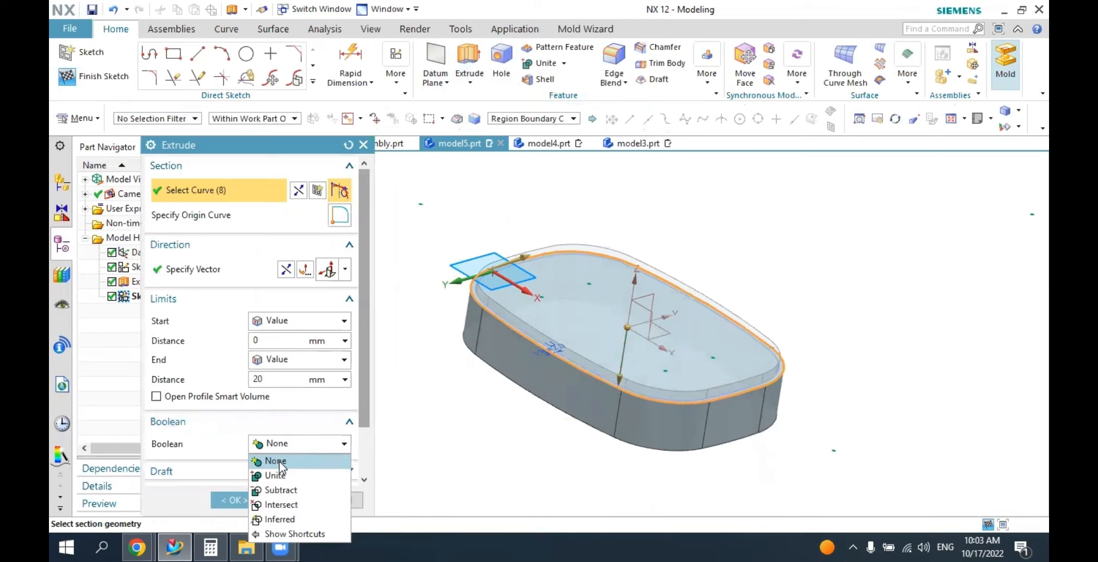
left_click(279, 477)
middle_click_drag(511, 389, 563, 316)
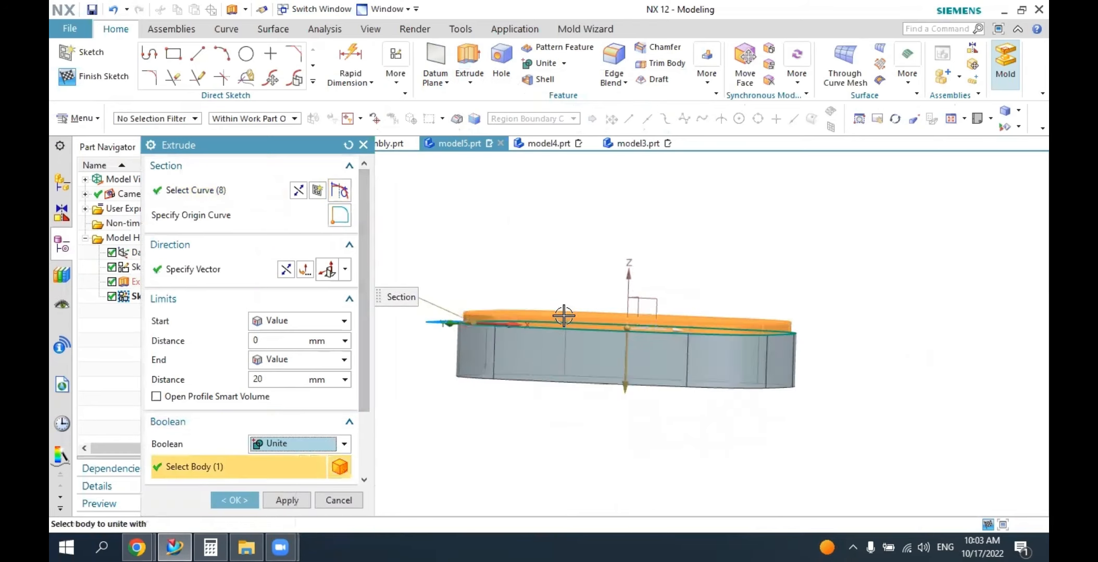
left_click(235, 501)
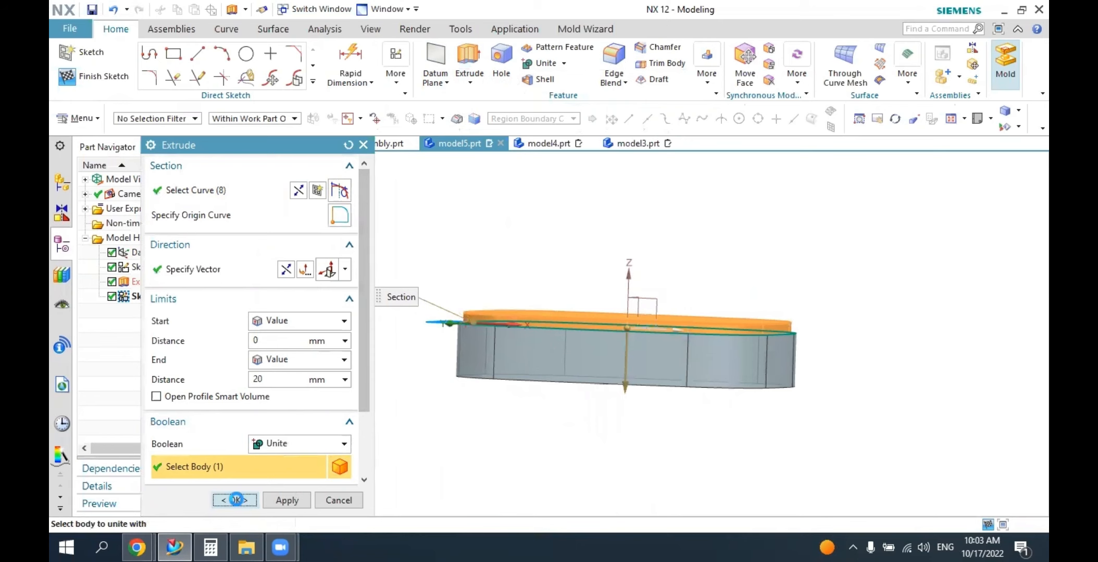
Inspect the stepped body, then examine the hinge area at the back of the base in soap assembly.prt.
middle_click_drag(571, 326, 609, 317)
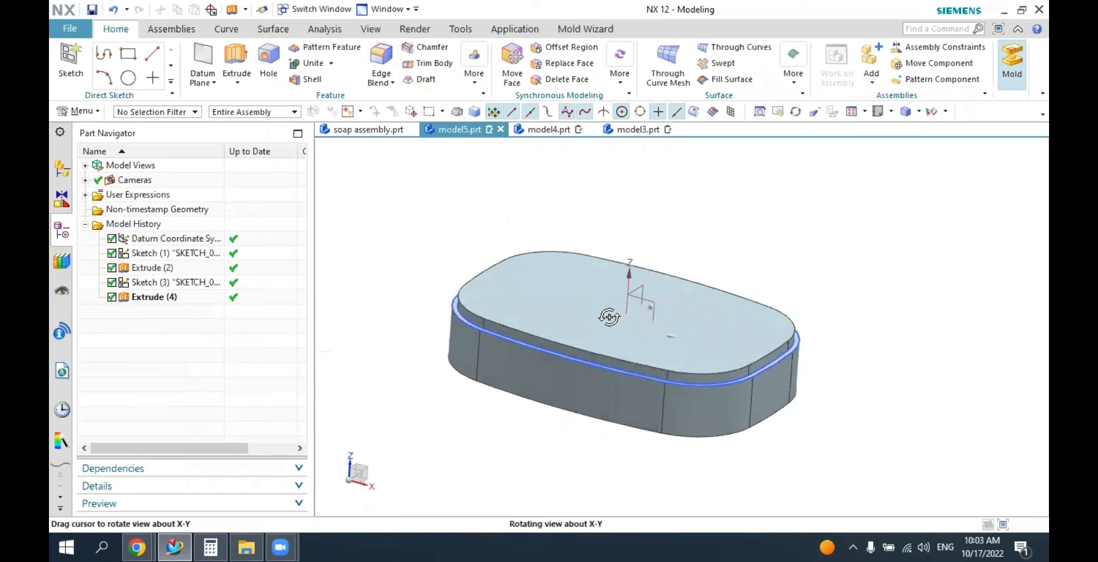
middle_click_drag(609, 317, 533, 366)
left_click(365, 130)
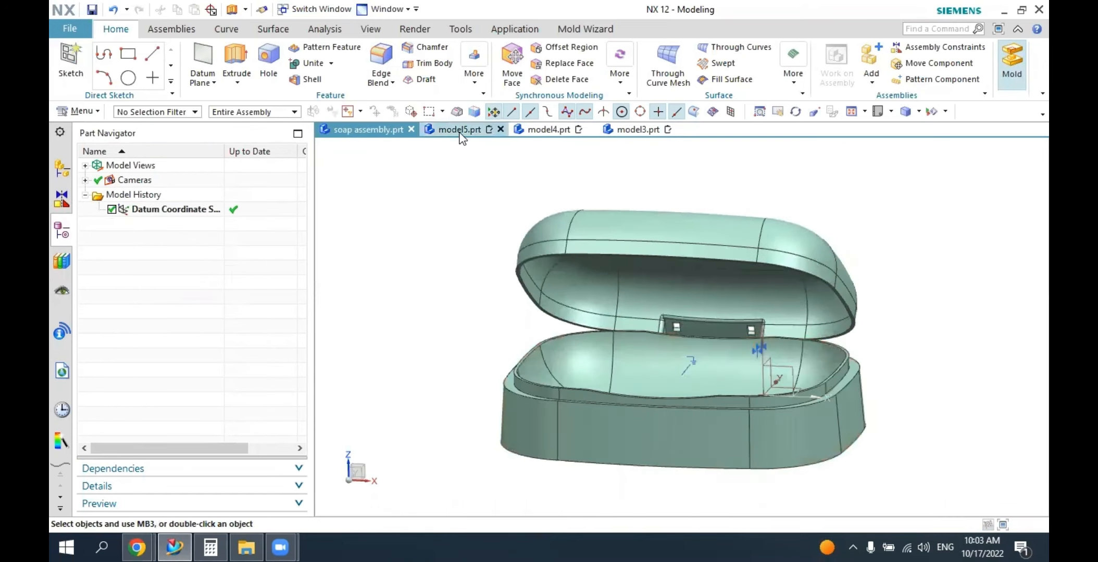
middle_click_drag(576, 289, 601, 431)
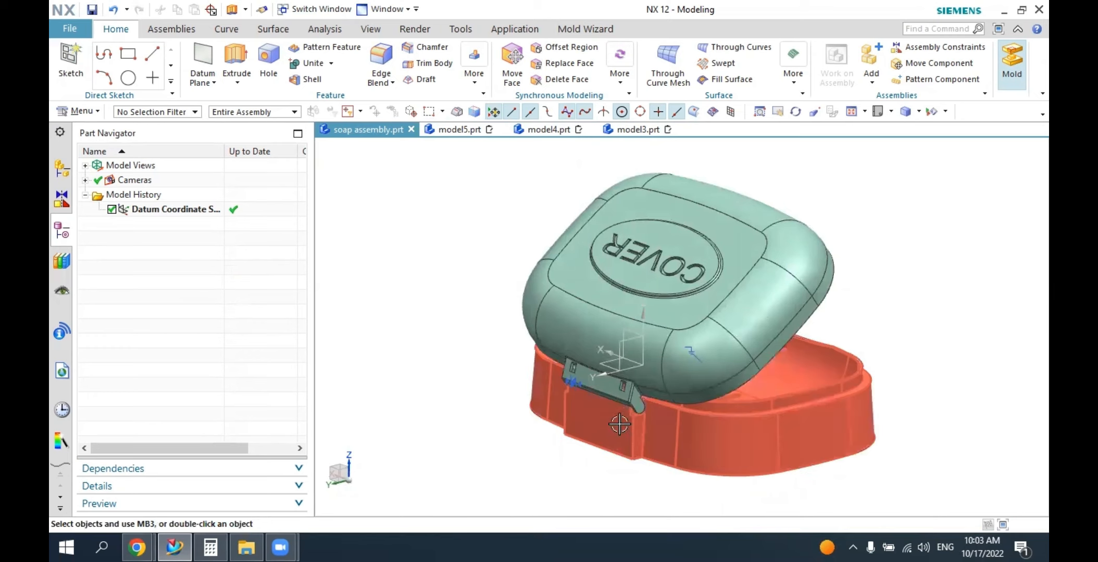
Return to model5.prt and create a sketch on the underside face of the 20 mm extrusion.
left_click(462, 132)
mouse_move(577, 326)
middle_mouse_down()
mouse_move(527, 319)
mouse_move(564, 320)
mouse_move(565, 295)
mouse_move(547, 315)
mouse_move(557, 272)
middle_mouse_up()
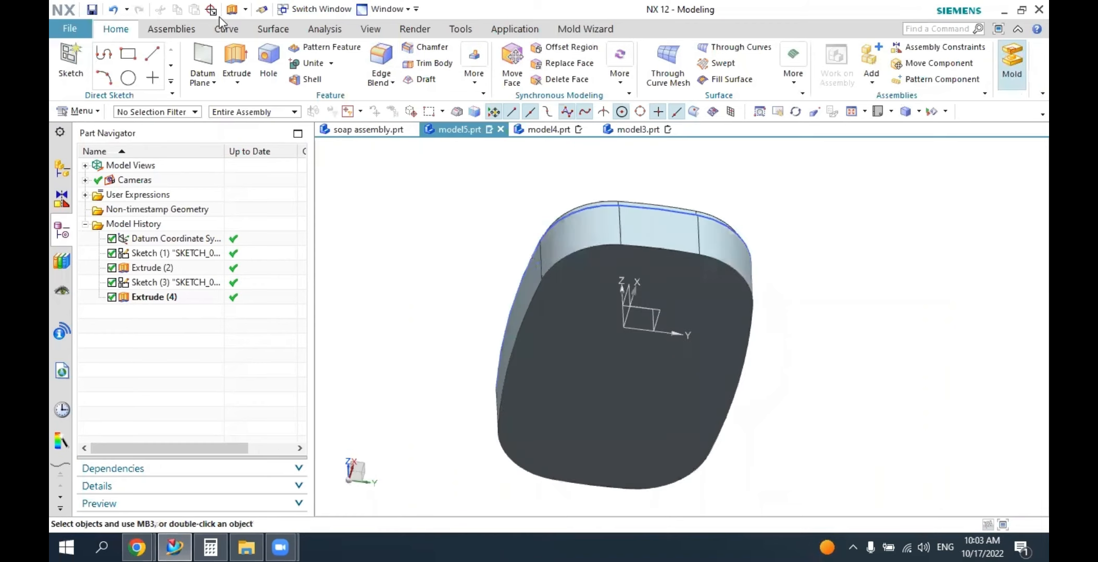
left_click(69, 58)
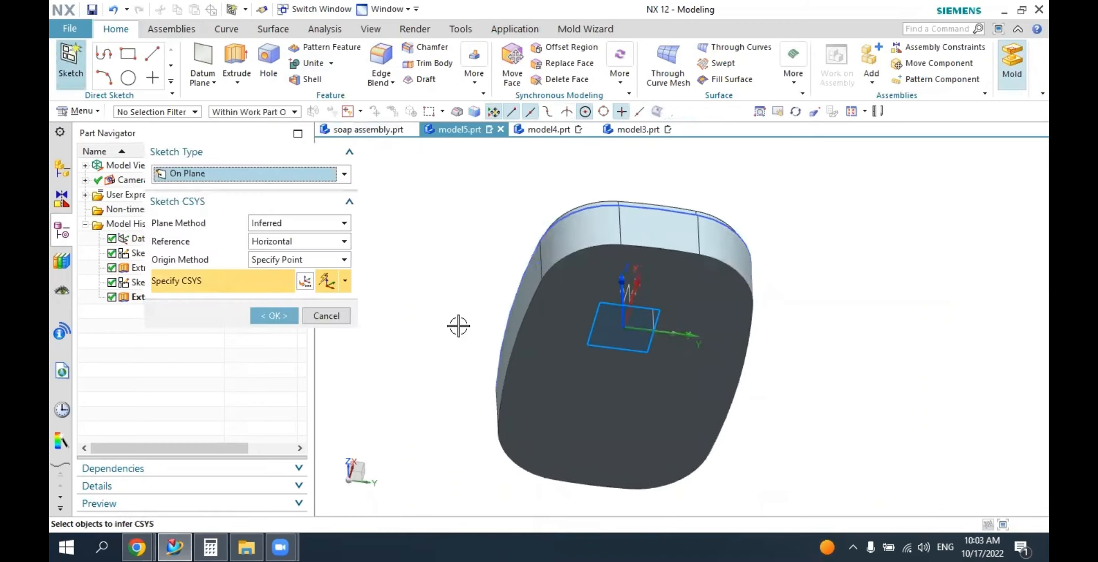
left_click(532, 344)
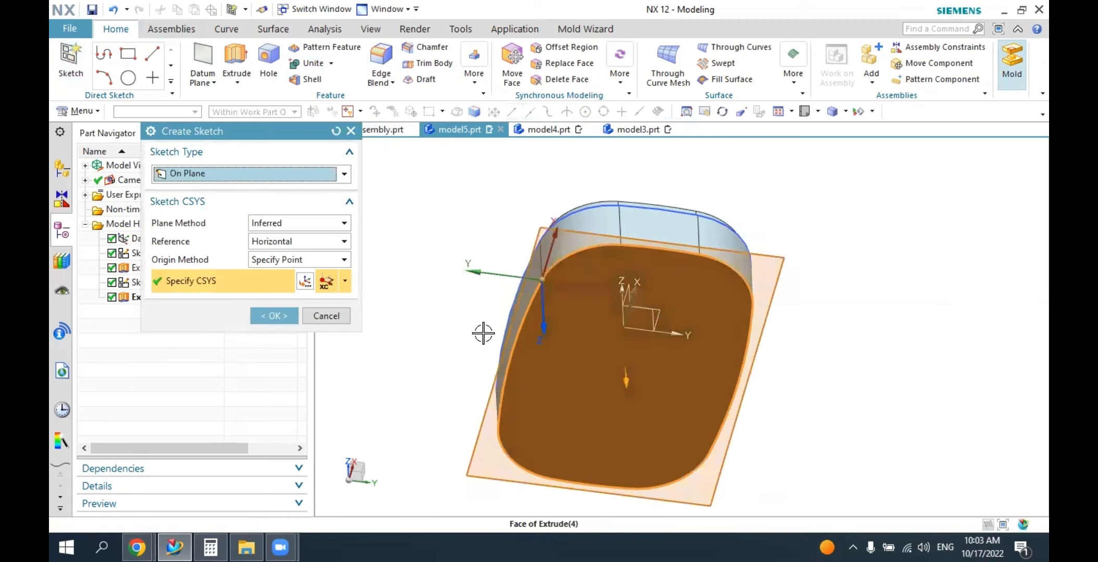
left_click(274, 315)
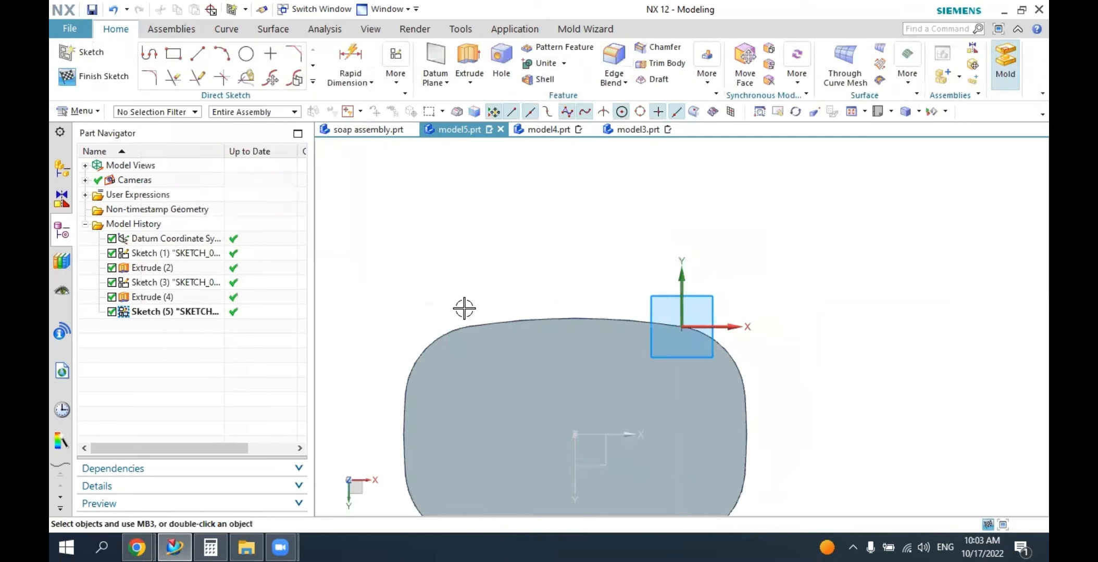
Sketch a two-point rectangle about 53 mm wide and 26 mm high straddling the long edge of the body beside the sketch origin.
left_click(173, 54)
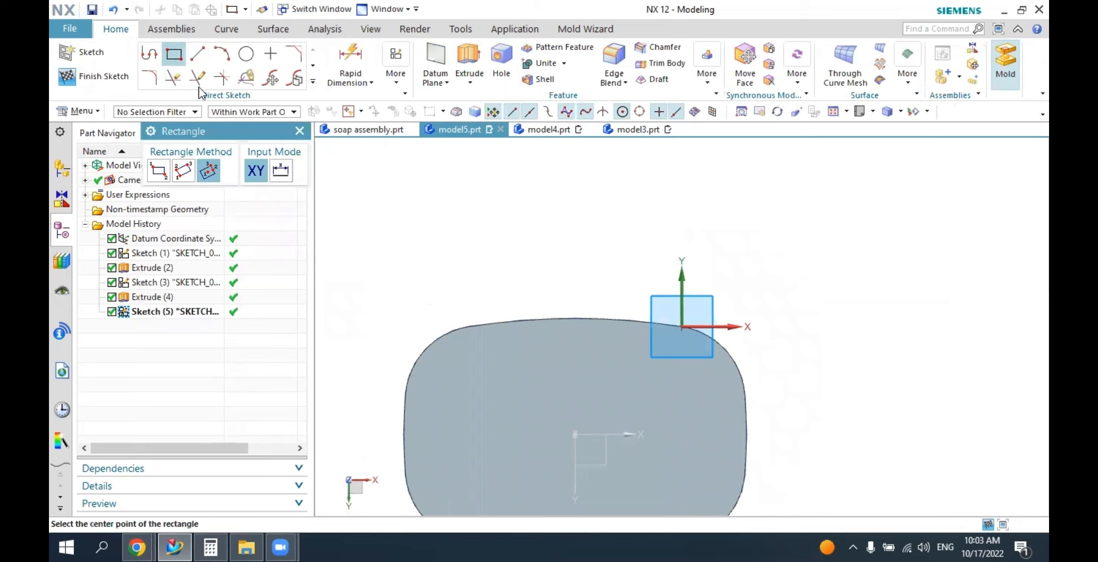
left_click(158, 178)
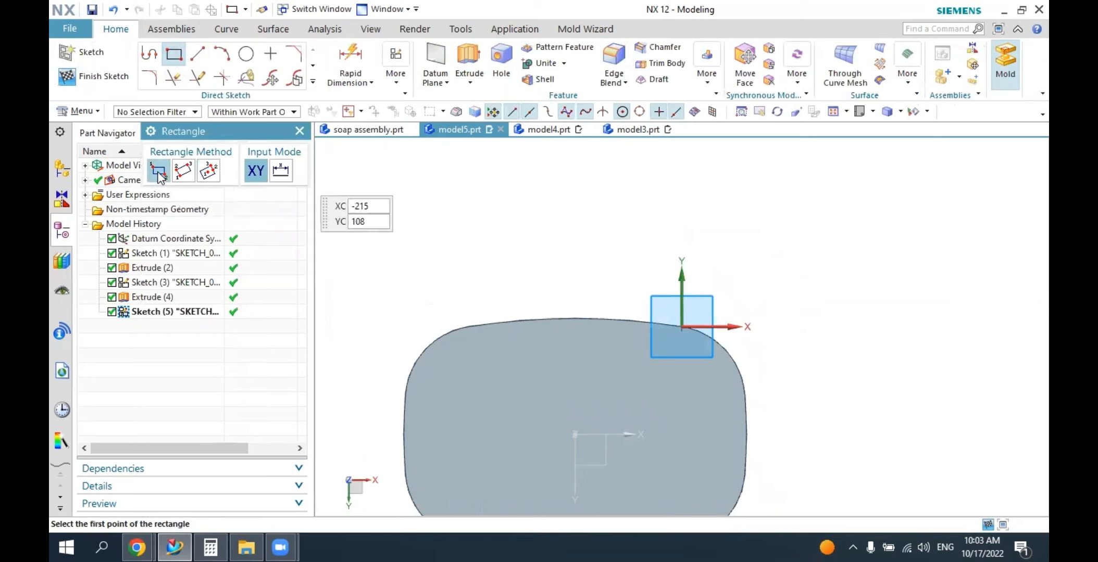
left_click(499, 295)
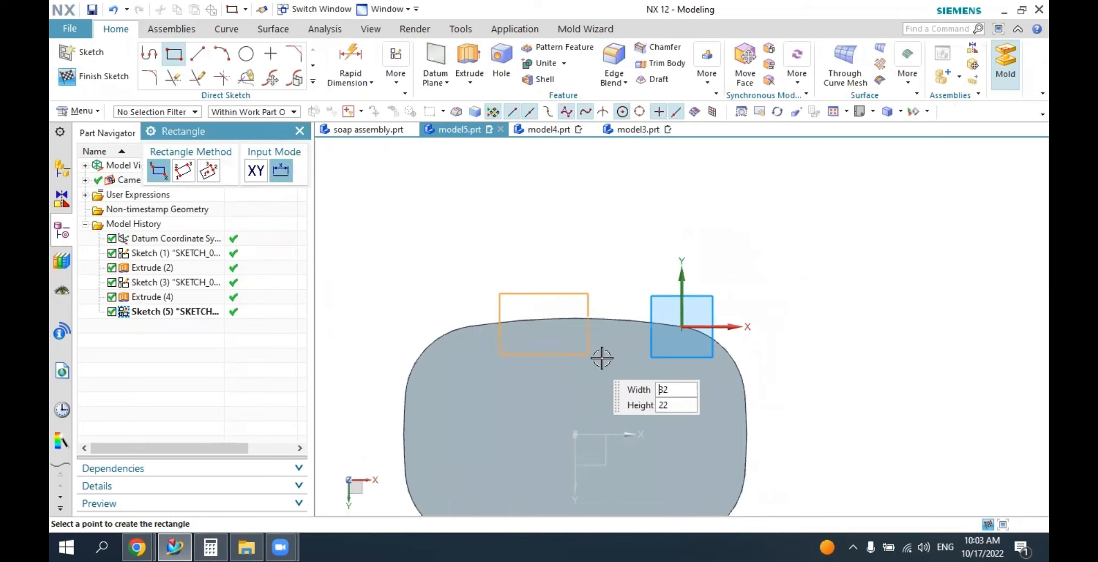
left_click(646, 365)
left_click(301, 132)
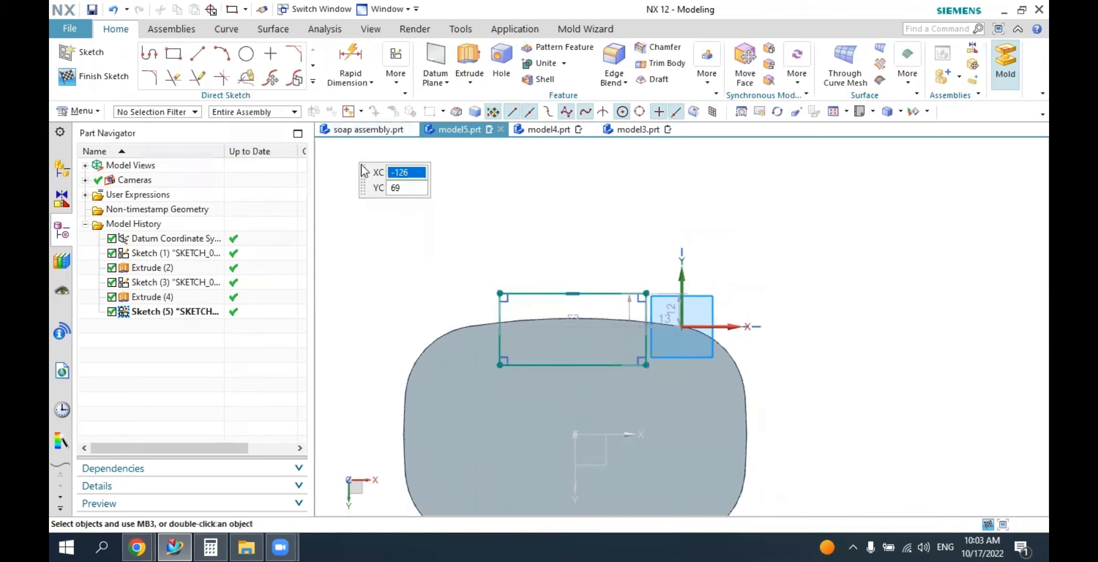
Make the rectangle's two vertical sides symmetric about the body's vertical center axis.
left_click(395, 78)
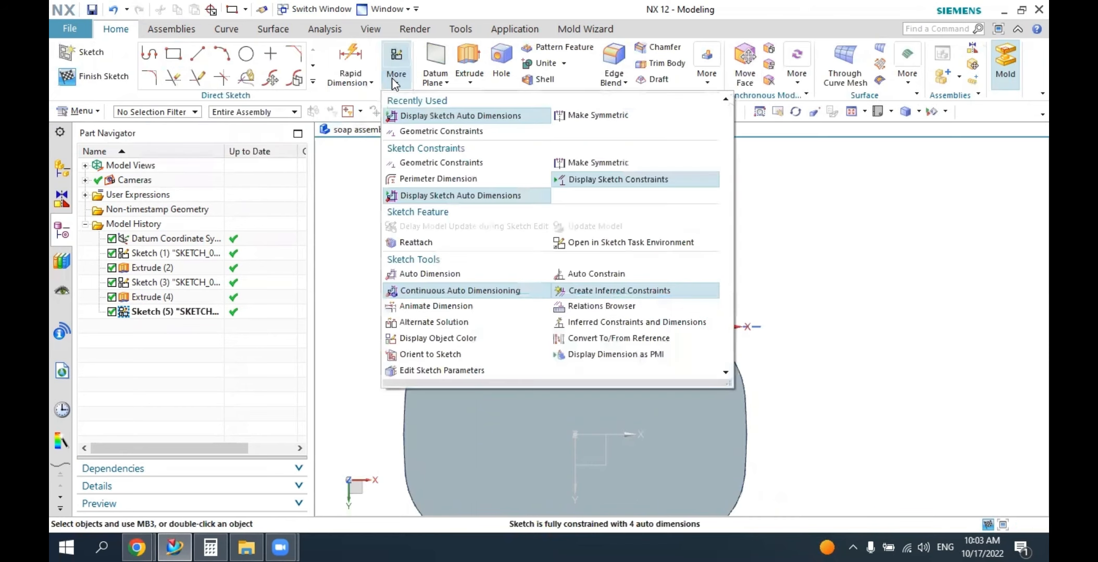
left_click(567, 116)
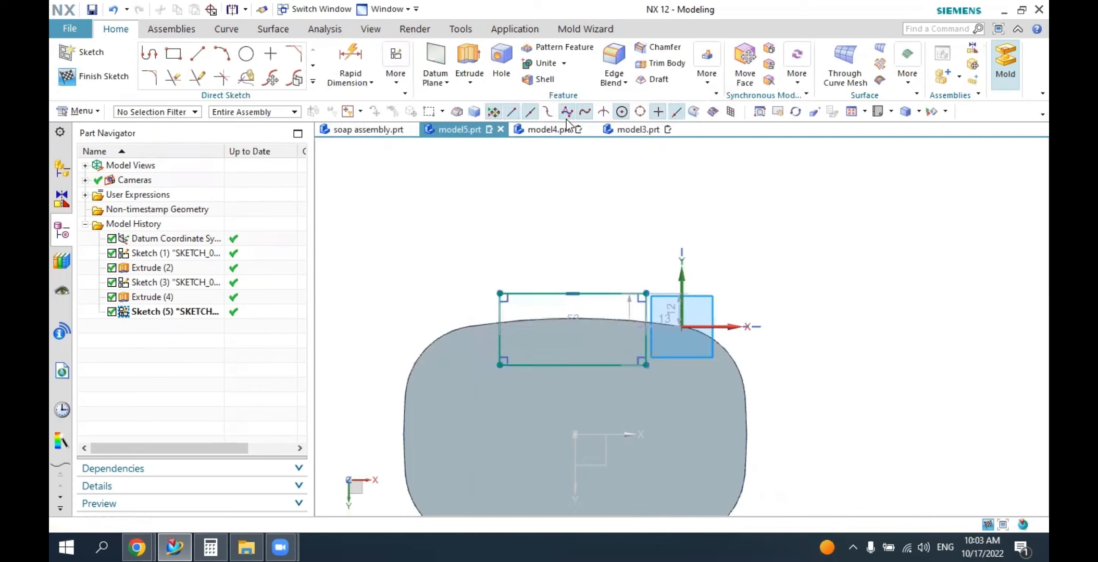
left_click(500, 321)
left_click(642, 314)
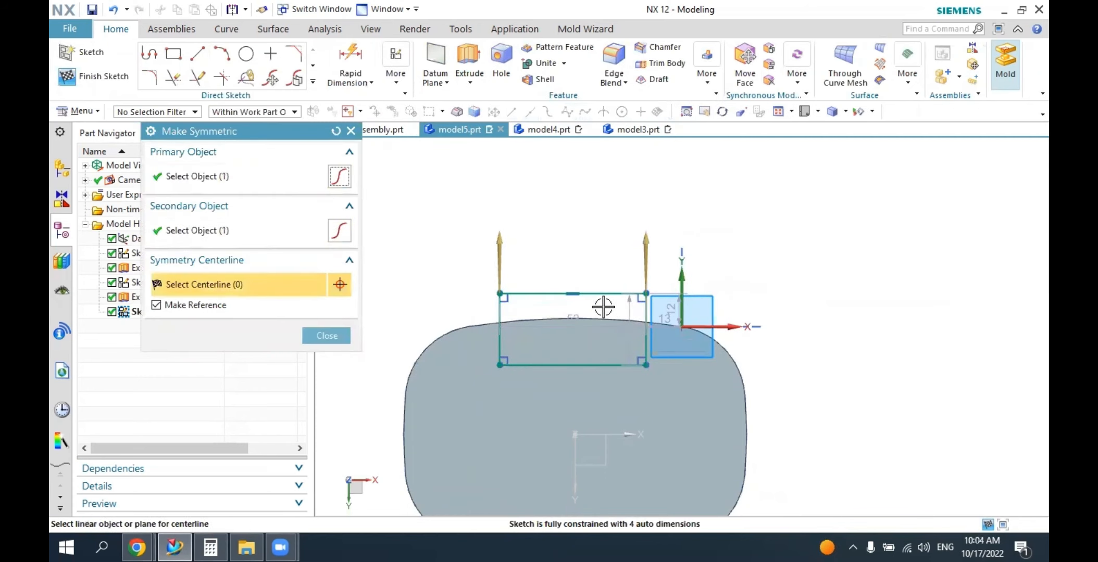
left_click(576, 453)
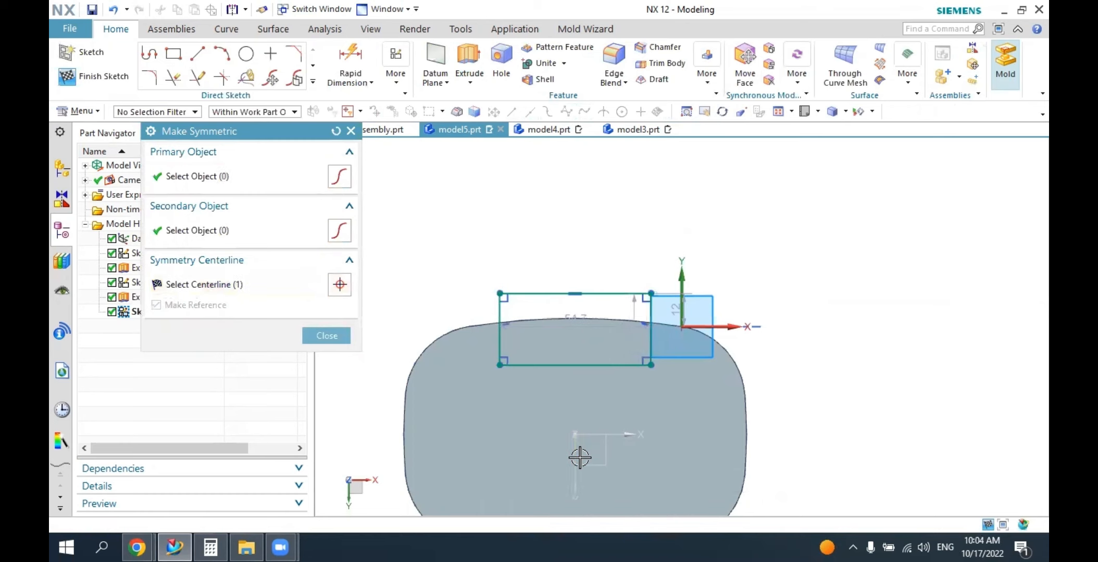
left_click(327, 335)
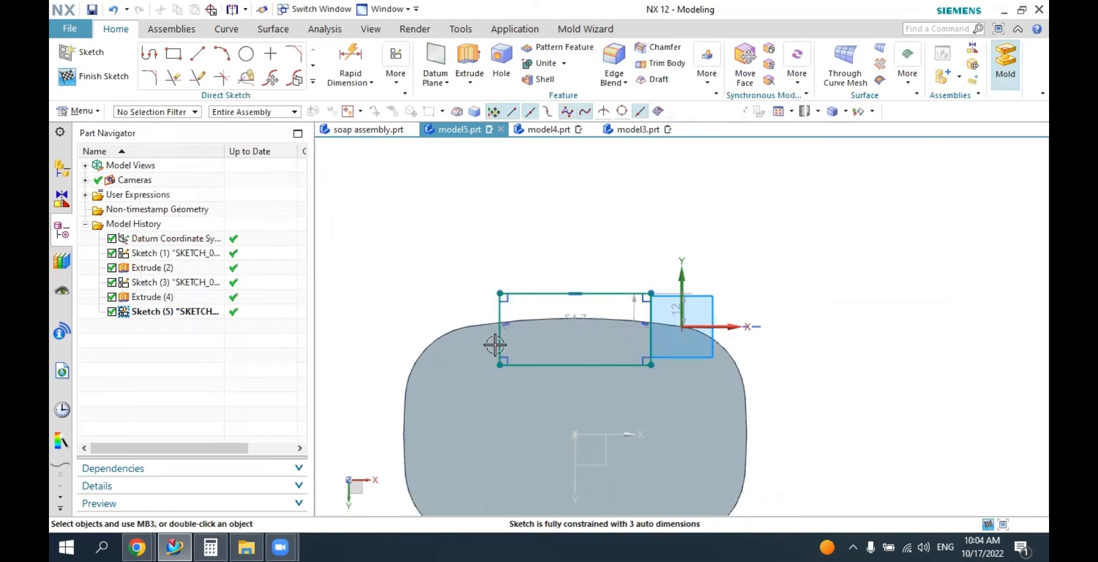
Set the hinge rectangle's width to 40 mm and place its dimension clear of the body.
left_click_drag(532, 327, 569, 232)
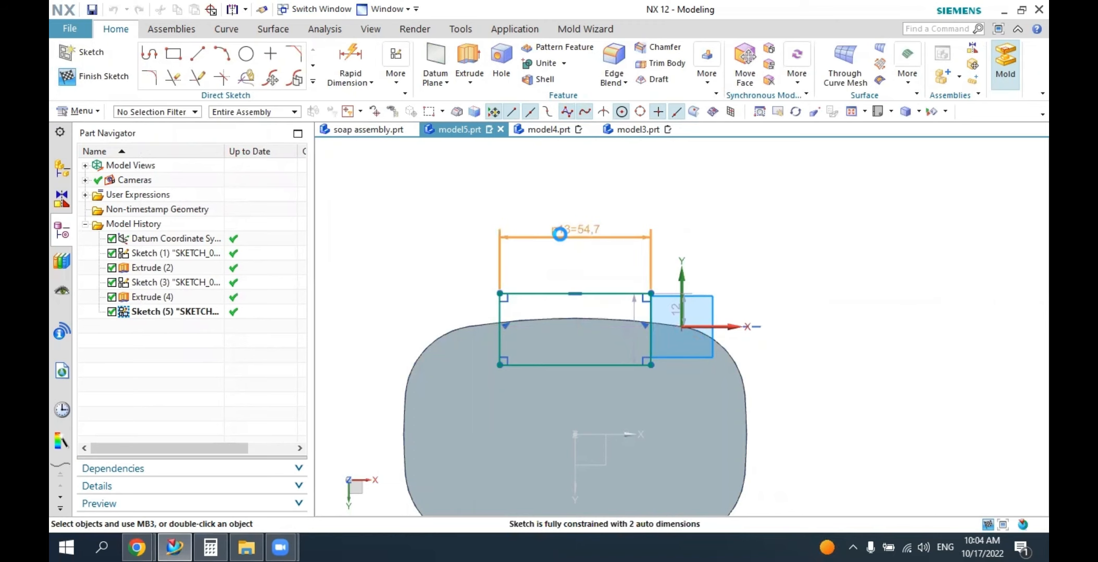
double_click(560, 234)
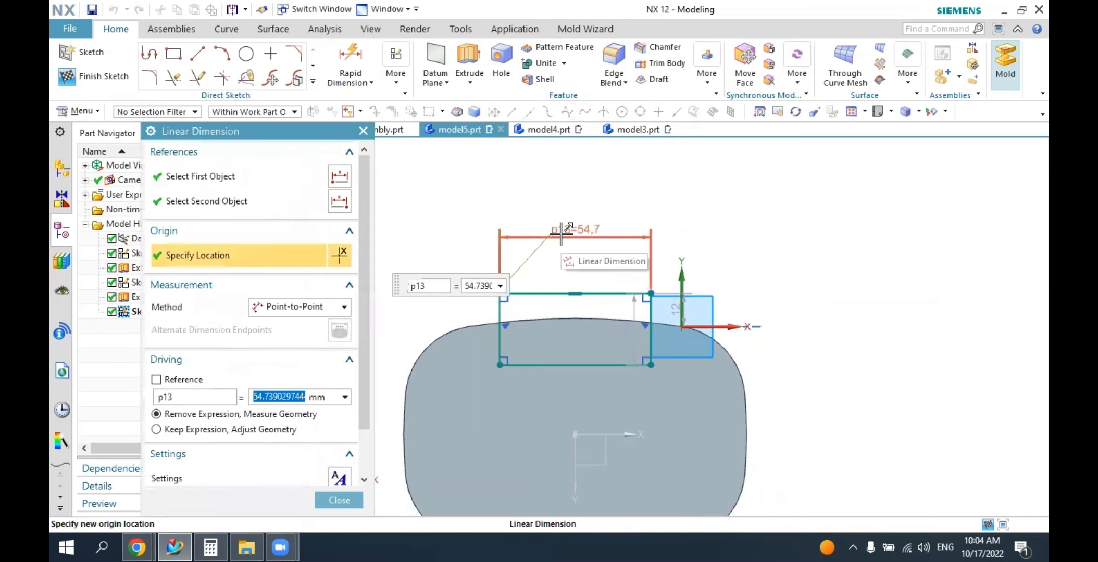
type("40")
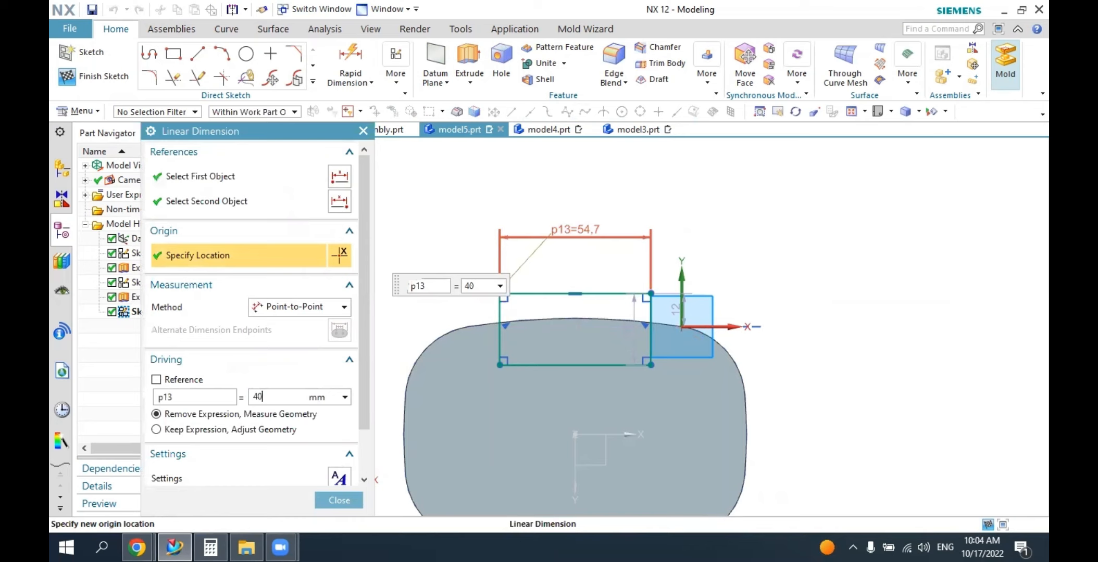
key("Return")
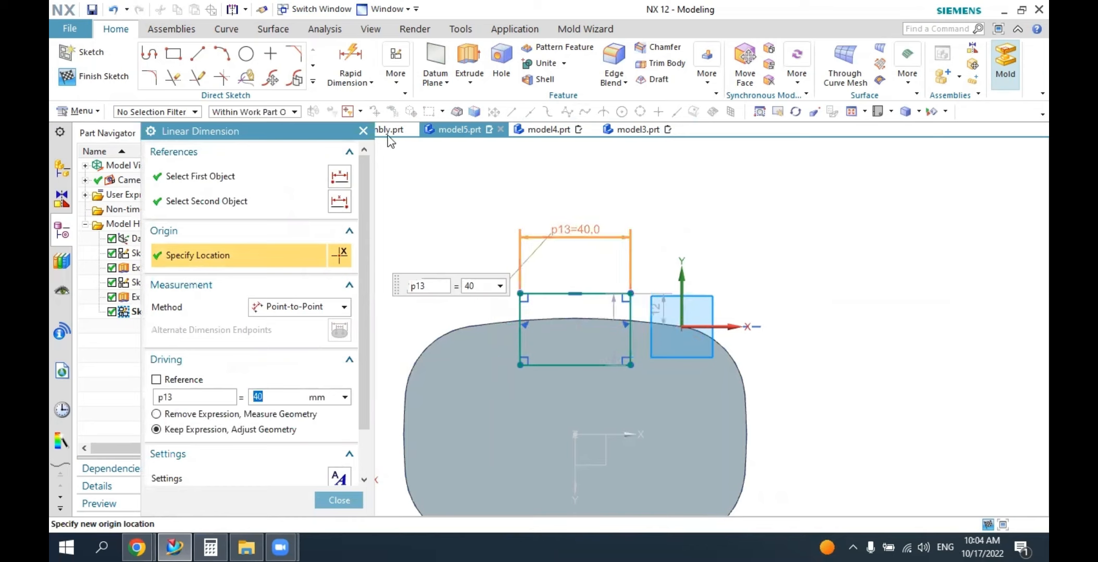
left_click(363, 133)
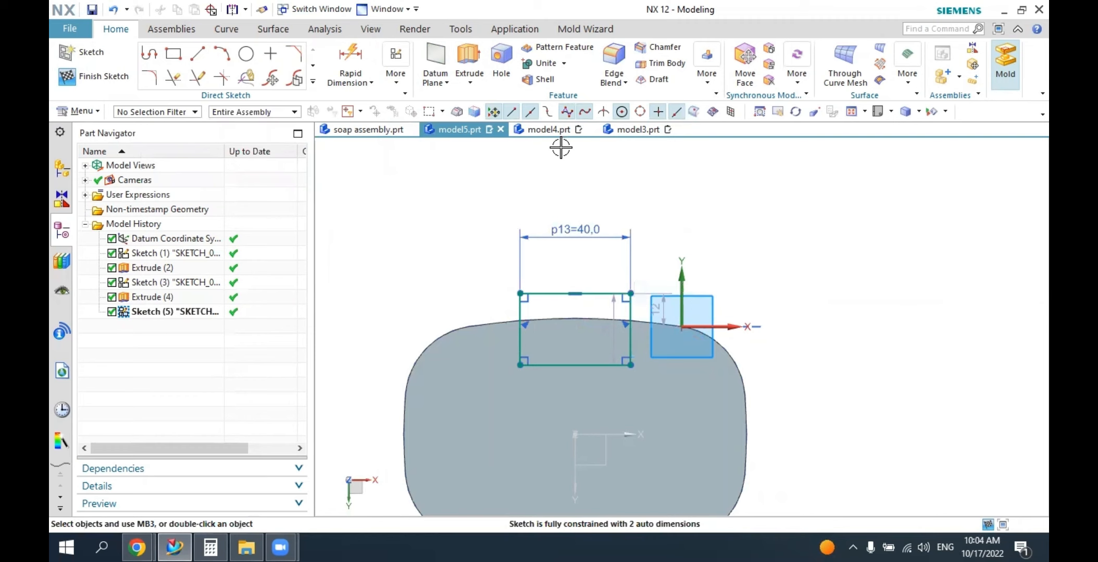
Examine the hinge area at the back of the base in soap assembly.prt, then reopen the hinge rectangle's sketch in model5.prt for editing.
left_click(378, 129)
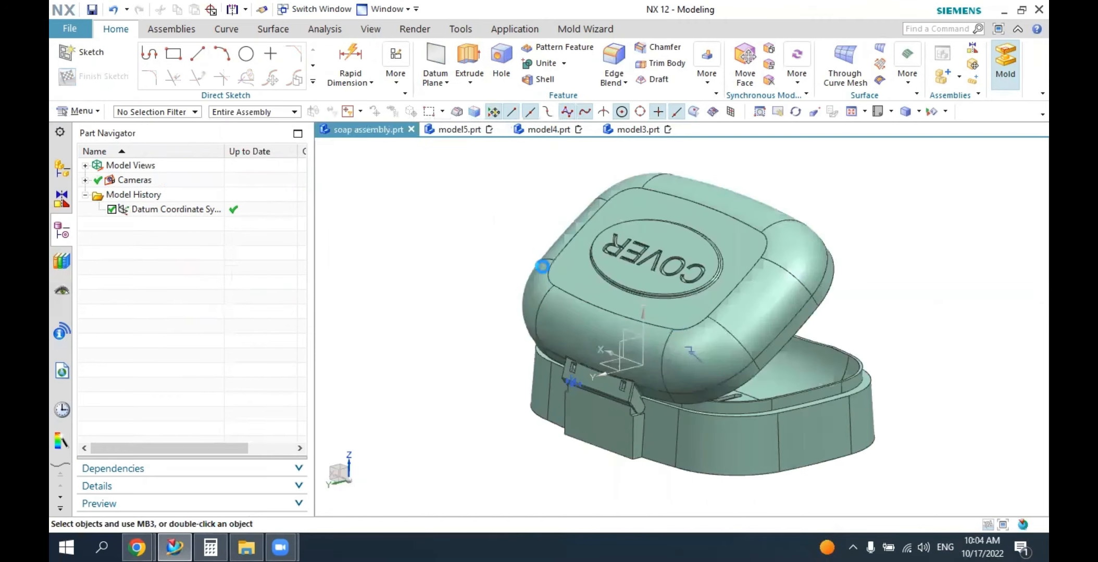
middle_click_drag(573, 320, 703, 416)
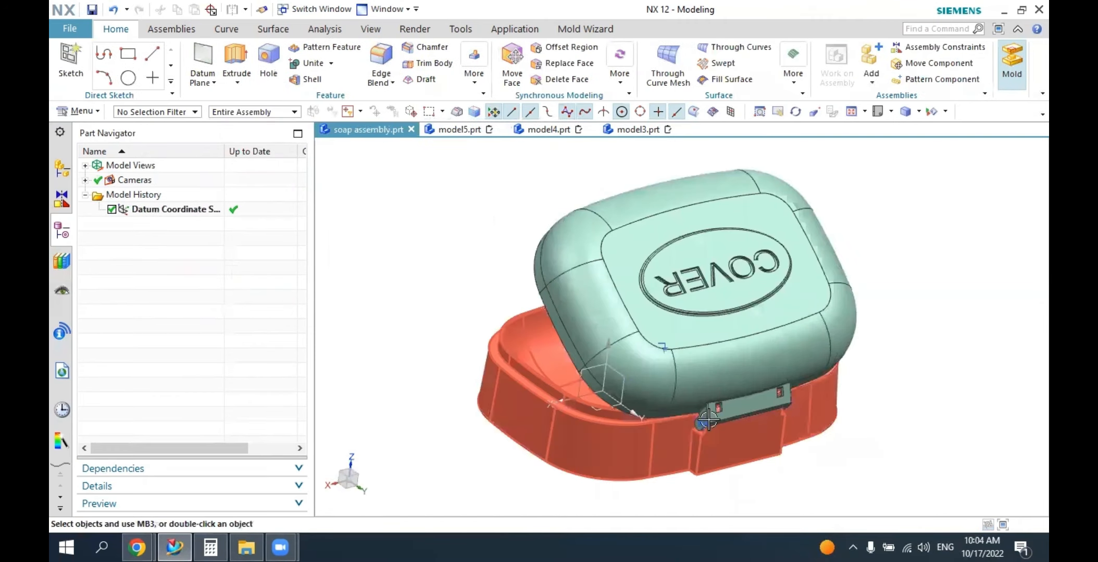
scroll(770, 427, "up", 5)
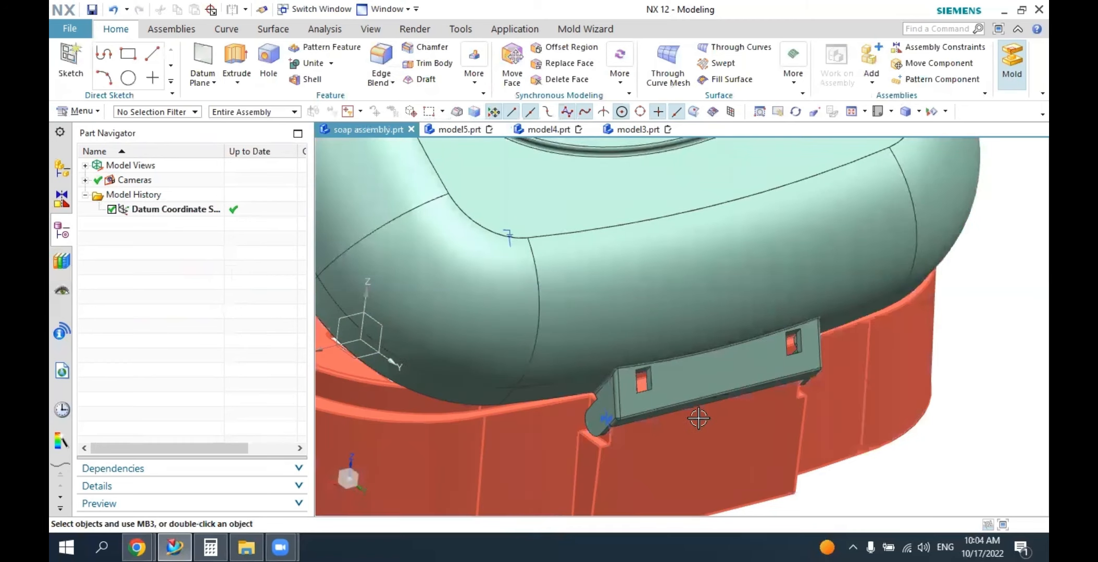
left_click(458, 129)
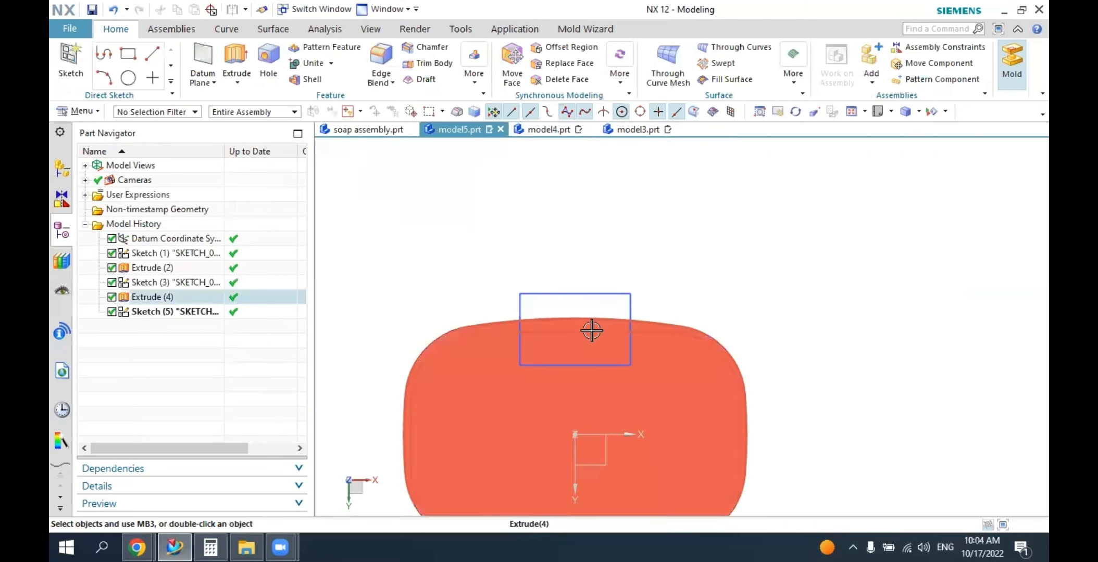
left_click(70, 60)
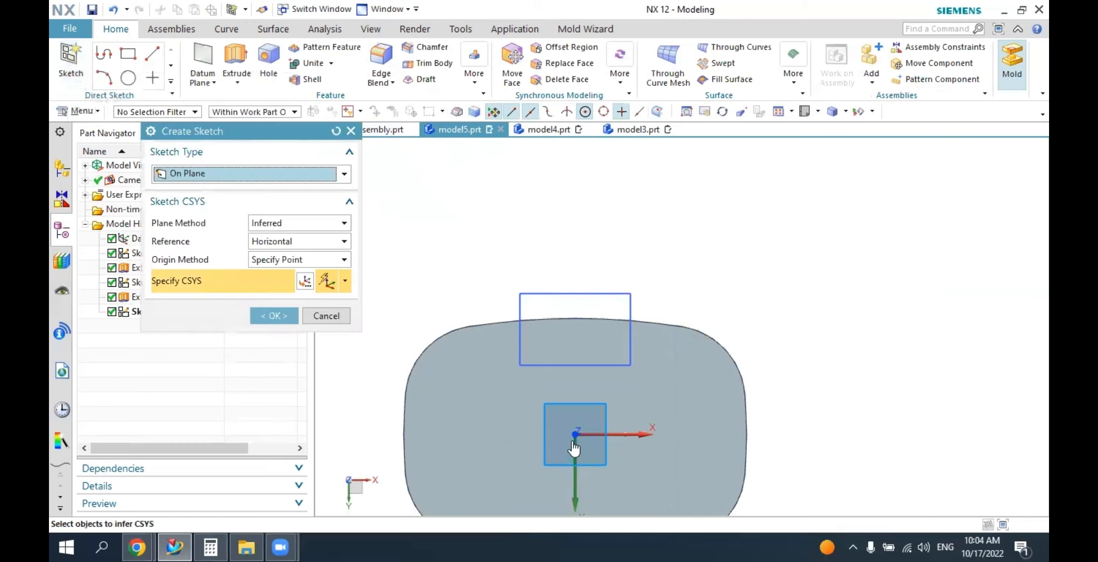
left_click(352, 133)
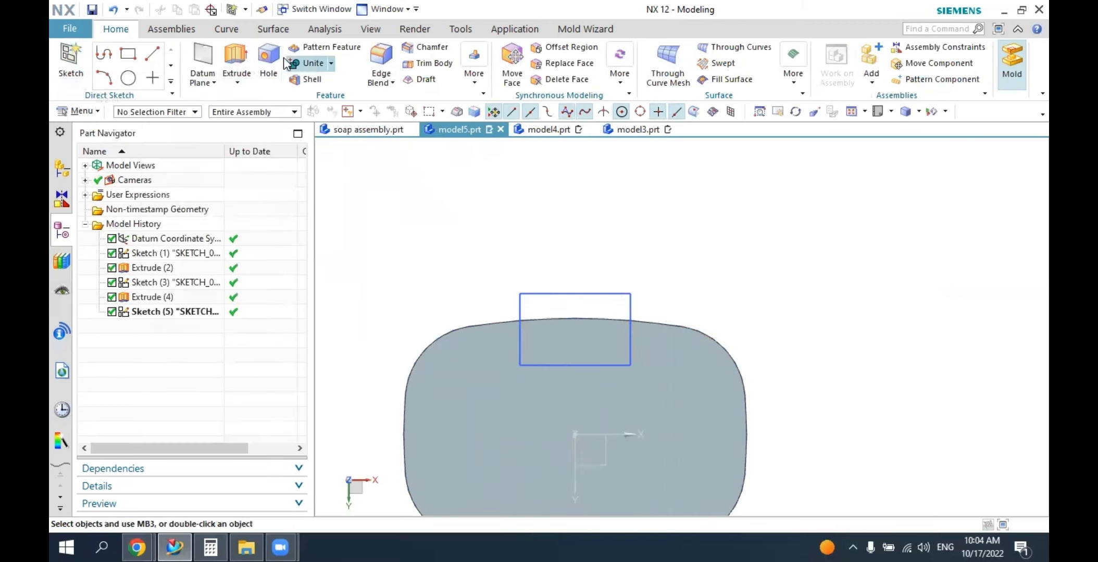
double_click(534, 294)
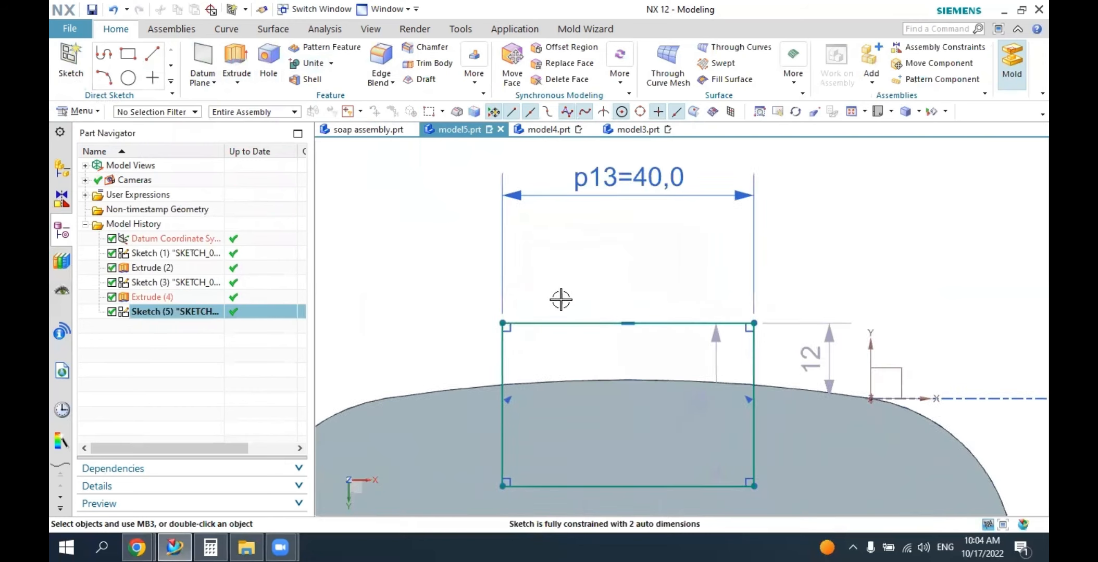
Dimension the distance from the body's horizontal center axis to the rectangle's nearer long side as 35 mm.
scroll(568, 281, "down", 5)
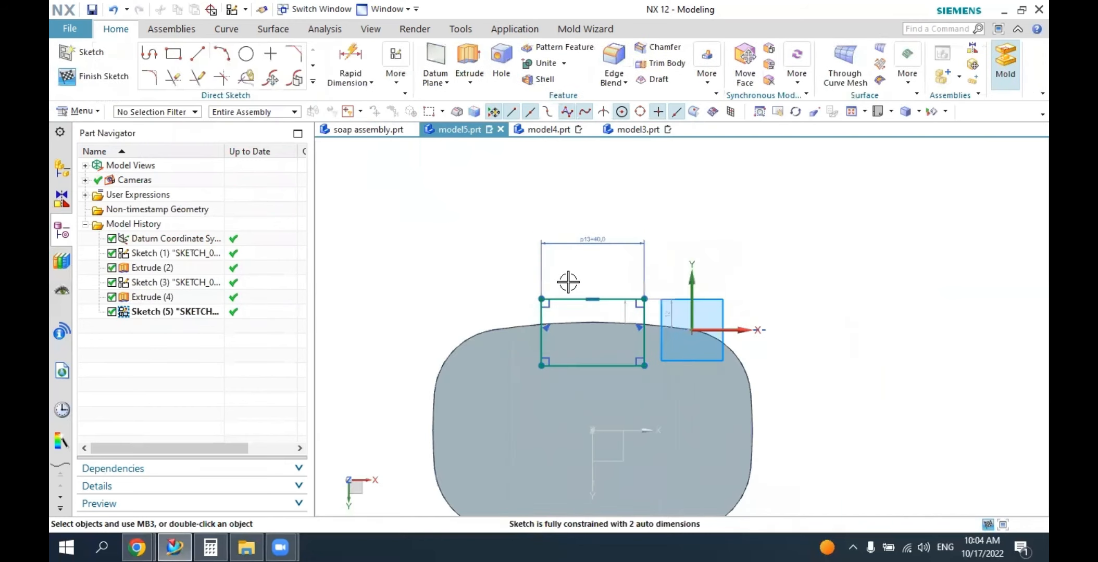
left_click(350, 62)
scroll(620, 380, "up", 3)
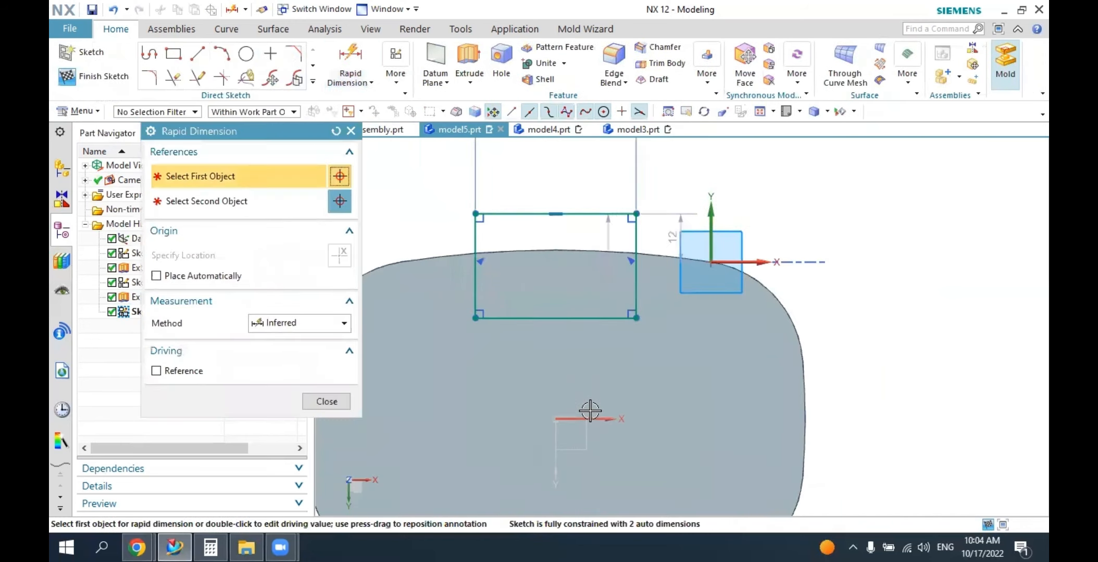
left_click(591, 416)
left_click(636, 318)
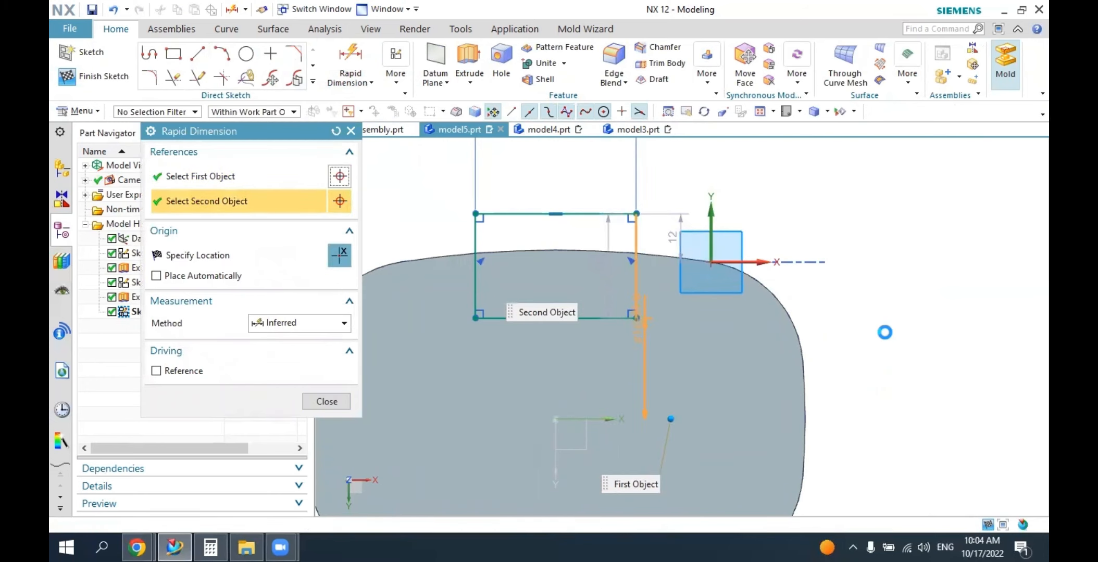
left_click(913, 219)
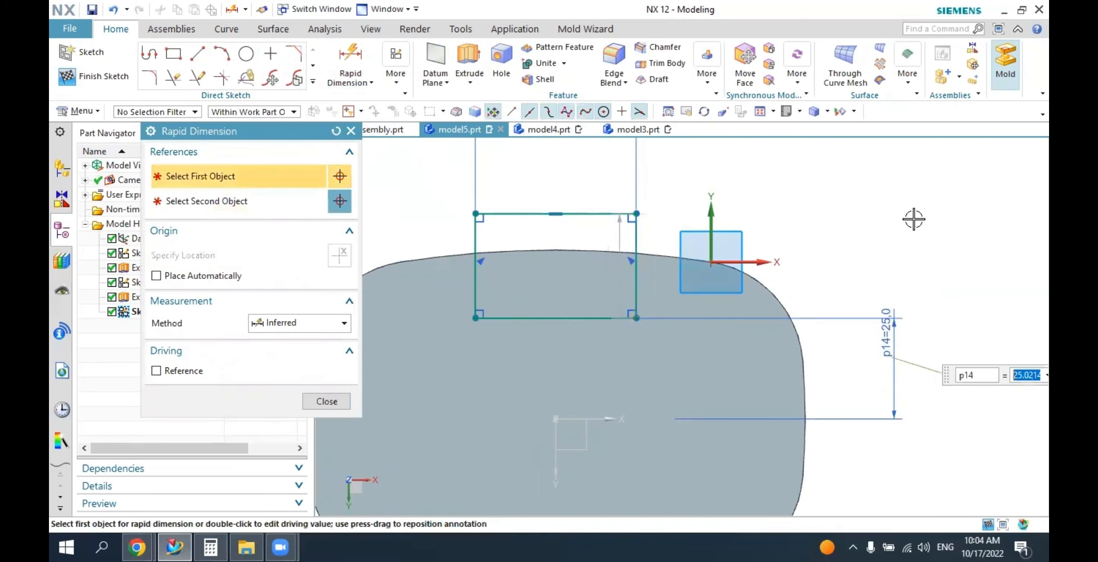
type("35")
key("Return")
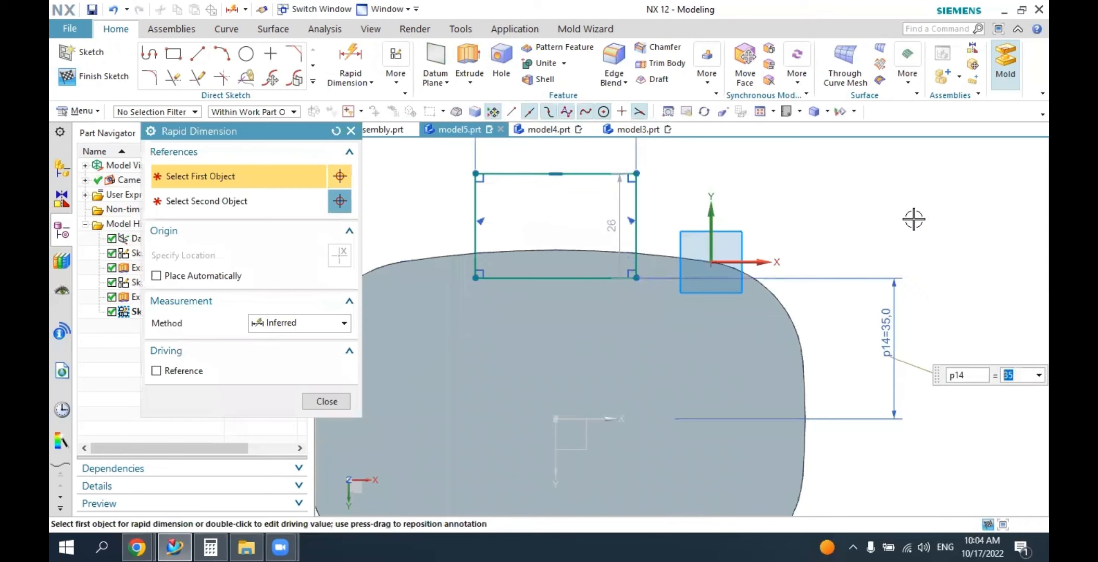
key("Escape")
Set the hinge rectangle's height to 10 mm and place its dimension beside the rectangle.
left_click_drag(608, 205, 379, 218)
double_click(379, 219)
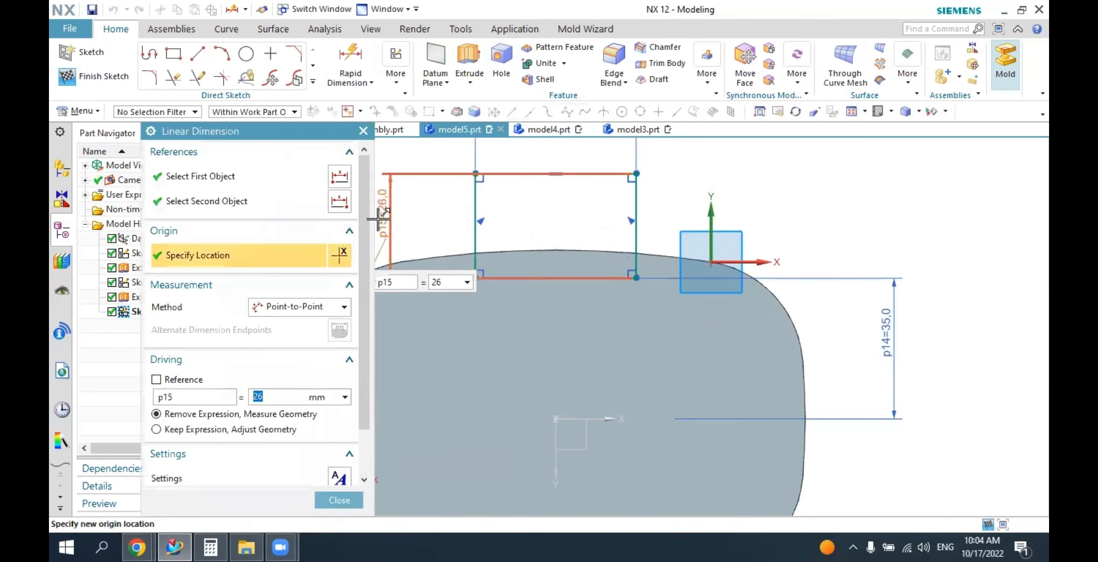
type("1")
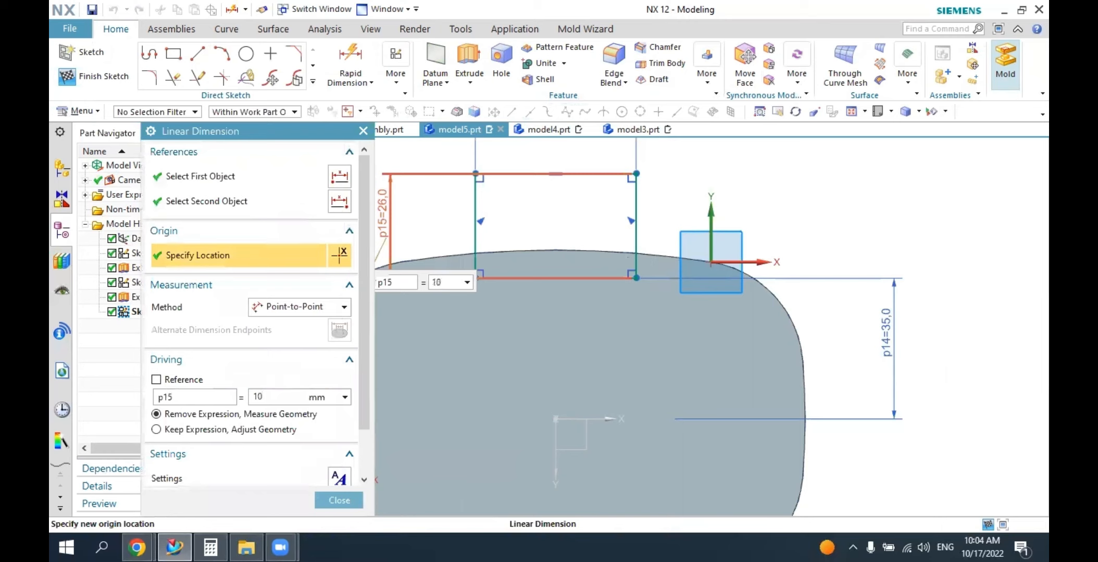
type("0")
key("Return")
middle_click(436, 194)
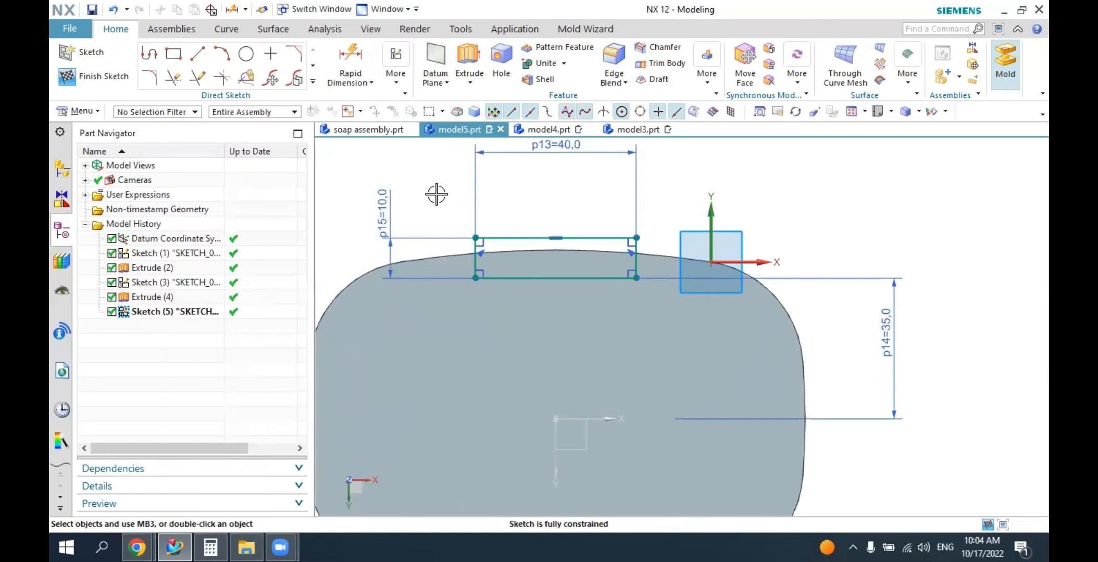
Extrude the rectangle along the body's side wall, ending Until Extended at the narrow ledge face, and unite it with the body.
scroll(586, 229, "down", 3)
mouse_move(580, 211)
middle_mouse_down()
mouse_move(526, 252)
mouse_move(578, 260)
middle_mouse_up()
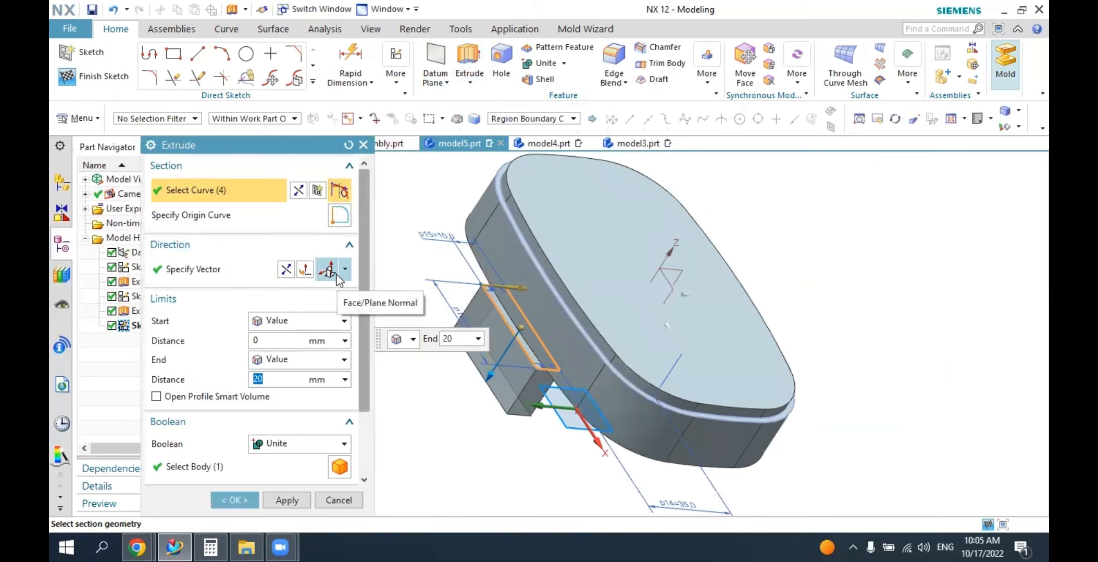
double_click(489, 375)
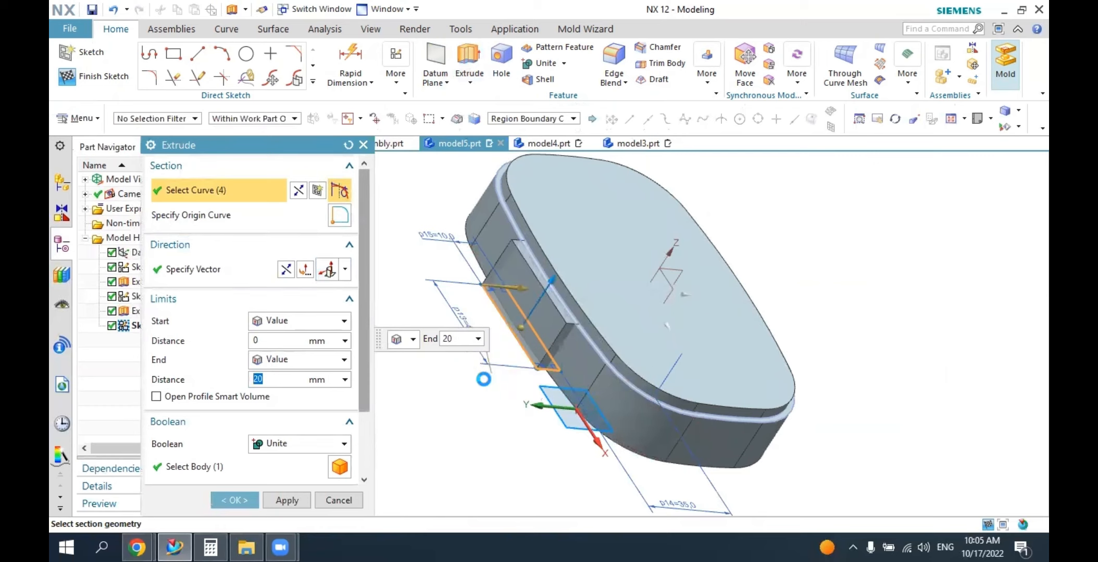
left_click(286, 270)
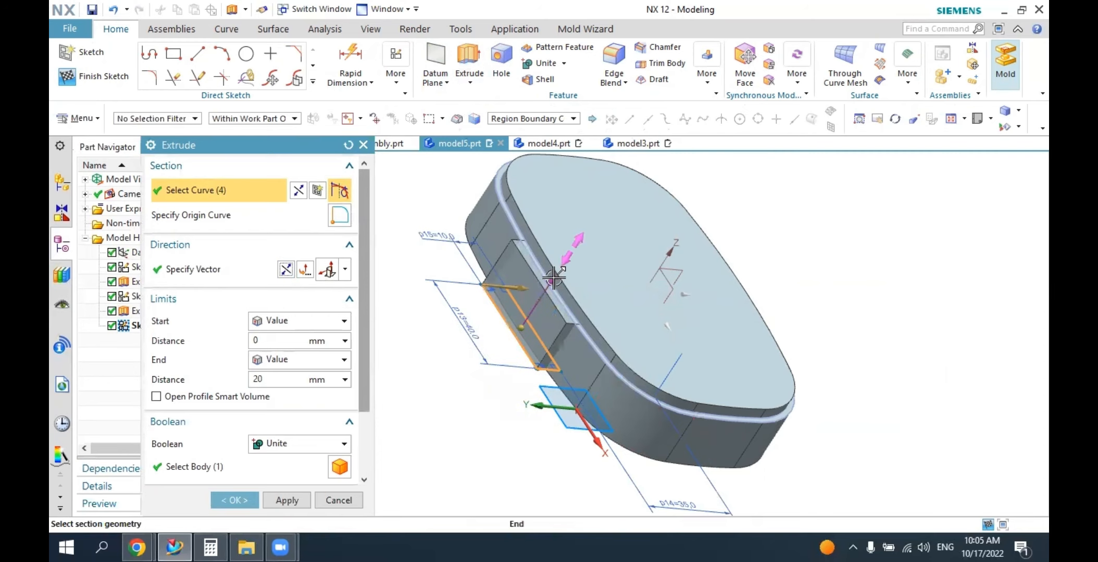
scroll(543, 270, "up", 3)
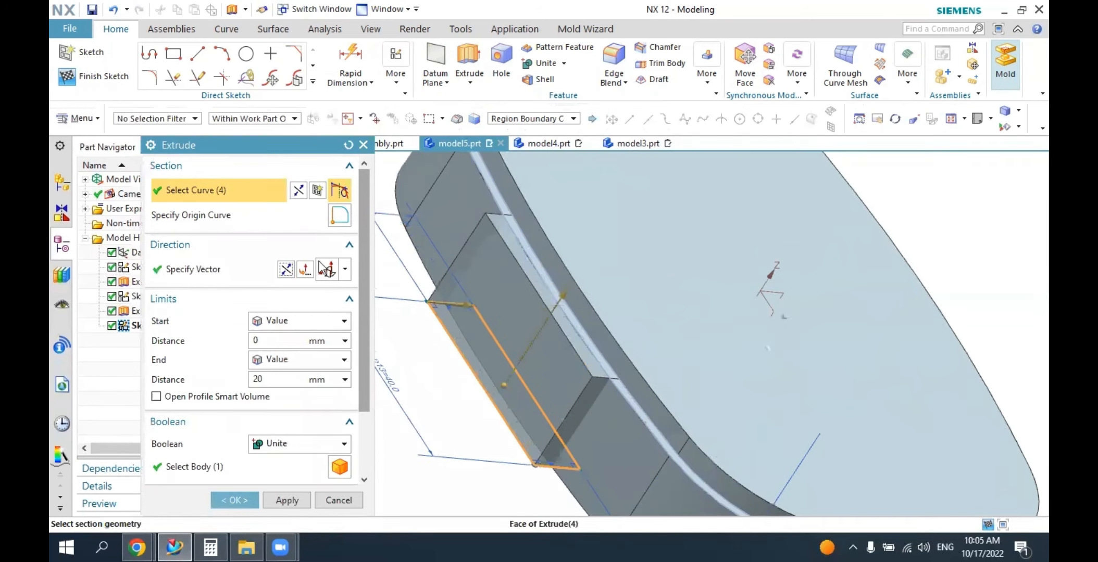
left_click(276, 359)
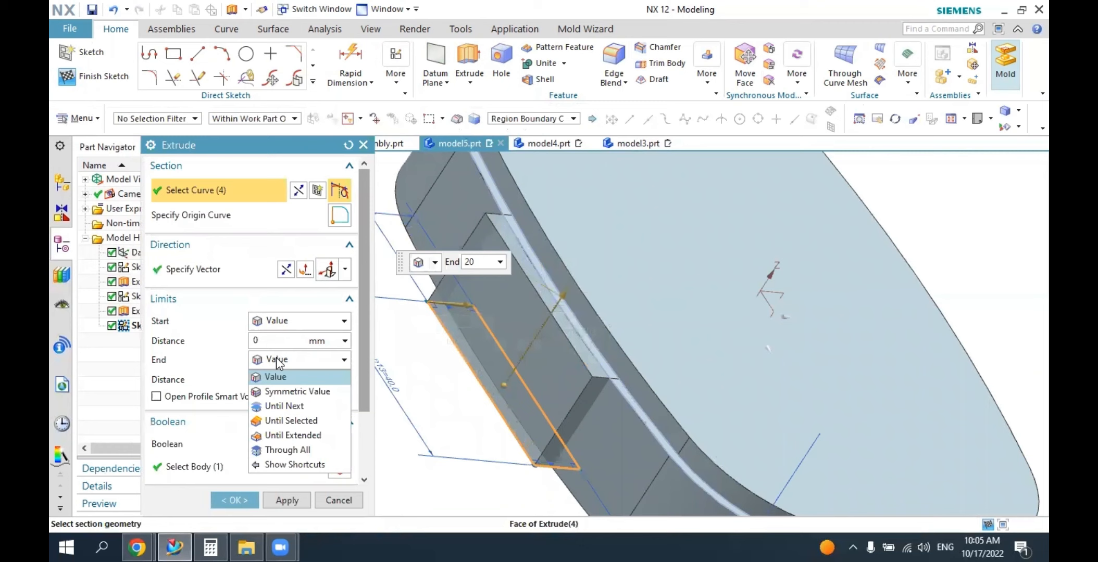
left_click(289, 435)
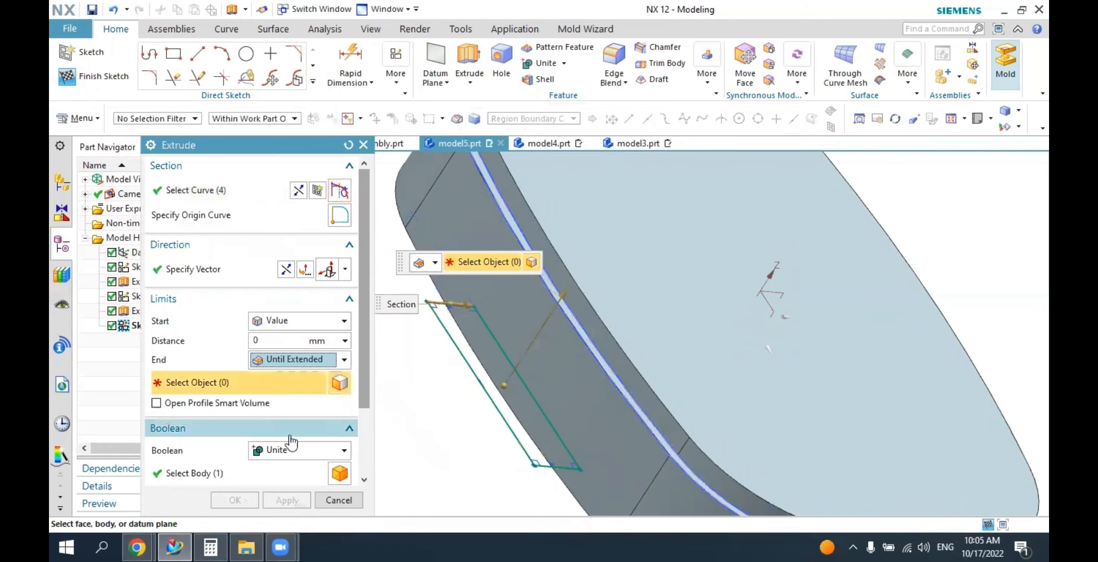
left_click(519, 239)
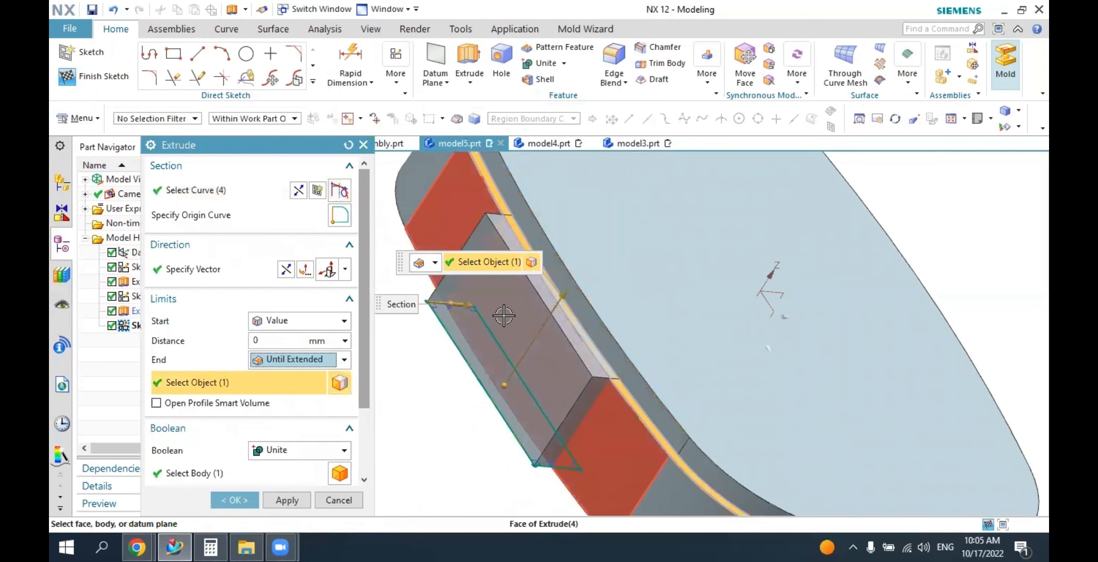
left_click(271, 455)
left_click(276, 483)
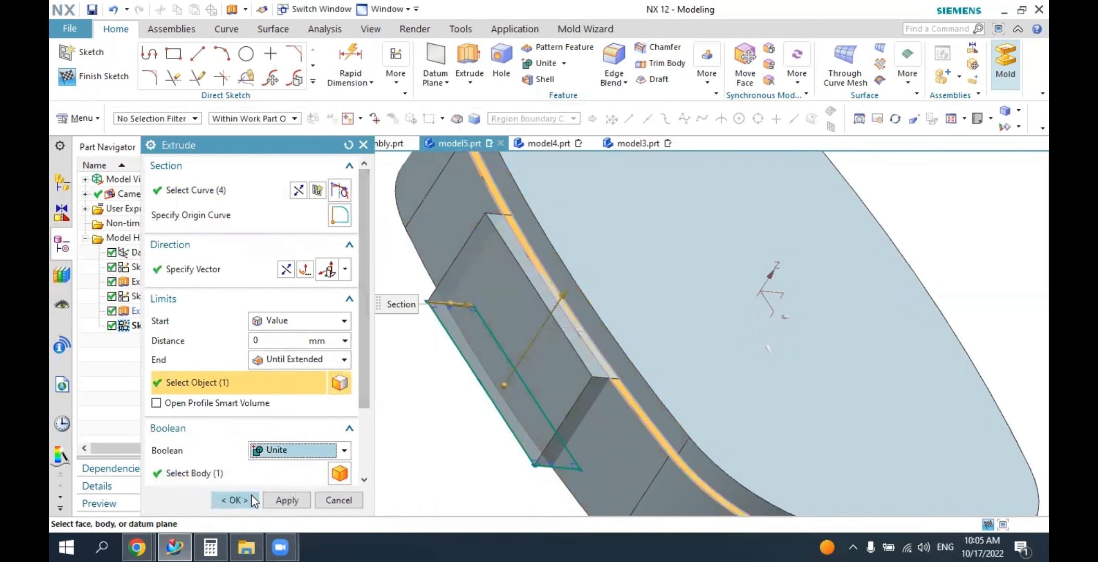
left_click(233, 500)
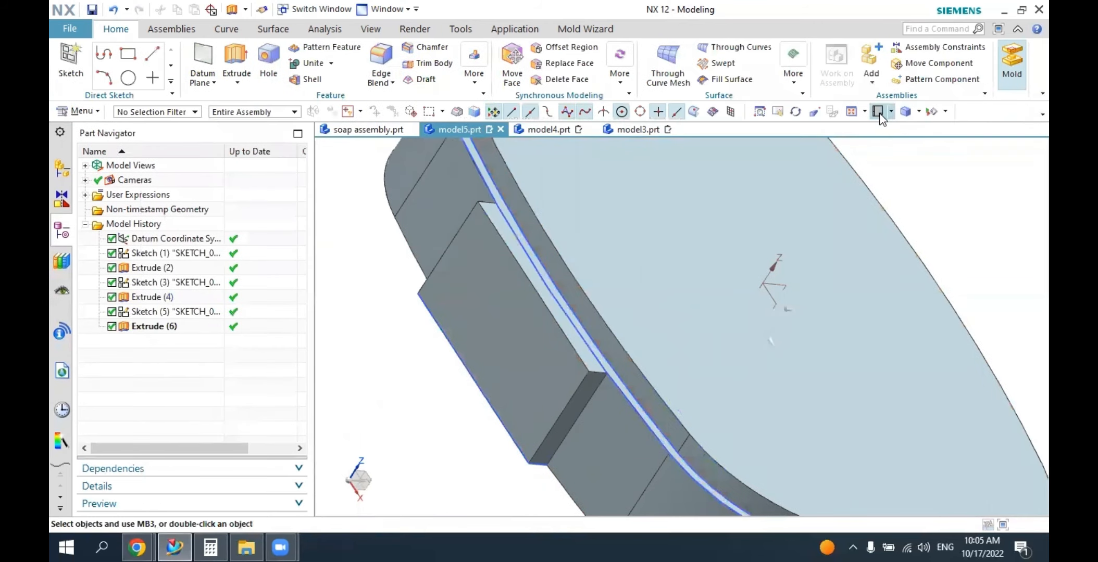
Inspect the extruded hinge block on the base, then examine the matching hinge block in soap assembly.prt and return to model5.prt.
left_click(892, 113)
left_click(883, 134)
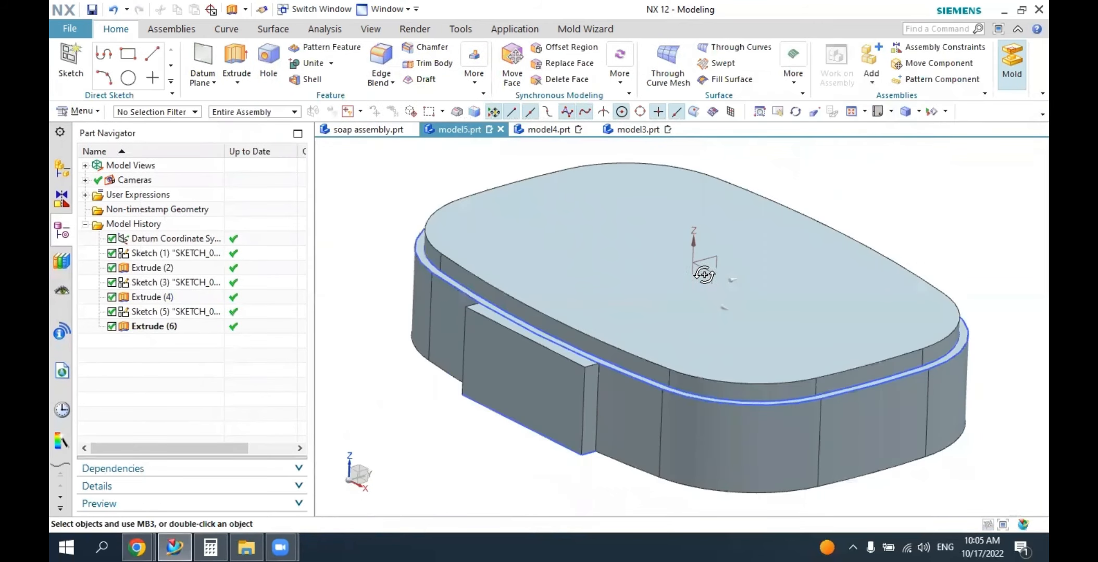
middle_click_drag(703, 275, 784, 272)
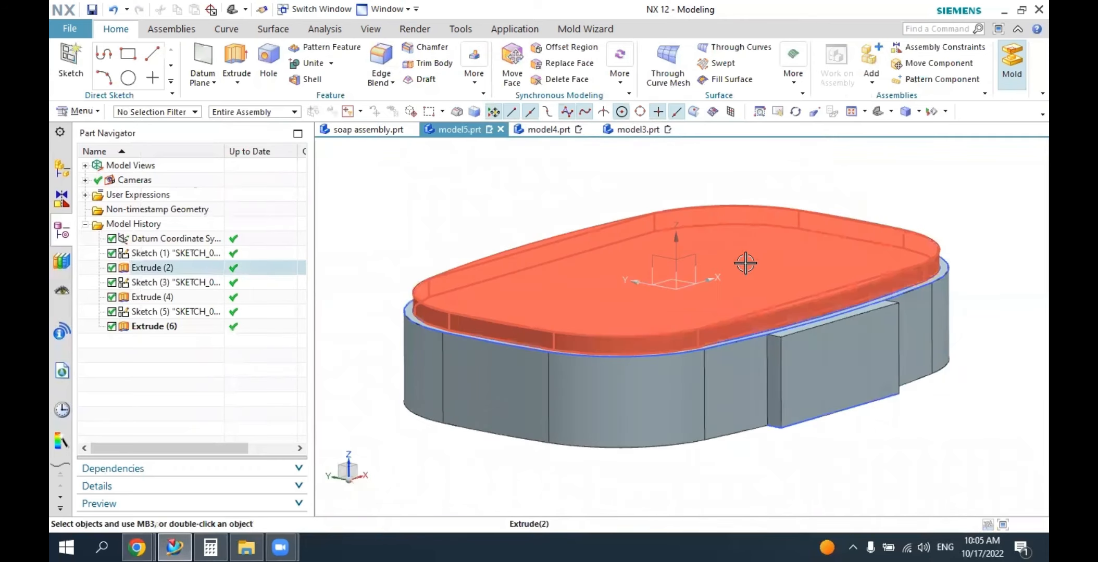
left_click(388, 130)
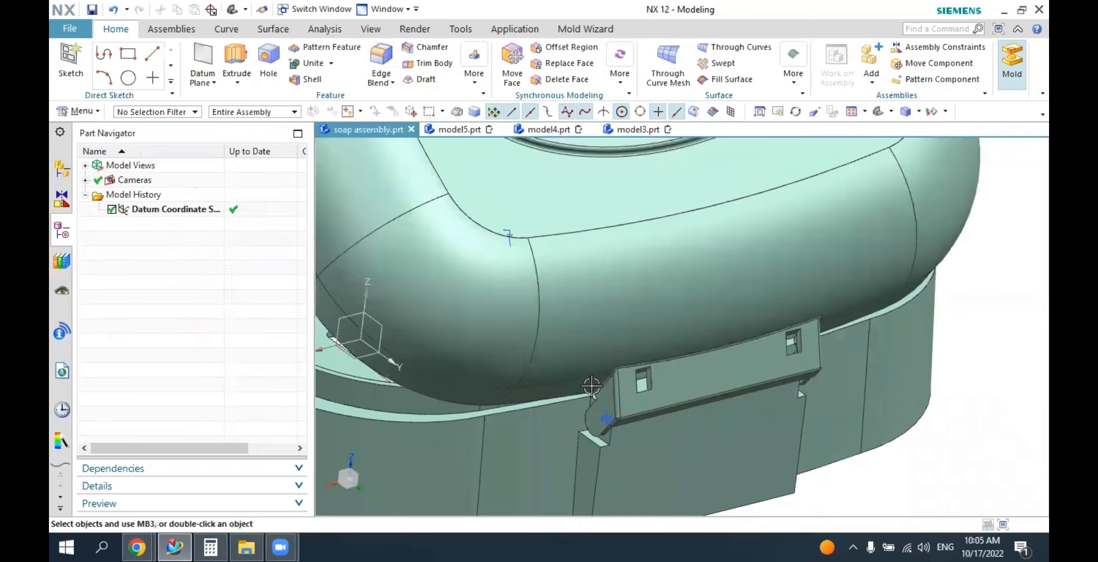
middle_click_drag(592, 386, 595, 386)
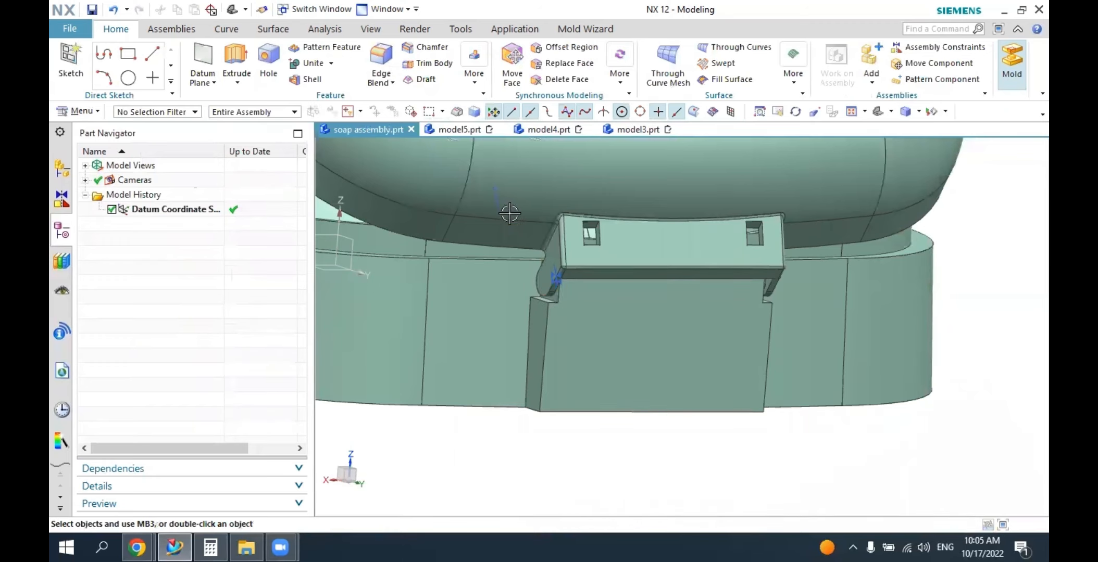
left_click(463, 130)
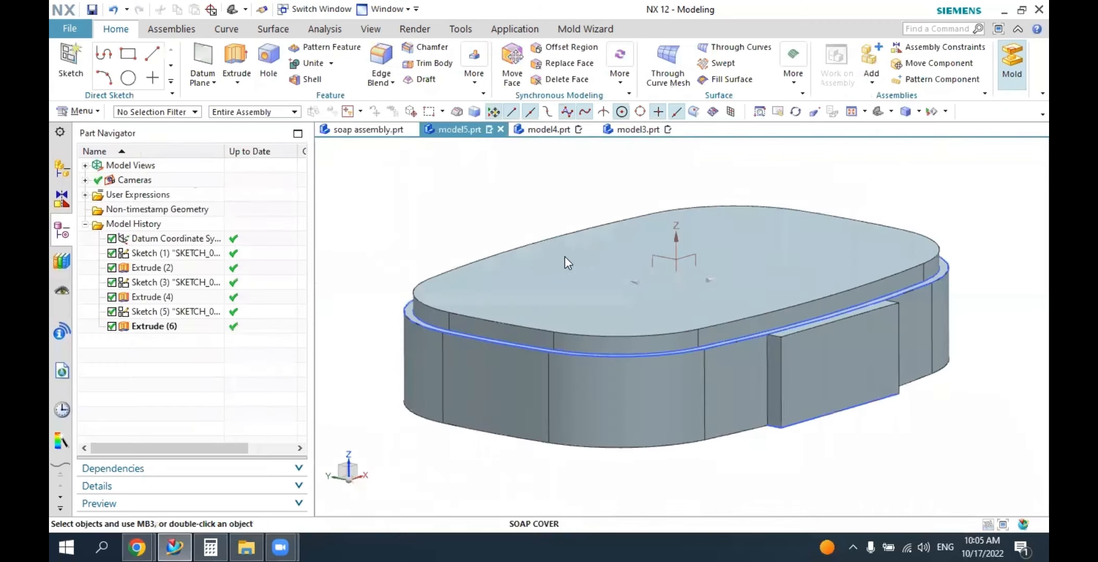
Start a sketch on the narrow end face of the hinge block.
left_click(78, 63)
scroll(828, 371, "up", 1)
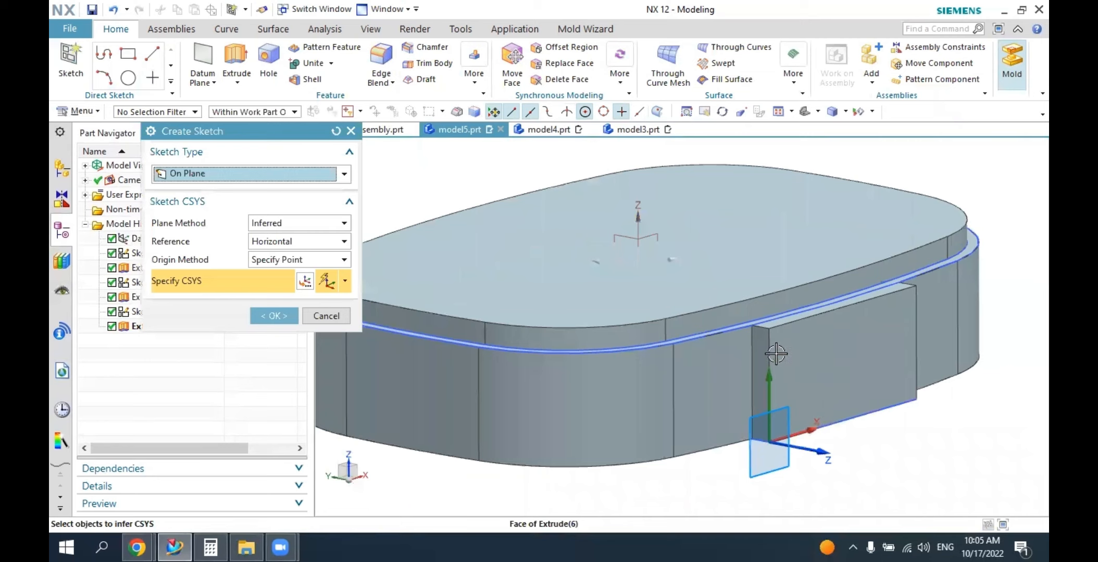
left_click(761, 385)
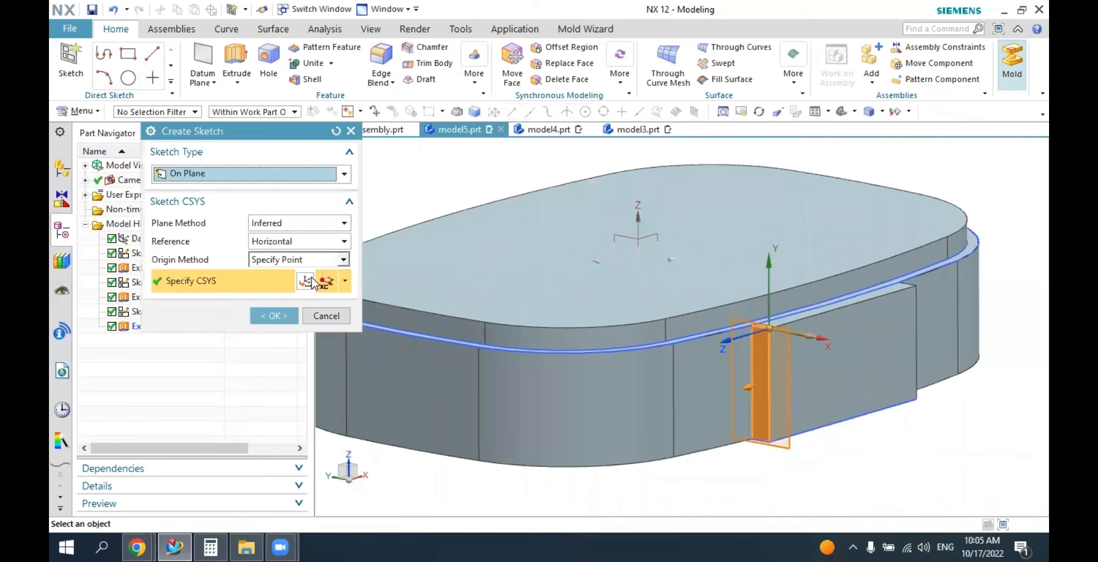
left_click(274, 316)
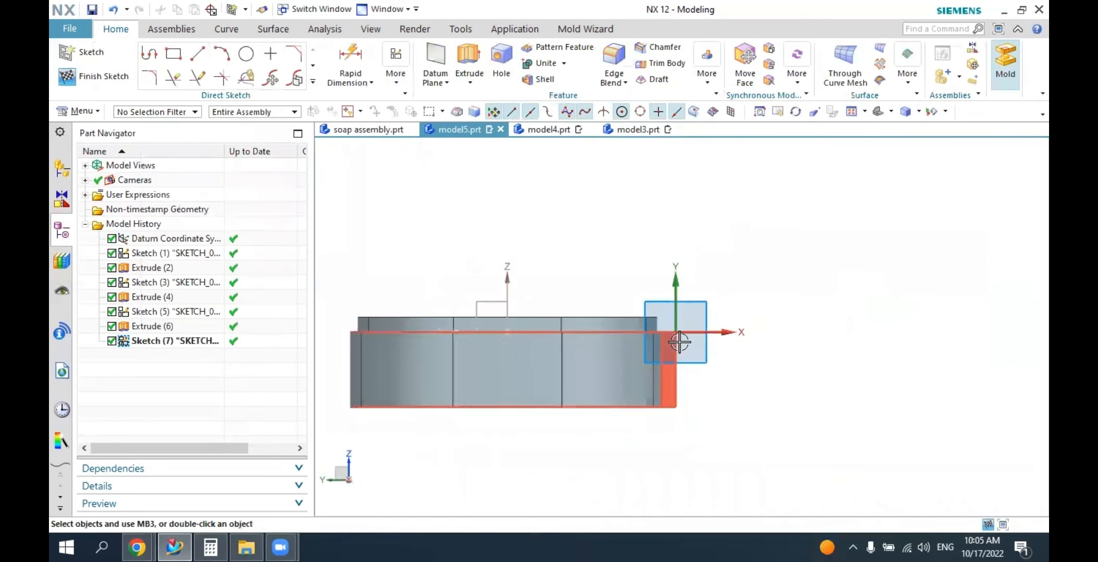
Draw a rectangle about 2.5 mm wide and 6 mm high from the sketch origin down into the block's end face.
scroll(679, 342, "up", 5)
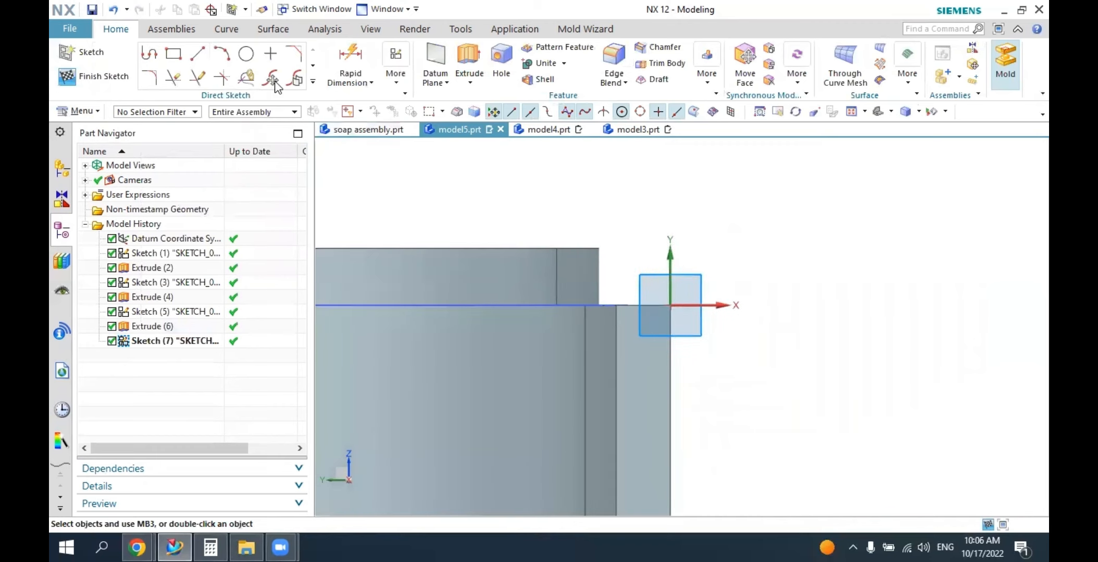
left_click(174, 53)
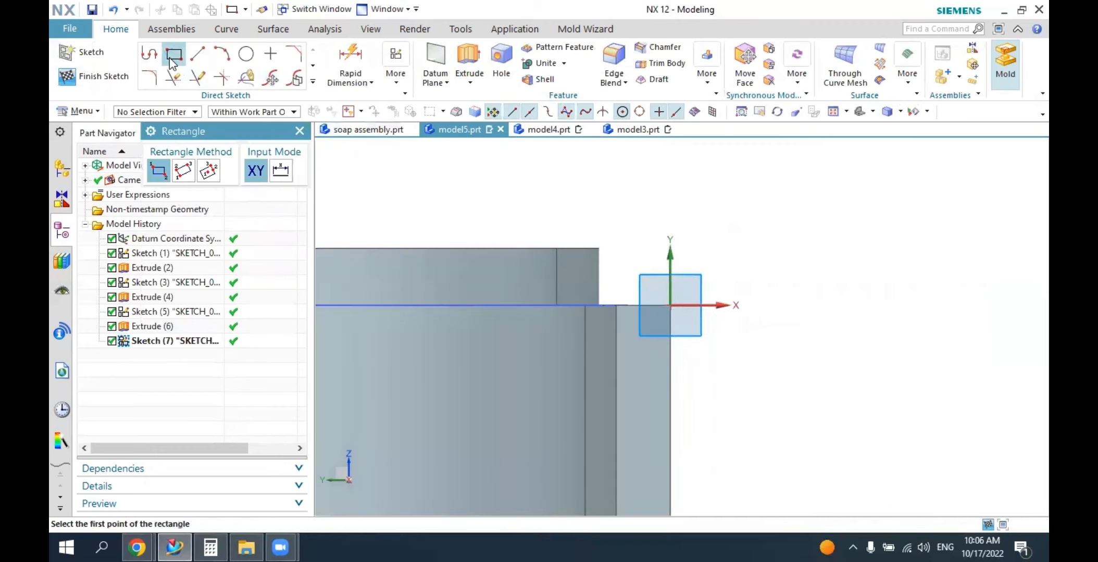
left_click(670, 306)
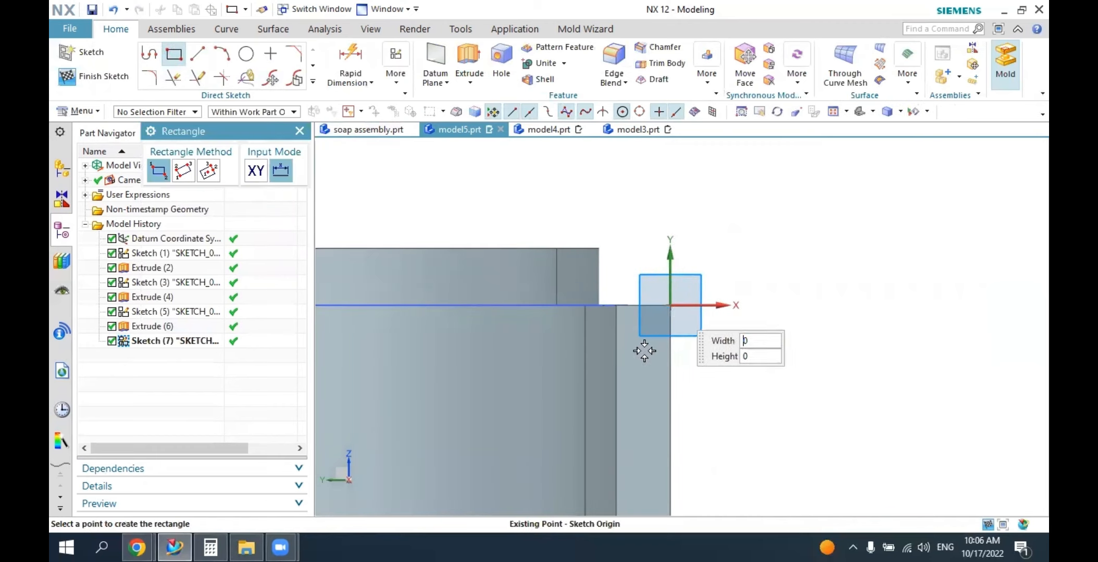
left_click(633, 390)
left_click(299, 131)
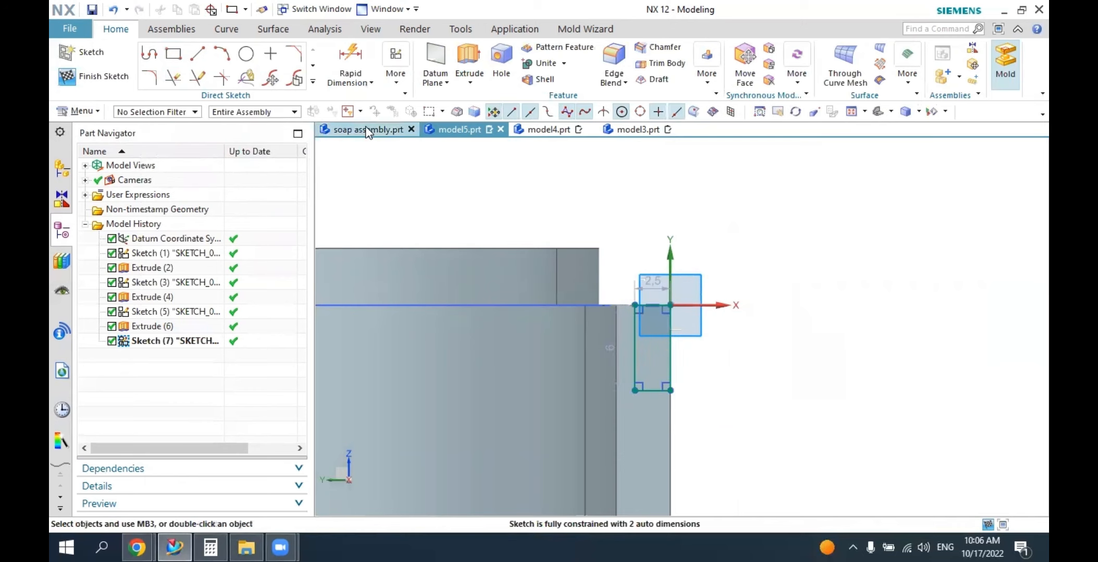
Vertically align the midpoint of the rectangle's inner side with the edge where the hinge block meets the body wall.
left_click(392, 82)
left_click(414, 127)
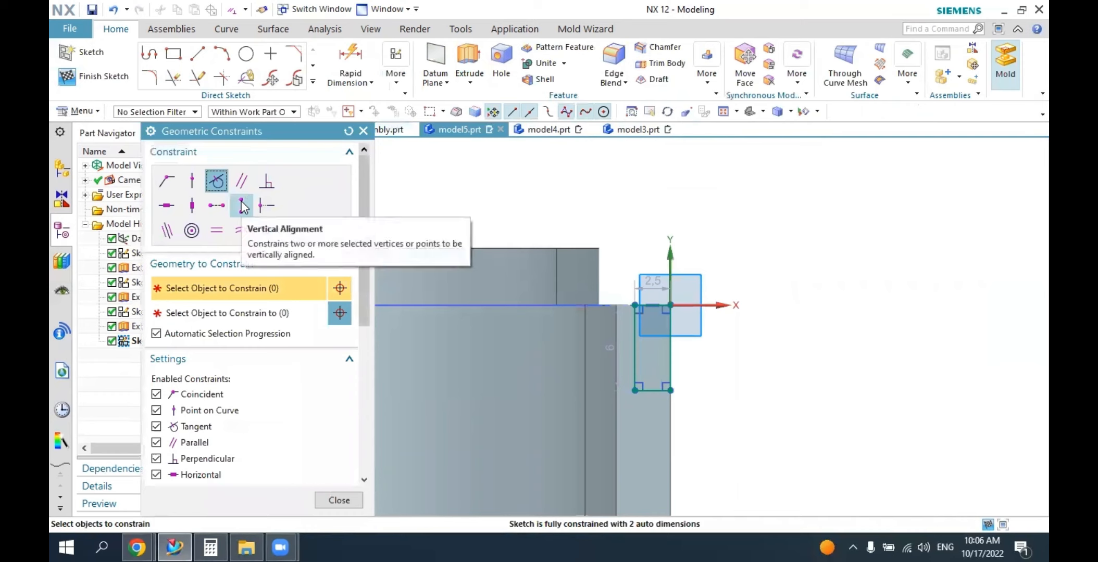
left_click(242, 205)
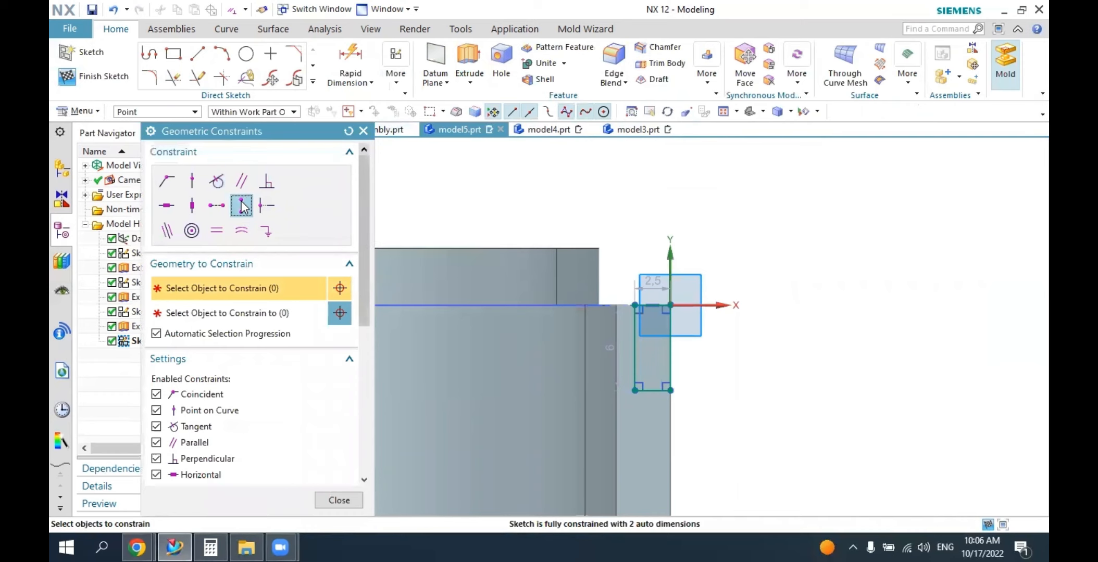
left_click(634, 350)
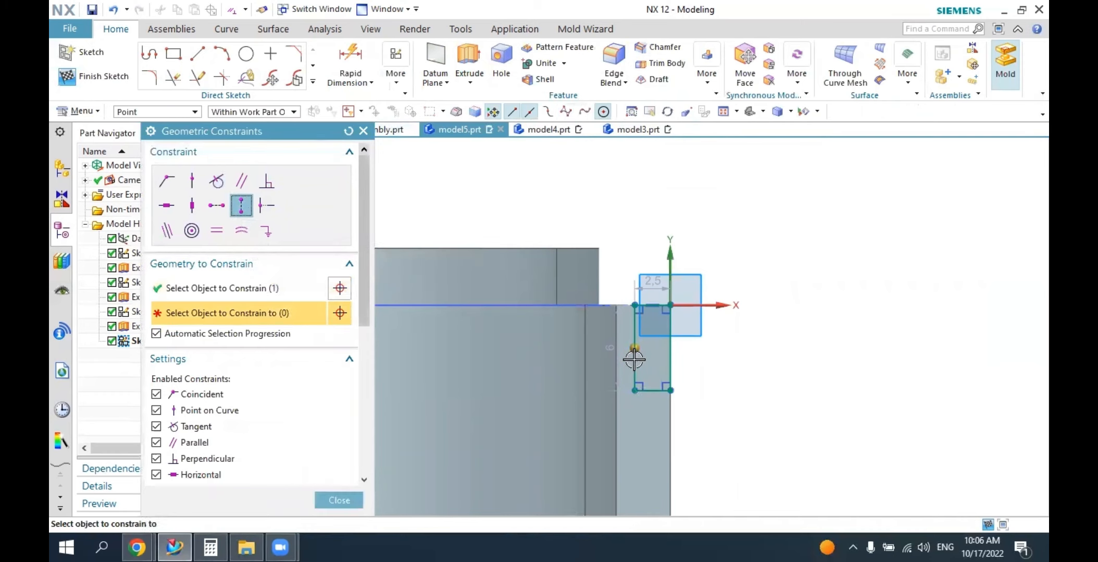
left_click(618, 335)
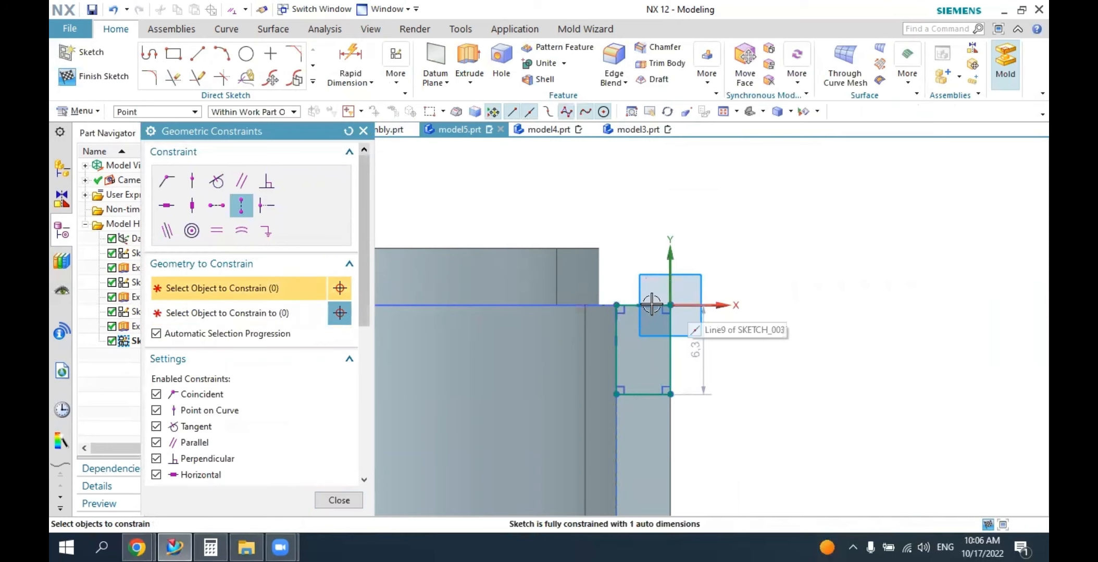
key("Escape")
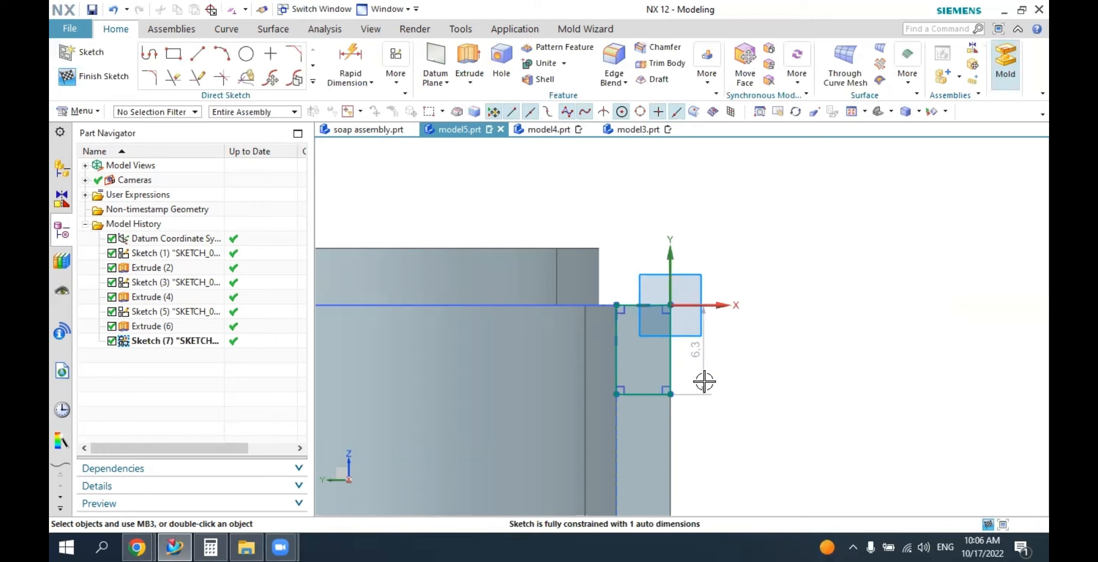
Set the rectangle's height to 5 mm.
double_click(699, 365)
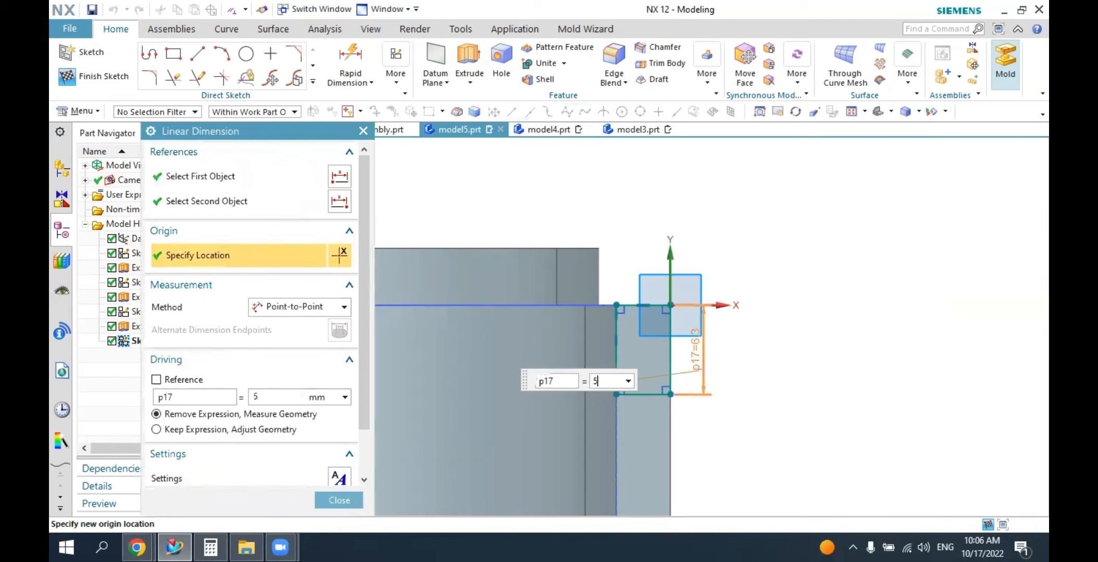
type("5")
key("Return")
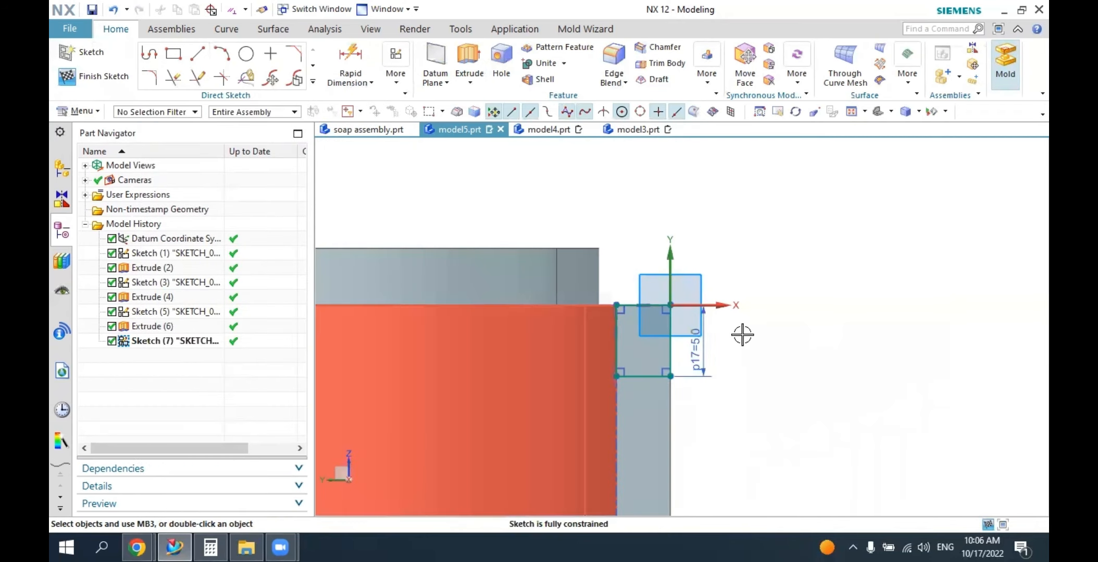
Extrude the rectangle 1.5 mm in the reversed direction into the hinge block and subtract it to cut a corner notch.
mouse_move(807, 361)
middle_mouse_down()
mouse_move(767, 377)
mouse_move(767, 360)
mouse_move(522, 374)
middle_mouse_up()
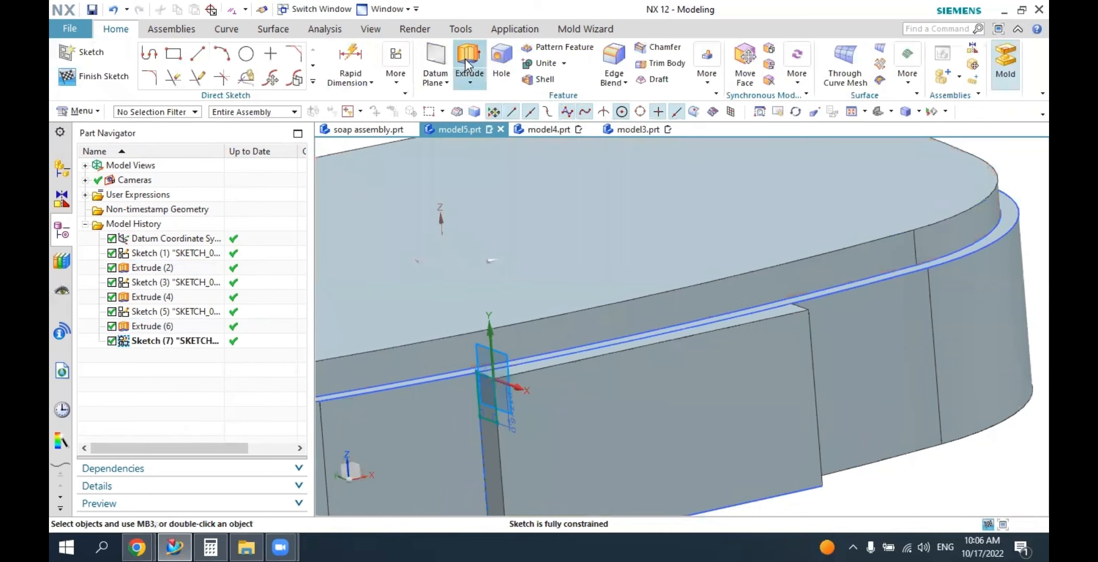
left_click(468, 59)
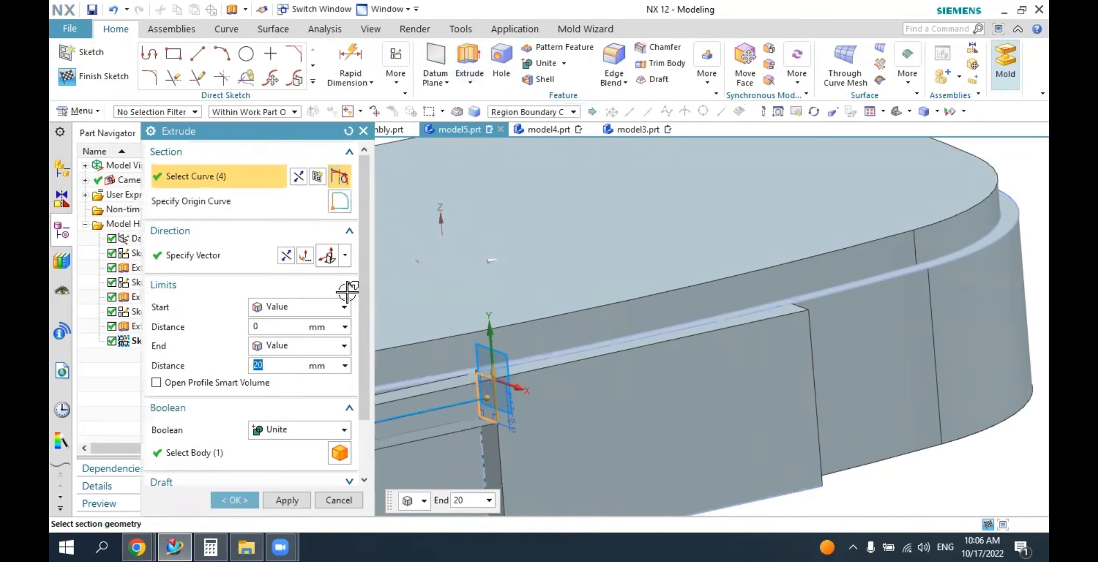
left_click(287, 270)
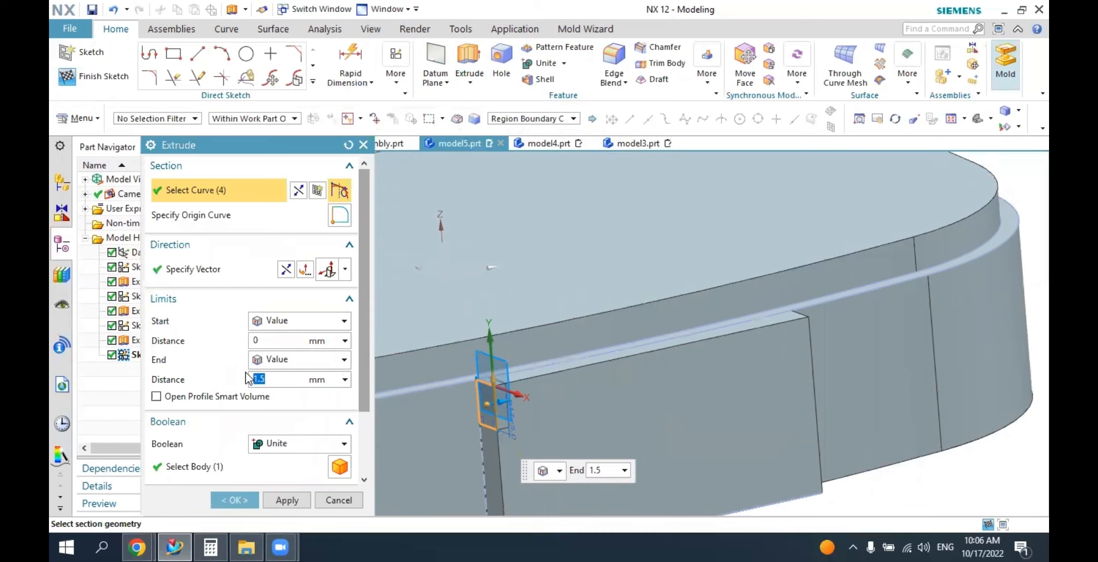
left_click(262, 447)
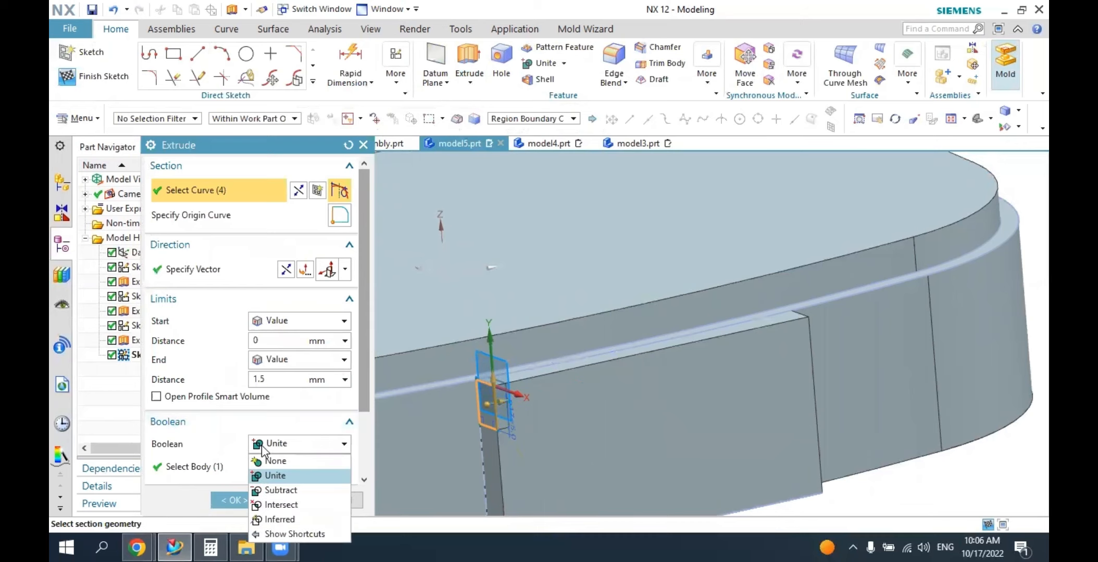
left_click(281, 490)
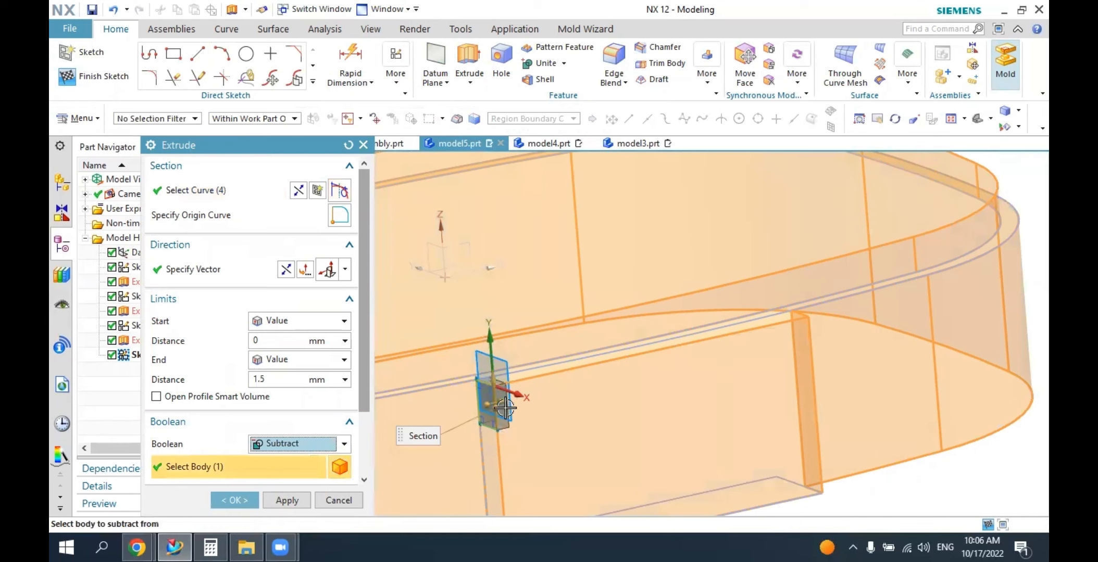
left_click(235, 501)
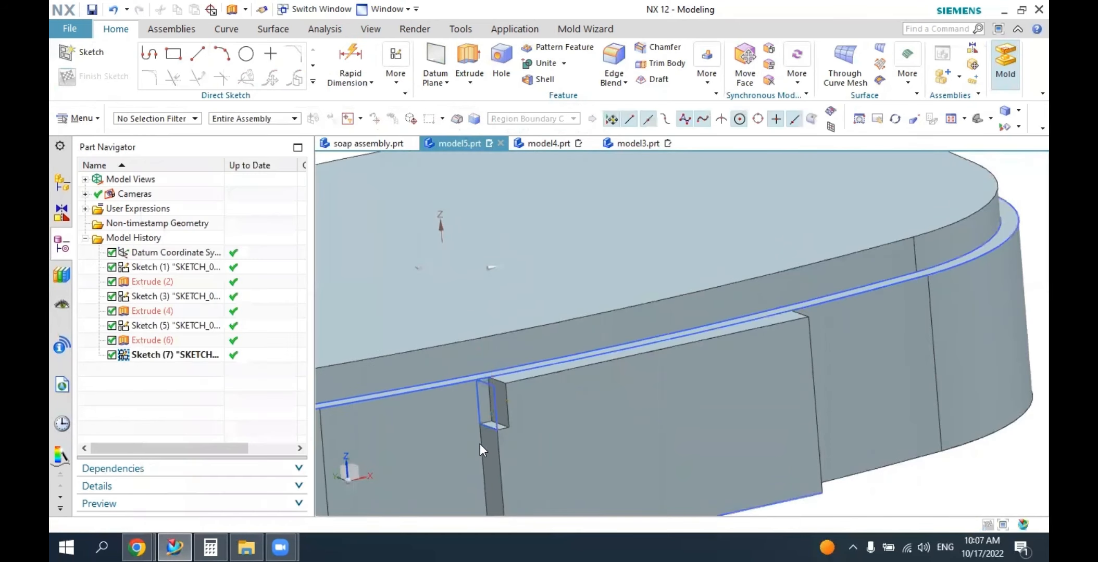
Hide the notch's rectangle sketch on the hinge block.
middle_click_drag(552, 416, 565, 416)
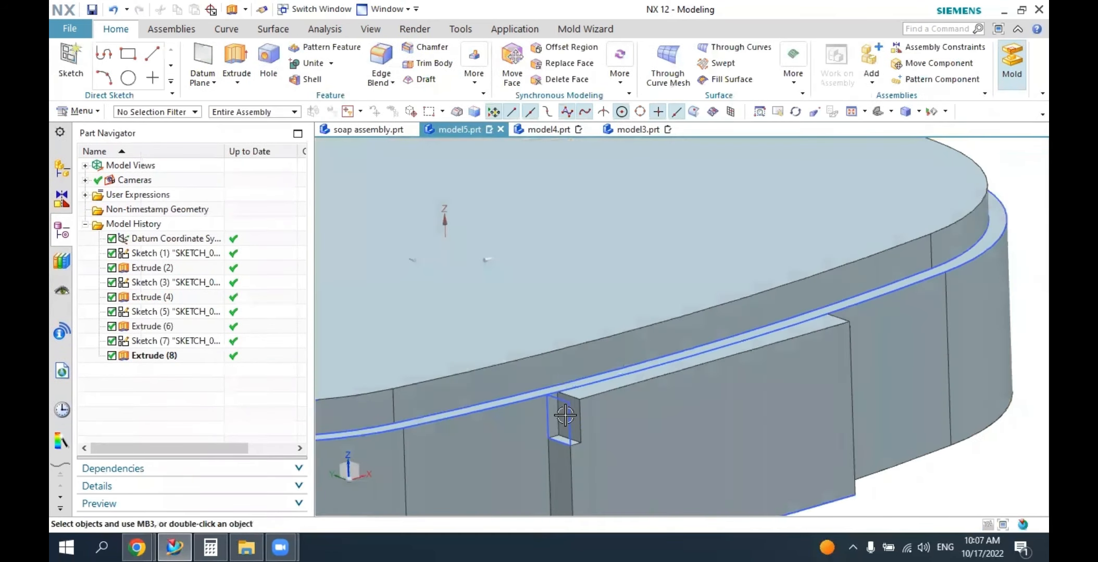
left_click(564, 414)
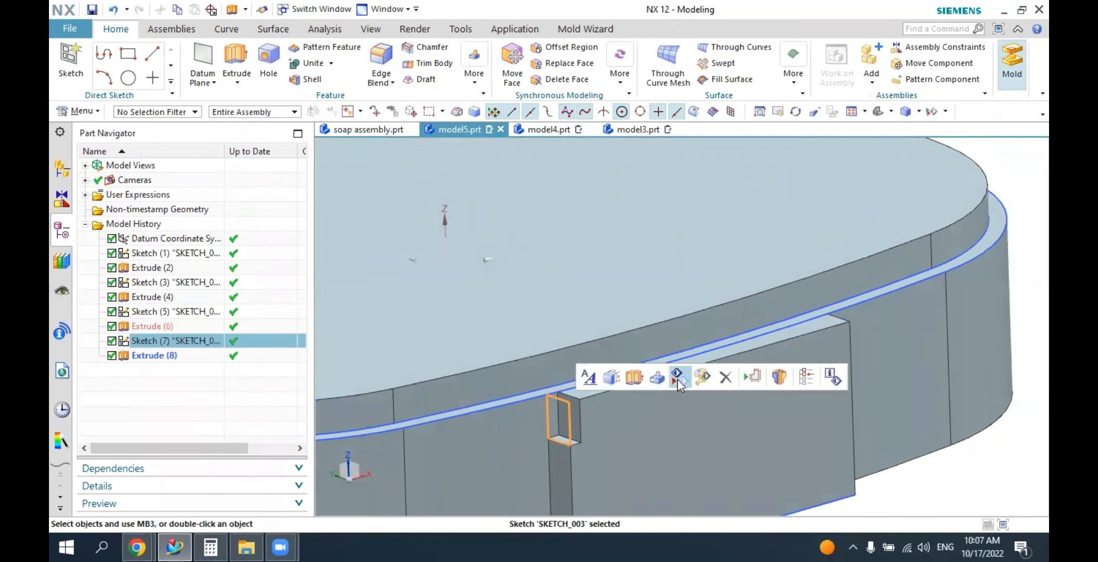
key("Escape")
mouse_move(672, 394)
middle_mouse_down()
mouse_move(658, 383)
mouse_move(633, 396)
middle_mouse_up()
scroll(659, 380, "down", 4)
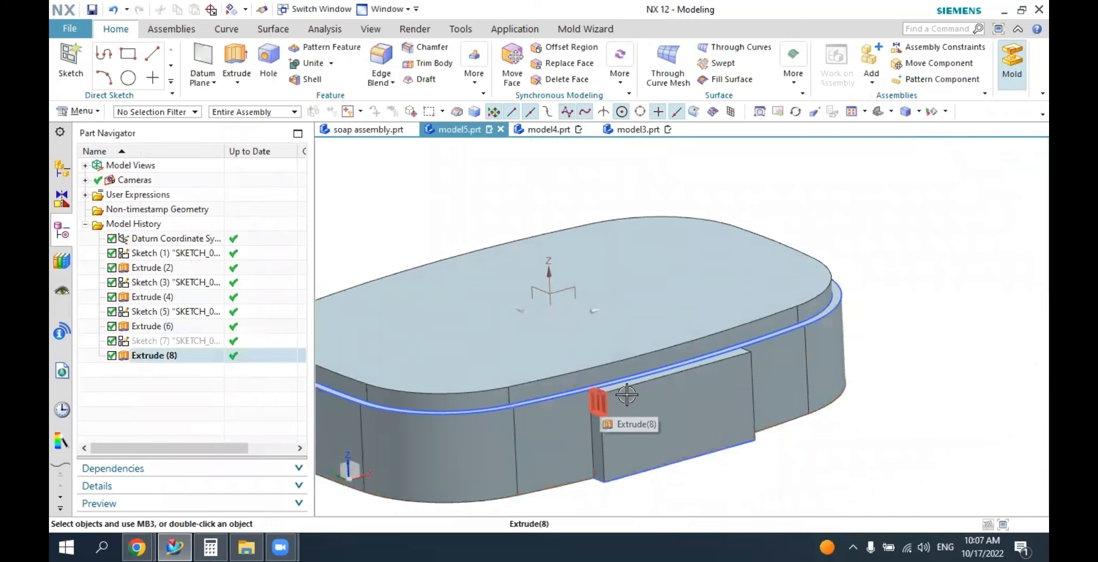
Mirror the notch cut about the YZ plane of the datum coordinate system to the block's opposite end.
left_click(479, 85)
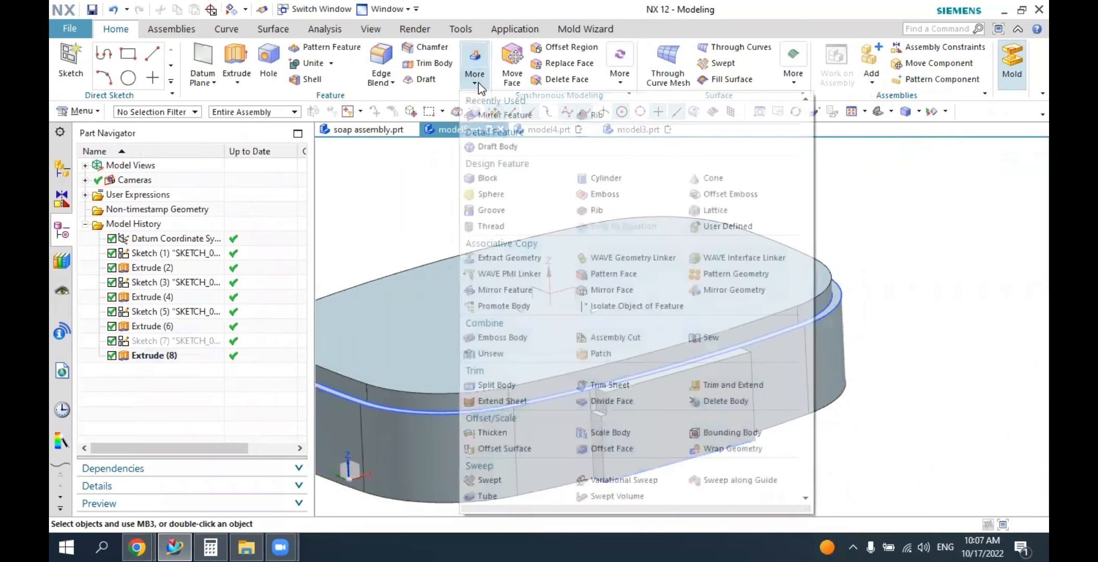
left_click(494, 113)
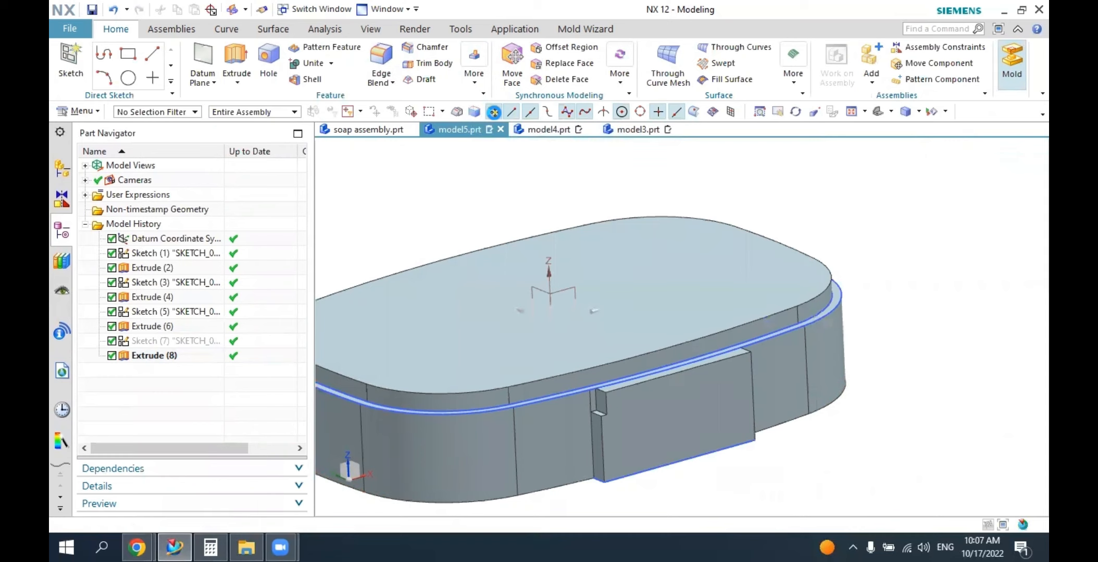
scroll(607, 383, "up", 3)
left_click(610, 379)
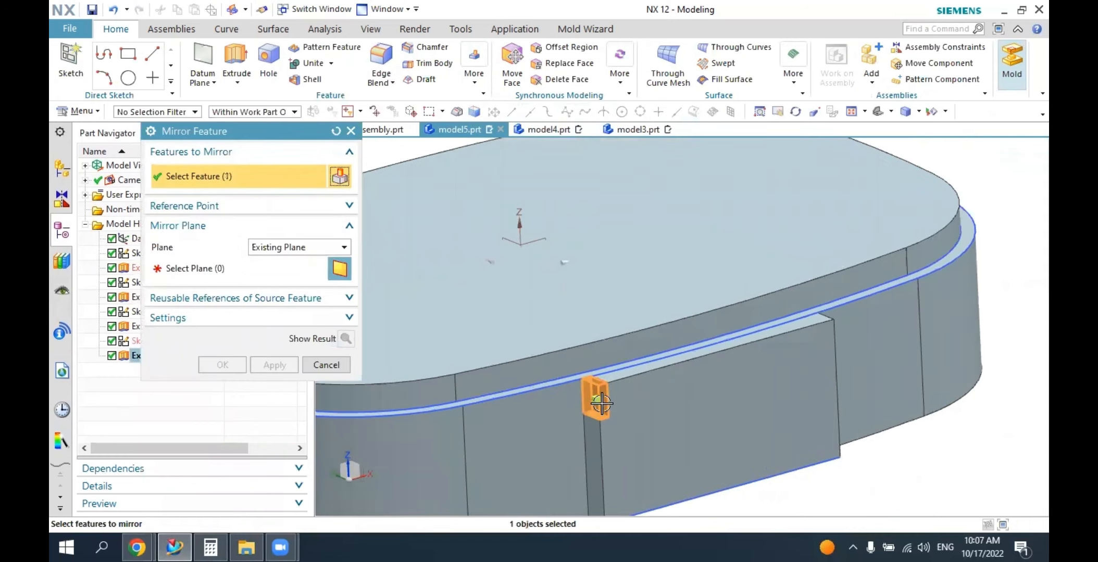
left_click(214, 267)
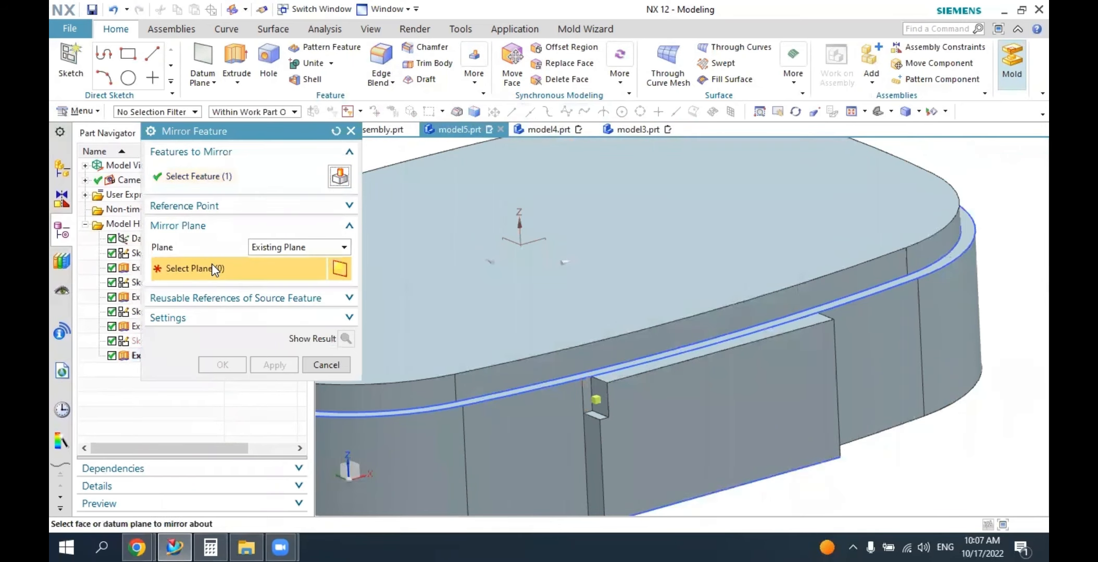
left_click(513, 230)
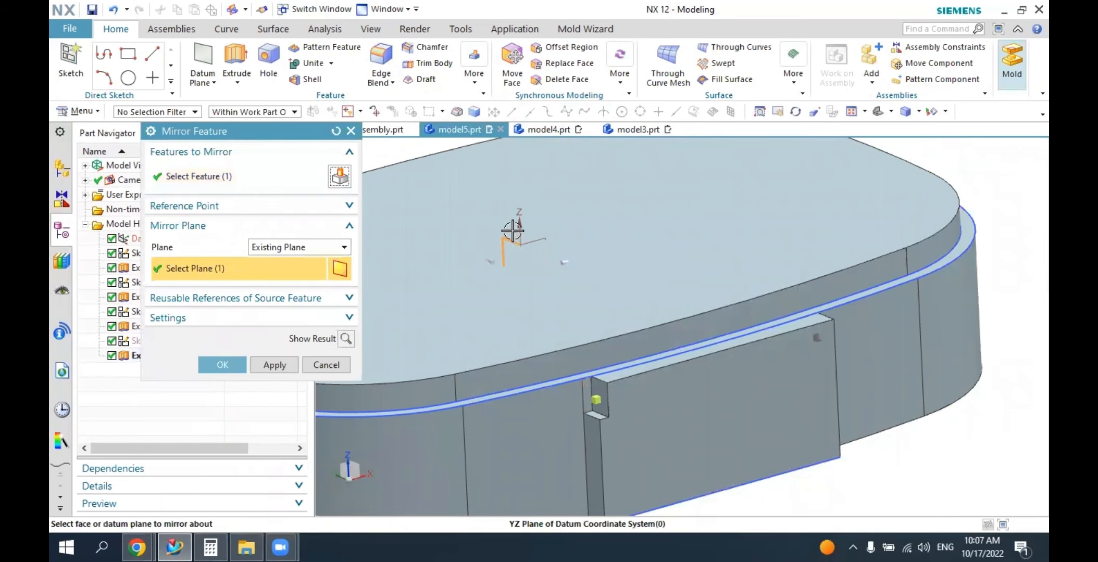
left_click(230, 363)
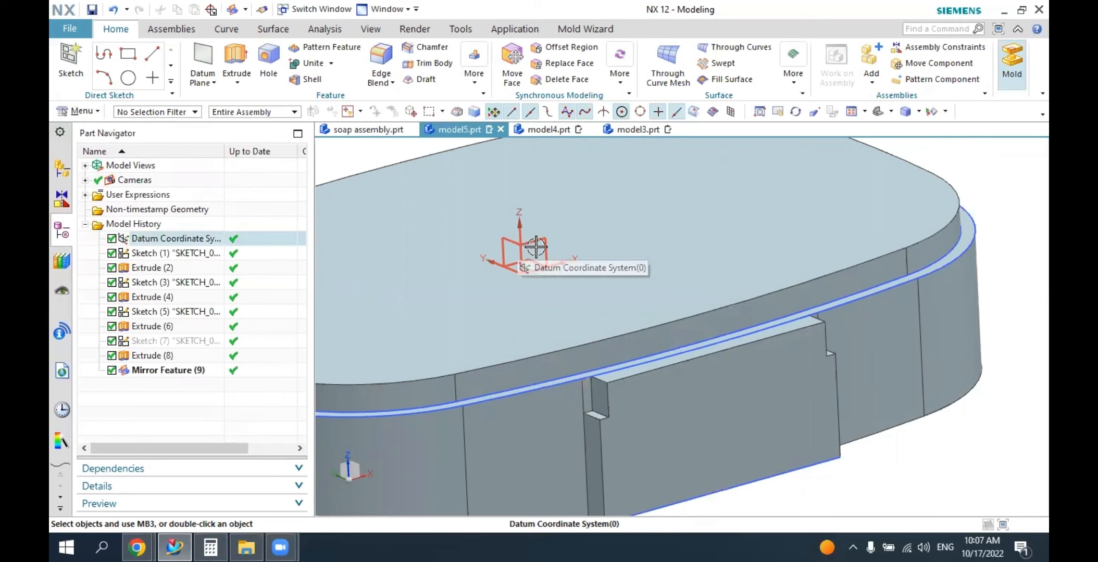
Examine both hinge block notches from the top and the sides, then compare them with the hinge in soap assembly.prt.
left_click(891, 111)
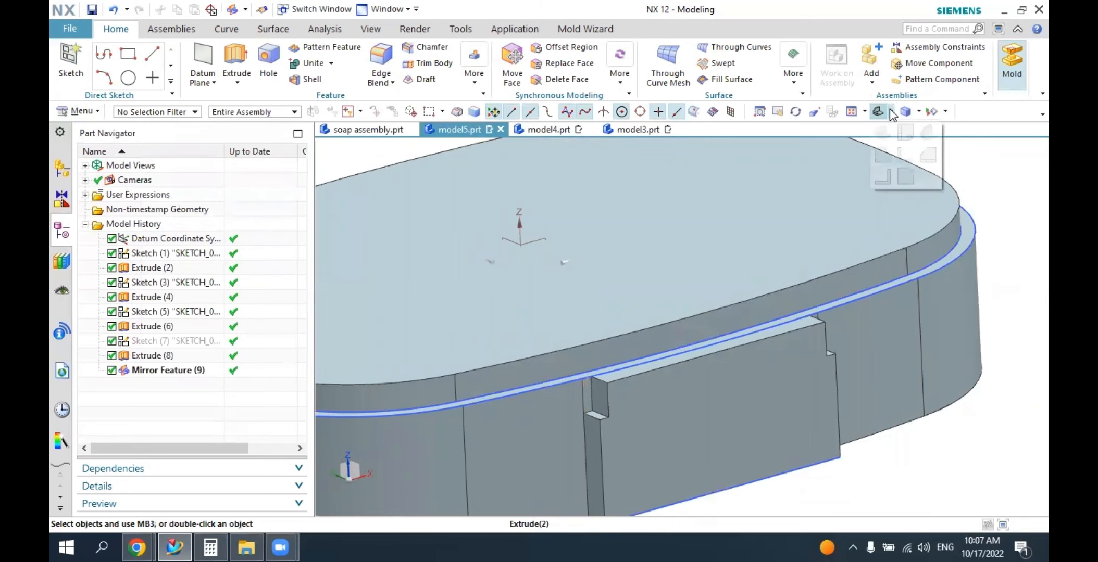
left_click(905, 154)
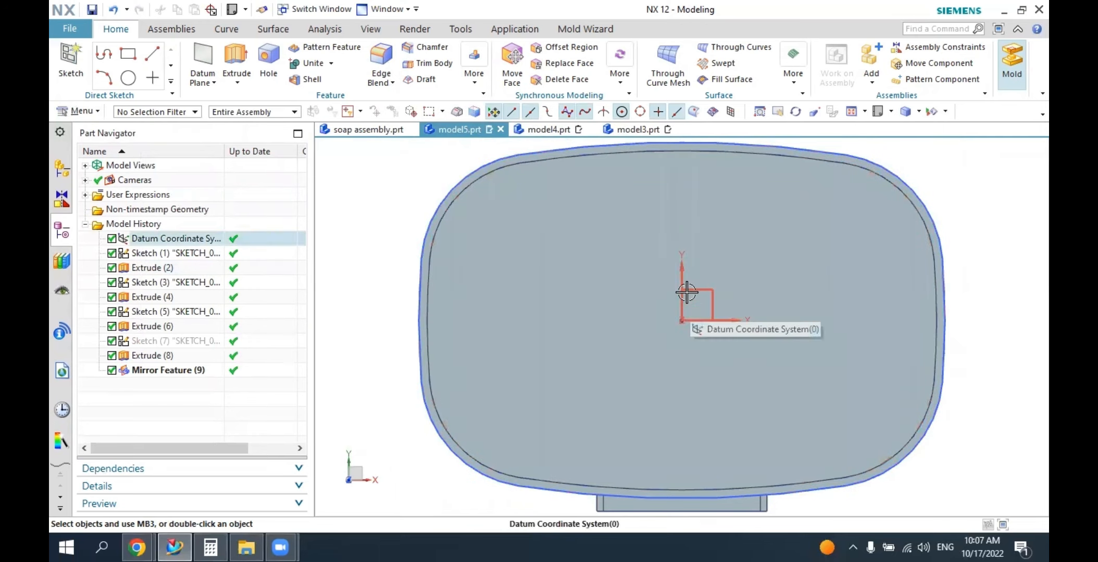
middle_click_drag(701, 380, 639, 387)
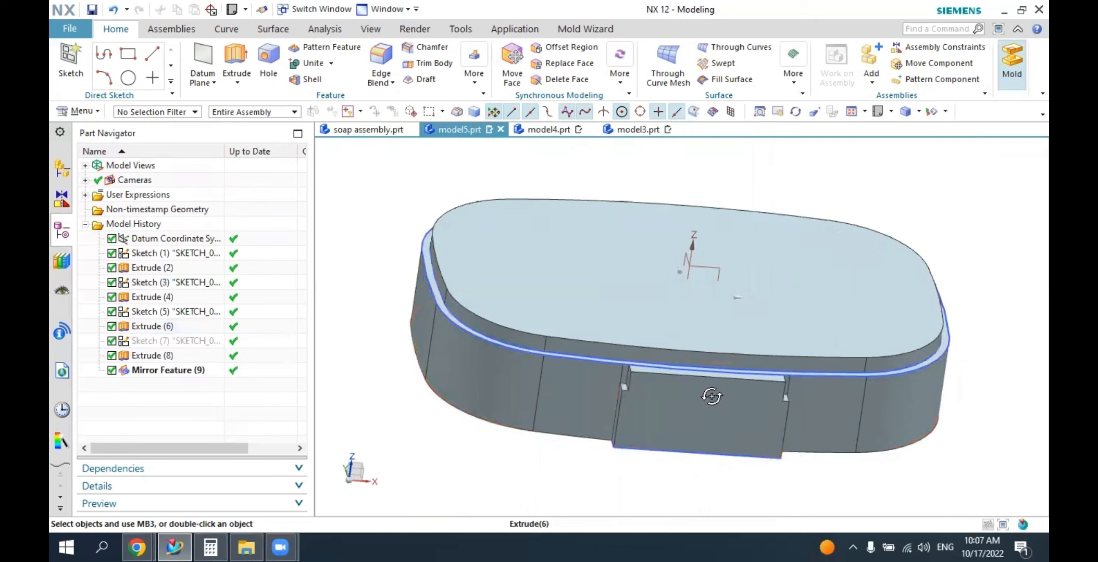
middle_click_drag(706, 397, 706, 266)
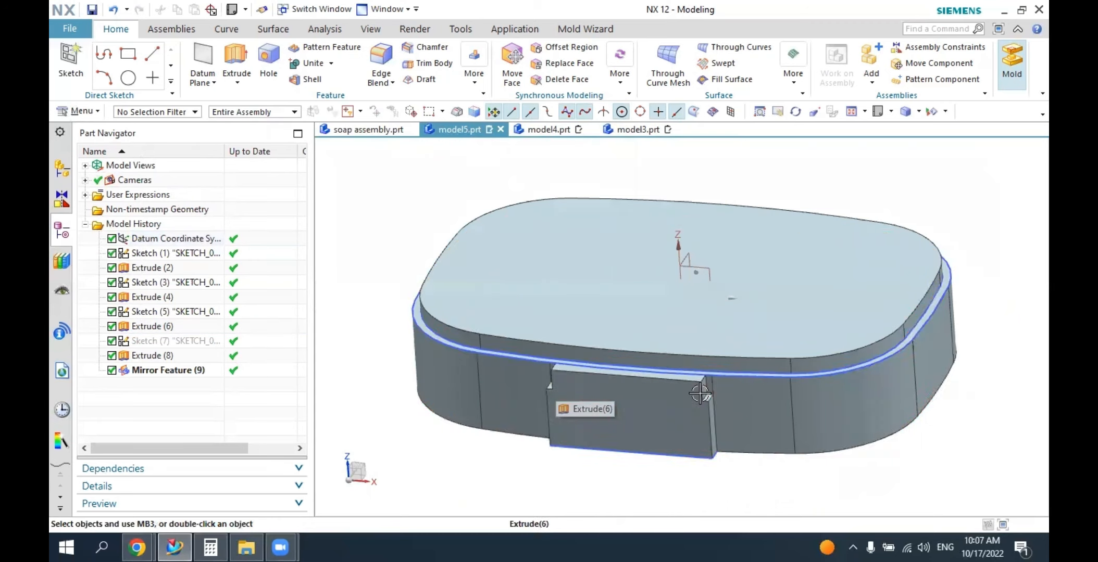
middle_click_drag(710, 385, 746, 387)
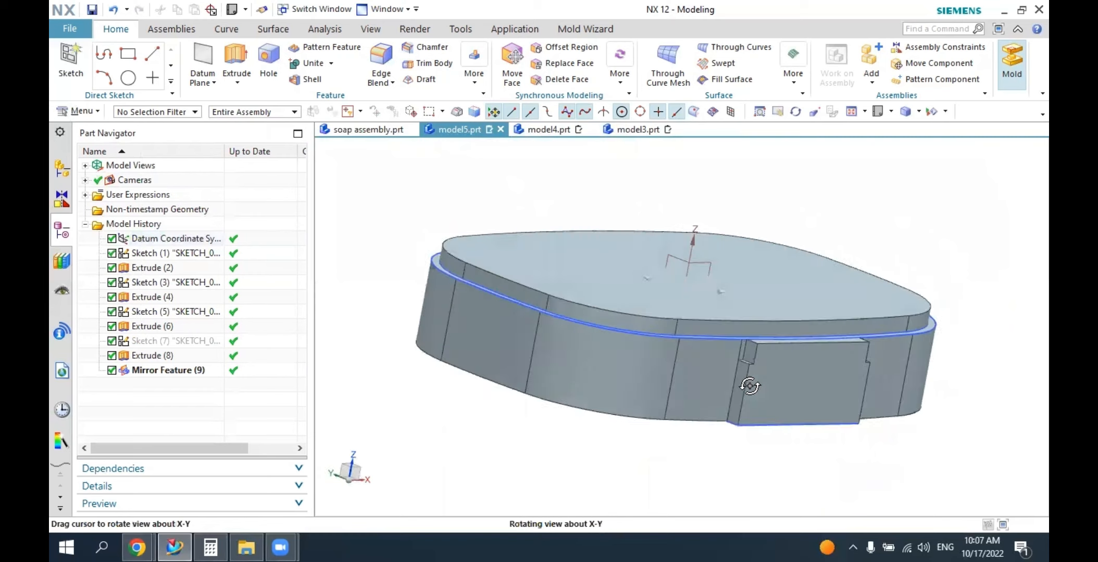
left_click(388, 133)
middle_click_drag(625, 292, 549, 294)
scroll(573, 292, "up", 4)
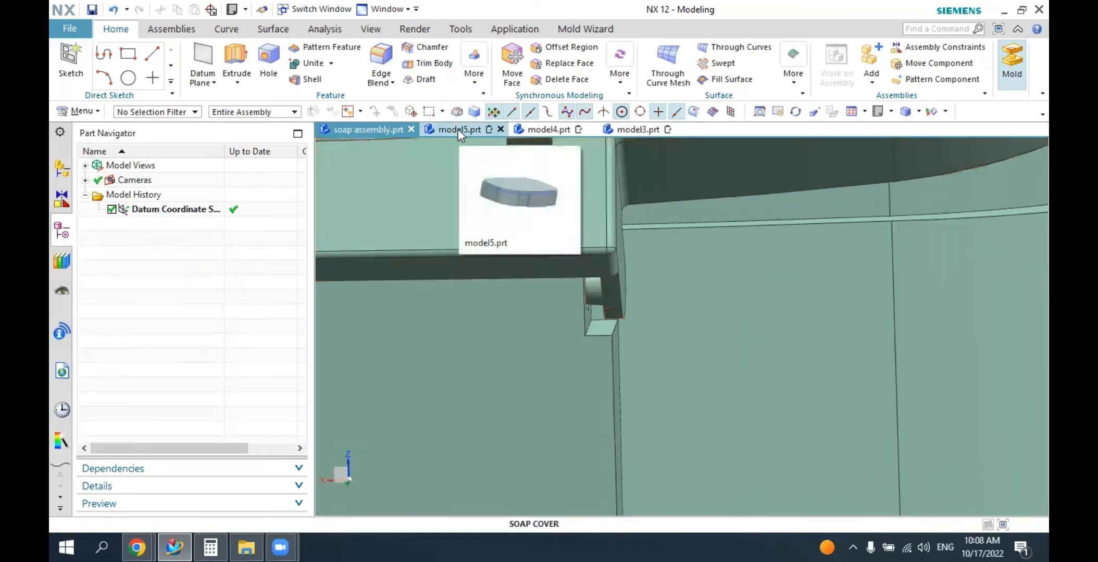
In model5.prt, sketch a 3 mm diameter circle on the inner side face of the hinge block's notch.
left_click(458, 130)
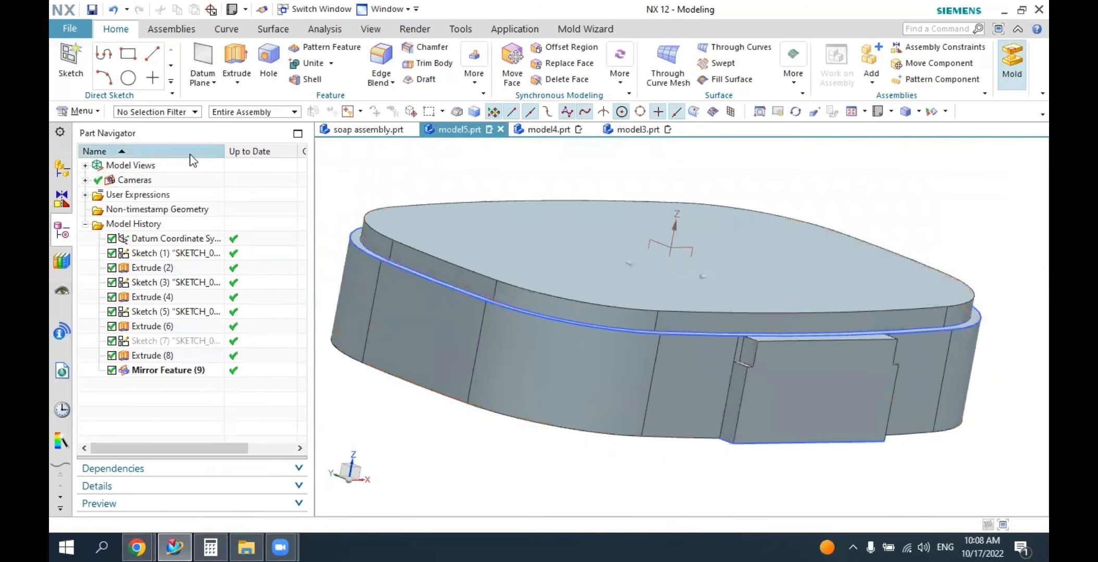
left_click(72, 61)
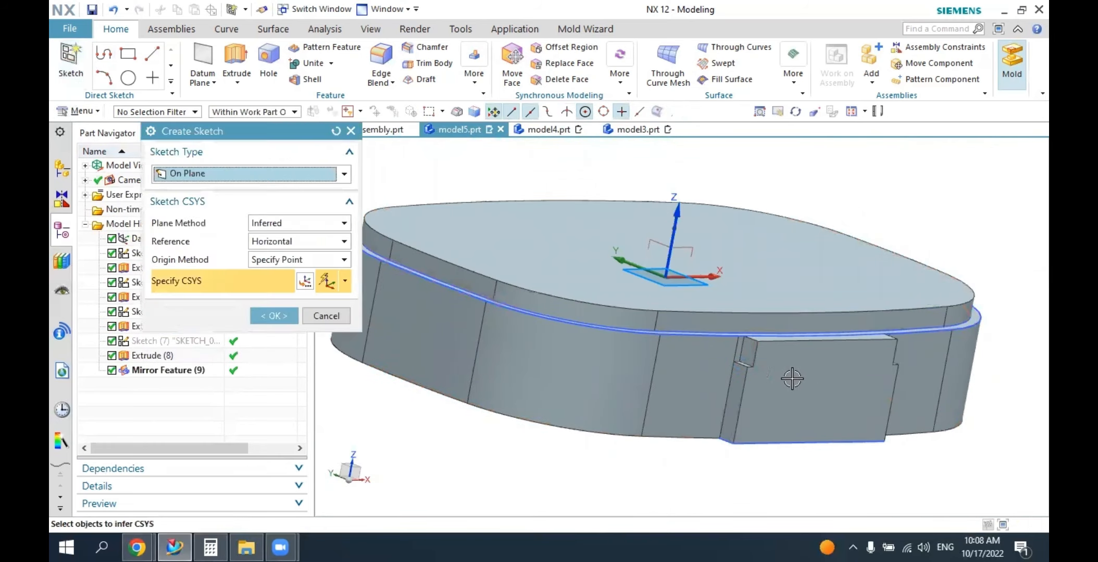
left_click(752, 358)
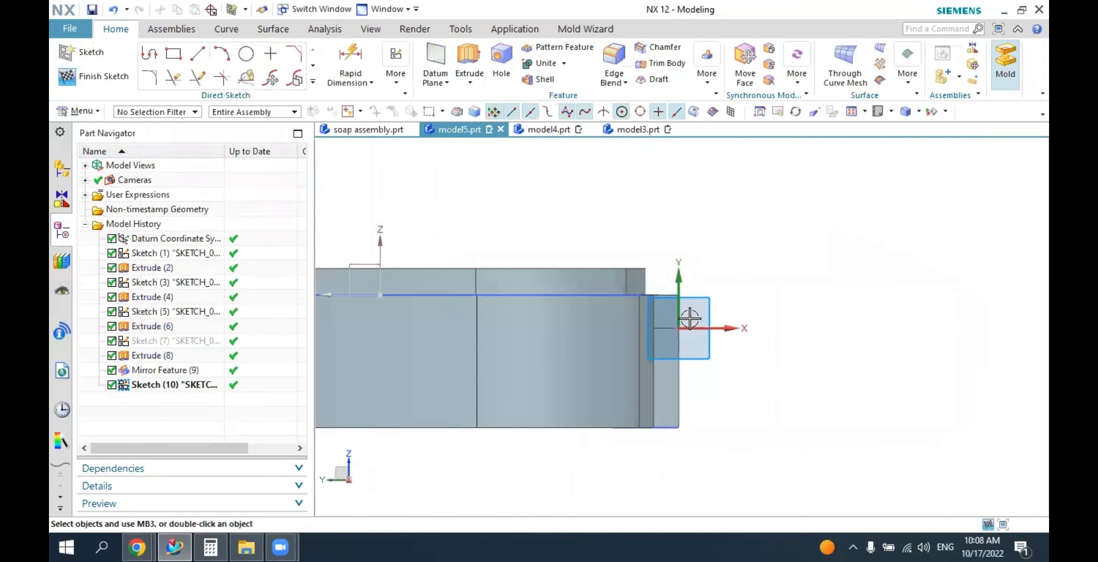
scroll(685, 315, "up", 2)
scroll(679, 311, "up", 2)
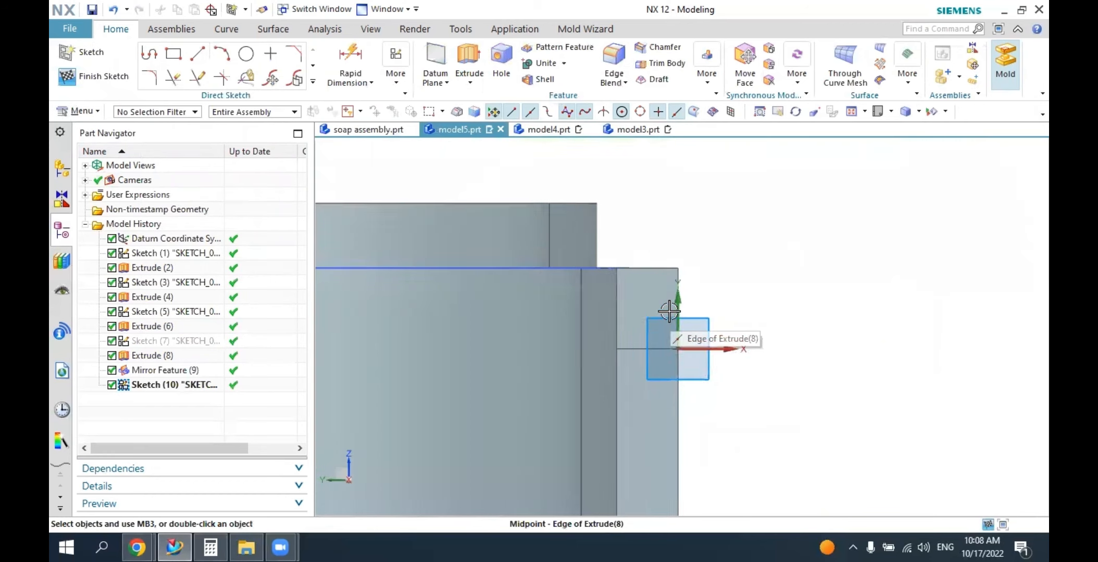
left_click(246, 54)
scroll(667, 311, "up", 3)
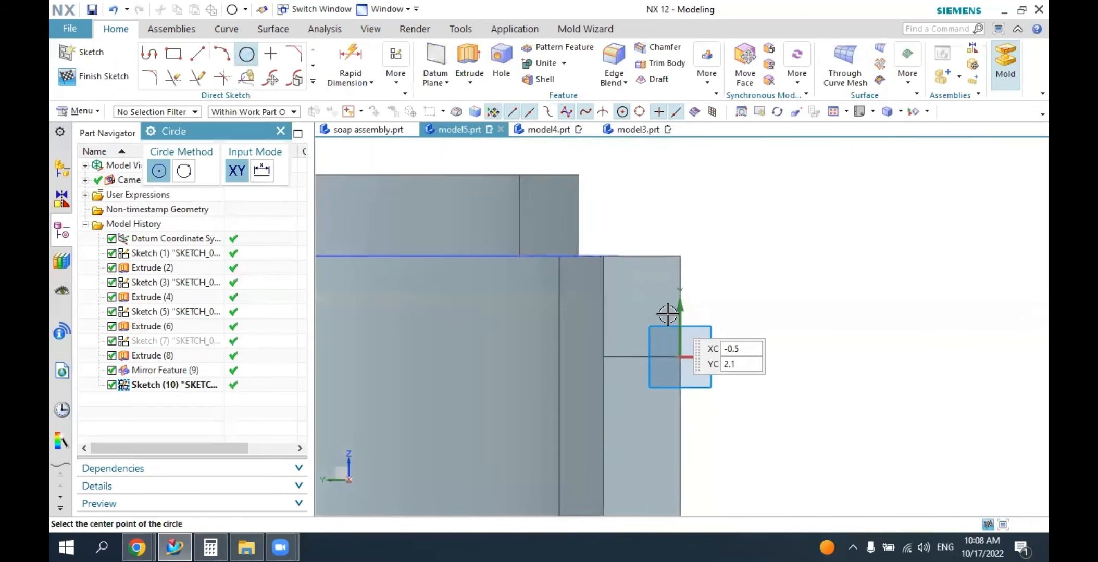
left_click(627, 300)
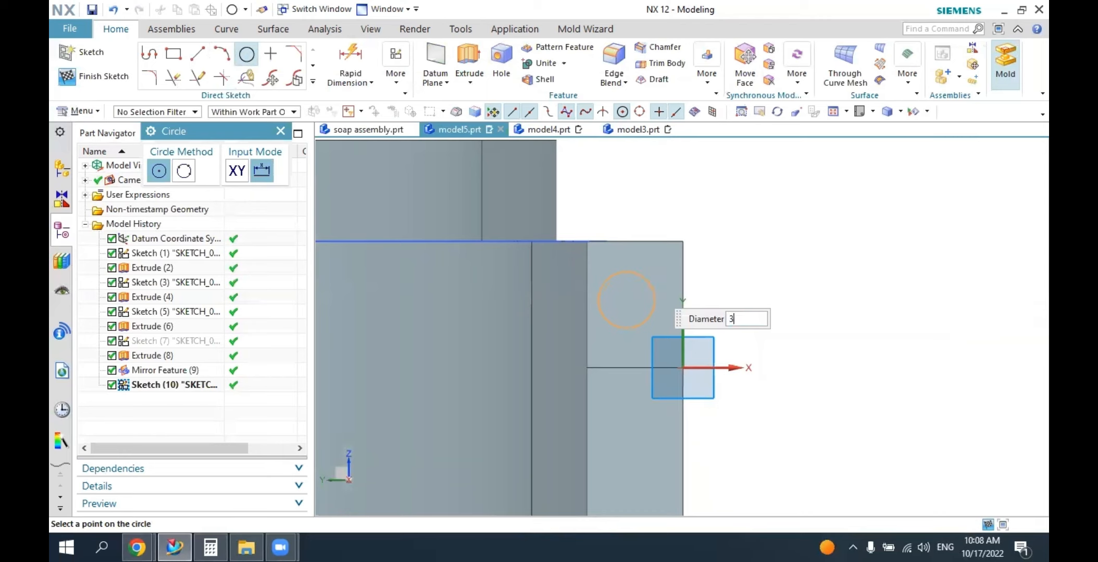
key("Return")
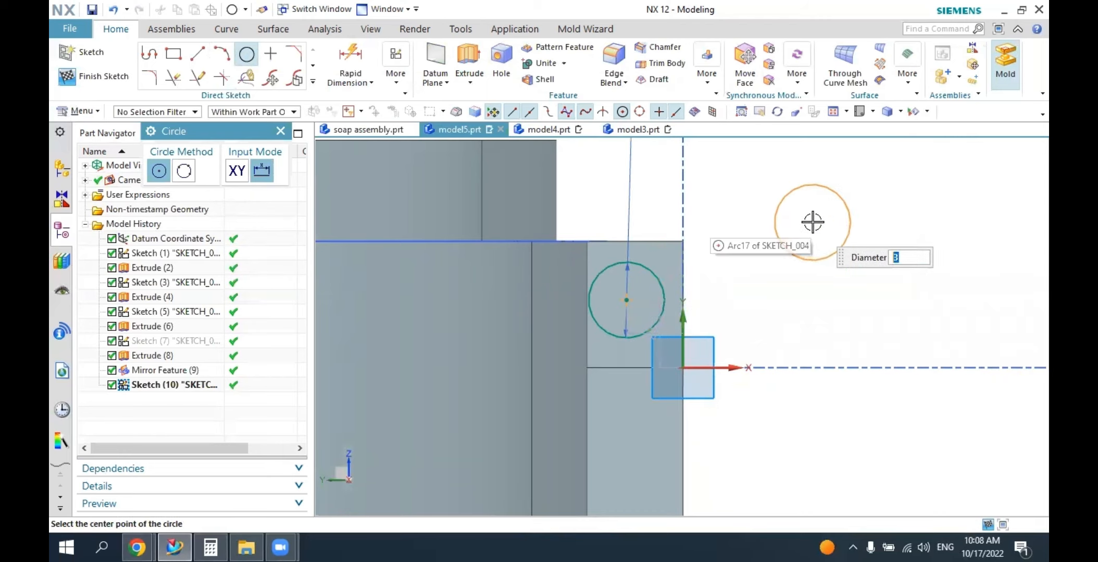
key("Escape")
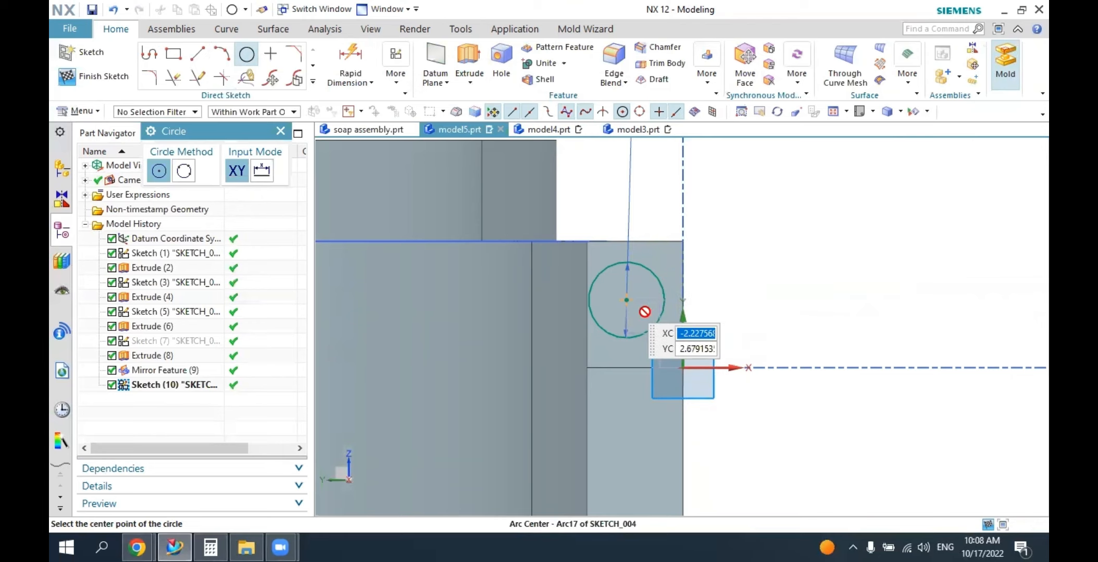
key("Escape")
Centre the circle on the notch face with Midpoint constraints to the face's top edge and outer vertical edge.
left_click_drag(627, 304, 634, 305)
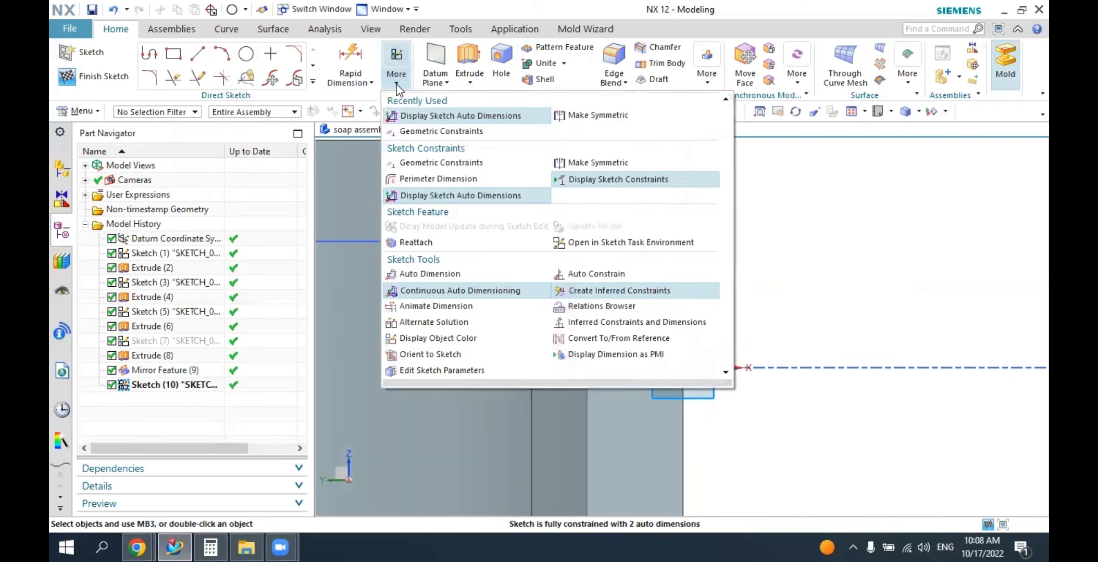
left_click(422, 130)
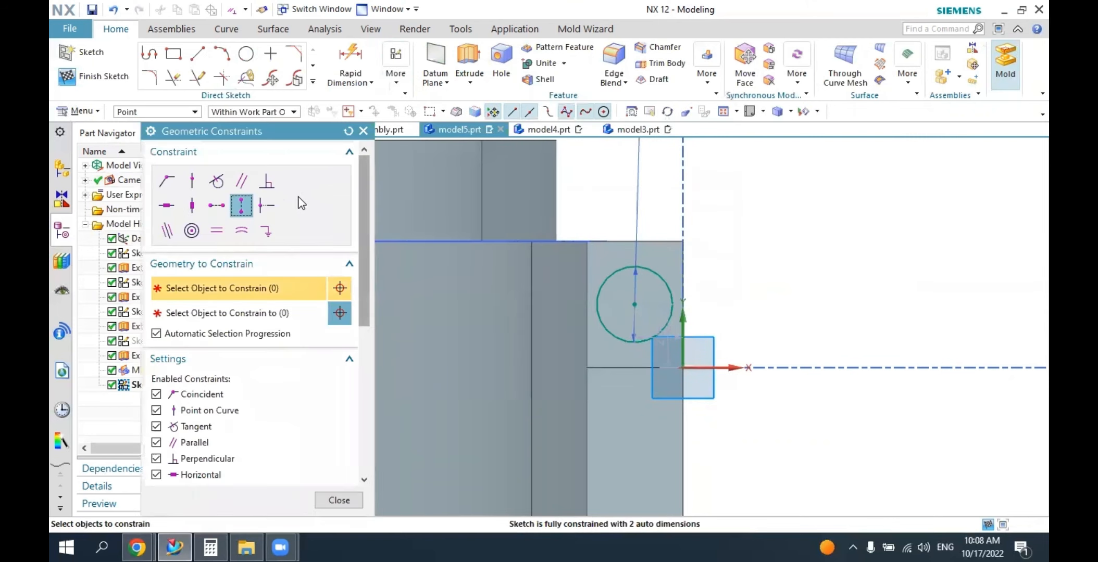
left_click(269, 205)
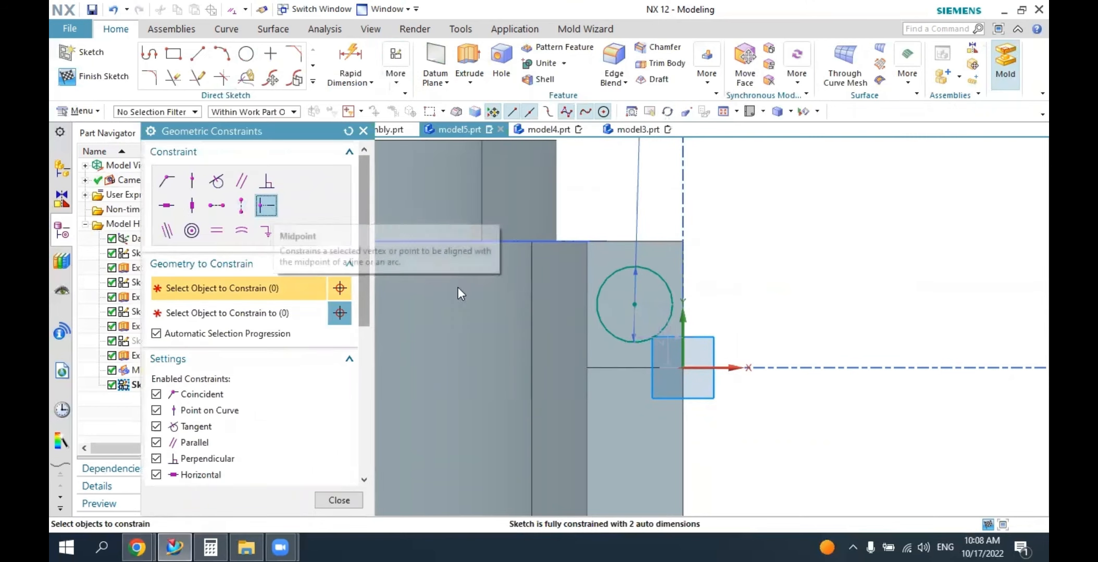
left_click(631, 306)
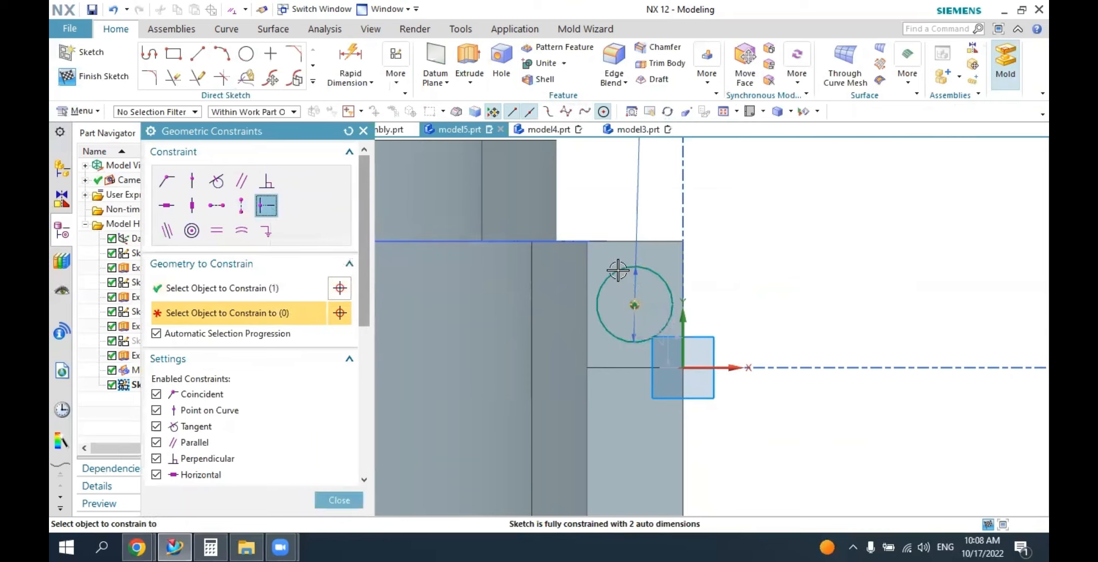
left_click(613, 244)
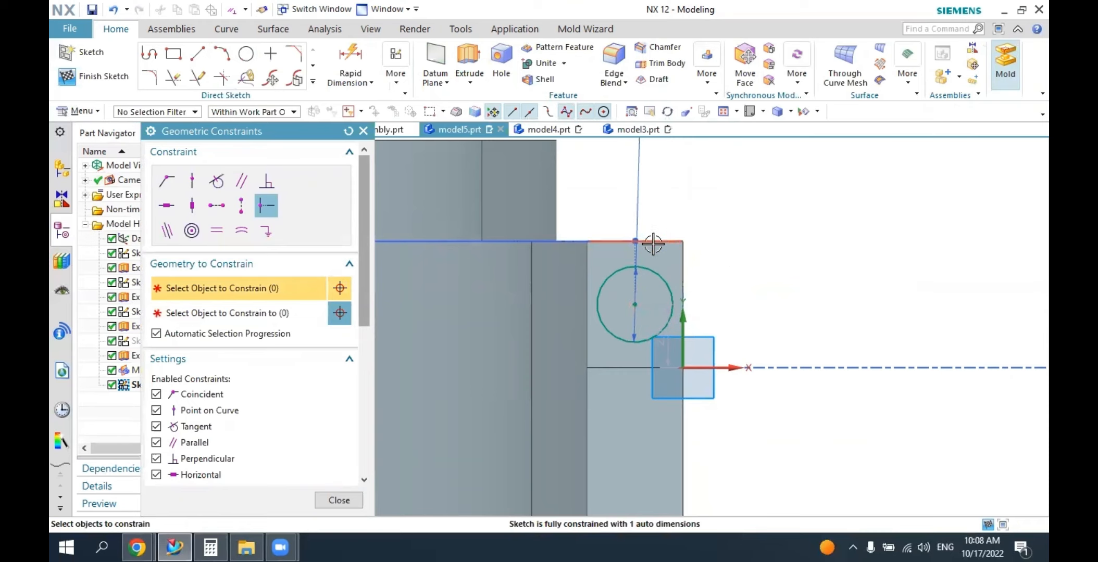
left_click(634, 306)
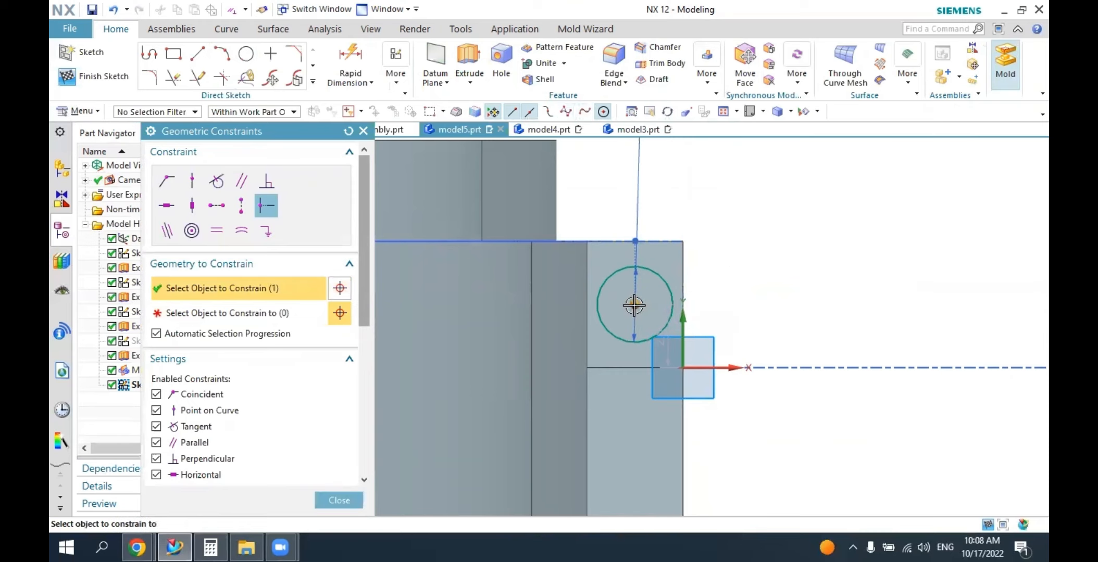
left_click(683, 276)
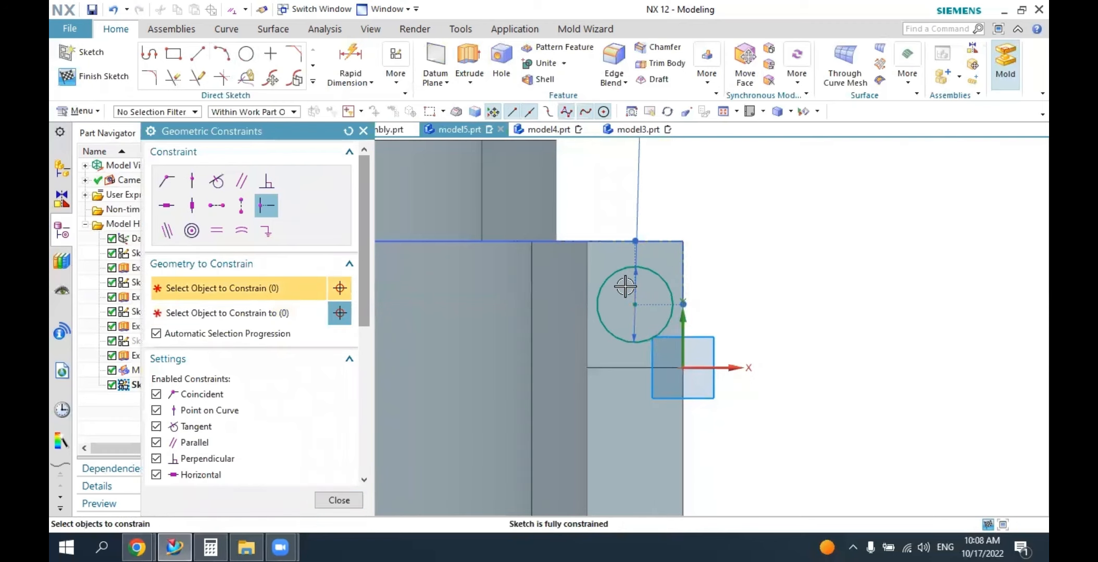
left_click(339, 500)
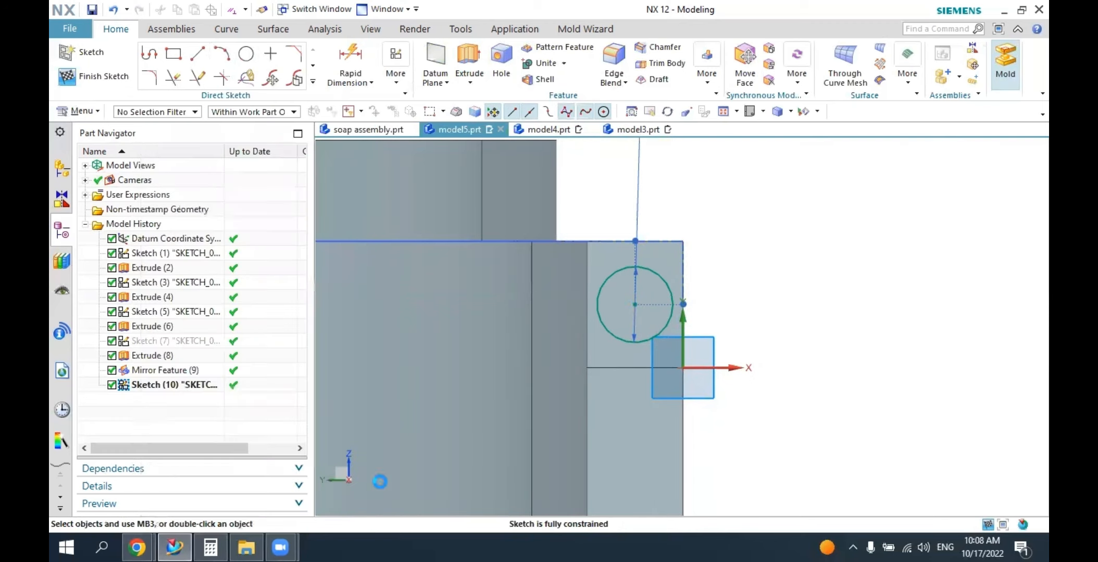
Extrude the circle 47 mm along the hinge block and subtract it to cut a through hole for the hinge pin.
left_click(468, 62)
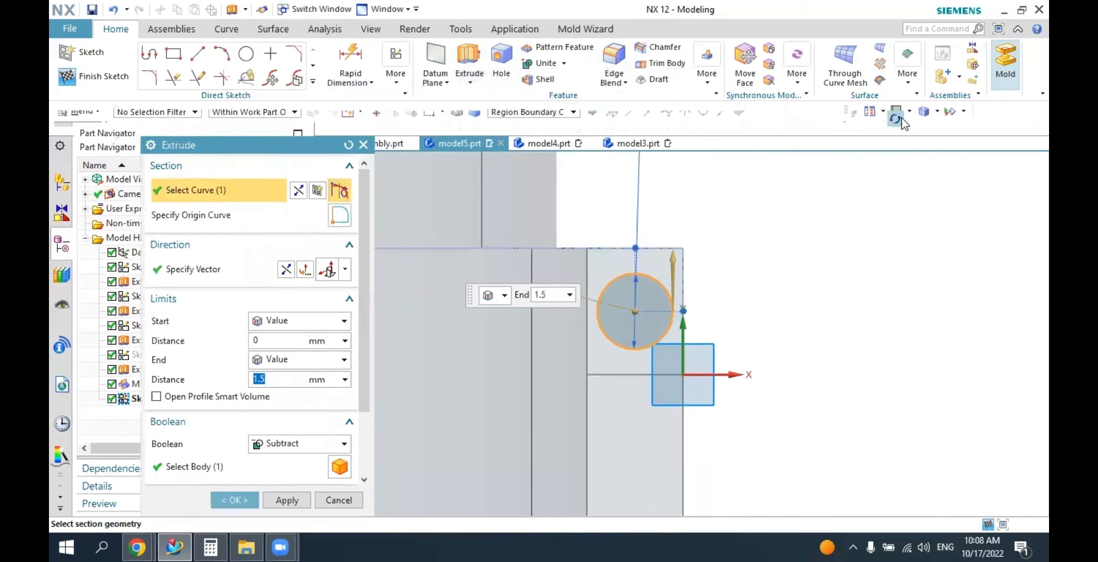
left_click(990, 120)
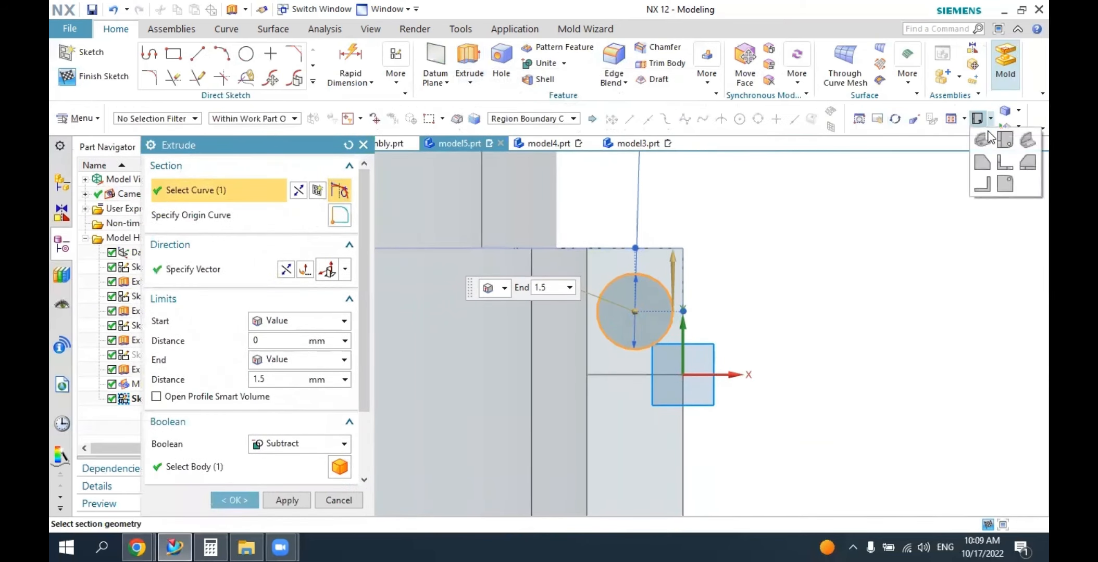
left_click(983, 140)
middle_click_drag(487, 364, 537, 366)
left_click_drag(552, 343, 765, 396)
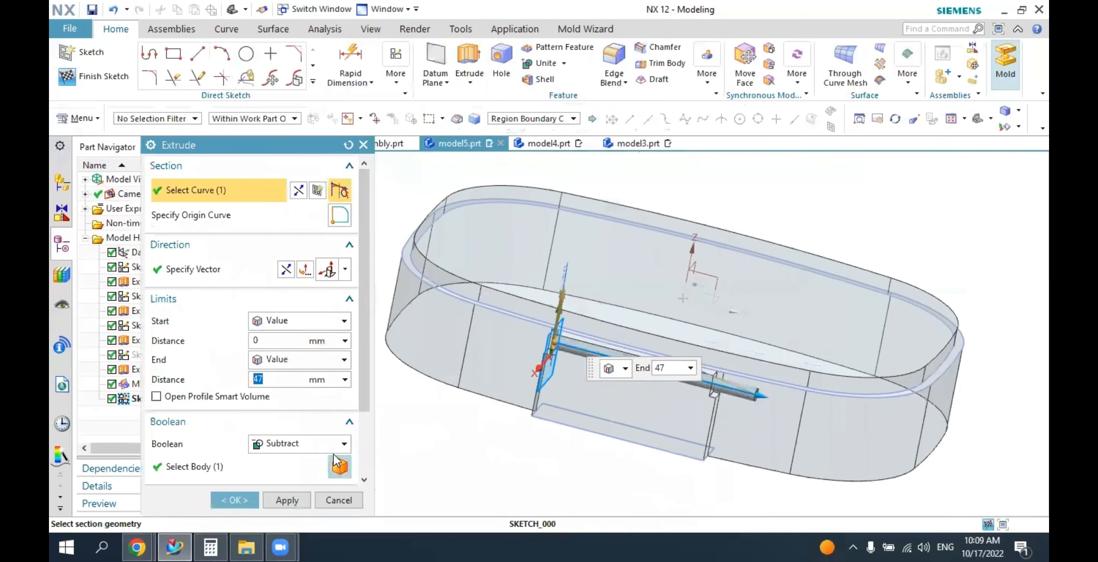
left_click(292, 446)
left_click(281, 489)
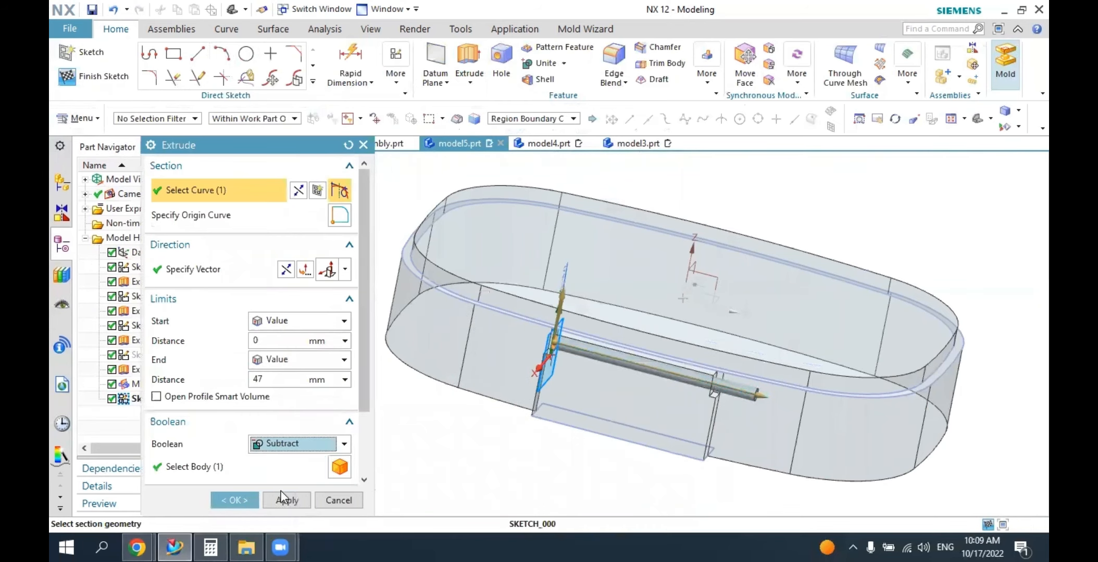
left_click(243, 467)
left_click(236, 500)
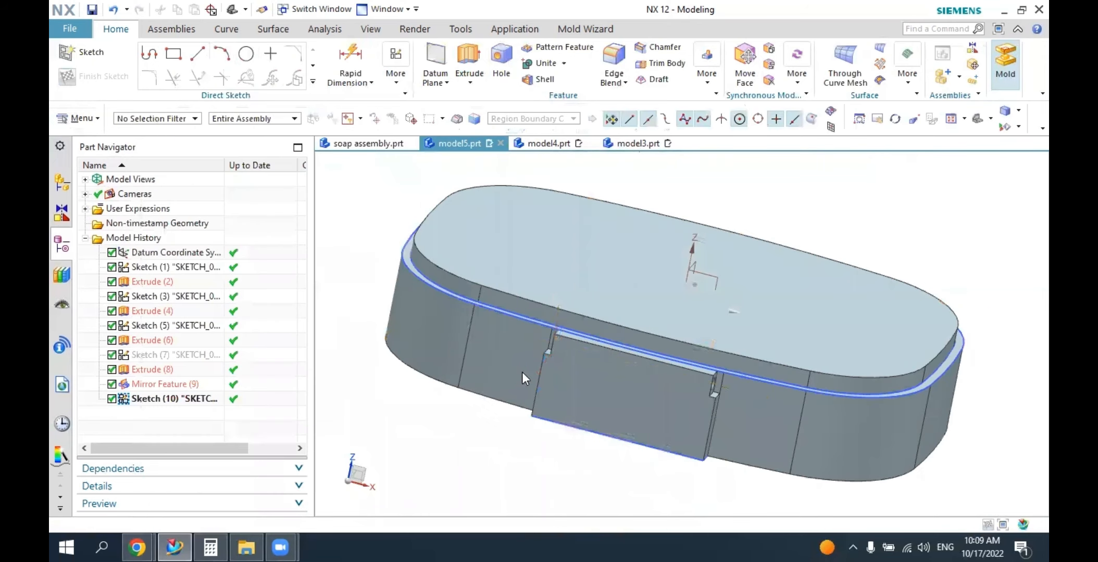
Check the base's inside in soap assembly.prt, and start a sketch on the flat top face of the model5.prt base.
middle_click_drag(536, 365, 561, 381)
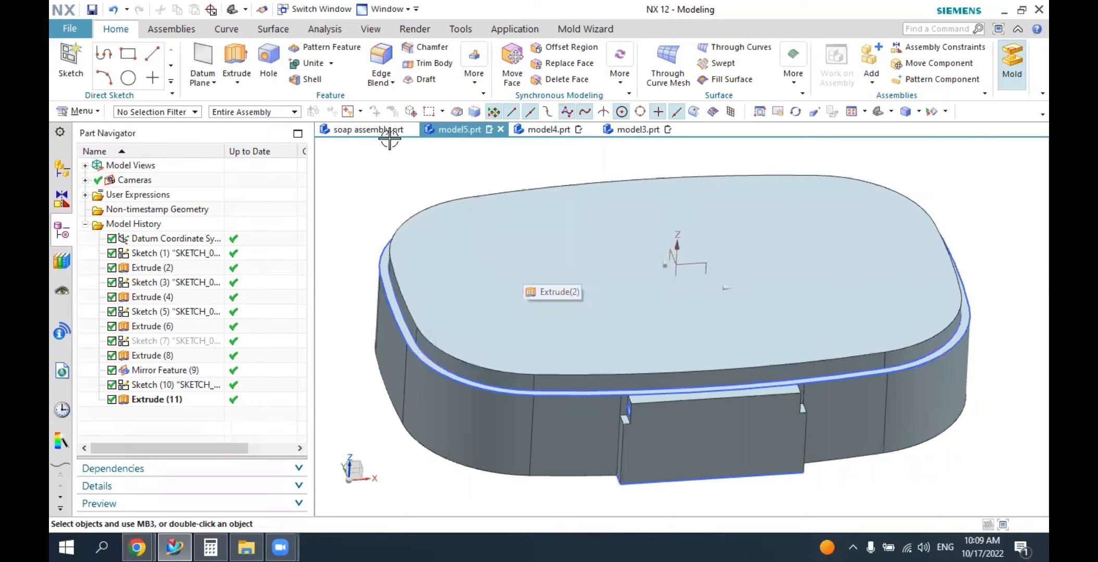
left_click(368, 129)
left_click(880, 113)
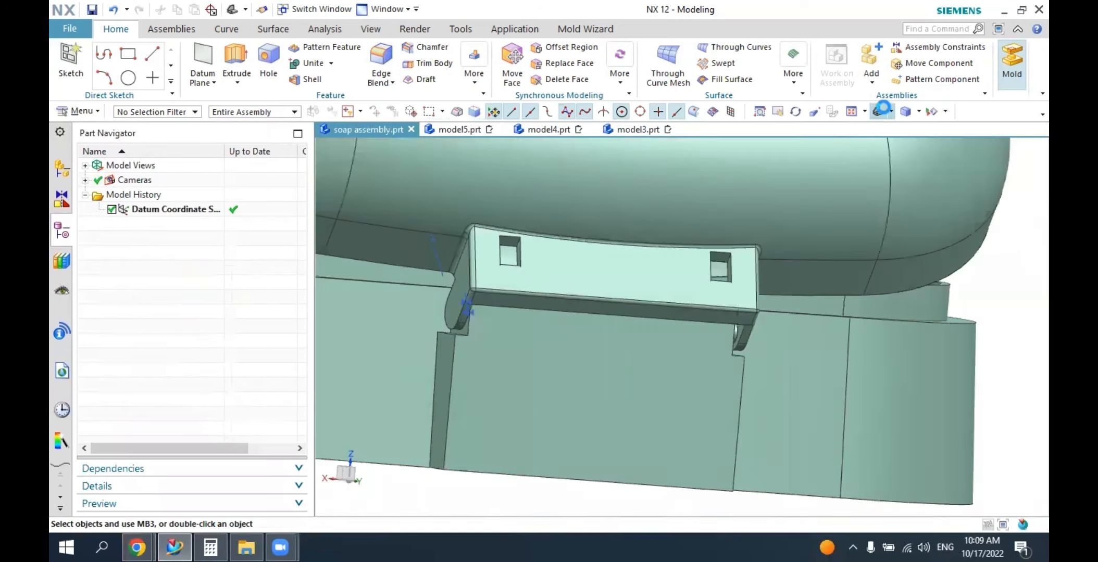
middle_click_drag(661, 368, 612, 284)
middle_click_drag(619, 326, 564, 344)
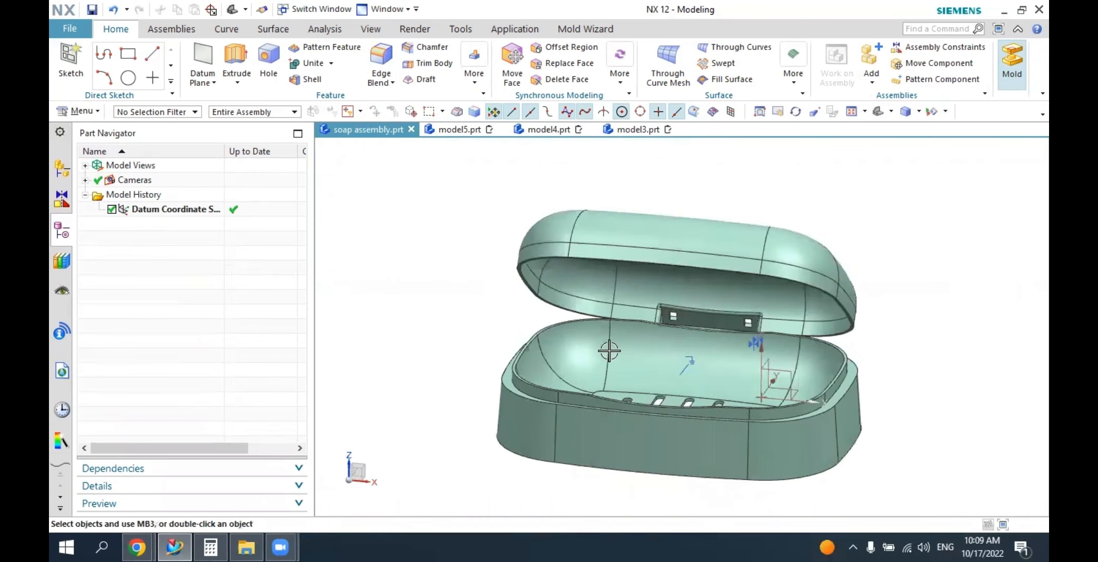
left_click(464, 130)
left_click(72, 63)
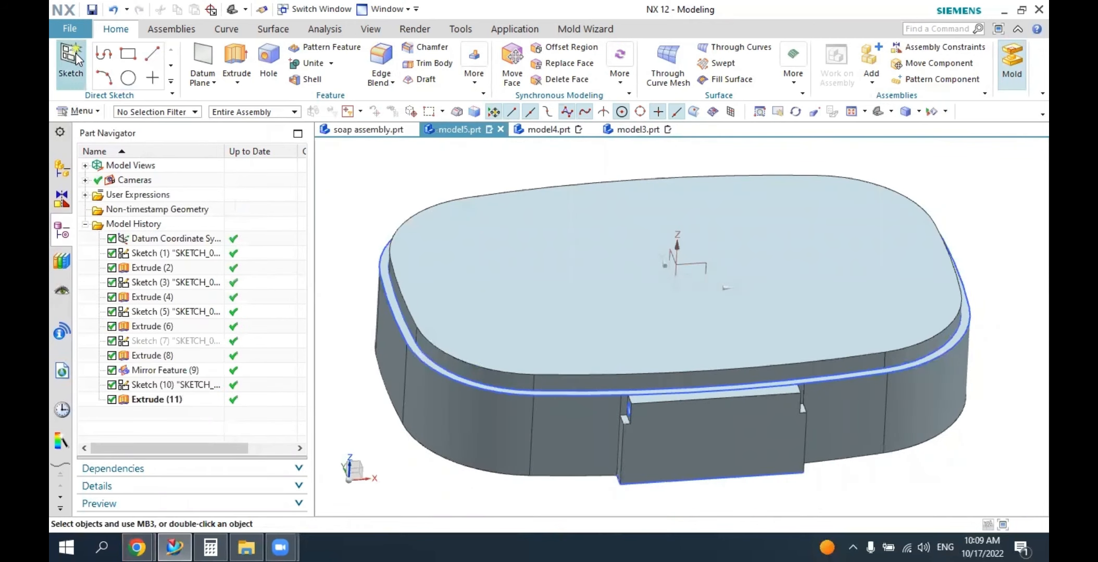
left_click(428, 251)
left_click(276, 315)
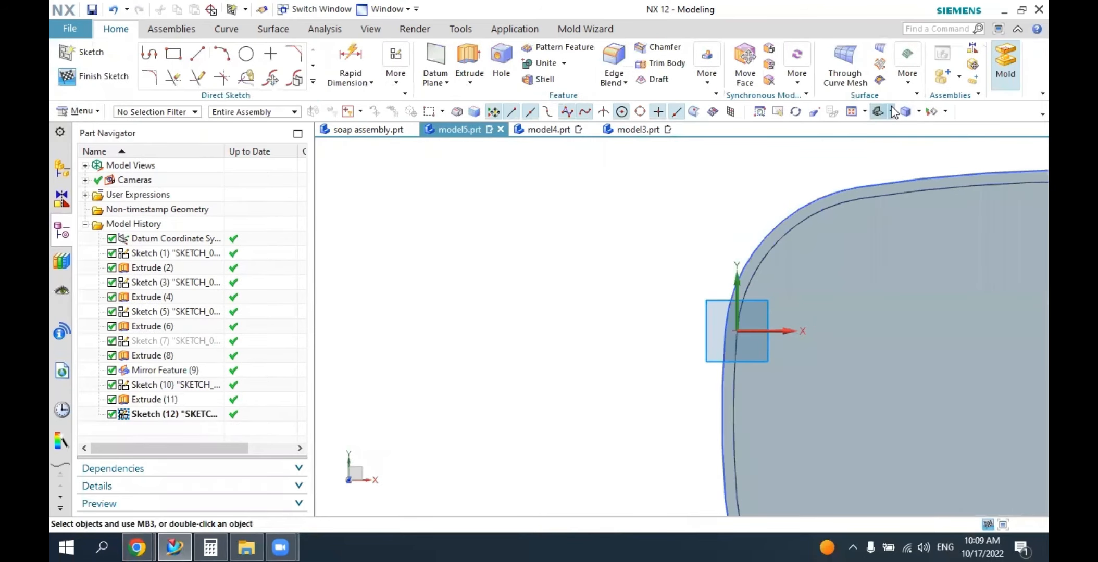
left_click(892, 113)
left_click(902, 133)
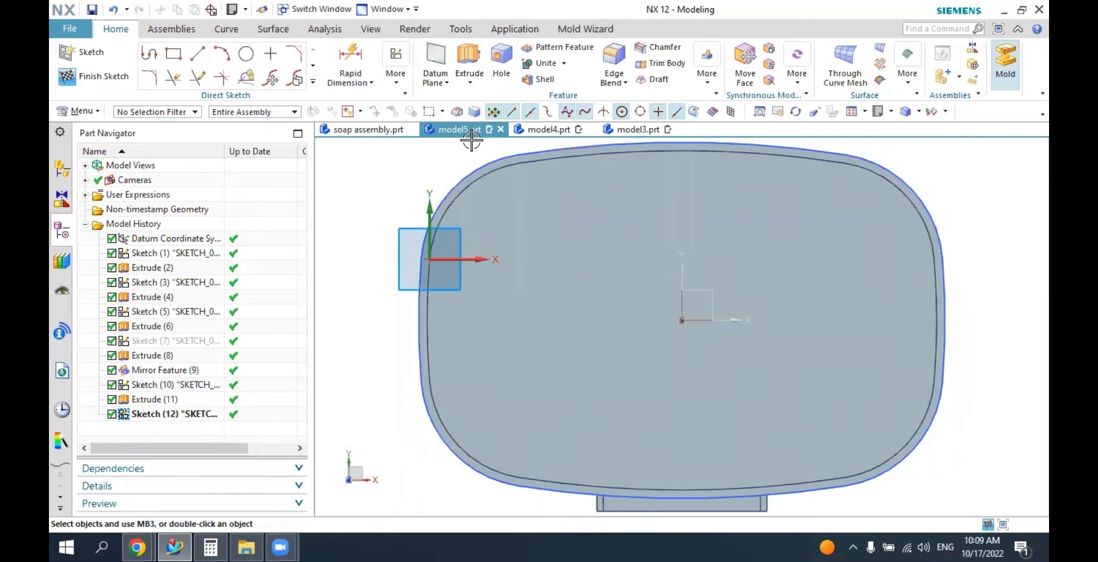
Offset the top face's connected outer edges 2 mm inward as a closed sketch outline.
left_click(313, 83)
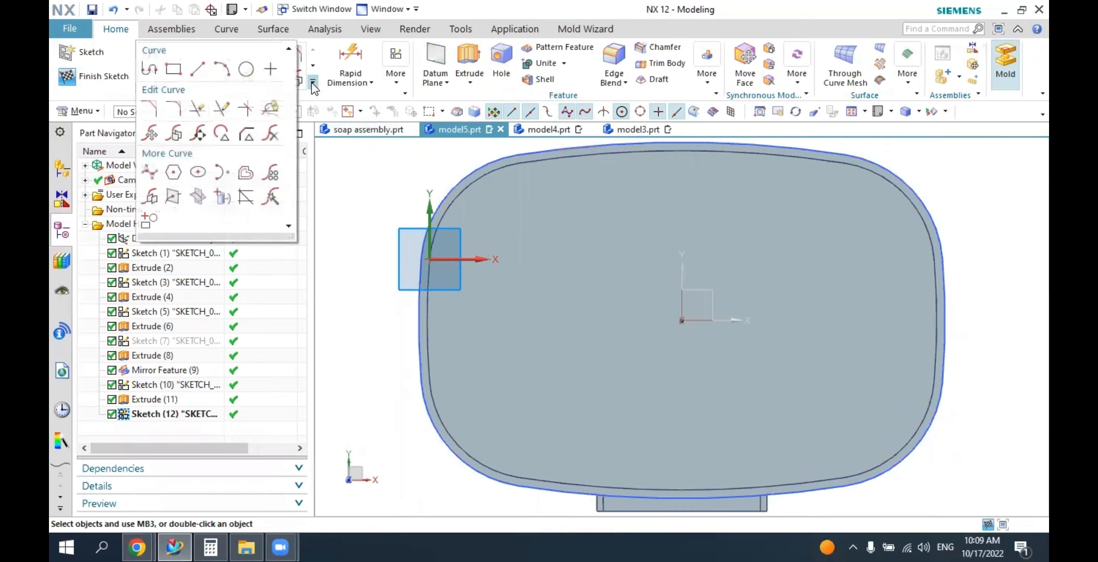
left_click(251, 175)
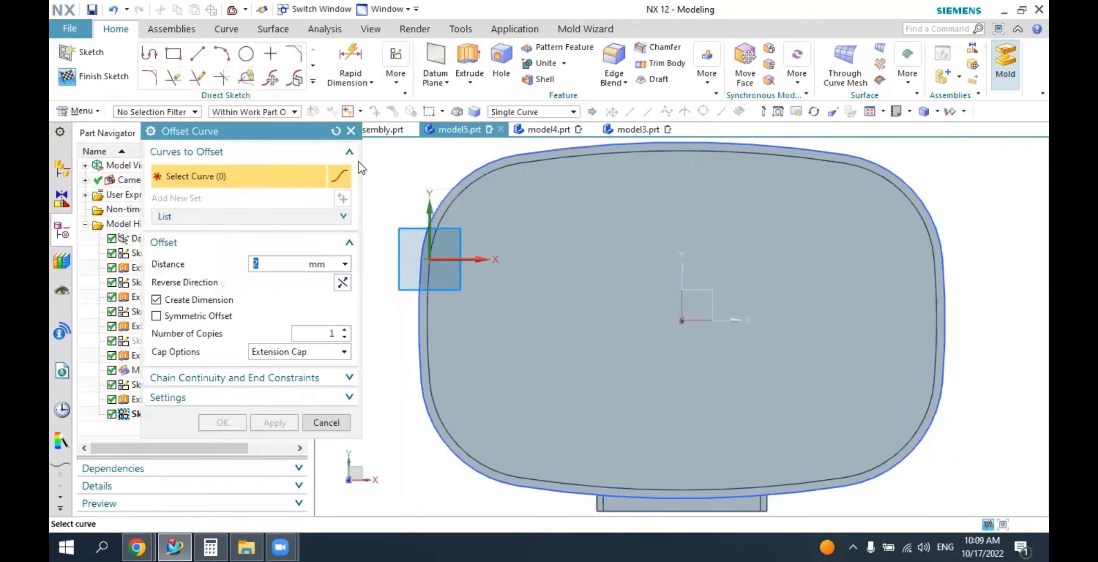
left_click(502, 118)
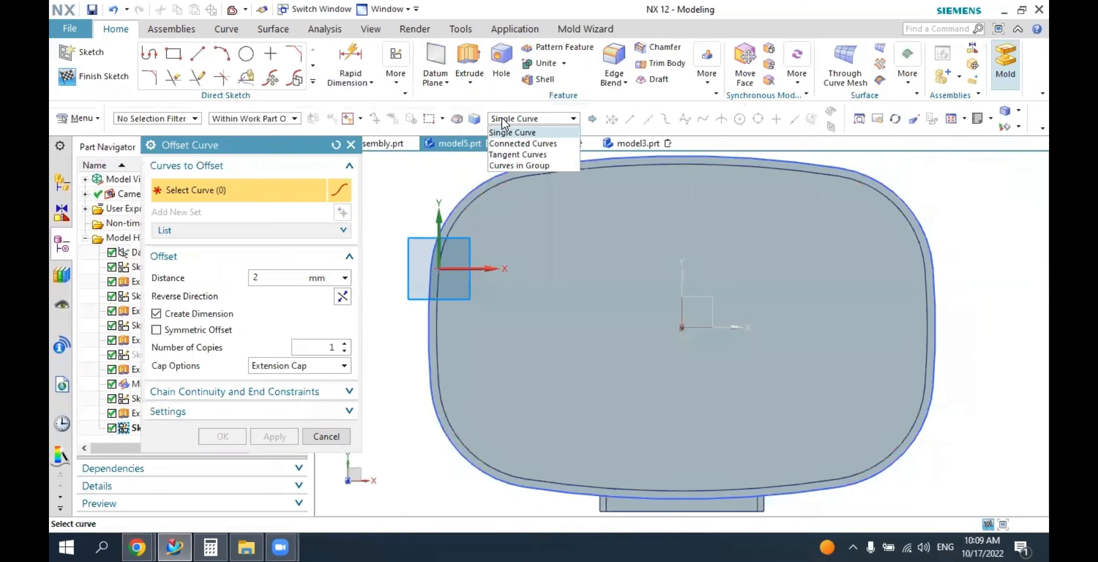
left_click(507, 144)
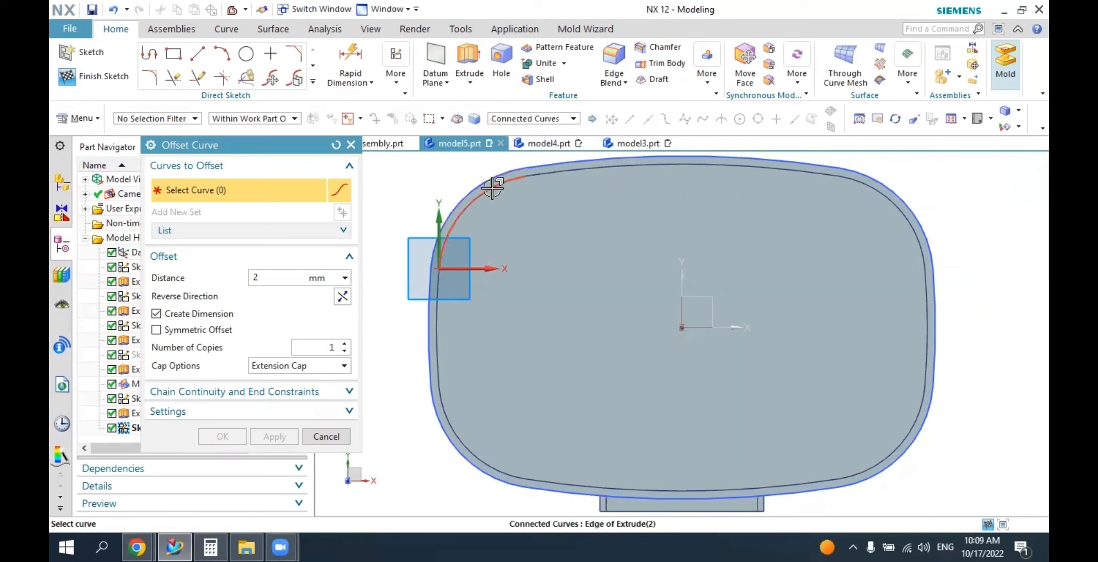
left_click(491, 186)
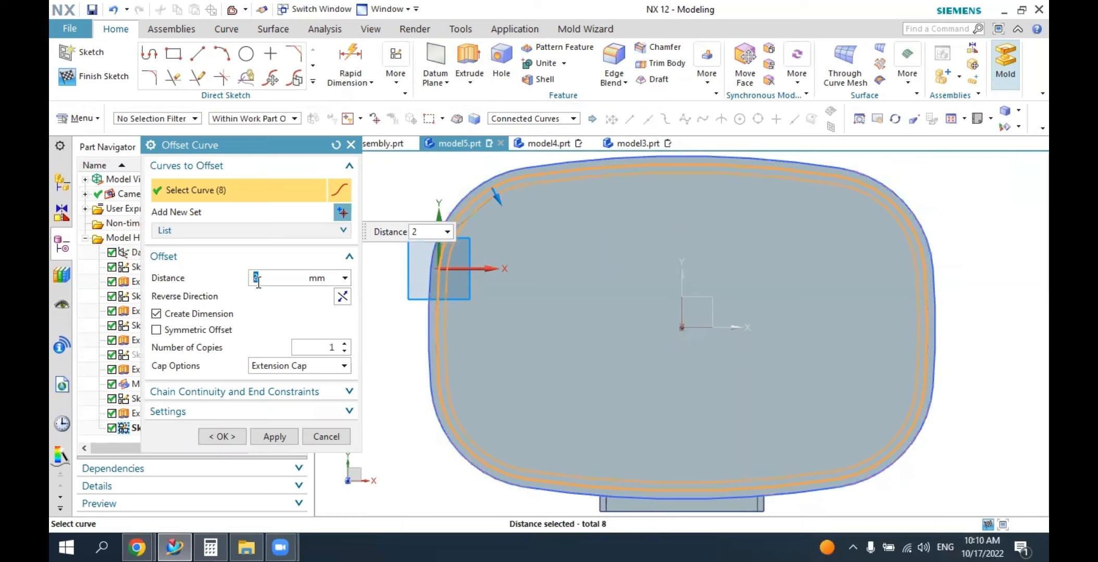
left_click(233, 436)
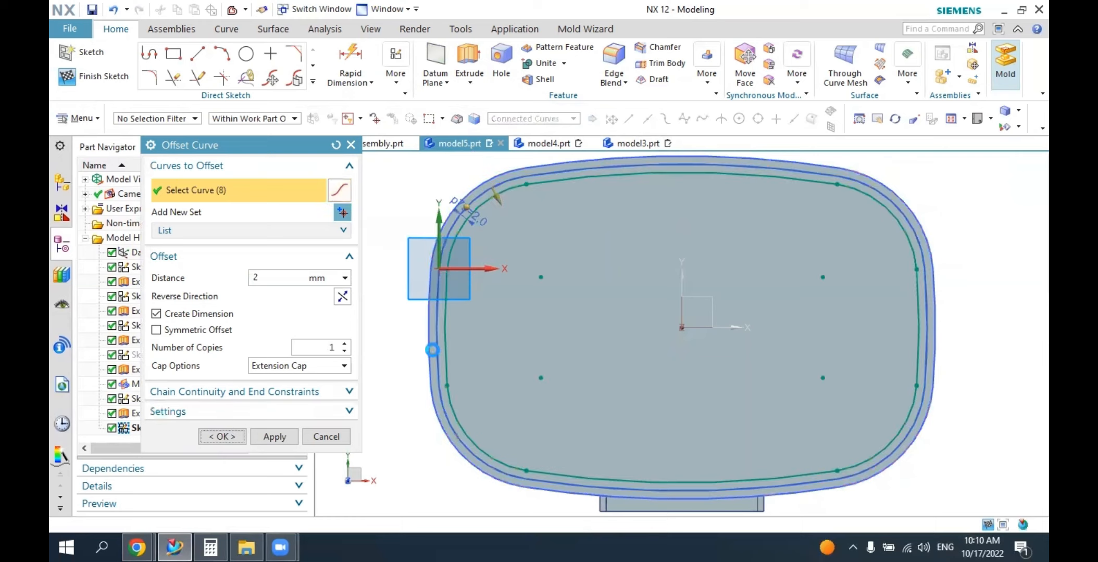
Extrude the offset outline 18 mm down into the base and subtract it to hollow out a pocket.
middle_click_drag(529, 320, 534, 270)
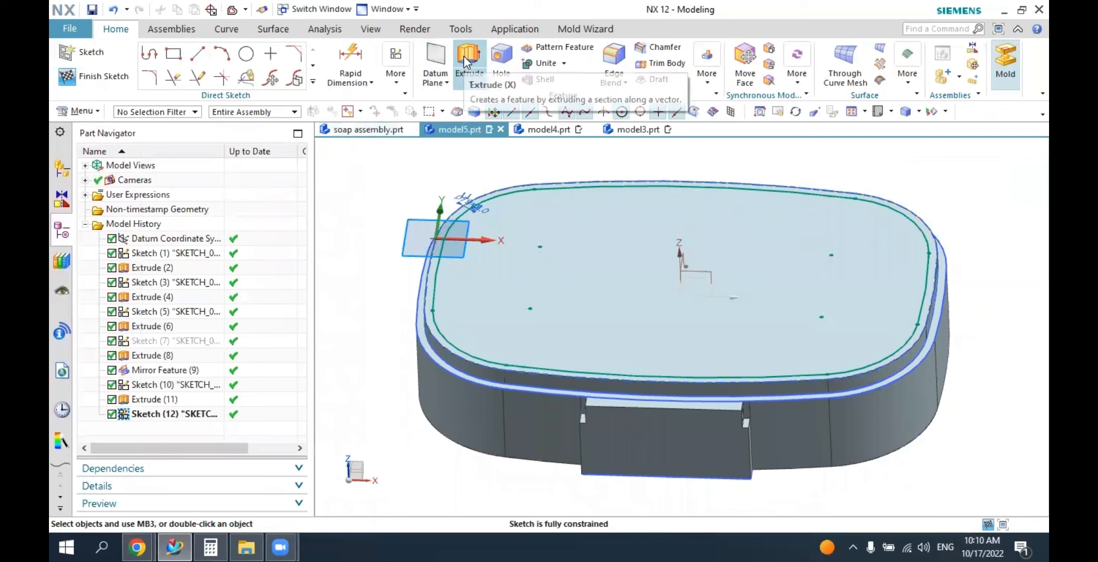
left_click(463, 58)
left_click(490, 208)
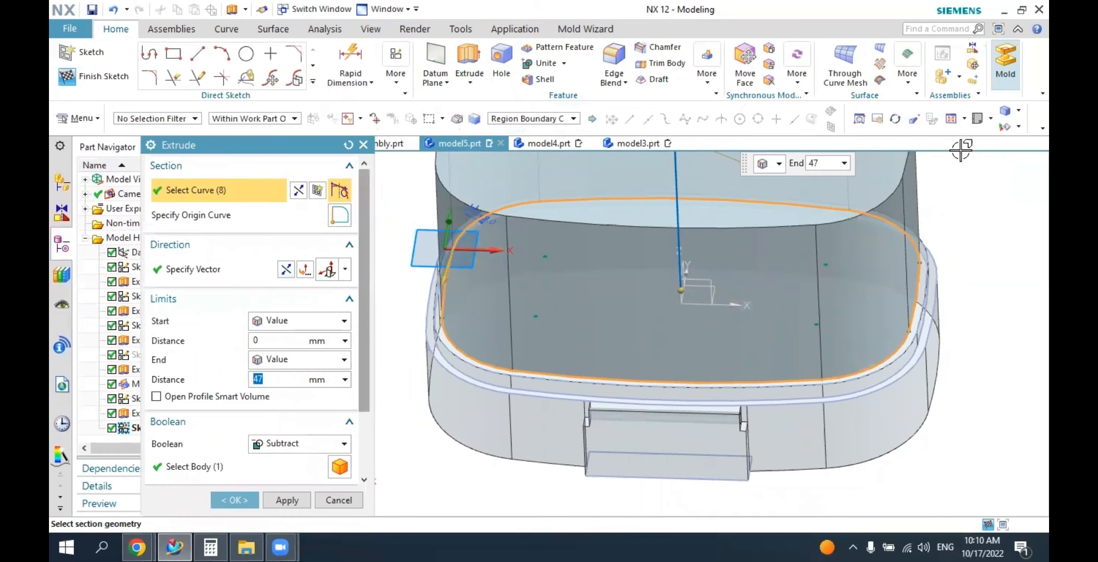
left_click(992, 119)
left_click(1005, 183)
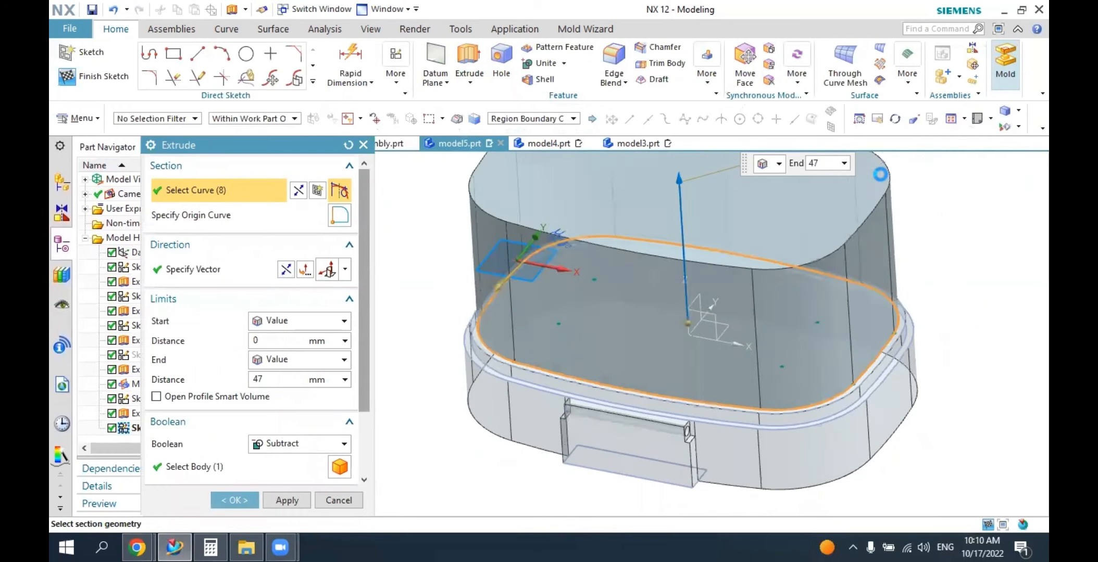
double_click(684, 230)
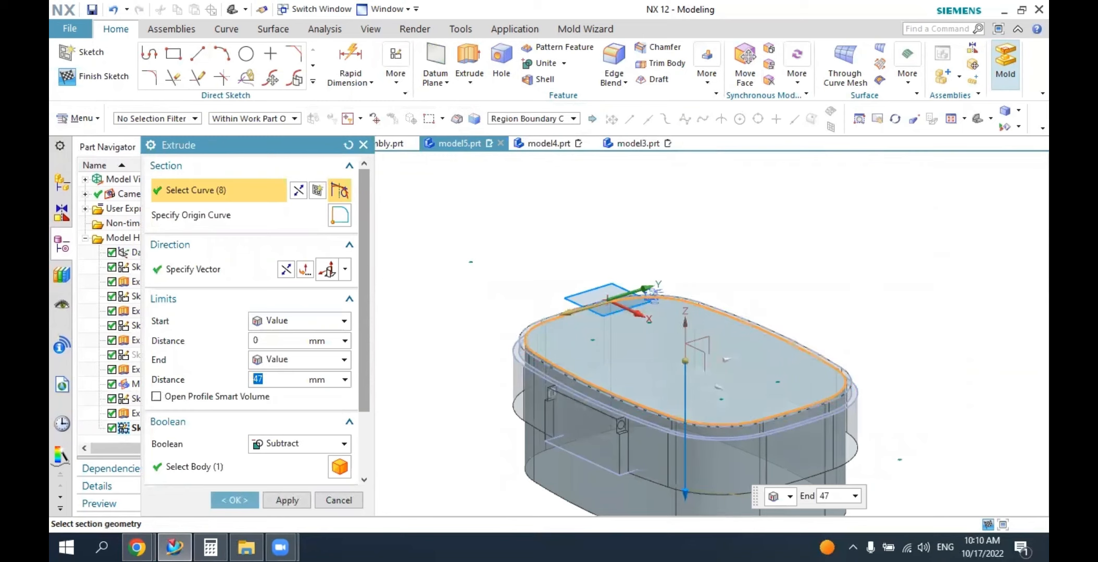
key("Return")
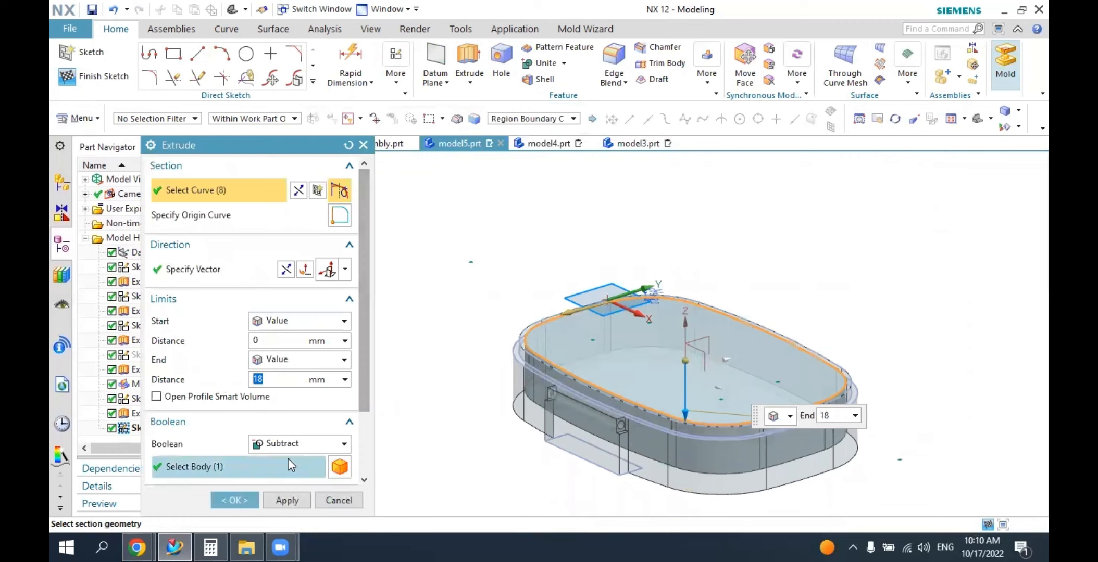
left_click(281, 444)
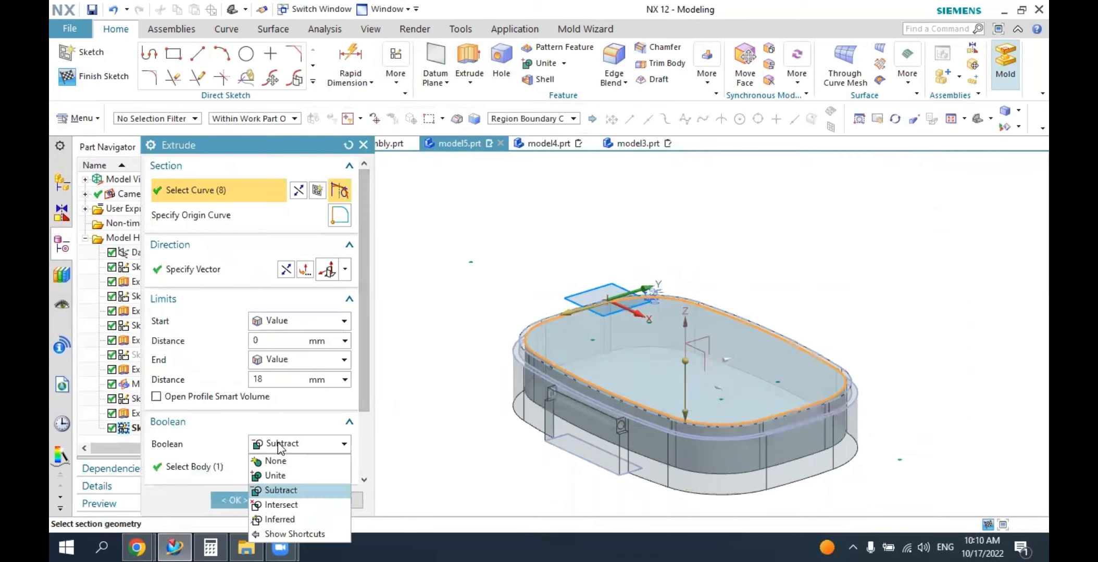
left_click(276, 491)
left_click(243, 498)
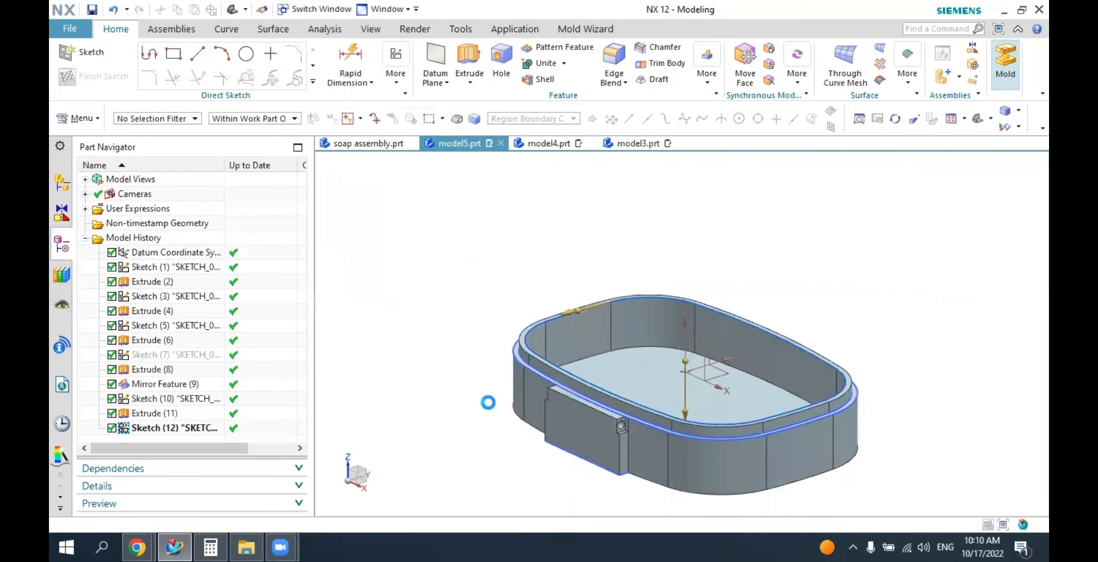
Blend the closed edge loop around the pocket's floor with a 20 mm radius.
middle_click_drag(521, 385, 524, 312)
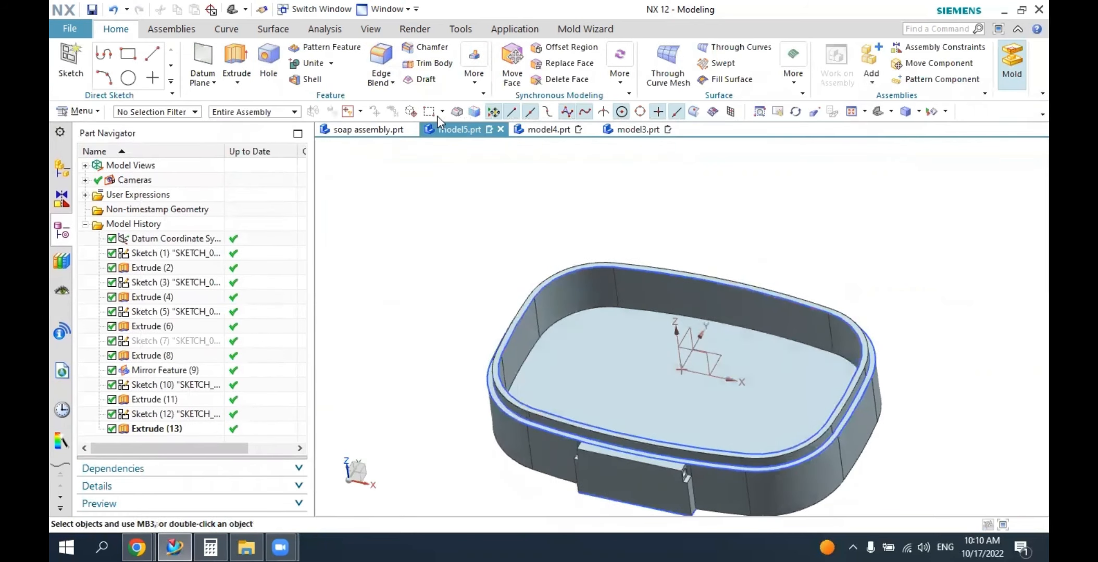
left_click(381, 65)
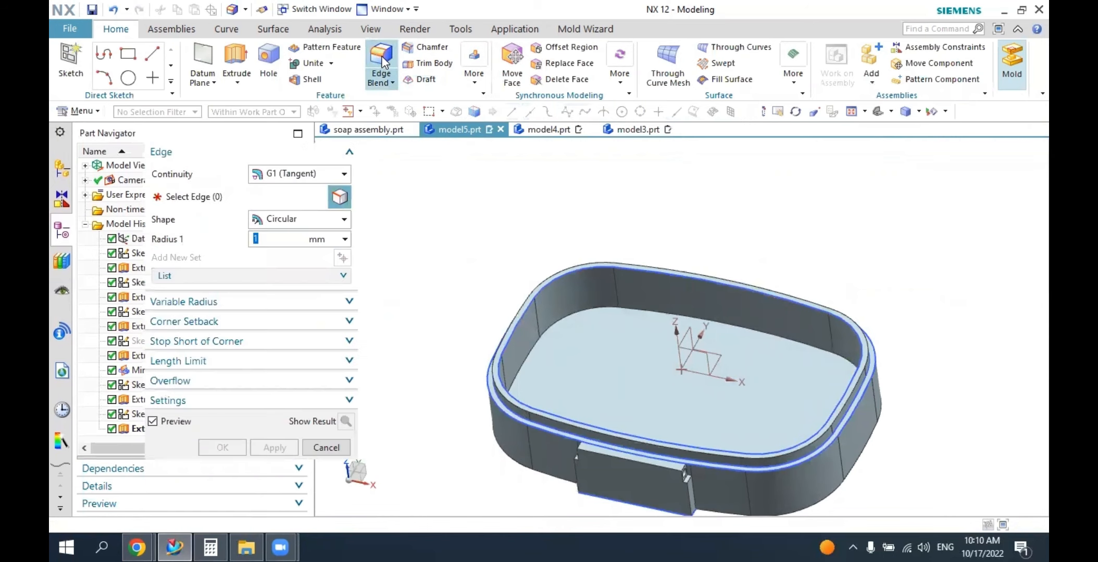
left_click(539, 352)
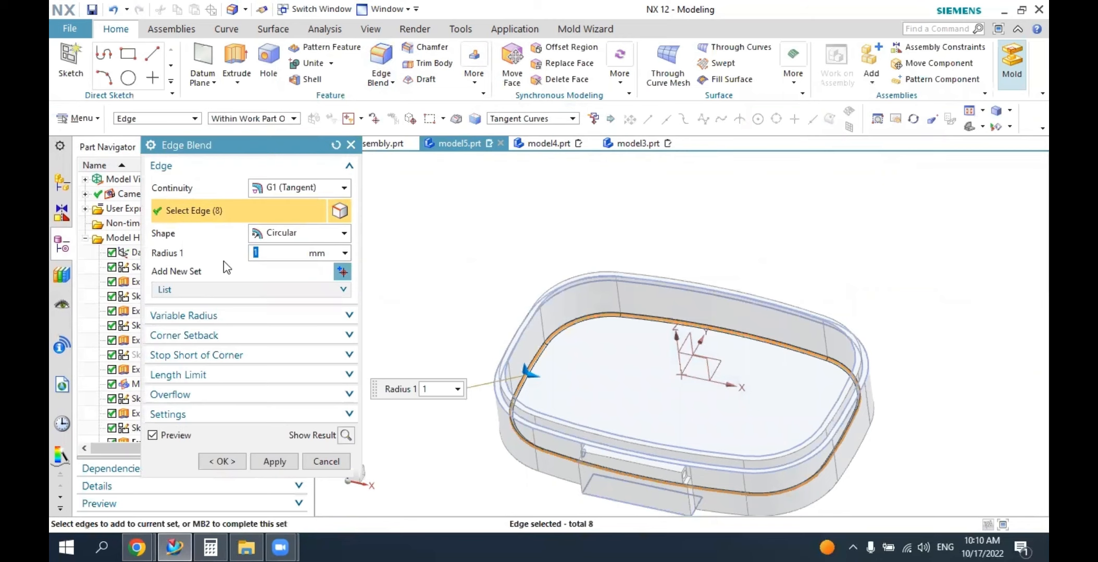
type("20")
key("Return")
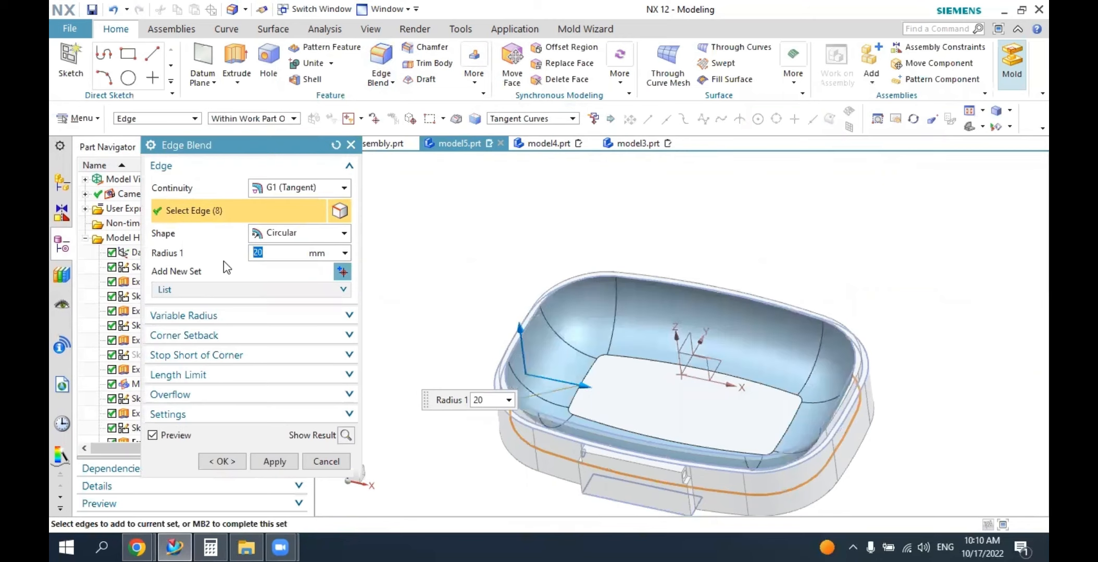
left_click(222, 462)
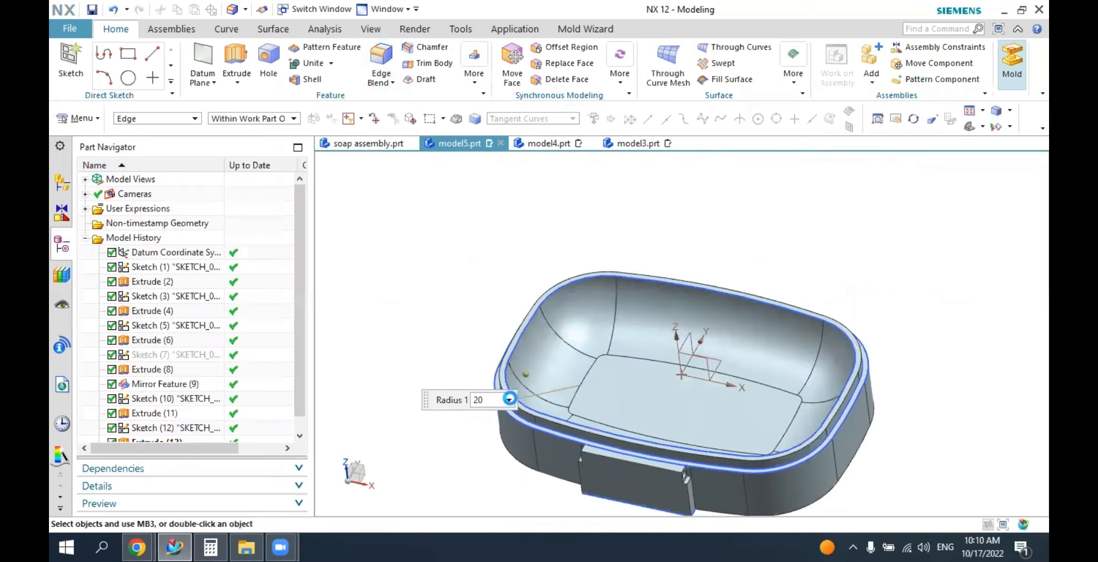
Shell the base to a 1 mm wall thickness, removing its flat underside face.
middle_click_drag(448, 396, 531, 300)
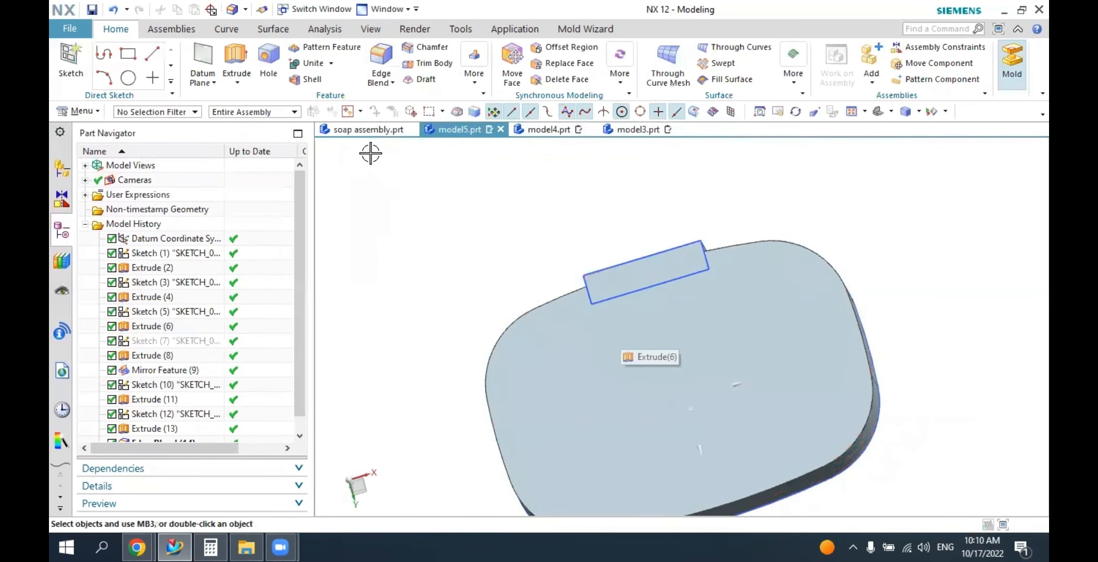
left_click(311, 80)
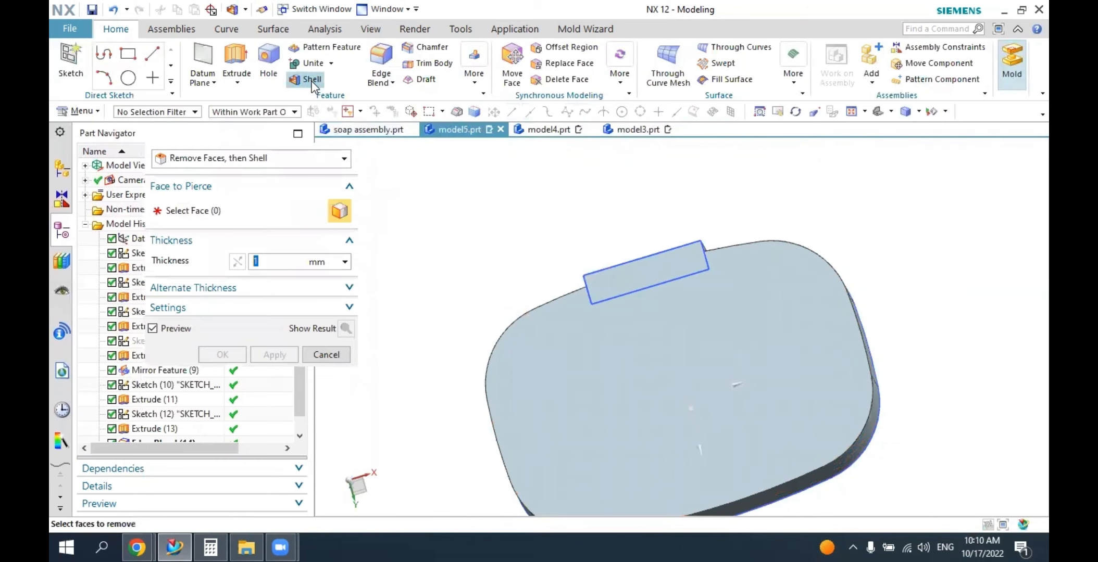
left_click(540, 388)
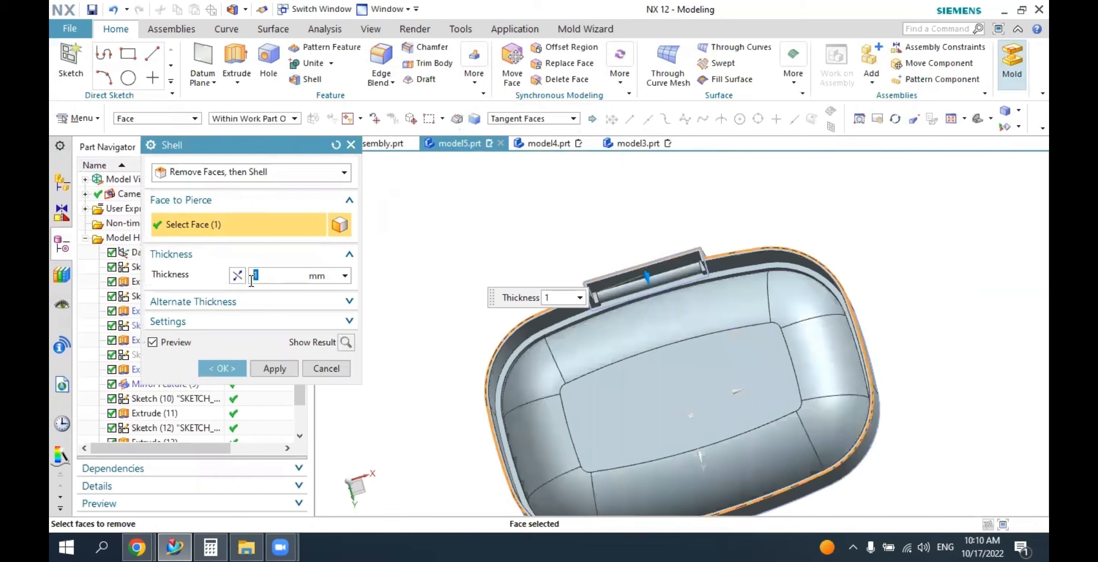
left_click(222, 369)
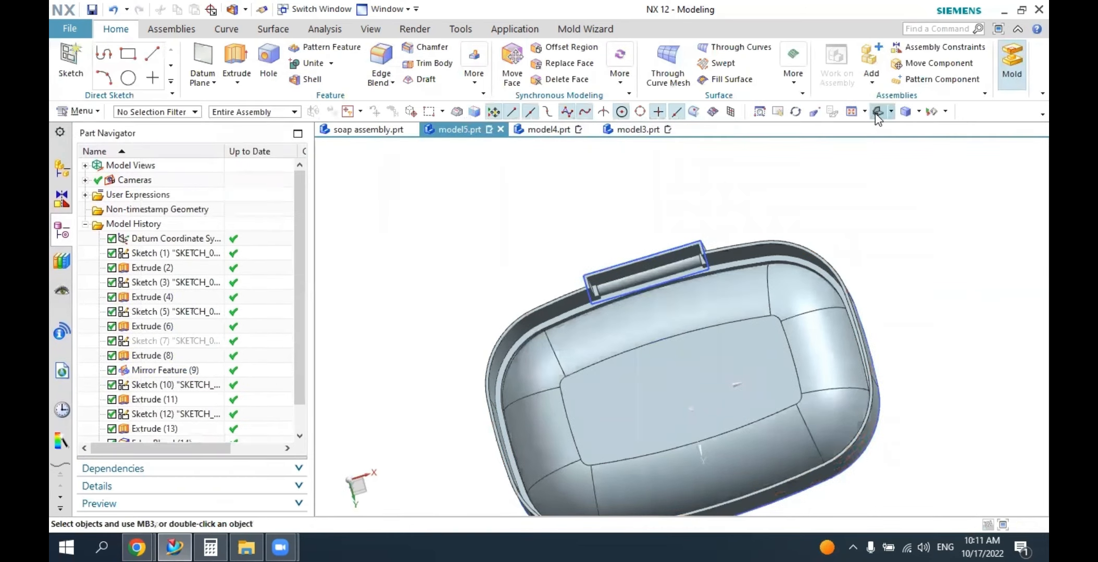
Check the drain slots in soap assembly.prt, and start a sketch on the flat inner floor of the model5.prt base.
middle_click_drag(875, 143, 625, 250)
left_click(368, 129)
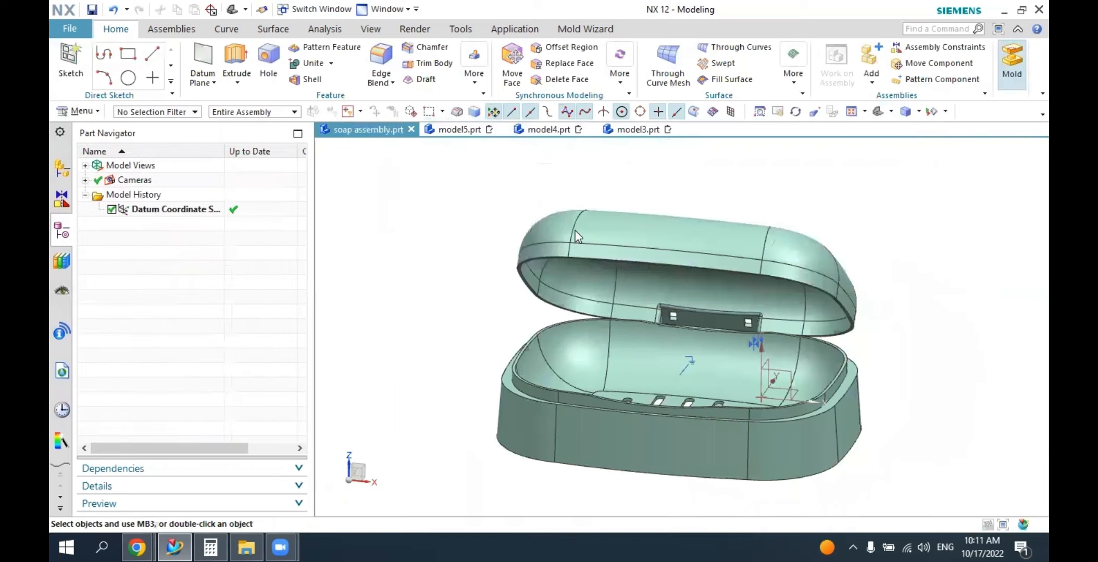
middle_click_drag(616, 317, 677, 365)
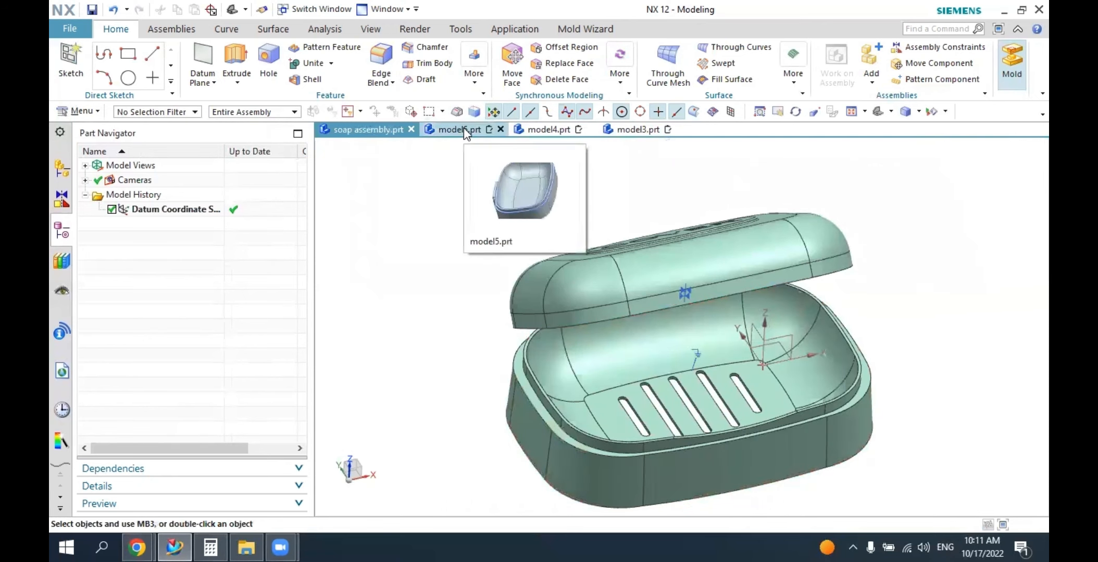
left_click(463, 129)
middle_click_drag(542, 285, 542, 417)
left_click(891, 113)
left_click(881, 133)
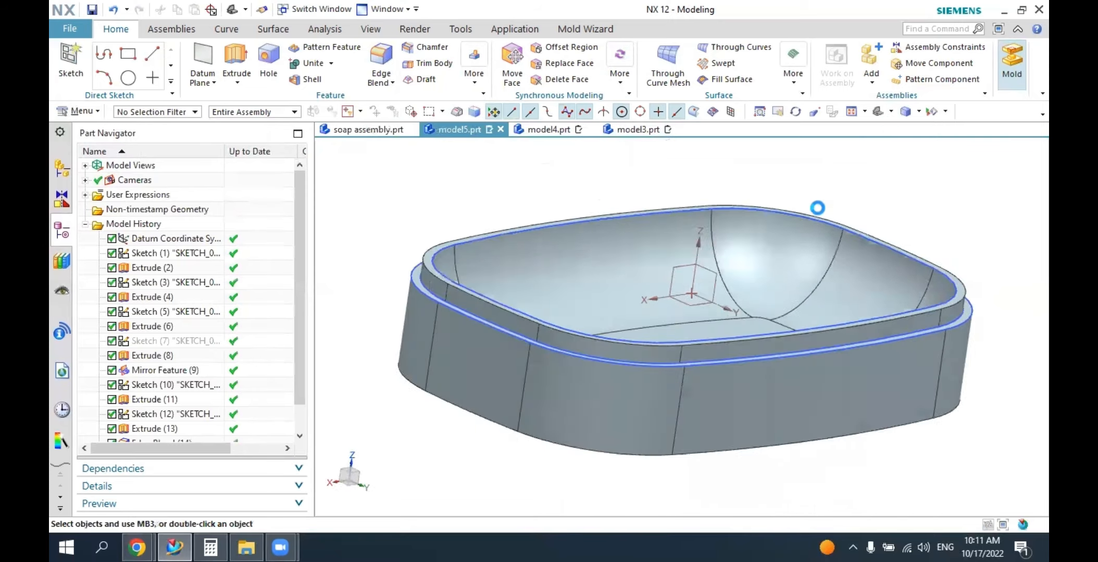
mouse_move(757, 281)
middle_mouse_down()
mouse_move(679, 266)
mouse_move(661, 307)
middle_mouse_up()
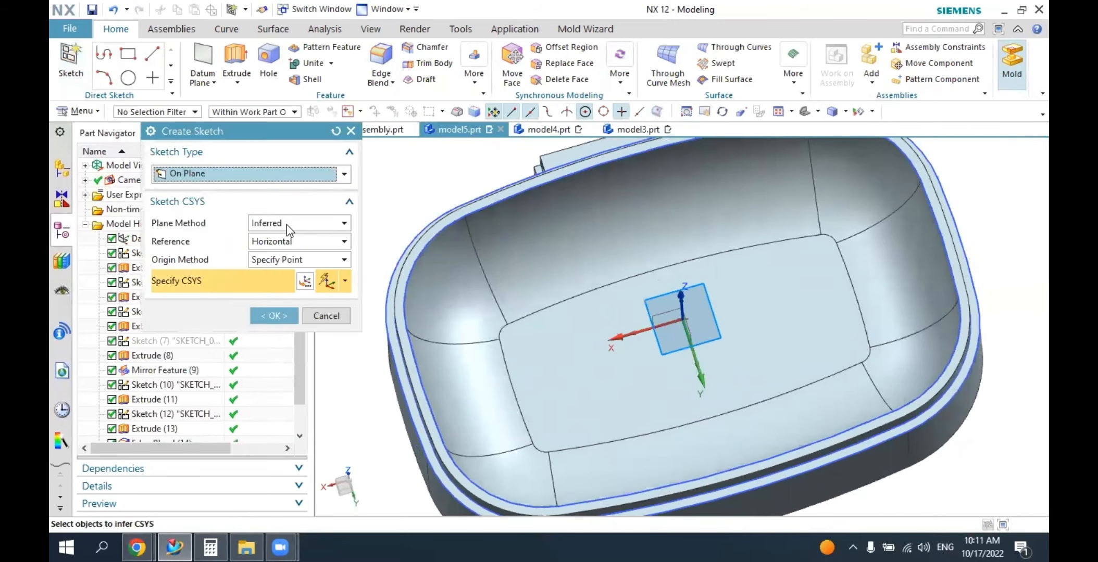
left_click(517, 370)
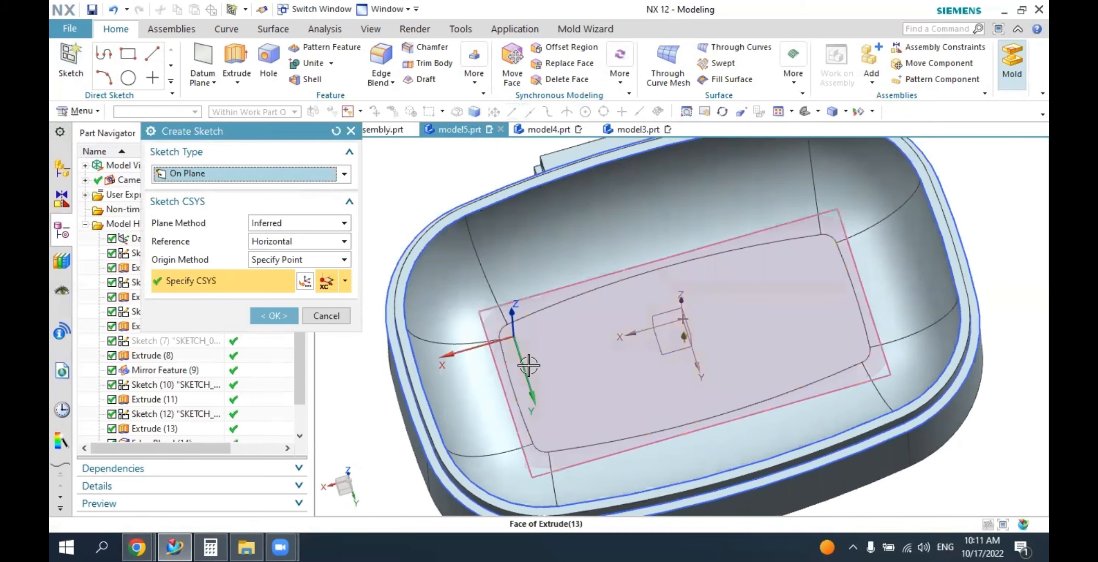
left_click(274, 316)
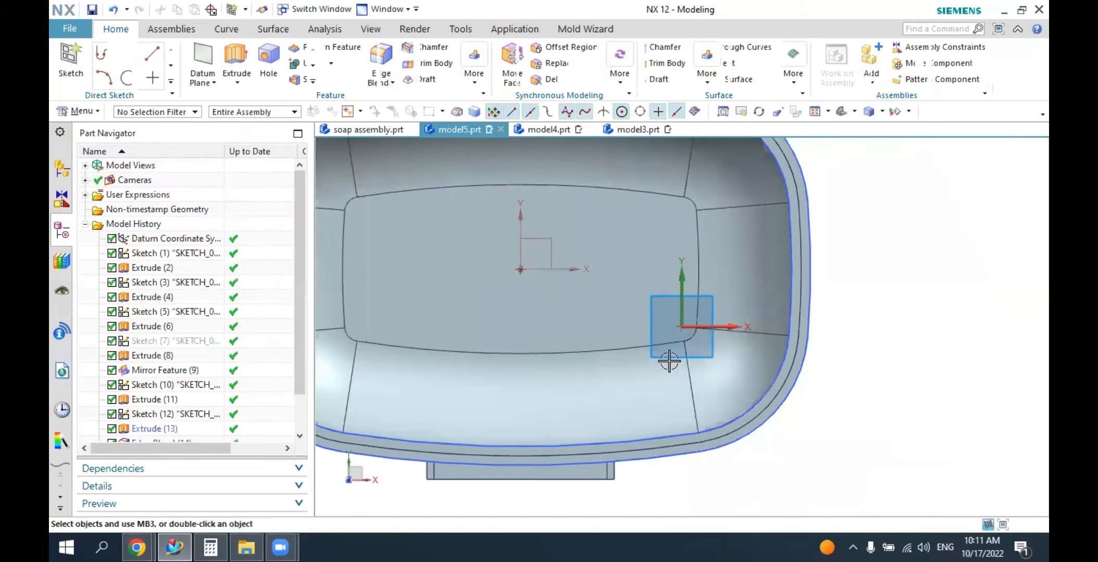
Sketch an upright rectangle about 9 mm wide and 29 mm high near the centre of the inner floor.
scroll(493, 264, "up", 3)
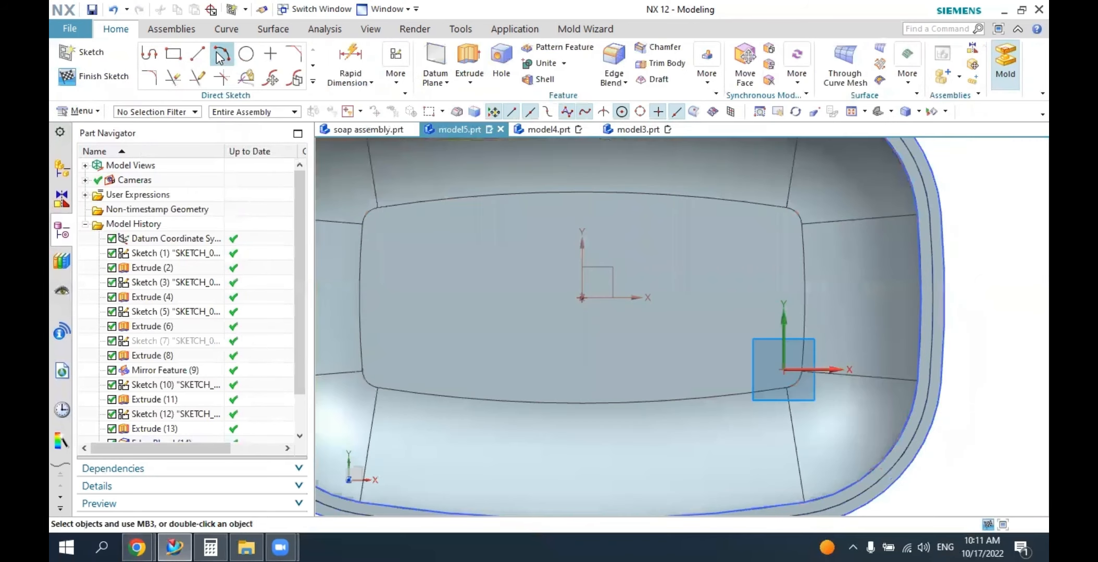
left_click(182, 54)
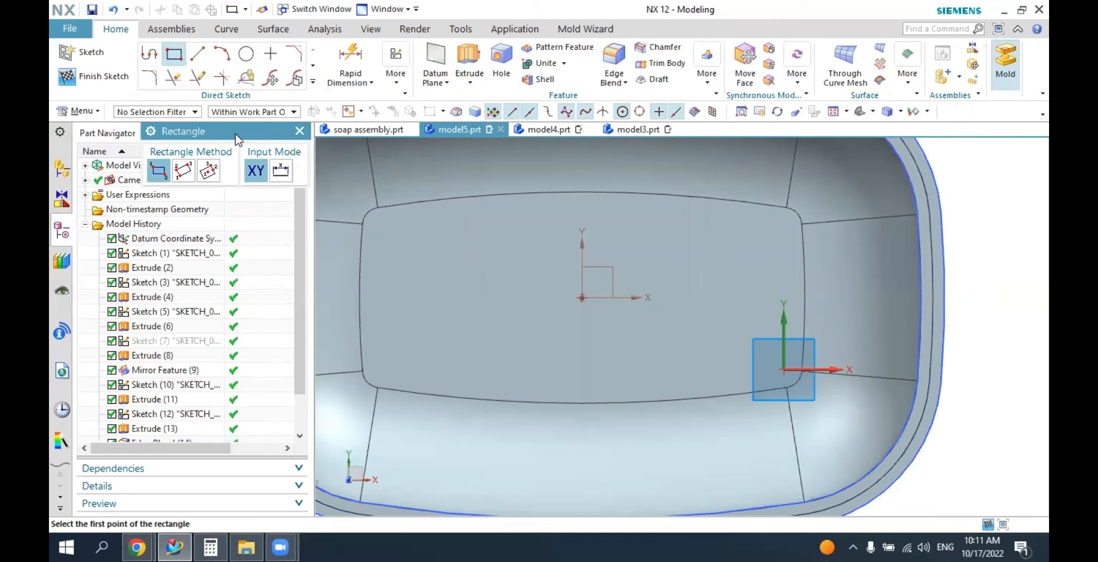
left_click(561, 213)
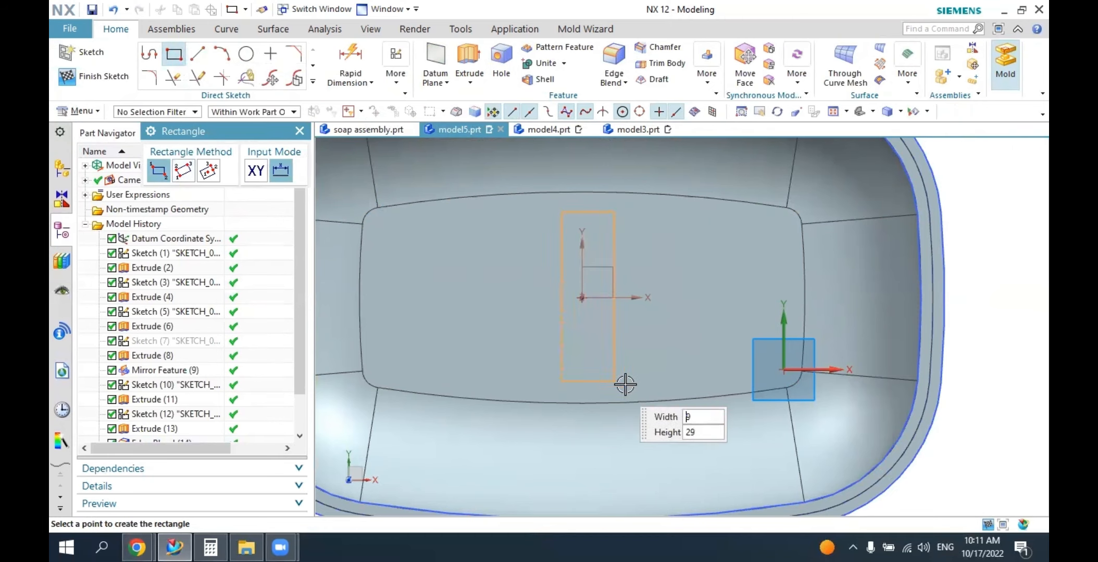
left_click(299, 131)
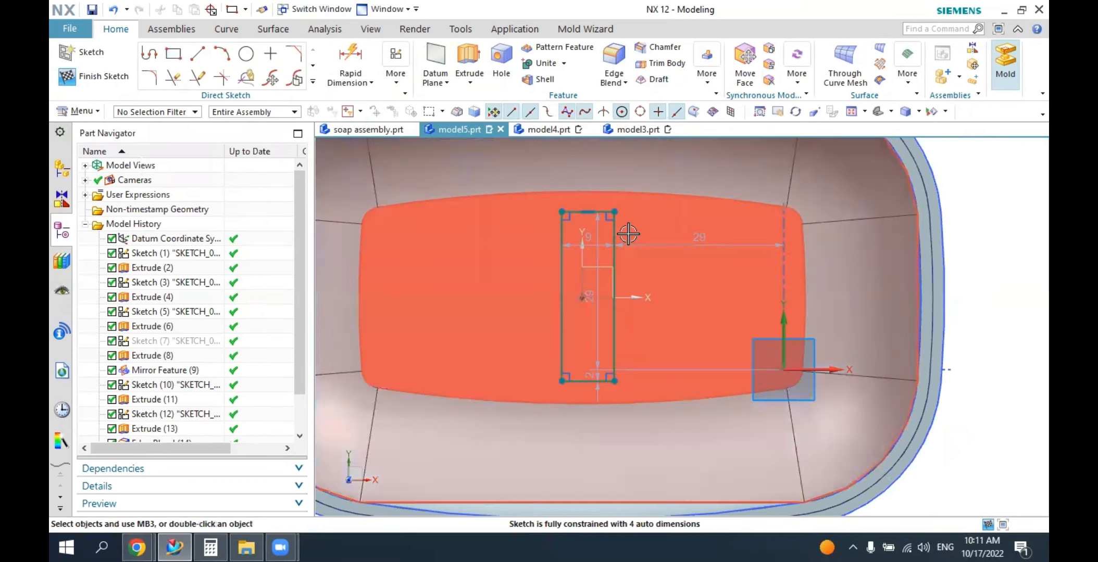
Make the rectangle's short sides symmetric about the datum X axis and its long sides symmetric about the datum Y axis.
left_click(393, 81)
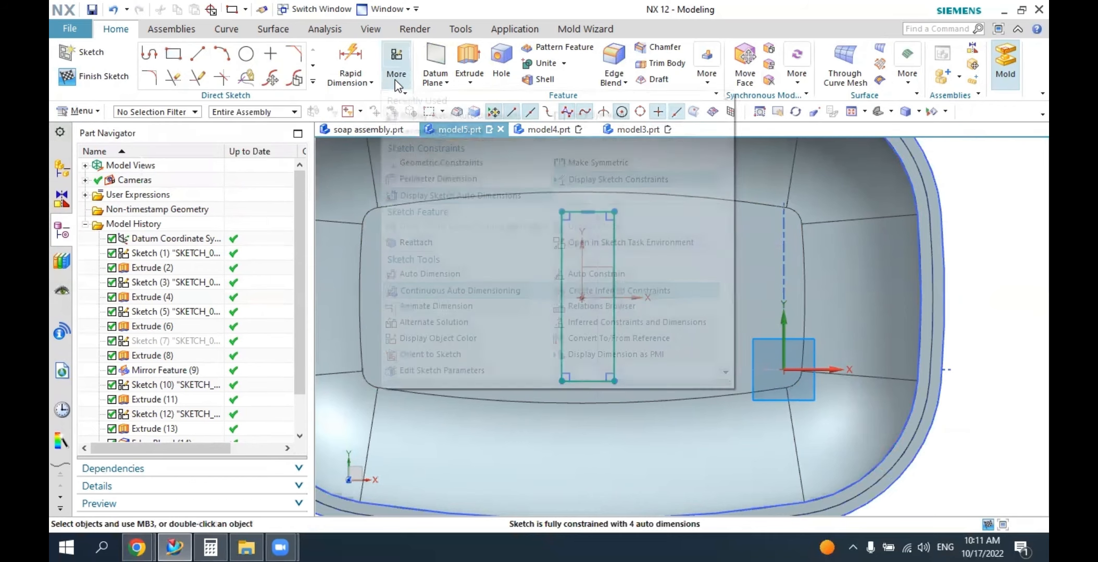
left_click(586, 116)
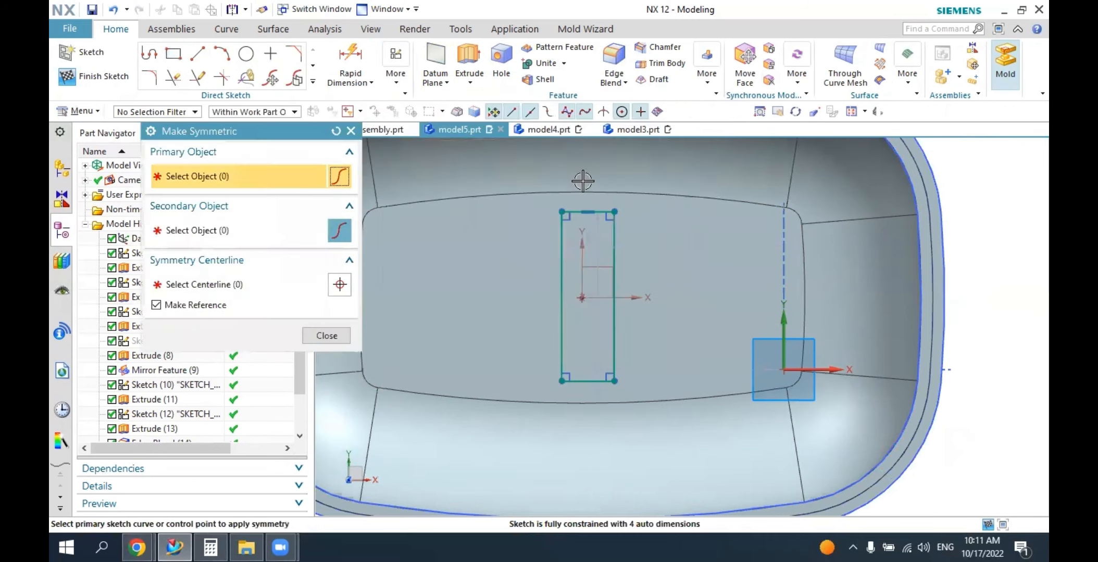
left_click(579, 212)
left_click(576, 381)
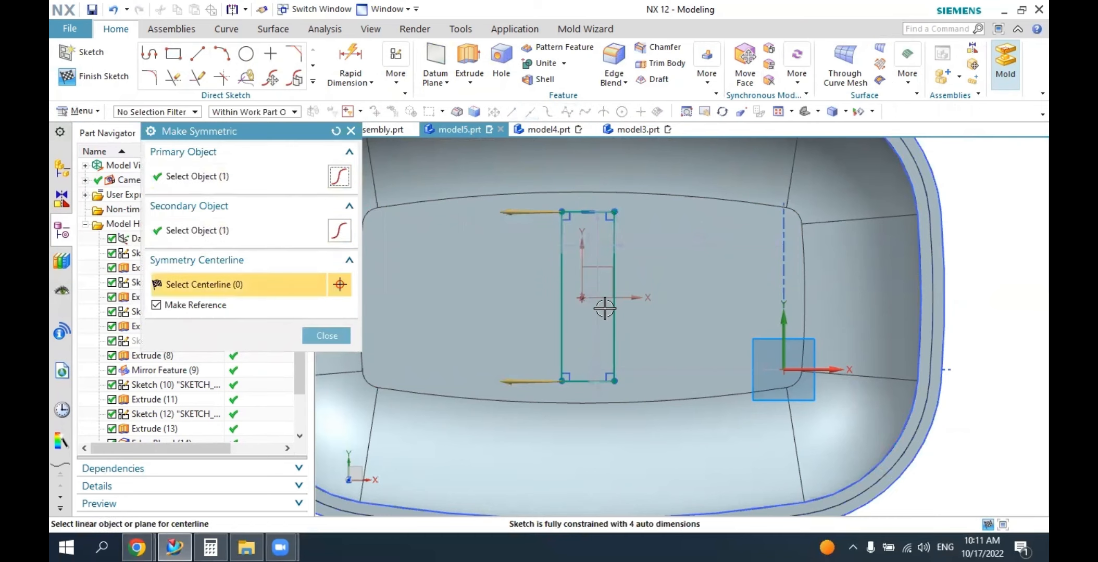
left_click(604, 299)
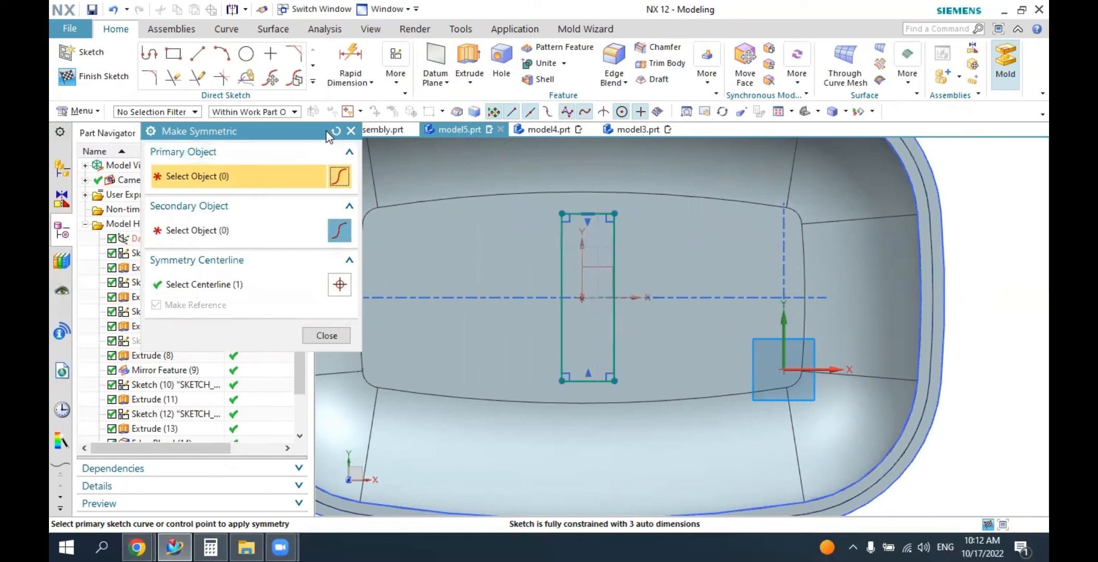
left_click(562, 235)
left_click(613, 236)
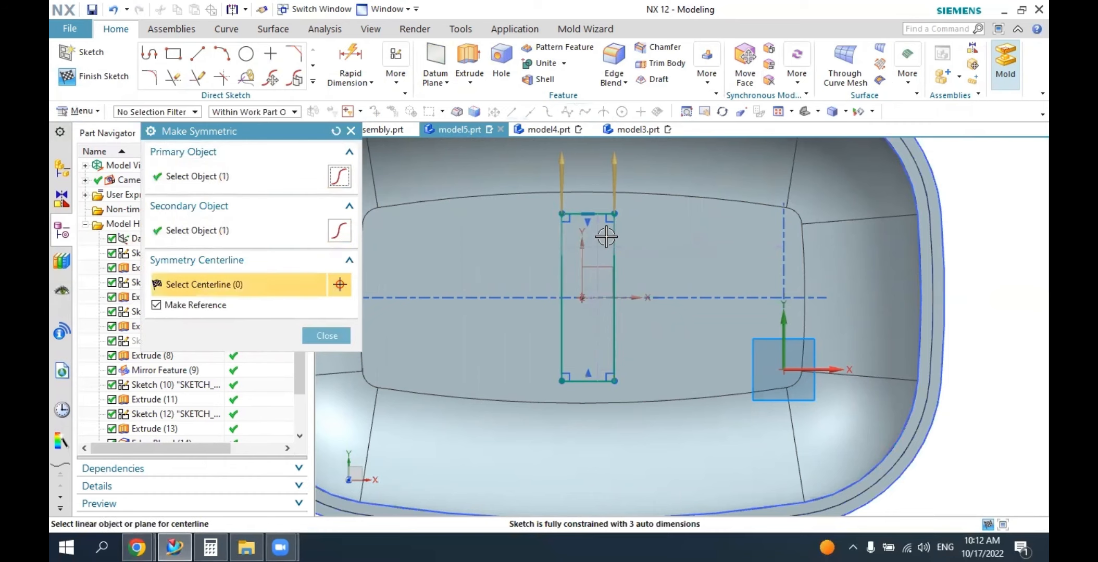
left_click(581, 254)
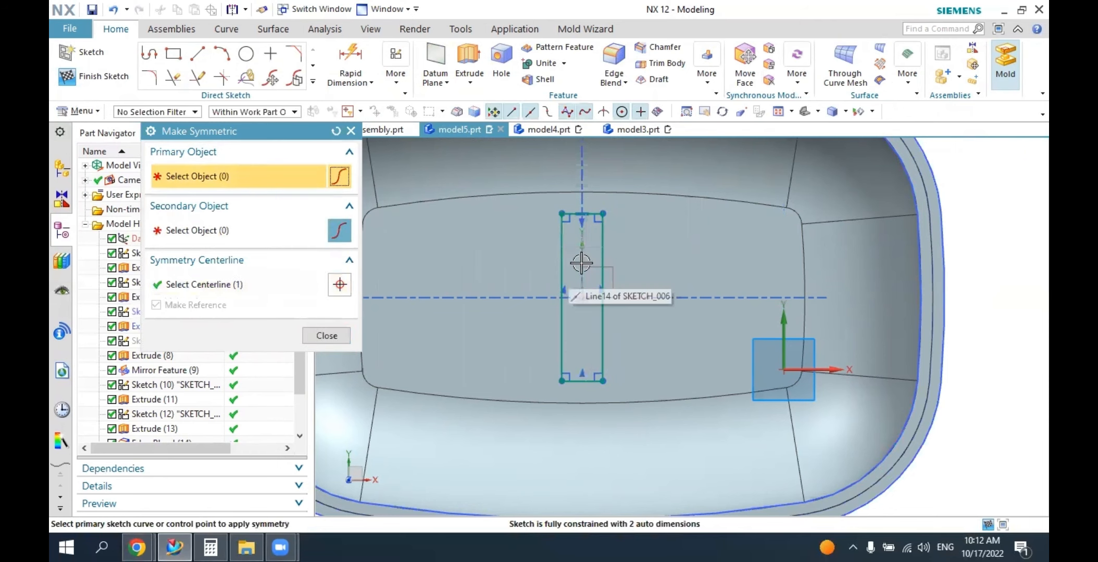
left_click(326, 336)
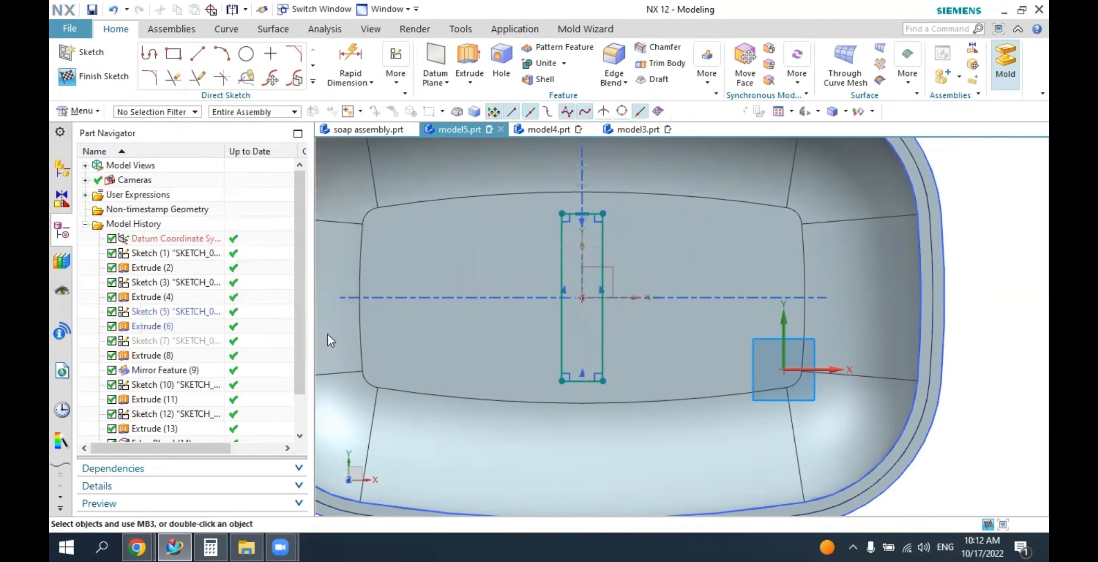
Dimension the rectangle's long side to 25 mm and its short side to 3 mm.
left_click(347, 57)
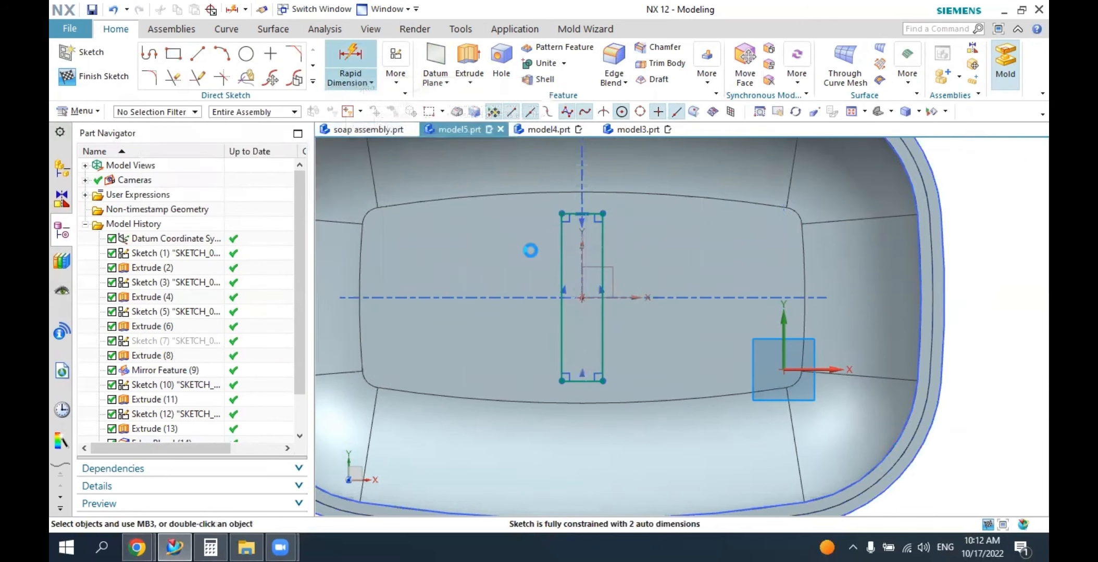
left_click(562, 255)
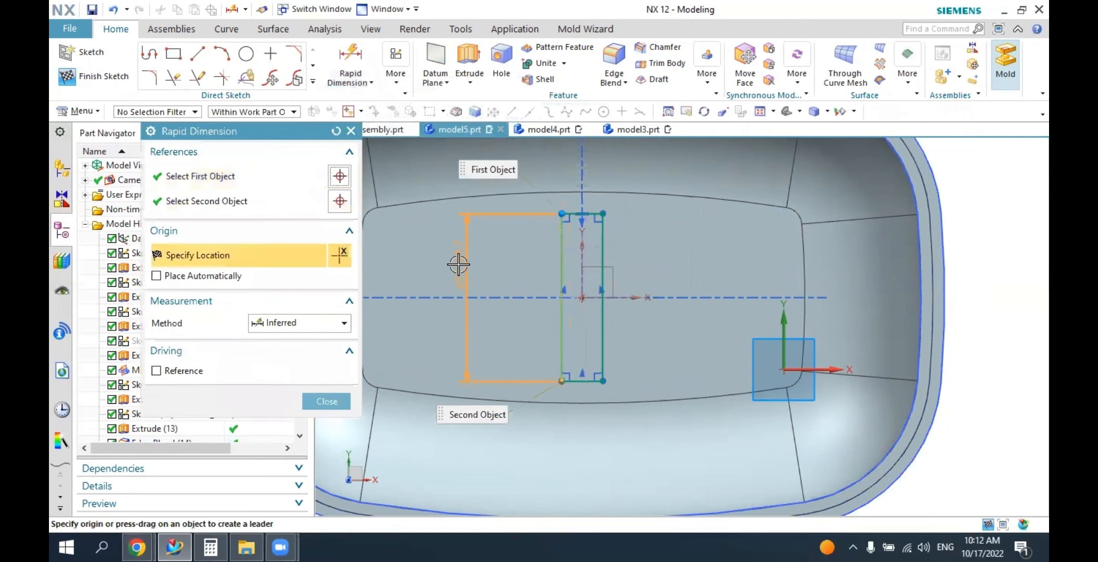
left_click(496, 274)
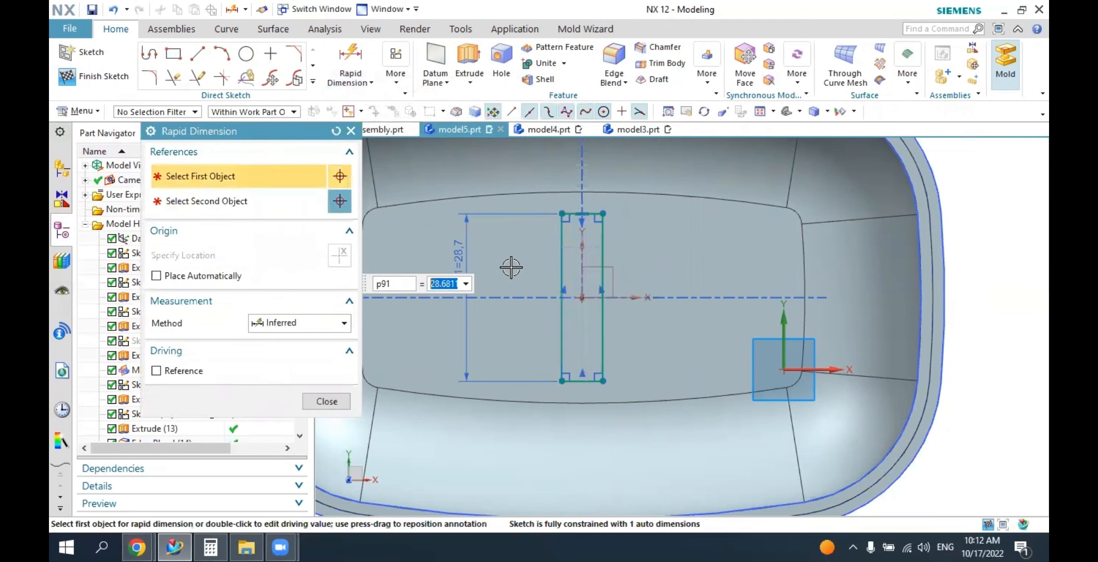
type("25")
key("Return")
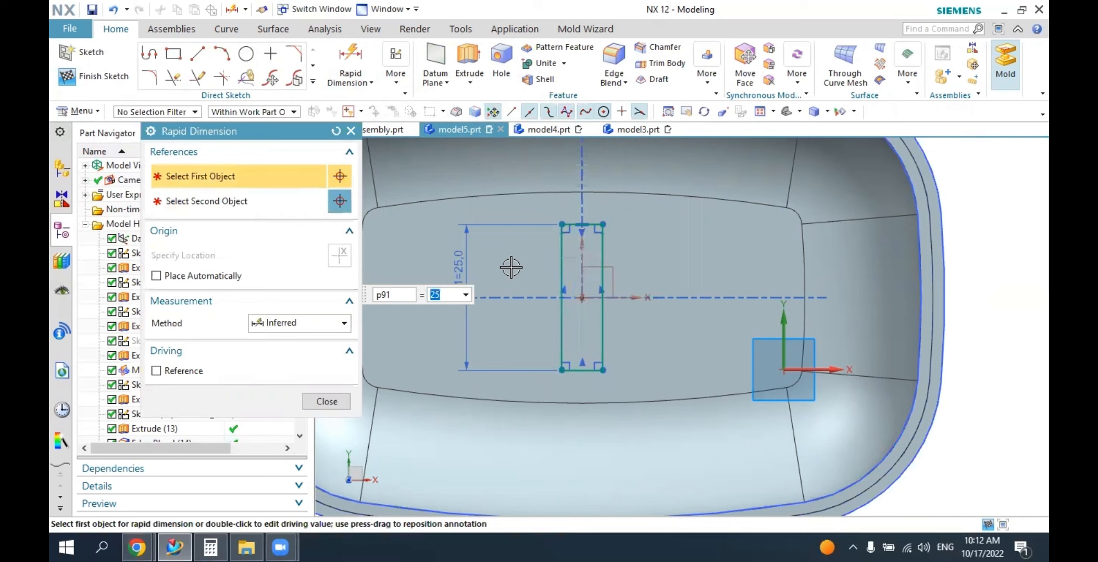
left_click(572, 372)
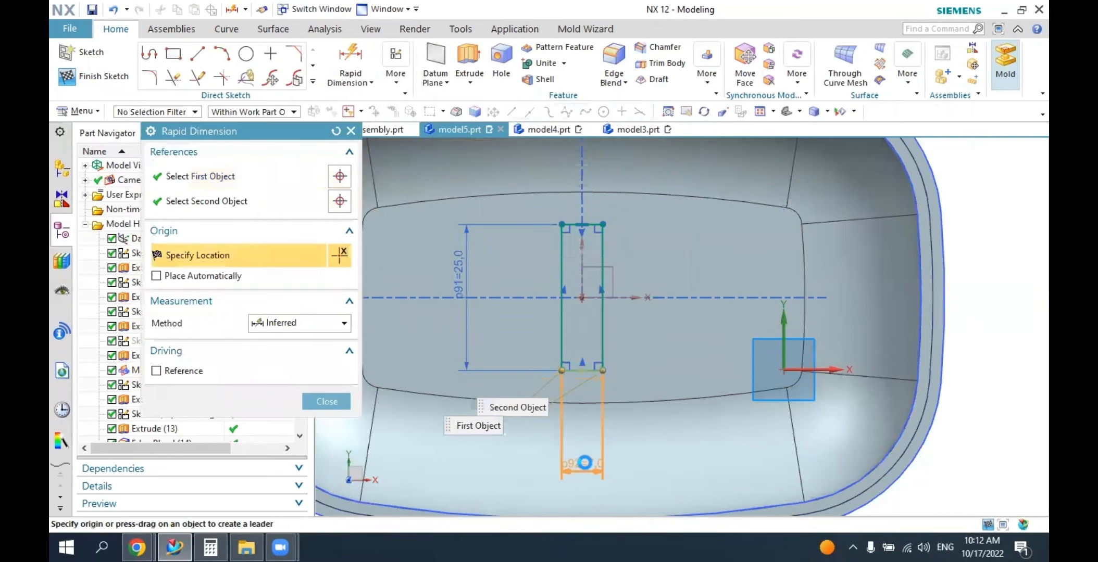
left_click(584, 460)
type("3")
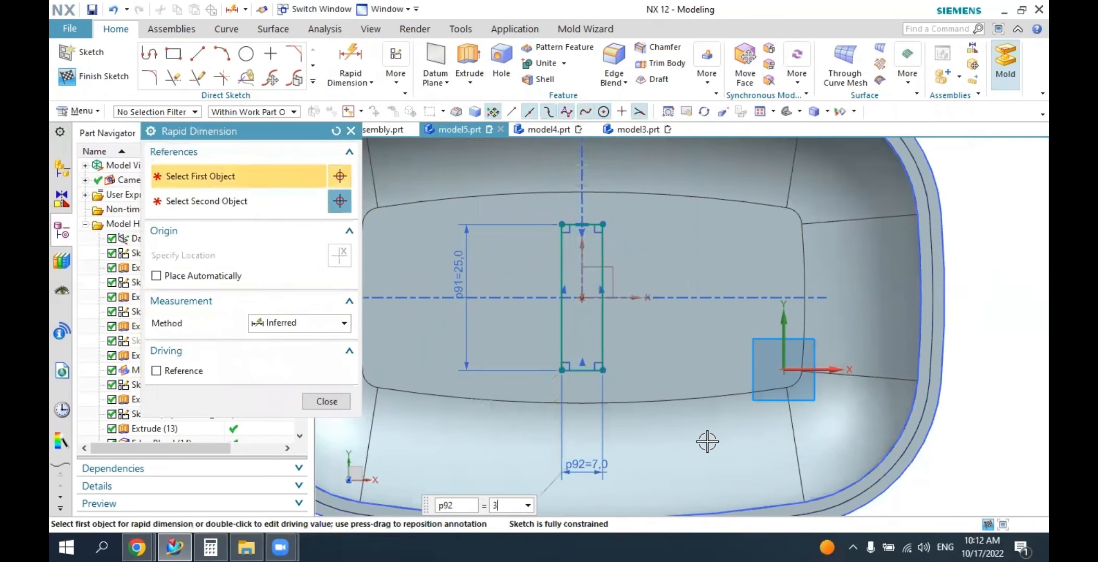
key("Return")
key("Escape")
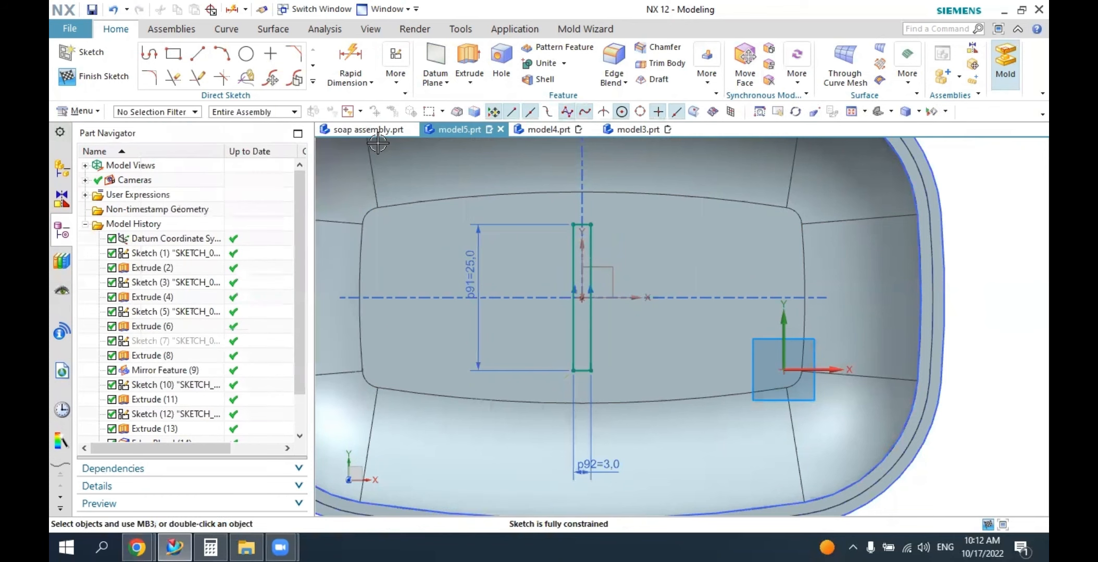
Draw outward-bulging arcs through three points across both short ends of the 25 x 3 mm rectangle.
left_click(221, 53)
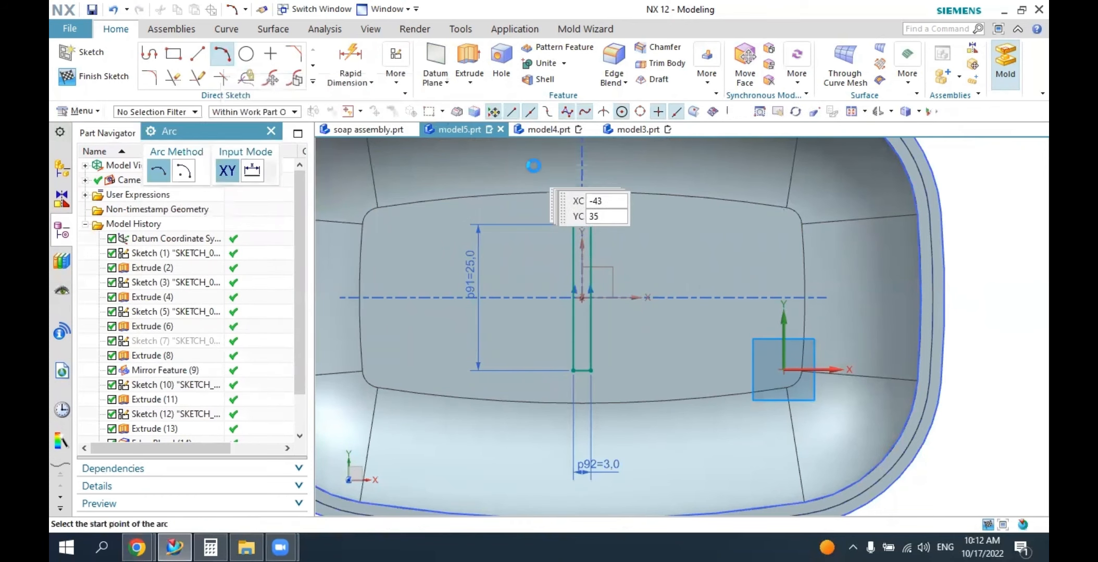
scroll(595, 211, "up", 3)
left_click(550, 236)
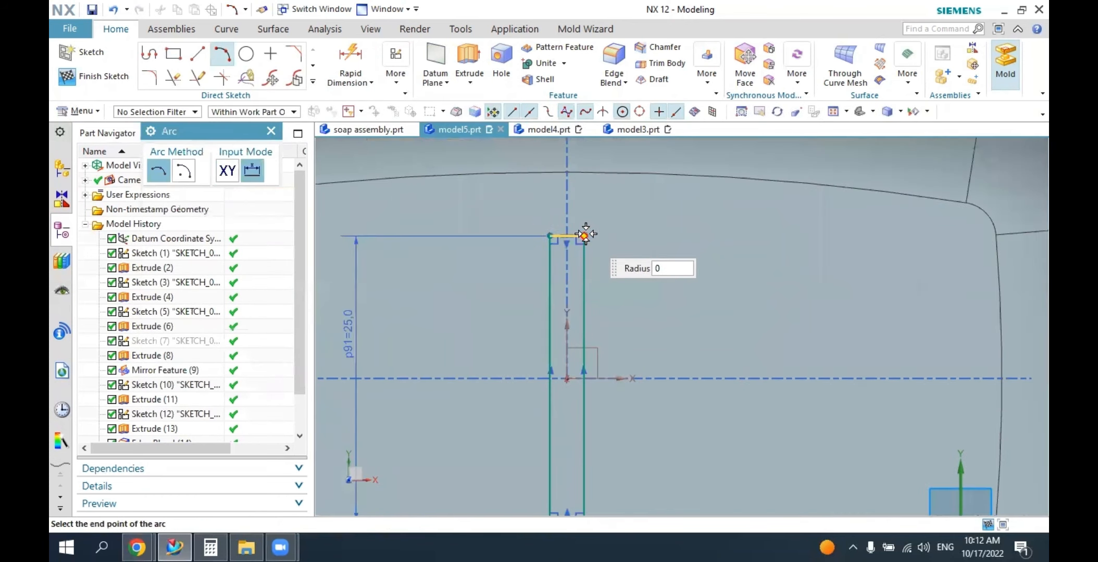
left_click(584, 236)
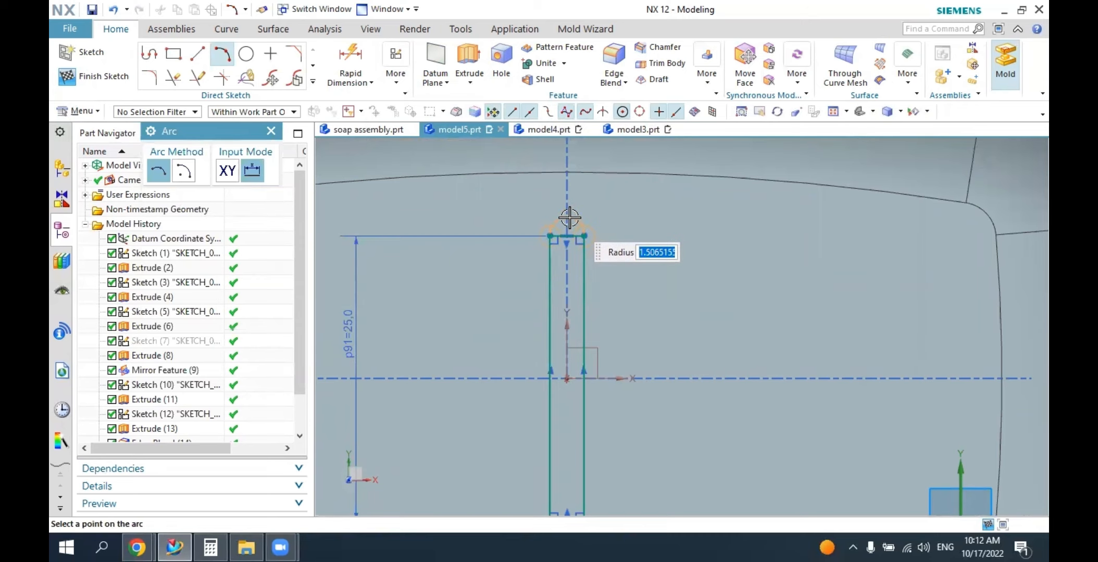
left_click(569, 218)
scroll(599, 246, "down", 1)
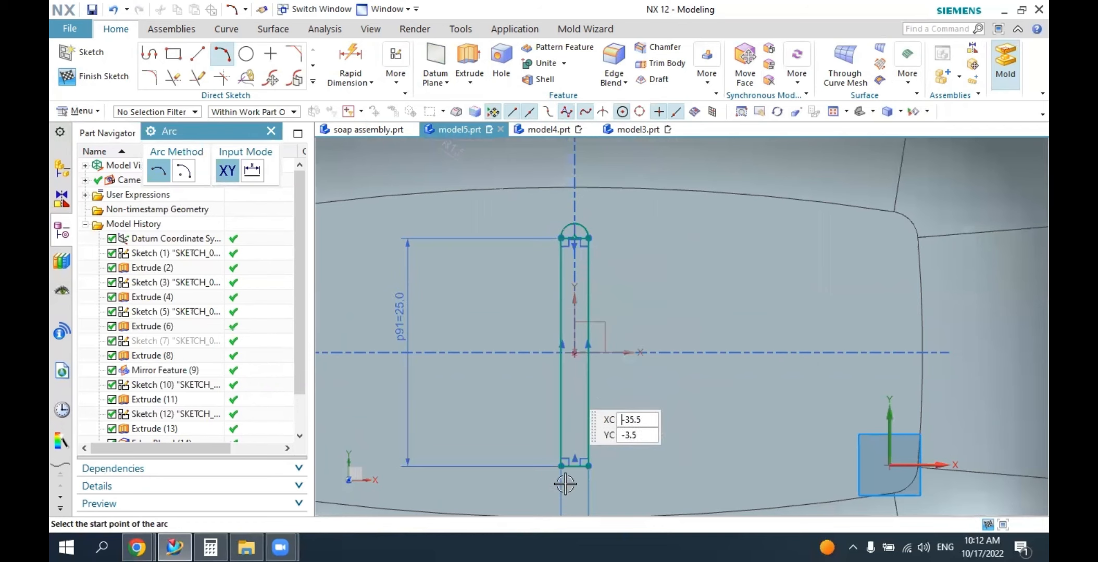
left_click(561, 465)
left_click(587, 466)
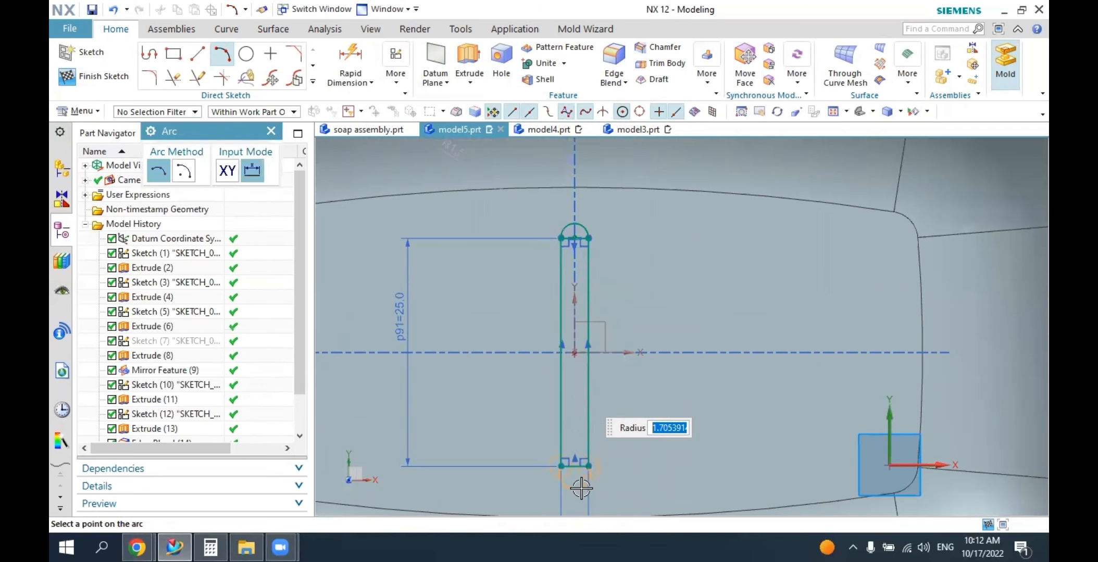
left_click(581, 488)
key("Escape")
Make the upper end arc tangent to the rectangle's long sides with geometric constraints.
left_click(401, 89)
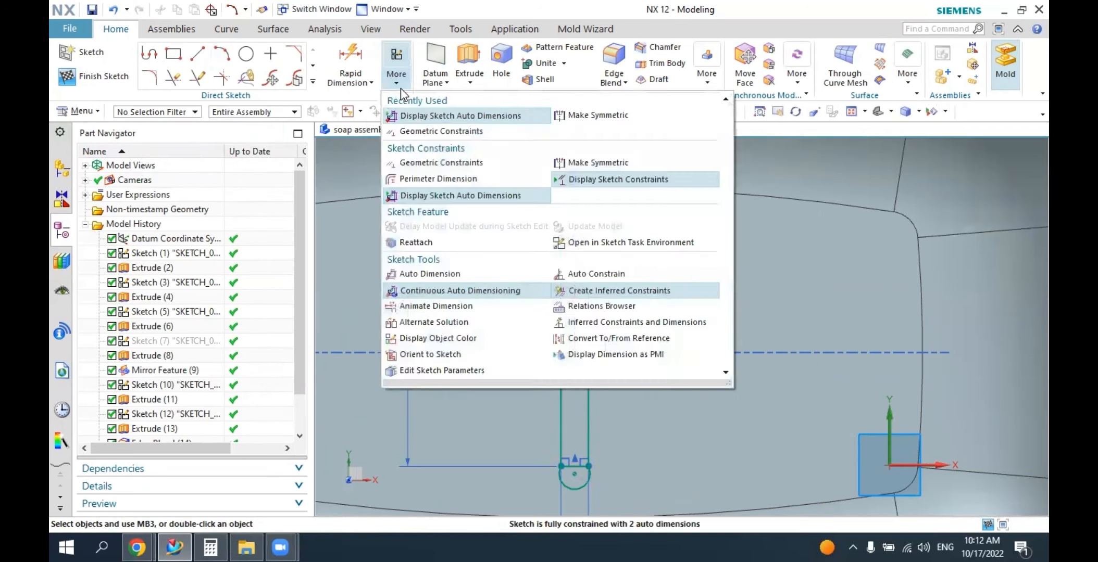
left_click(427, 136)
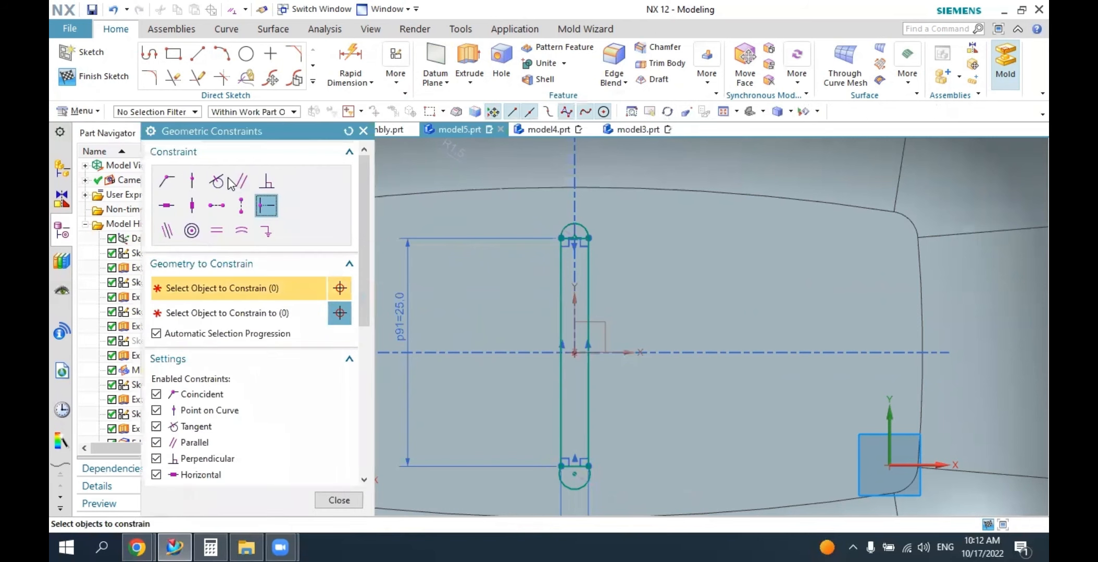
left_click(217, 181)
scroll(579, 246, "up", 1)
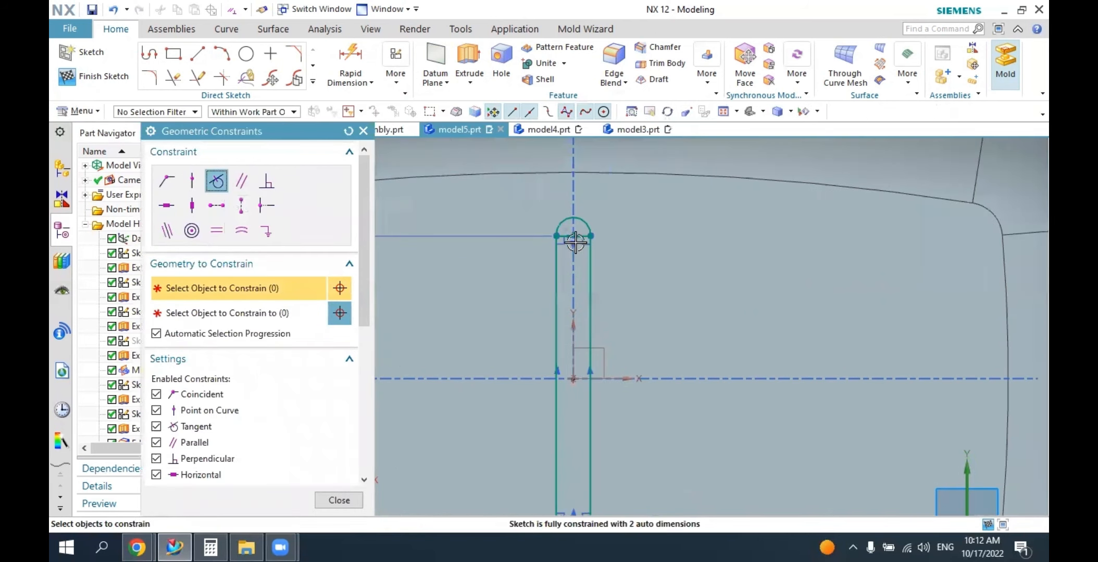
left_click(558, 229)
left_click(585, 226)
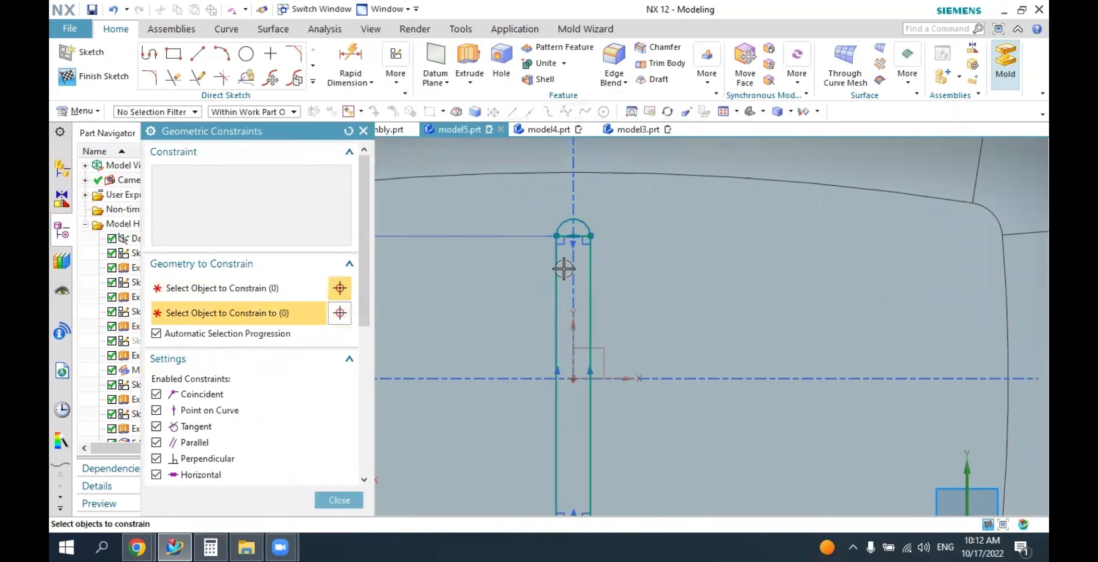
left_click(585, 226)
left_click(591, 237)
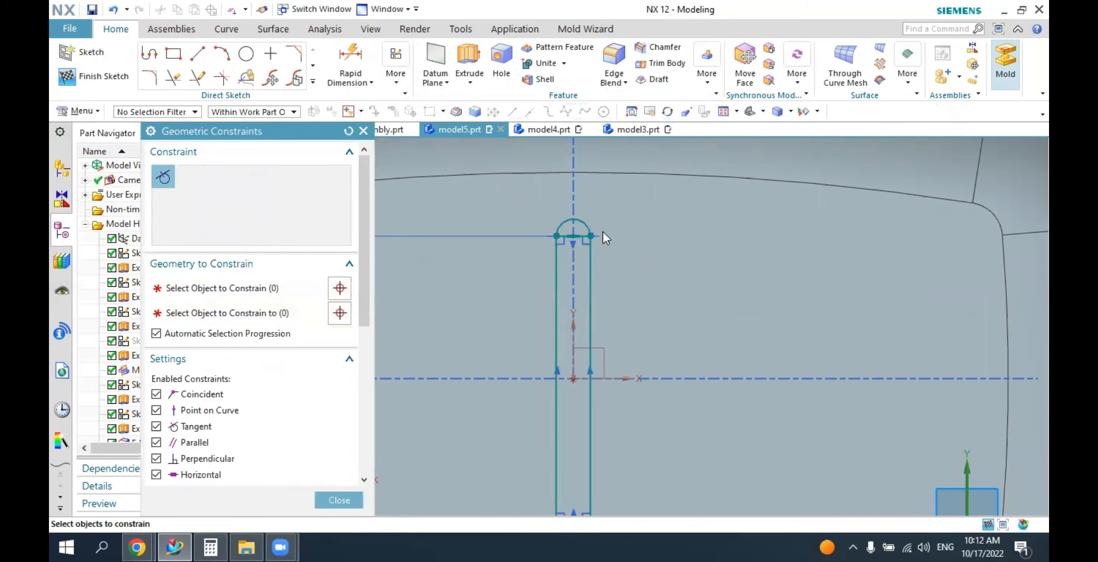
scroll(484, 272, "up", 1)
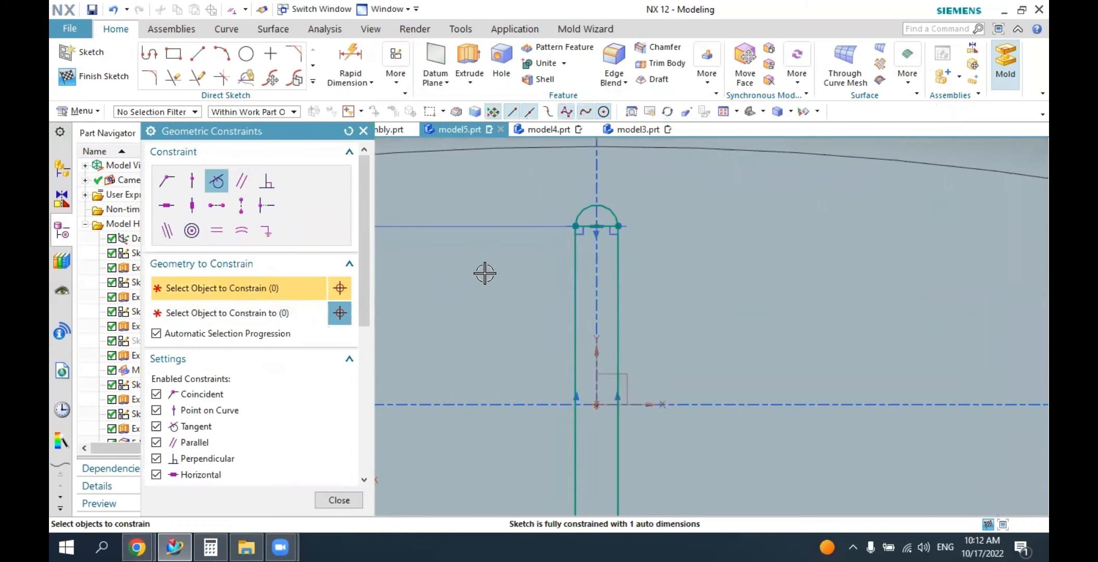
scroll(730, 257, "up", 1)
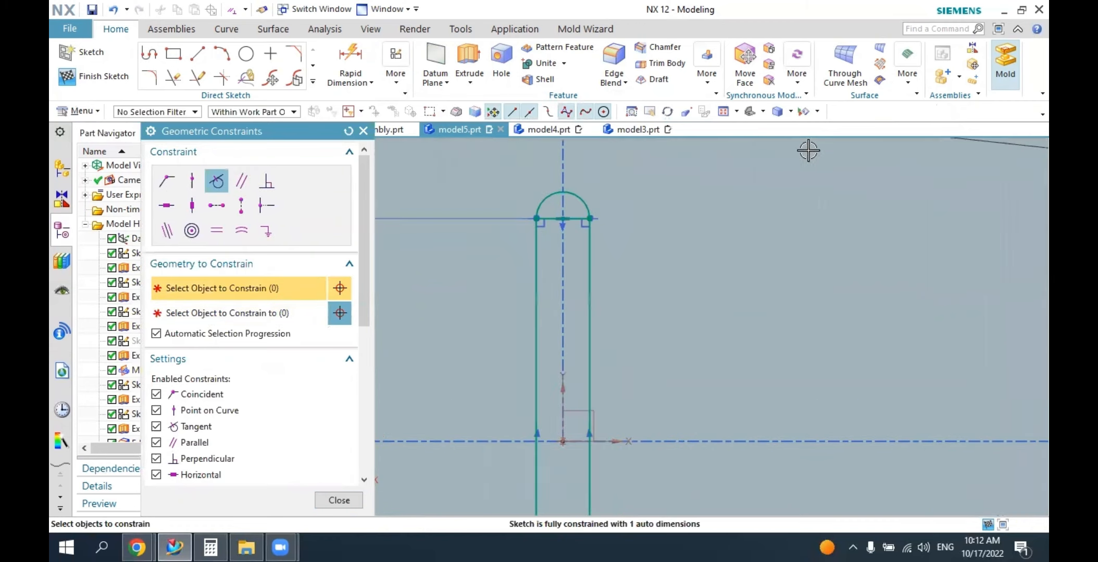
Make the lower end arc tangent to both long sides of the slot profile.
left_click(764, 112)
left_click(756, 133)
left_click(764, 112)
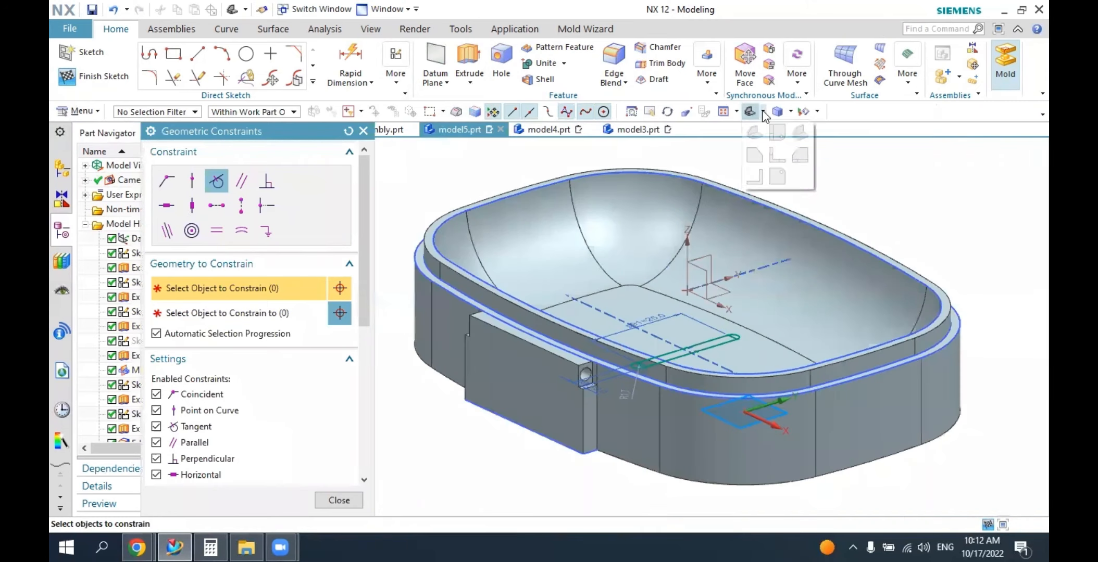
left_click(777, 134)
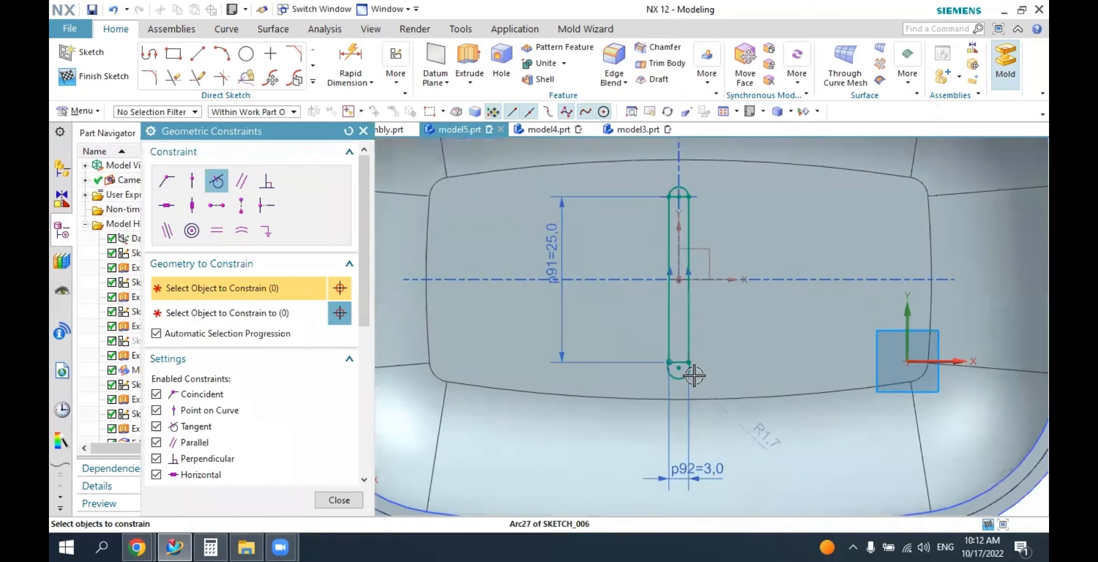
scroll(694, 375, "up", 2)
left_click(691, 354)
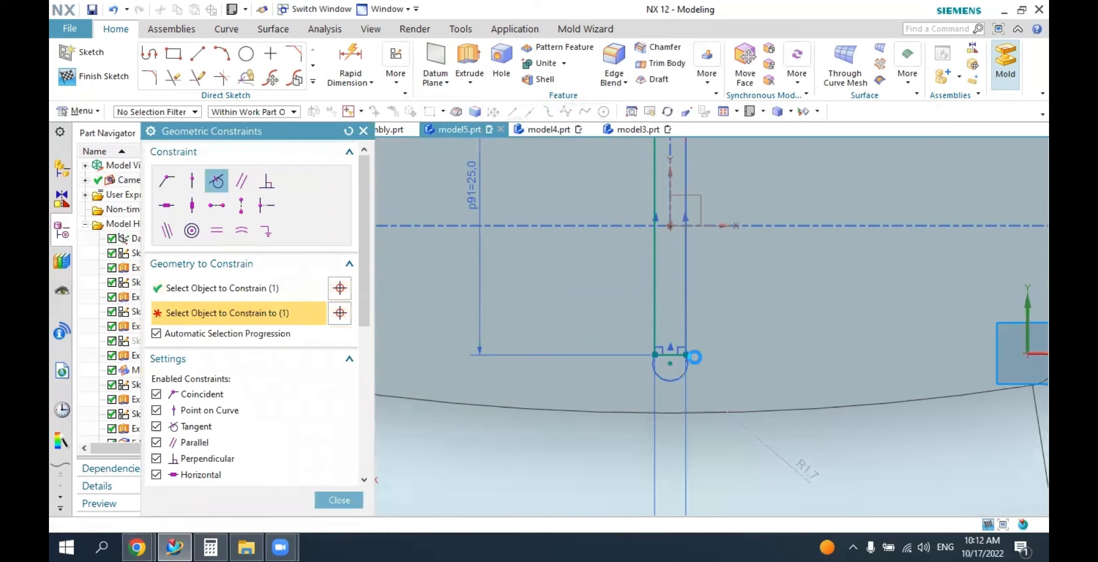
left_click(663, 367)
left_click(655, 338)
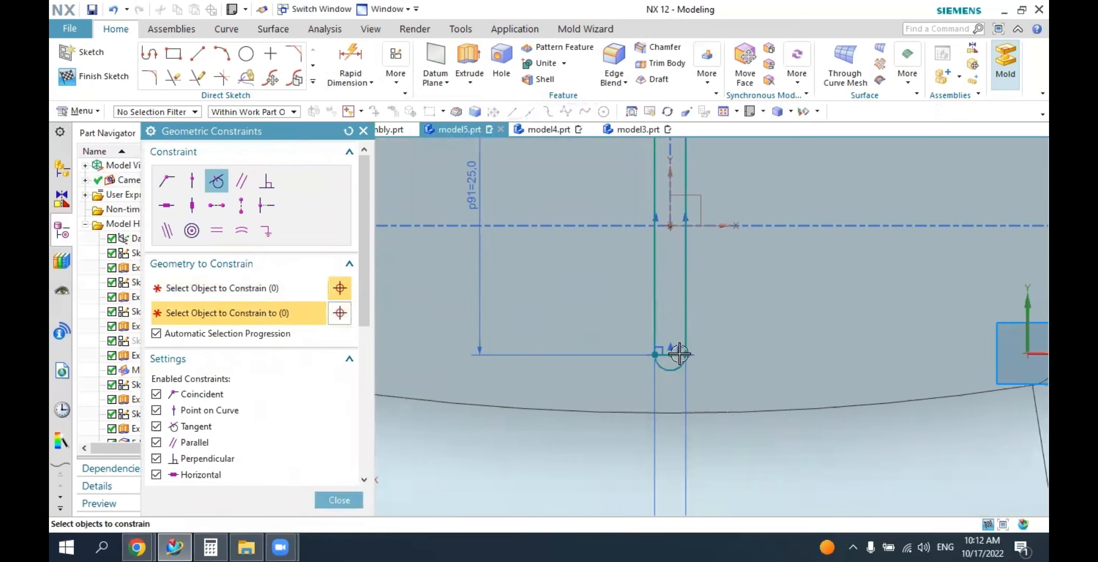
left_click(679, 354)
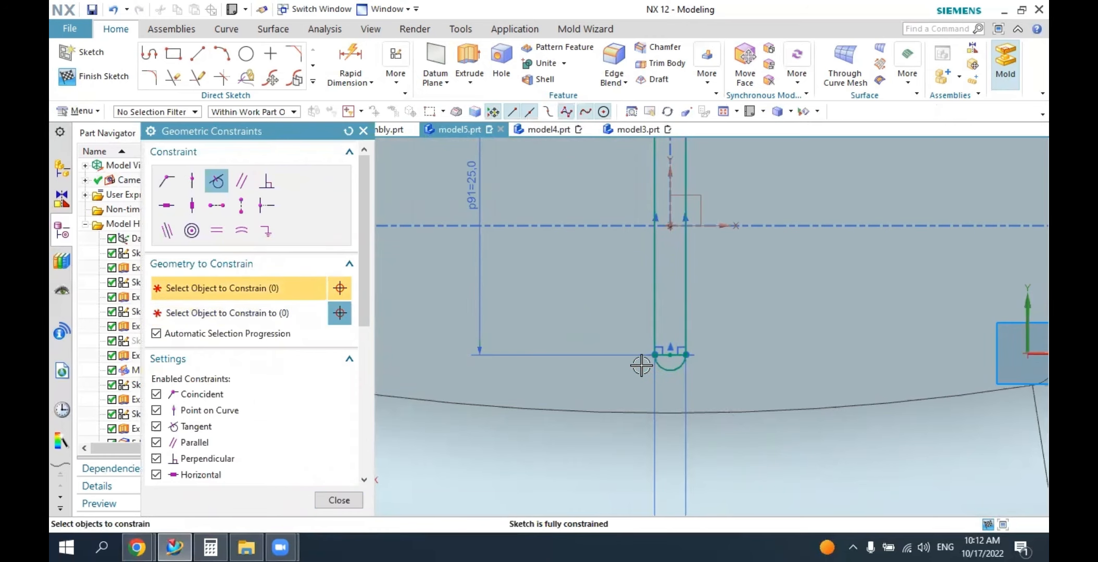
left_click(363, 131)
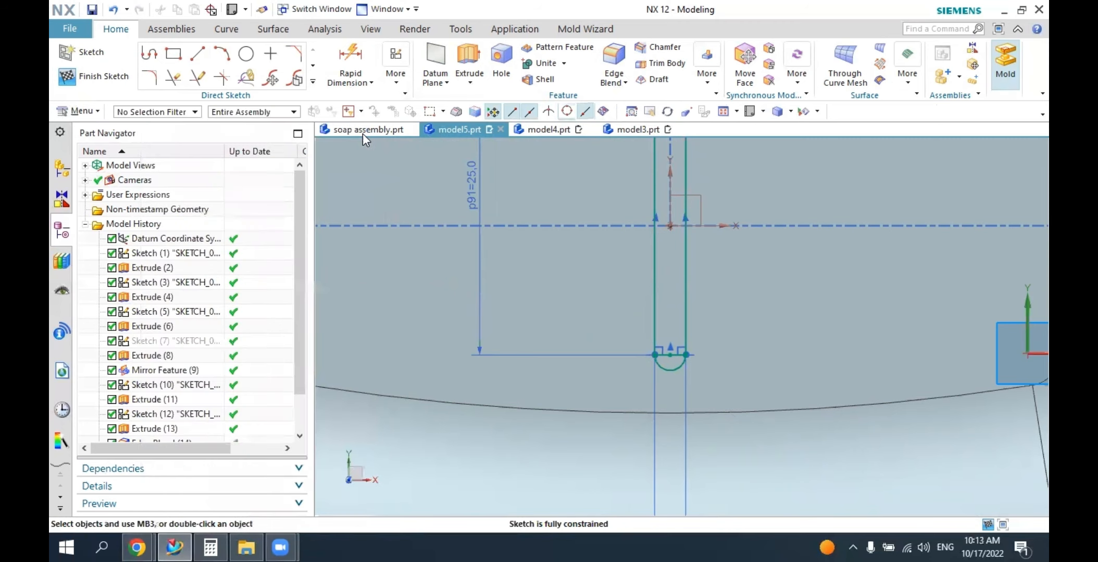
Trim away the straight short sides inside the end arcs, leaving one closed slot outline.
left_click(173, 78)
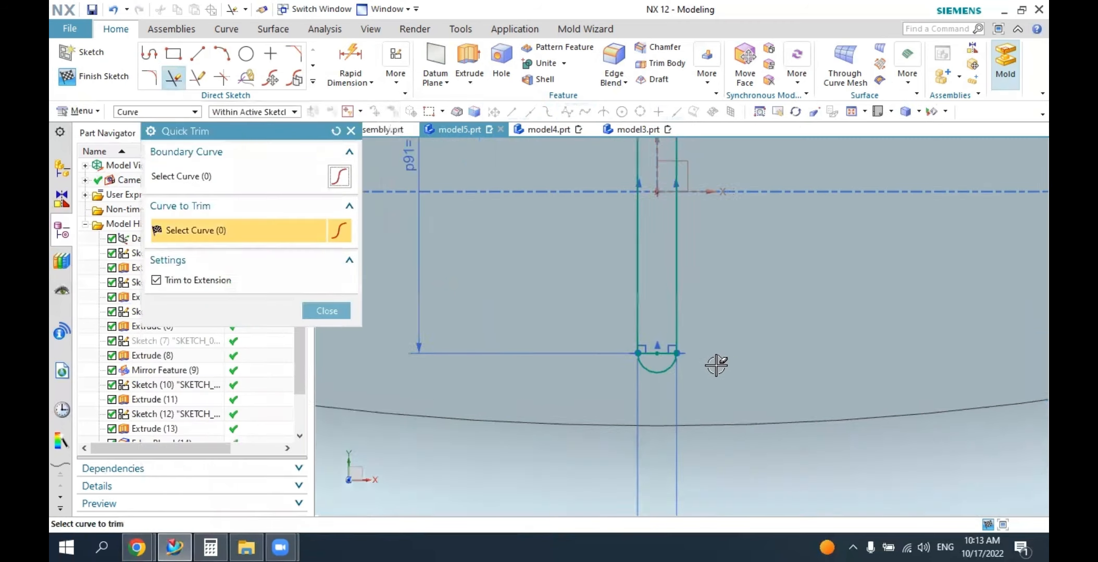
scroll(714, 367, "up", 4)
left_click(619, 339)
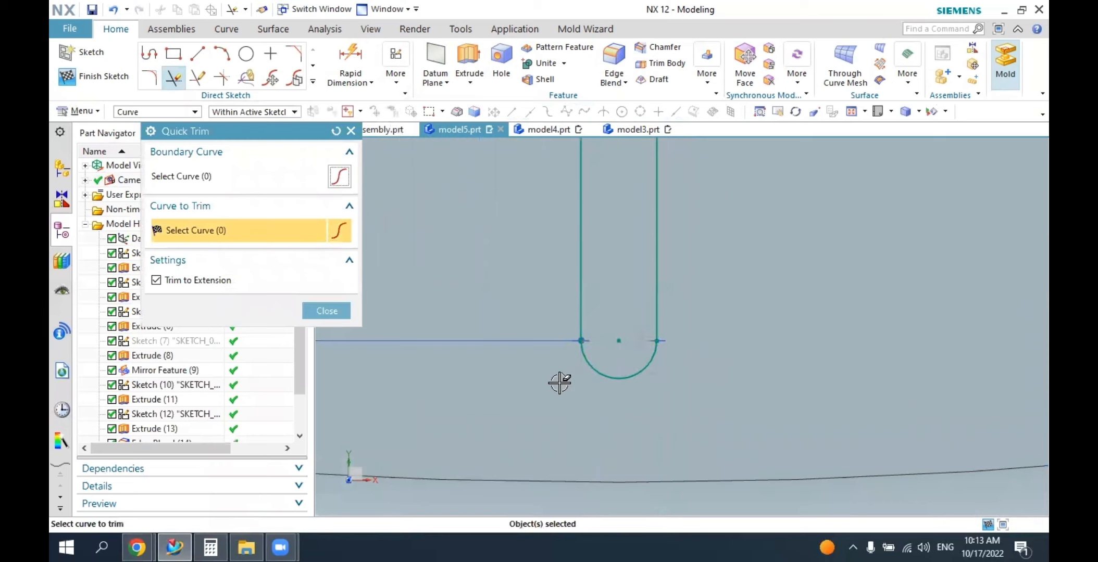
left_click(882, 113)
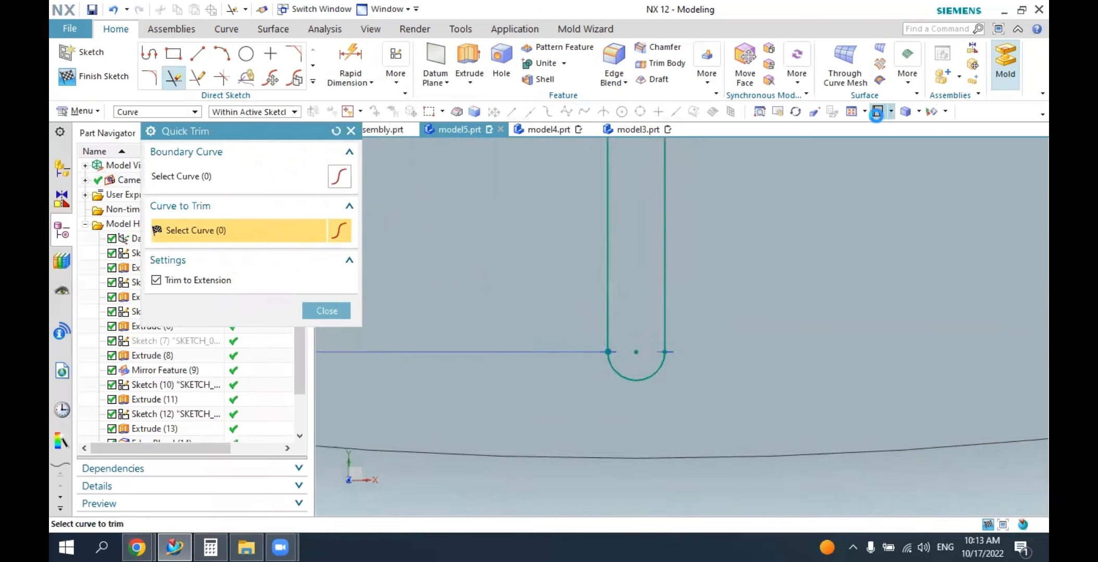
scroll(731, 261, "up", 2)
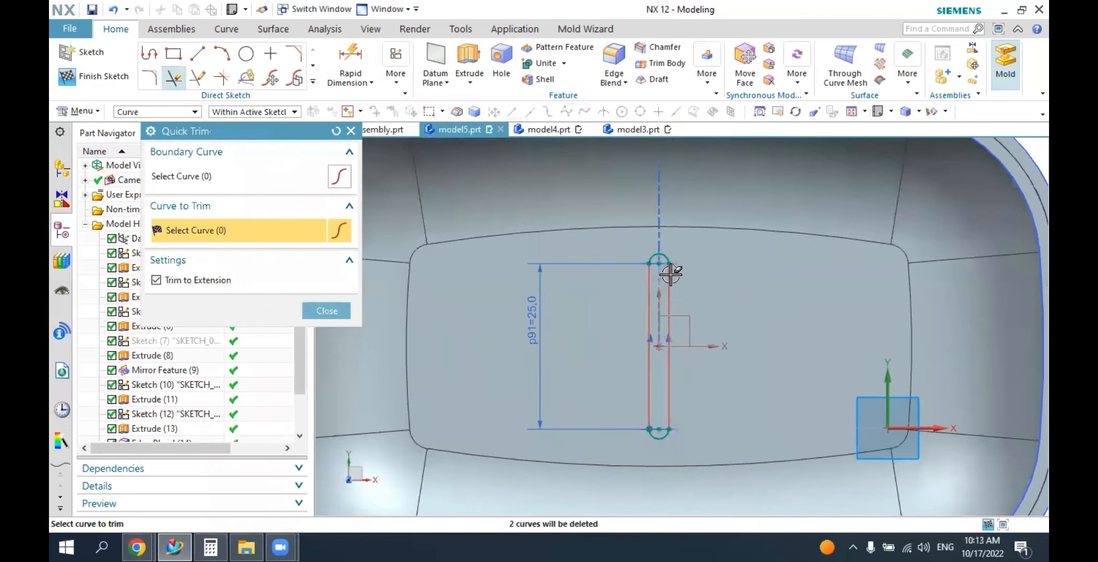
scroll(668, 286, "up", 2)
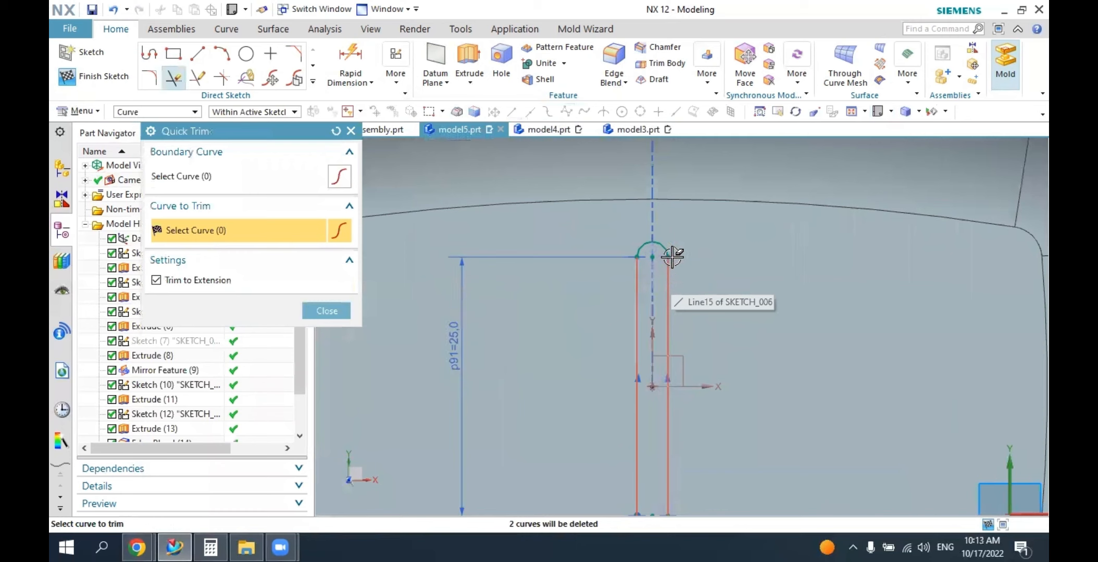
left_click(877, 113)
left_click(326, 311)
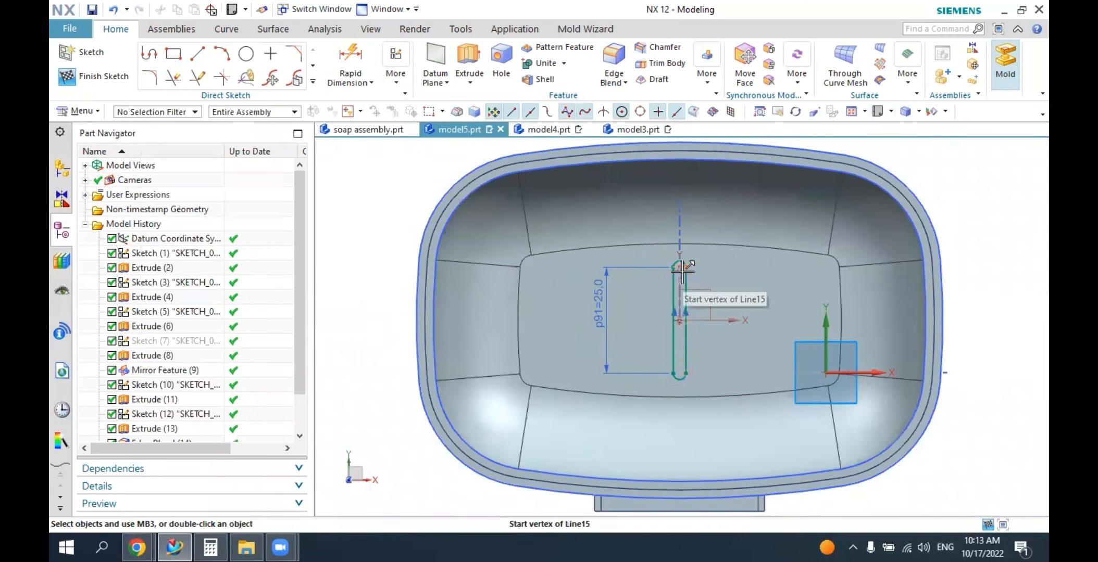
Check the layout of the drain slots in soap assembly.prt, and return to model5.prt.
left_click(367, 130)
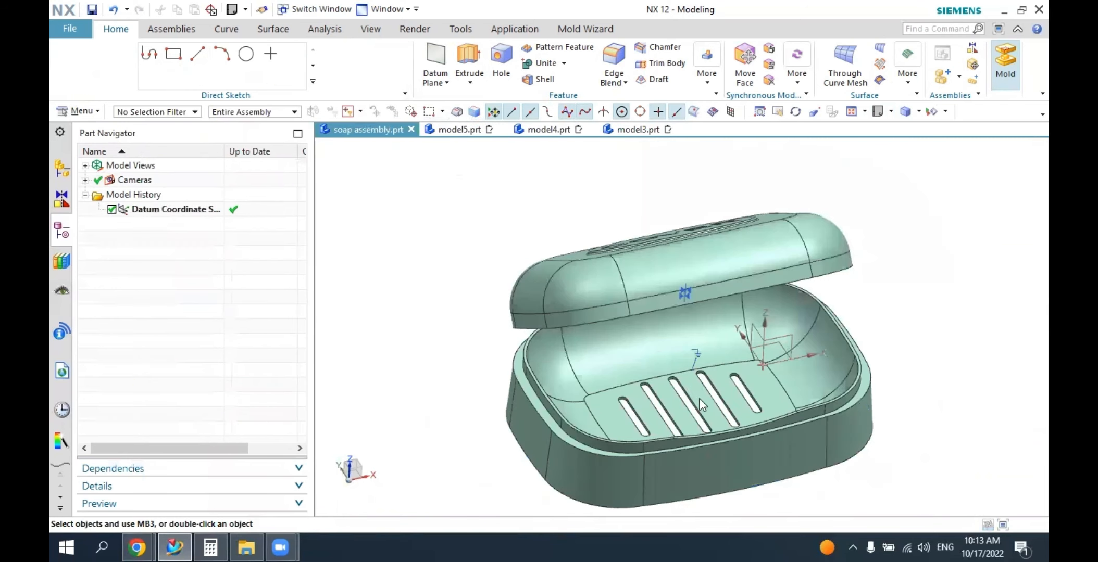
mouse_move(691, 387)
middle_mouse_down()
mouse_move(685, 398)
mouse_move(670, 389)
middle_mouse_up()
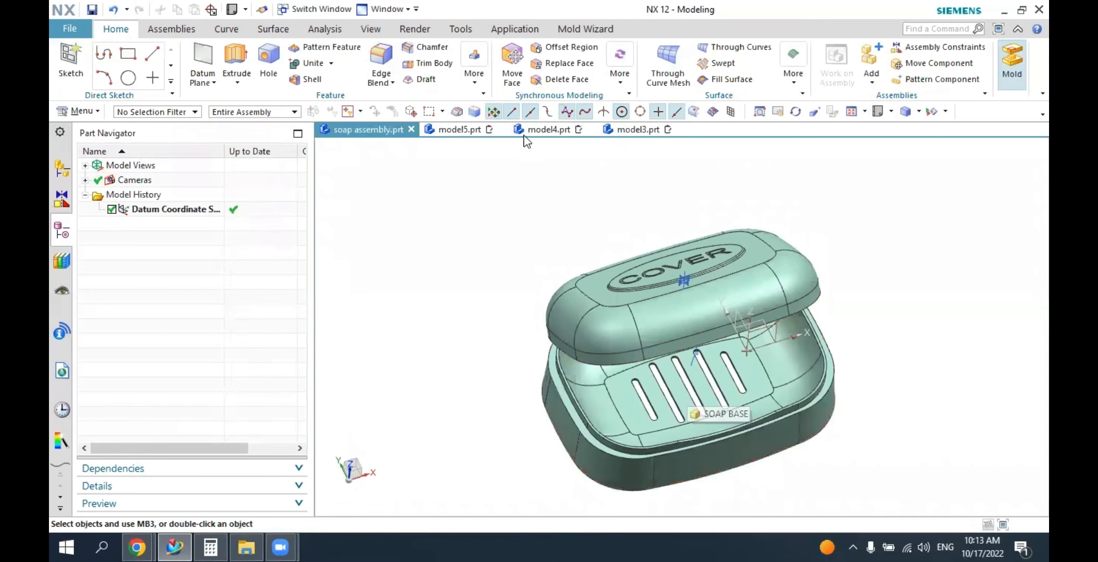
left_click(525, 238)
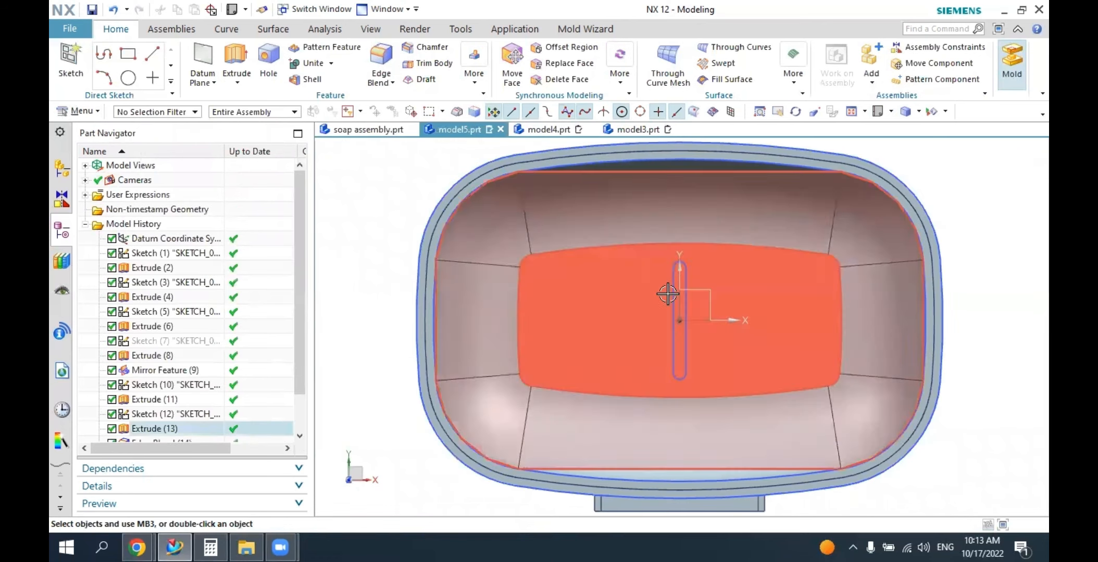
Reopen the slot sketch and start a Pattern Curve with the Linear layout.
double_click(685, 296)
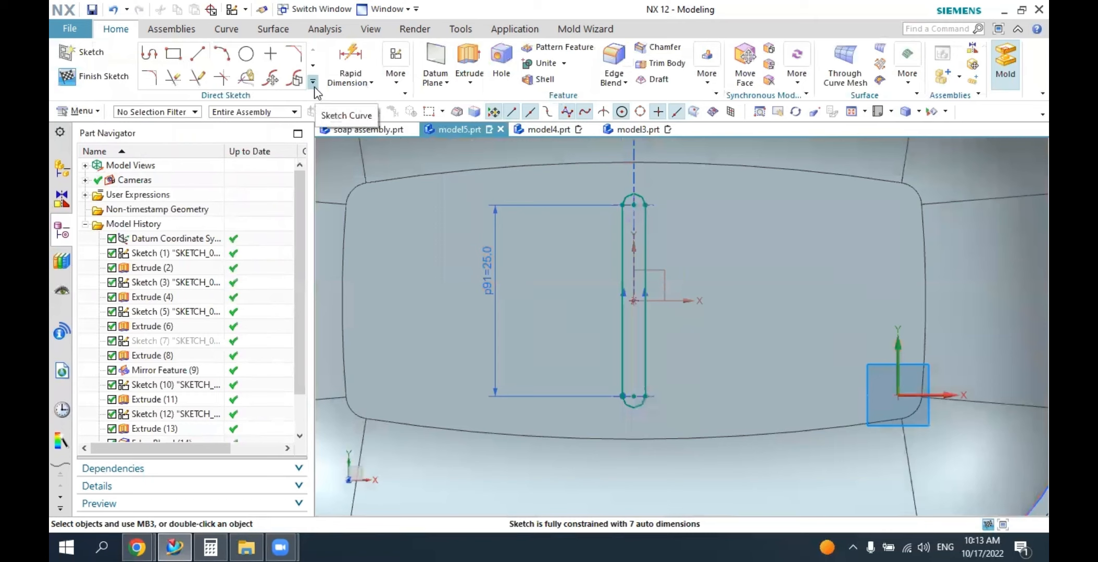
left_click(313, 84)
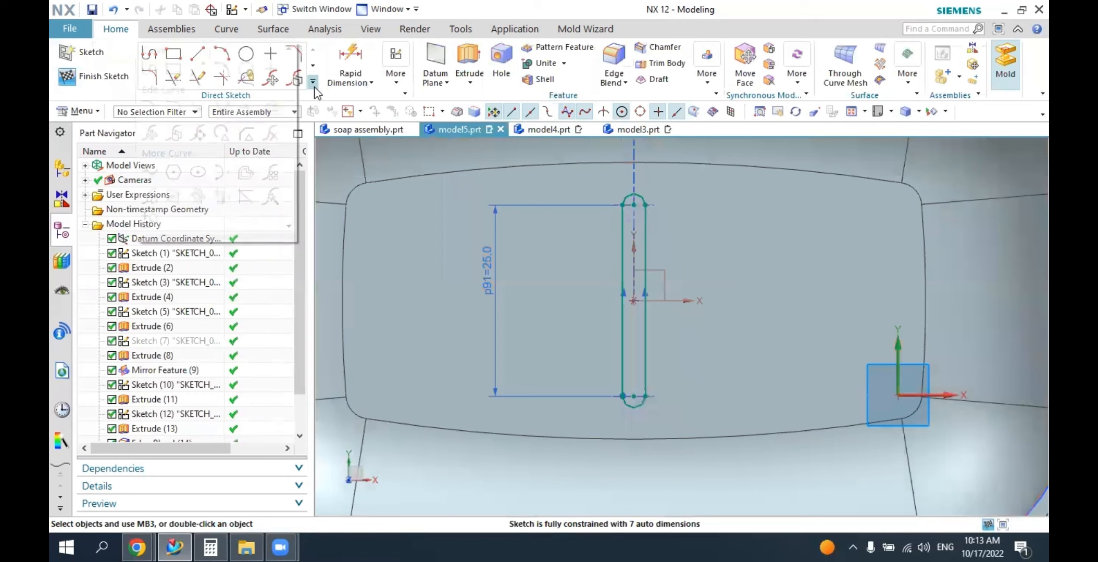
left_click(272, 175)
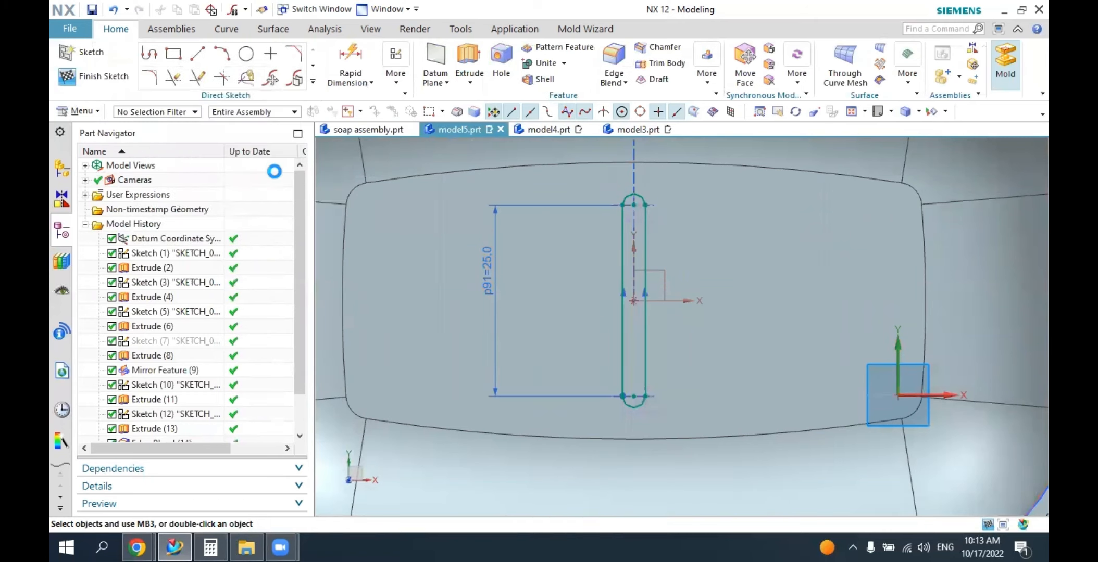
left_click(285, 242)
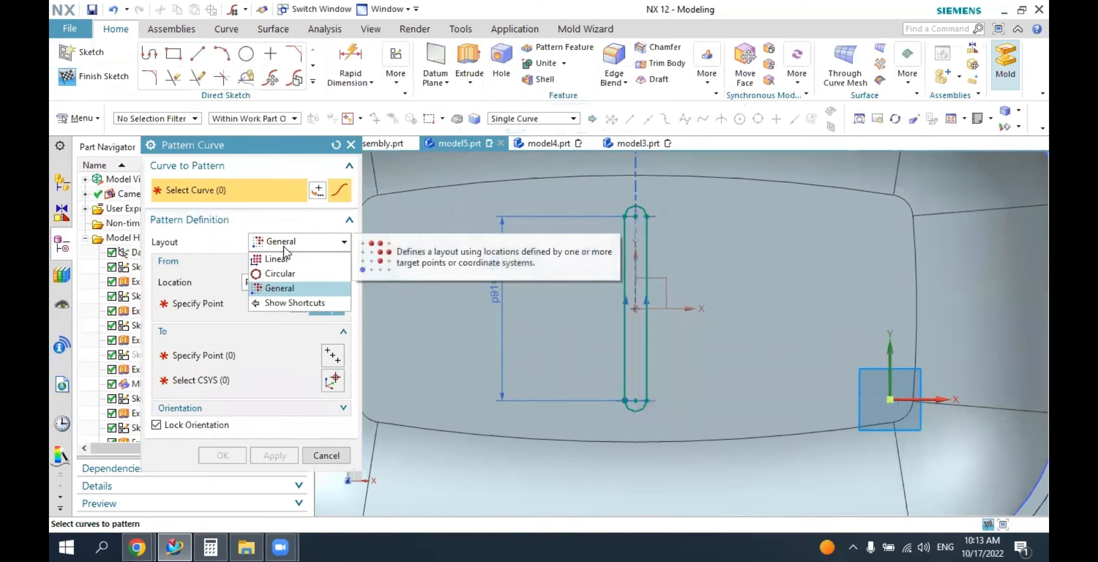
left_click(279, 261)
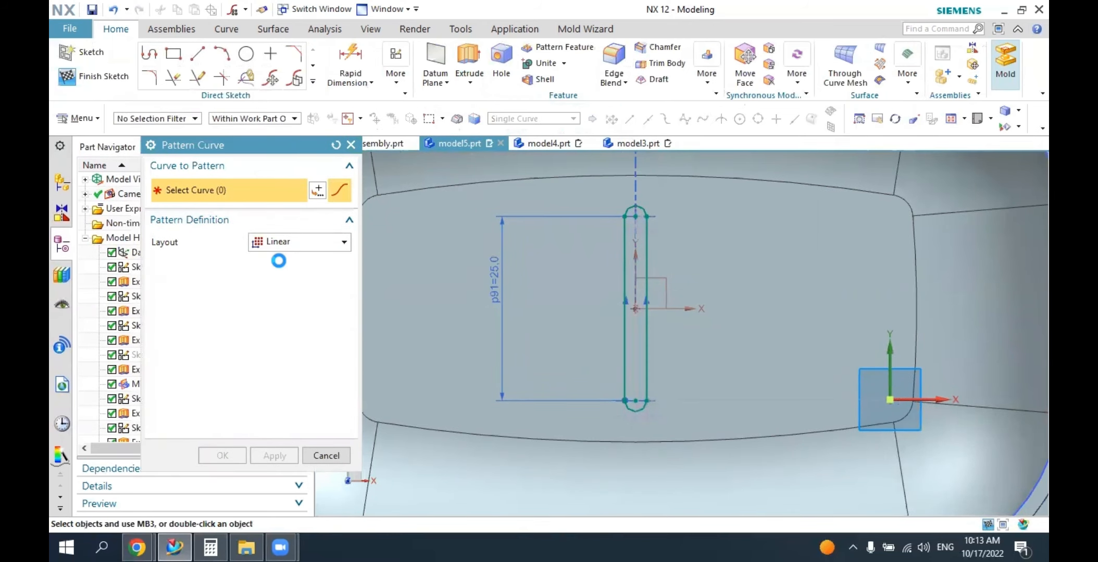
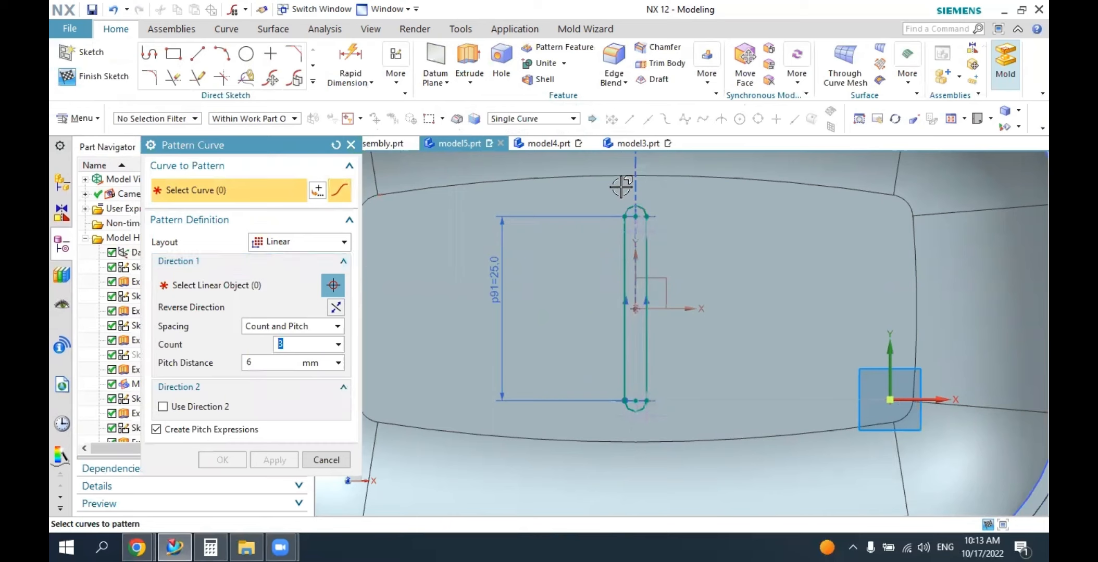
Pattern the whole connected slot outline linearly along the positive X axis with a count of 2 and a 10 mm pitch.
left_click(534, 119)
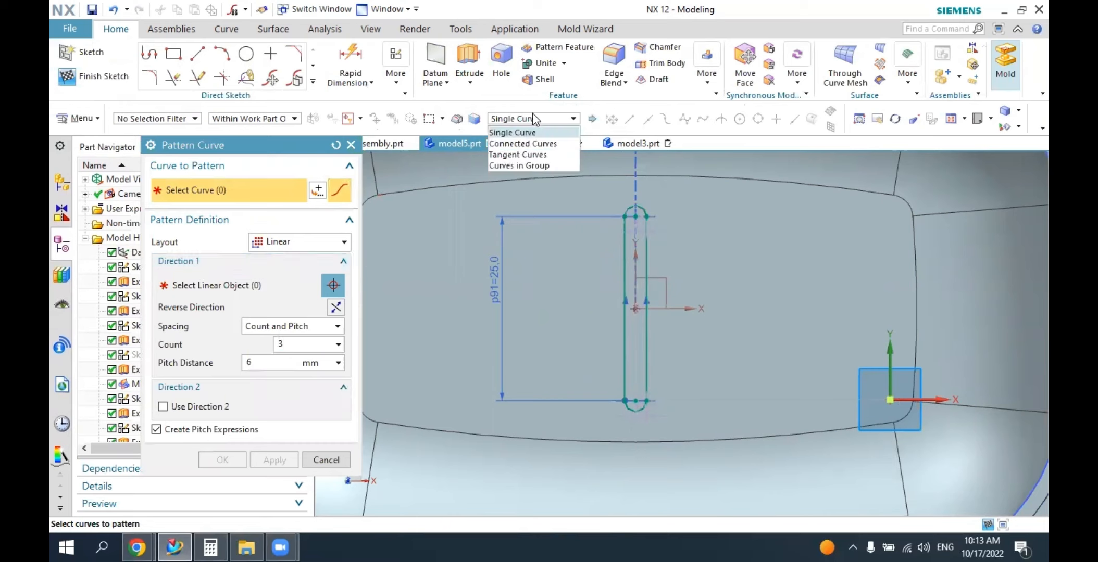
left_click(523, 143)
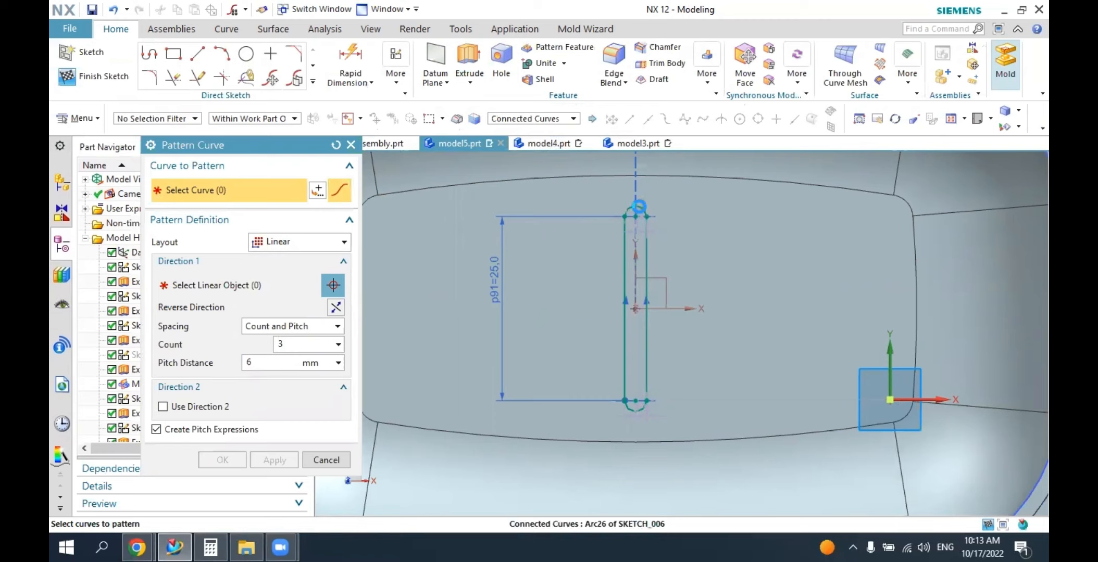
left_click(640, 206)
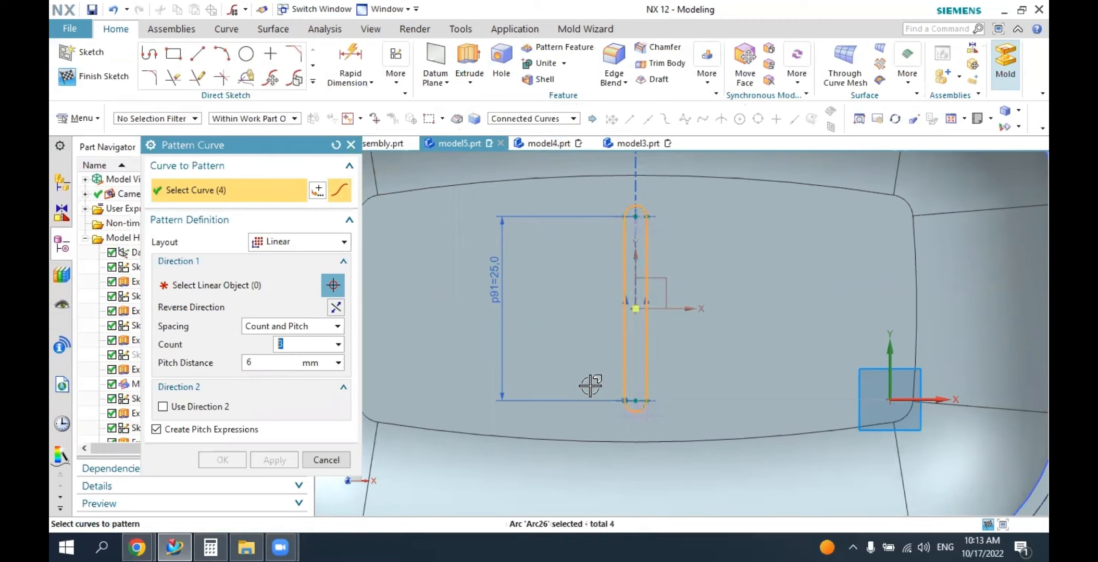
left_click(238, 285)
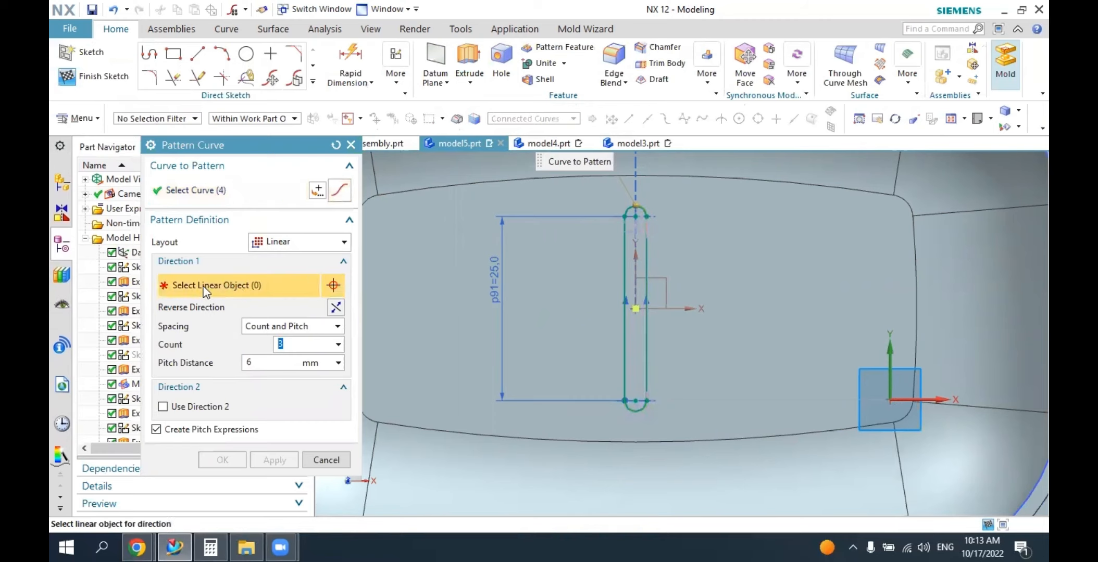
left_click(690, 309)
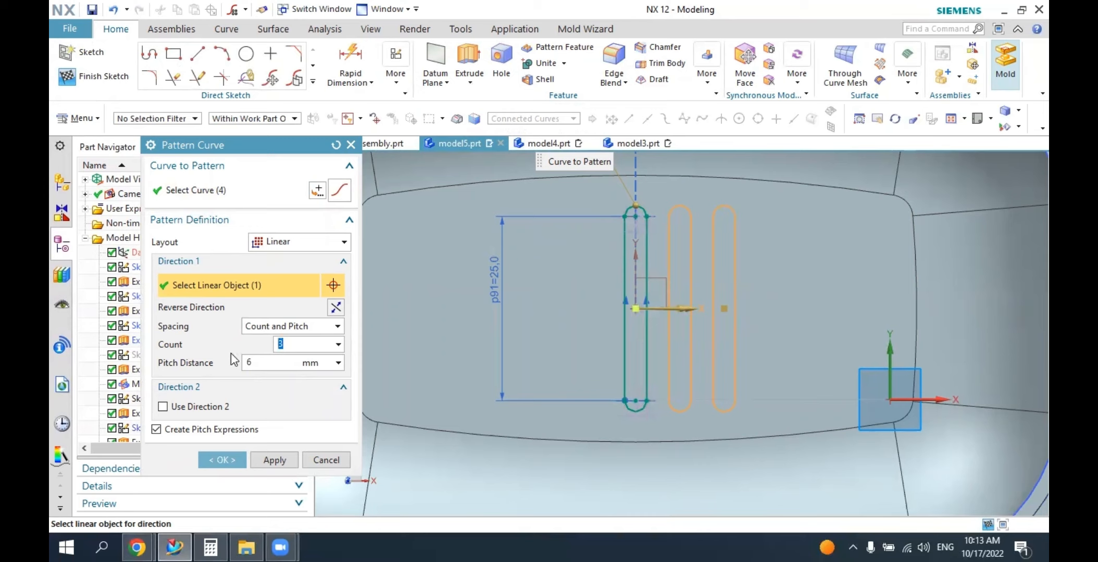
key("Return")
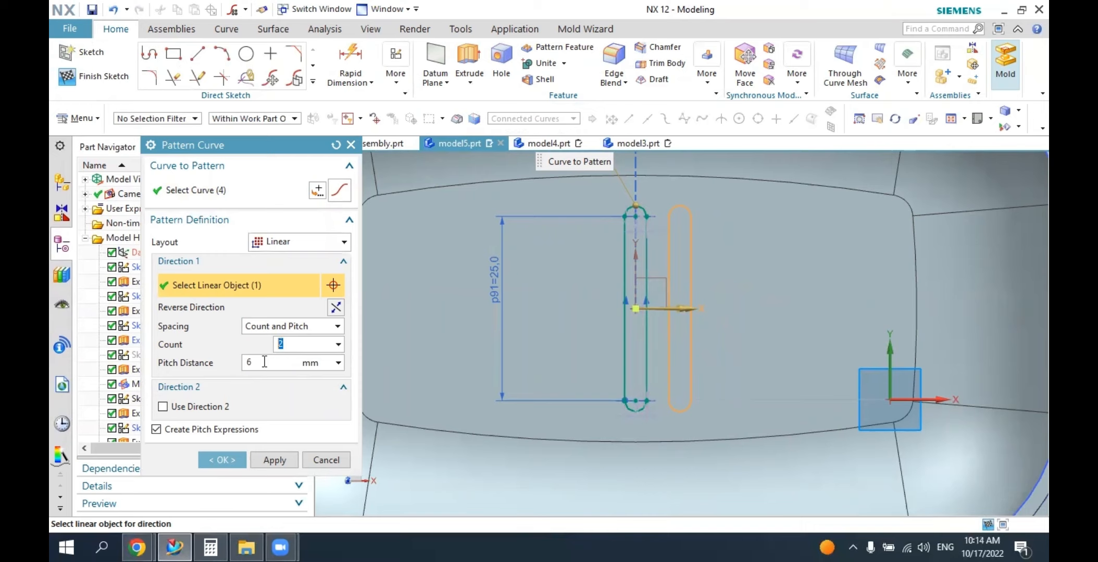
key("Tab")
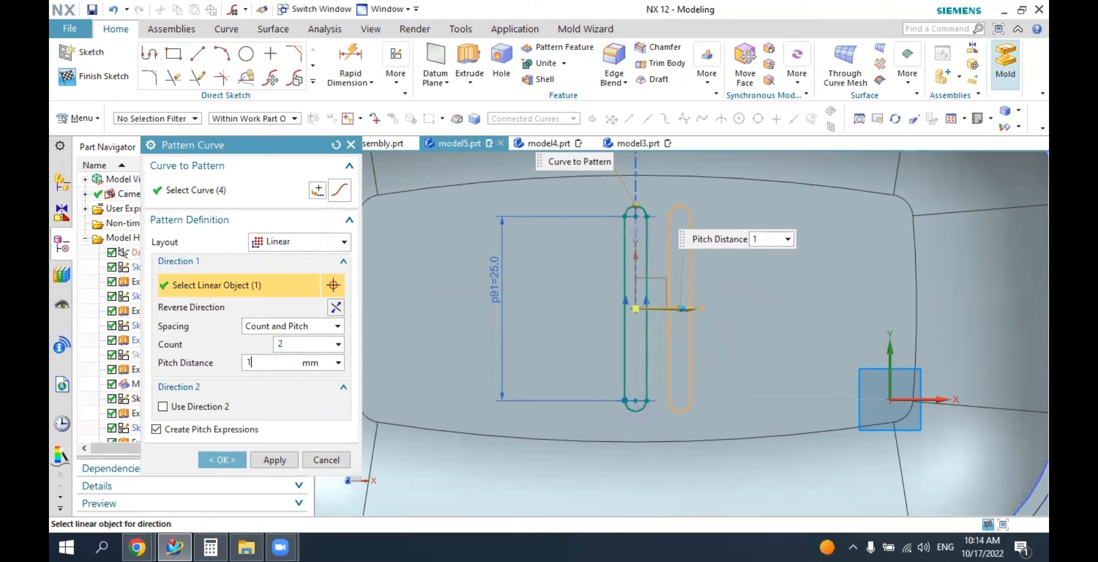
type("10")
key("Return")
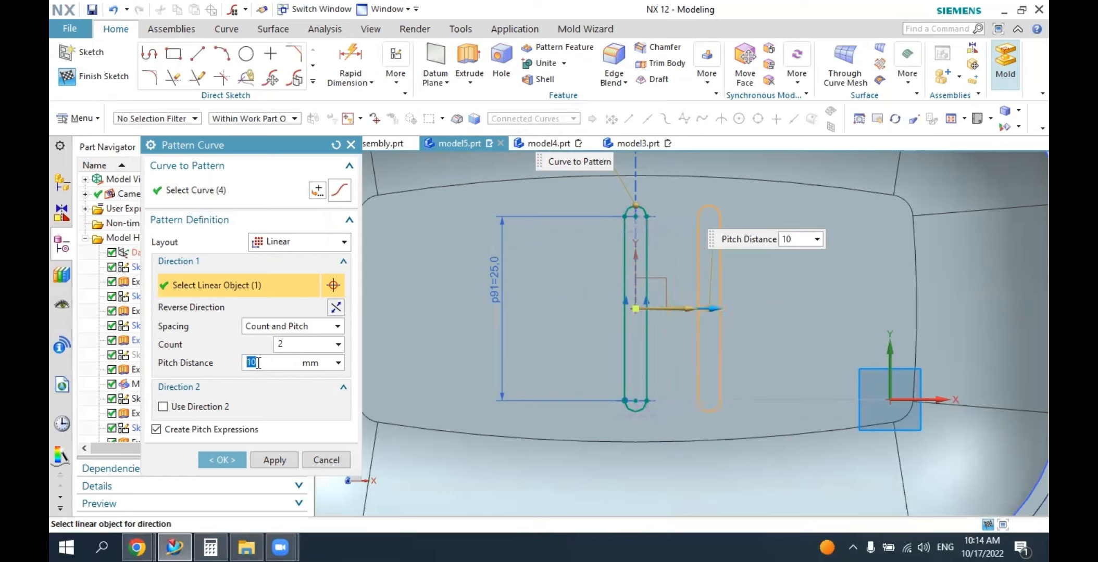
left_click(281, 460)
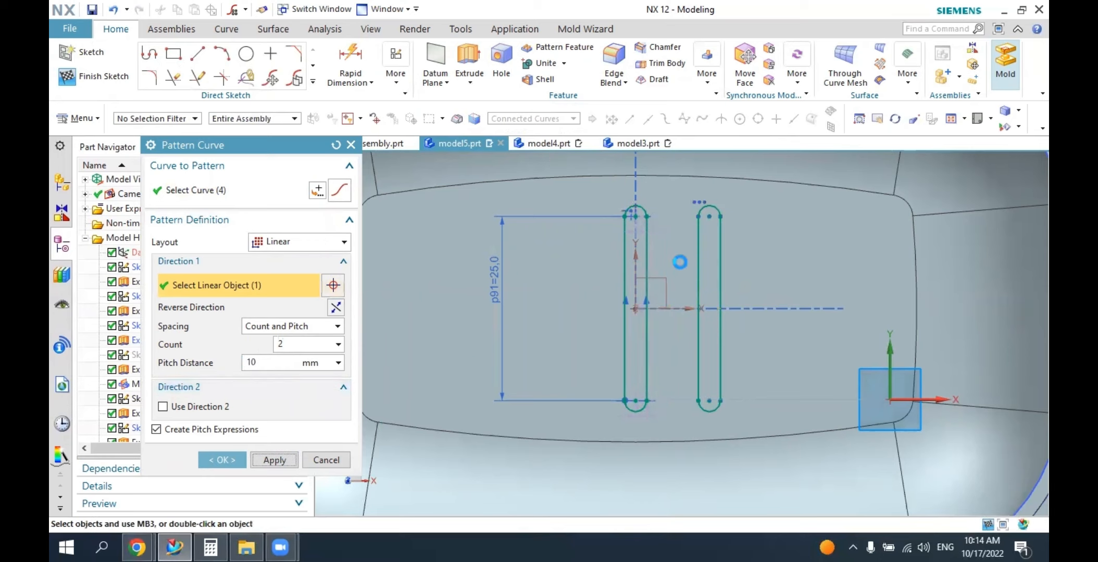
Pattern the middle slot outline in the reversed X direction with a count of 2 and a 10 mm pitch.
left_click(647, 253)
left_click(332, 283)
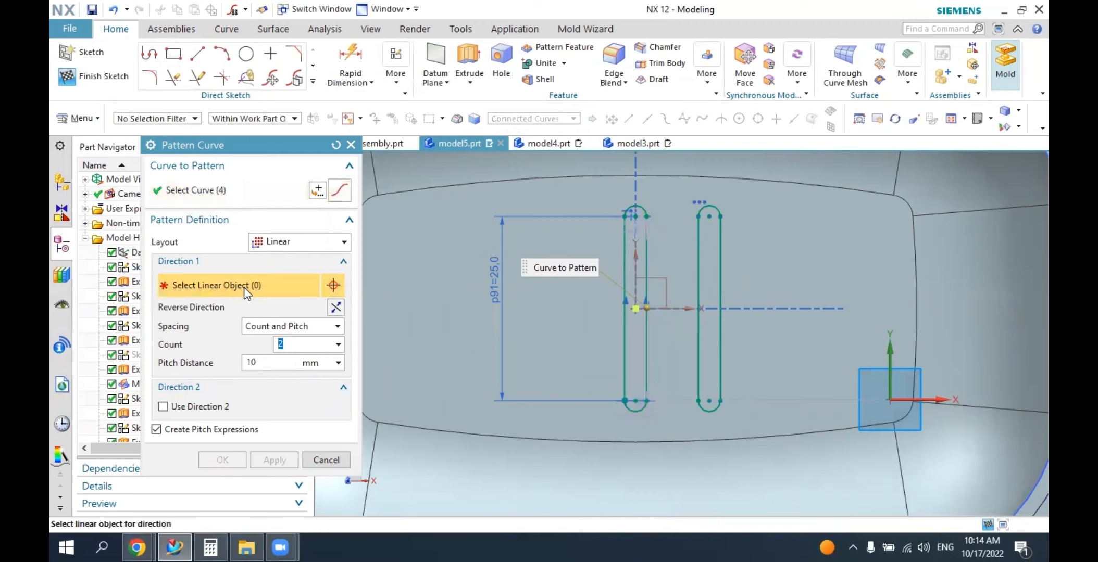
left_click(678, 310)
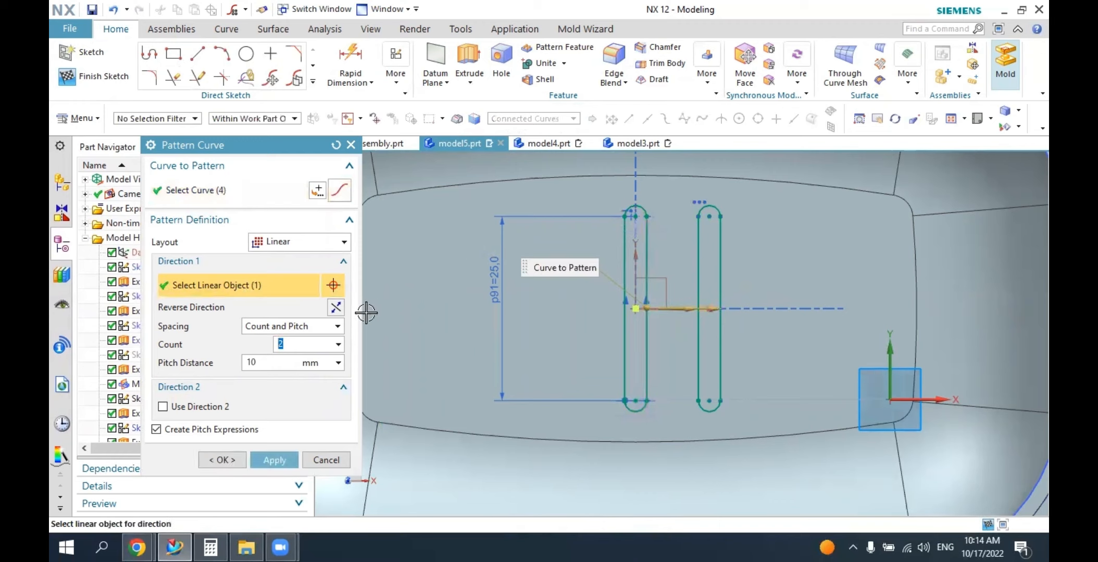
left_click(336, 308)
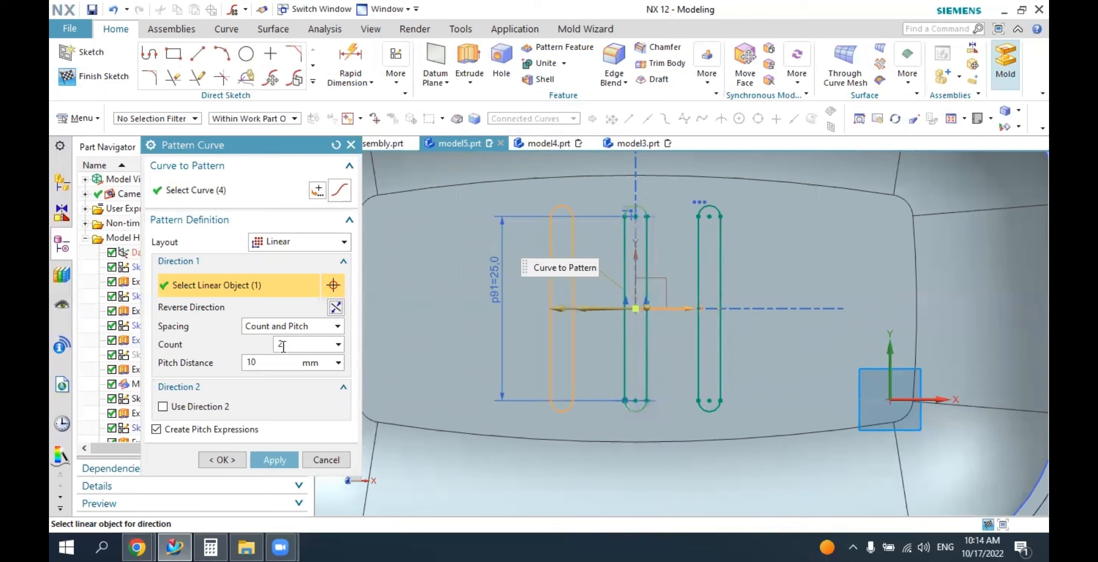
key("Tab")
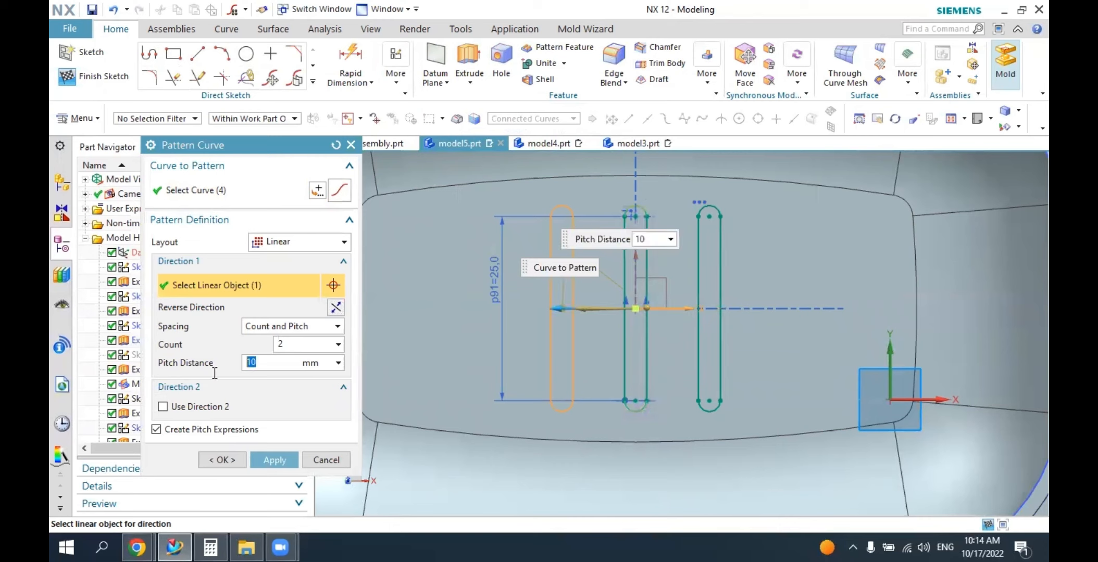
left_click(227, 462)
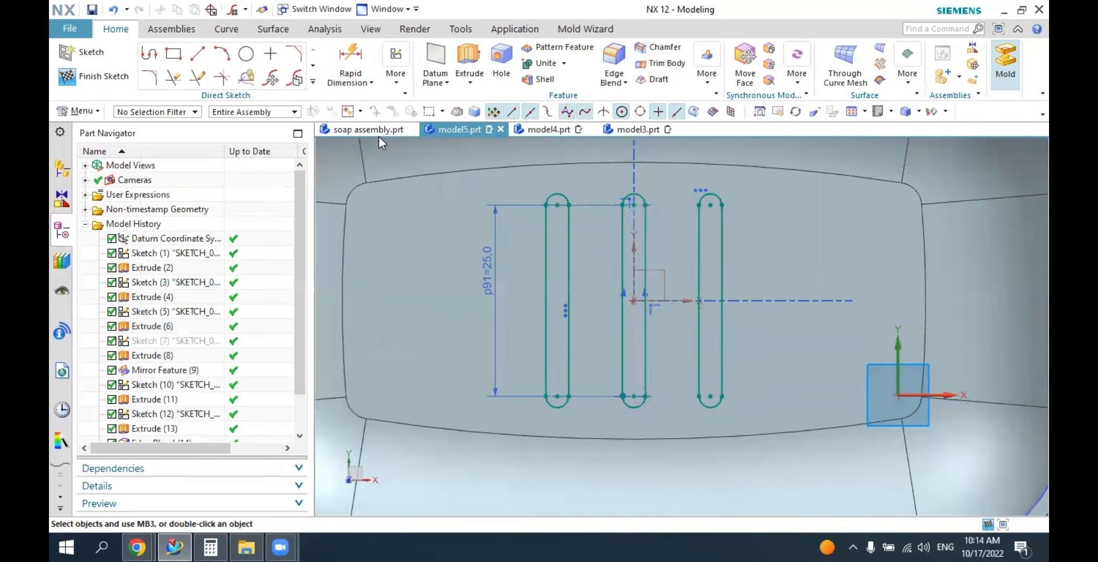
Check the drain slot layout in soap assembly.prt and reopen the slot sketch in model5.prt.
left_click(376, 130)
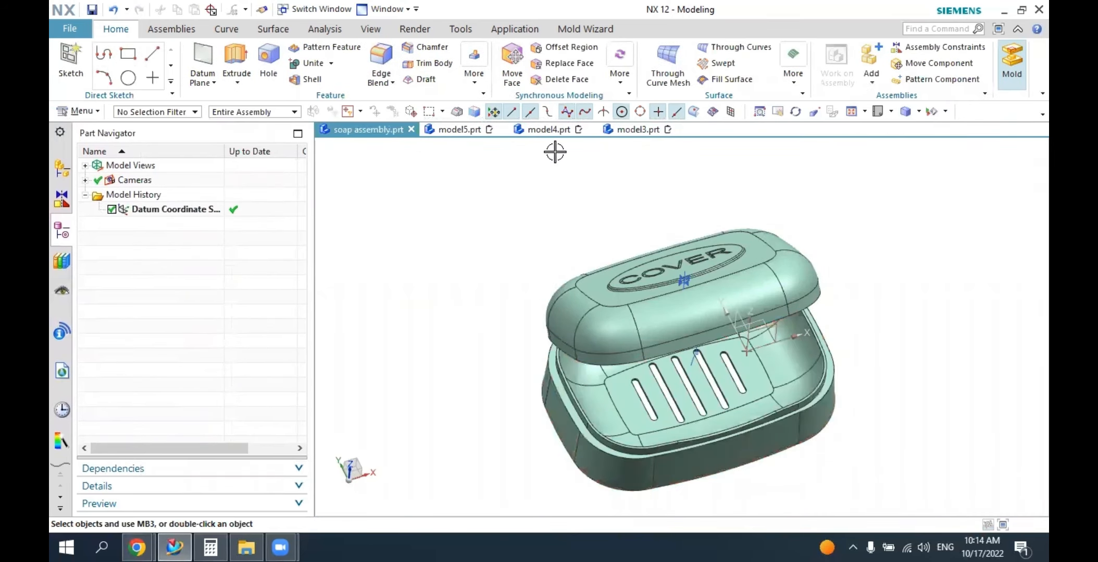
left_click(460, 130)
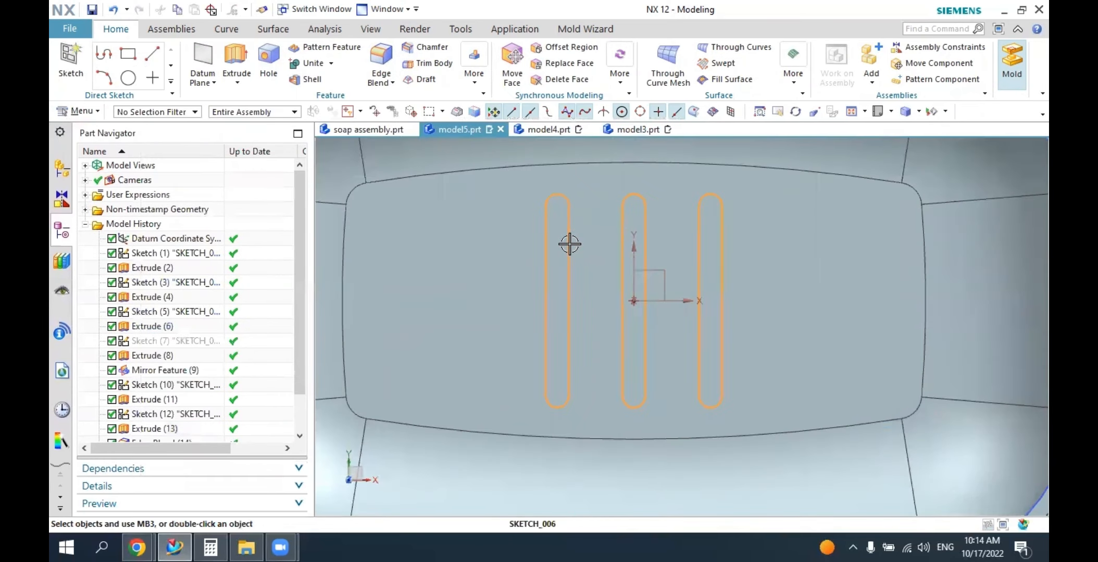
double_click(567, 242)
Sketch an upright rectangle about 3.5 mm wide and 17.5 mm high on the floor, left of the three slots.
scroll(750, 252, "down", 5)
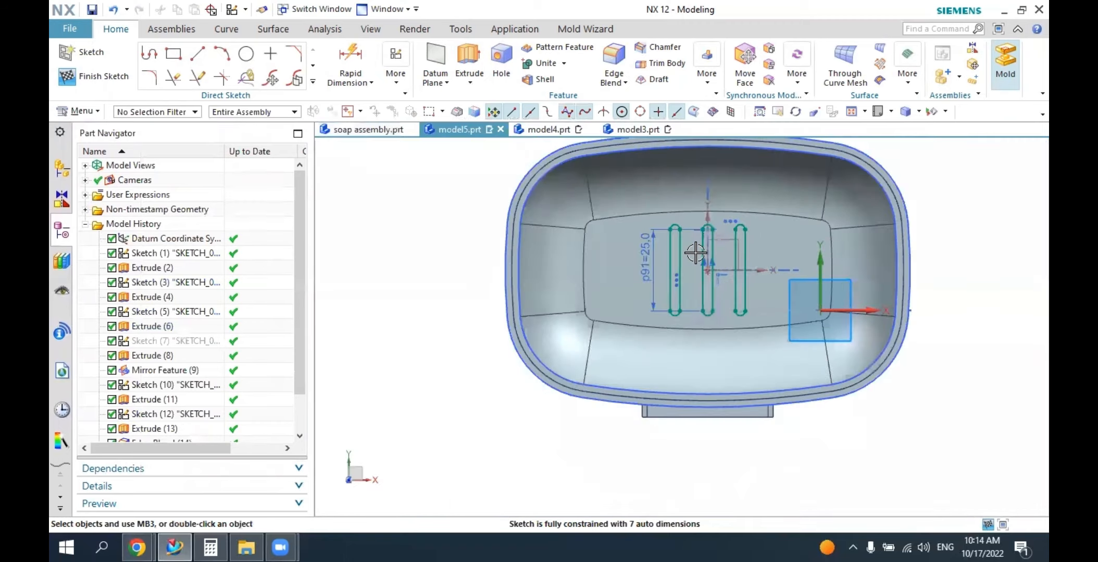
scroll(697, 253, "up", 3)
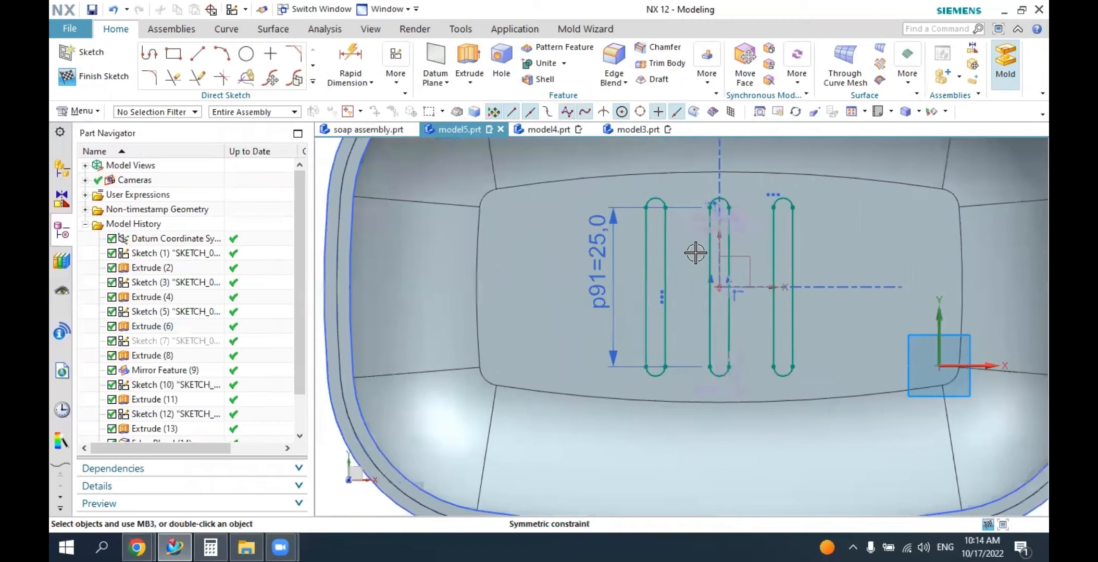
left_click(174, 53)
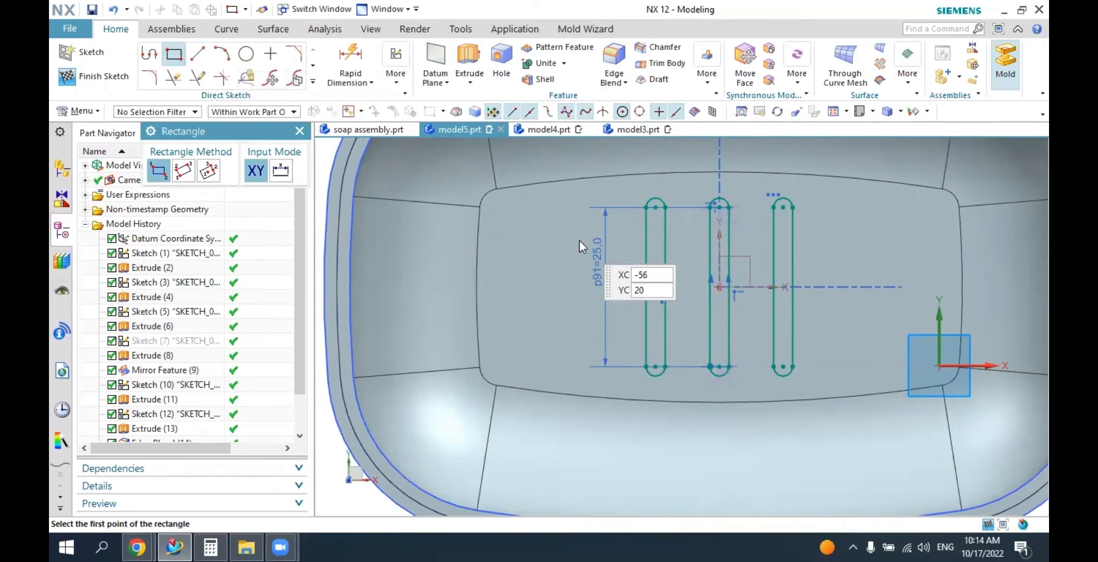
scroll(581, 243, "up", 2)
left_click(547, 234)
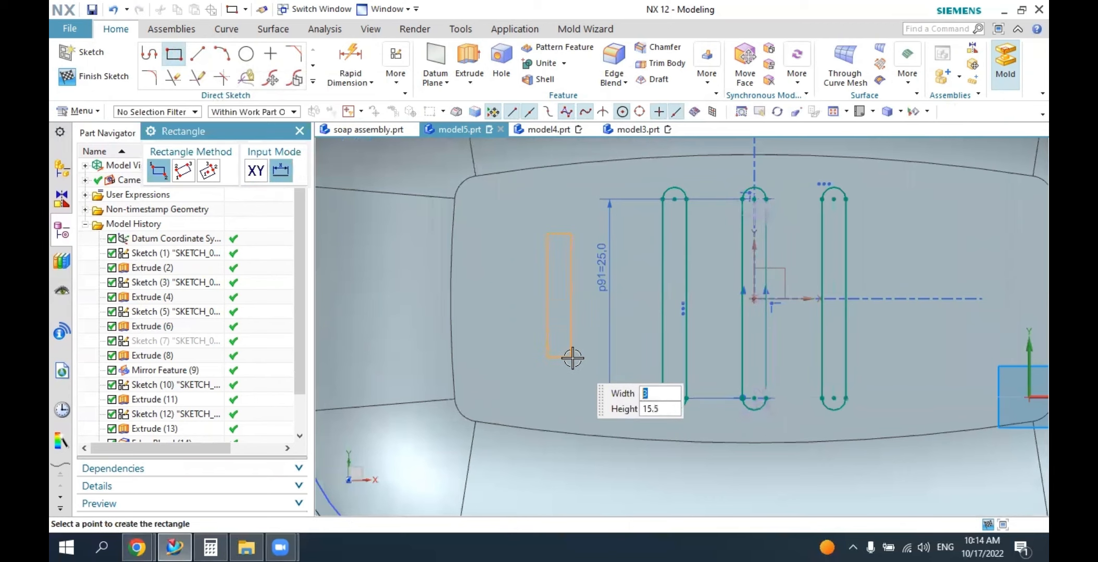
left_click(575, 373)
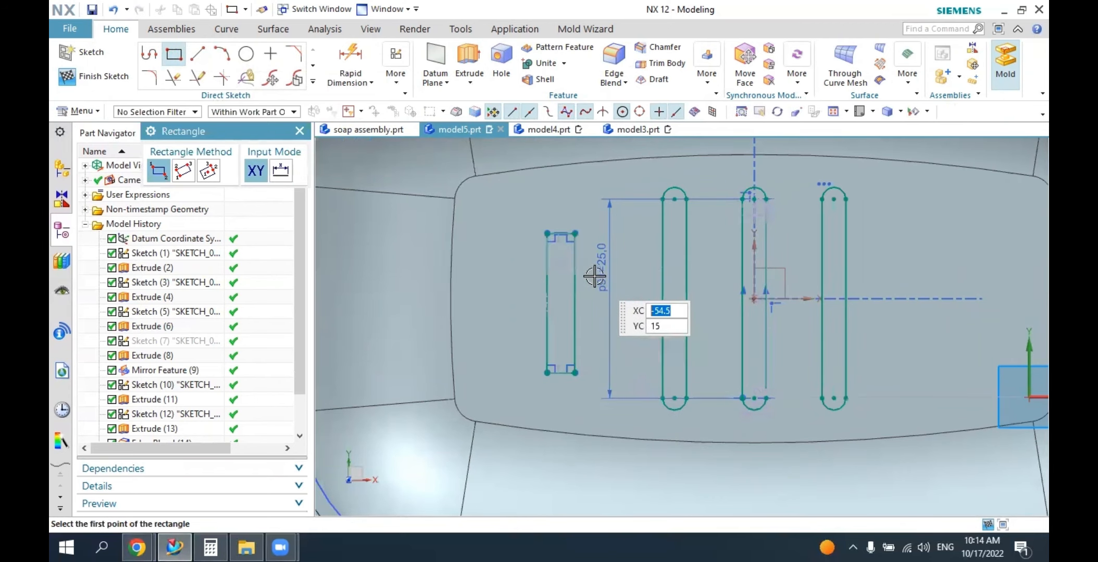
key("Escape")
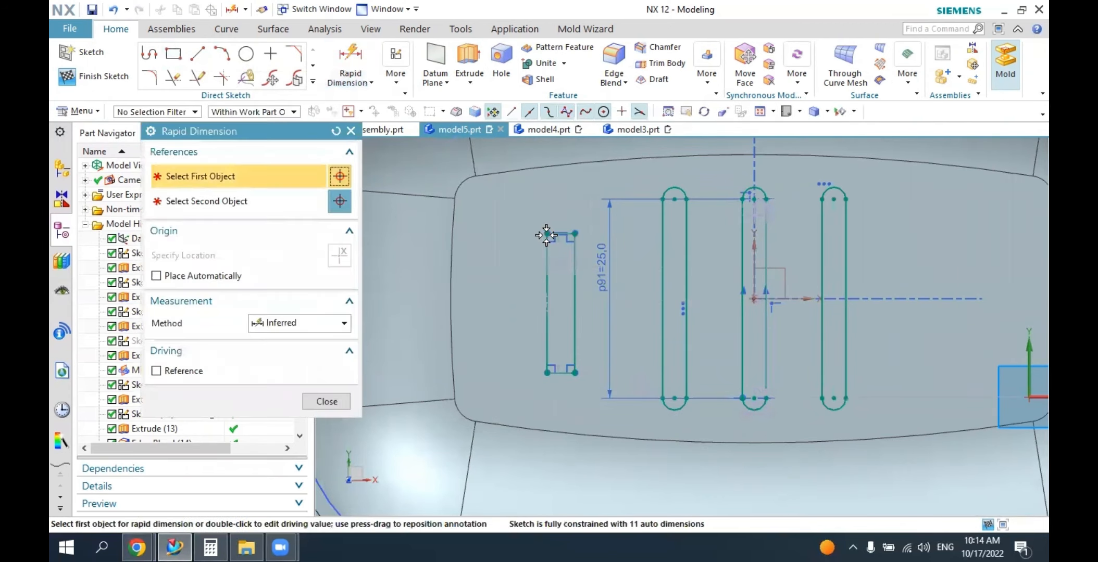
Dimension the new rectangle with a width of 3 mm and a height of 20 mm.
left_click(580, 234)
left_click(579, 233)
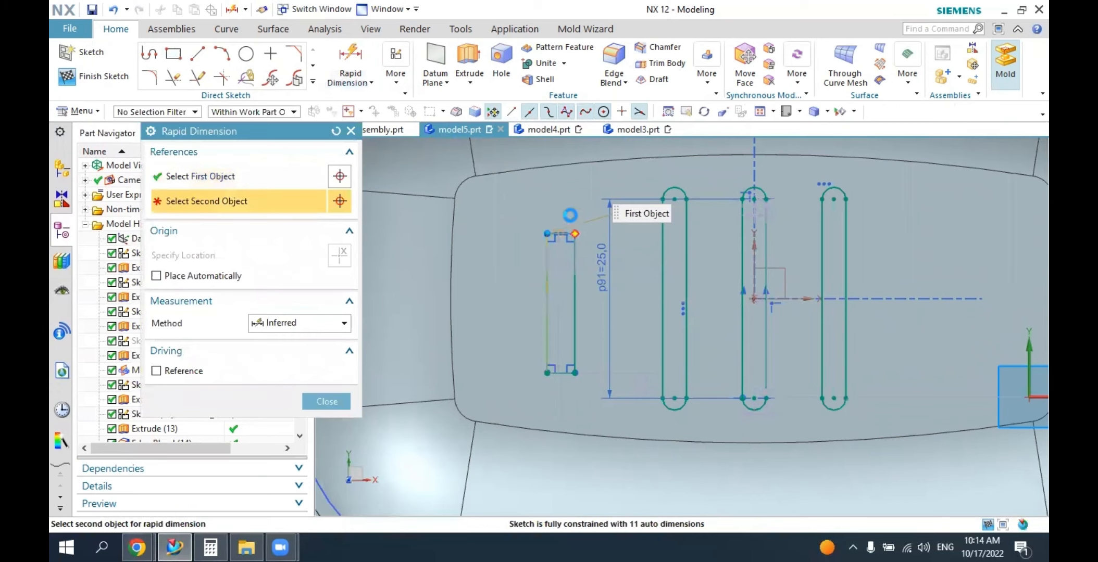
left_click(563, 180)
left_click(603, 178)
type("3.5")
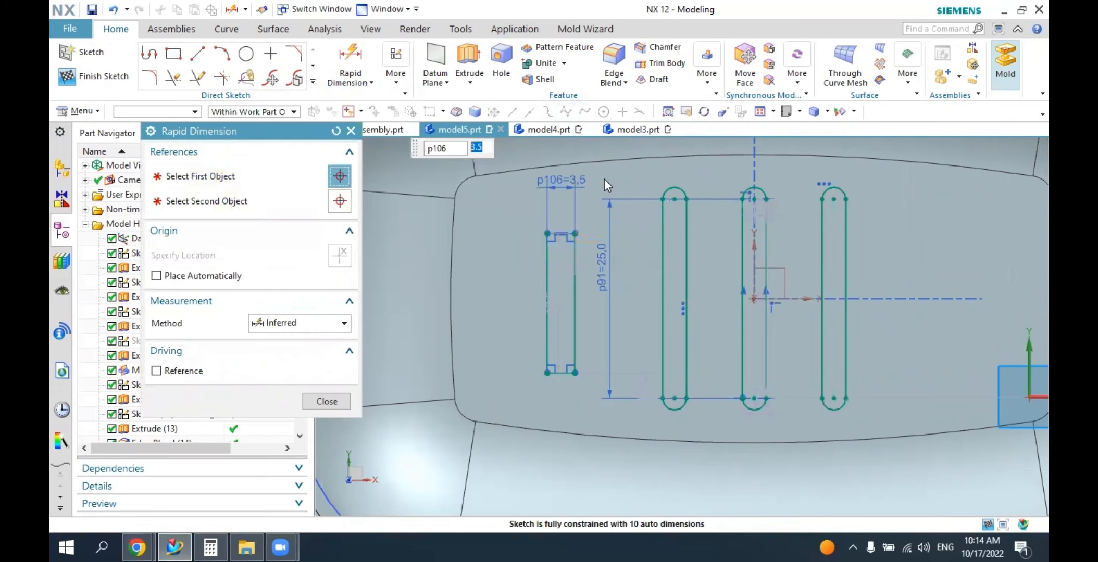
key("Return")
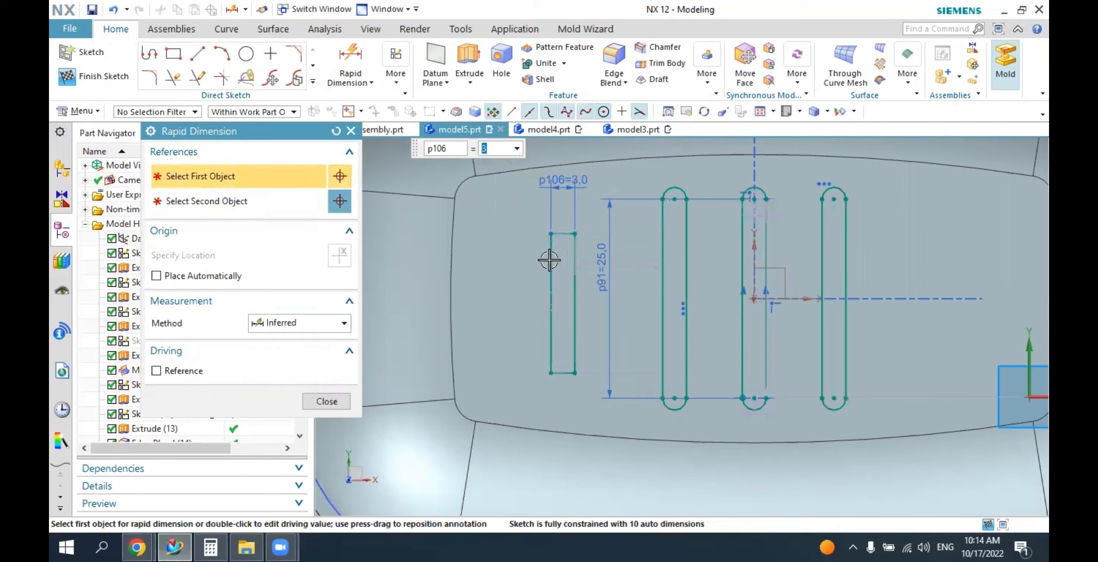
left_click(550, 260)
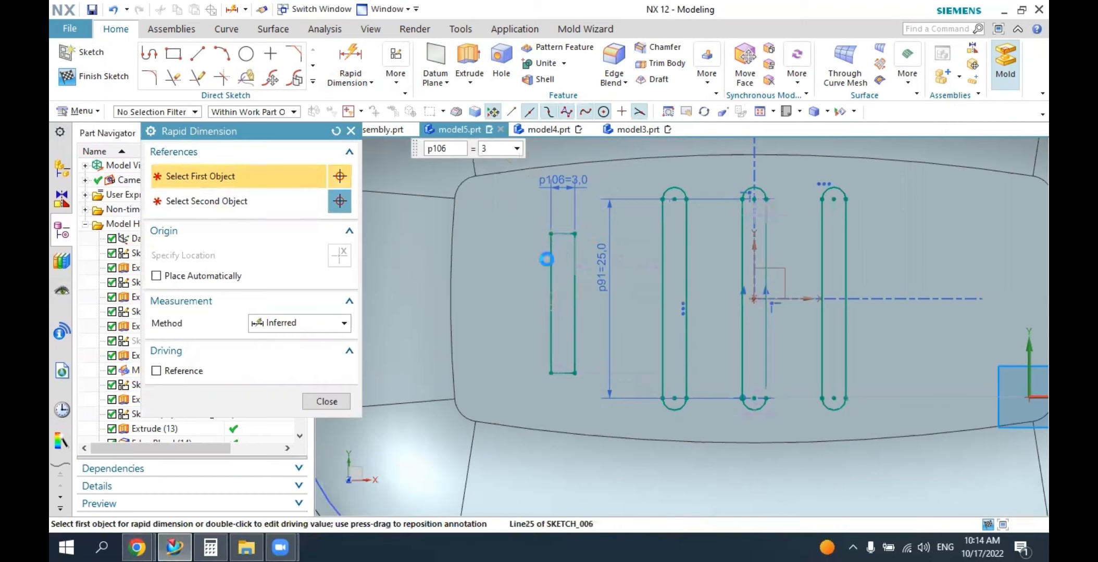
left_click(529, 304)
type("20")
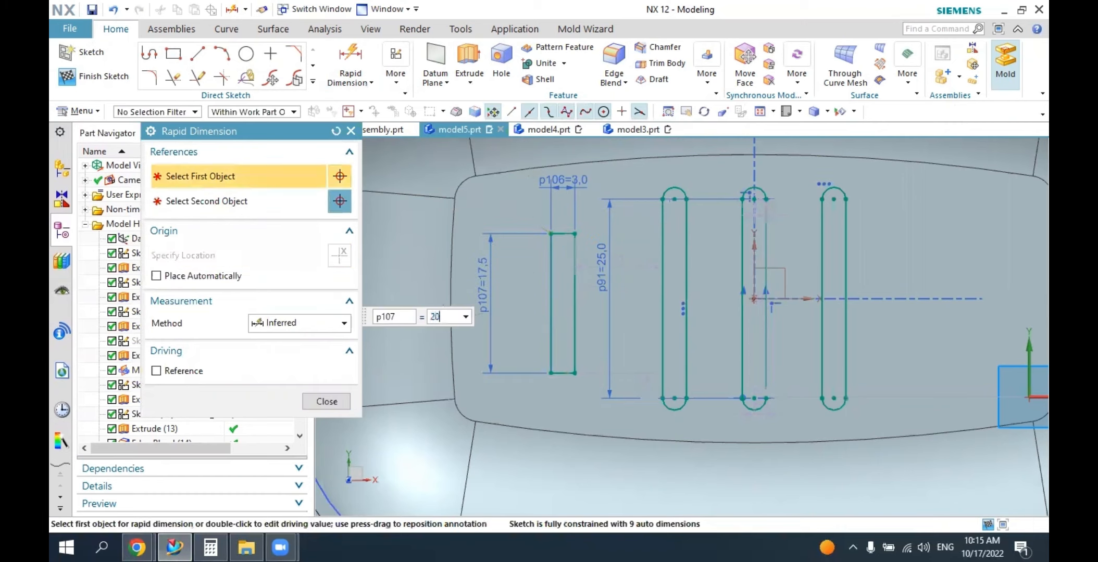
key("Return")
key("Escape")
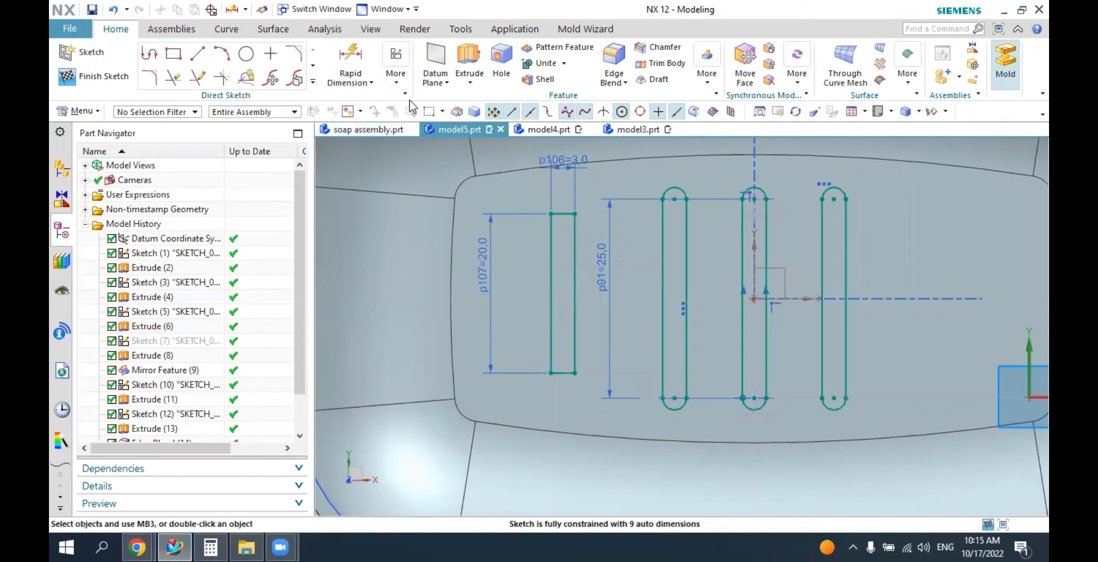
Make the rectangle's upper and lower short sides symmetric about the X axis.
left_click(395, 68)
left_click(561, 113)
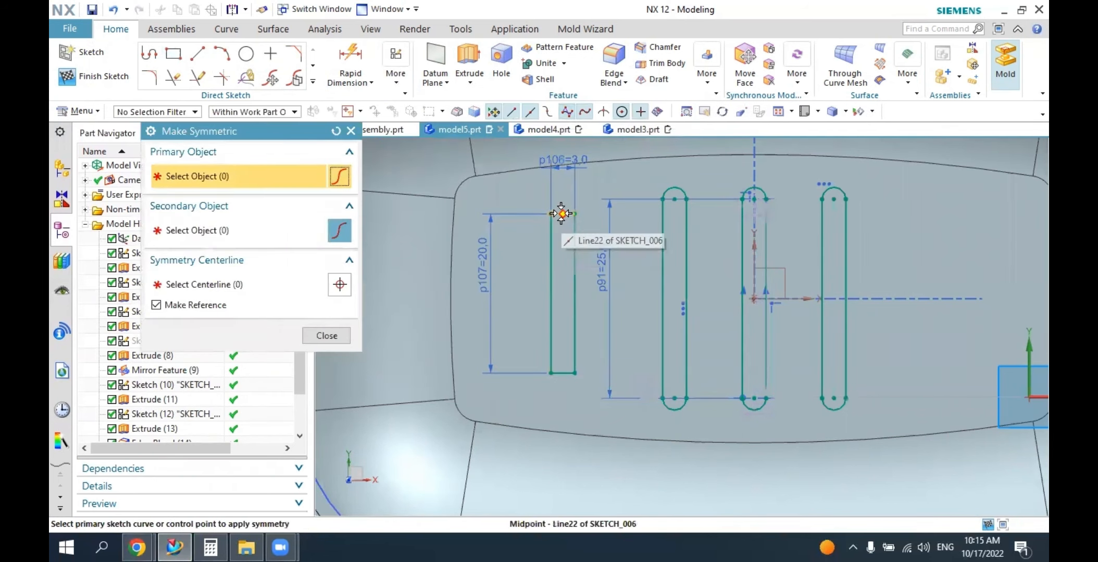
scroll(559, 213, "up", 1)
scroll(563, 213, "down", 2)
scroll(564, 213, "down", 2)
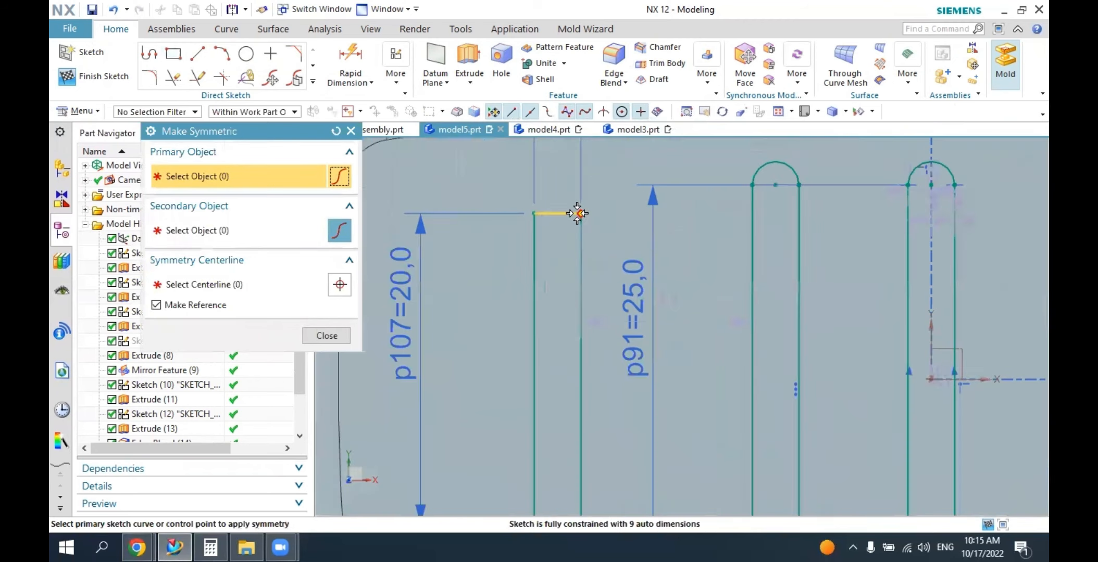
left_click(568, 213)
scroll(567, 213, "up", 2)
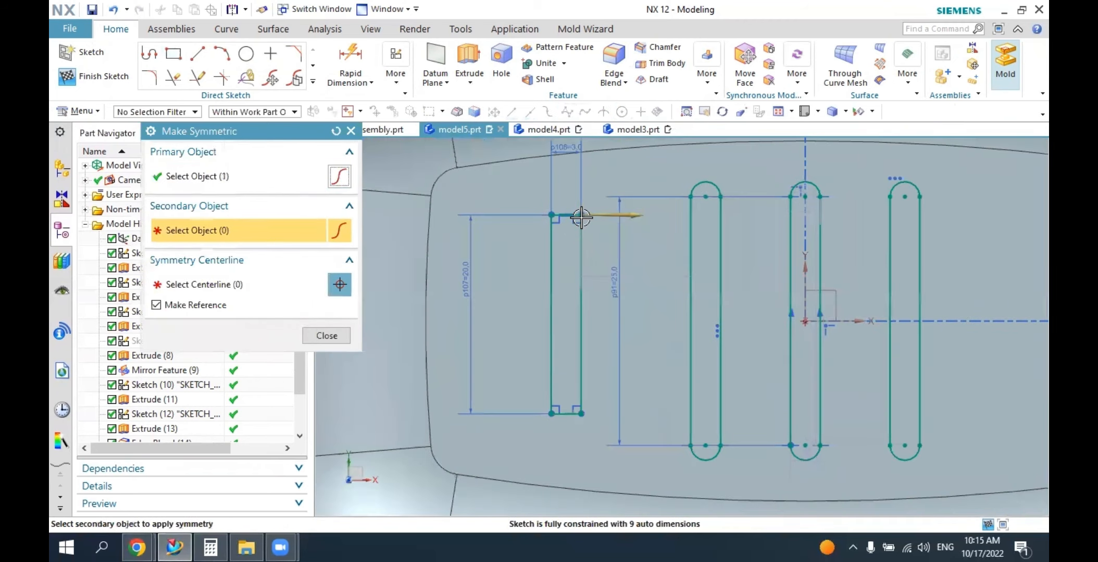
left_click(859, 320)
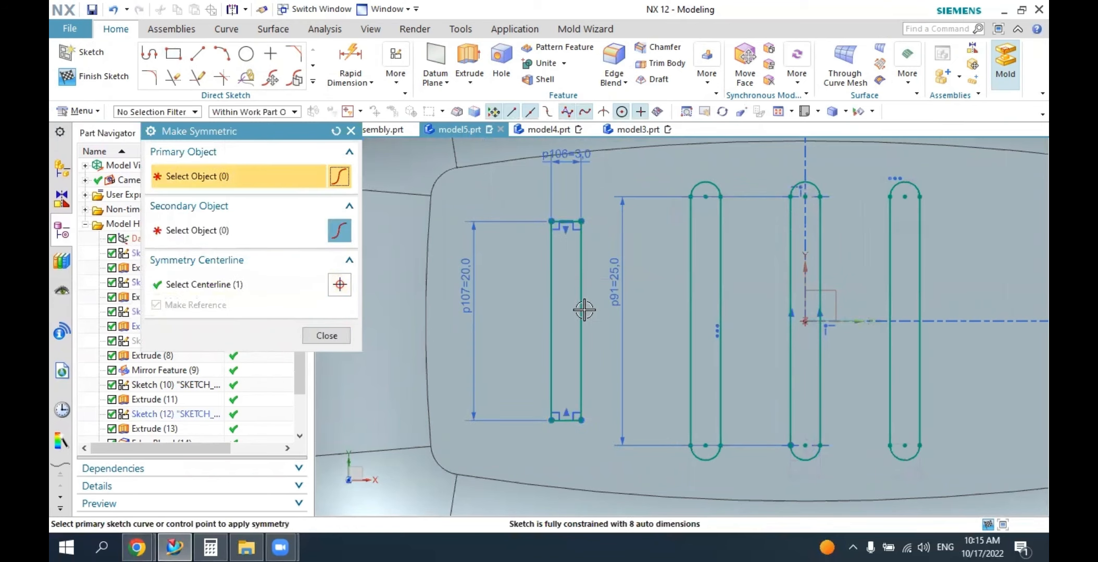
key("Escape")
Set the rectangle's height to 18 mm.
double_click(472, 272)
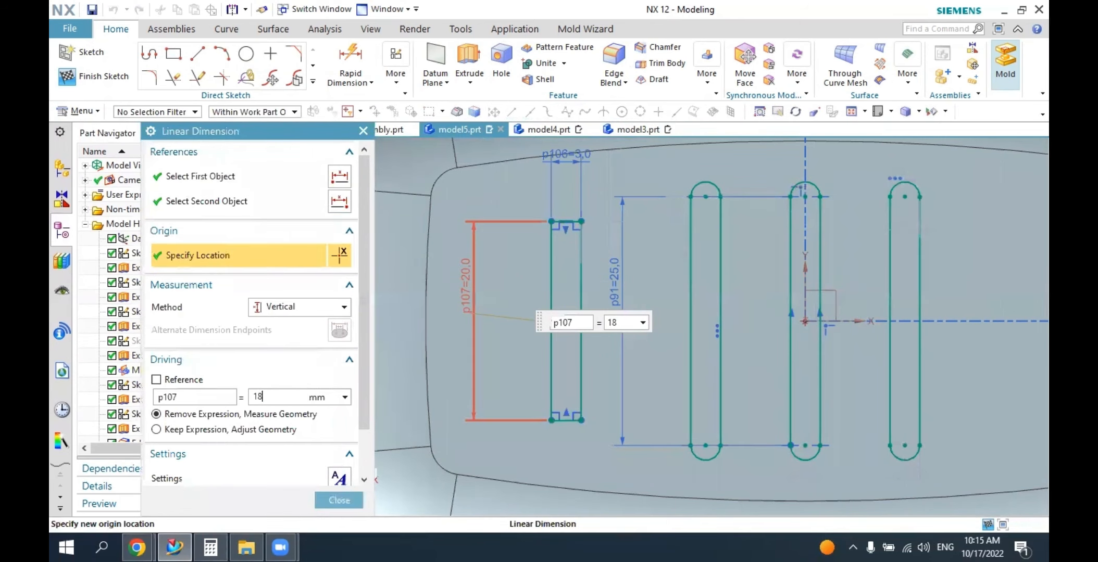
key("Return")
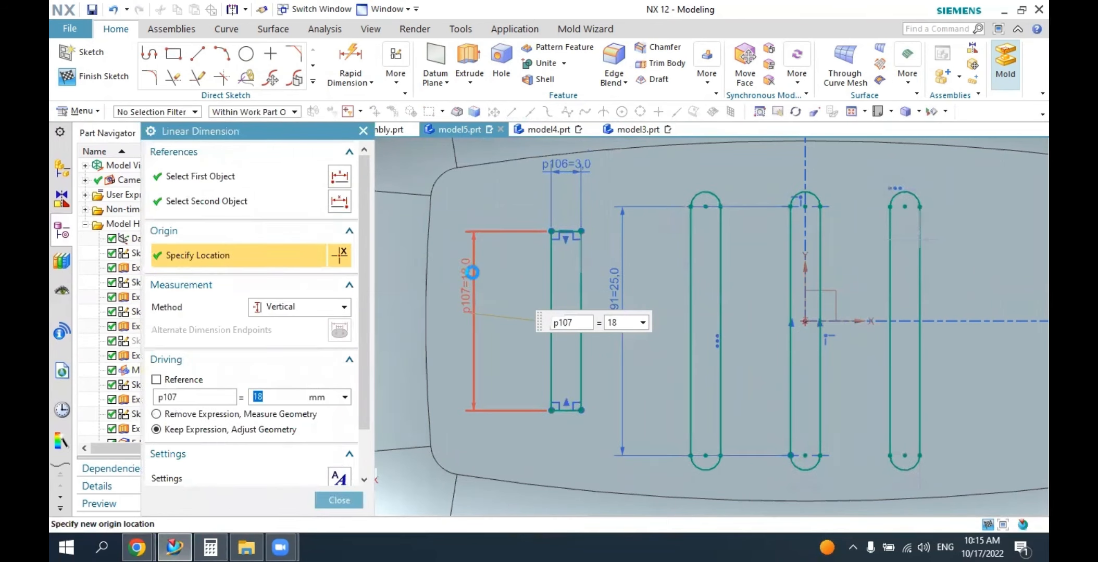
key("Escape")
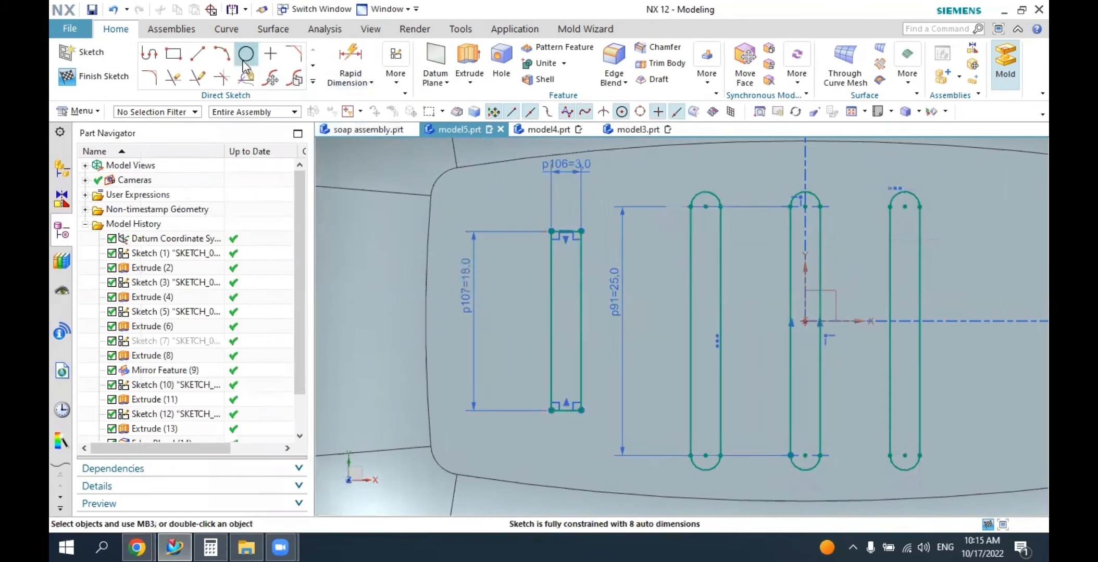
Draw outward three-point arcs of about 1.5 mm radius across both short ends of the 18 mm rectangle.
left_click(230, 57)
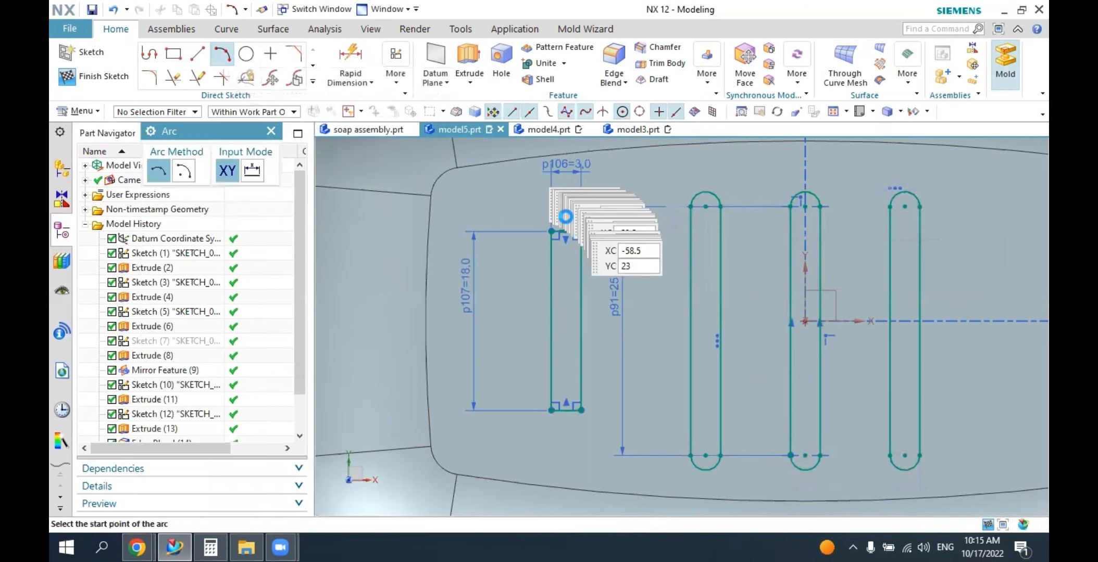
left_click(551, 231)
left_click(581, 232)
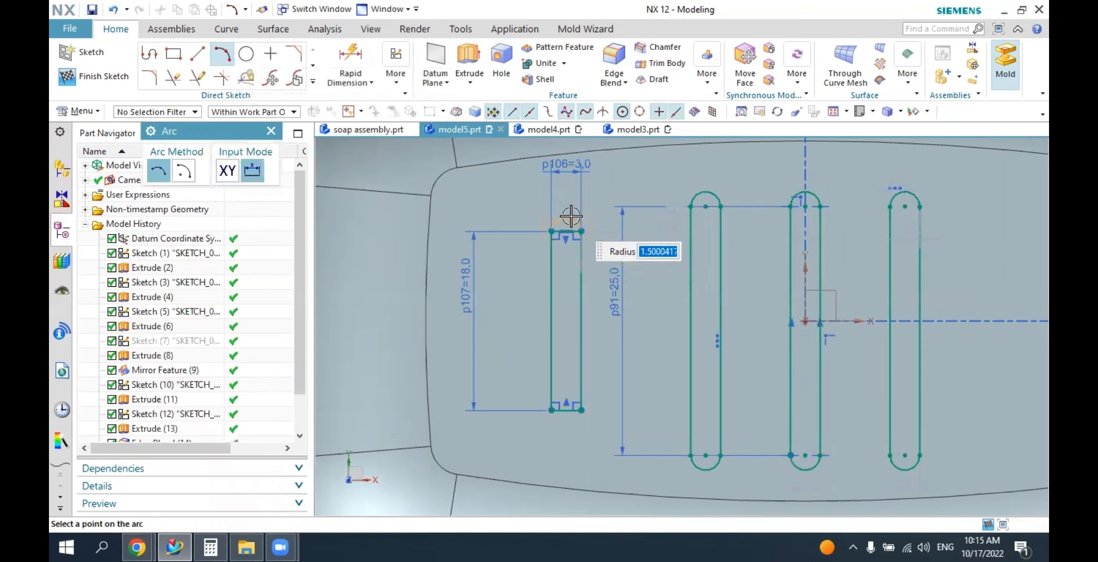
left_click(587, 334)
left_click(562, 412)
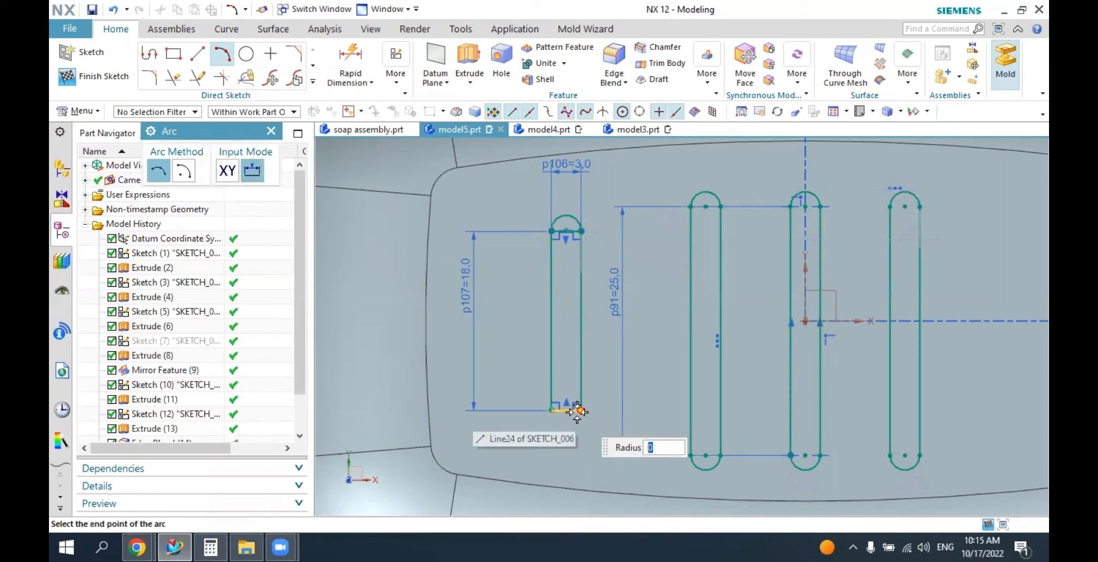
left_click(580, 411)
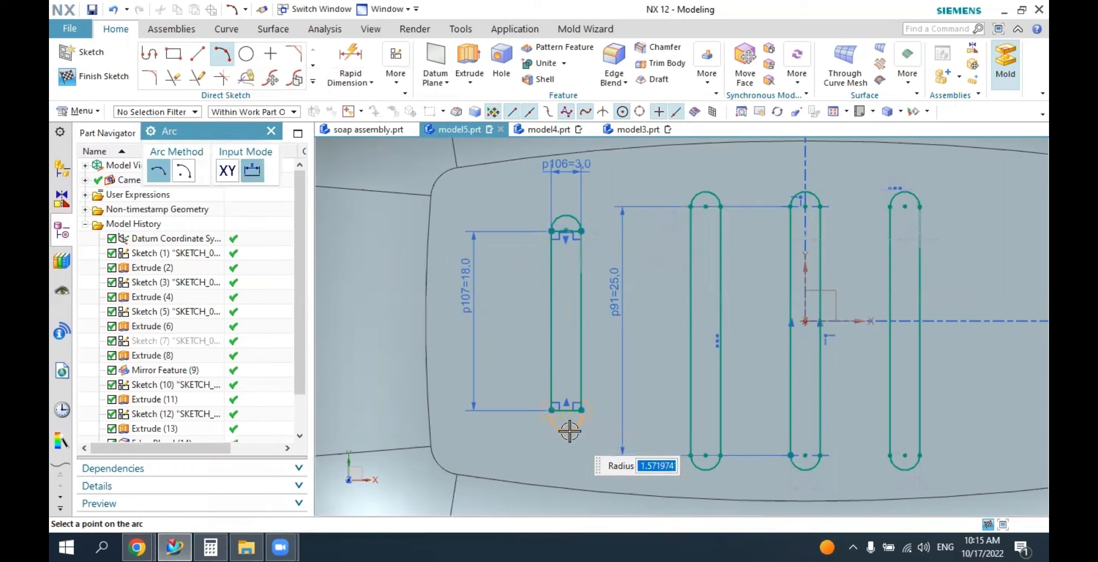
left_click(568, 430)
key("Escape")
Constrain both end arcs tangent to the rectangle's long sides.
left_click(399, 82)
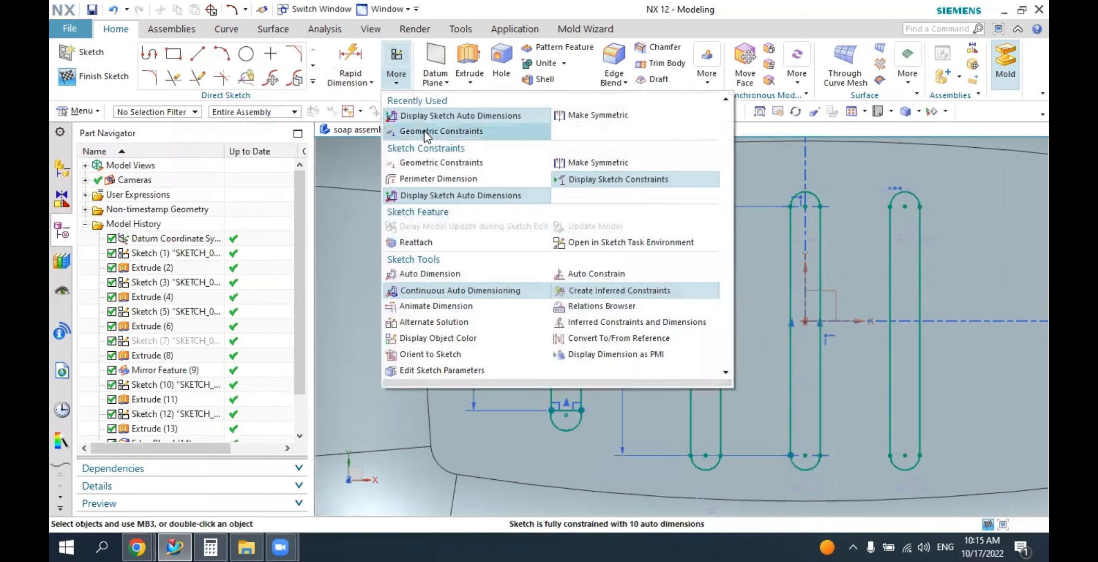
left_click(425, 130)
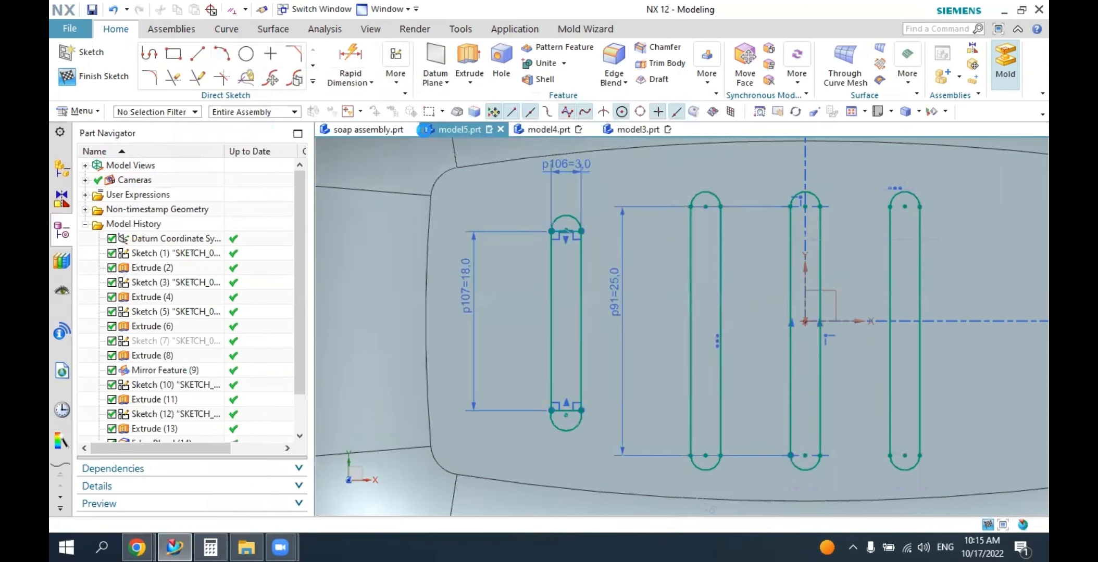
left_click(558, 223)
left_click(553, 247)
left_click(576, 221)
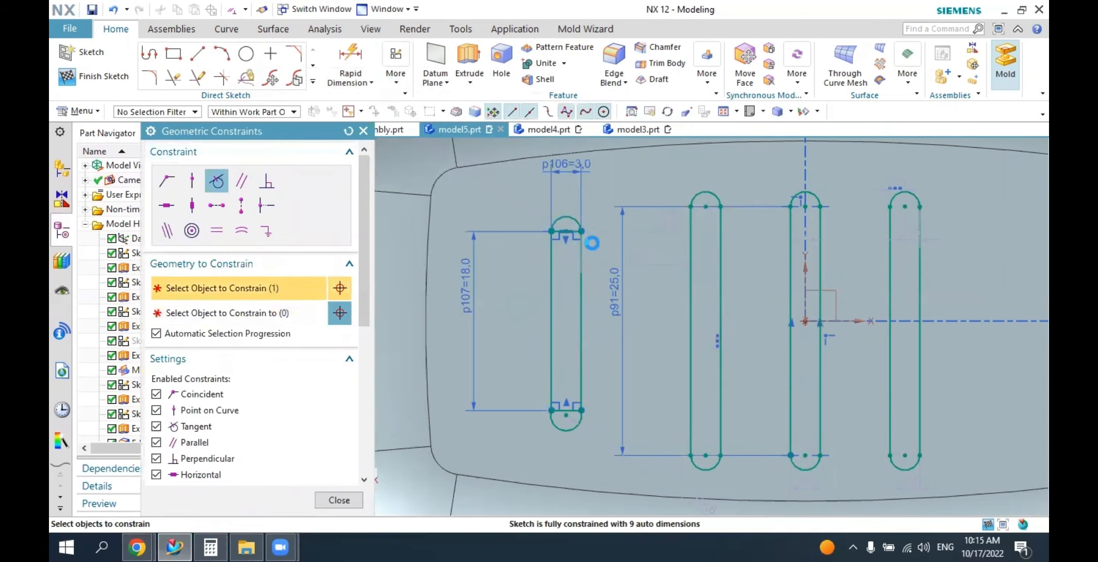
left_click(584, 248)
left_click(555, 418)
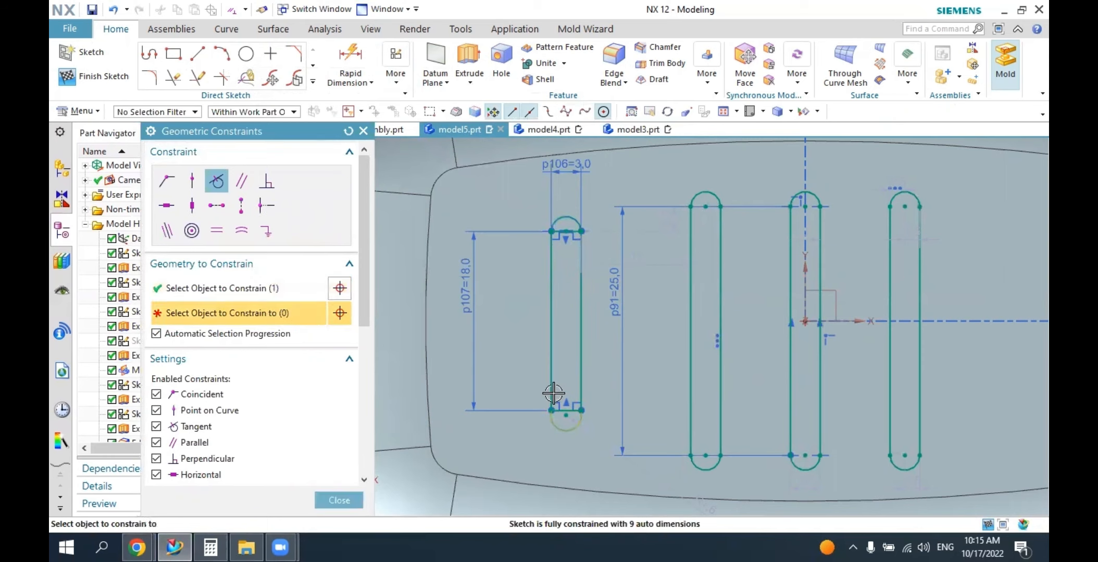
left_click(582, 404)
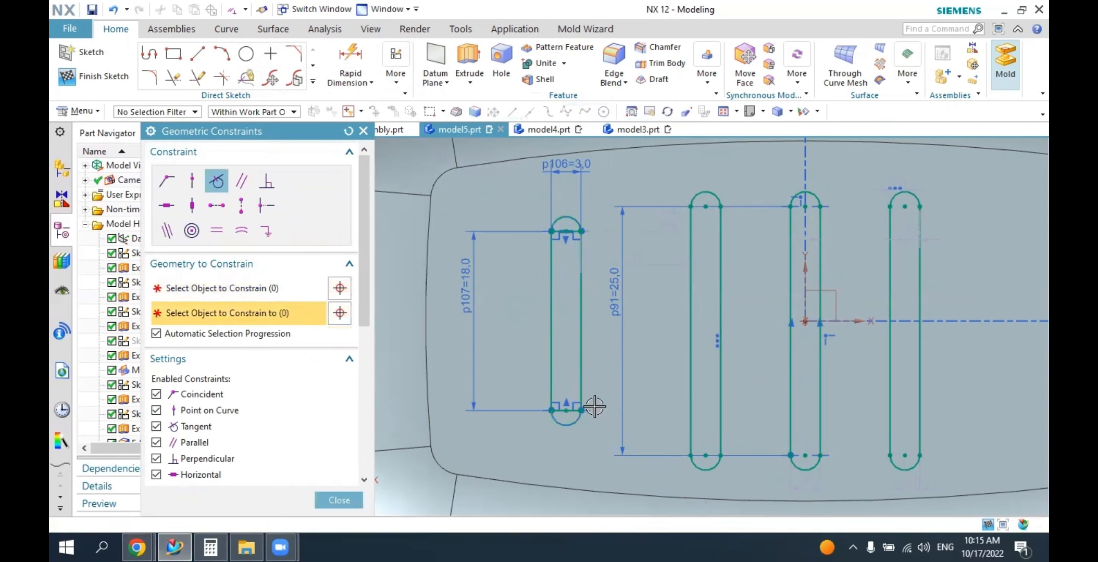
key("Escape")
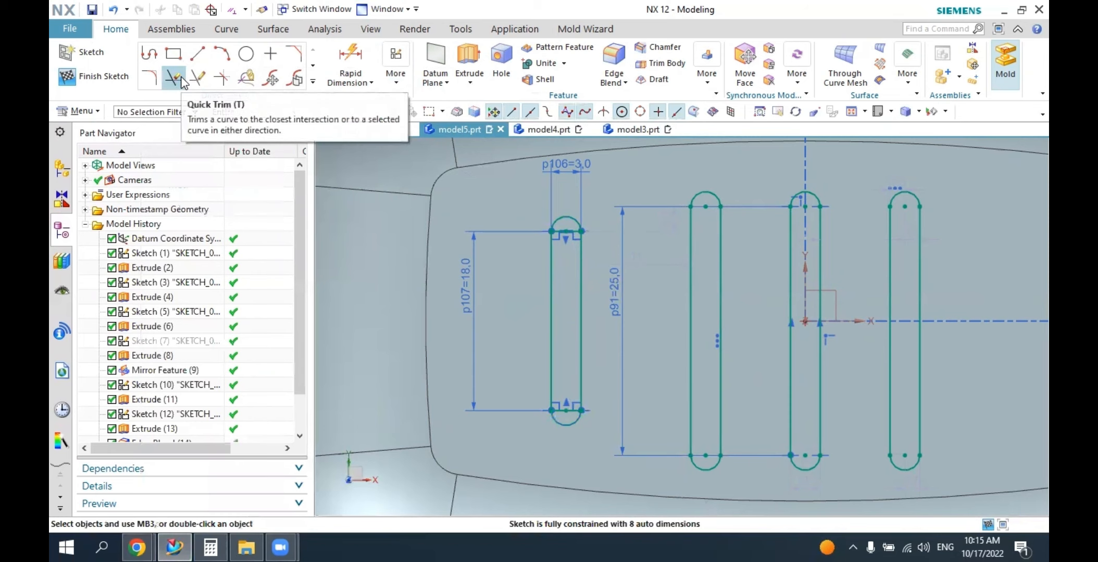
Trim away the two short straight lines inside the rounded ends to leave one closed slot outline.
left_click(175, 80)
left_click(574, 231)
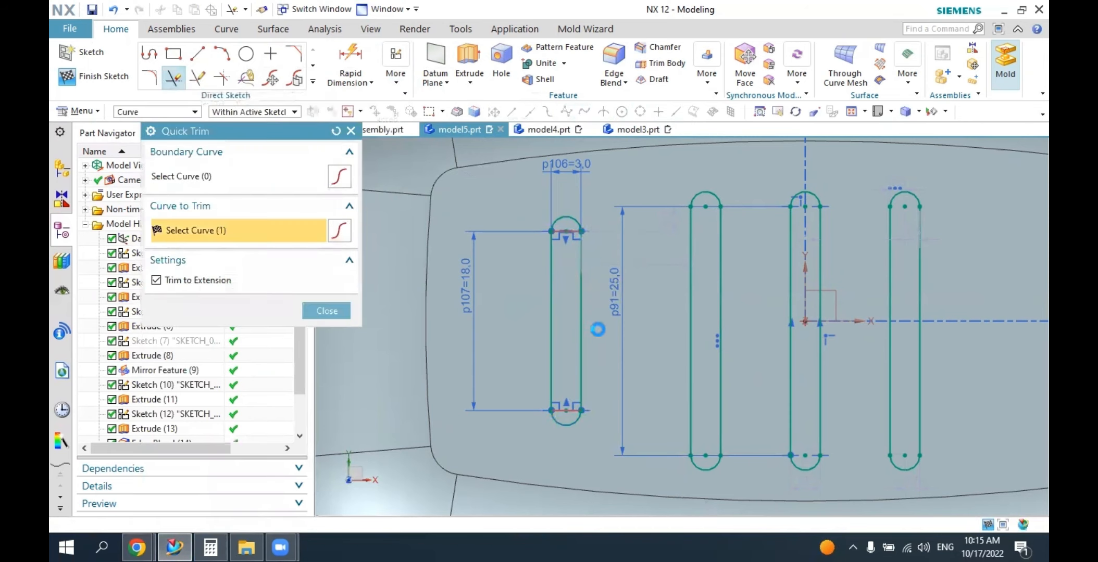
left_click(577, 410)
key("Escape")
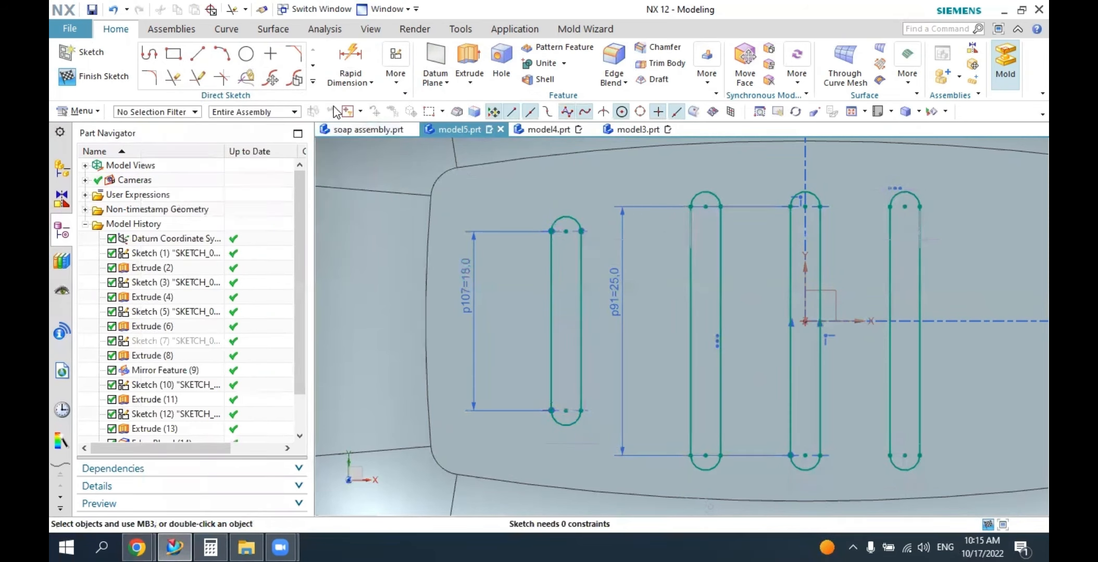
Dimension the short slot's centre distance to the neighbouring long slot as 10 mm.
left_click(350, 59)
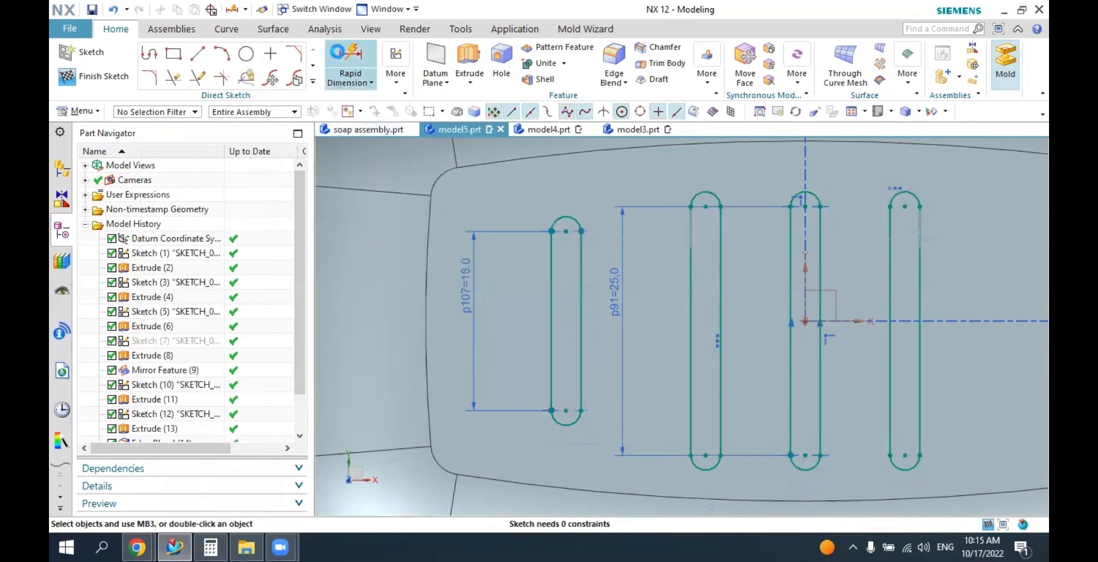
left_click(565, 232)
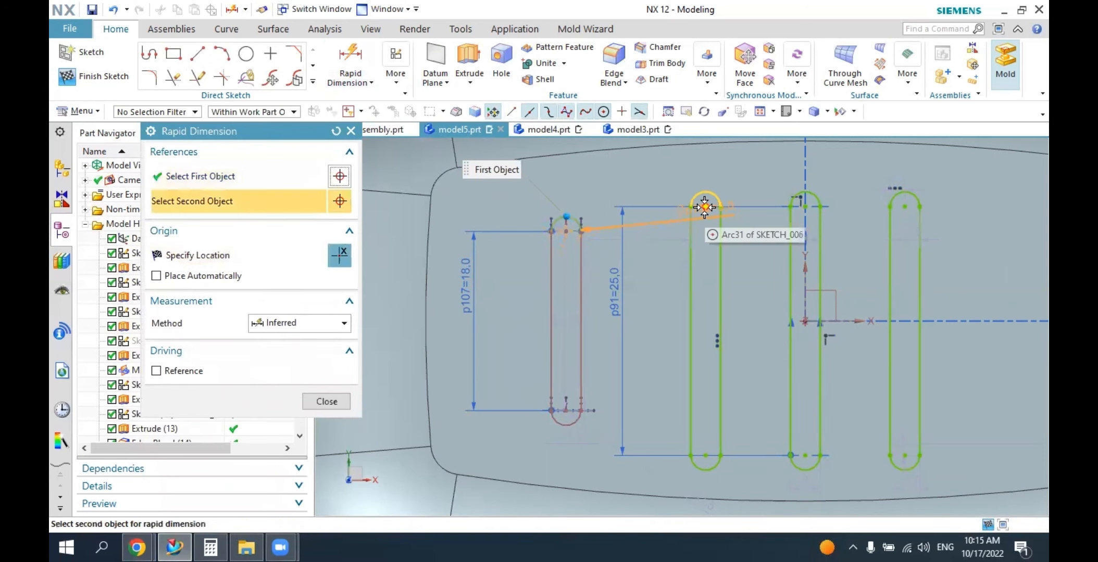
left_click(704, 207)
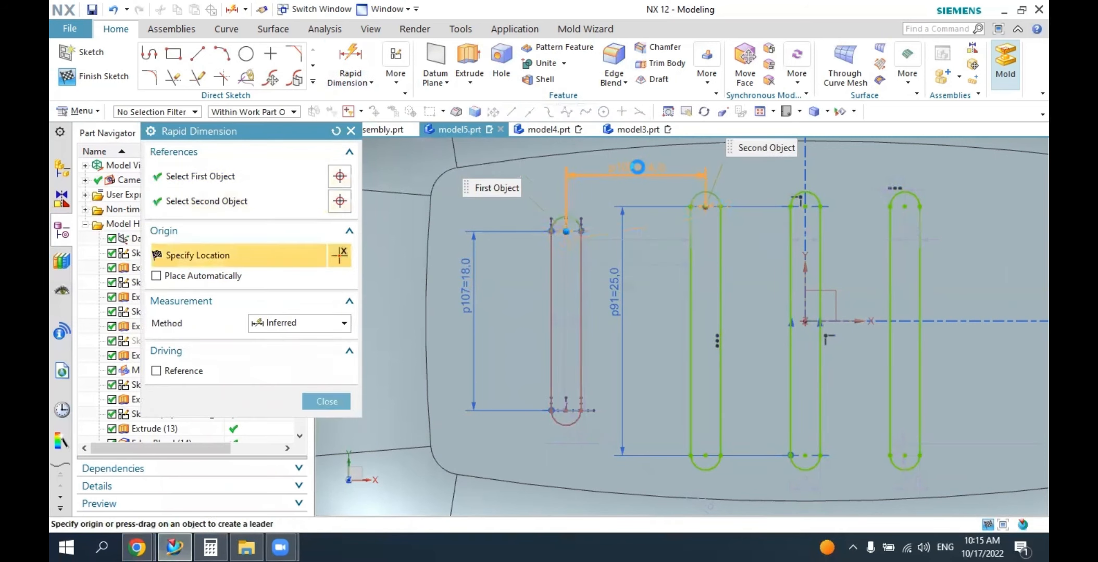
left_click(637, 167)
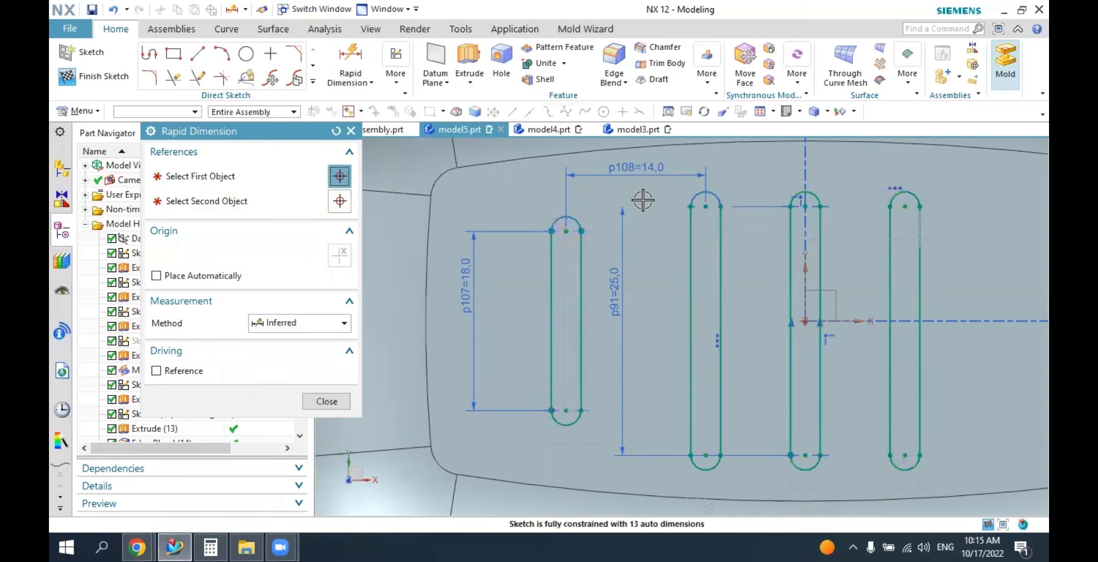
type("10")
key("Return")
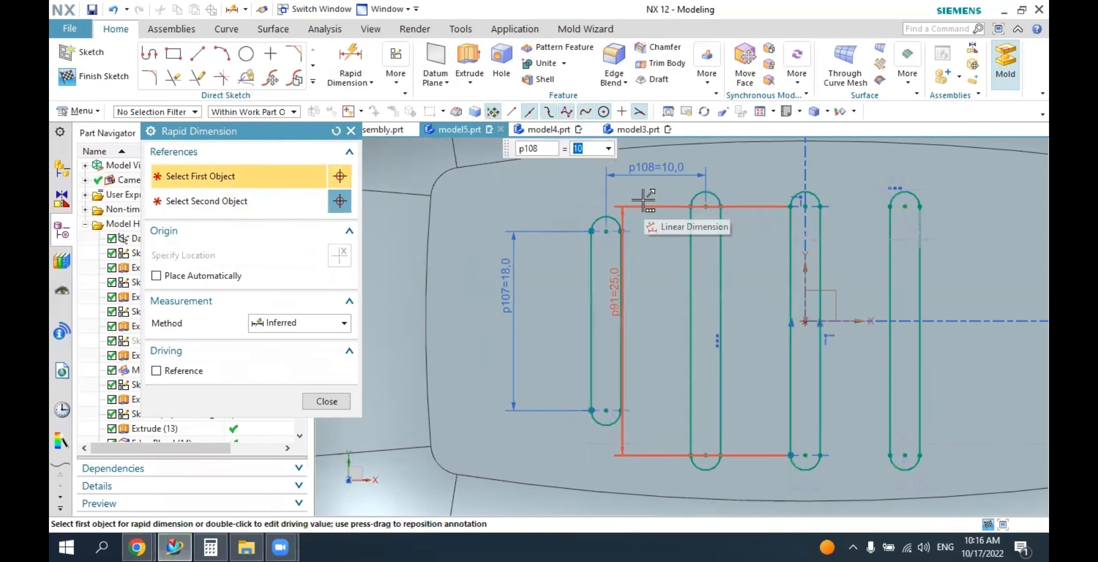
key("Escape")
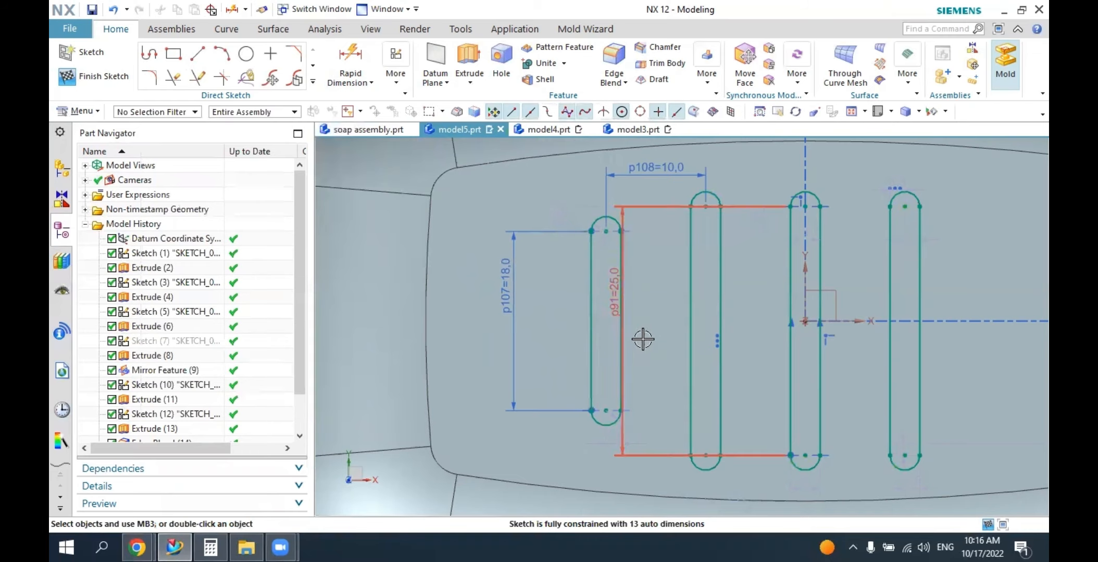
Mirror the short slot's connected curves about the Y axis to the other side of the three long slots.
scroll(483, 339, "down", 1)
scroll(483, 339, "down", 1)
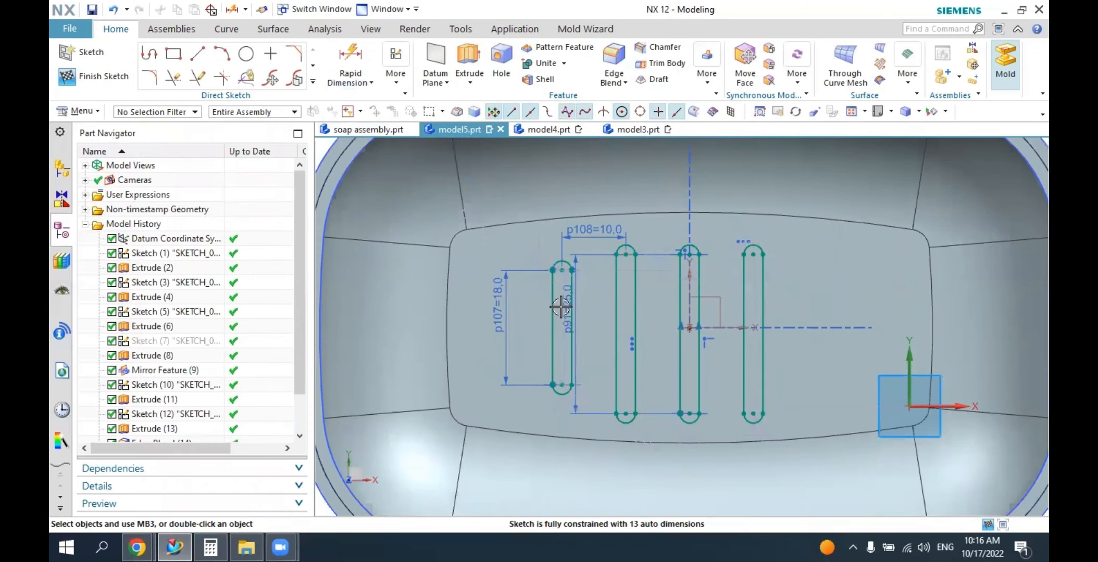
left_click(313, 82)
left_click(152, 197)
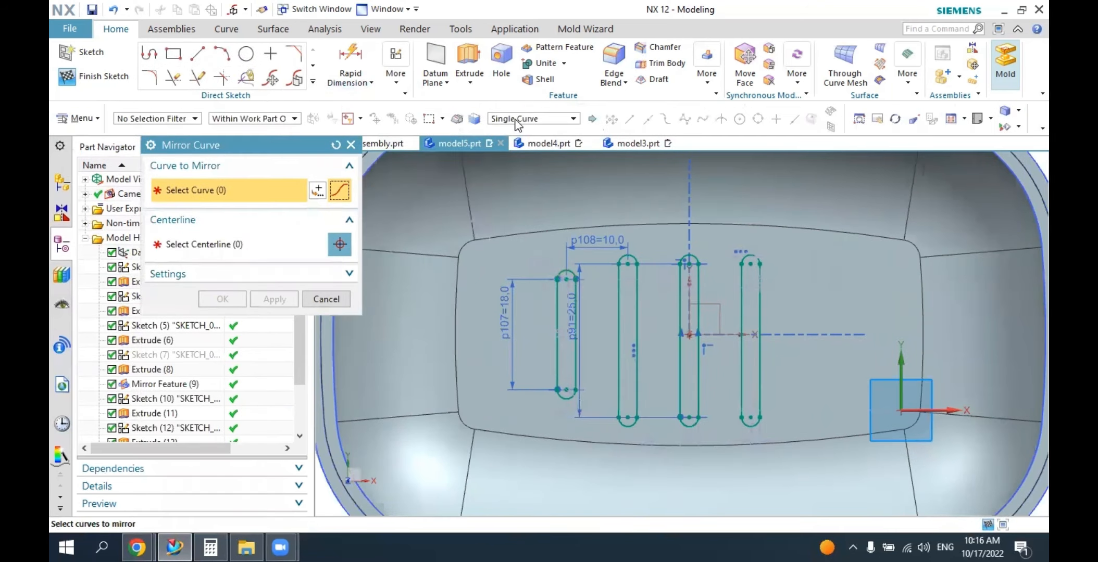
left_click(515, 120)
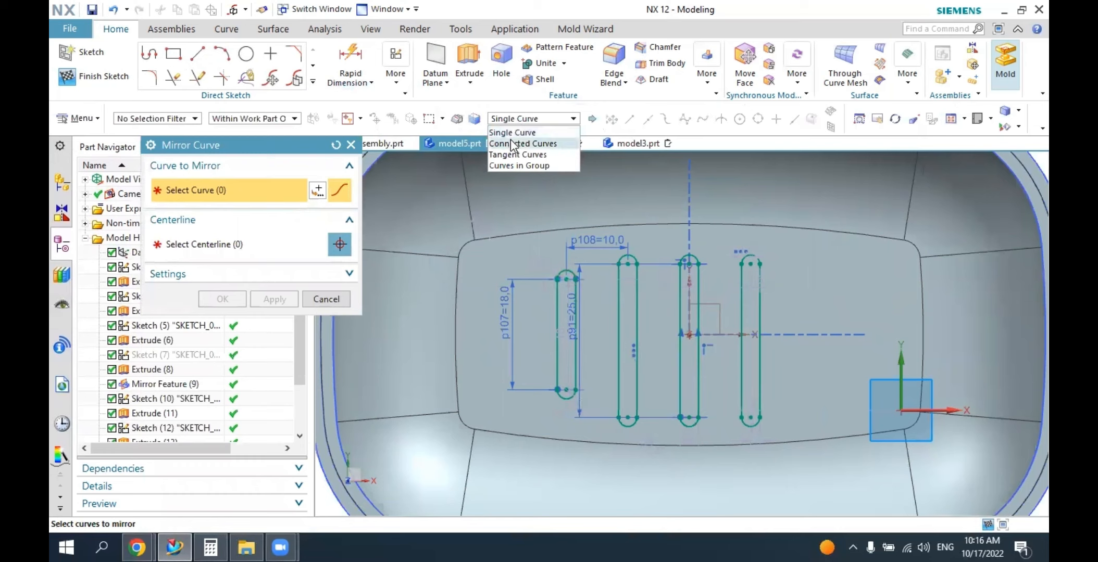
left_click(510, 143)
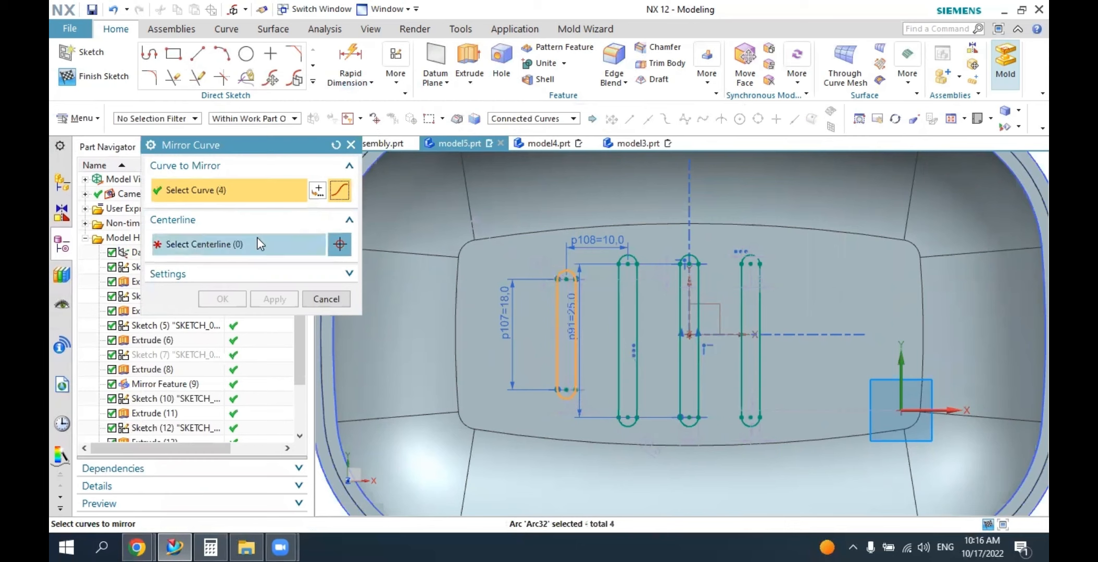
left_click(237, 245)
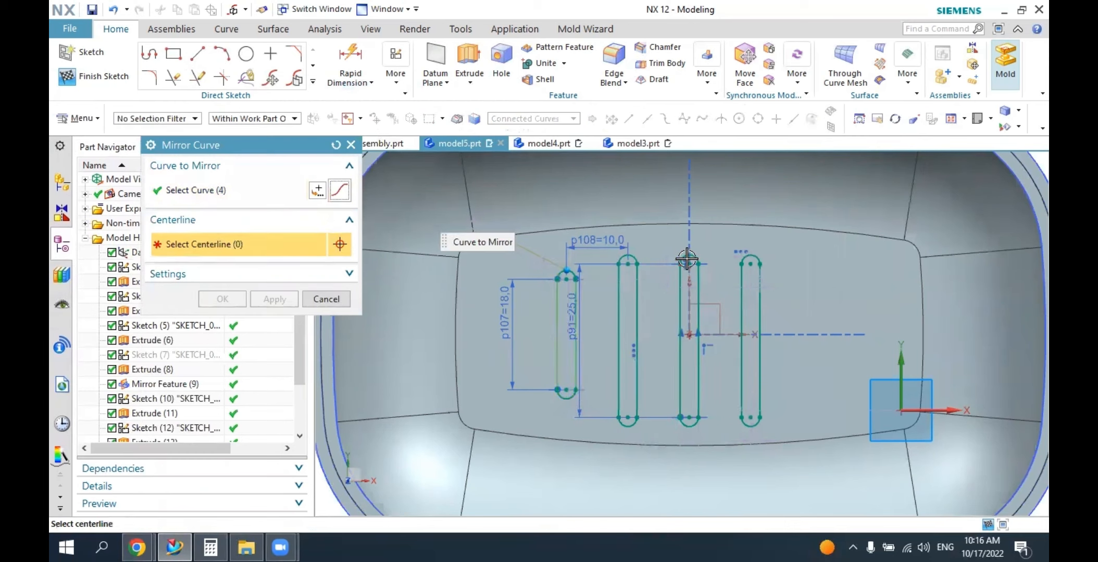
left_click(687, 296)
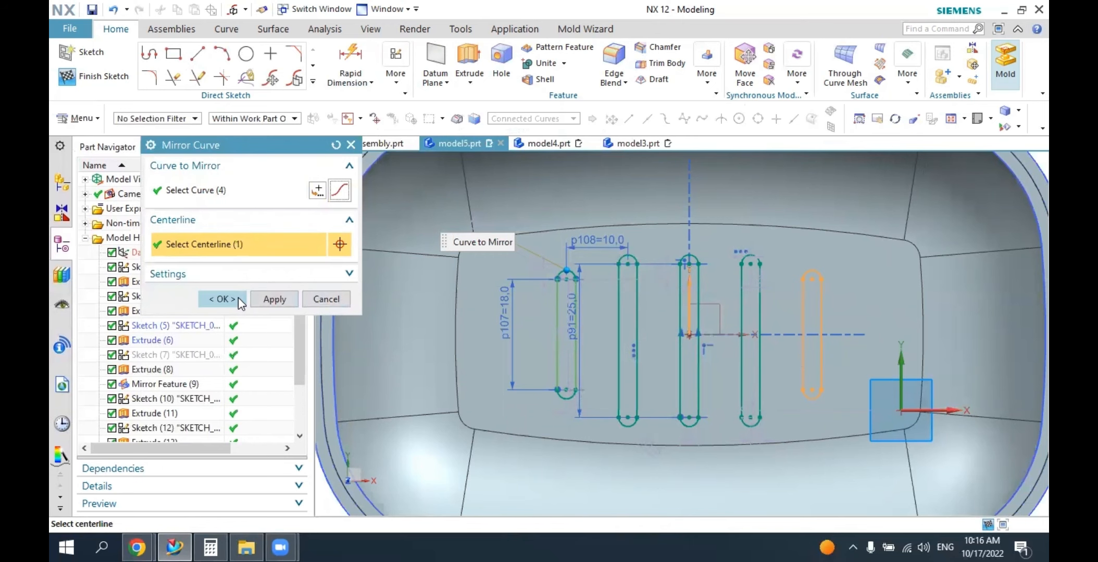
left_click(222, 299)
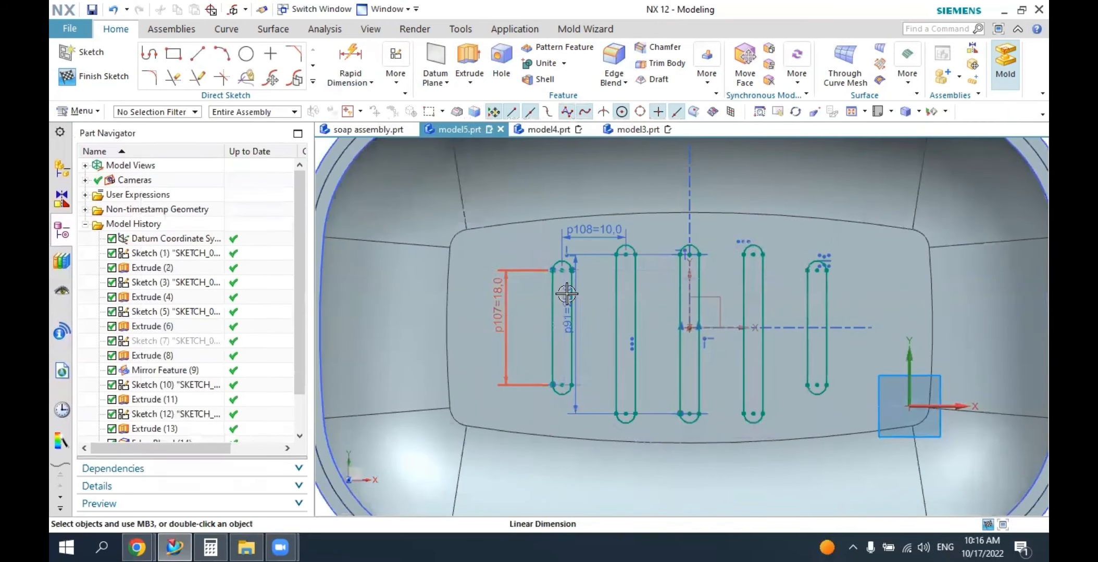
Extrude all five slot outlines 29 mm downward through the soap box floor, subtracting them from the body.
middle_click_drag(566, 294, 568, 333)
left_click(891, 111)
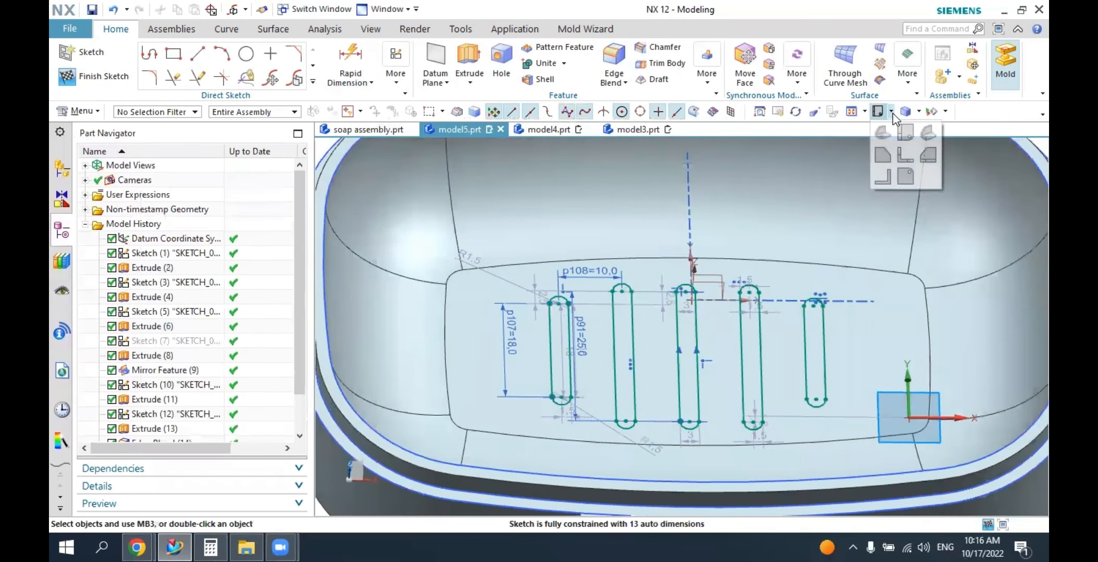
left_click(883, 133)
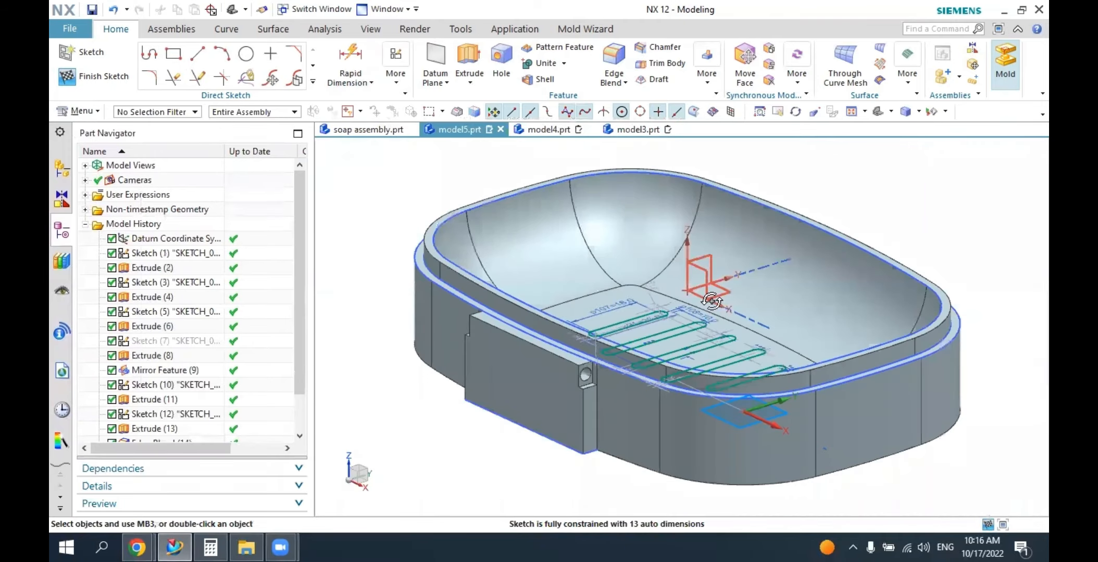
middle_click_drag(712, 297, 683, 294)
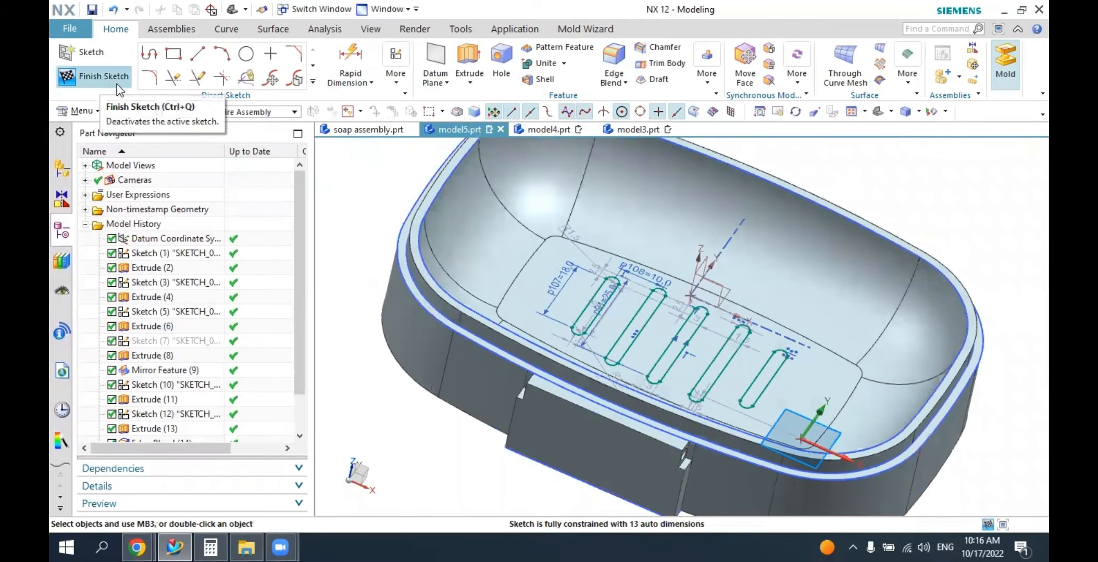
left_click(470, 55)
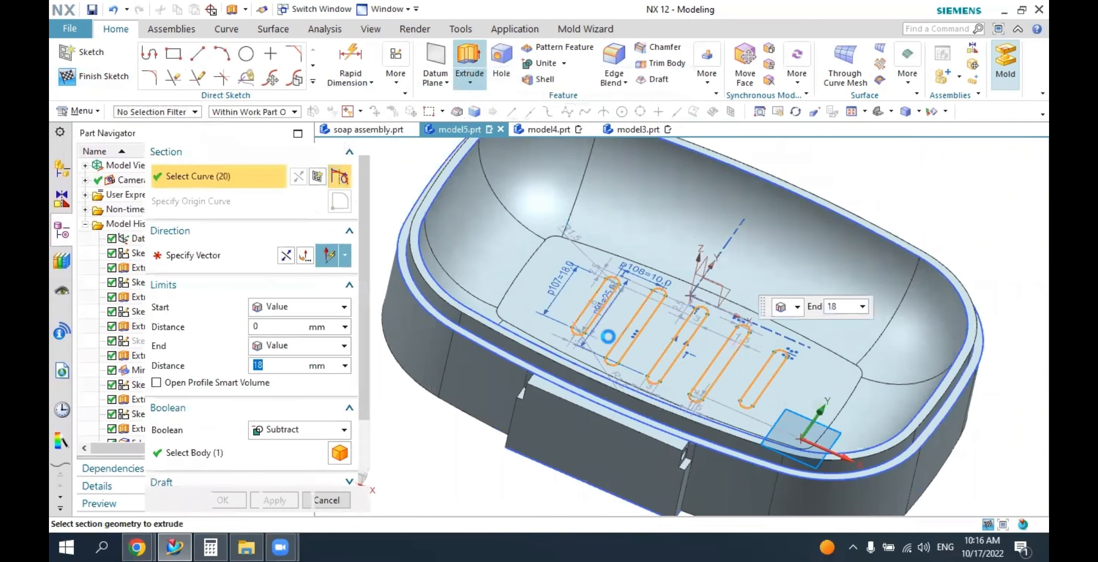
mouse_move(680, 267)
middle_mouse_down()
mouse_move(665, 280)
mouse_move(636, 262)
mouse_move(686, 262)
mouse_move(688, 274)
middle_mouse_up()
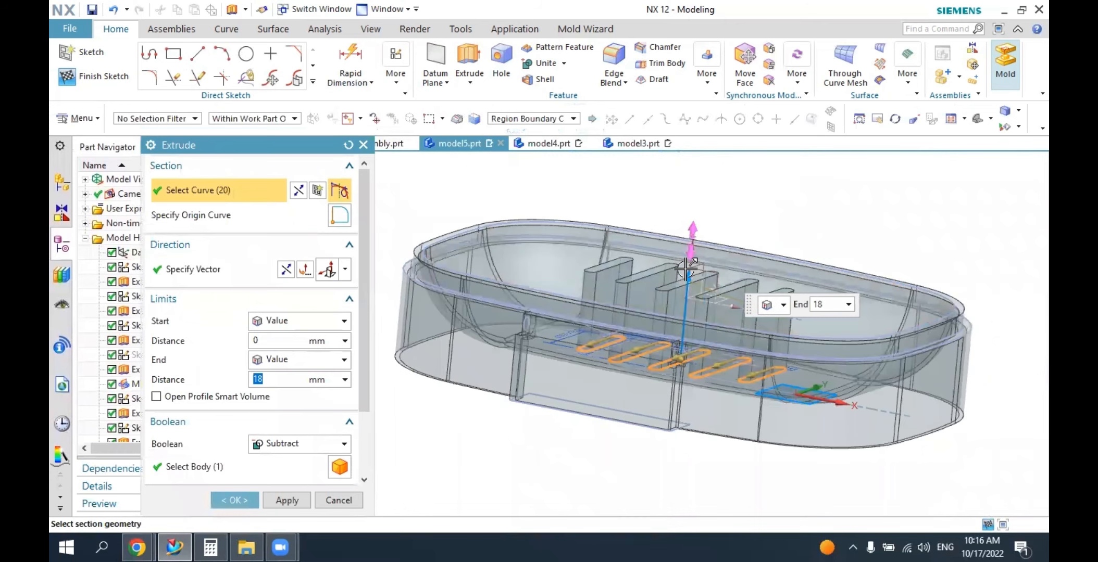
left_click_drag(688, 279, 667, 485)
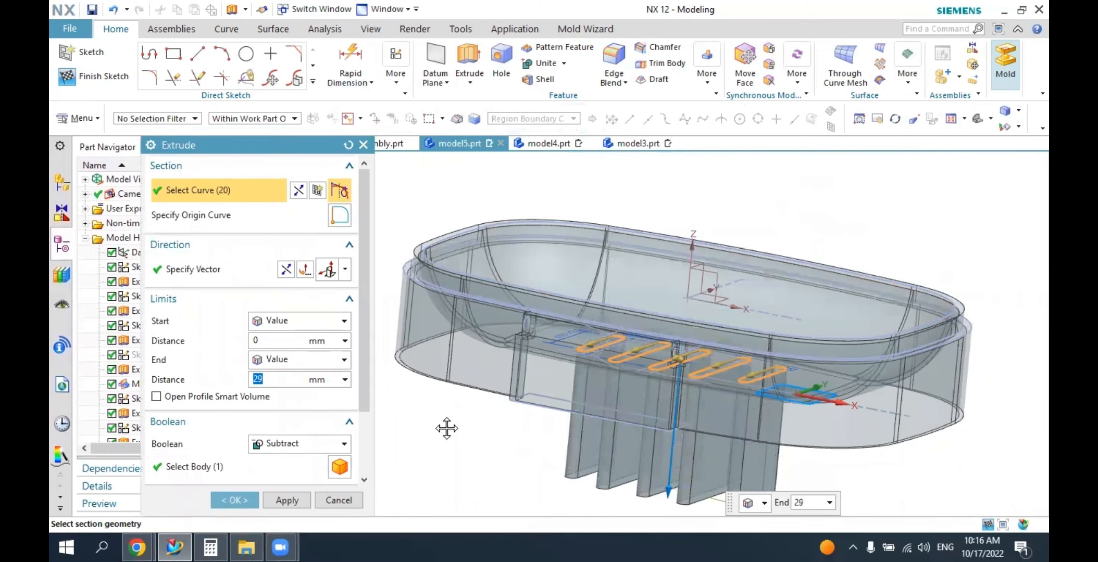
left_click(282, 443)
left_click(280, 491)
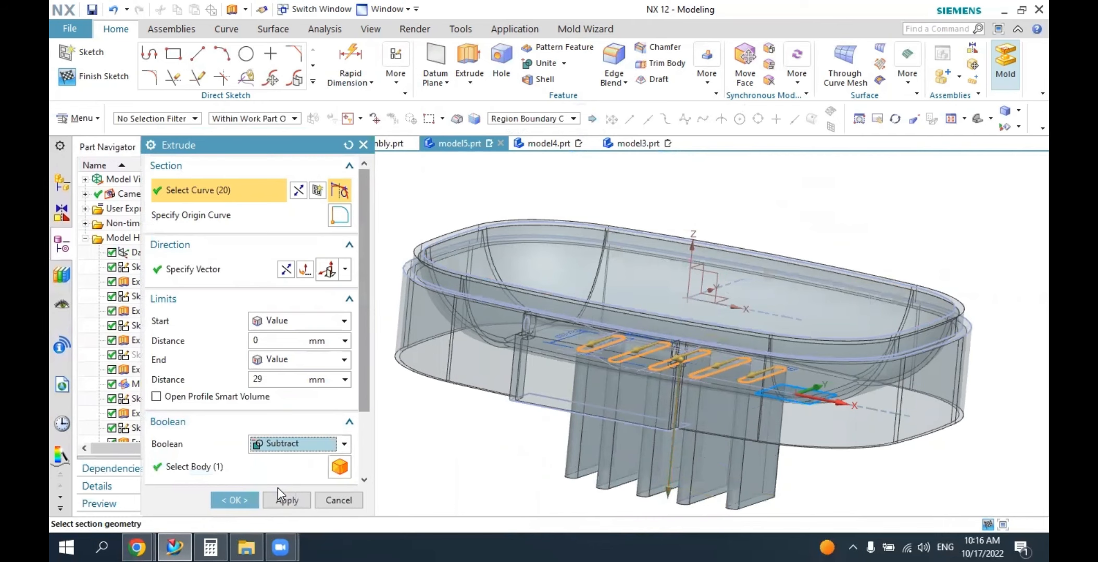
left_click(233, 500)
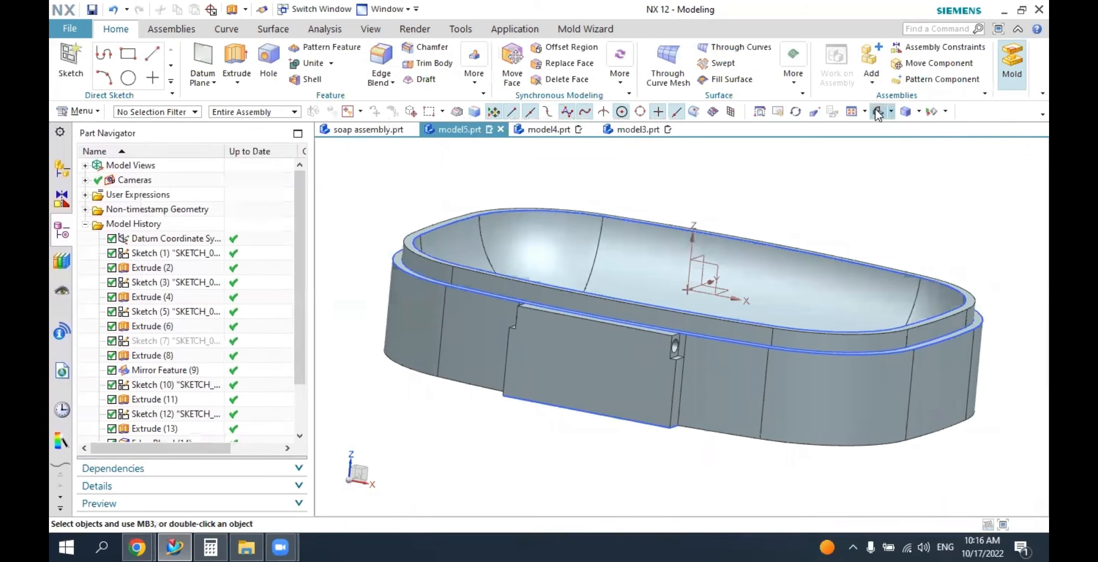
Hide the drain slot sketch on the soap box floor.
middle_click_drag(854, 157, 903, 131)
left_click(884, 115)
middle_click_drag(808, 186, 703, 318)
scroll(703, 318, "down", 3)
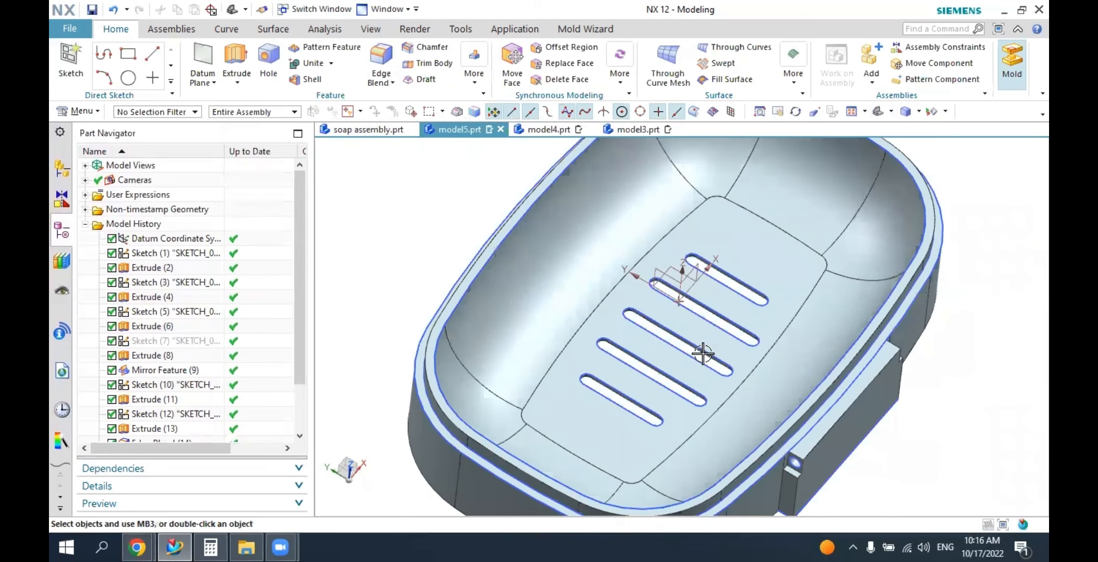
left_click(703, 322)
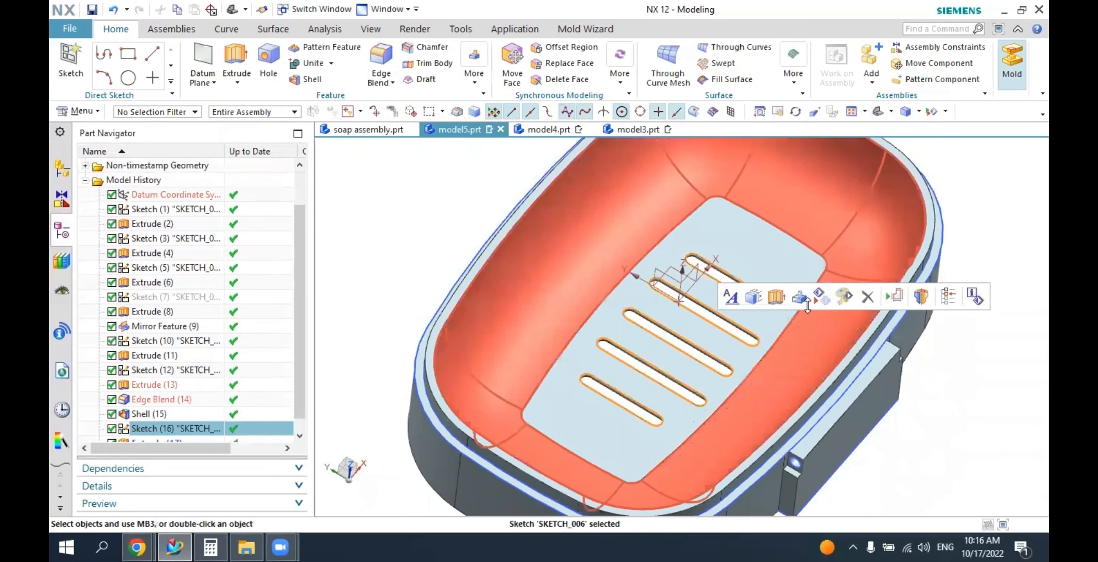
left_click(820, 296)
scroll(784, 318, "up", 3)
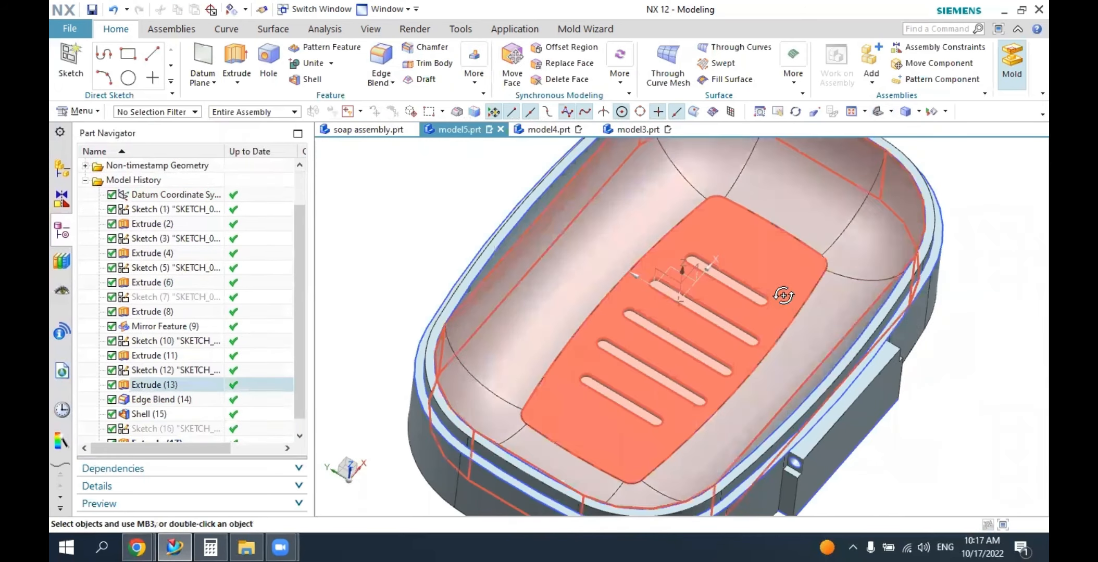
Hide all remaining sketches in the soap box base so only the solid body and datum coordinate system are displayed.
mouse_move(780, 296)
middle_mouse_down()
mouse_move(754, 286)
mouse_move(725, 313)
mouse_move(740, 304)
middle_mouse_up()
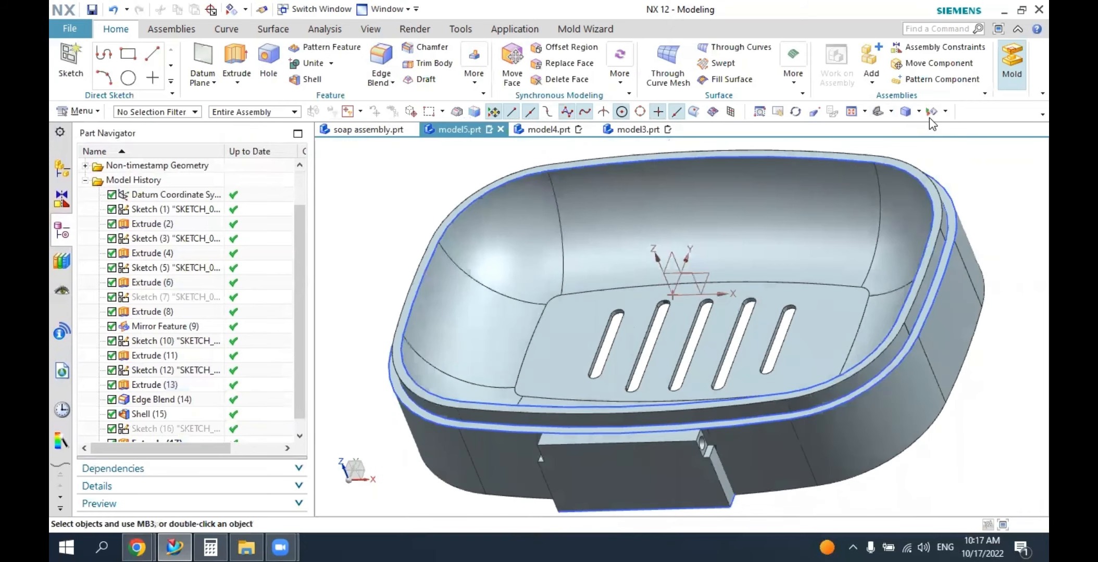
left_click(932, 111)
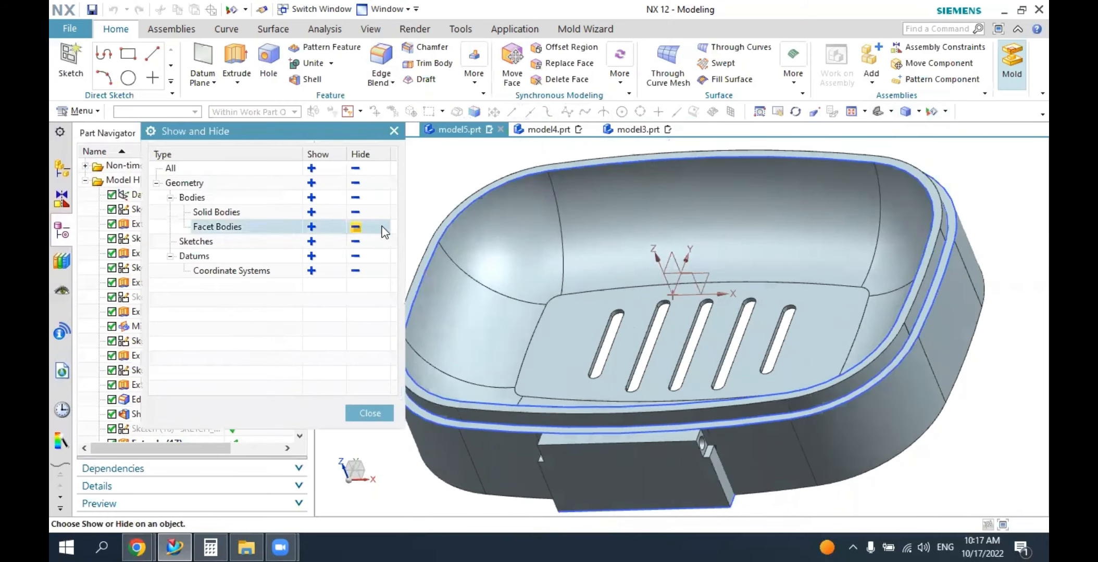
left_click(356, 243)
left_click(385, 412)
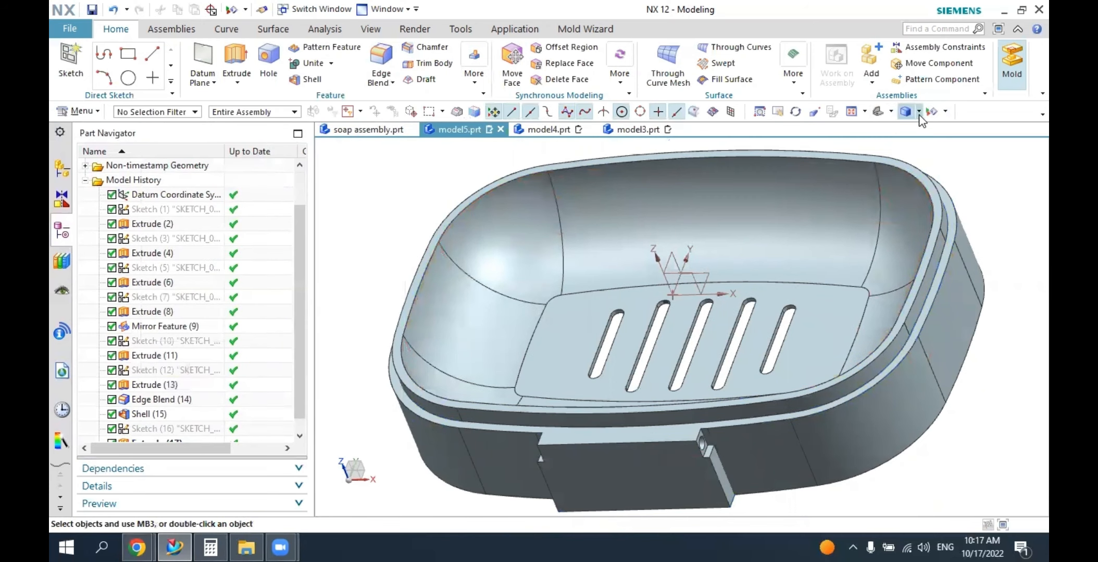
Change the display color of the soap box base's solid body to Medium Turquoise.
middle_click_drag(808, 253, 796, 294)
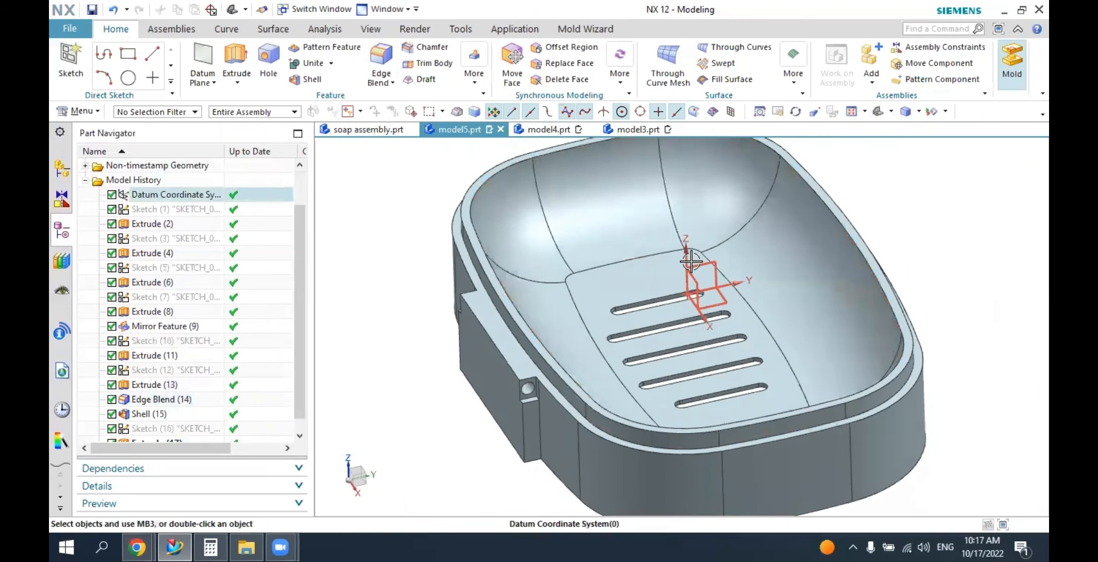
left_click(371, 29)
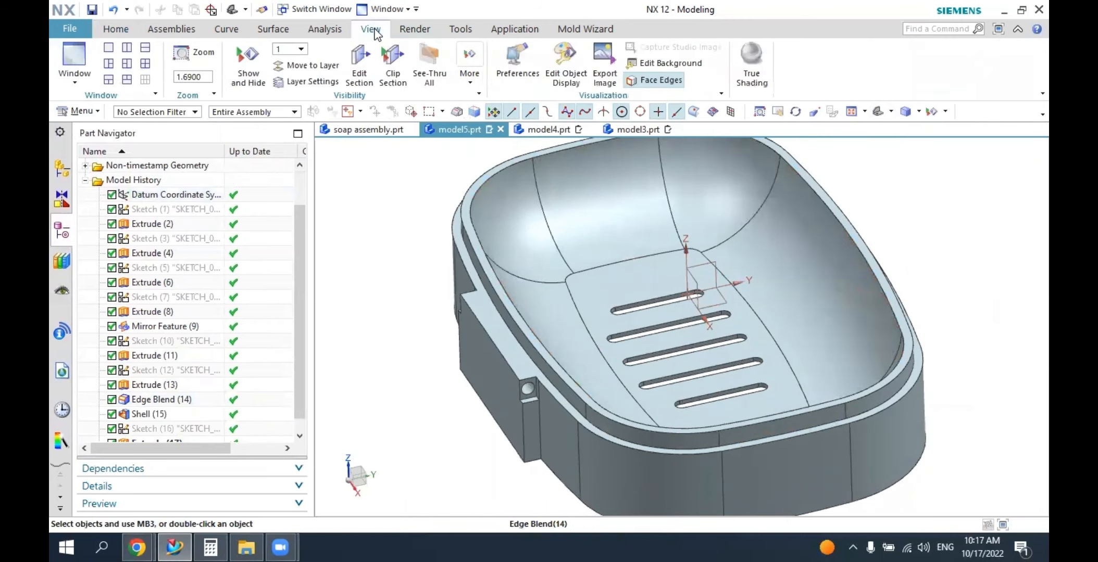
left_click(567, 65)
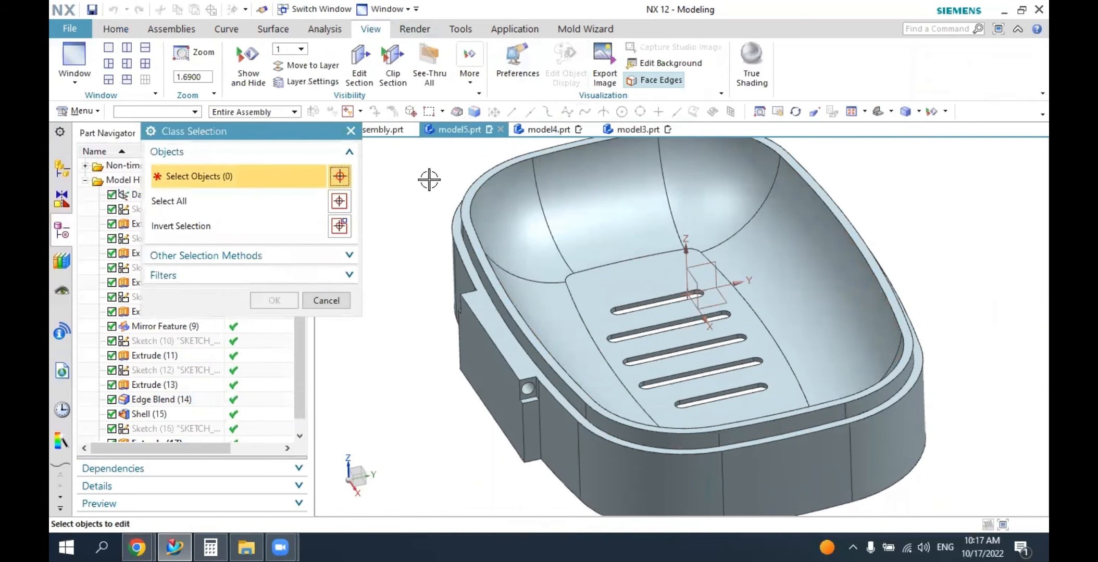
left_click(555, 223)
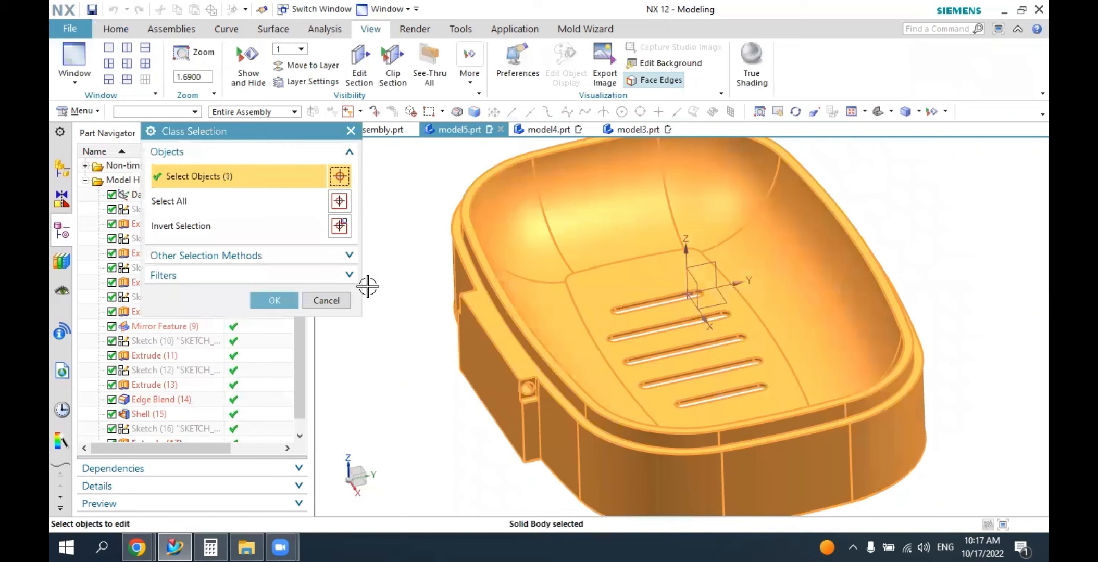
left_click(289, 306)
left_click(308, 225)
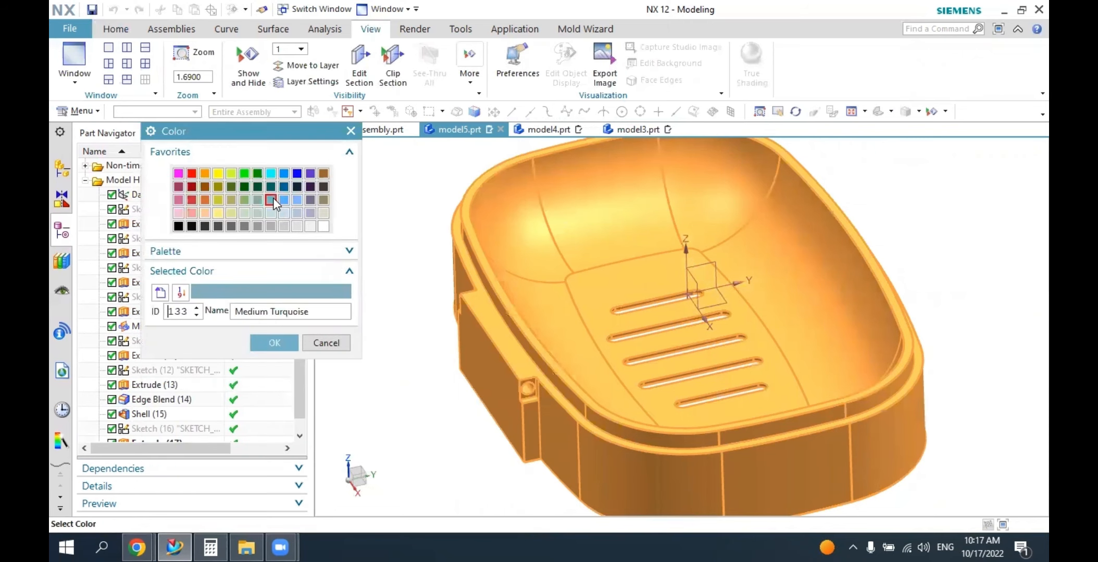
left_click(275, 341)
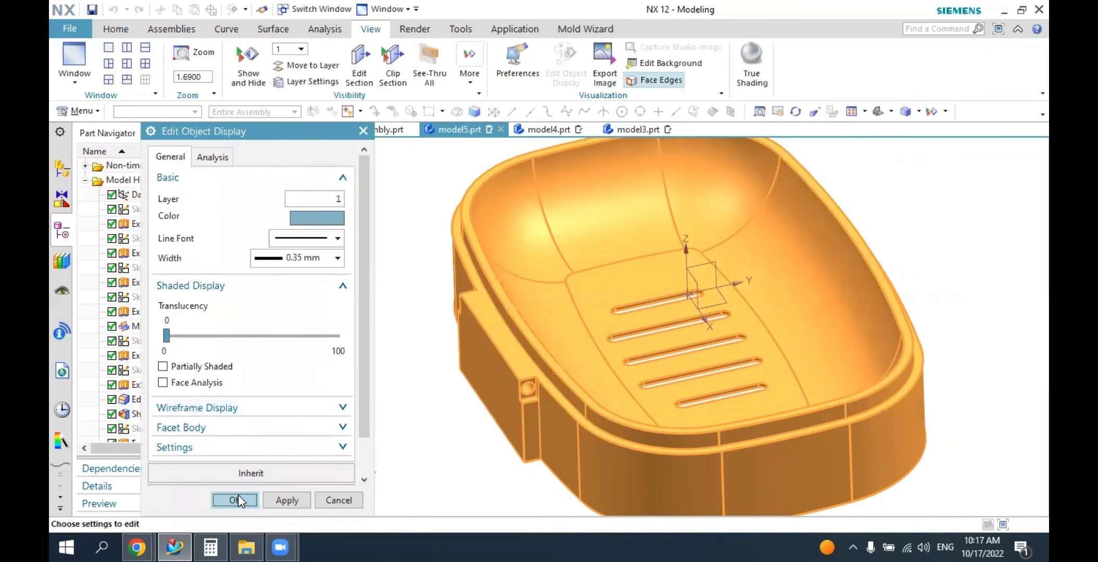
left_click(237, 499)
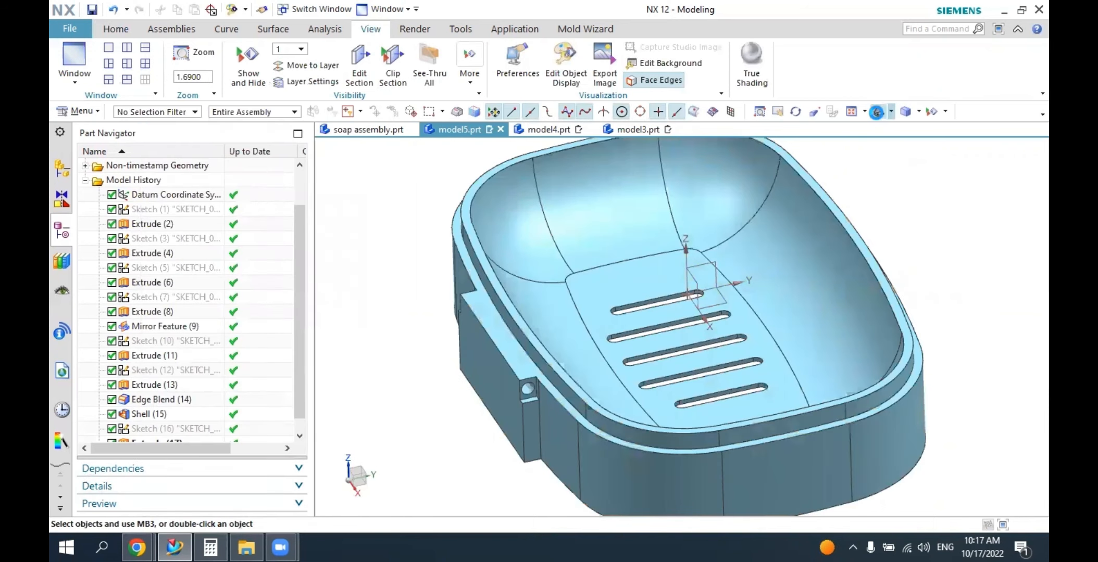
Compare the base with the cover in model4.prt, and examine the hinge joint between them in soap assembly.prt.
middle_click_drag(865, 261, 710, 252)
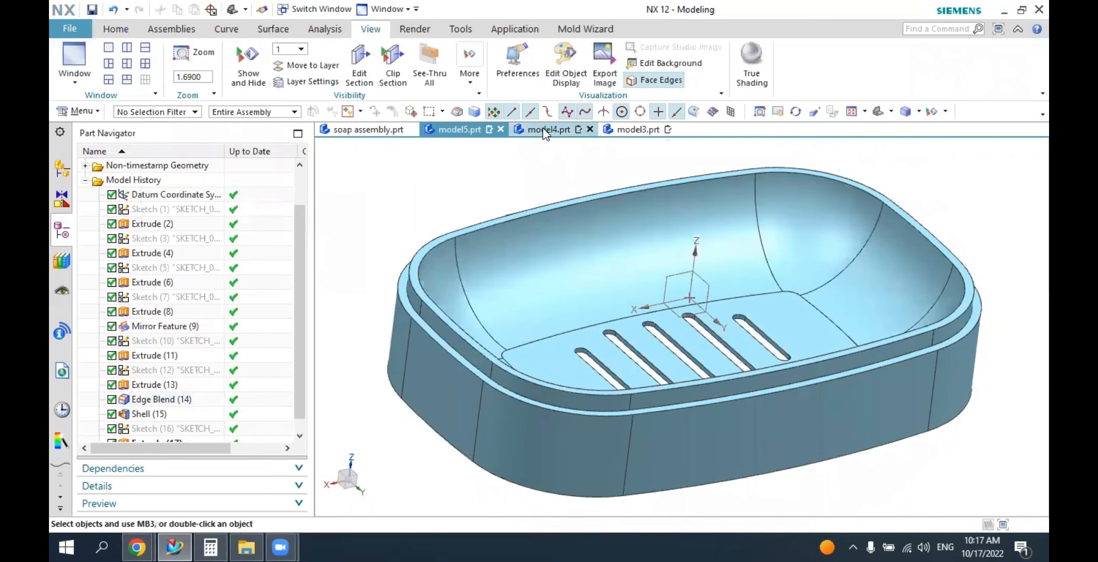
left_click(544, 130)
middle_click_drag(641, 284, 599, 333)
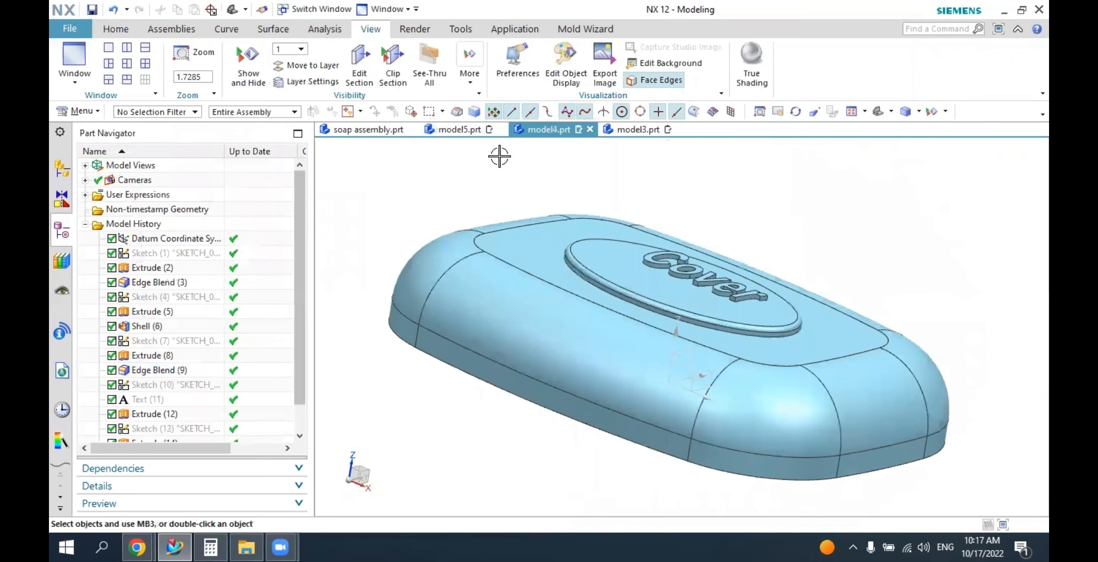
left_click(479, 133)
mouse_move(561, 223)
middle_mouse_down()
mouse_move(628, 227)
mouse_move(570, 222)
middle_mouse_up()
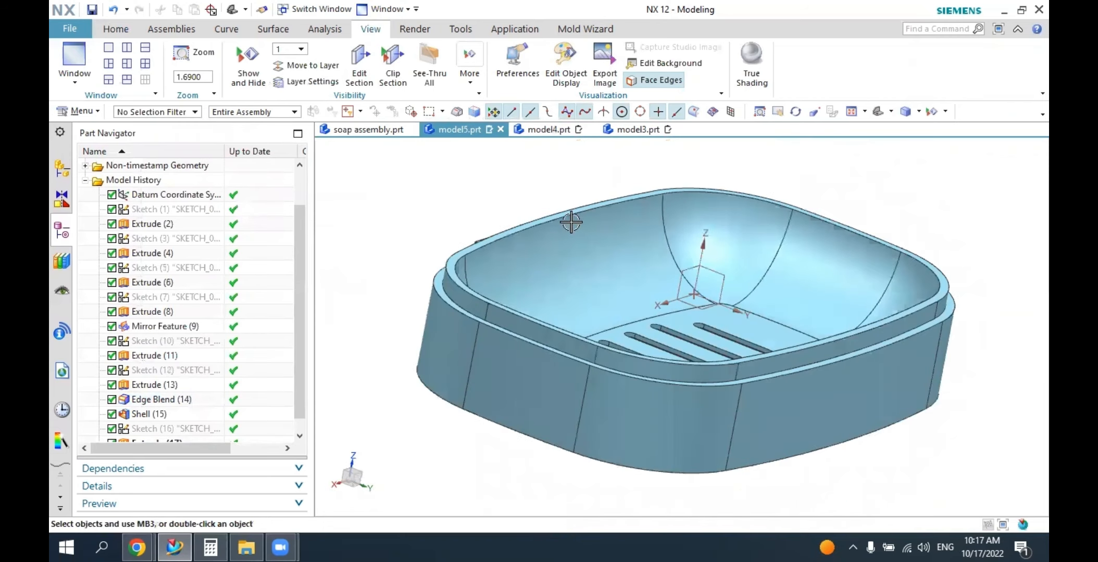
left_click(388, 134)
middle_click_drag(677, 235, 651, 312)
scroll(660, 405, "down", 6)
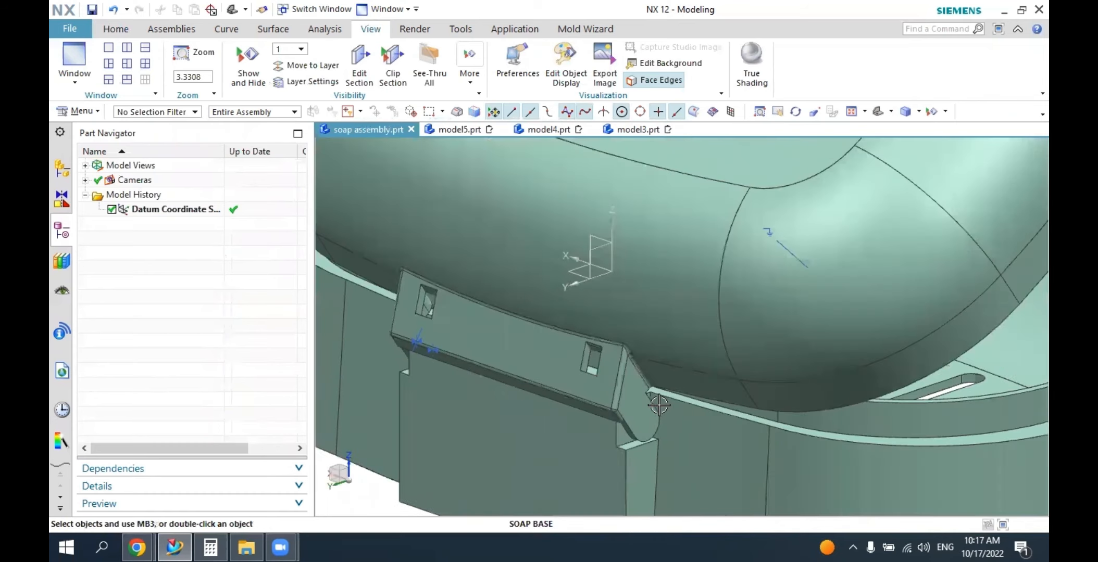
middle_click_drag(658, 405, 685, 332)
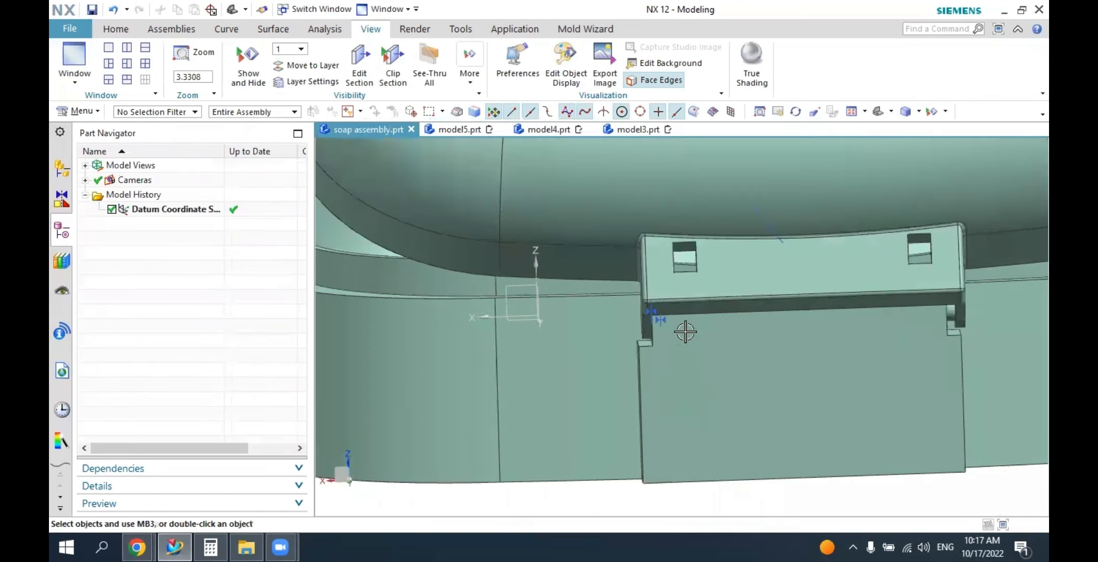
middle_click_drag(677, 279, 918, 276)
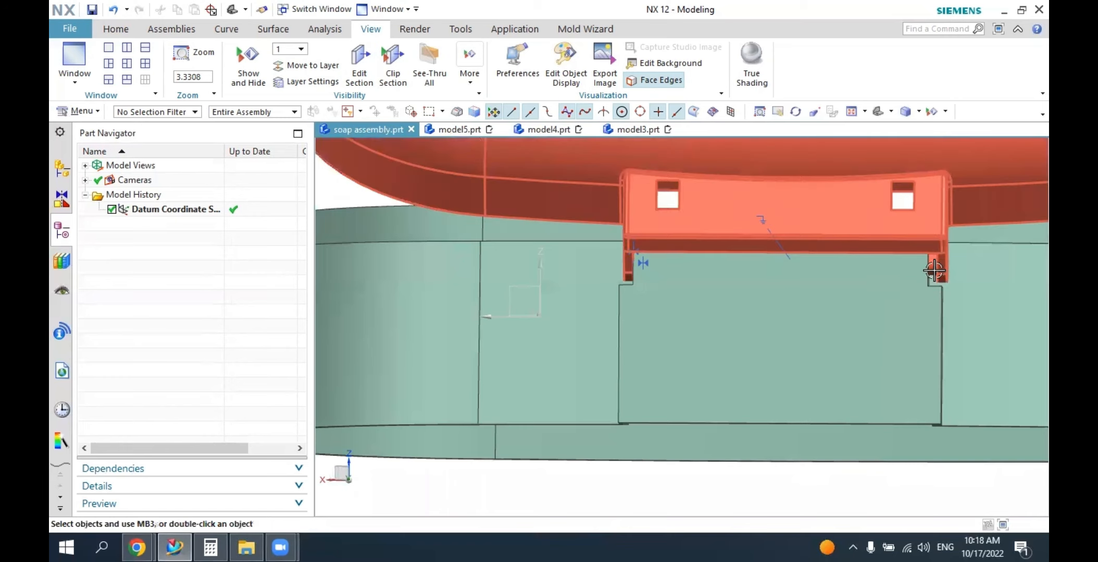
Examine the hinge lugs on the cover in model4.prt and locate their features in the model history.
left_click(552, 130)
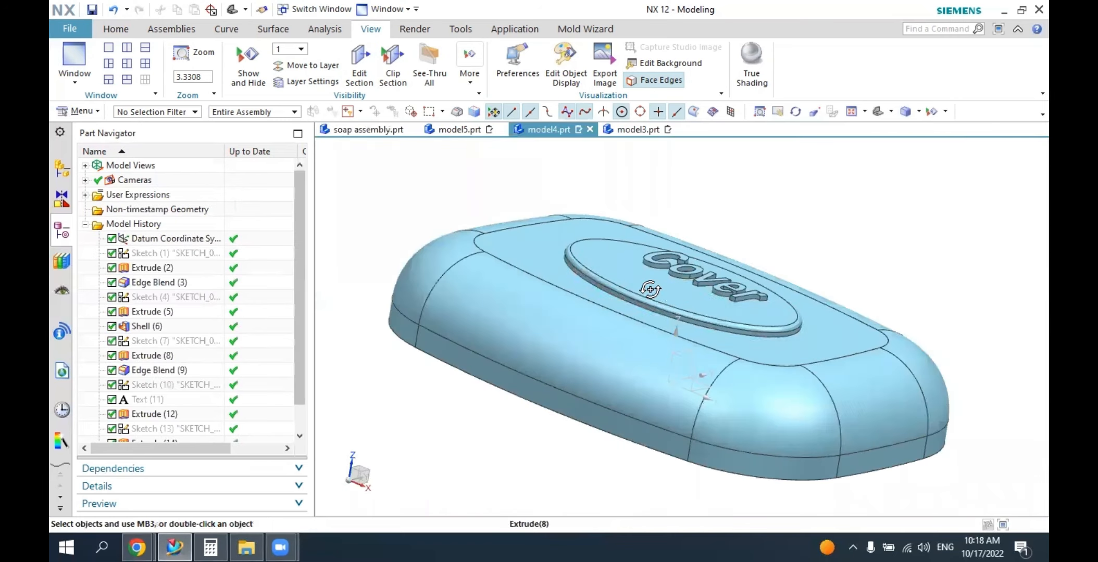
middle_click_drag(562, 281, 617, 318)
scroll(760, 408, "down", 2)
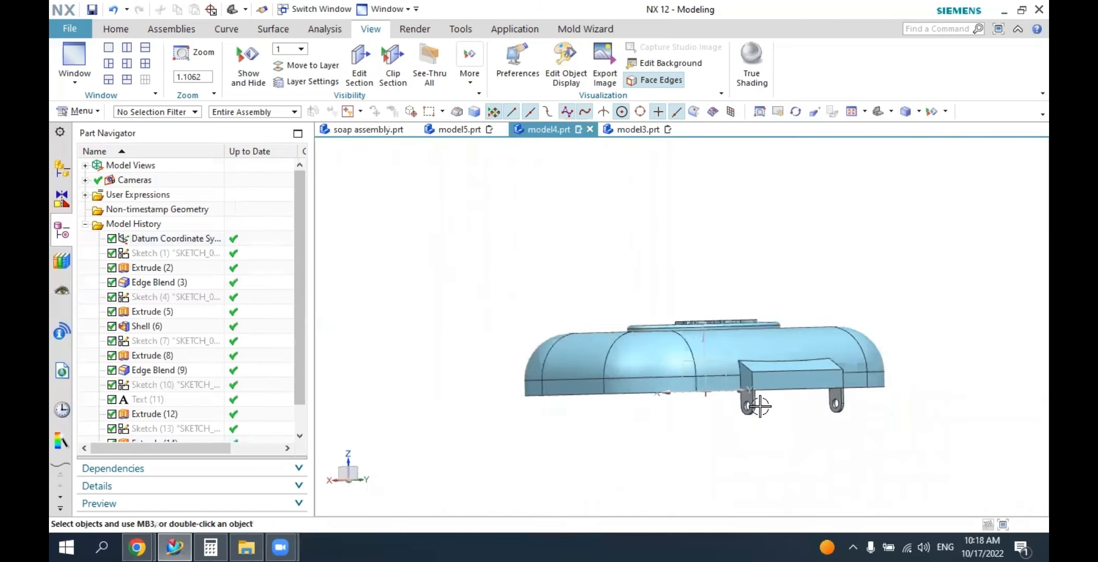
scroll(759, 407, "up", 1)
scroll(760, 408, "up", 2)
left_click(732, 408)
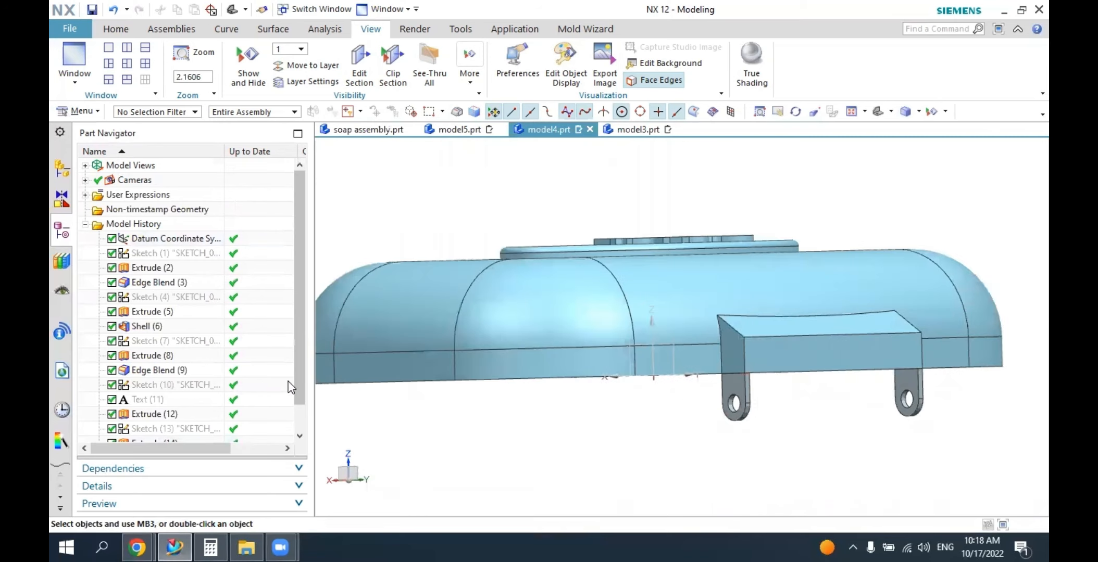
scroll(300, 377, "down", 1)
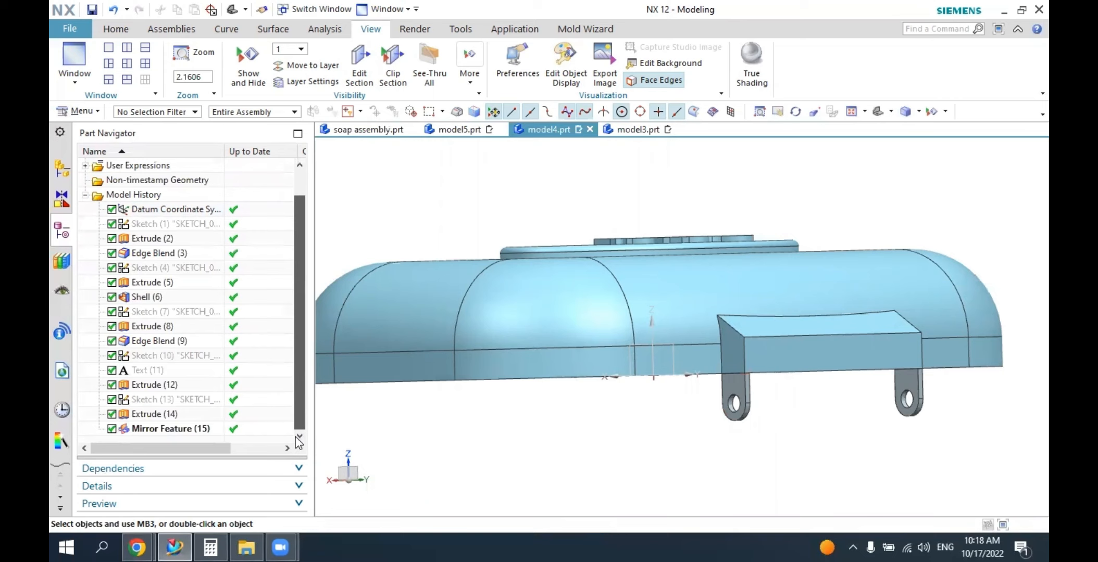
left_click(172, 414)
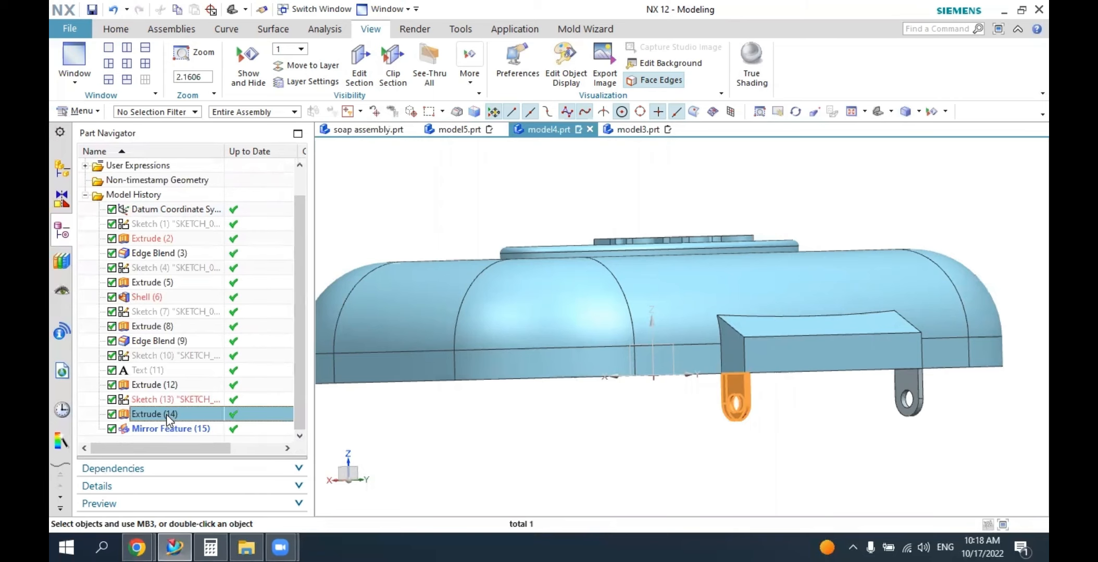
double_click(166, 414)
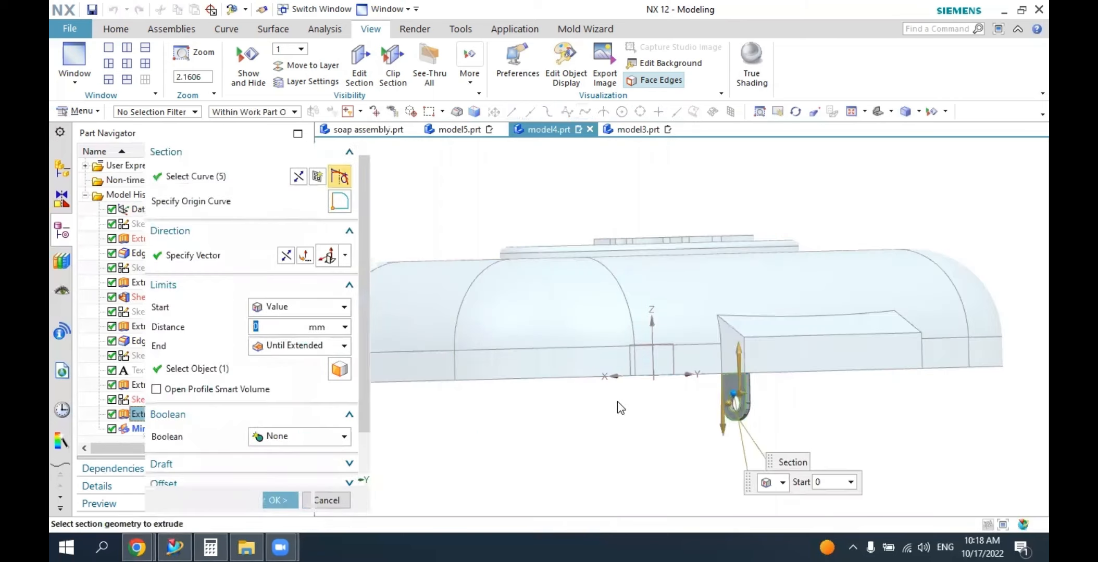
left_click(337, 501)
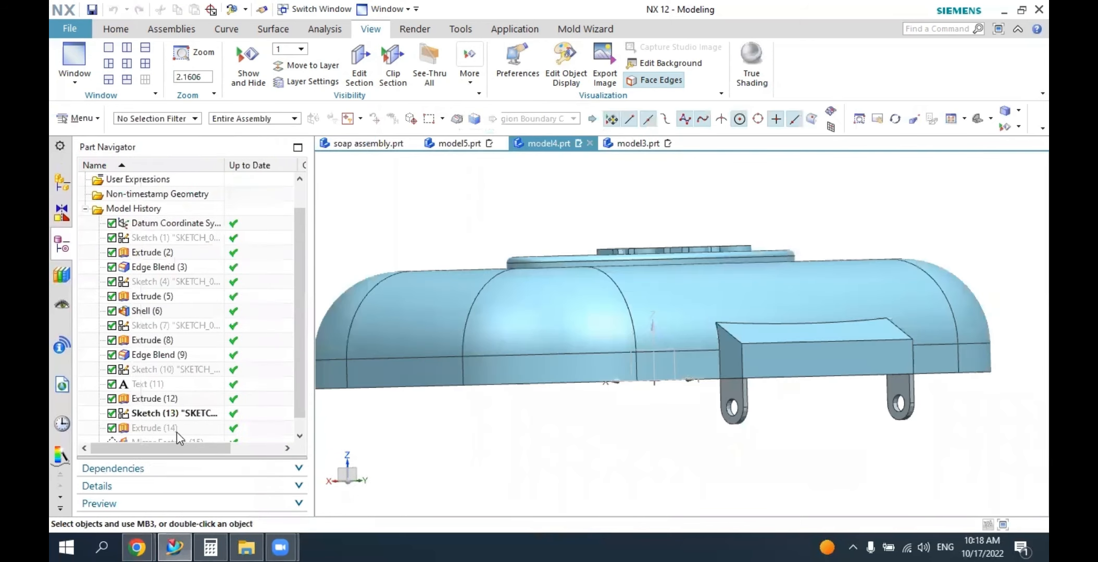
Trim the pin-hole circle out of the cover's hinge lug sketch and finish the sketch.
double_click(169, 399)
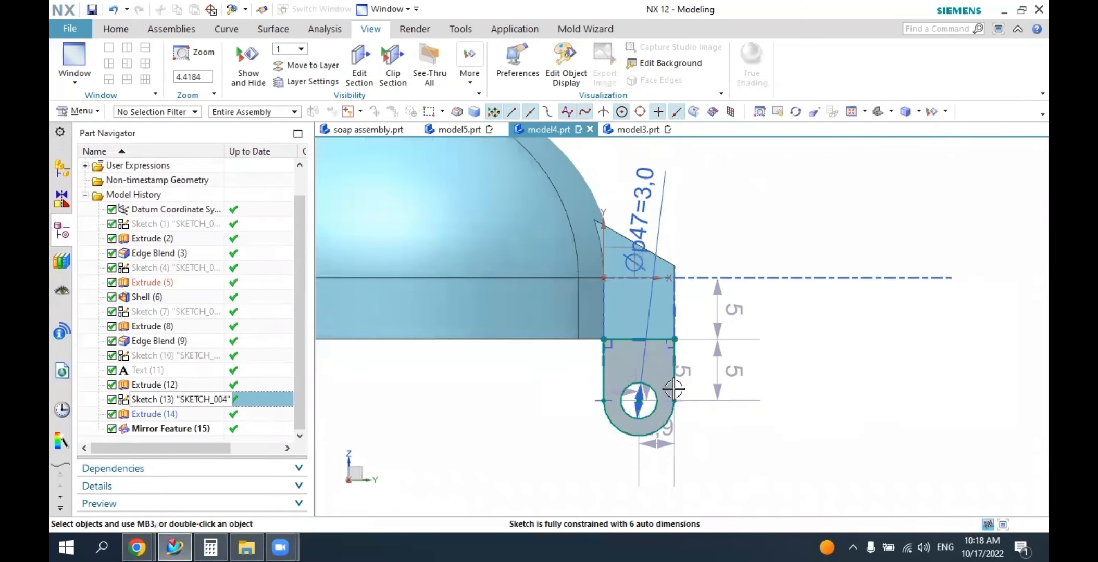
scroll(704, 390, "down", 1)
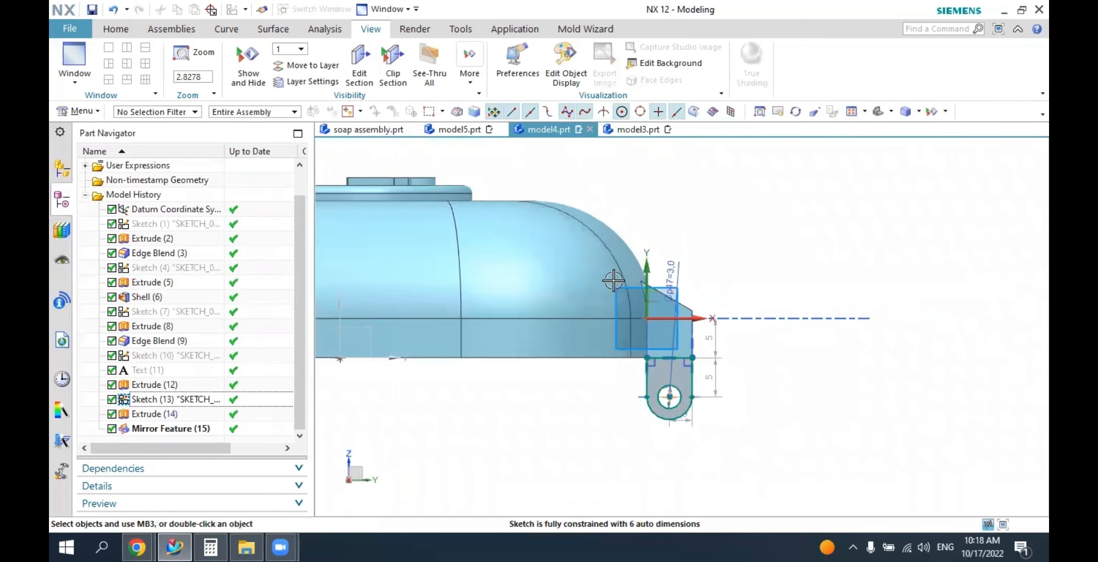
left_click(116, 31)
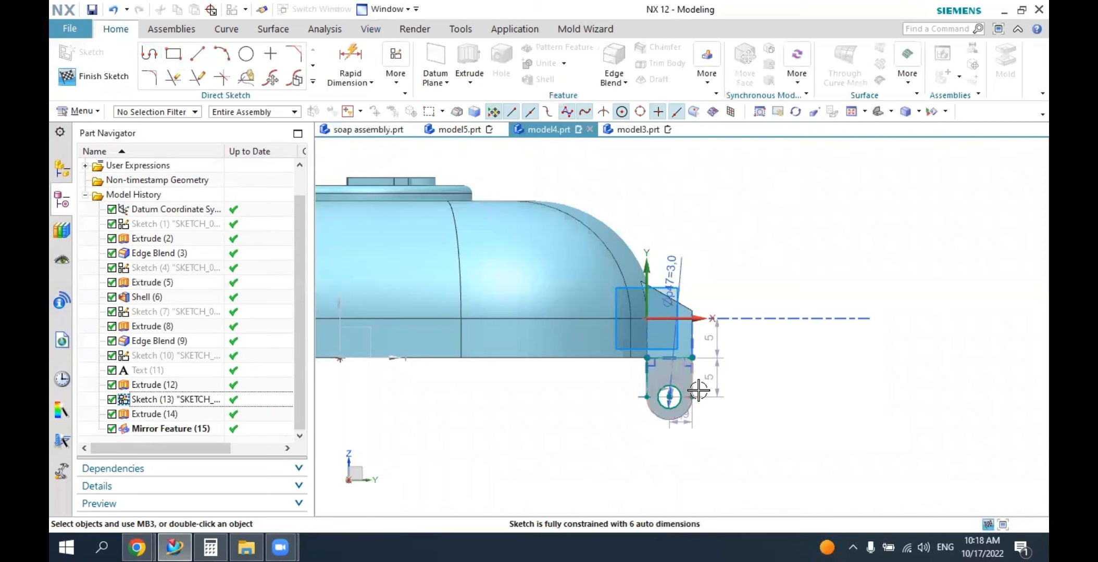
scroll(698, 390, "up", 5)
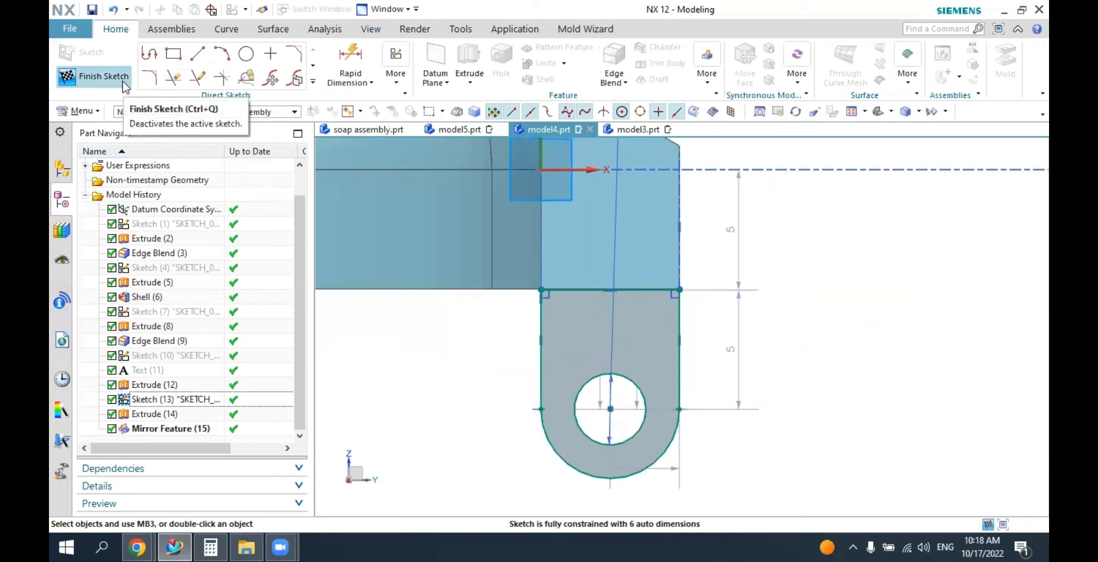
left_click(175, 78)
left_click(627, 379)
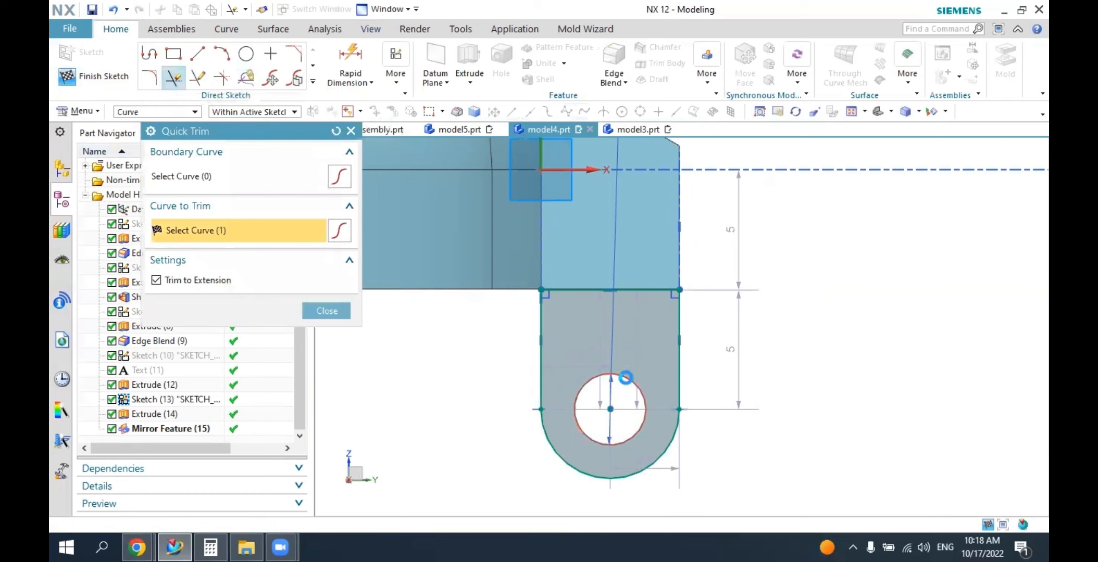
left_click(326, 312)
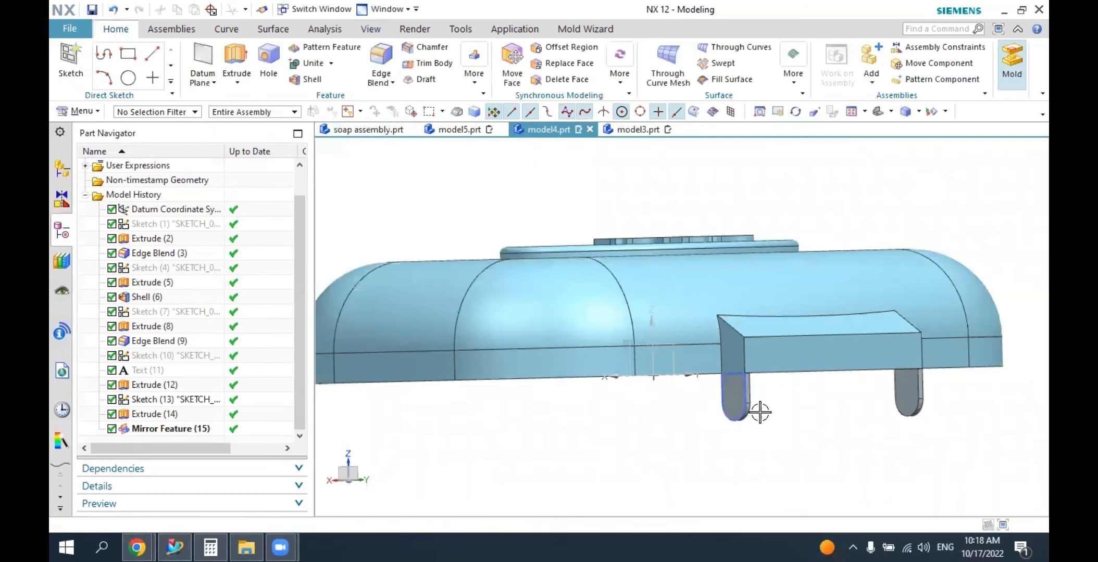
Create a sketch on the inner face of the cover's extruded hinge lug, with its origin at the rounded end's centre.
middle_click_drag(759, 412, 534, 449)
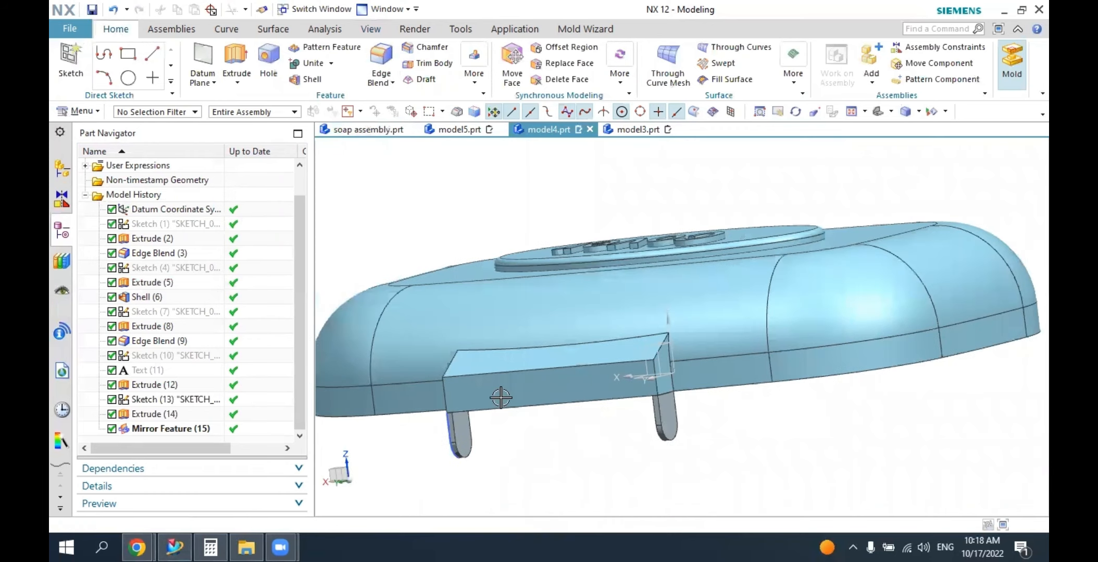
left_click(70, 59)
scroll(471, 461, "up", 2)
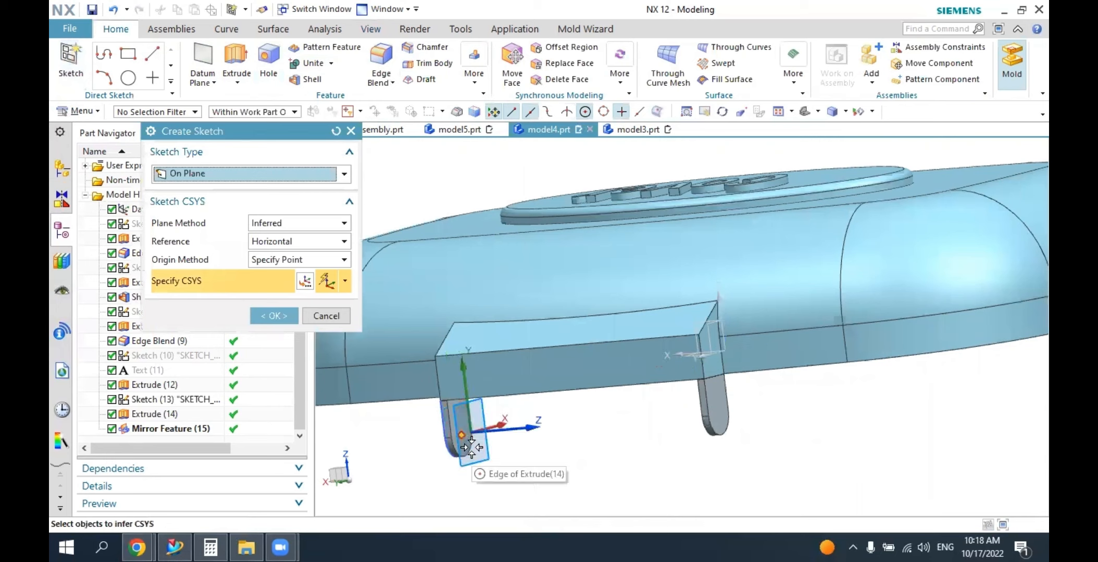
left_click(467, 443)
key("Escape")
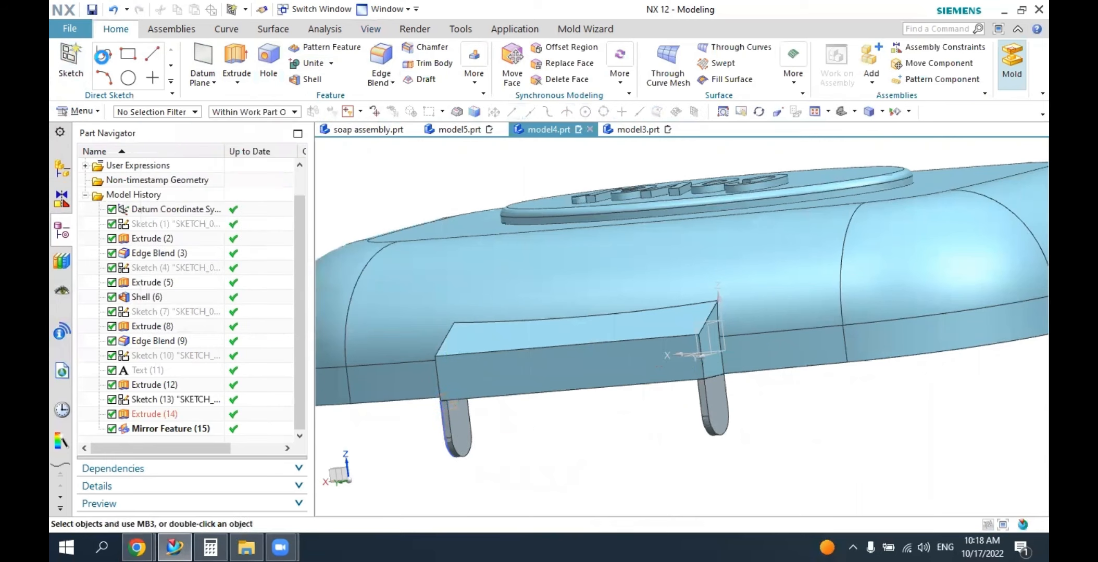
left_click(461, 440)
left_click(274, 316)
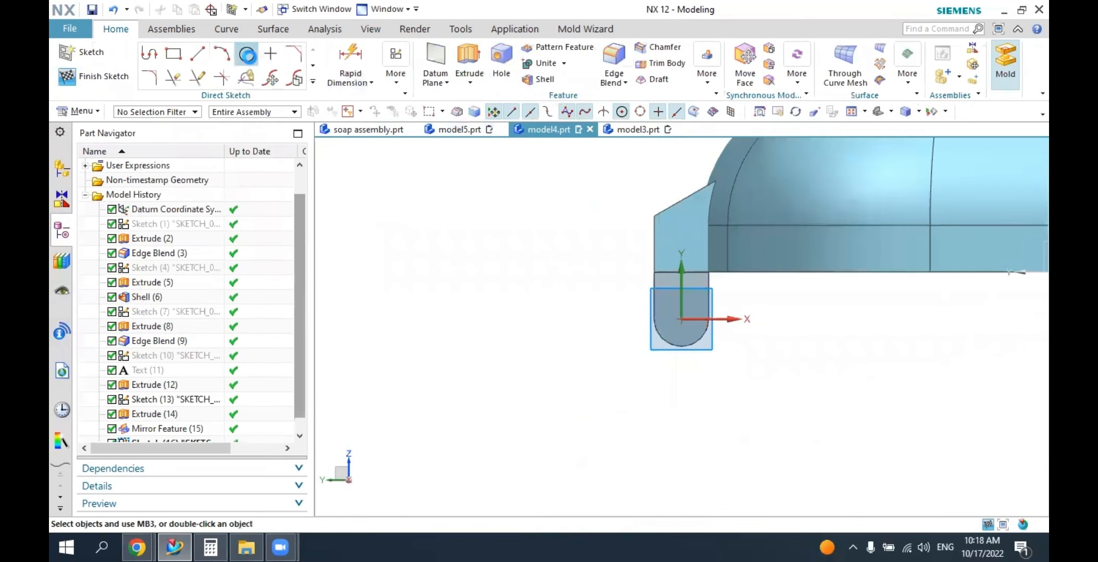
Draw a 3 mm diameter circle at the sketch origin, concentric with the hinge lug's rounded end.
left_click(247, 54)
left_click(681, 319)
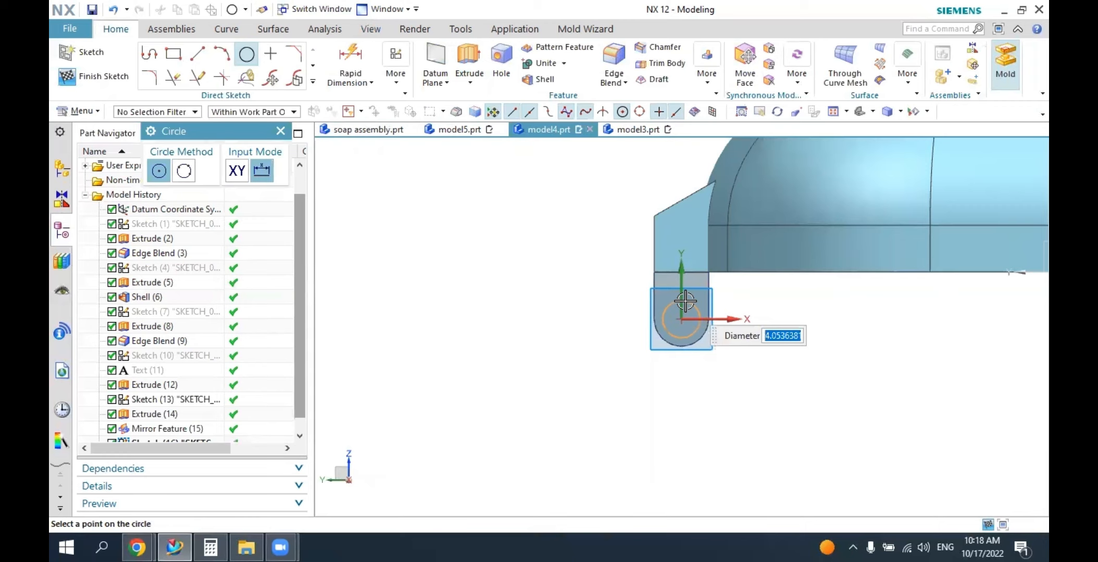
key("Return")
key("Escape")
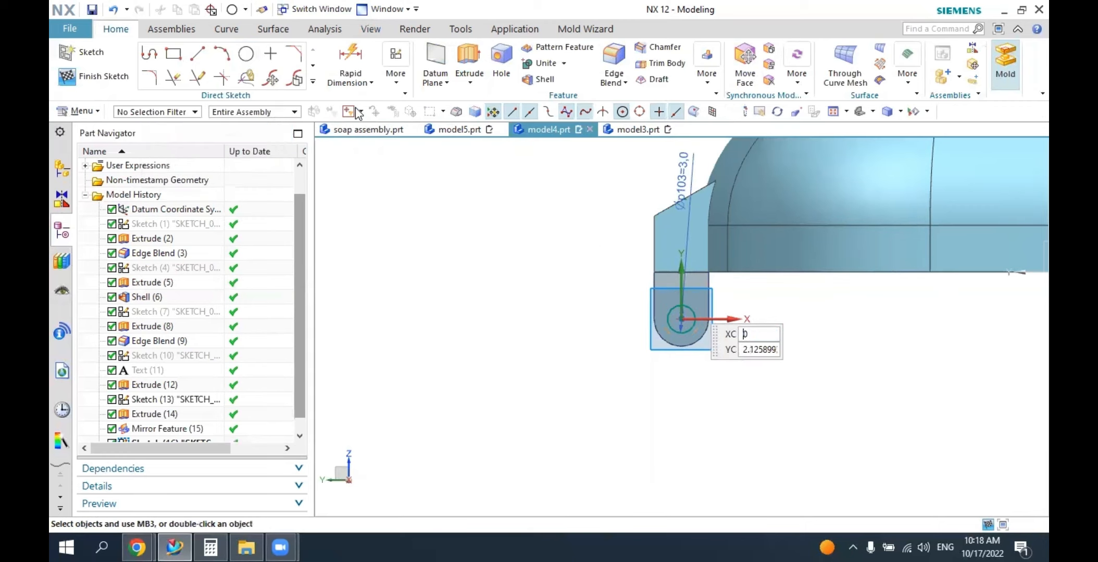
Extrude the 3 mm circle on the hinge lug by 3 mm as a separate body with Boolean set to None.
left_click(460, 57)
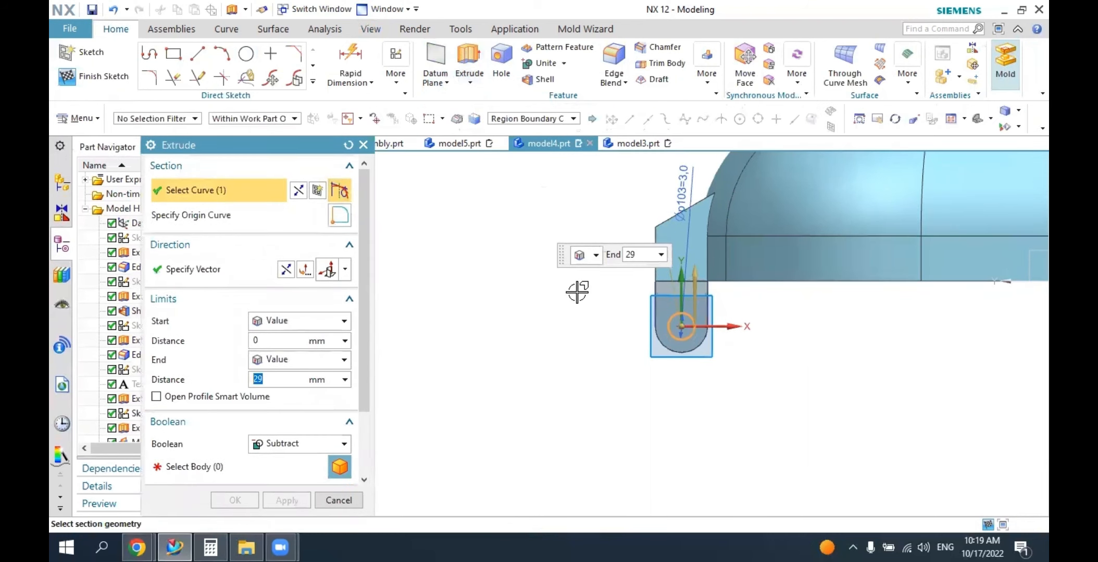
middle_click(792, 453)
middle_click_drag(677, 382, 392, 387)
left_click(288, 444)
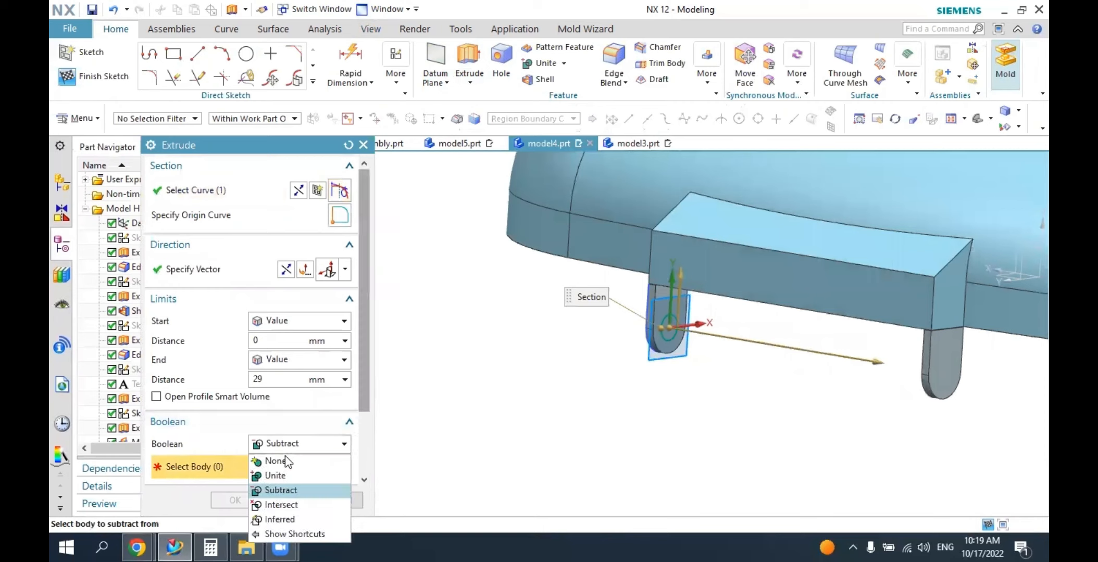
left_click(276, 461)
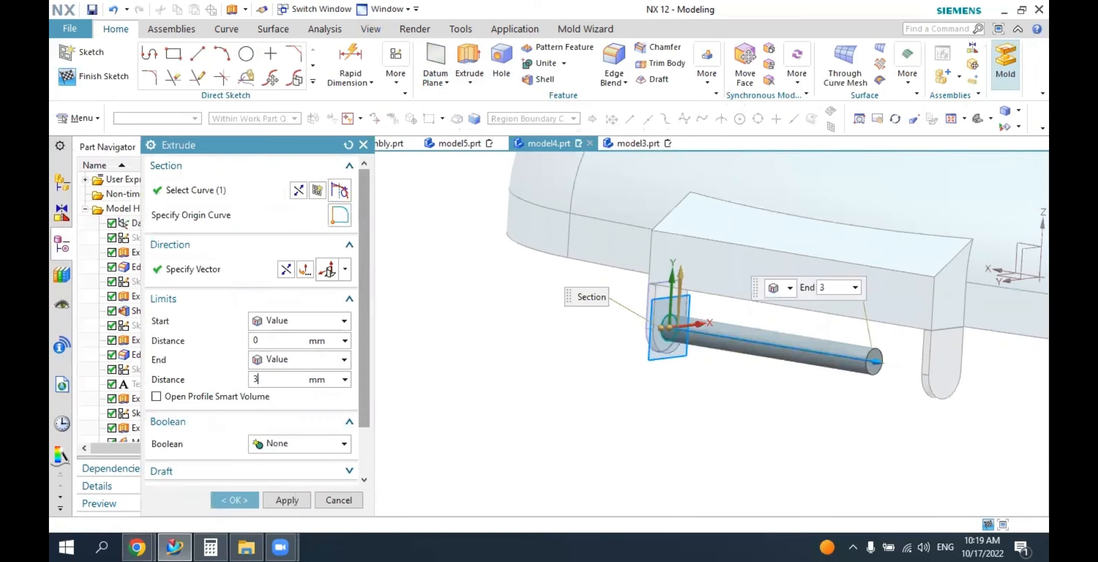
key("Return")
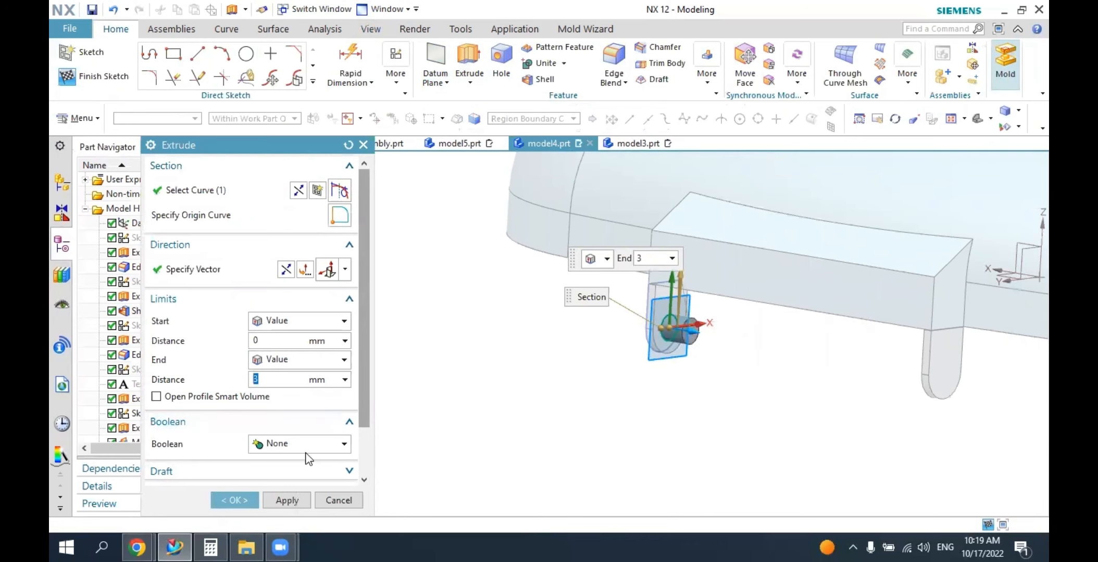
left_click(236, 501)
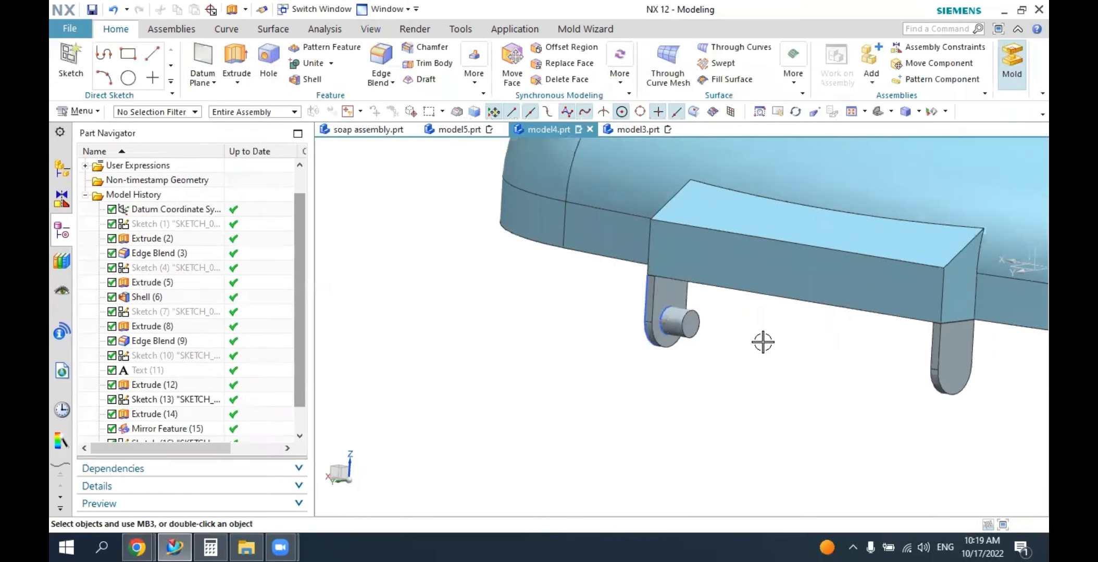
Mirror the extruded hinge pin about the YZ plane of the datum coordinate system onto the opposite lug.
middle_click_drag(762, 343, 691, 310)
left_click(878, 113)
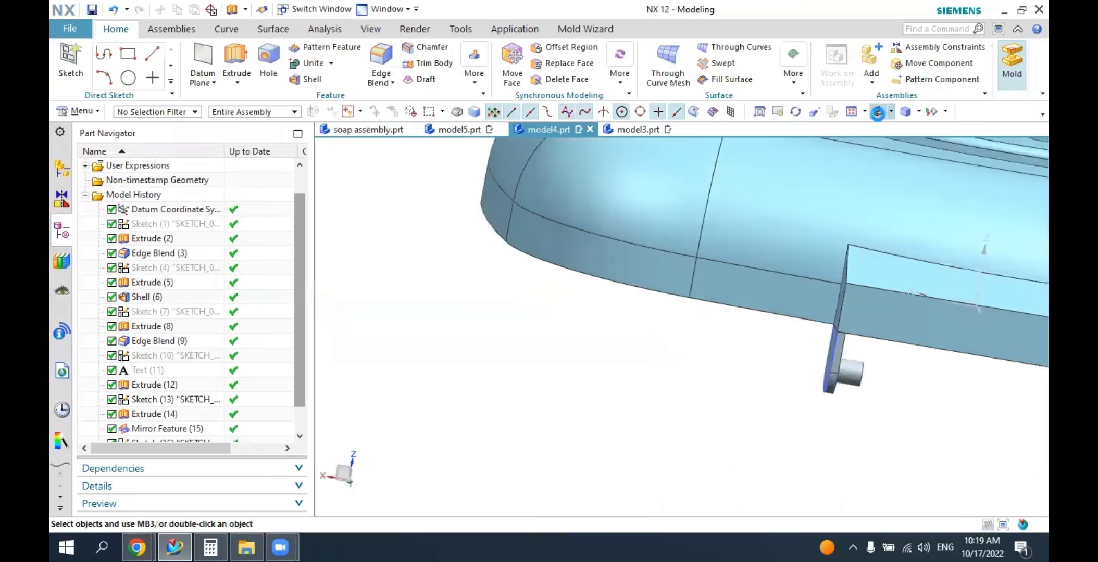
middle_click_drag(863, 364, 744, 350)
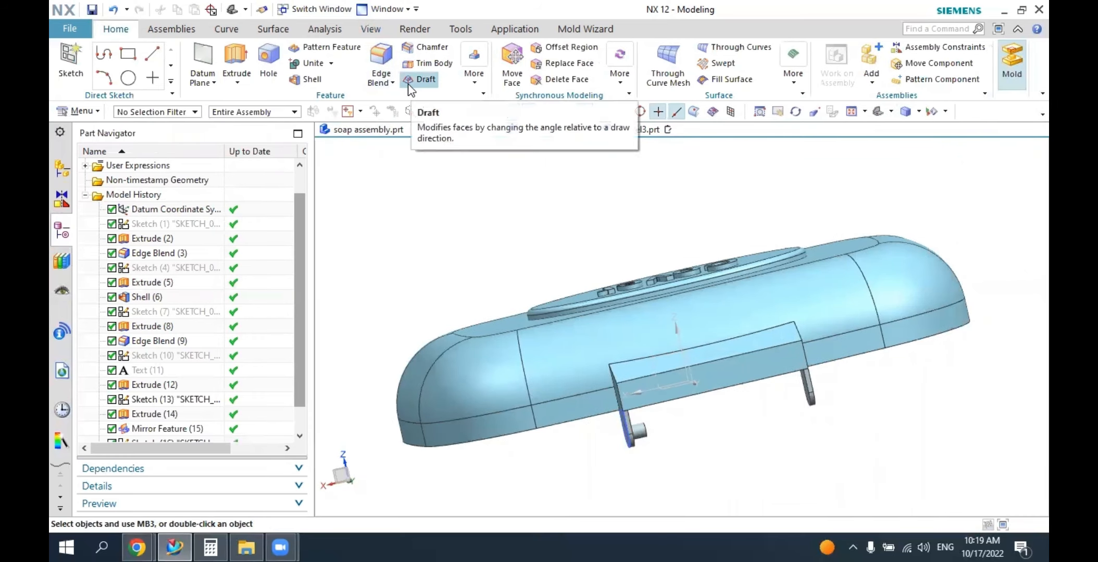
left_click(472, 84)
left_click(500, 115)
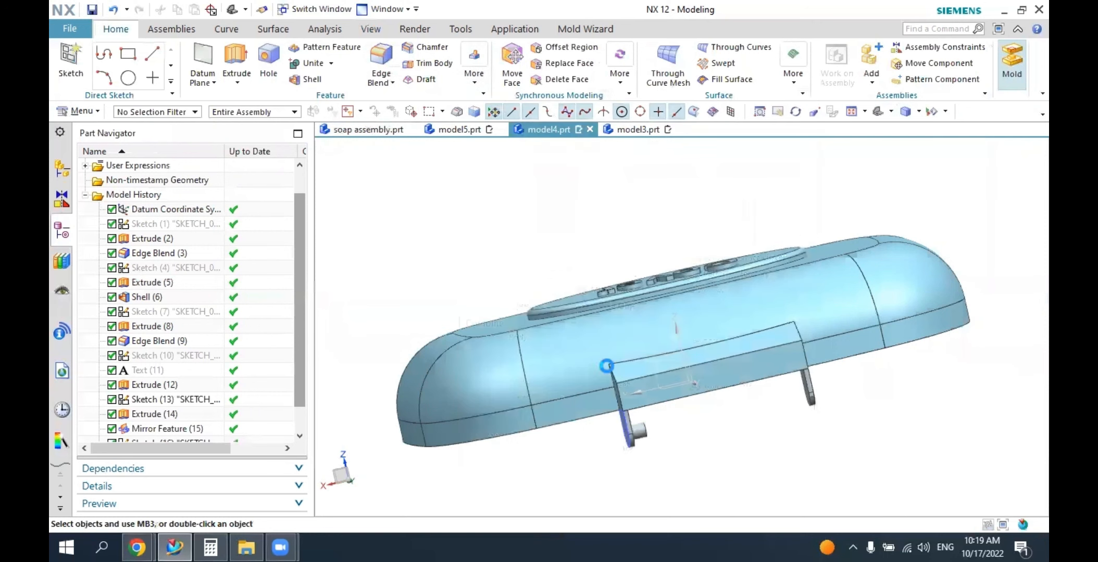
left_click(643, 434)
middle_click(588, 416)
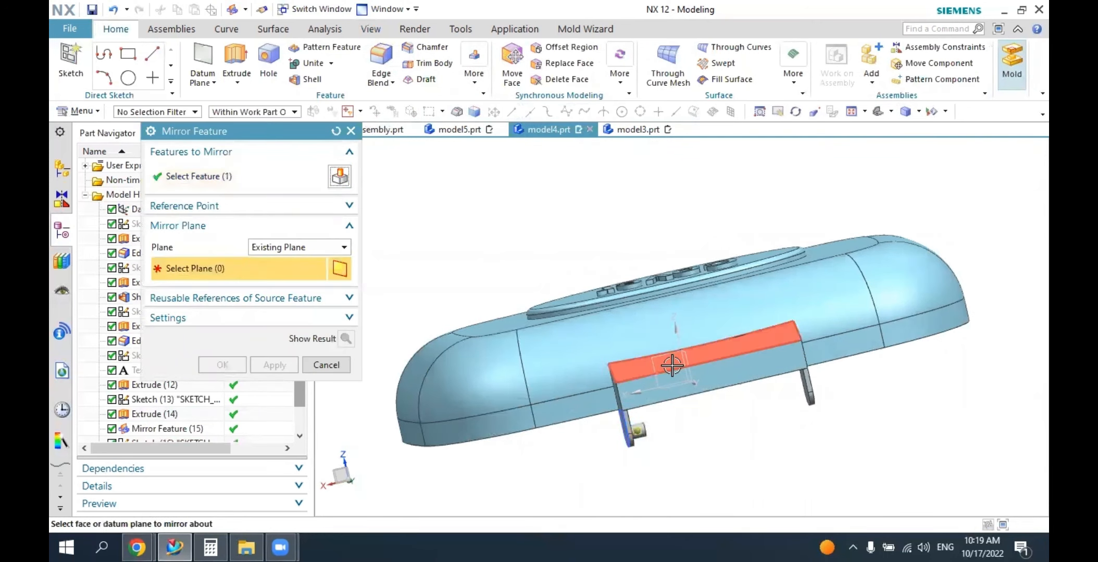
mouse_move(672, 366)
middle_mouse_down()
mouse_move(696, 385)
mouse_move(686, 365)
middle_mouse_up()
left_click(691, 360)
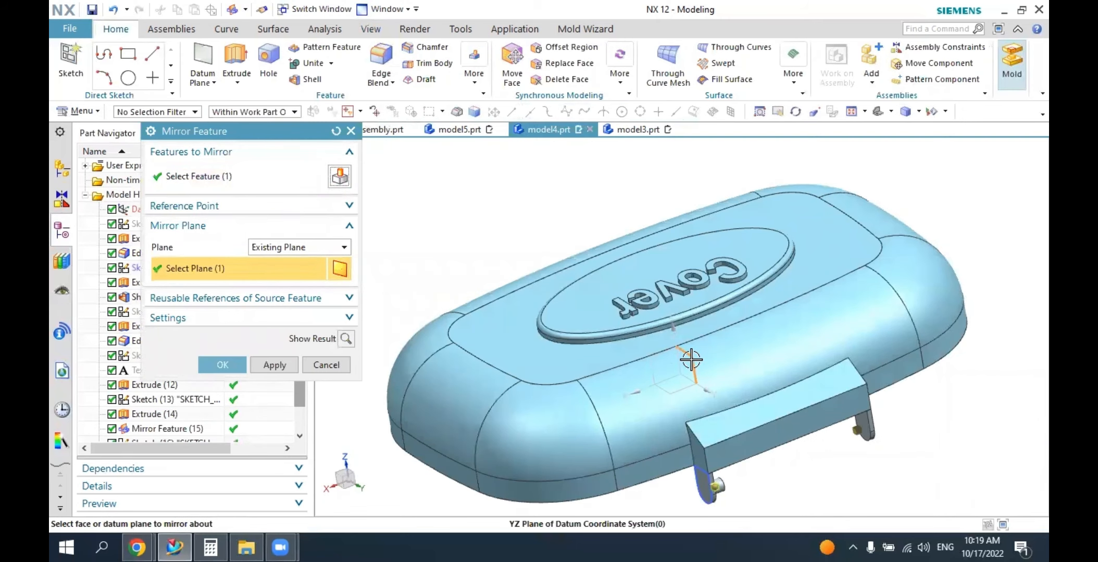
left_click(222, 364)
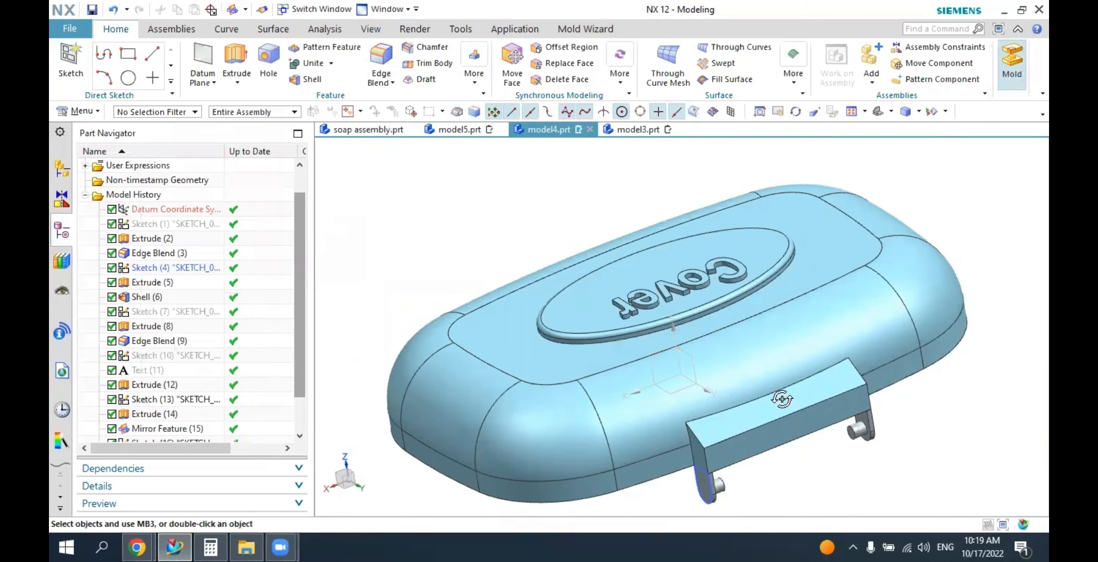
Try to unite the cover body with one of the hinge lug bodies.
middle_click_drag(815, 438, 738, 363)
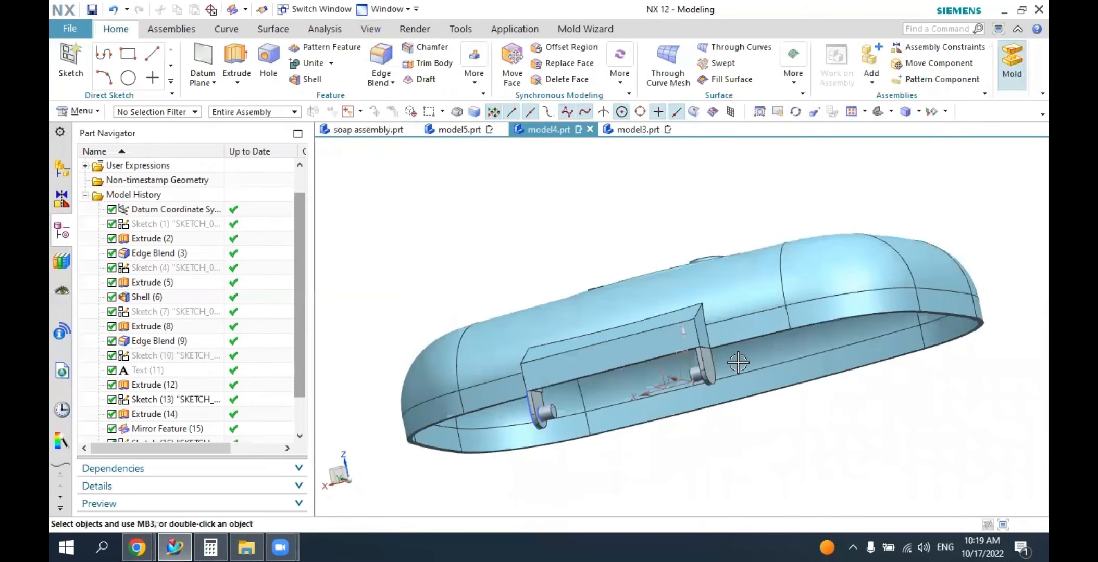
left_click(323, 70)
left_click(551, 389)
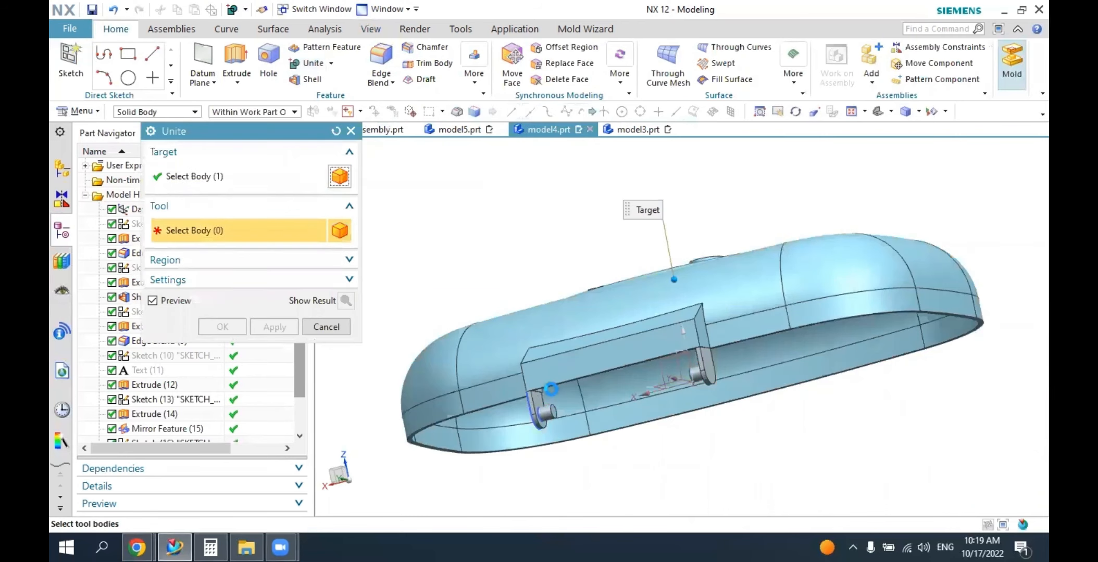
left_click(544, 413)
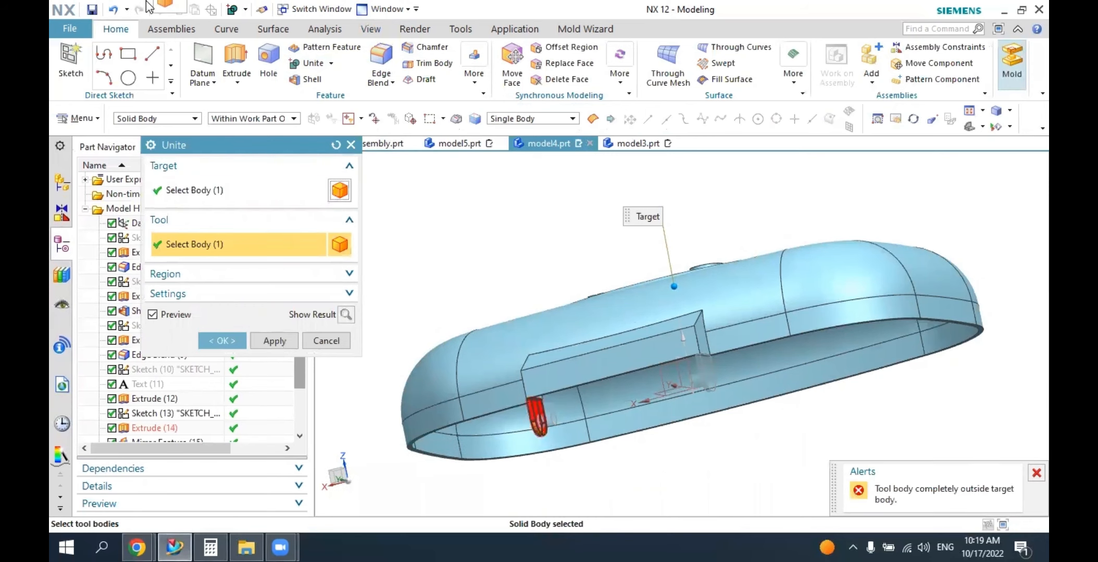
key("Escape")
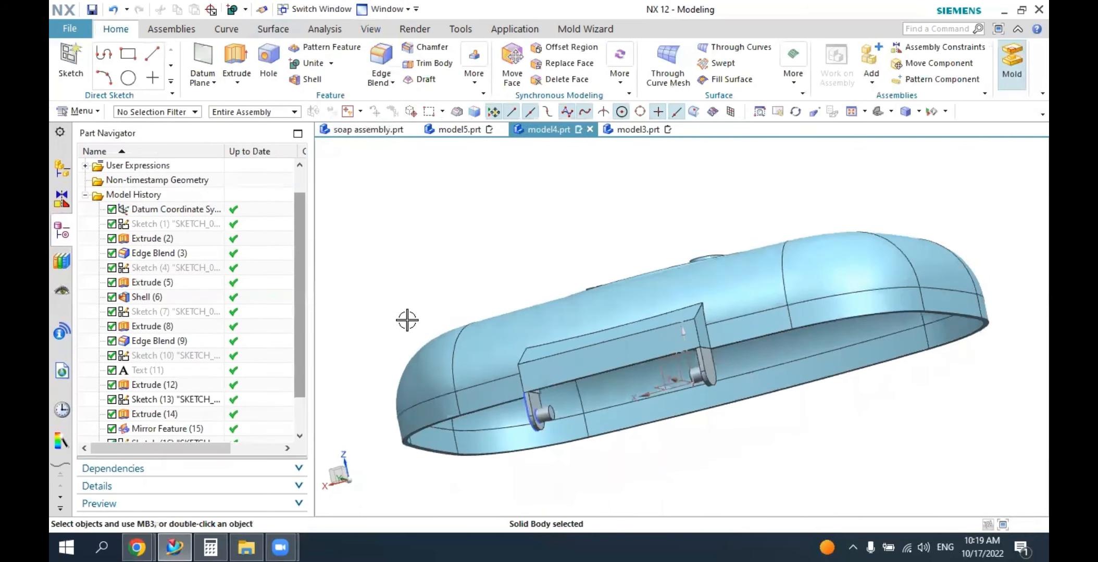
Change the display color of both hinge lugs and both pins to a blue matching the cover.
middle_click_drag(407, 320, 747, 417)
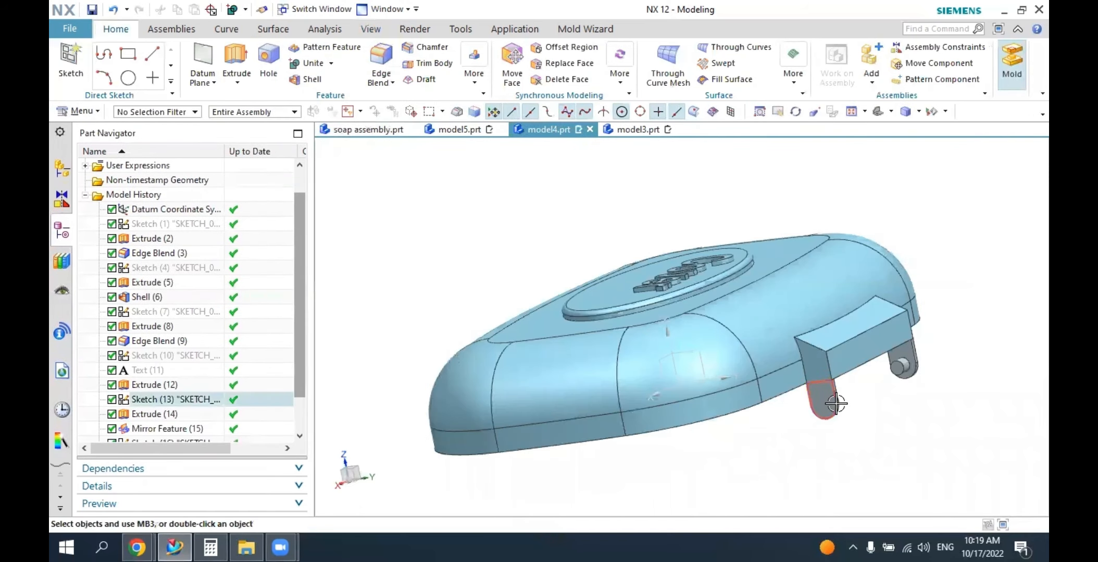
left_click(371, 29)
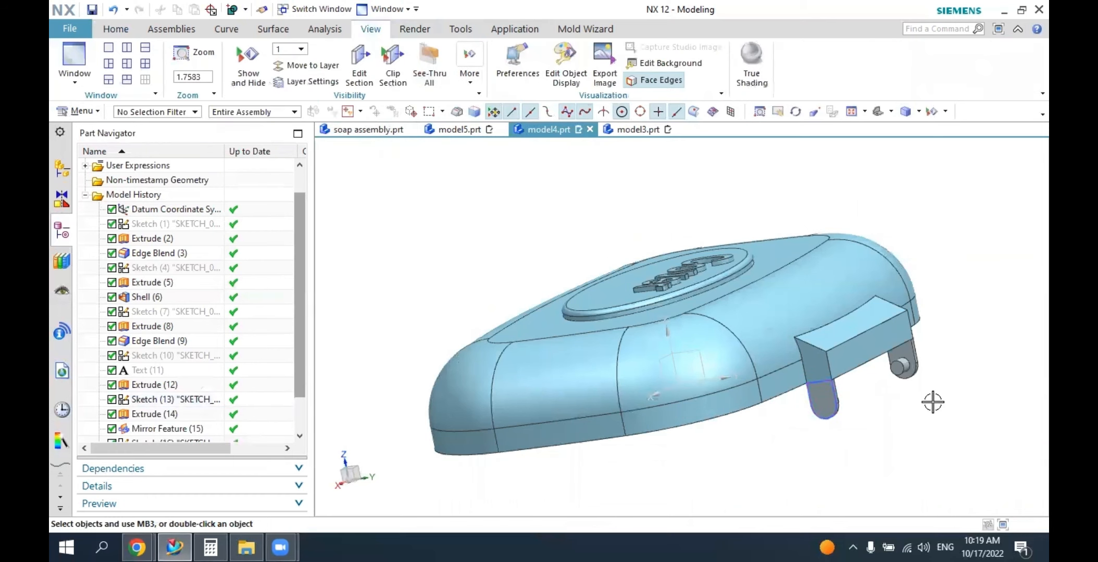
scroll(932, 402, "up", 3)
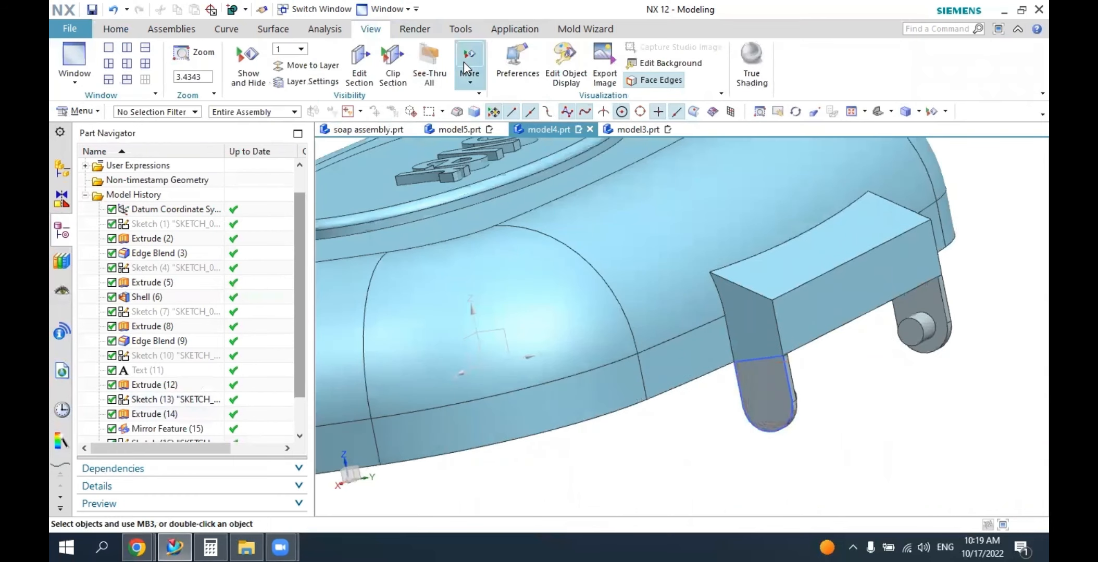
left_click(566, 57)
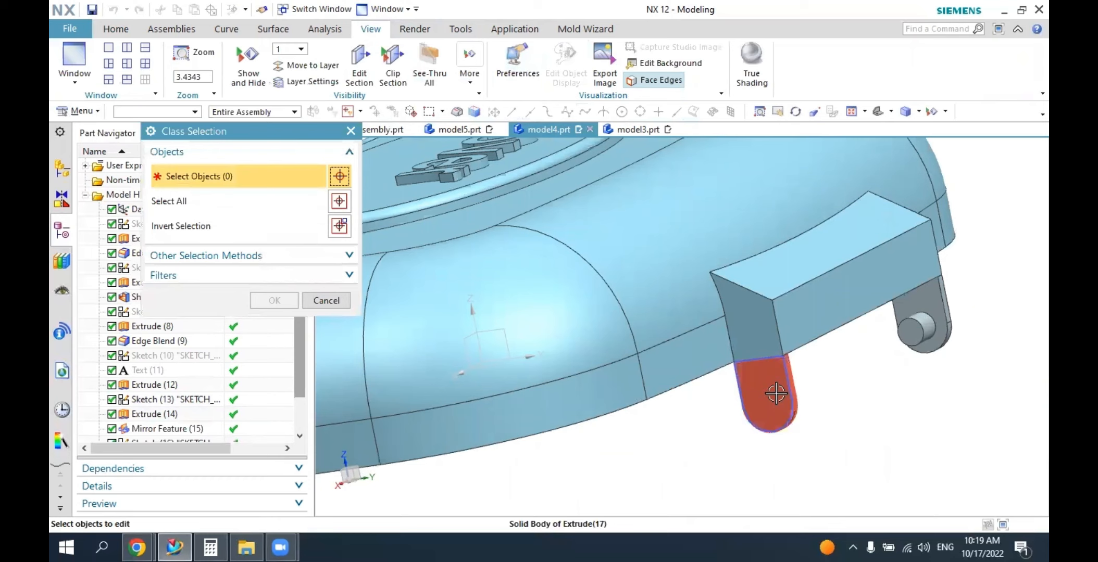
left_click(775, 394)
left_click(930, 299)
left_click(917, 327)
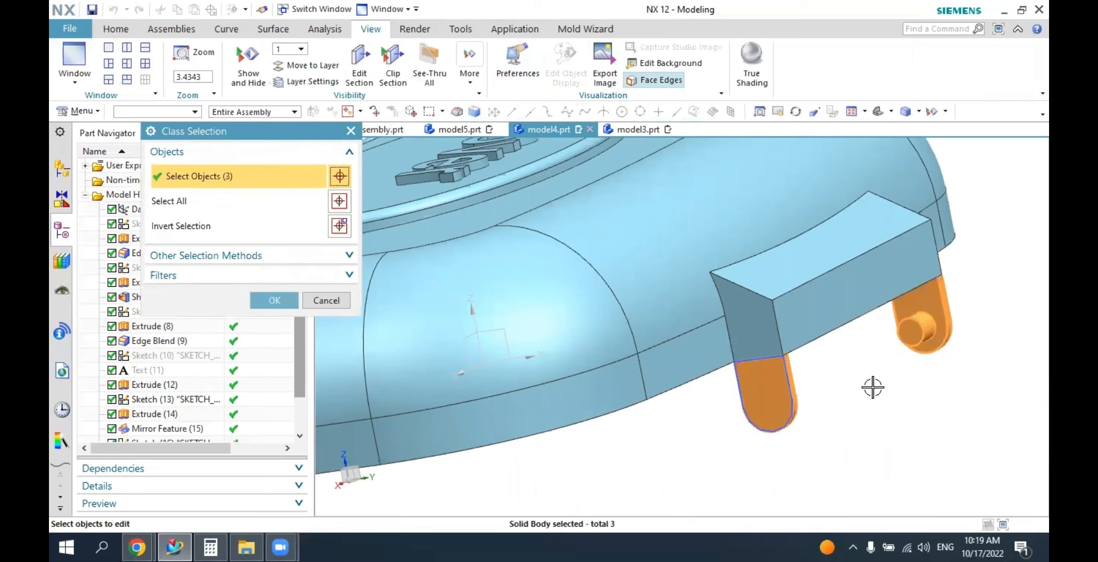
middle_click_drag(828, 369, 787, 361)
left_click(346, 356)
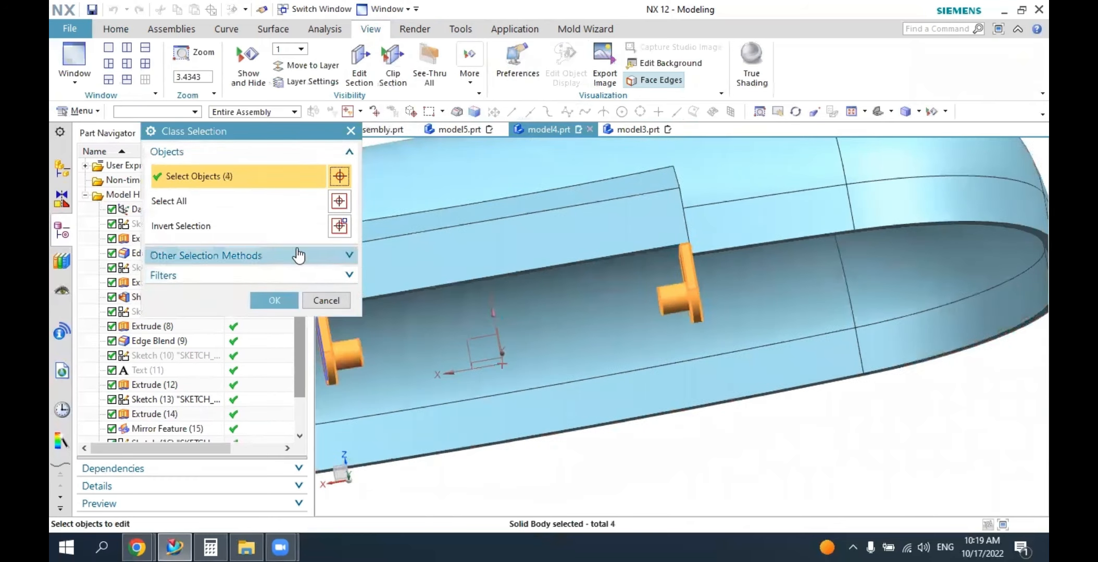
left_click(273, 301)
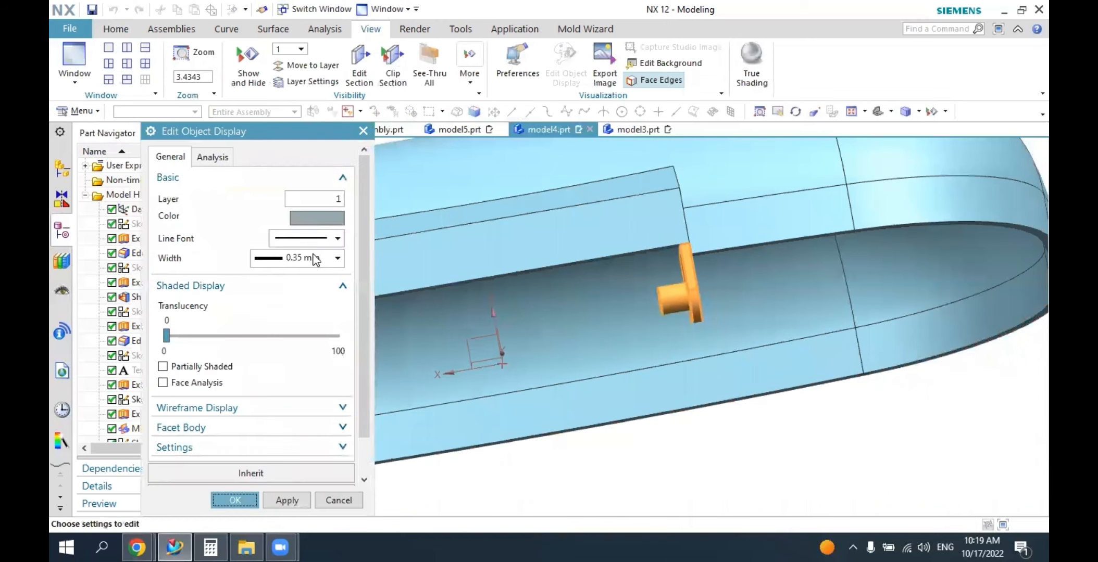
left_click(316, 219)
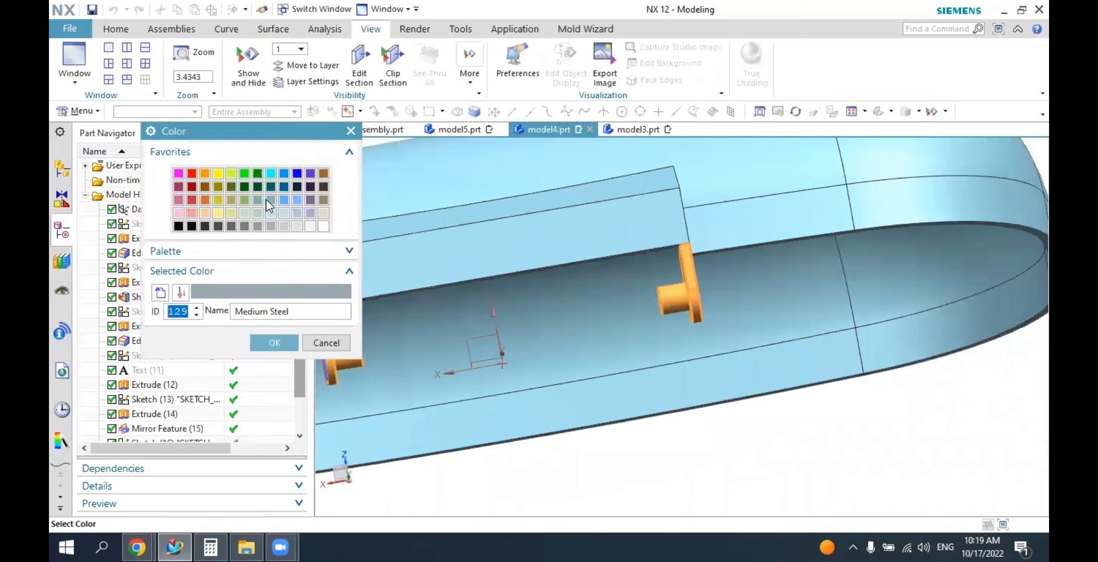
left_click(281, 343)
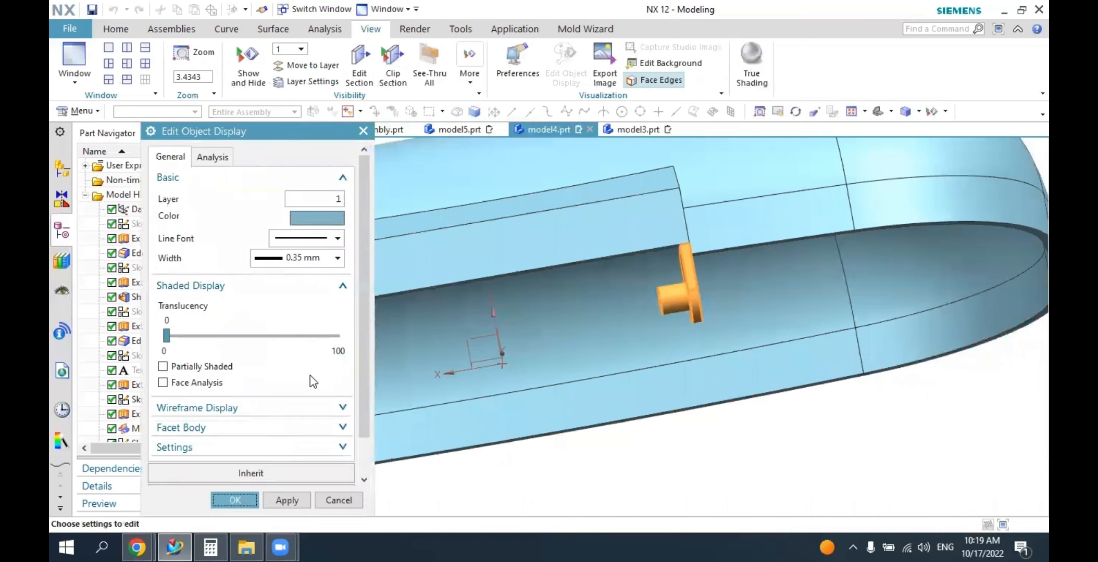
left_click(237, 492)
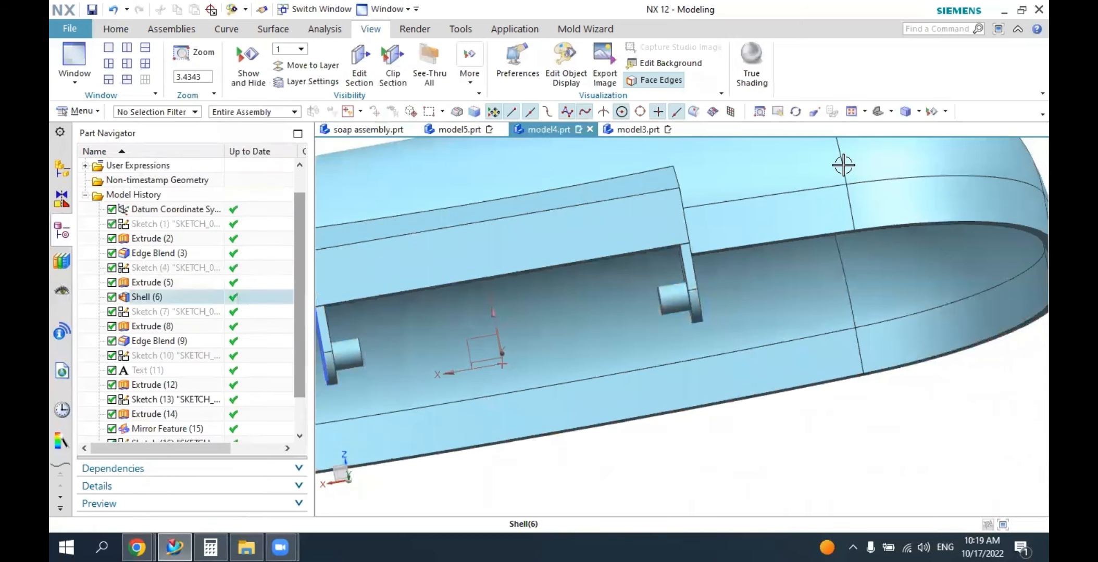
Inspect the cover's hinge lugs and pins, and switch to model5.prt to view the base.
left_click(875, 112)
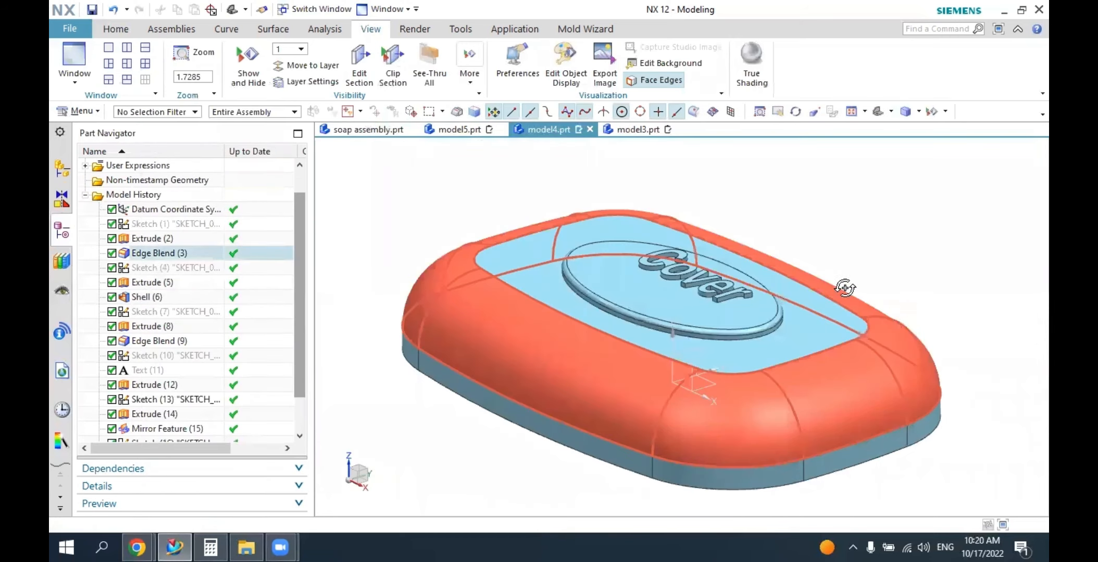
middle_click_drag(846, 289, 508, 412)
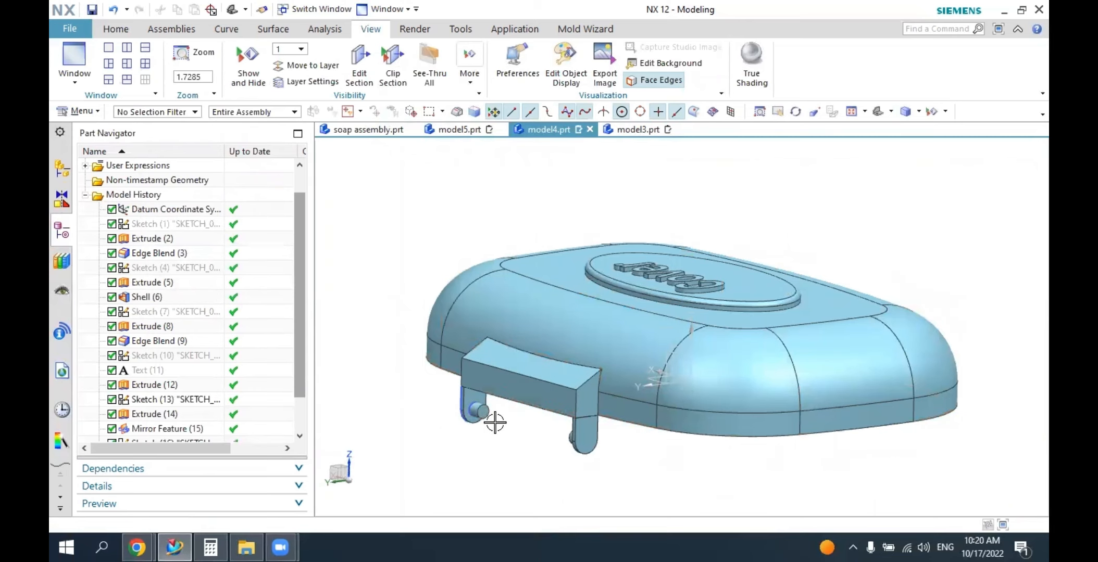
scroll(493, 419, "down", 4)
middle_click_drag(555, 412, 577, 406)
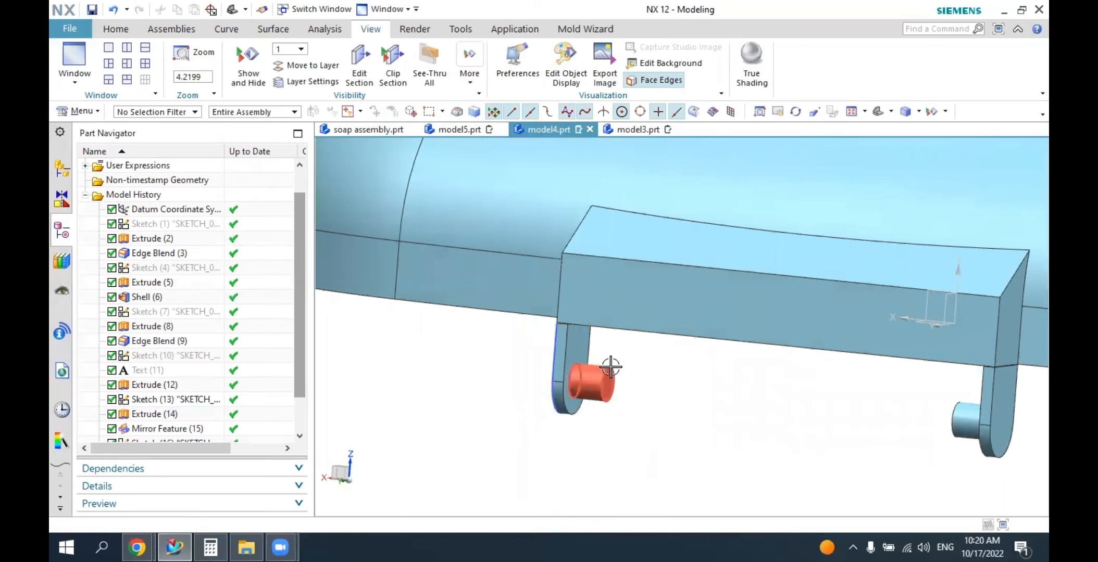
left_click(463, 130)
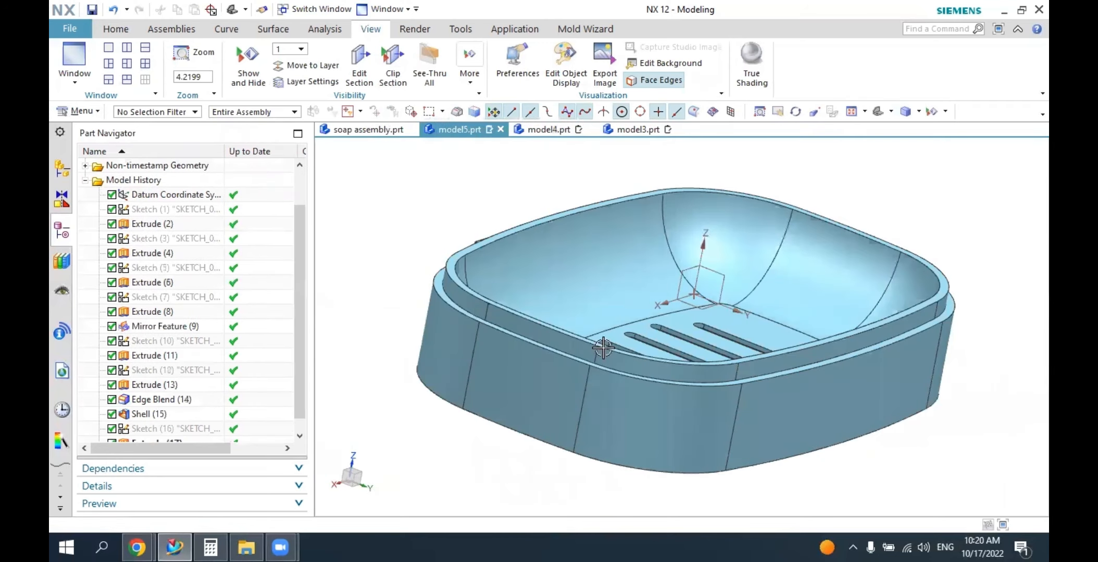
middle_click_drag(649, 316, 567, 333)
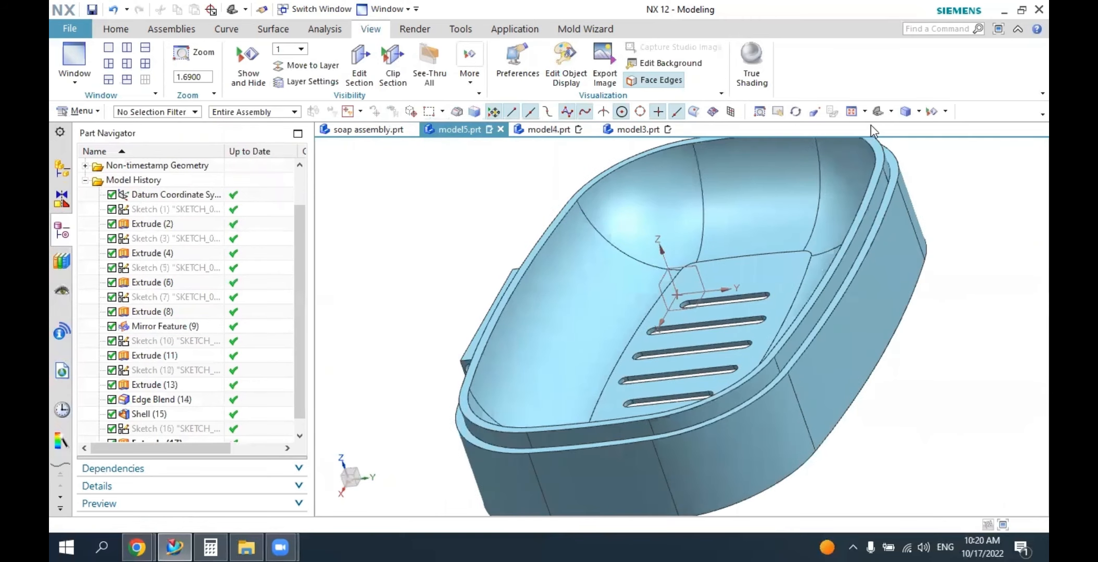